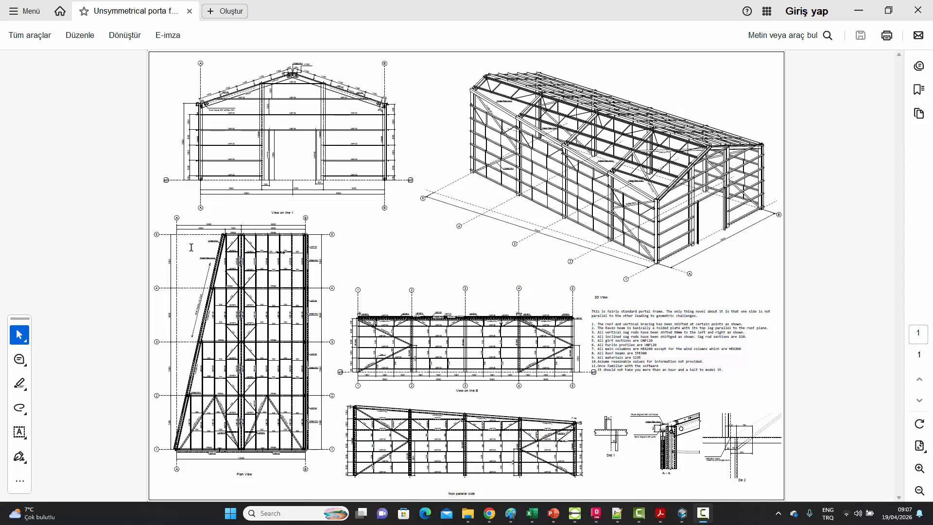
Examine the grid dimensions in the plan view and the overall dimensions and grid lines in the 3D view of the portal frame drawing.
ctrl+scroll(189, 240, up, 3)
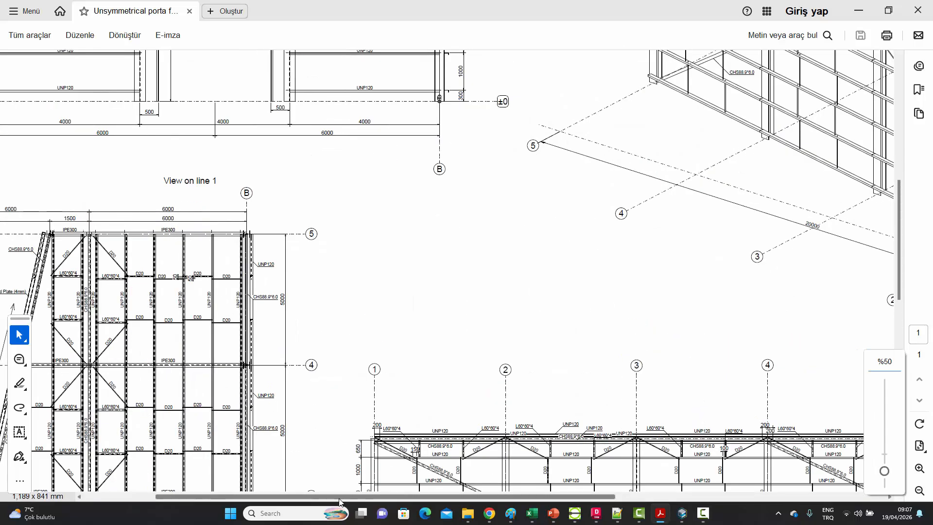
ctrl+scroll(121, 237, up, 3)
ctrl+scroll(121, 238, up, 2)
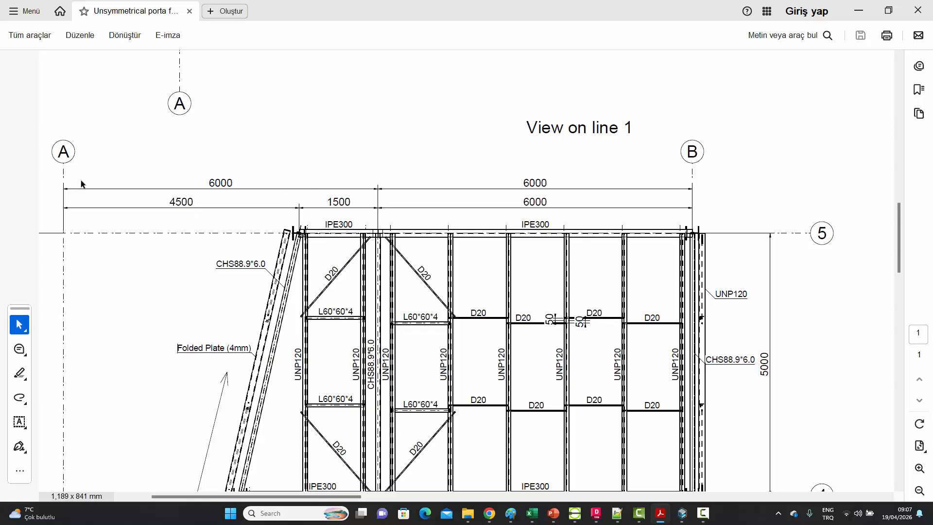
ctrl+scroll(480, 224, down, 5)
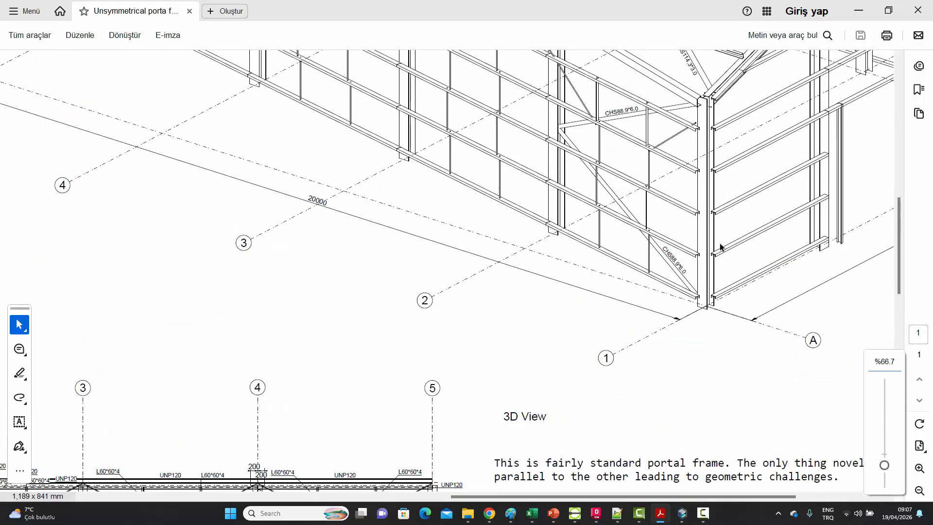
ctrl+scroll(649, 260, up, 4)
drag(689, 496, 778, 497)
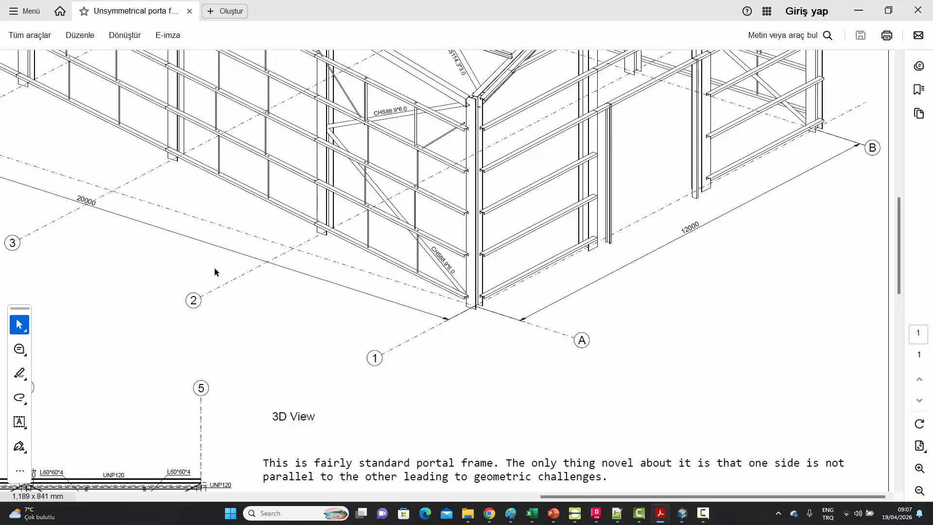
ctrl+scroll(264, 280, down, 4)
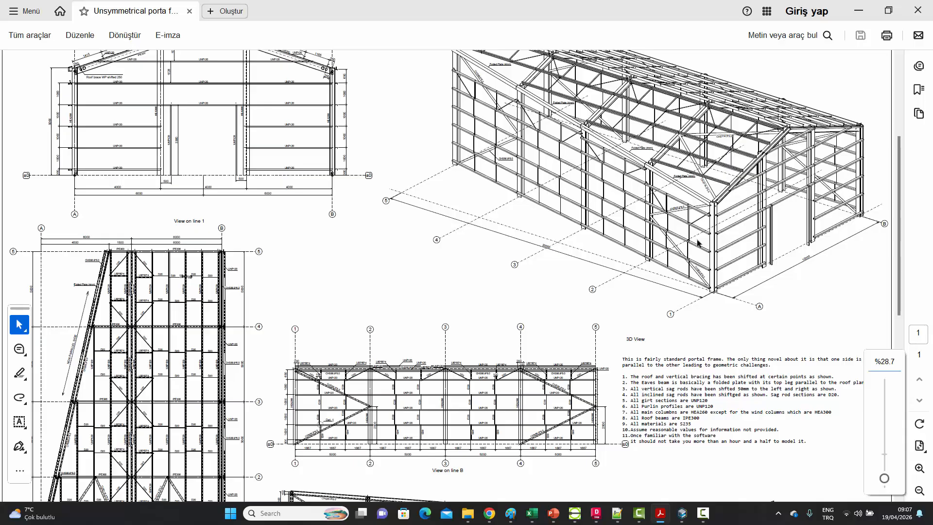
scroll(563, 272, up, 2)
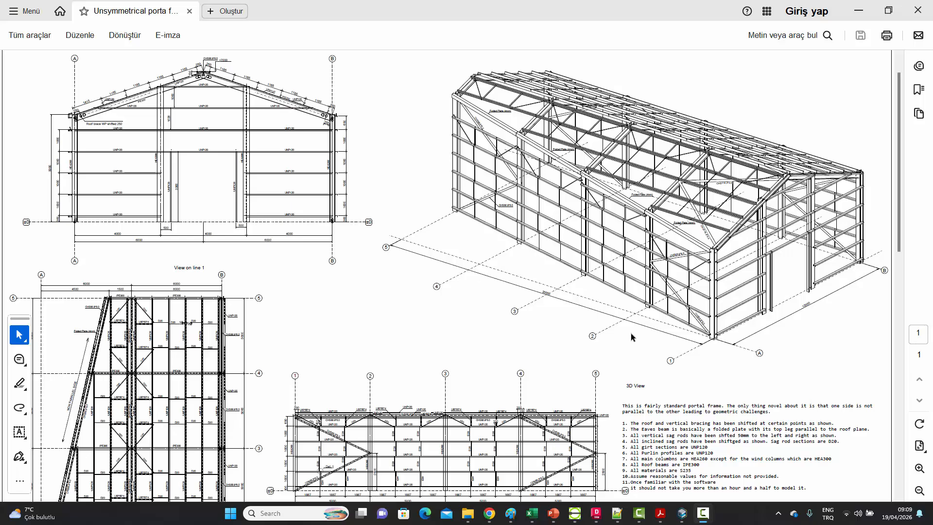
Read the numbered modelling notes below the 3D view.
scroll(777, 383, down, 1)
scroll(764, 425, up, 2)
ctrl+scroll(778, 423, up, 4)
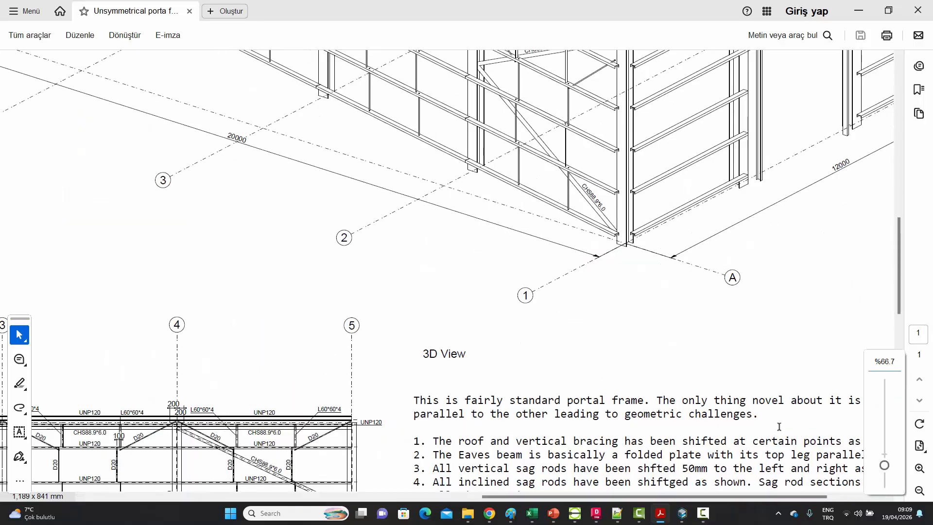
scroll(775, 411, down, 3)
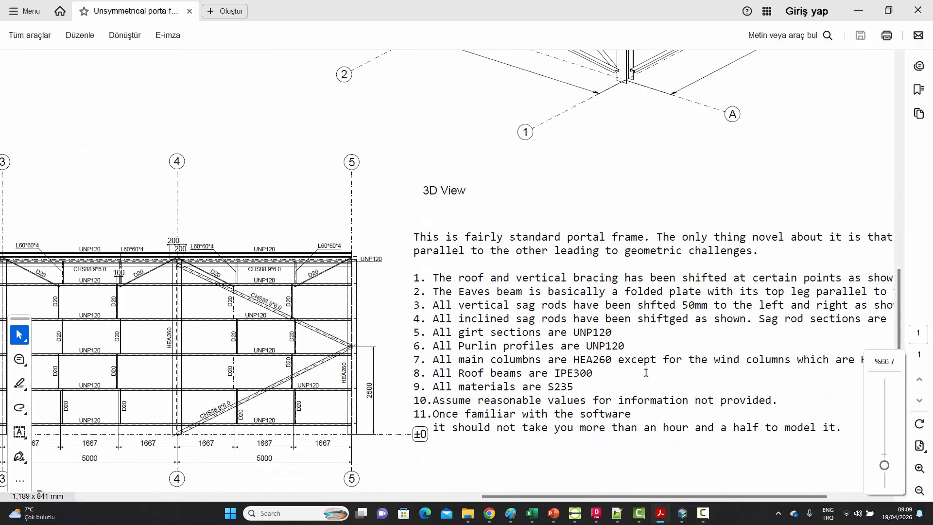
drag(652, 495, 707, 496)
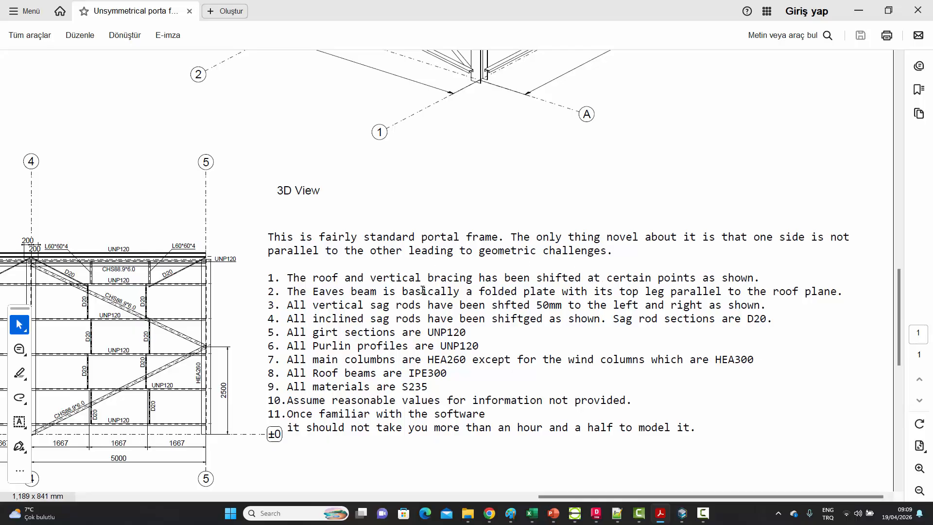
Examine the folded-plate eaves beam at the corner column in the 3D view and its dimensions in detail A-A.
scroll(562, 324, up, 6)
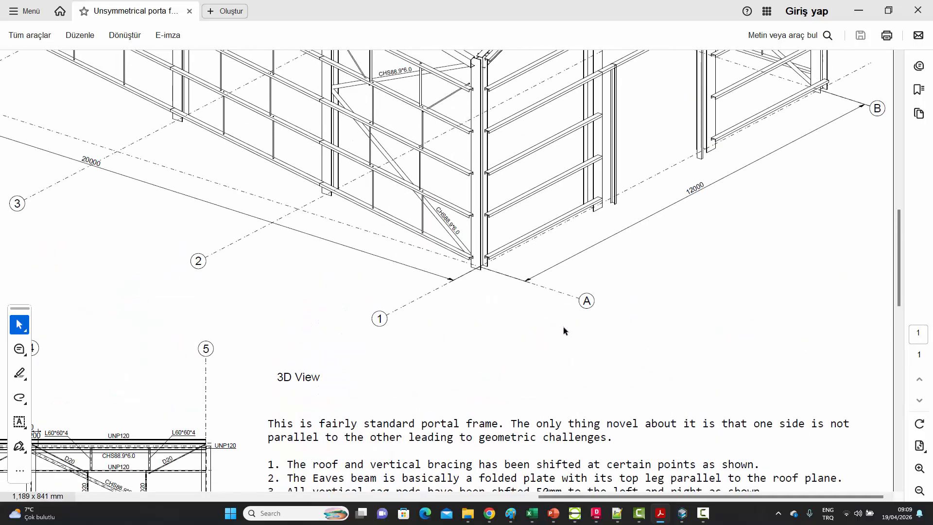
ctrl+scroll(468, 206, up, 10)
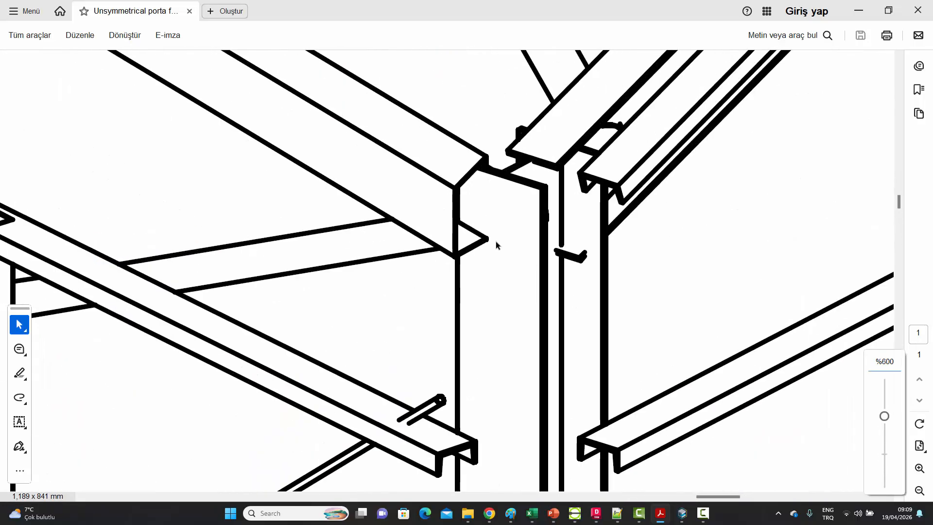
ctrl+scroll(496, 241, down, 10)
ctrl+scroll(497, 237, down, 5)
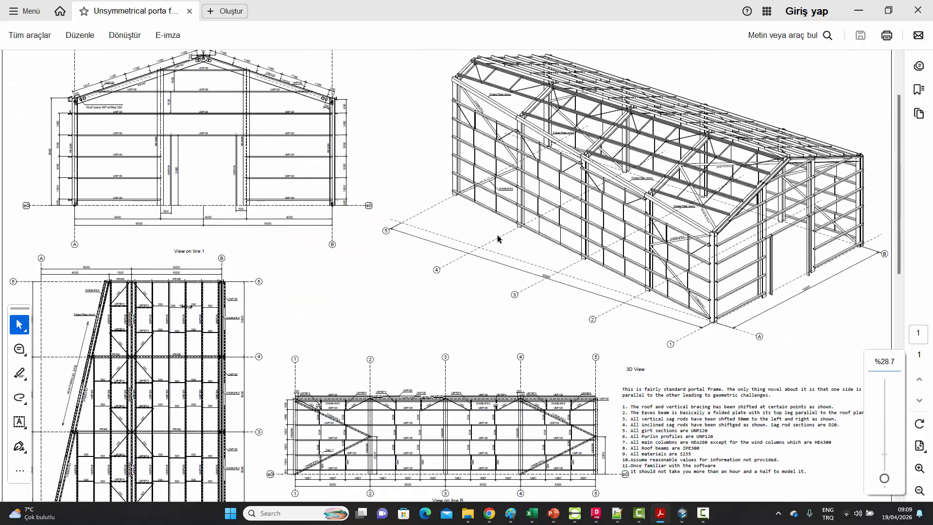
scroll(568, 409, down, 3)
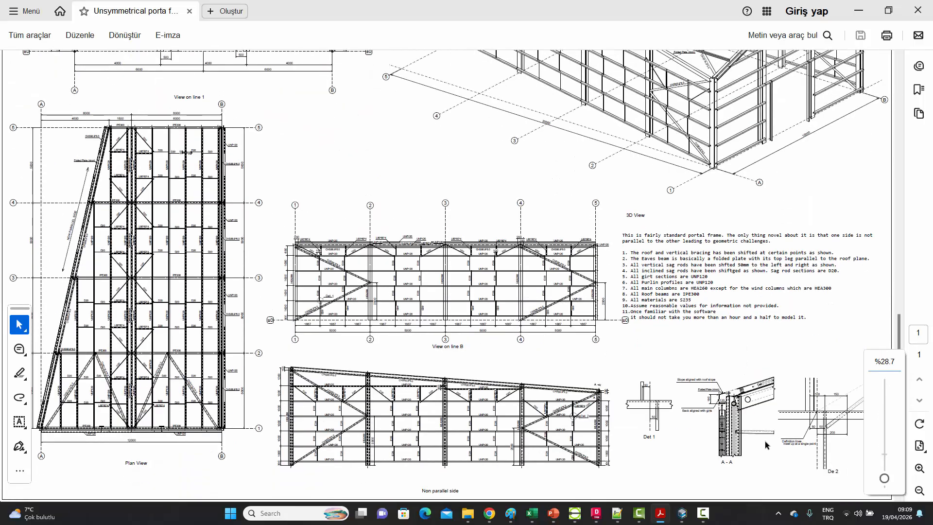
ctrl+scroll(756, 436, up, 3)
ctrl+scroll(710, 374, up, 5)
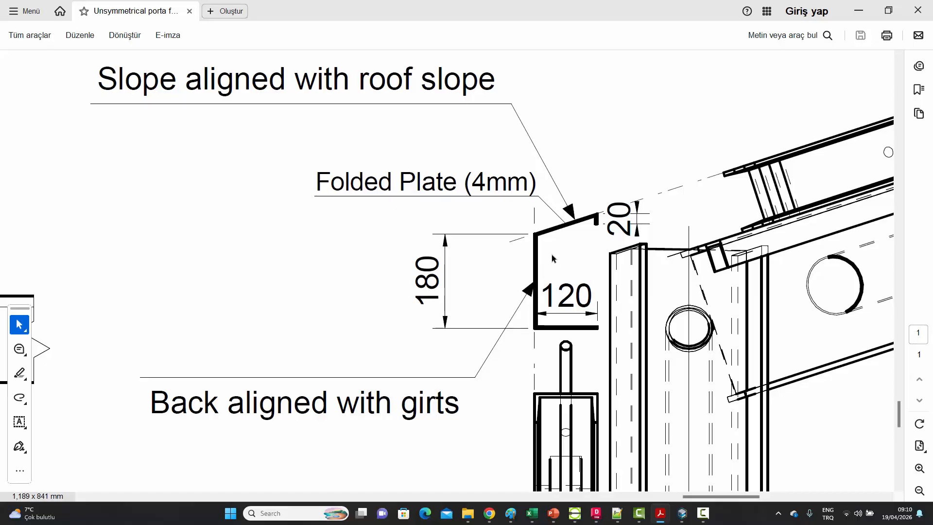
ctrl+scroll(552, 254, down, 10)
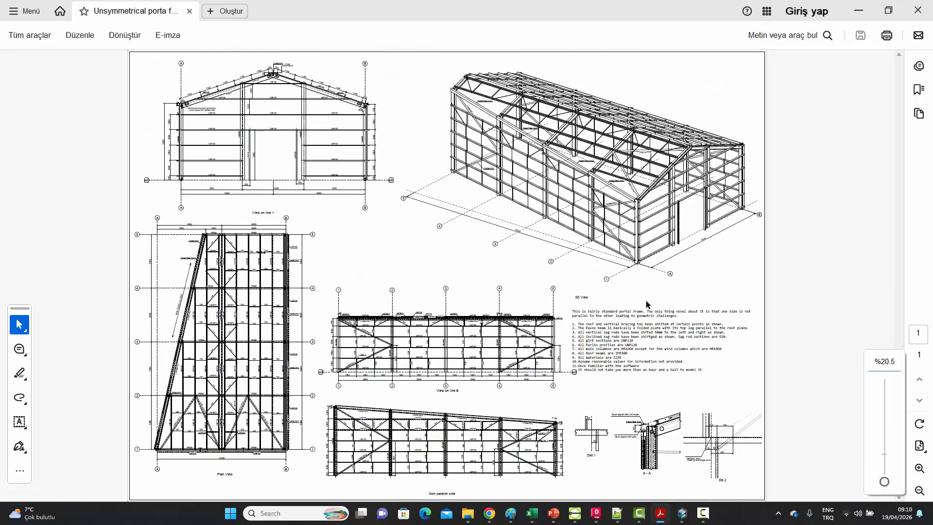
Compare the notes on bracing, sag rods, girts, purlins, columns and roof beams with the members in the 3D view.
ctrl+scroll(646, 301, up, 5)
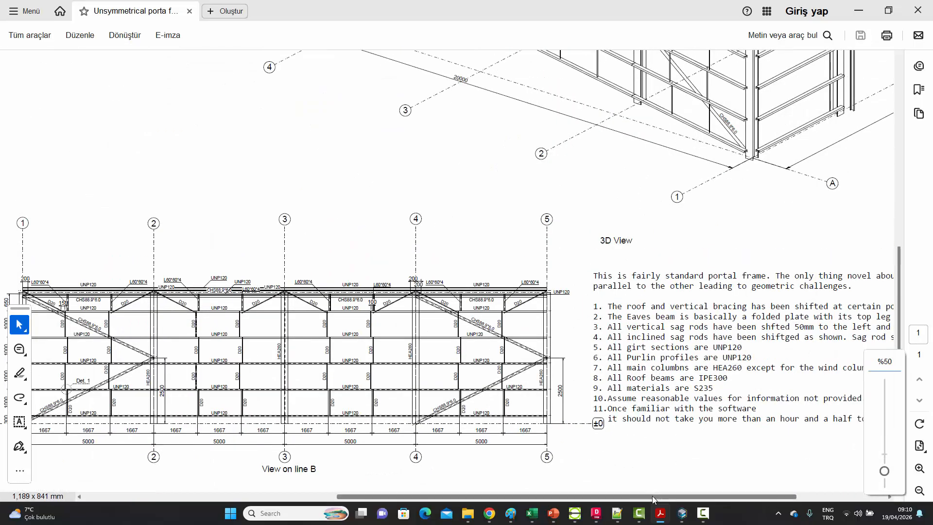
drag(652, 496, 741, 494)
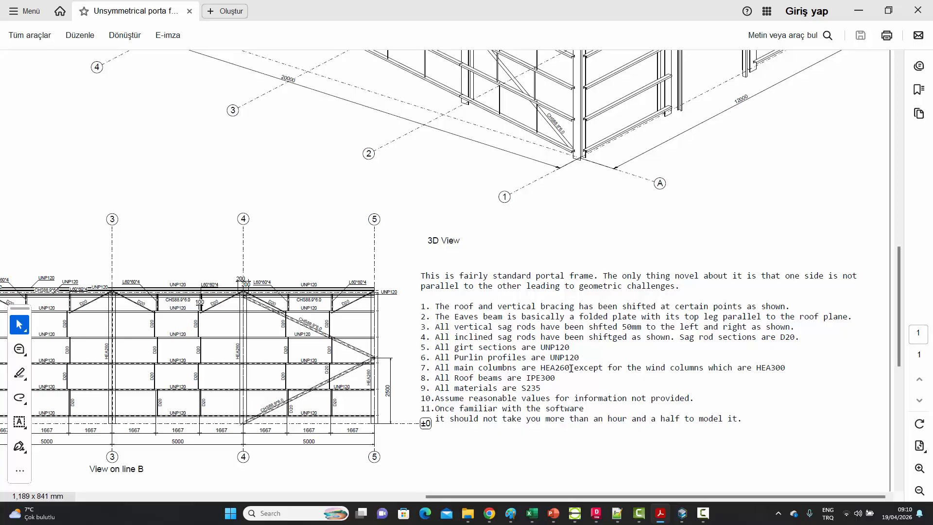
scroll(692, 376, up, 5)
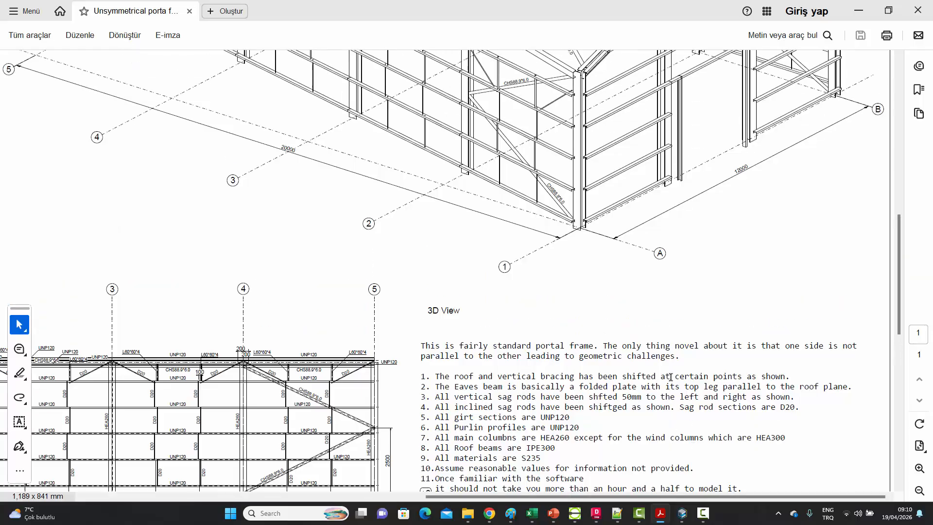
scroll(607, 328, up, 1)
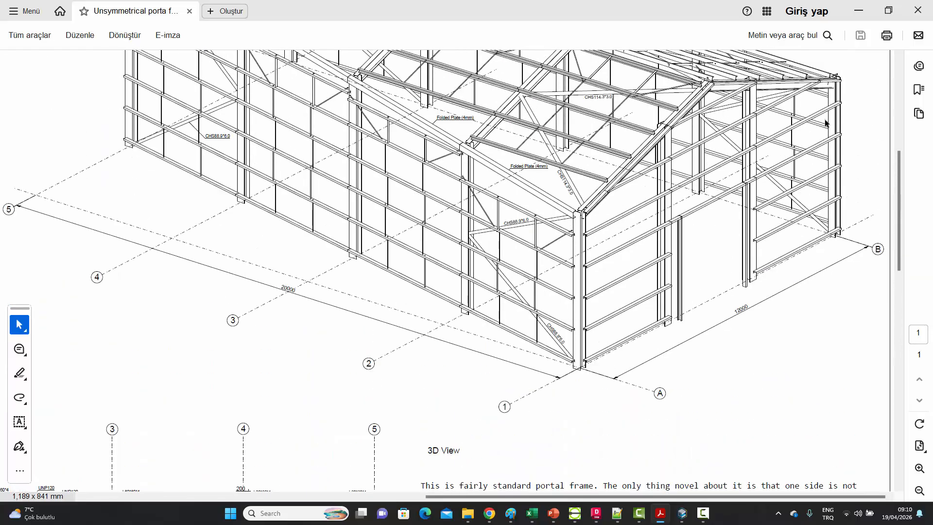
scroll(600, 258, down, 4)
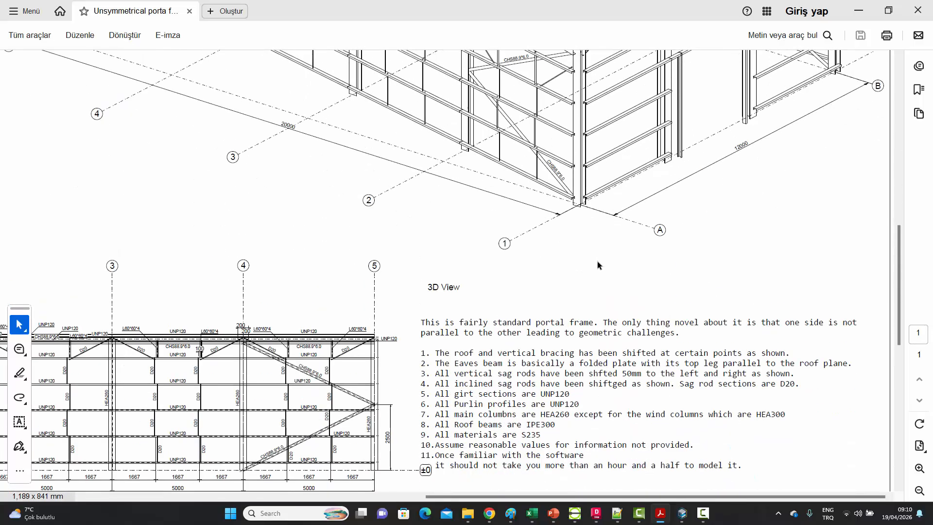
scroll(625, 333, up, 4)
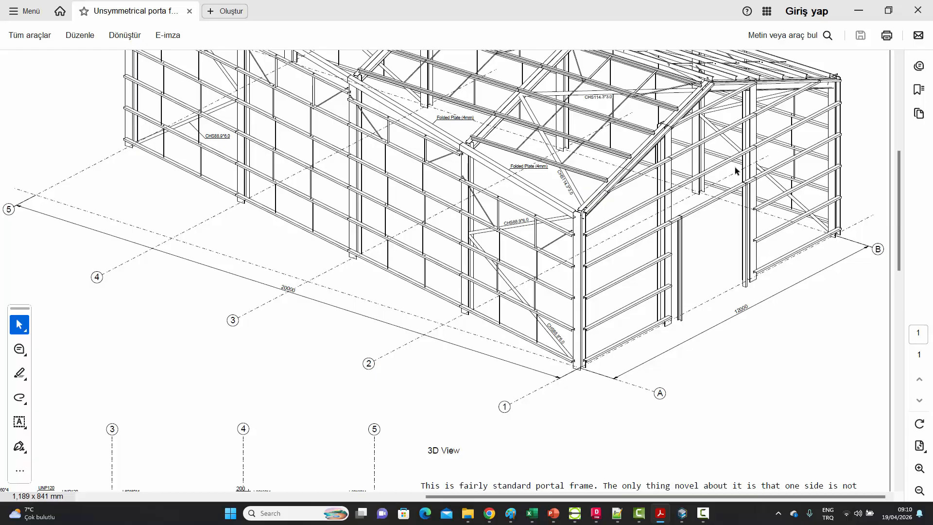
scroll(696, 244, down, 6)
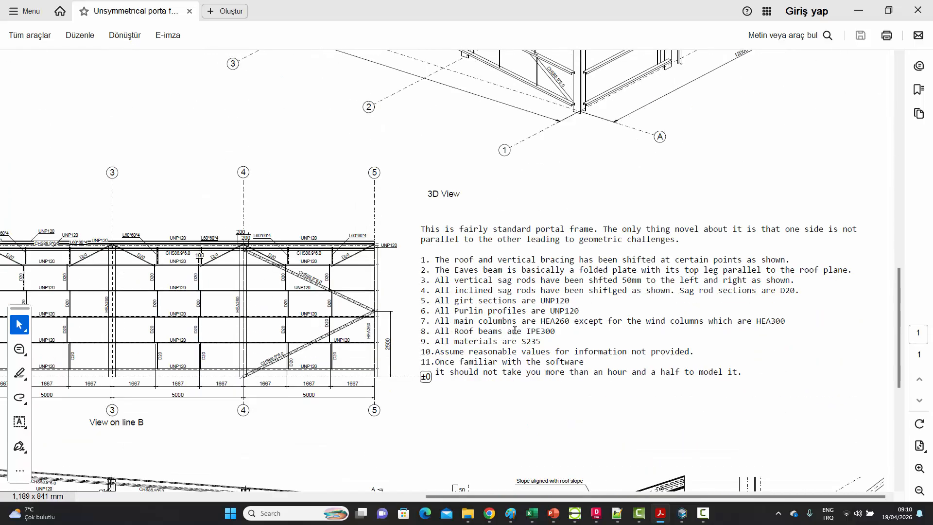
scroll(575, 348, up, 7)
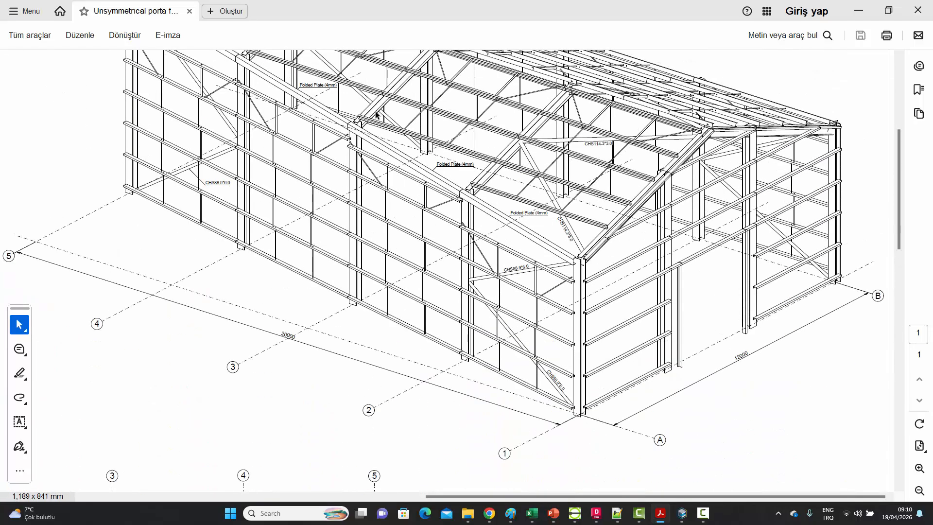
scroll(576, 202, down, 7)
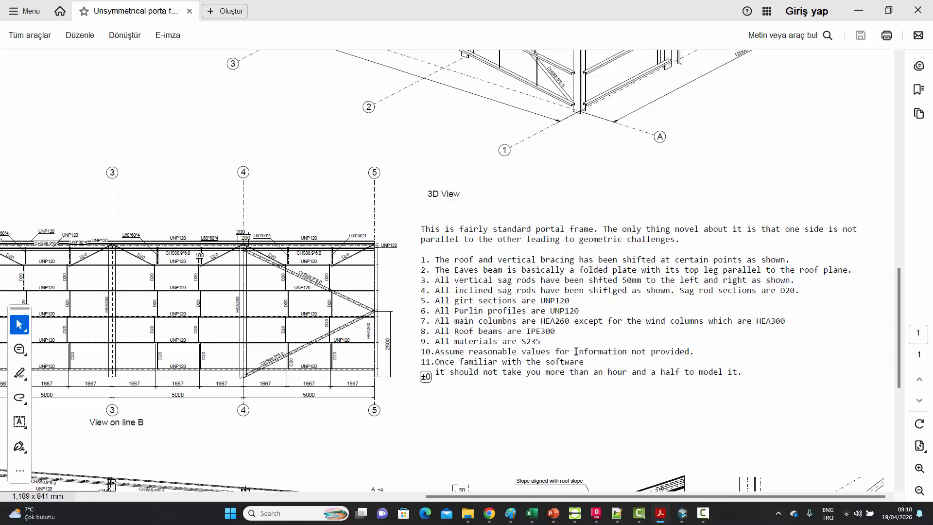
ctrl+scroll(571, 348, down, 3)
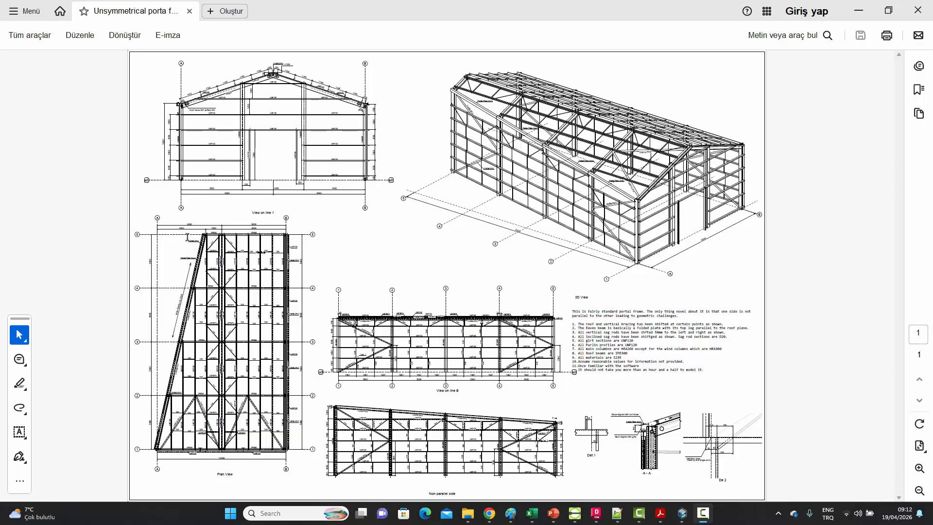
Check the grid spacing and non-parallel side in the plan view, and the member section notes.
ctrl+scroll(169, 234, up, 3)
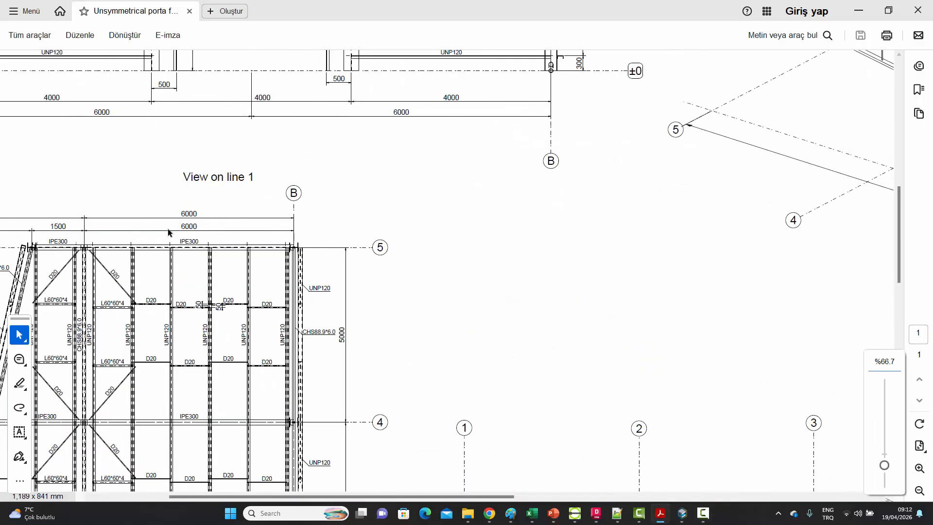
drag(347, 495, 261, 491)
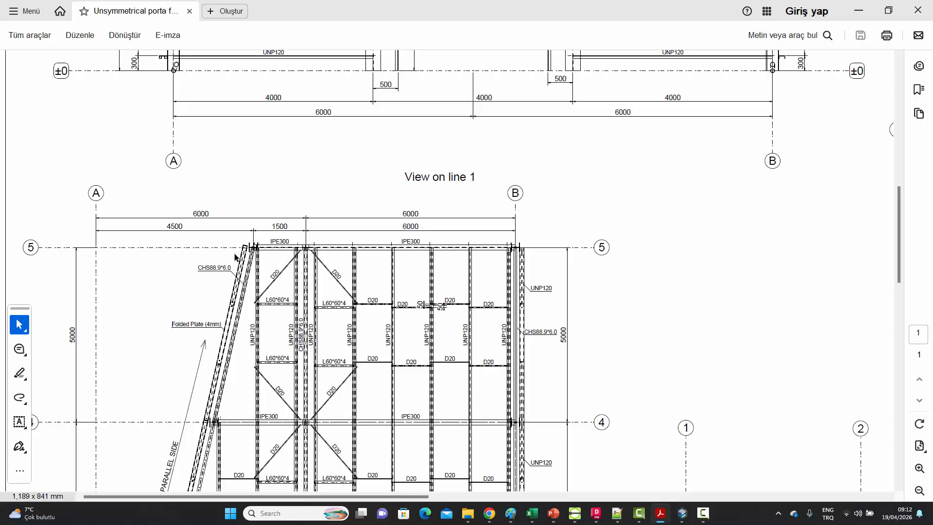
ctrl+scroll(270, 235, down, 6)
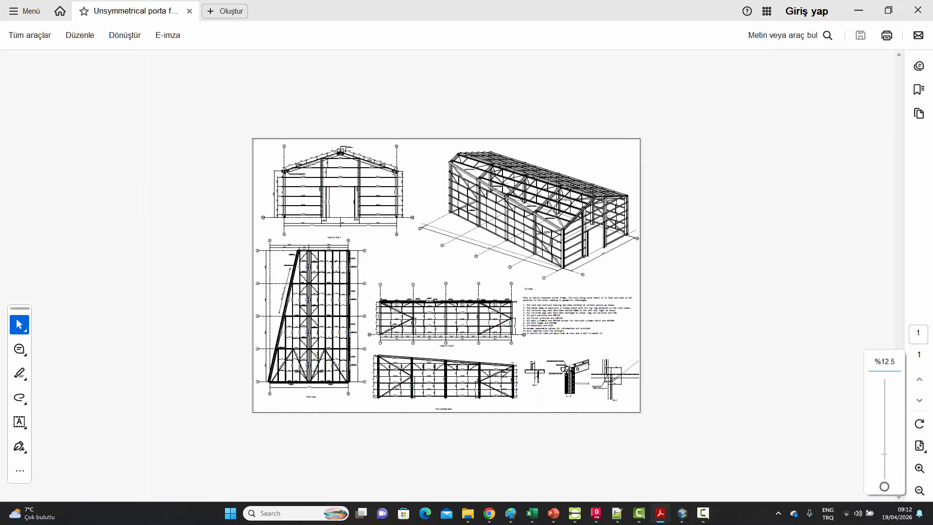
ctrl+scroll(446, 265, up, 3)
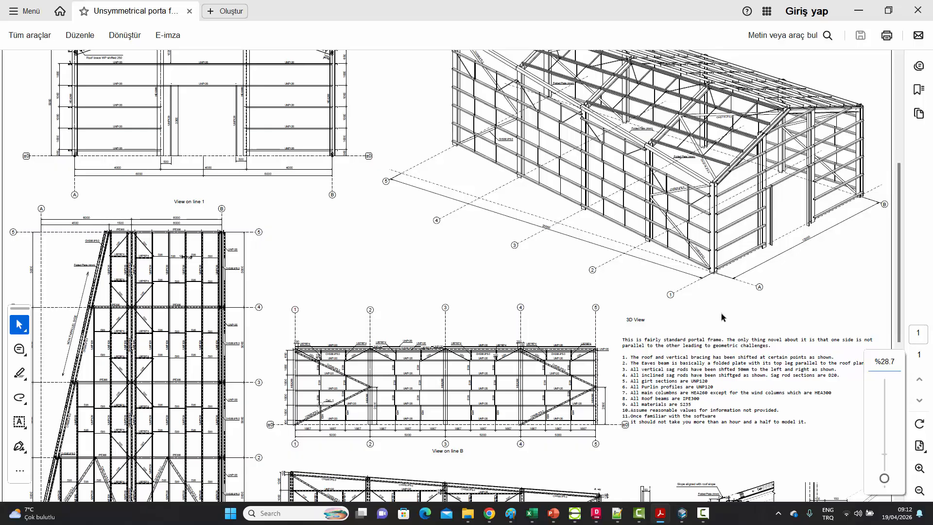
ctrl+scroll(760, 407, up, 3)
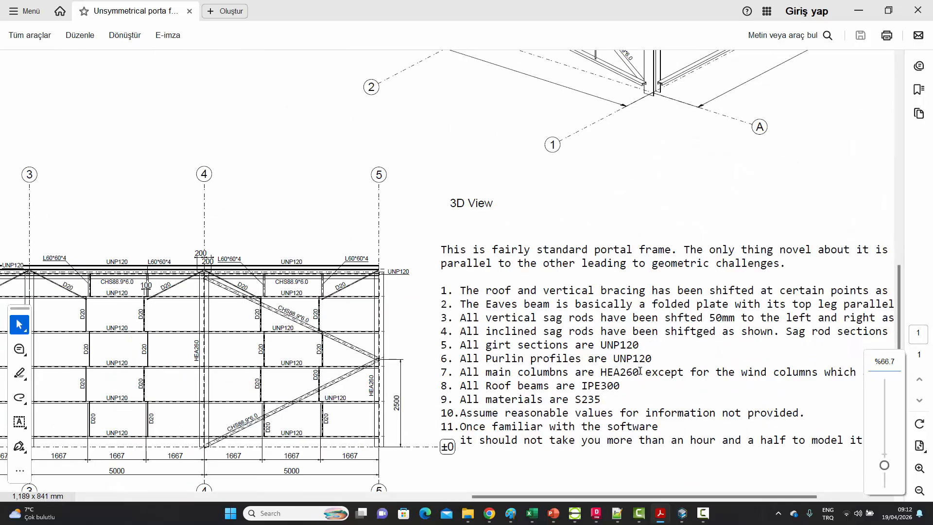
Switch to Comosys and inspect the existing grid's coordinates and labels in the 3D view, leaving its properties unmodified.
click(682, 513)
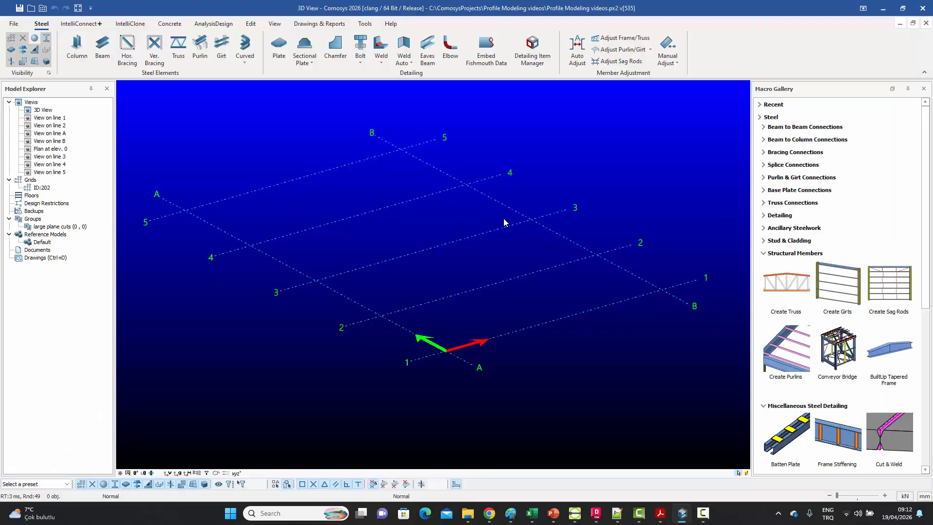
middle_drag(523, 242, 572, 275)
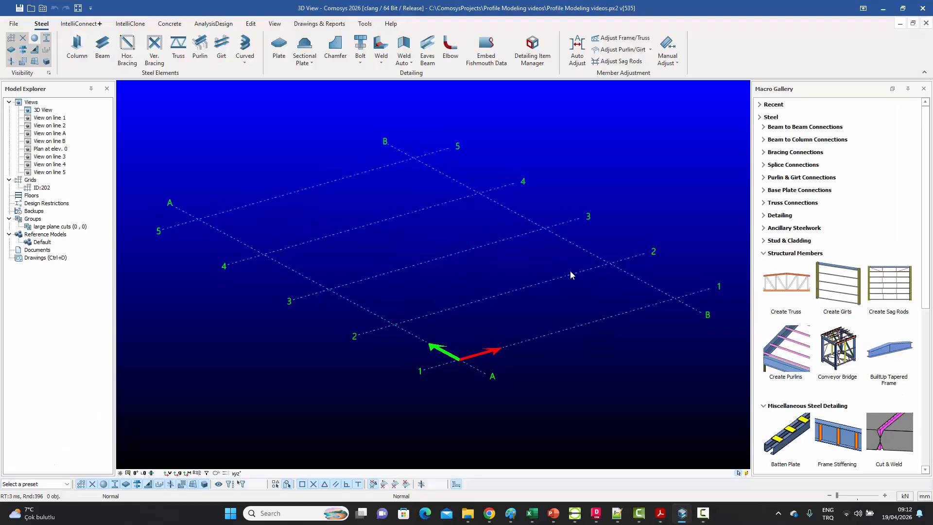
double_click(574, 328)
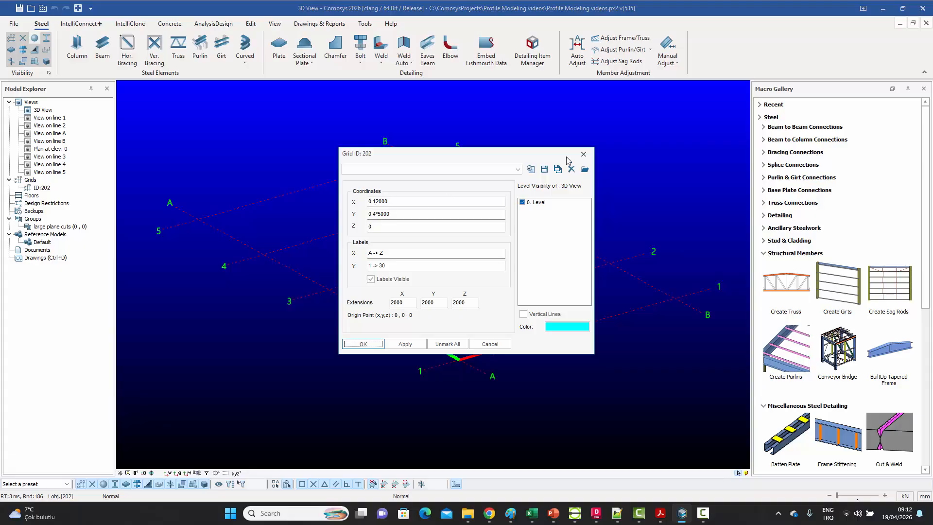
click(583, 154)
middle_drag(596, 147, 586, 164)
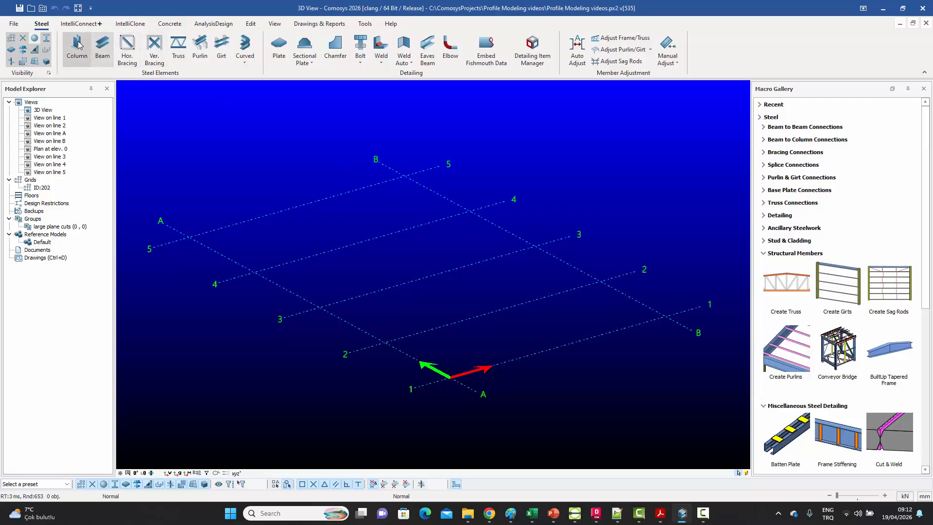
Switch to the PDF drawing and check the column heights, girt spacing and ridge level in the elevation on line 1.
click(661, 515)
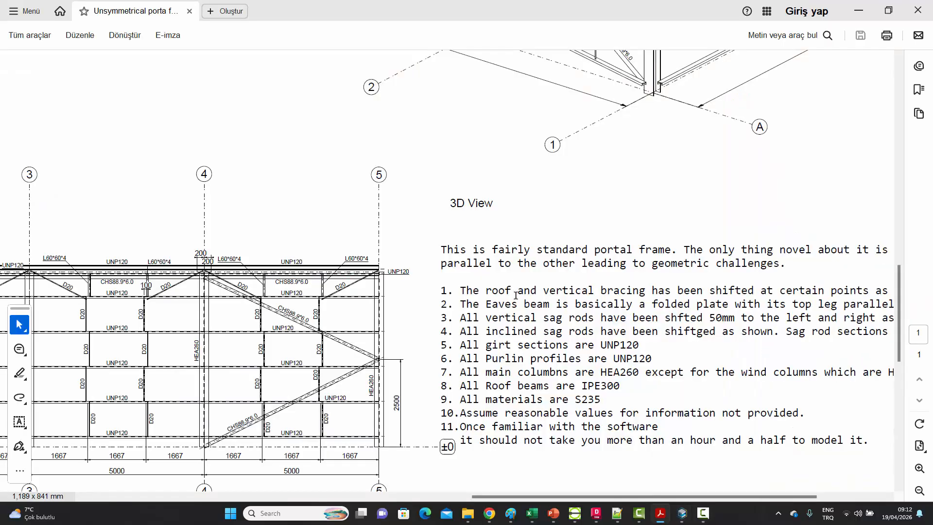
ctrl+scroll(515, 295, down, 4)
ctrl+scroll(364, 107, up, 4)
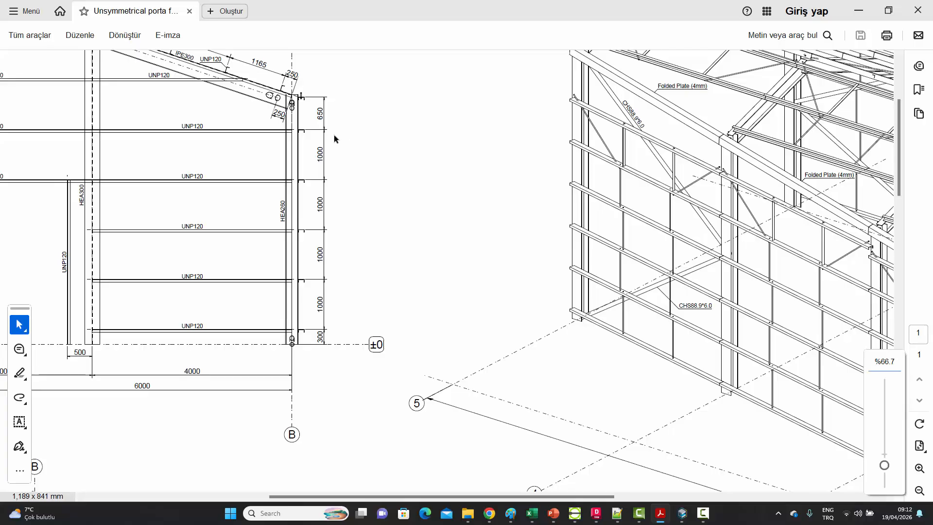
ctrl+scroll(459, 237, down, 4)
ctrl+scroll(40, 180, up, 5)
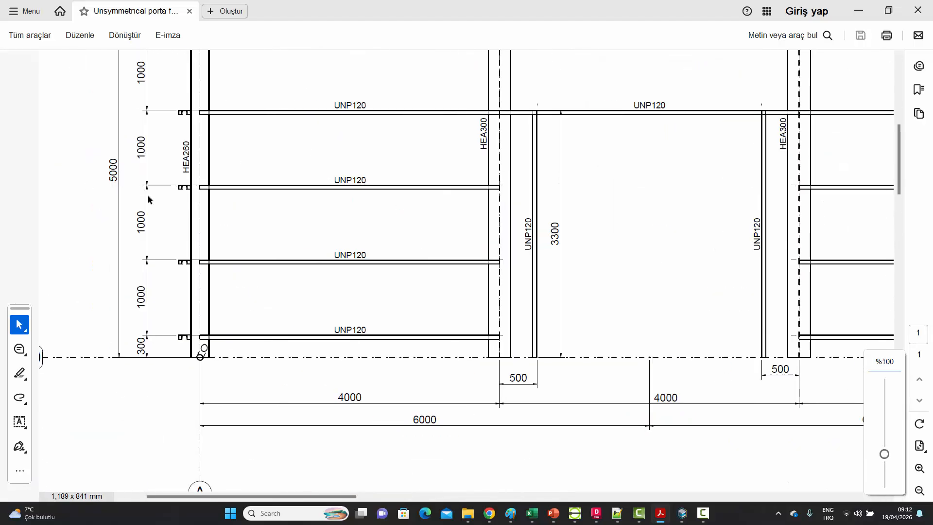
ctrl+scroll(147, 194, down, 5)
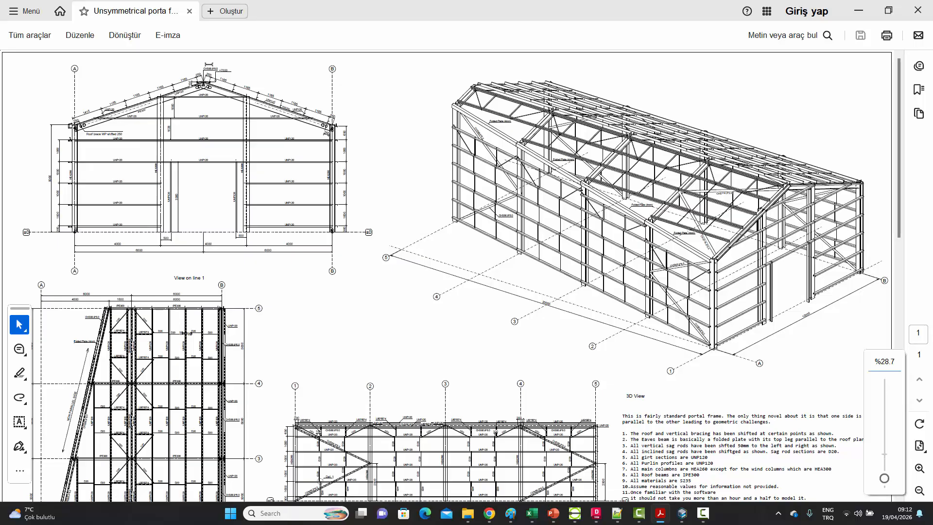
ctrl+scroll(208, 68, up, 5)
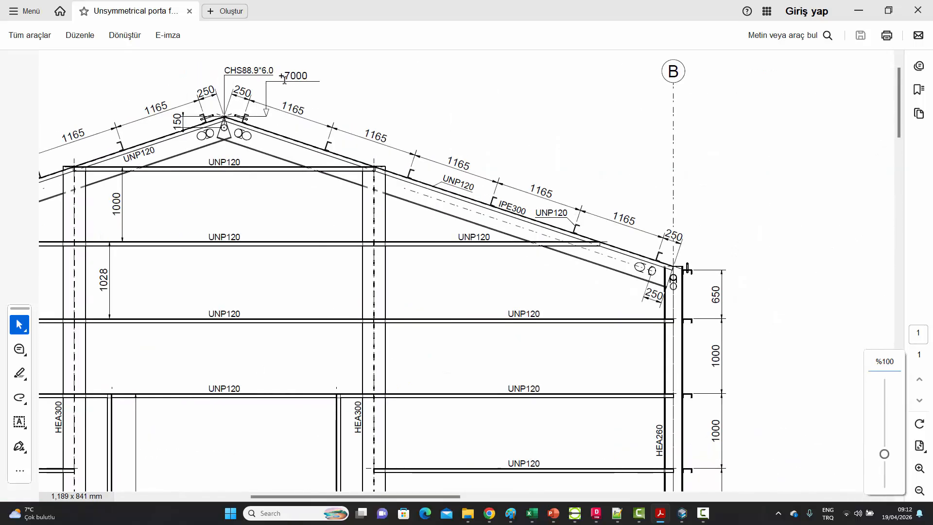
ctrl+scroll(381, 127, down, 5)
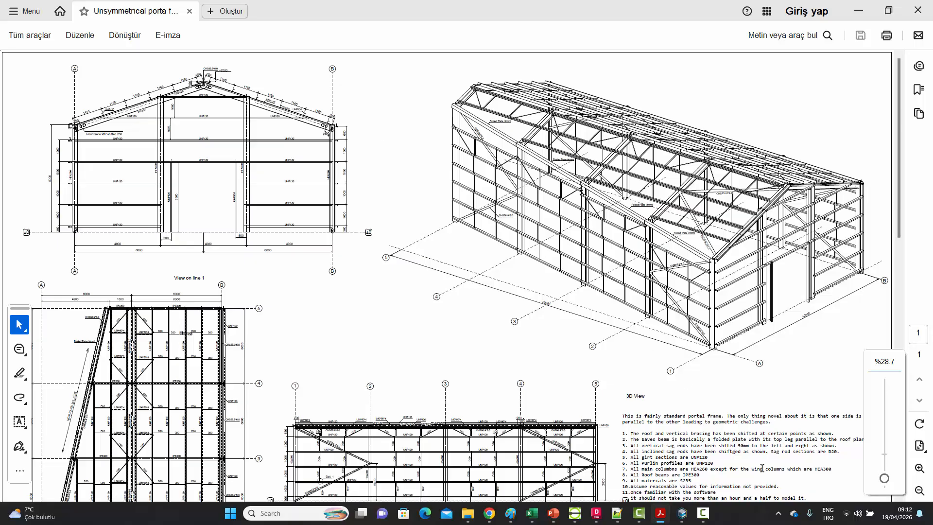
Switch to Comosys and place two columns on grid line 1, at its intersections with lines A and B.
click(684, 516)
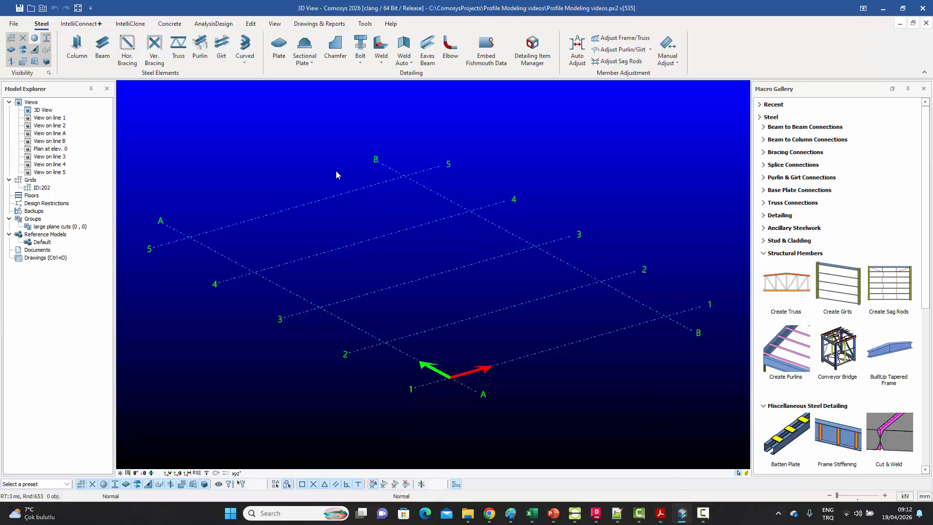
click(77, 48)
click(450, 376)
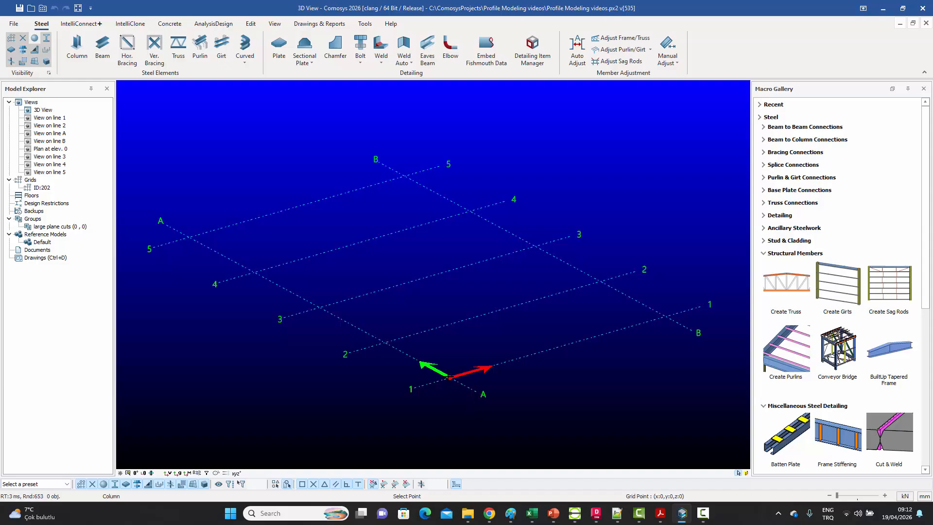
click(667, 315)
key(Escape)
scroll(452, 281, up, 5)
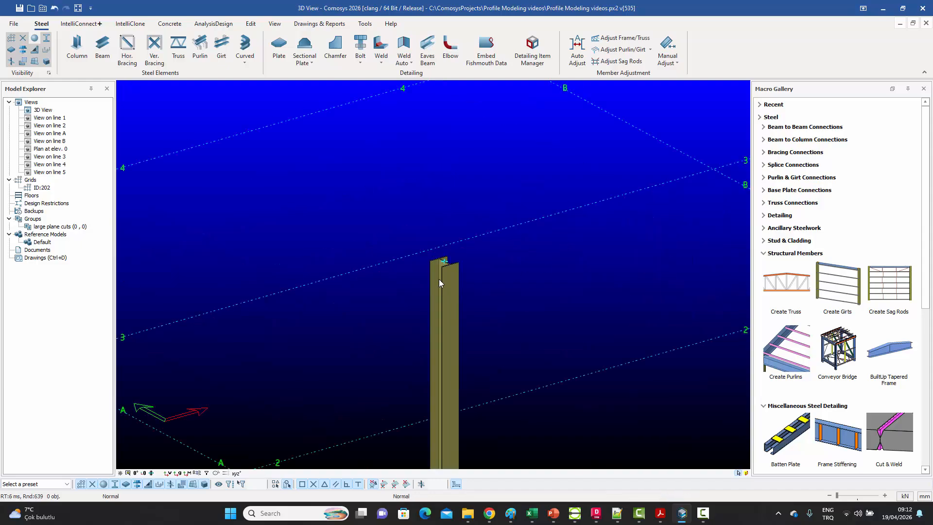
click(442, 280)
scroll(426, 292, down, 4)
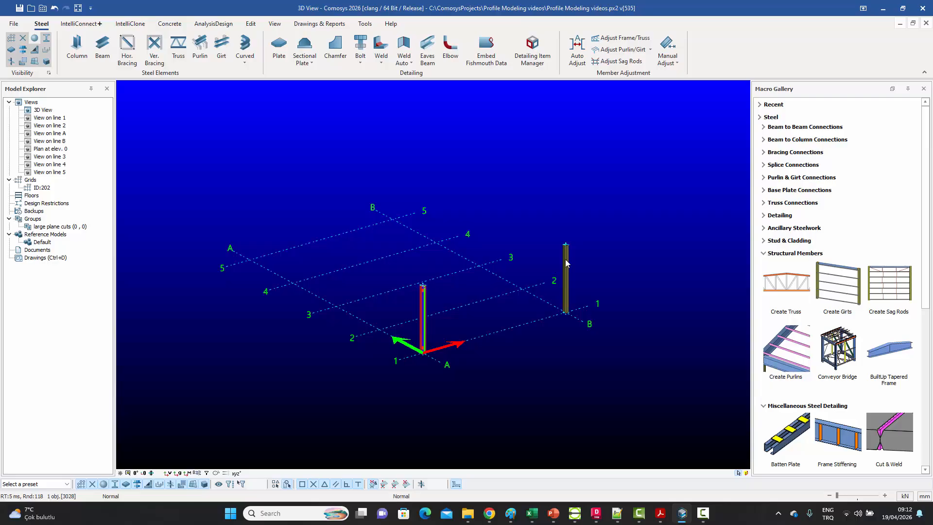
click(566, 263)
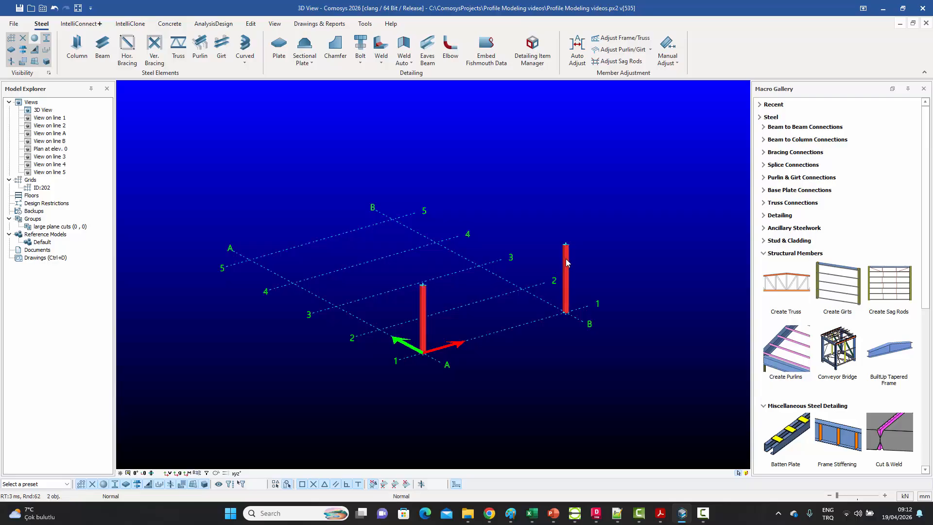
click(518, 267)
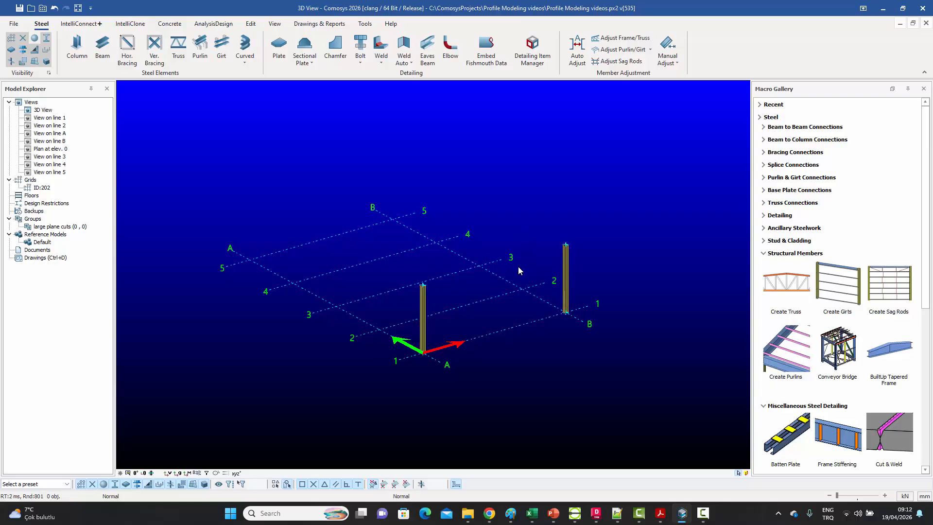
middle_drag(541, 248, 534, 241)
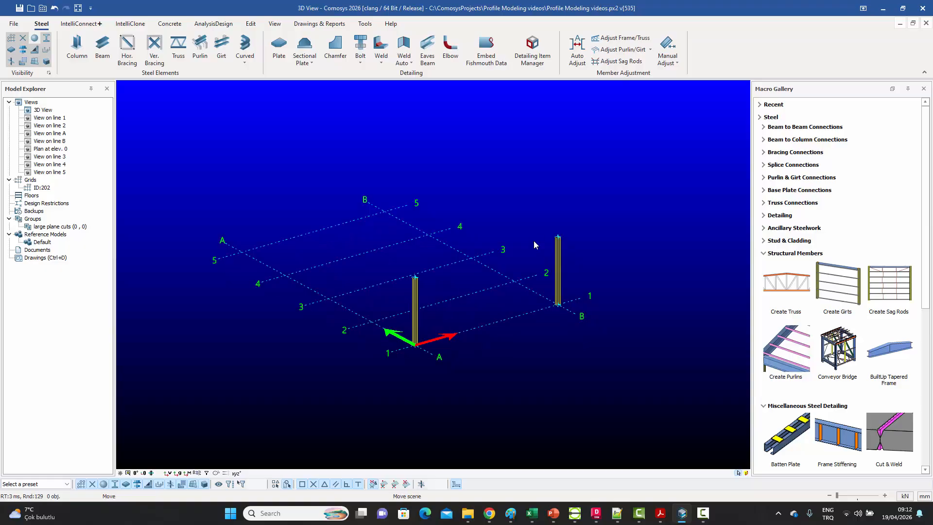
Place columns along grid line B at its intersections with lines 2, 3, 4 and 5.
click(77, 48)
click(515, 281)
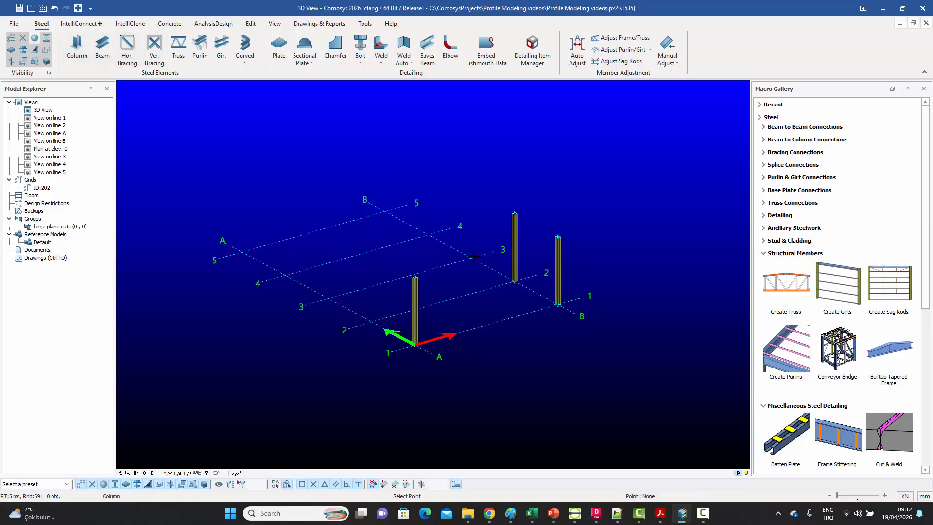
click(474, 256)
click(428, 235)
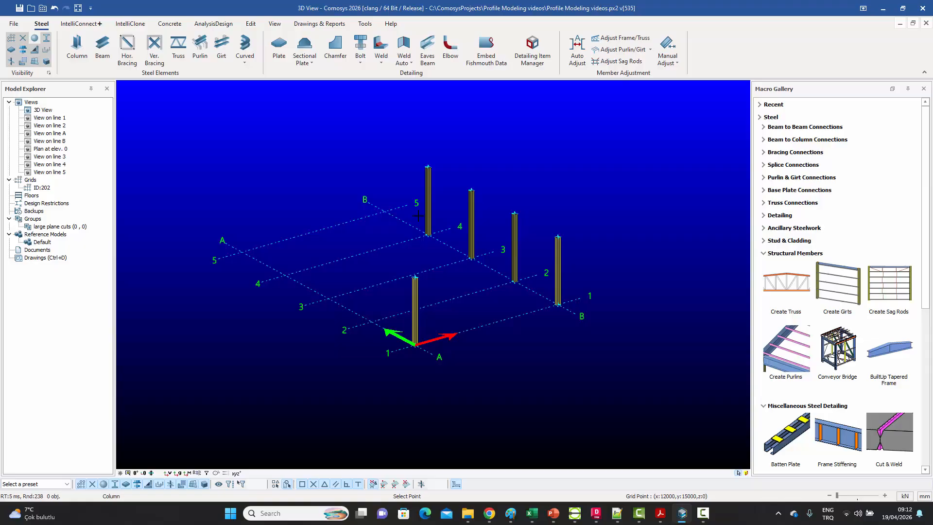
click(387, 211)
right_click(377, 146)
click(389, 152)
Match the line B columns at grid lines 2 to 5 to the column at B1.
drag(522, 233, 375, 127)
right_click(516, 171)
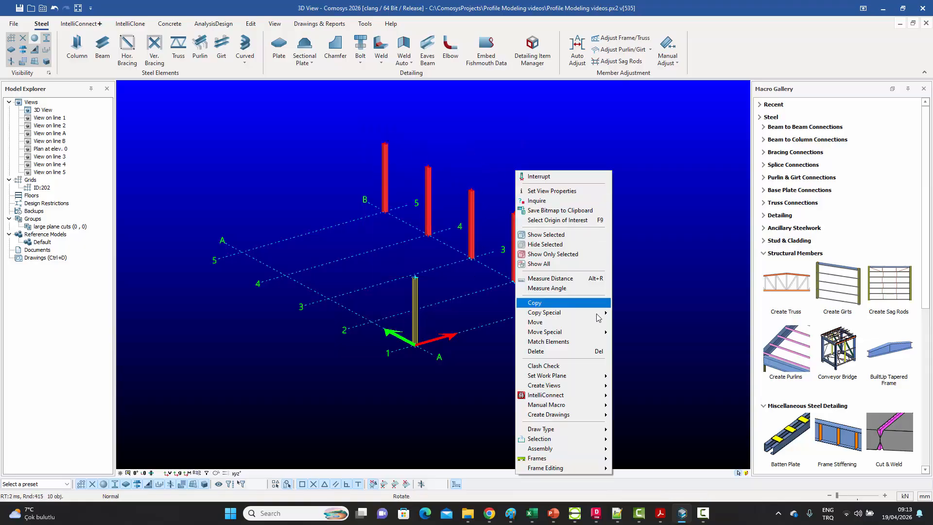
click(587, 341)
click(557, 268)
scroll(514, 215, up, 4)
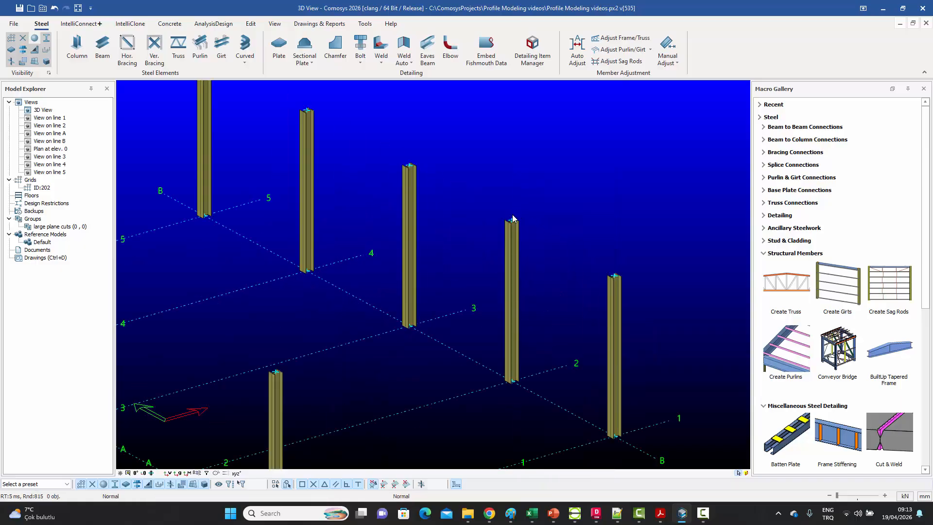
scroll(514, 218, down, 6)
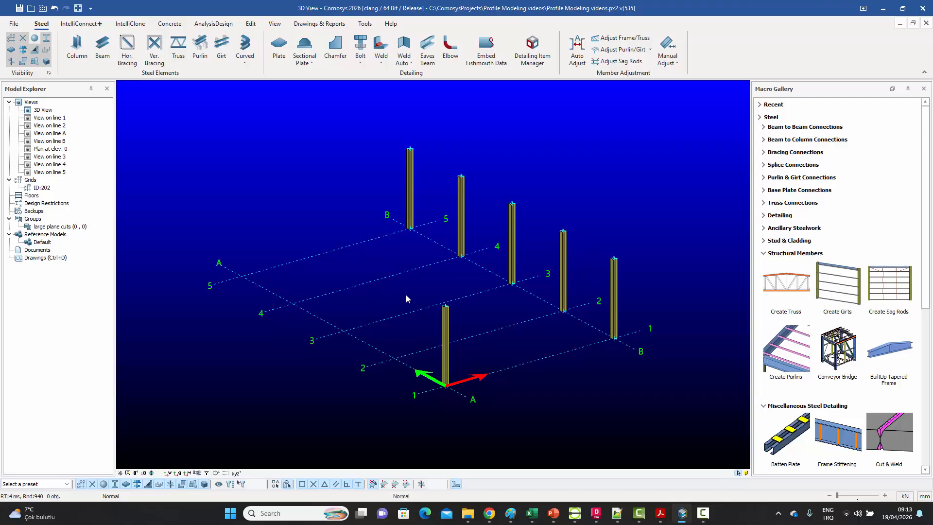
Draw a construction line from the point offset 4500 mm in X from grid intersection A5 to intersection A1.
click(250, 23)
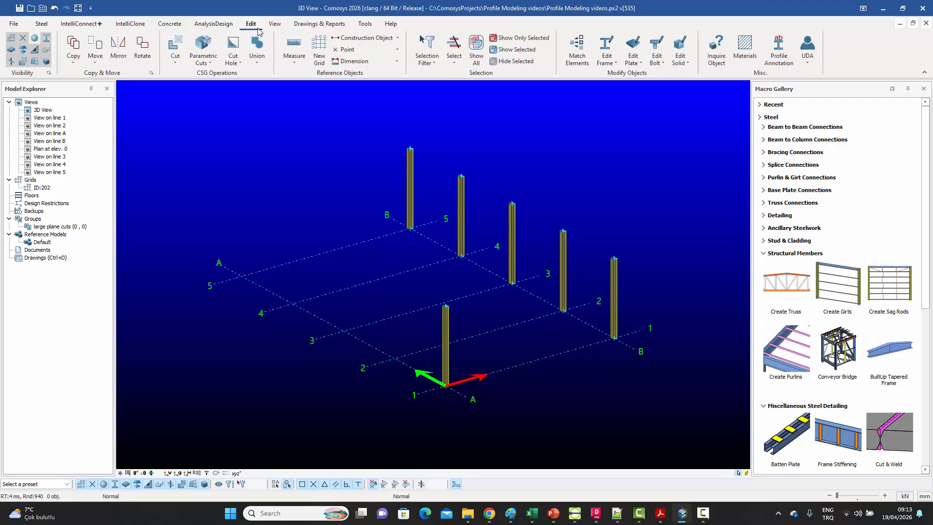
click(355, 41)
click(354, 51)
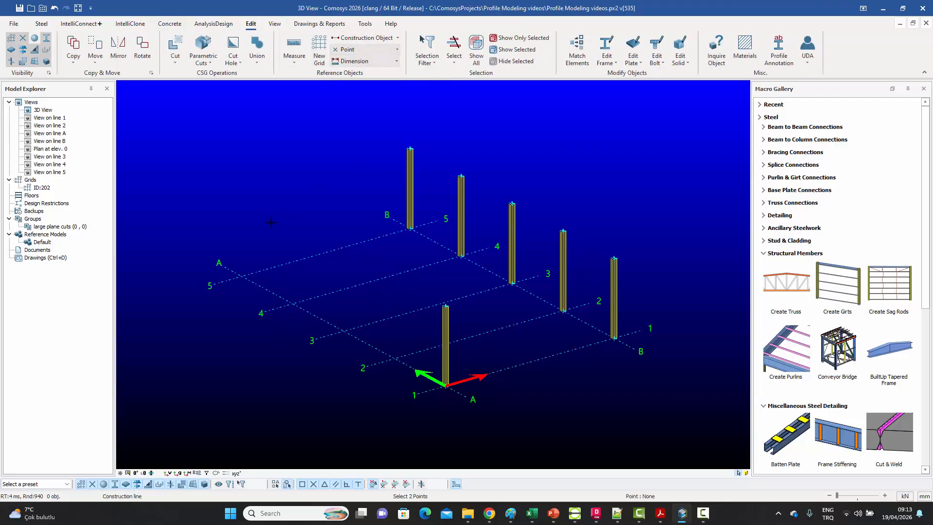
click(243, 278)
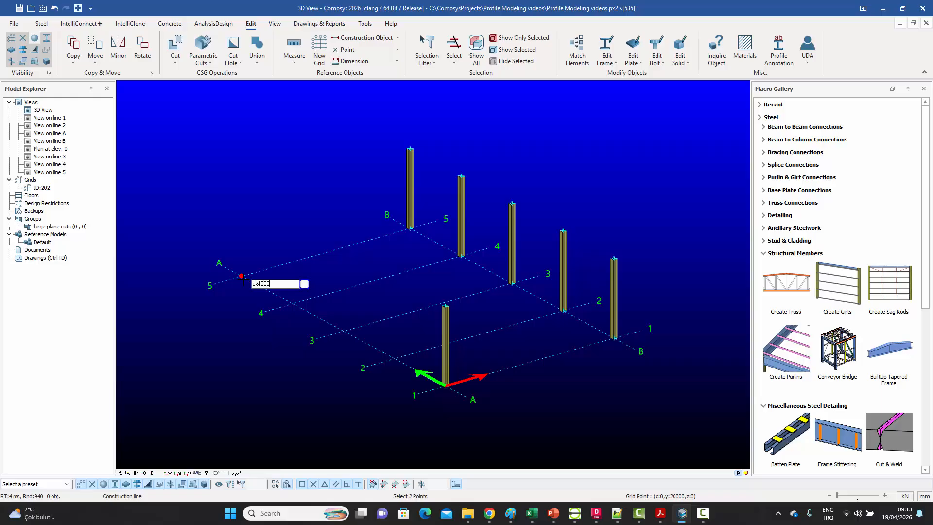
key(Return)
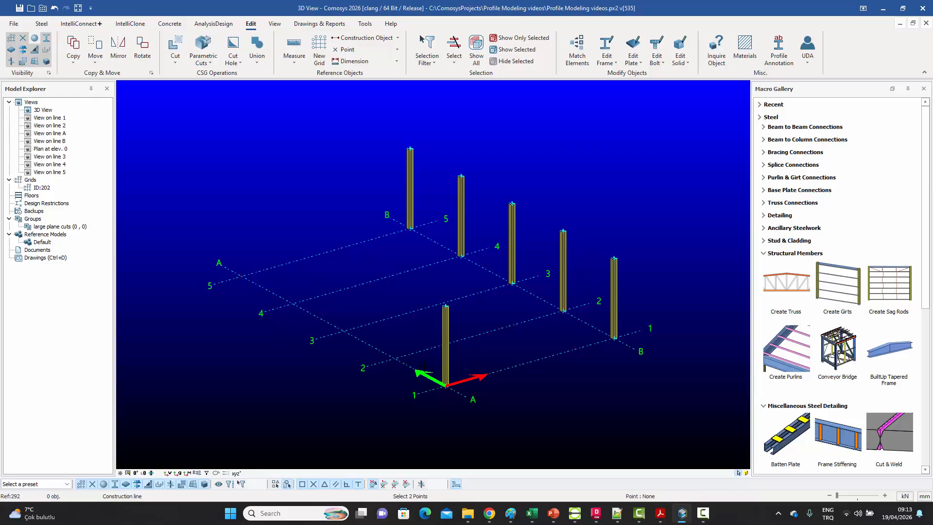
click(446, 385)
key(Escape)
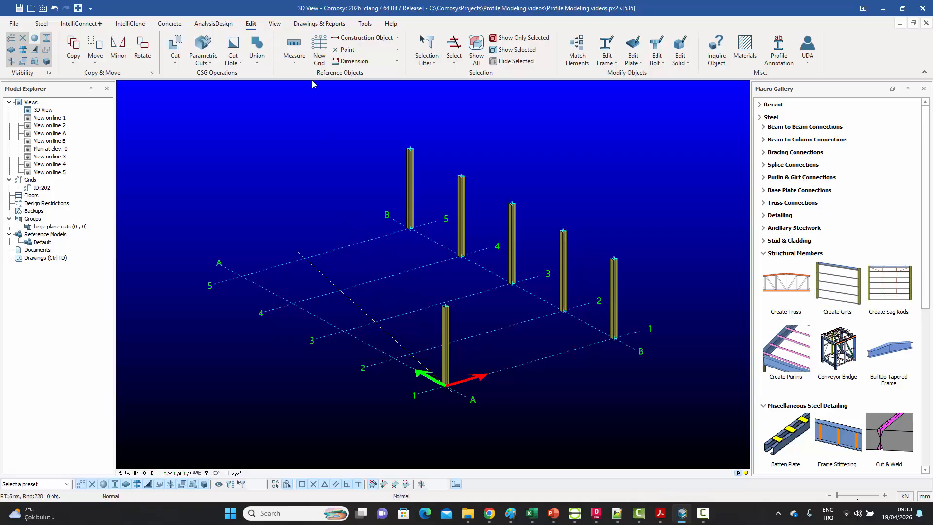
Place columns where the slanted construction line meets grid lines 5, 4, 3 and 2.
click(41, 24)
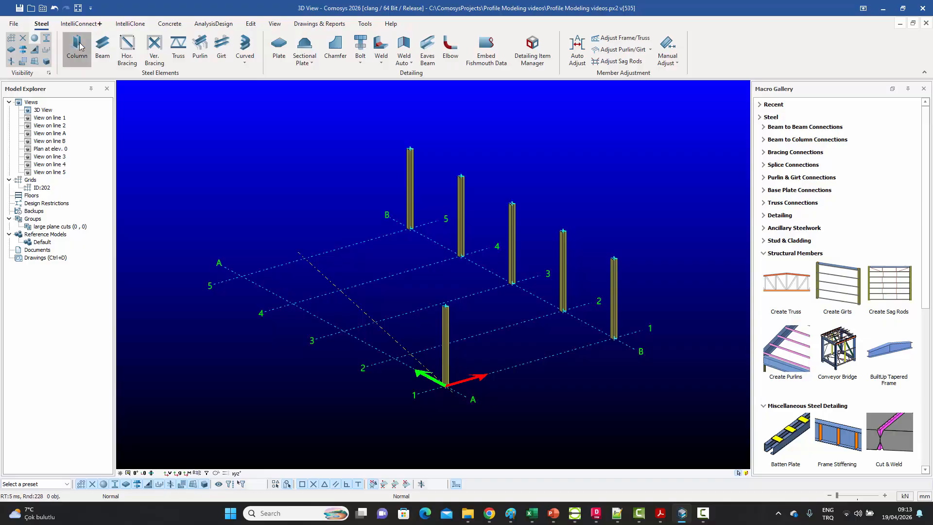
click(79, 46)
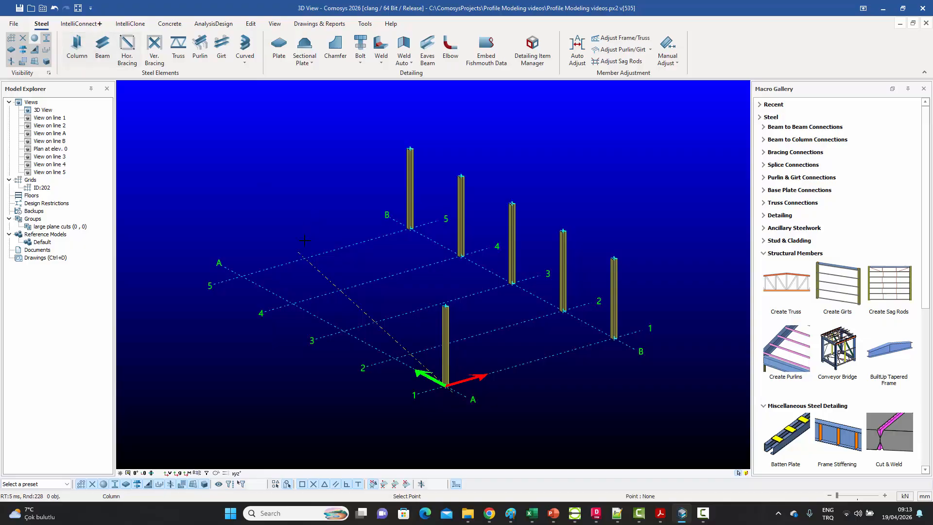
click(340, 290)
click(375, 323)
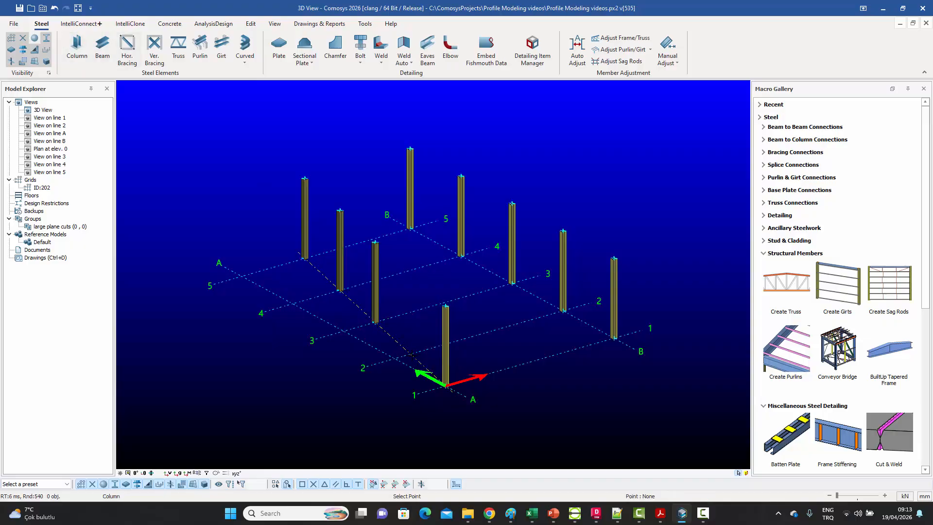
click(412, 355)
key(Escape)
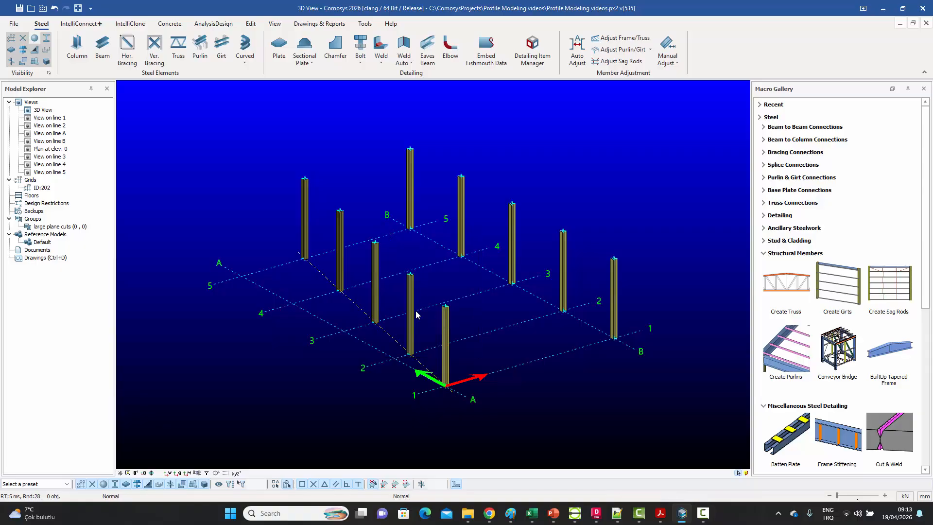
Match the four new columns along the slanted construction line to the column at B5.
drag(416, 315, 347, 244)
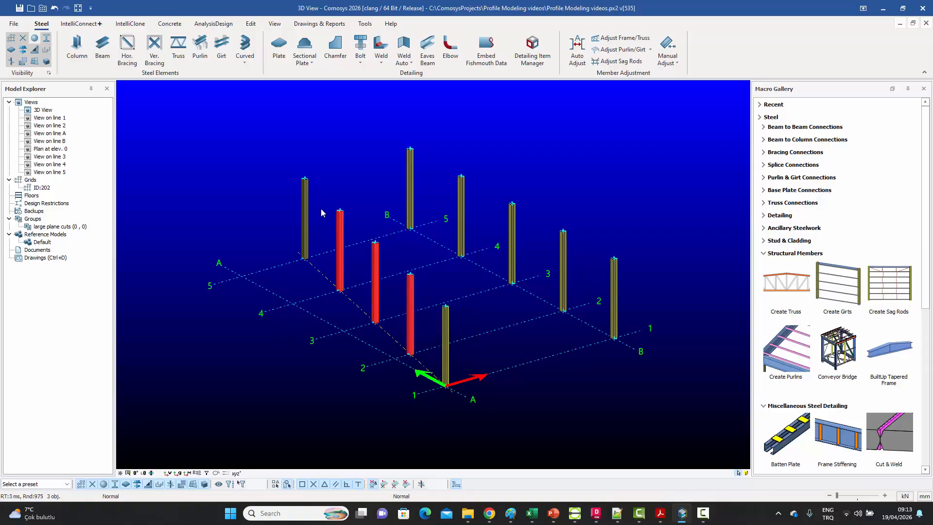
click(308, 202)
right_click(311, 191)
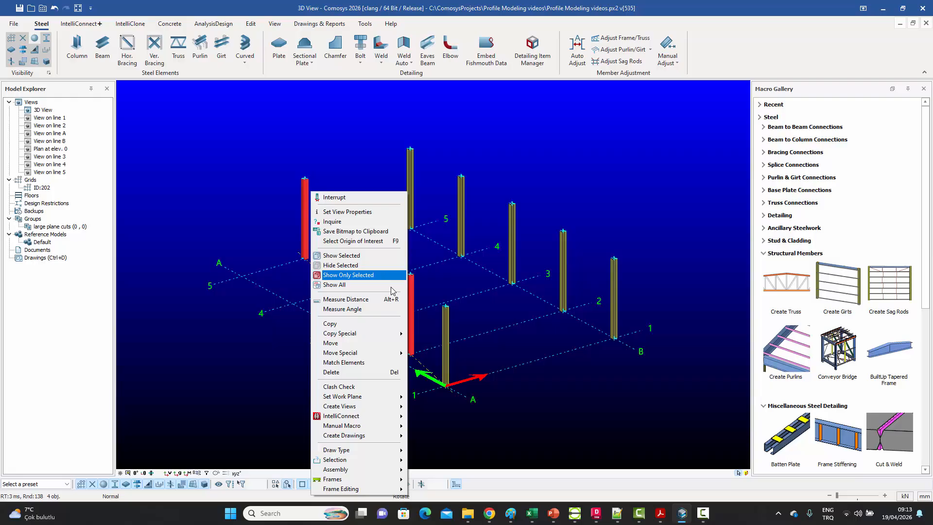
click(375, 363)
click(410, 191)
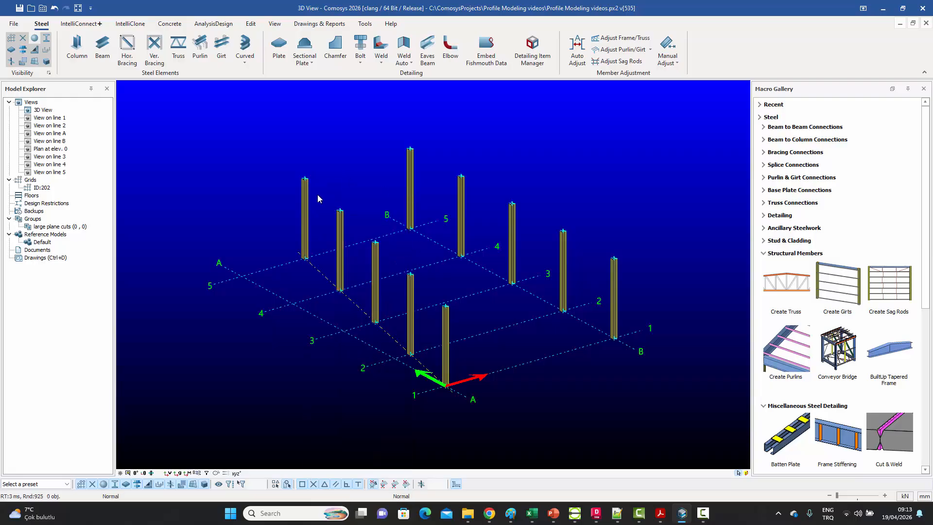
scroll(306, 166, up, 5)
scroll(271, 177, down, 6)
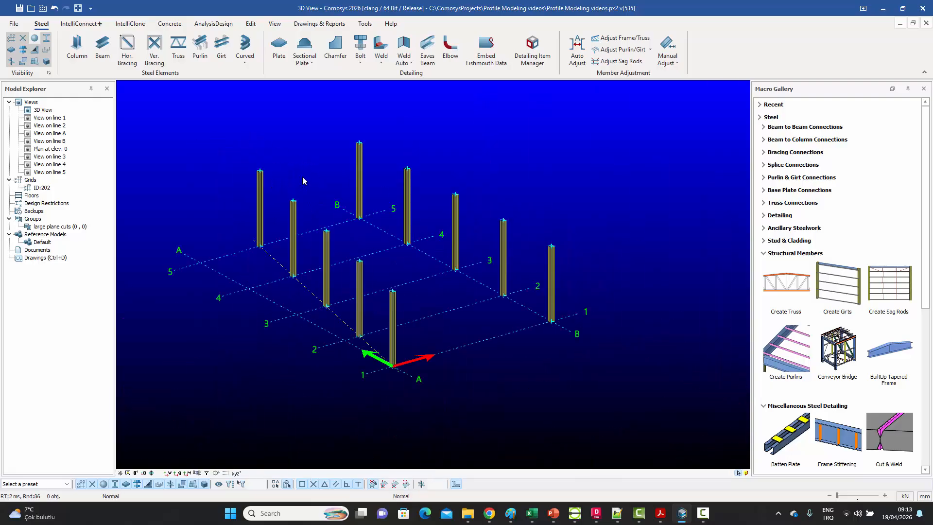
ctrl+middle_drag(302, 176, 351, 224)
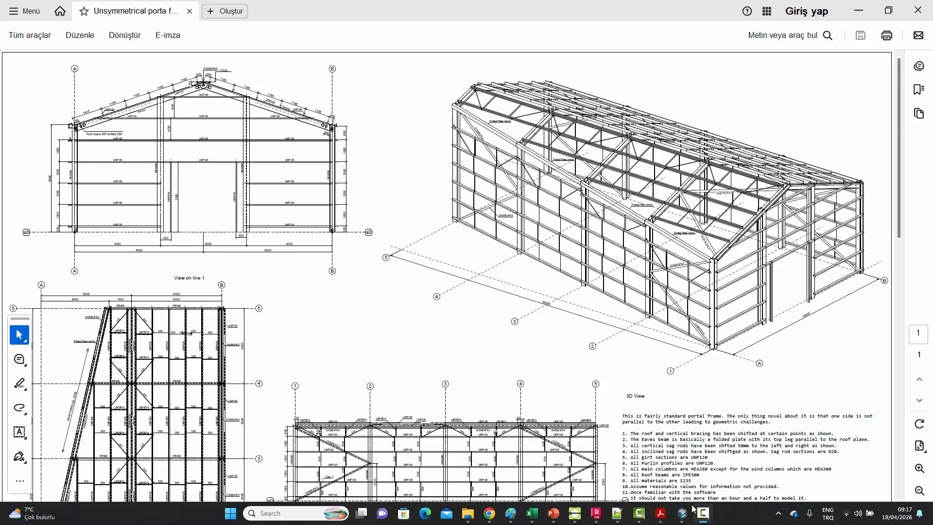
Switch to Comosys and place two roof beams on grid line 1, joining both column tops to a ridge 7000 mm above the span's midpoint.
click(682, 515)
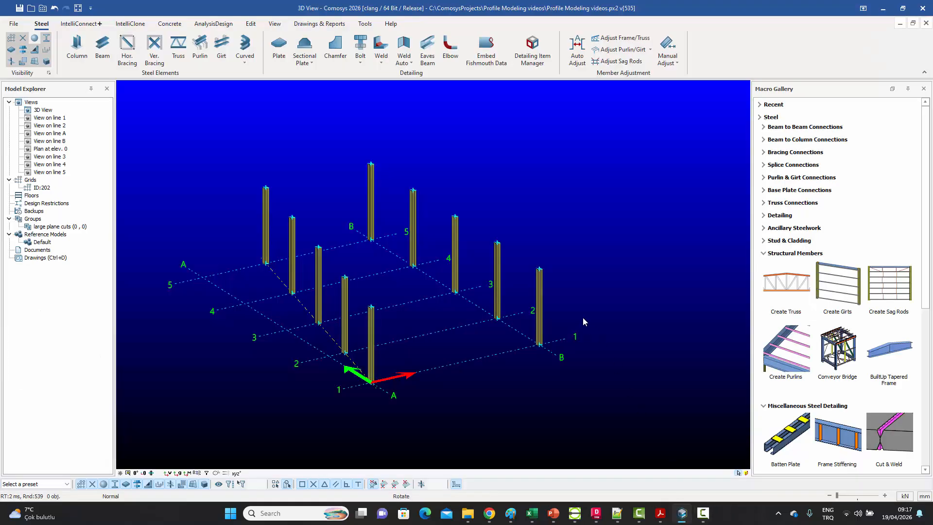
middle_drag(582, 317, 590, 315)
middle_drag(564, 281, 508, 273)
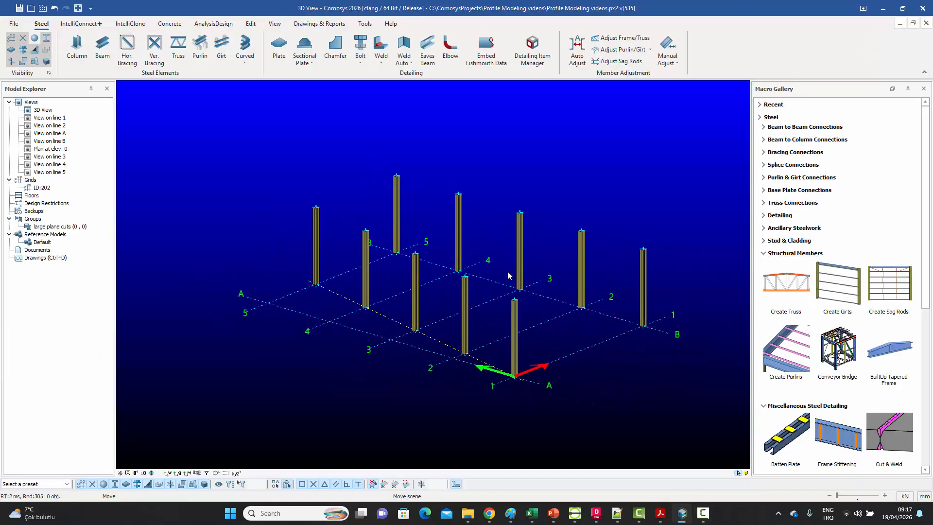
click(102, 49)
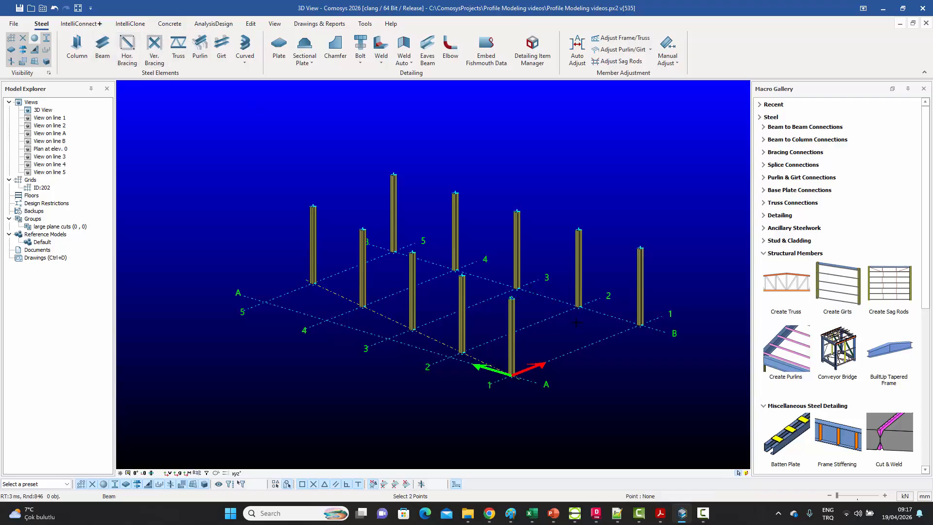
click(576, 349)
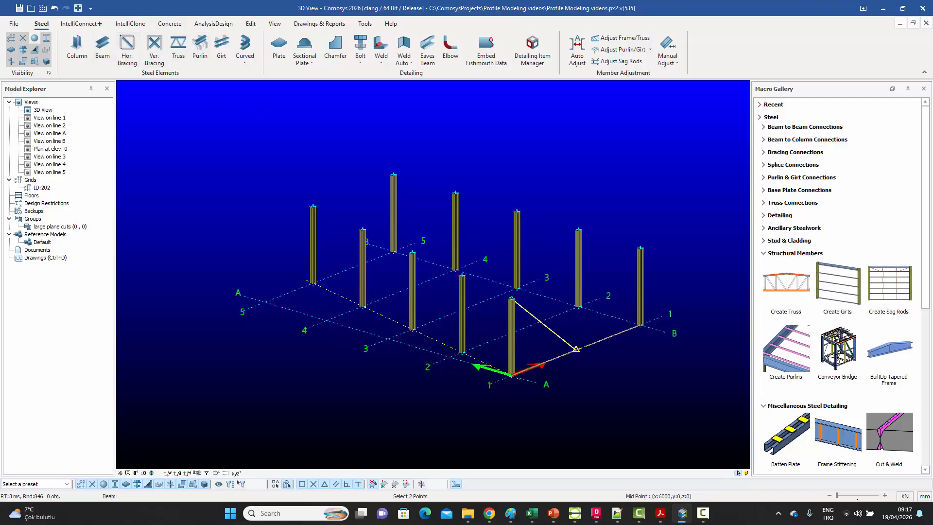
text(dz7000)
key(Return)
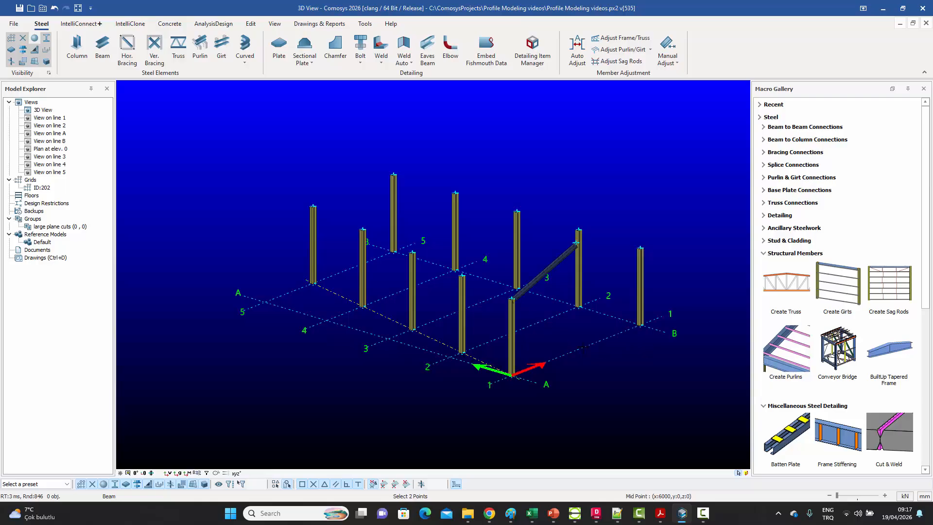
click(640, 248)
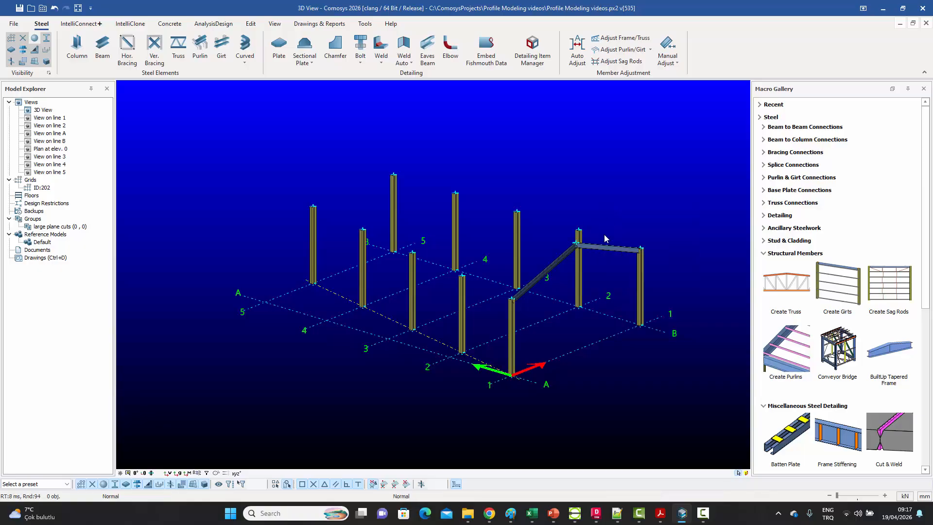
Check the roof beam section in the PDF drawing, then return to Comosys and compare it with the placed beam's profile properties.
click(660, 513)
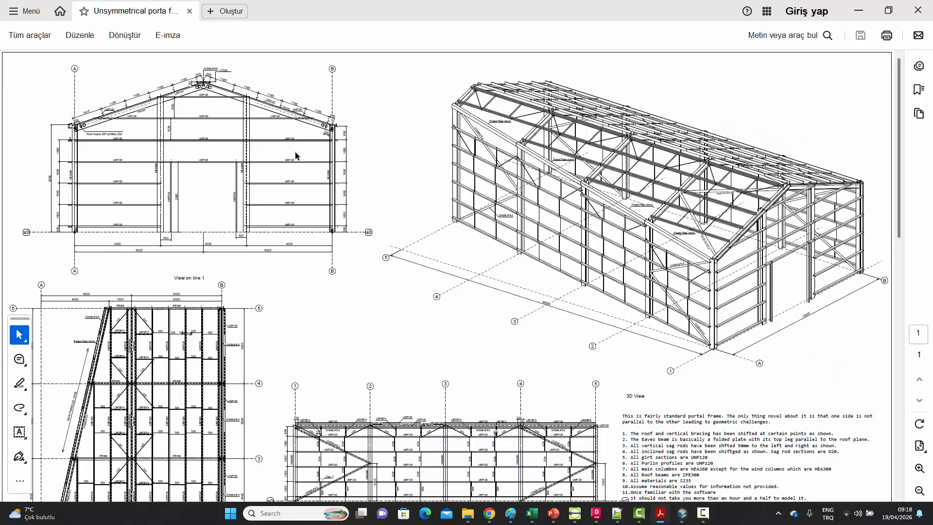
ctrl+scroll(275, 107, up, 5)
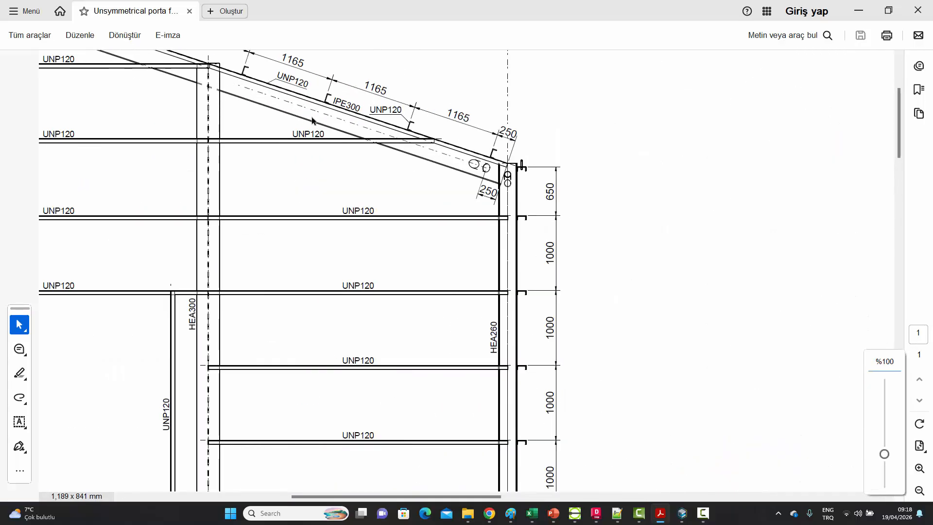
key(ctrl+0)
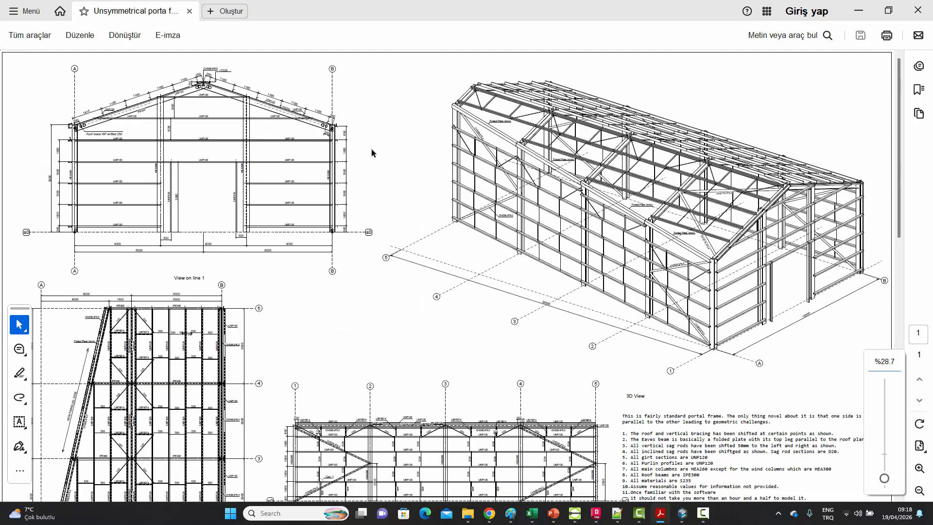
click(682, 513)
click(556, 263)
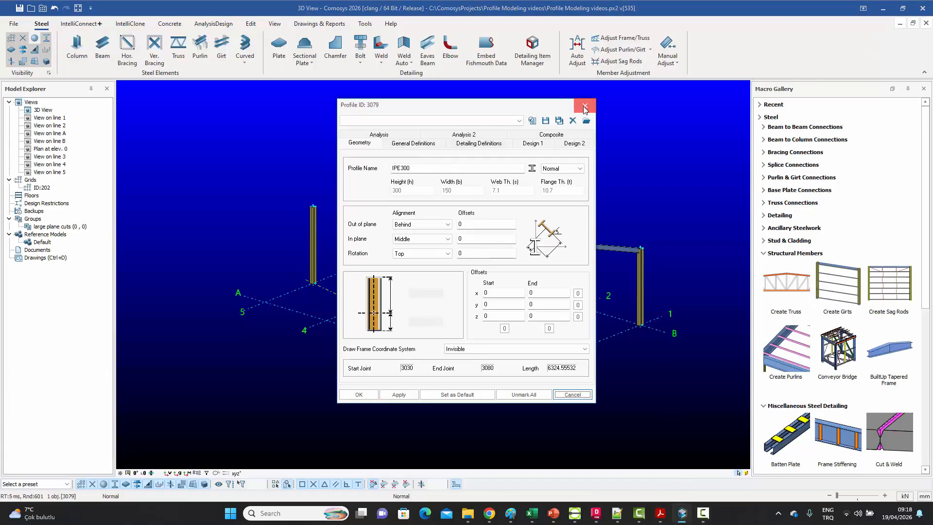
click(585, 107)
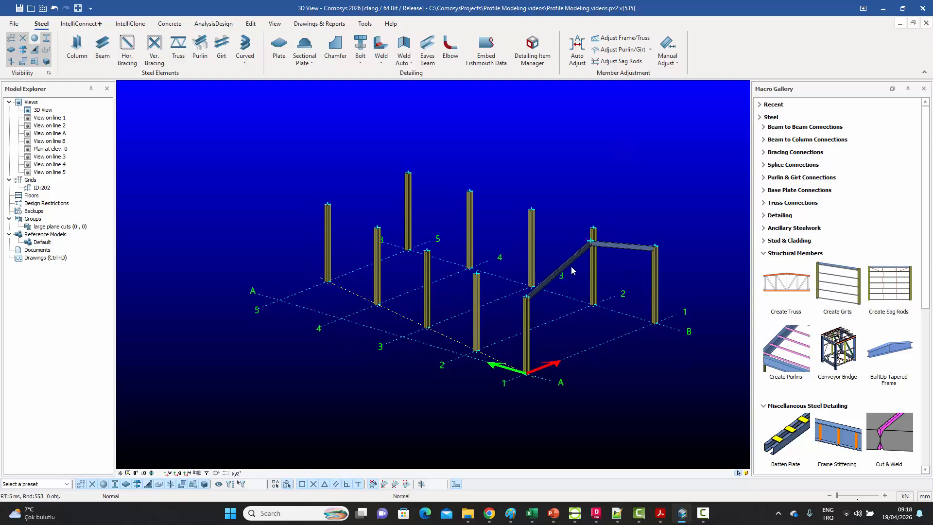
Copy the two roof beams linearly 4 times at 5000 mm spacing in Y, with no X or Z offset.
click(629, 248)
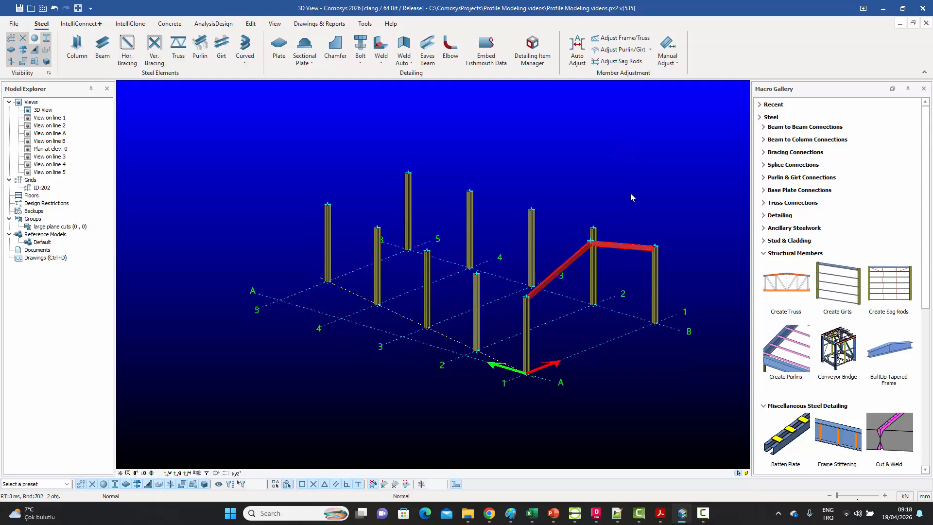
right_click(631, 195)
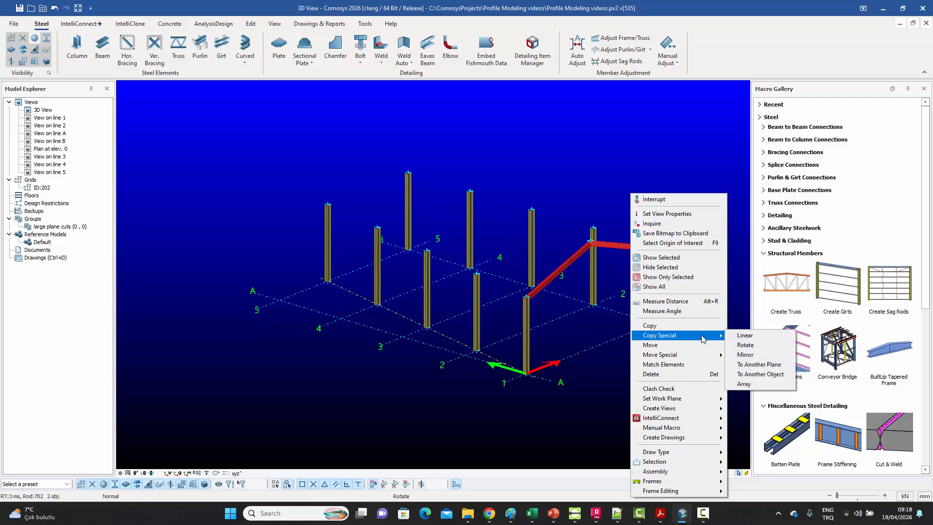
click(734, 339)
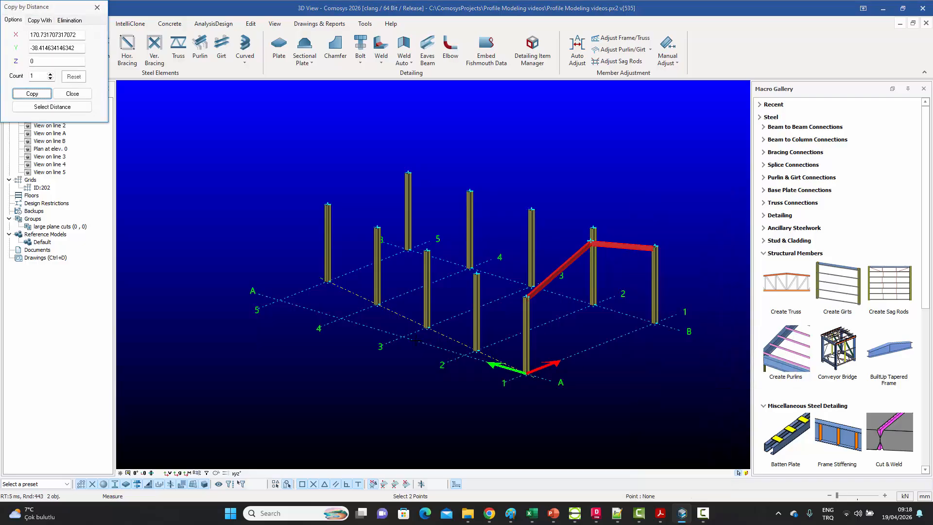
click(74, 76)
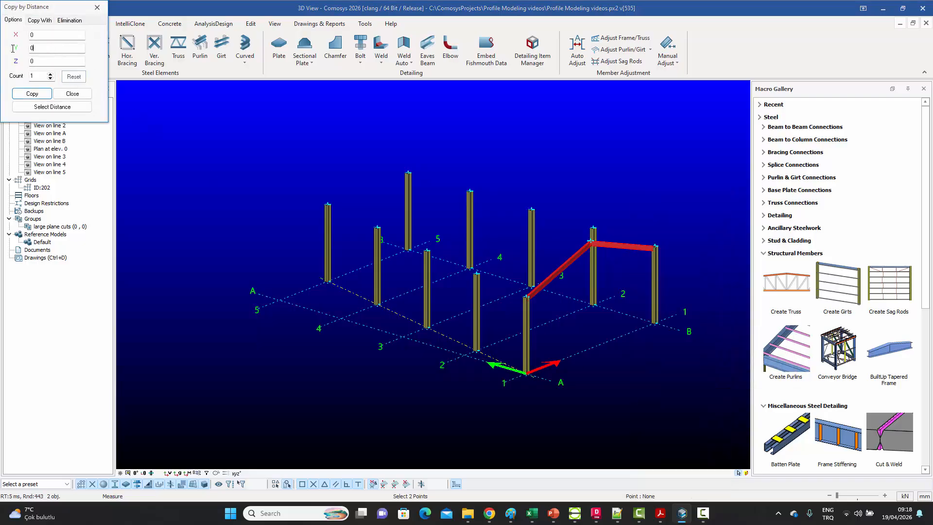
text(5000)
double_click(38, 76)
text(4)
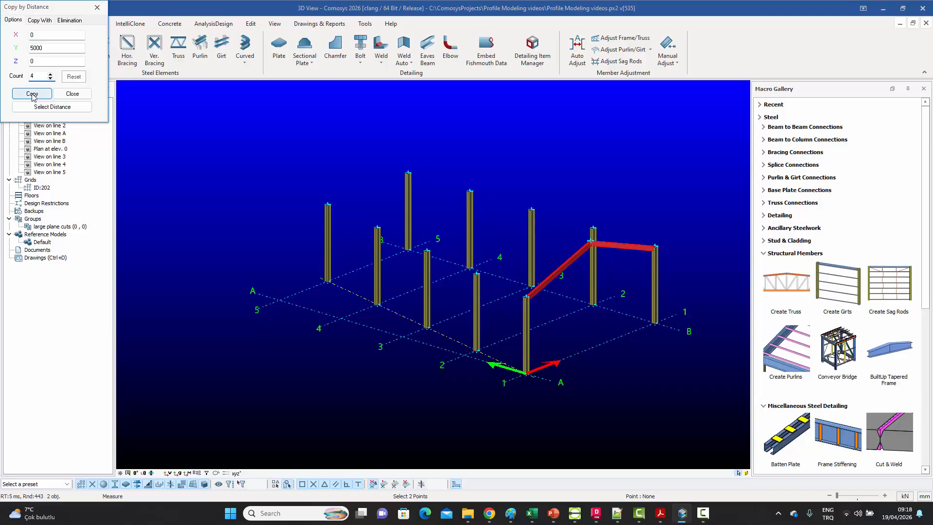
click(32, 94)
click(72, 94)
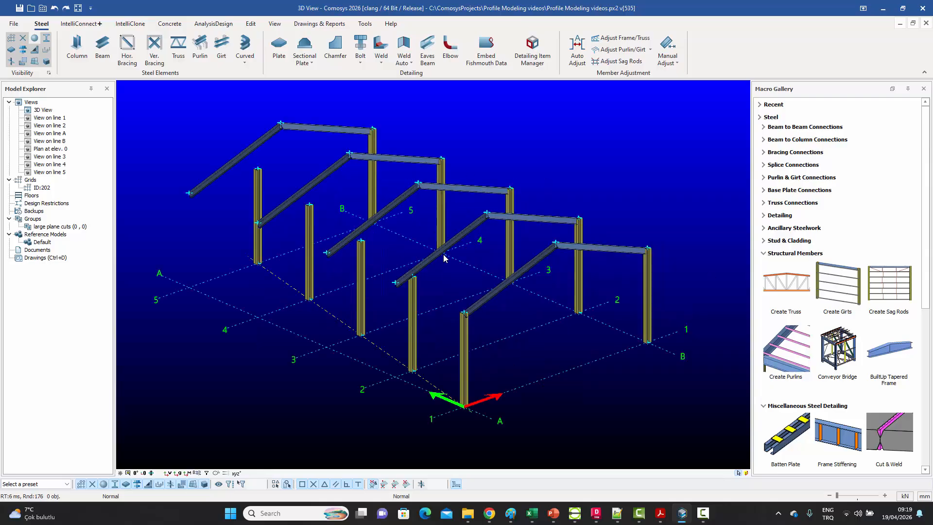
Extend the five columns along the slanted line to the sloping plane of the roof beams, defined by three points on those beams.
scroll(440, 254, down, 3)
middle_drag(447, 258, 436, 246)
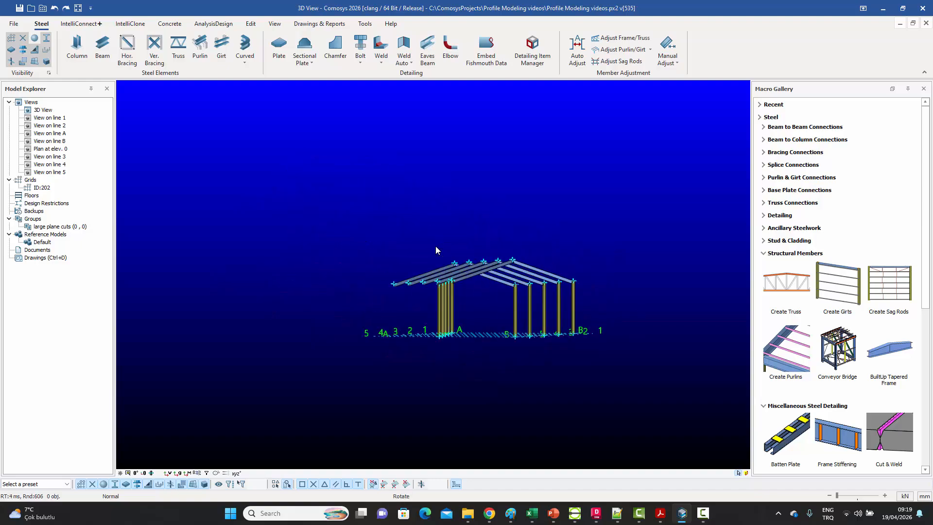
drag(465, 308, 420, 302)
middle_drag(440, 301, 489, 316)
right_click(483, 208)
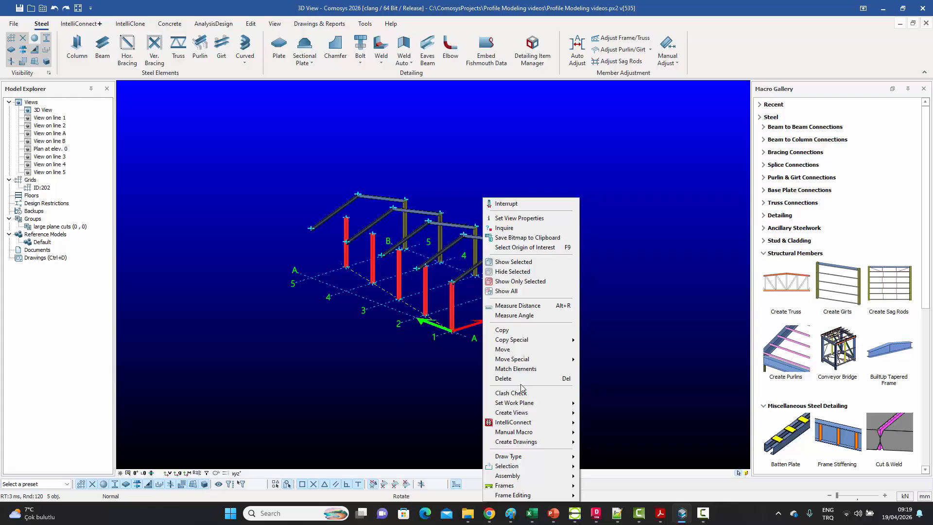
mouse_move(526, 498)
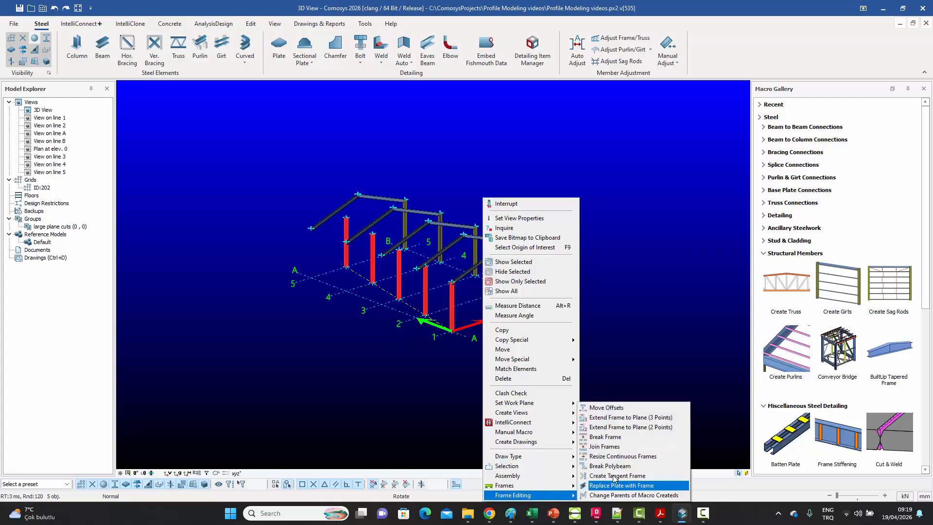
click(668, 419)
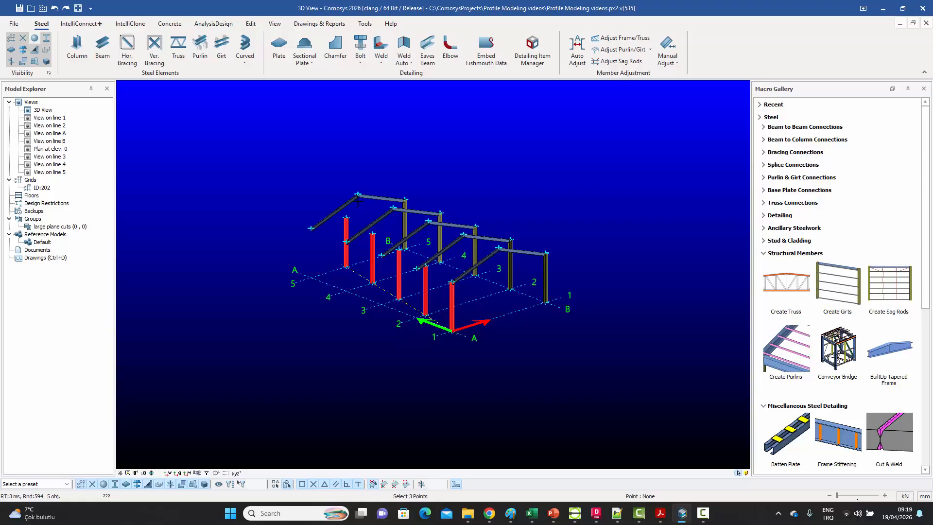
click(312, 228)
click(392, 207)
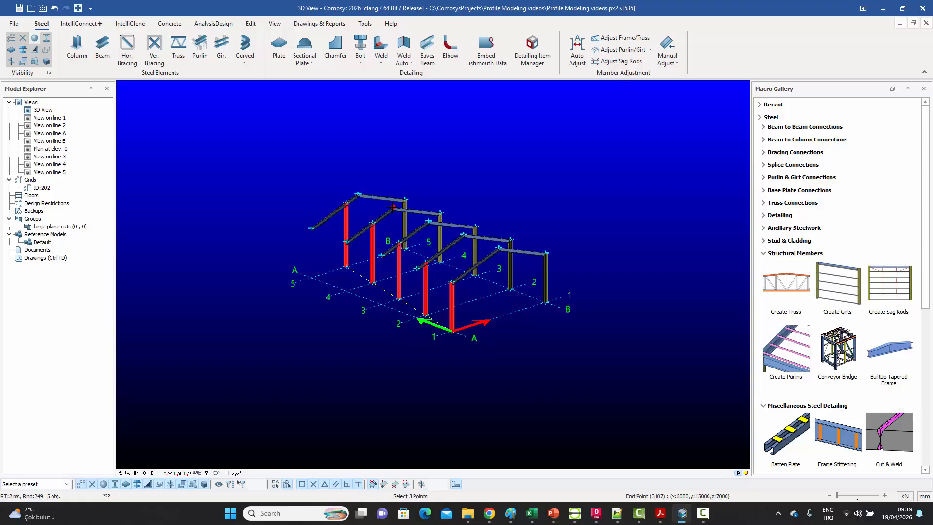
right_click(414, 176)
click(433, 183)
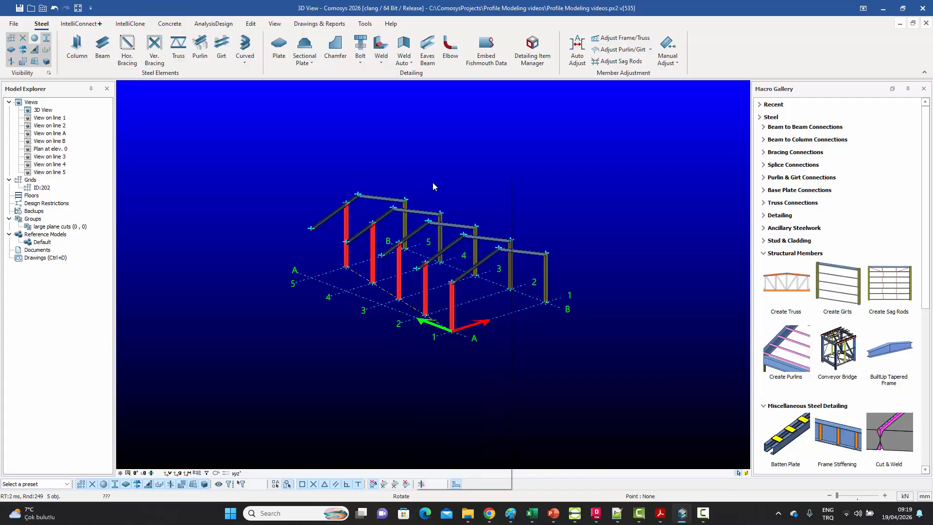
middle_drag(437, 185, 431, 183)
key(Escape)
Shorten the overhanging roof beam on grid line 2 by moving its eave end to the top point of the slanted-line column.
scroll(436, 284, up, 5)
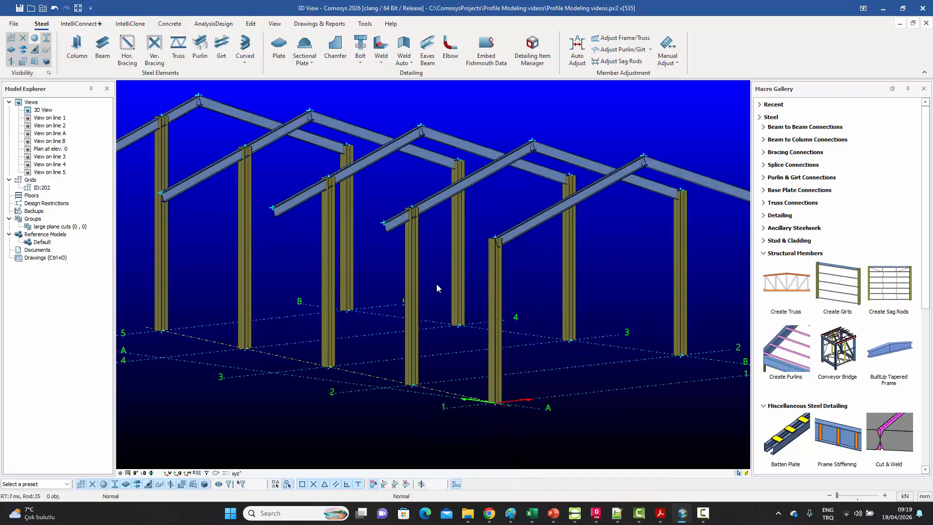
scroll(422, 249, up, 3)
scroll(422, 251, down, 6)
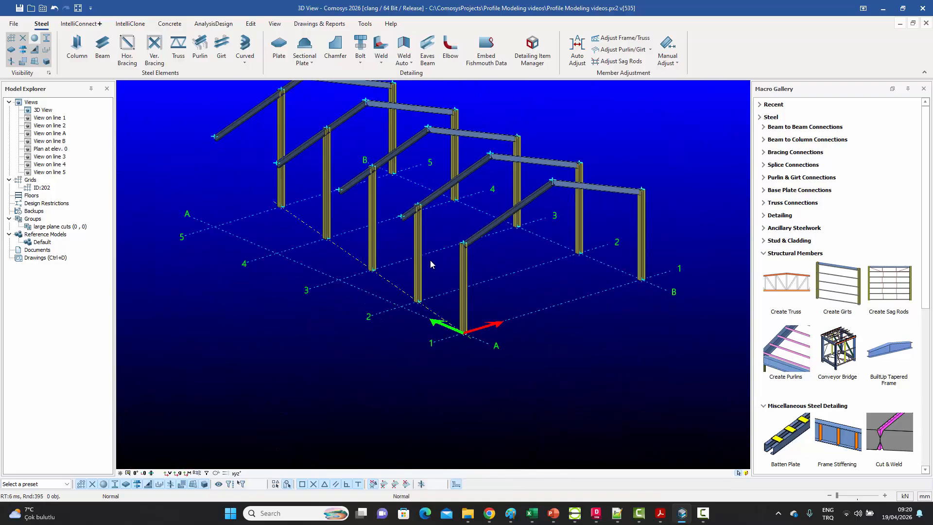
middle_drag(430, 260, 436, 332)
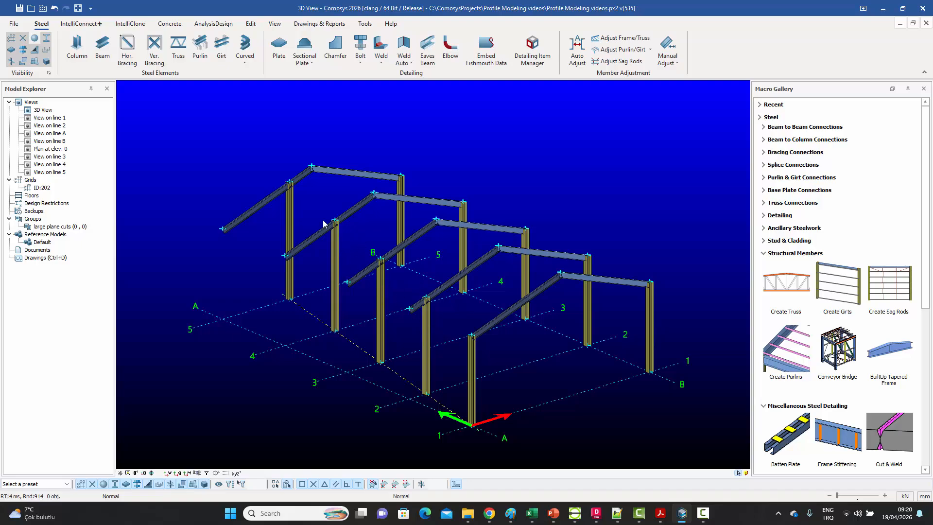
middle_drag(396, 236, 421, 200)
middle_drag(478, 275, 460, 281)
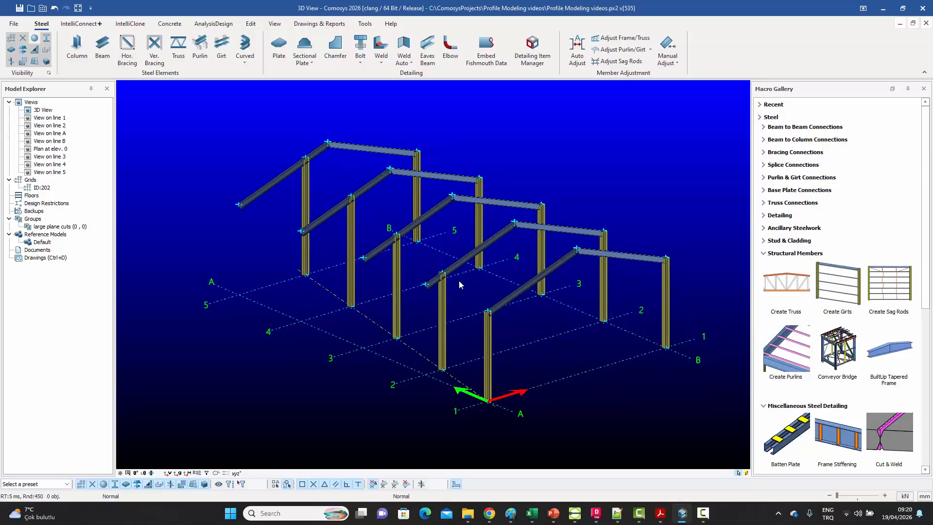
scroll(460, 285, up, 5)
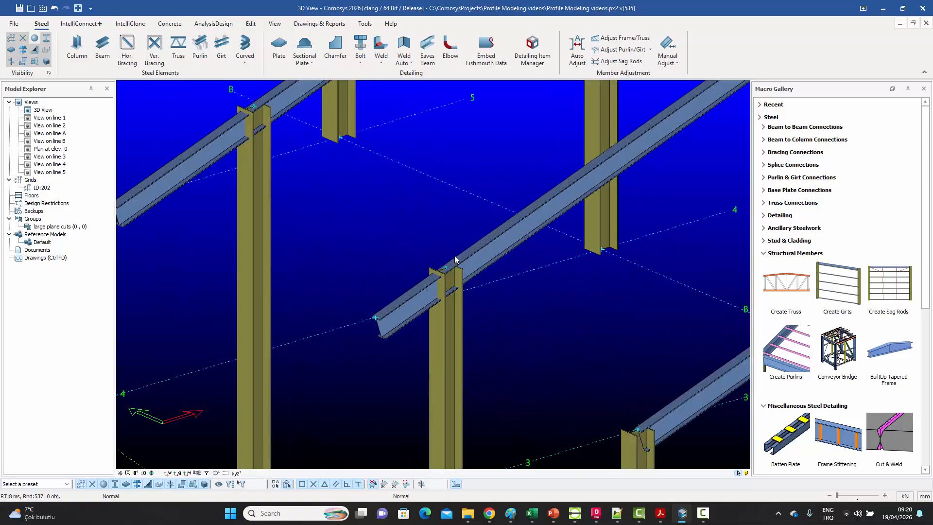
middle_drag(457, 249, 446, 227)
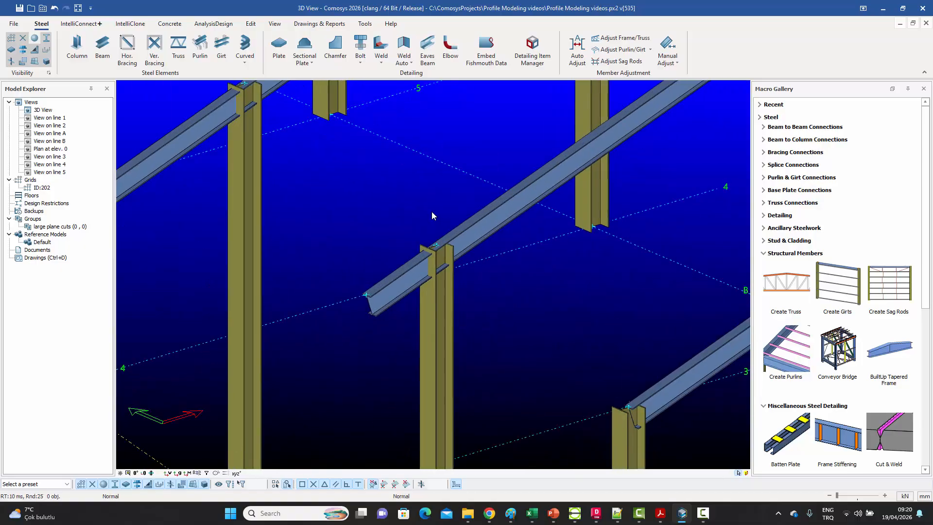
click(410, 292)
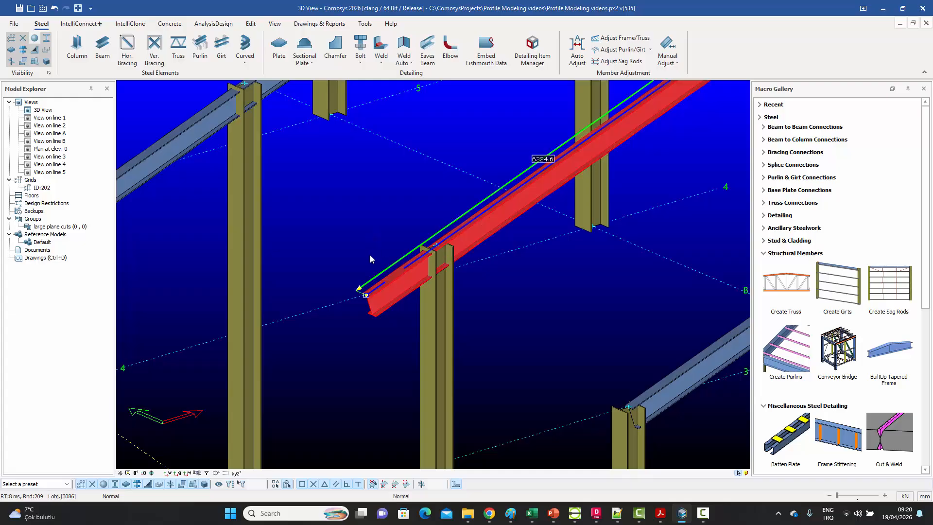
click(358, 289)
click(27, 35)
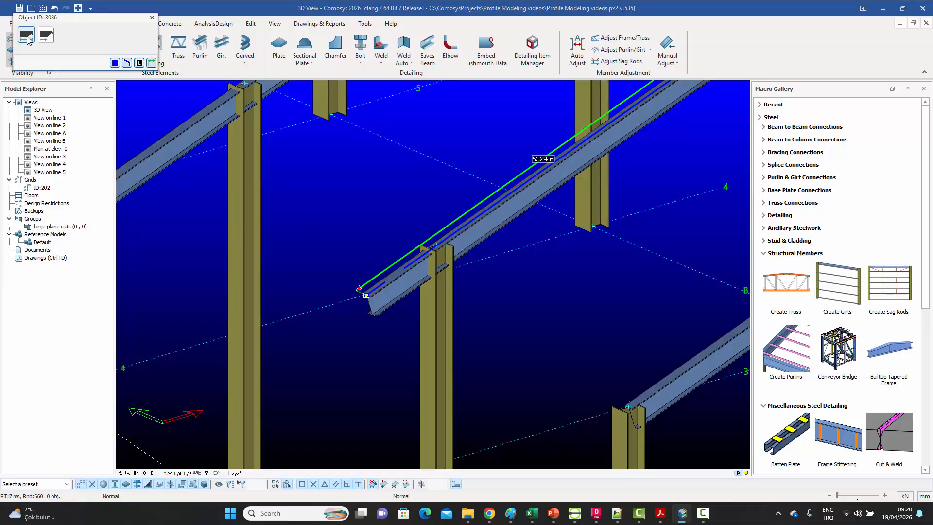
click(134, 52)
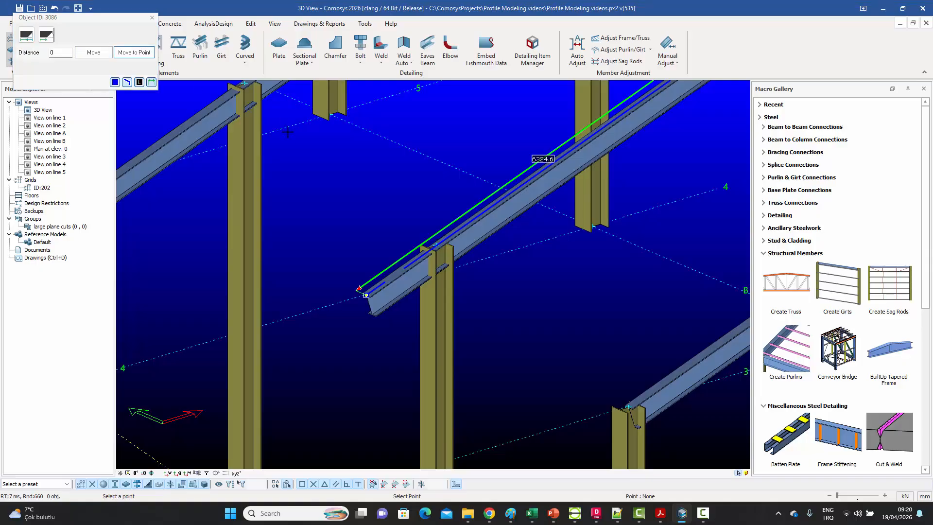
click(436, 247)
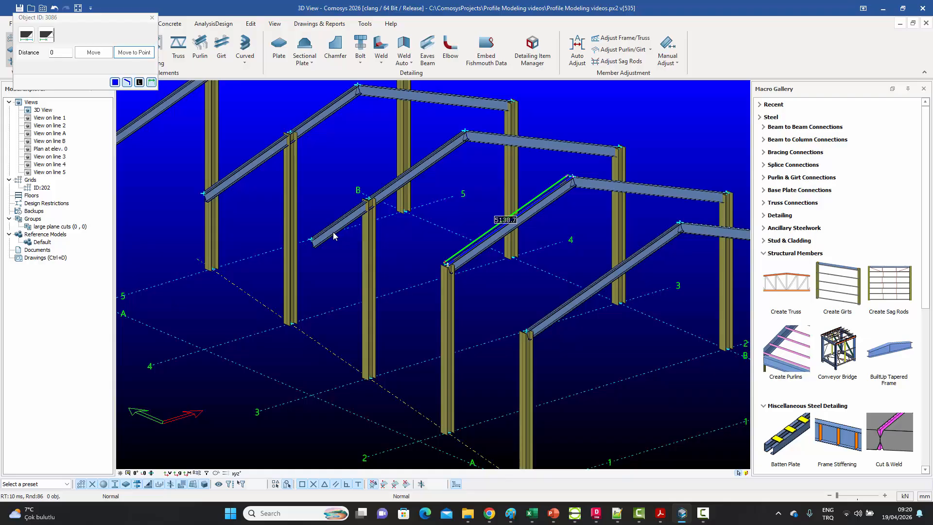
Shorten the overhanging roof beam on grid line 3 by moving its eave end to the top point of the slanted-line column.
key(Escape)
scroll(303, 223, up, 5)
click(344, 281)
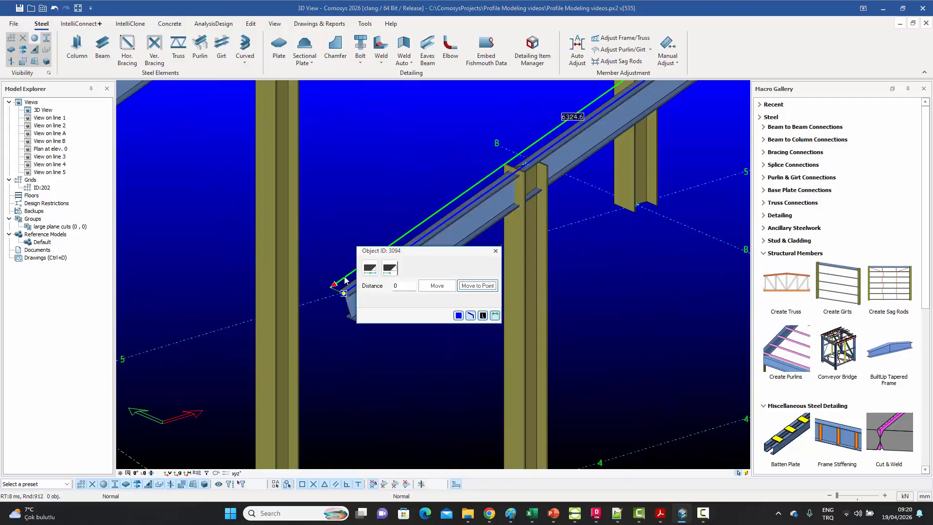
click(478, 286)
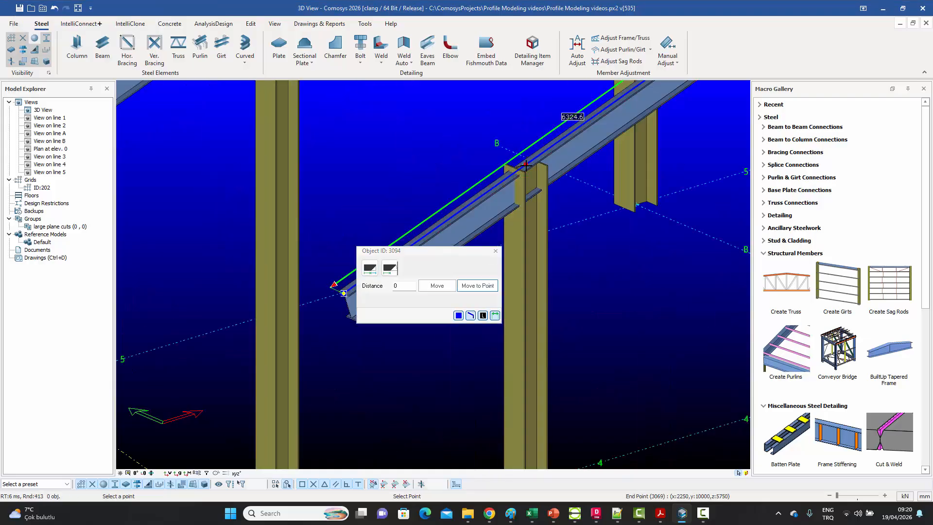
click(526, 165)
Shorten the overhanging roof beam on grid line 4 by moving its eave end to the top point of its slanted-line column.
scroll(524, 203, down, 3)
click(358, 209)
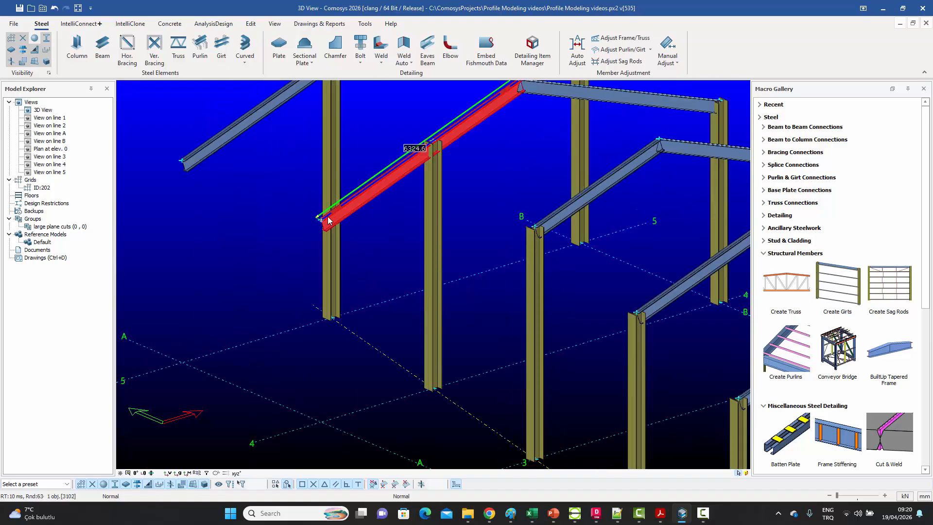
scroll(331, 220, up, 3)
click(332, 220)
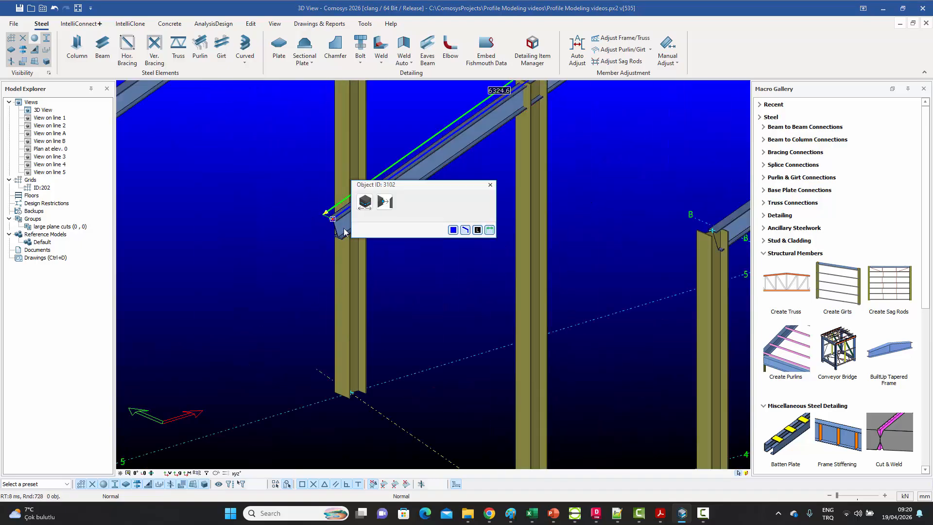
click(490, 186)
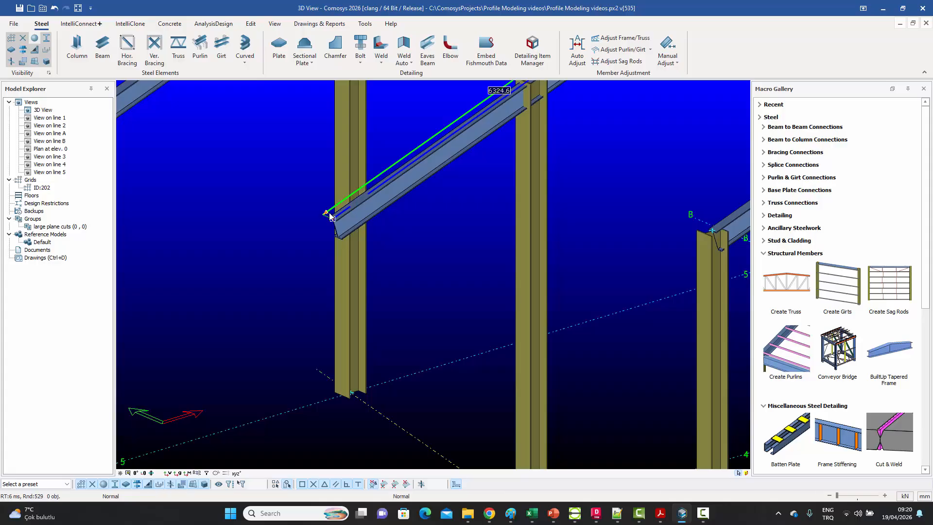
click(329, 216)
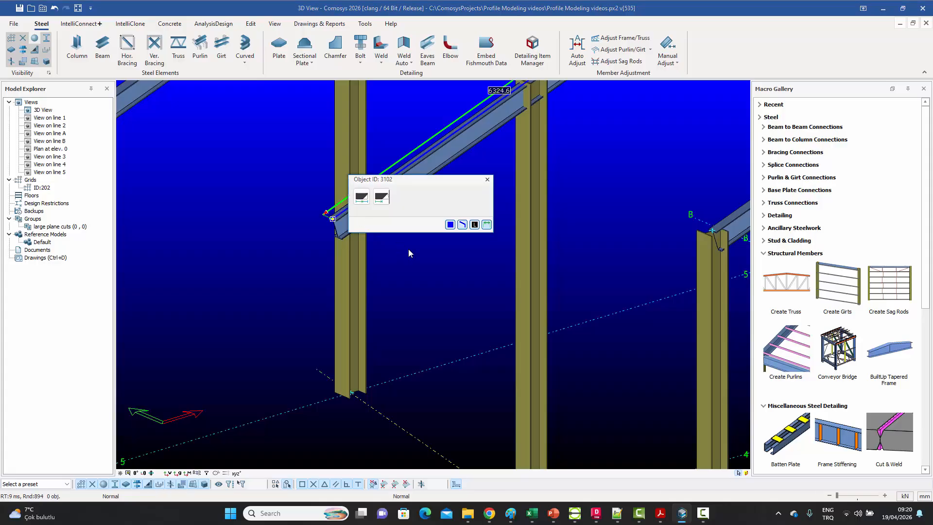
click(362, 196)
click(470, 214)
click(449, 244)
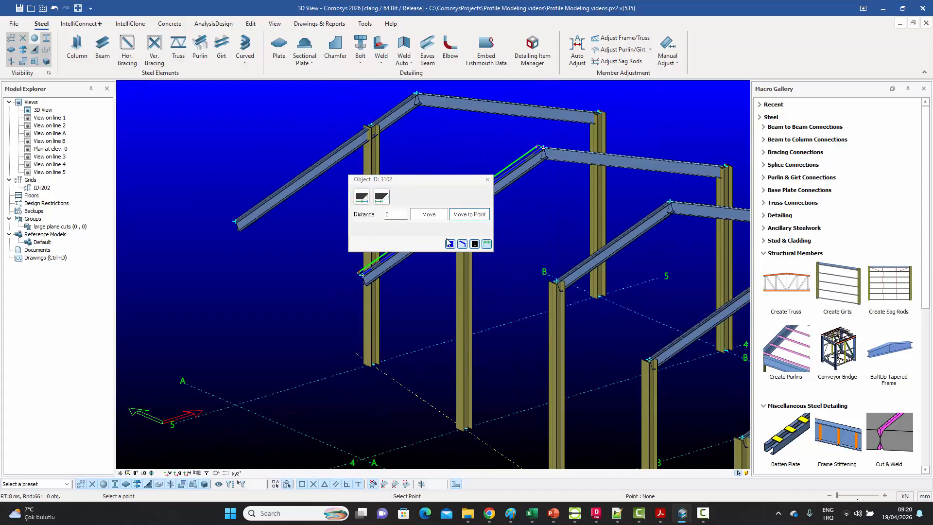
scroll(450, 258, down, 3)
scroll(450, 263, up, 5)
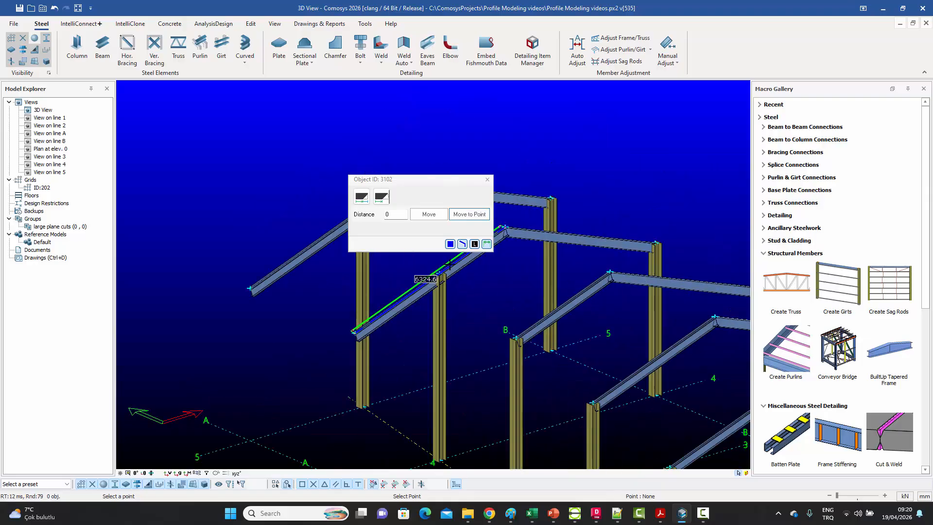
click(439, 273)
scroll(459, 329, down, 4)
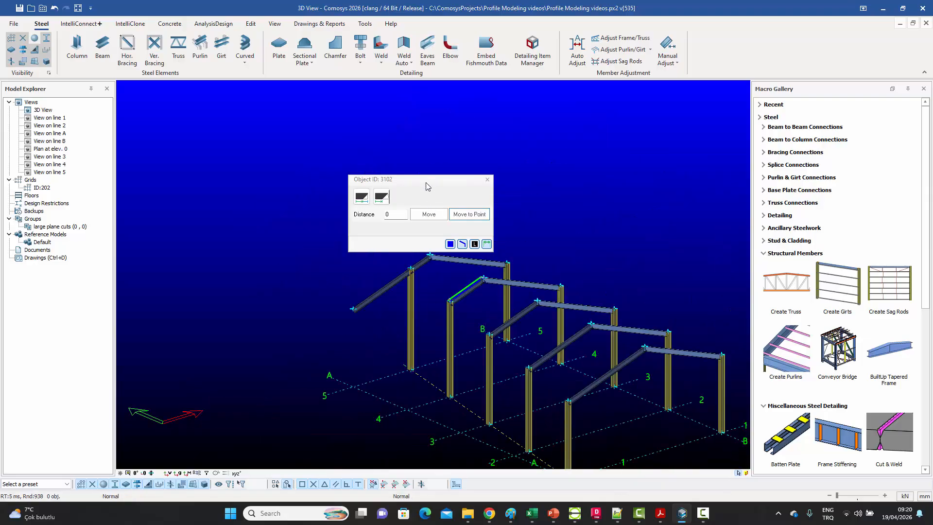
Shorten the overhanging roof beam on grid line 5 by moving its eave end to the slanted-line column's top point, then close the edit box.
scroll(367, 299, up, 4)
click(355, 307)
scroll(247, 370, up, 2)
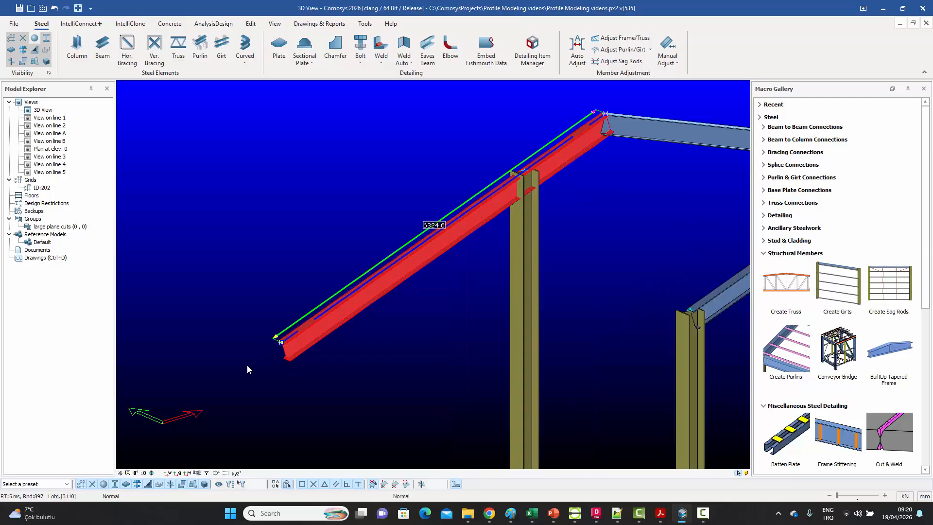
scroll(247, 369, up, 2)
click(296, 315)
scroll(245, 297, down, 6)
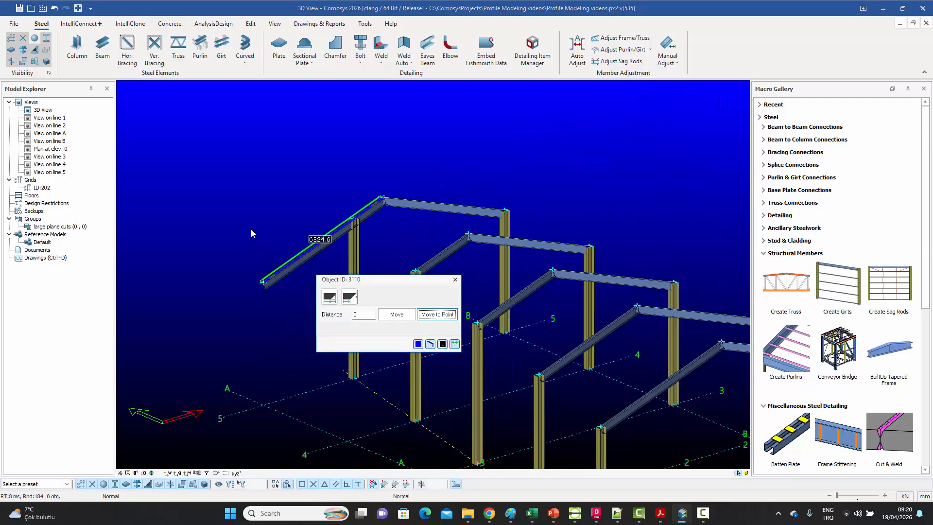
click(437, 314)
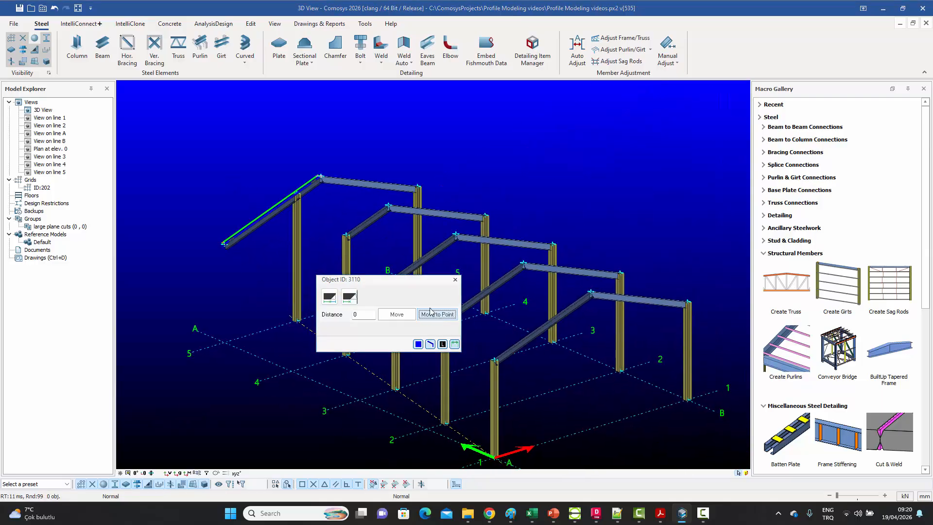
scroll(291, 178, up, 5)
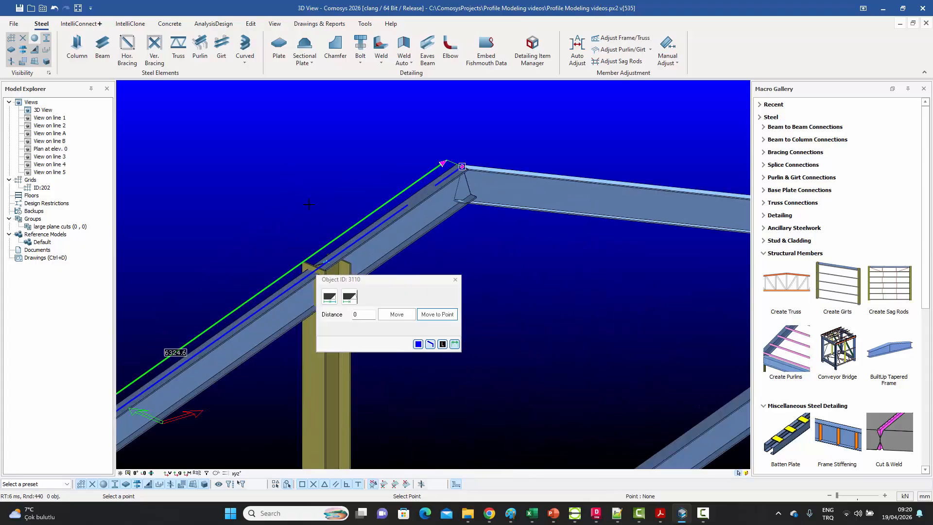
click(324, 254)
scroll(323, 190, down, 5)
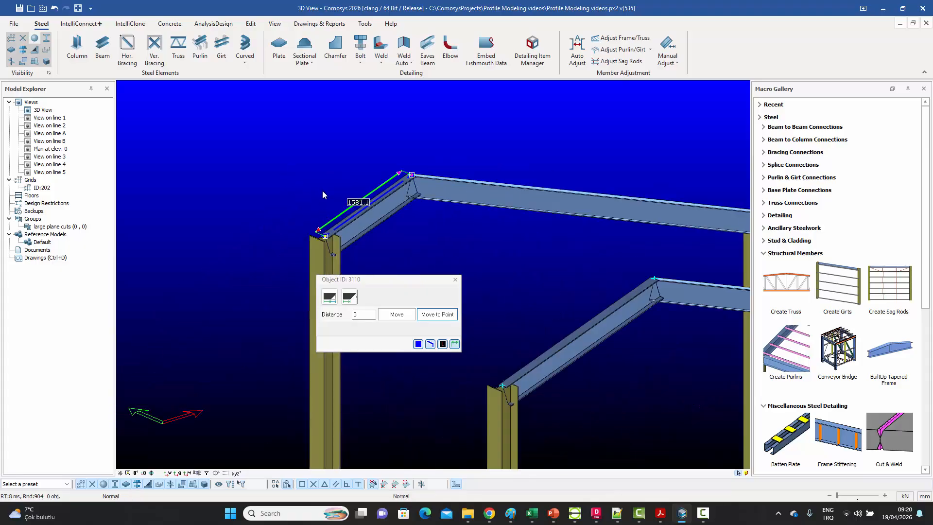
click(455, 280)
scroll(405, 233, down, 4)
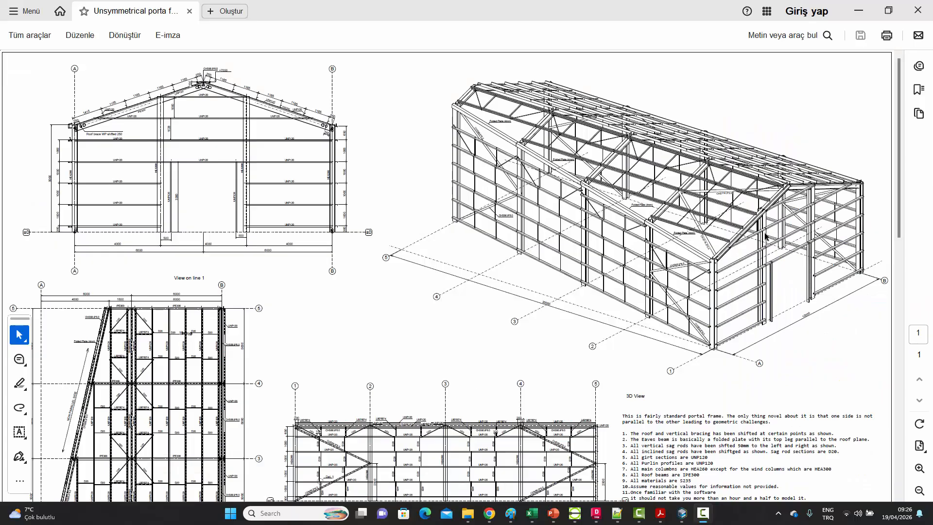
Examine the 3D view in the PDF drawing for the roof and vertical bracing layout, the folded plates and their section labels.
ctrl+scroll(780, 190, up, 3)
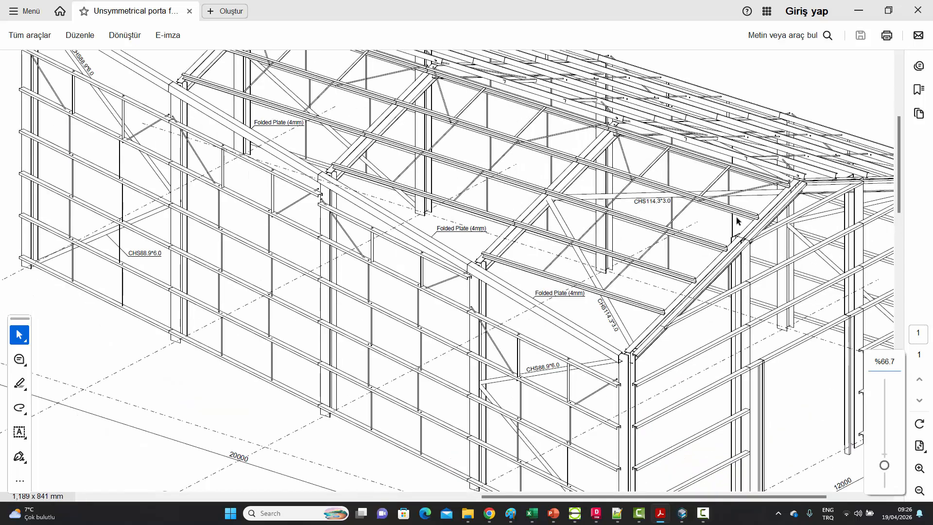
ctrl+scroll(736, 222, down, 3)
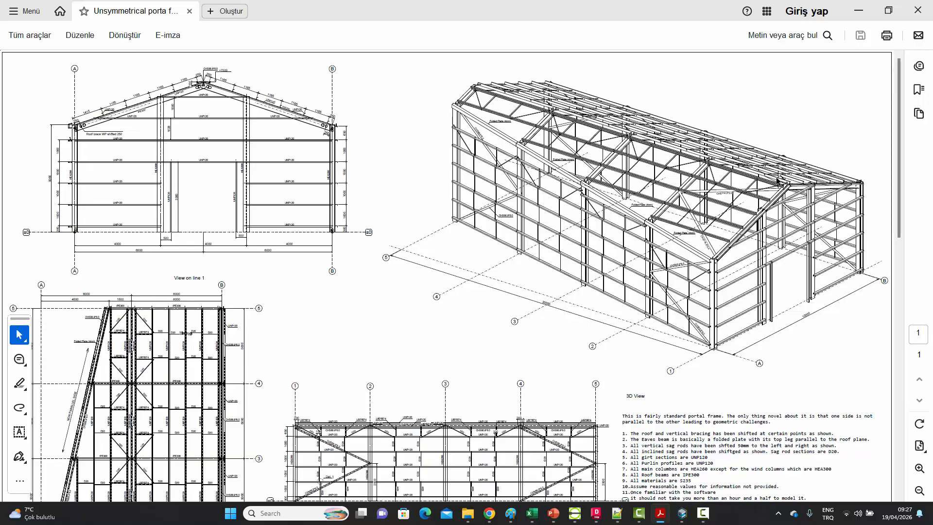
ctrl+scroll(731, 213, up, 3)
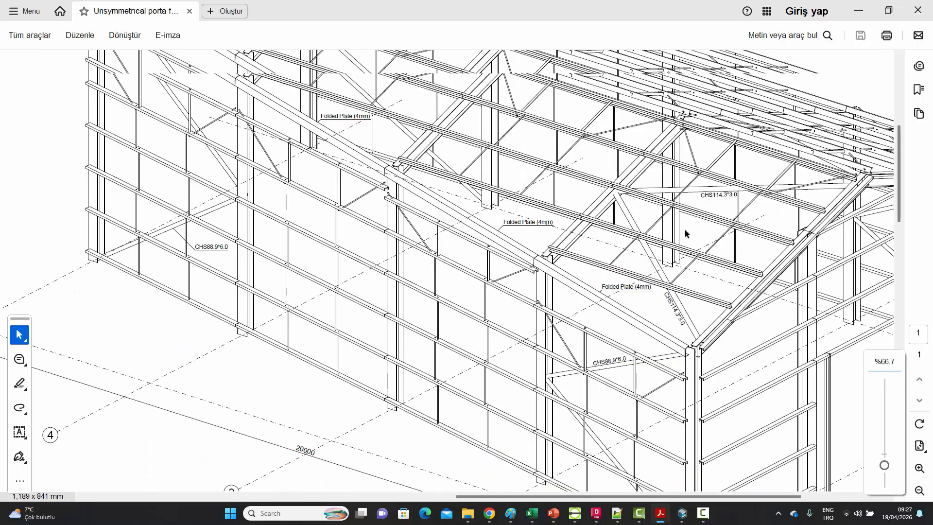
ctrl+scroll(685, 234, down, 3)
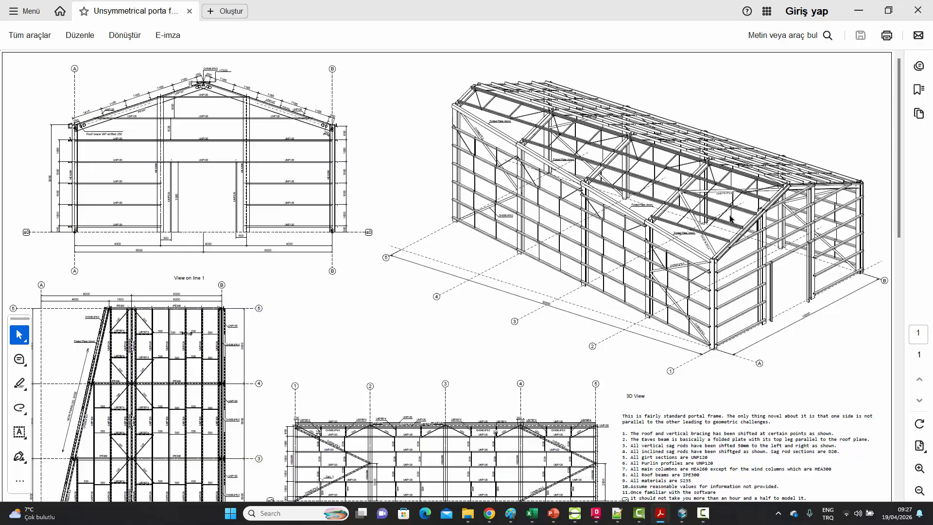
ctrl+scroll(732, 219, up, 3)
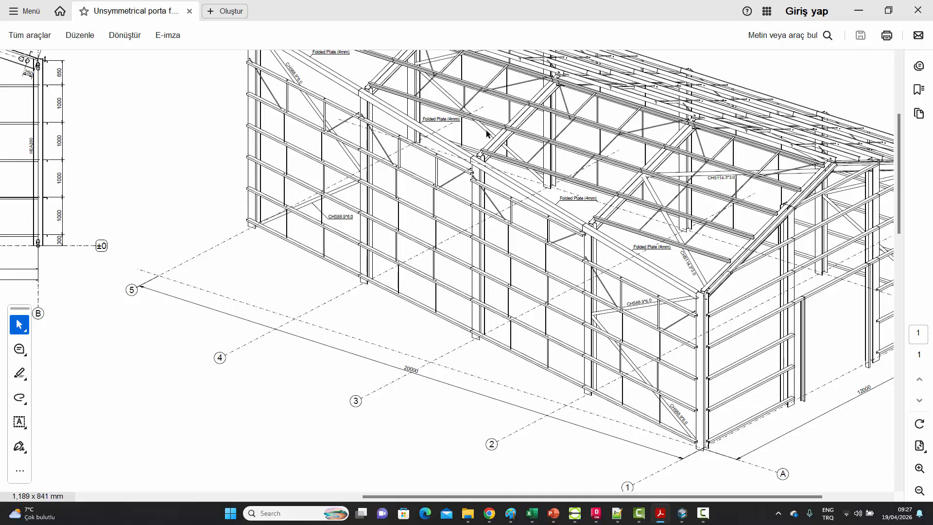
scroll(556, 235, down, 2)
scroll(517, 225, up, 6)
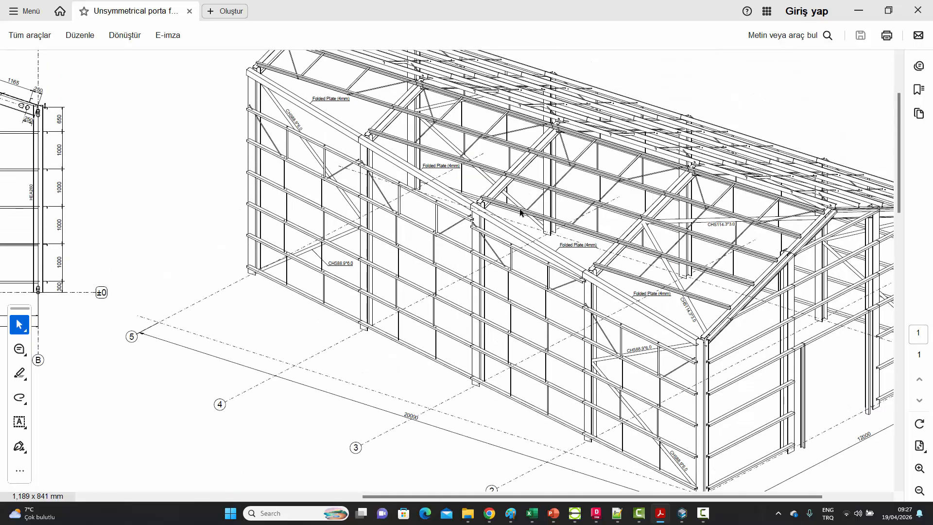
scroll(374, 175, up, 1)
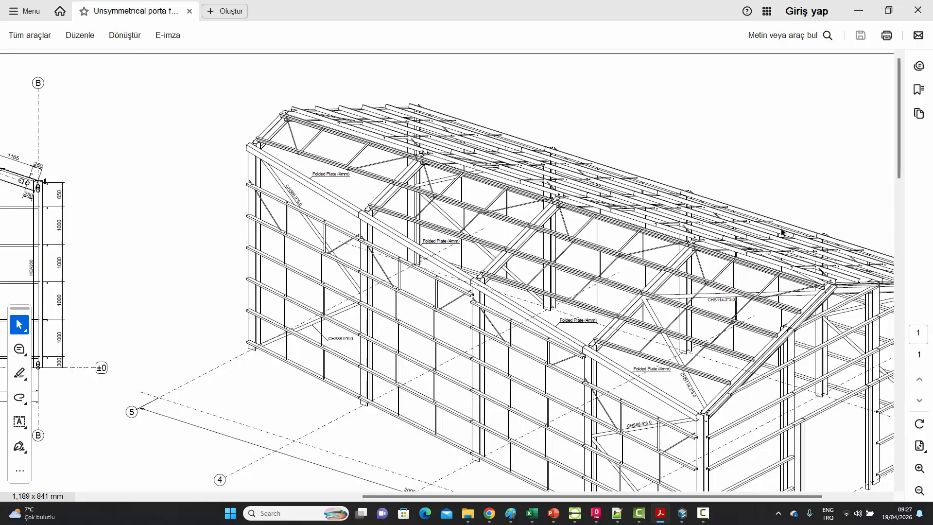
Examine the View on line 1 elevation in the PDF drawing for the roof brace work point offsets from the eaves and ridge.
key(ctrl+0)
ctrl+scroll(260, 86, up, 7)
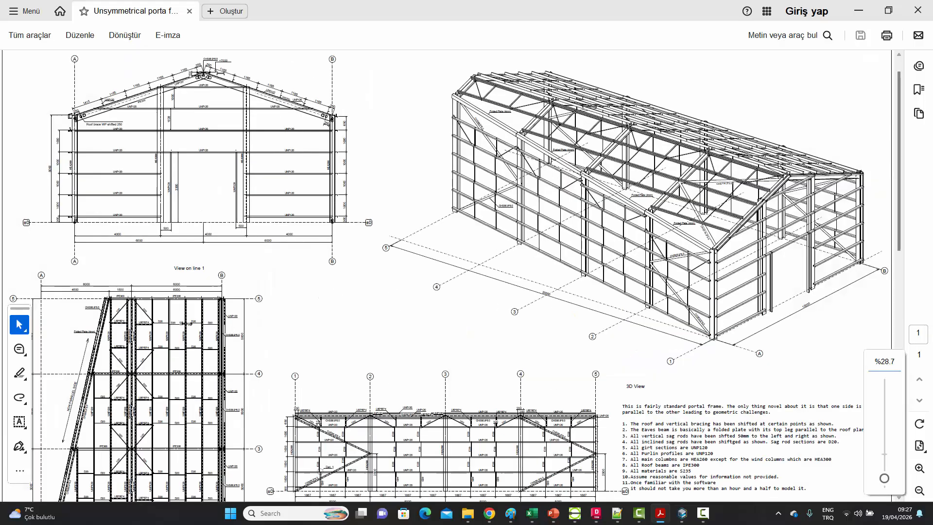
scroll(274, 91, left, 1)
scroll(318, 106, up, 1)
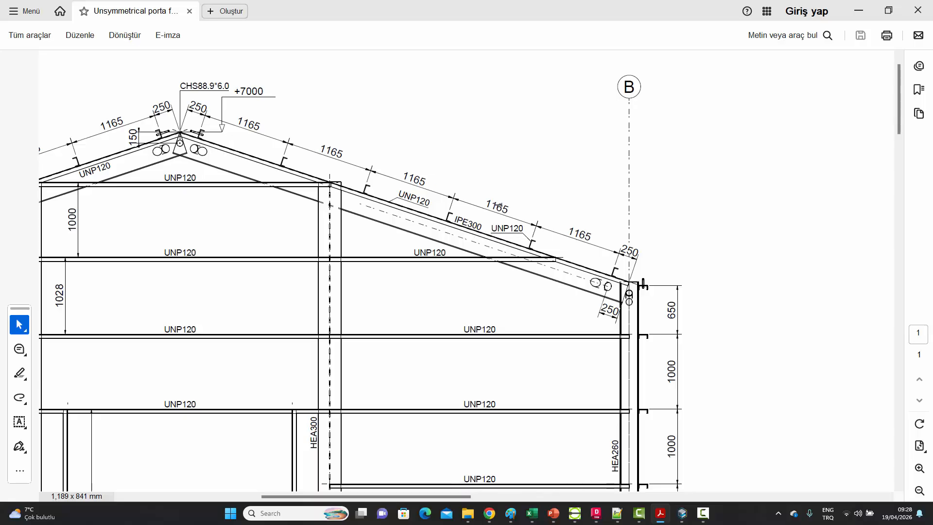
ctrl+scroll(497, 207, down, 1)
ctrl+scroll(498, 206, down, 2)
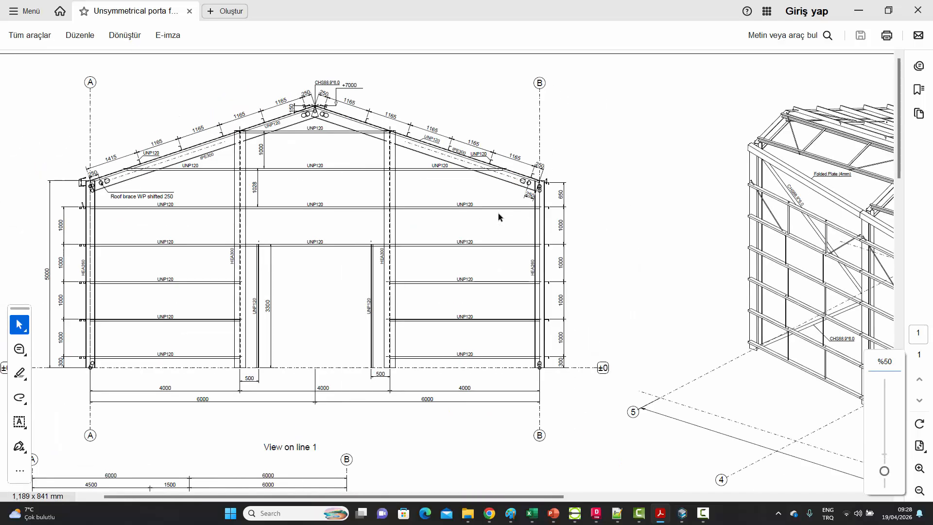
ctrl+scroll(129, 142, up, 1)
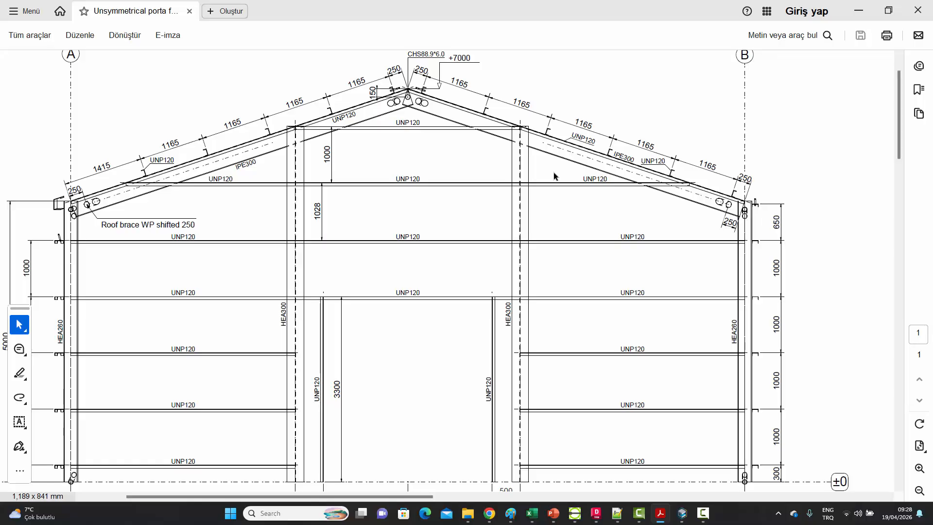
Switch to Comosys and create extension points at distance -250 from both ends of the grid line 1 roof beam on the line A side.
key(alt+Tab)
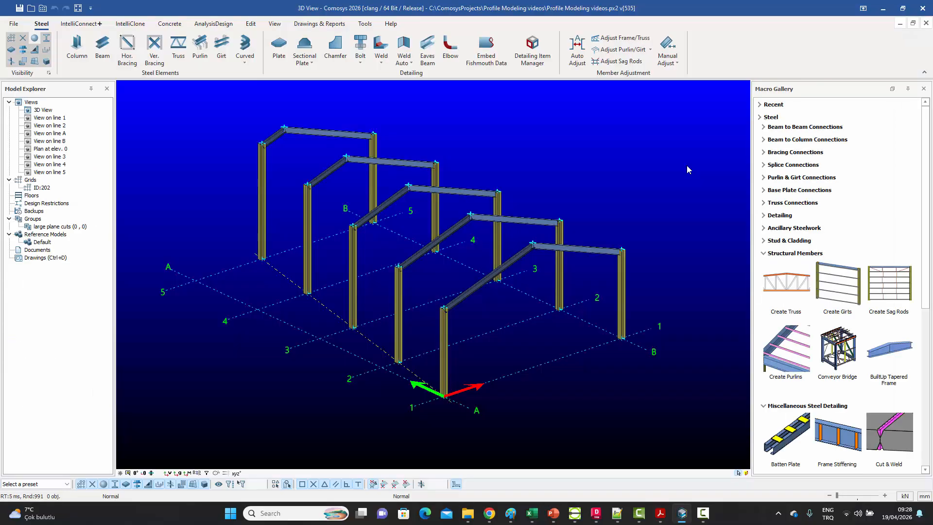
click(251, 24)
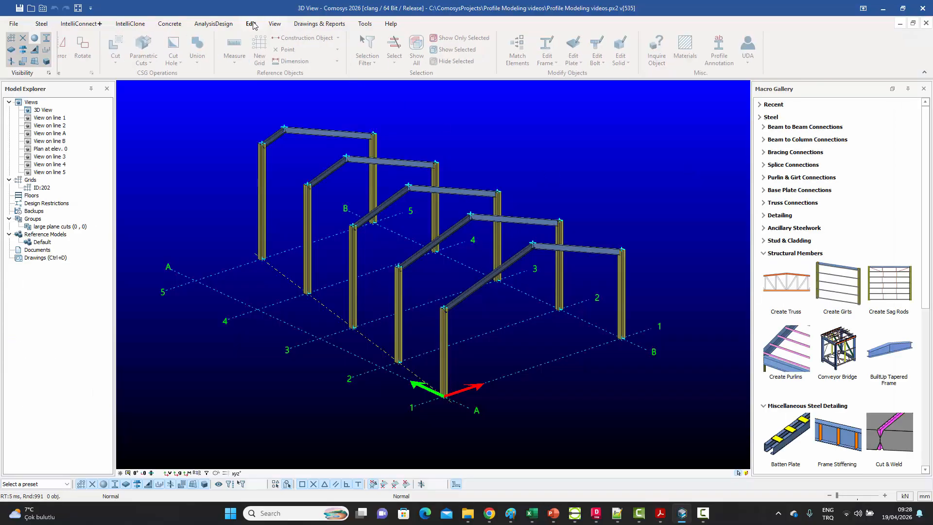
click(374, 50)
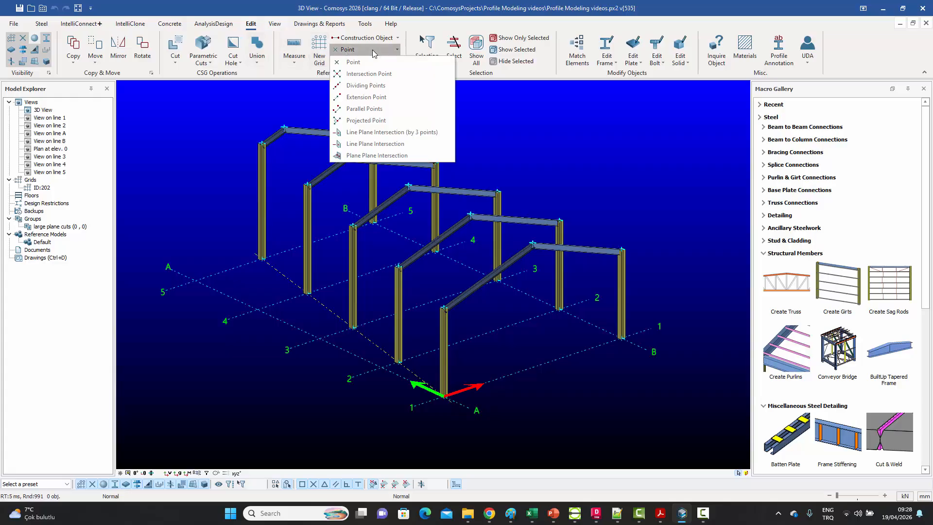
shift+click(382, 98)
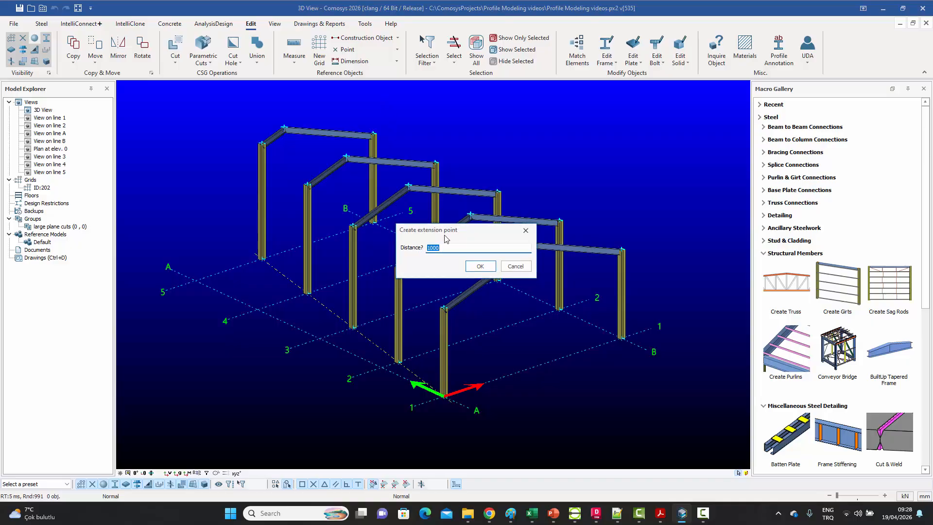
text(-250)
click(480, 266)
scroll(441, 311, up, 3)
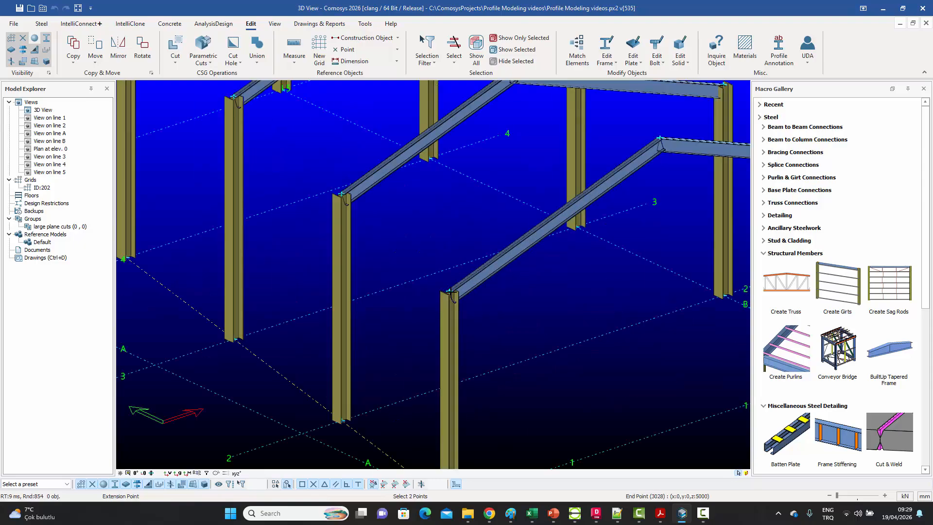
scroll(405, 282, down, 3)
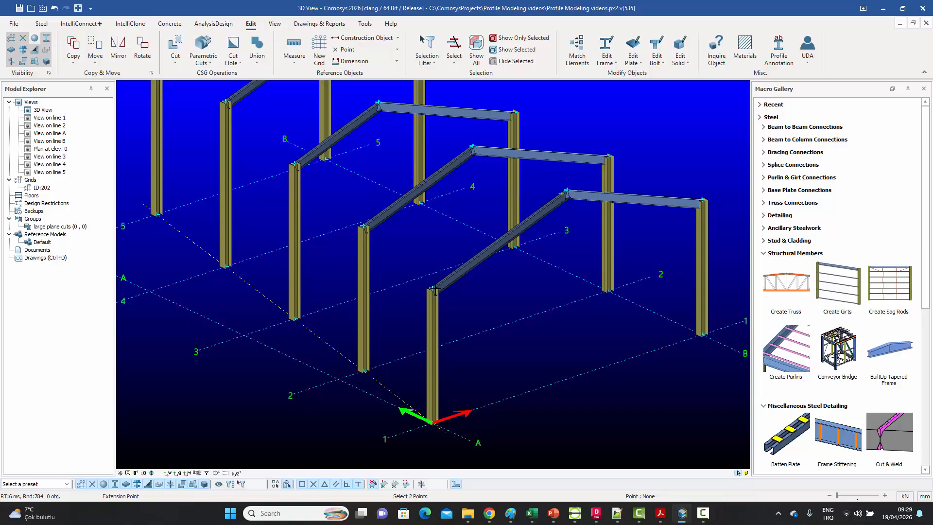
scroll(590, 177, up, 2)
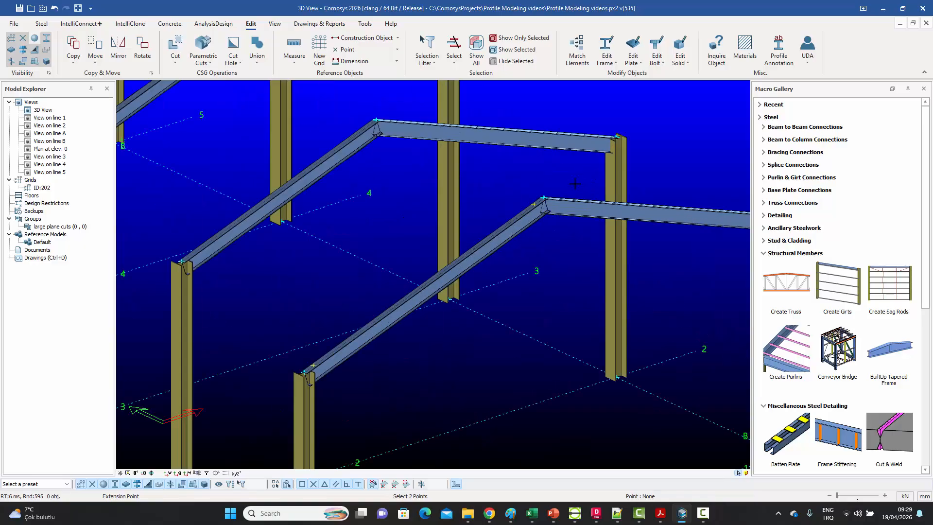
Create extension points at the same distance from both ends of the grid line 1 roof beam on the line B side.
scroll(542, 197, down, 3)
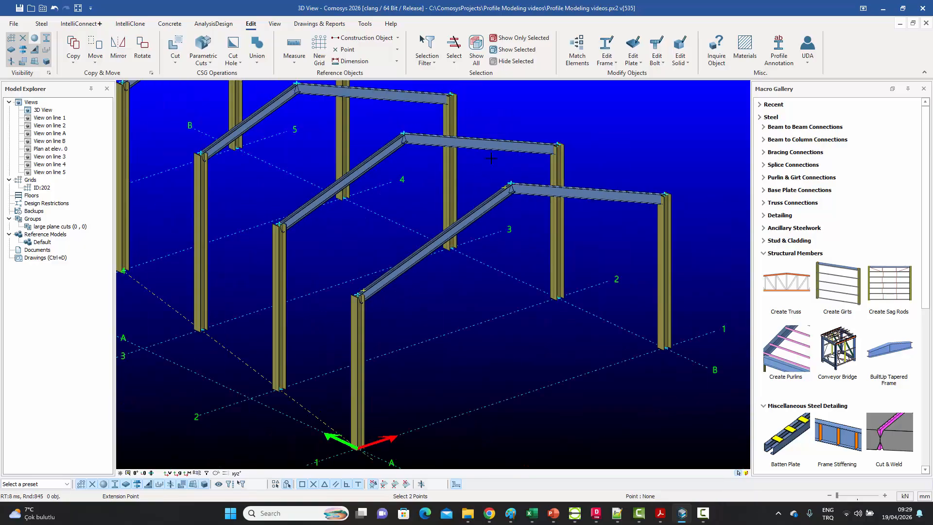
click(666, 194)
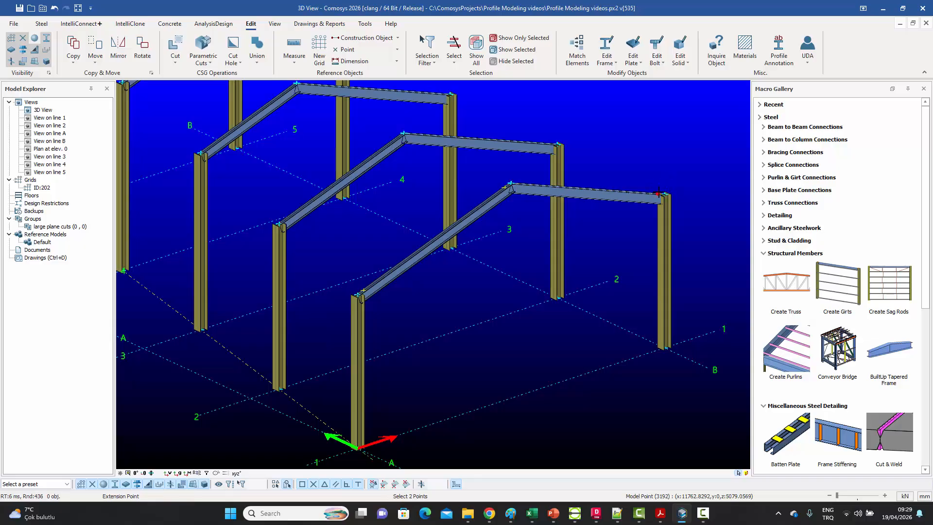
click(517, 183)
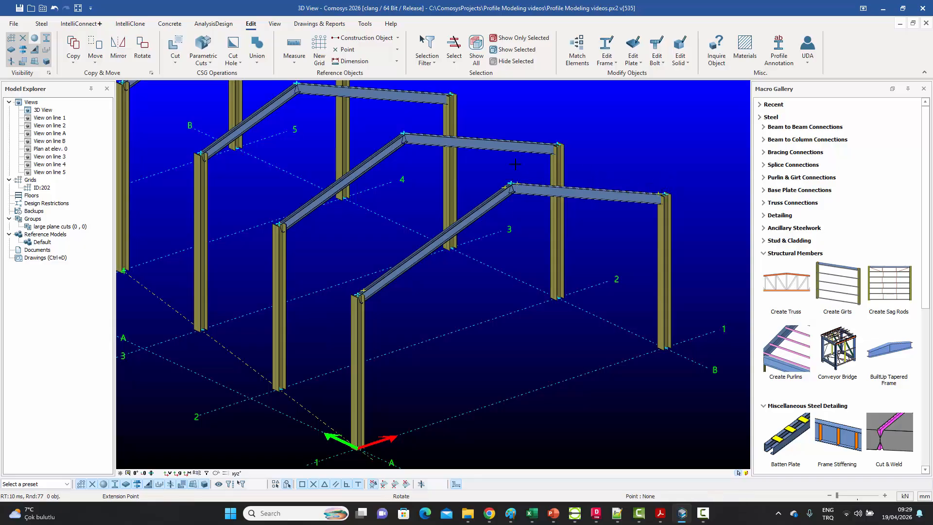
right_click(518, 164)
click(527, 169)
middle_drag(518, 212, 533, 213)
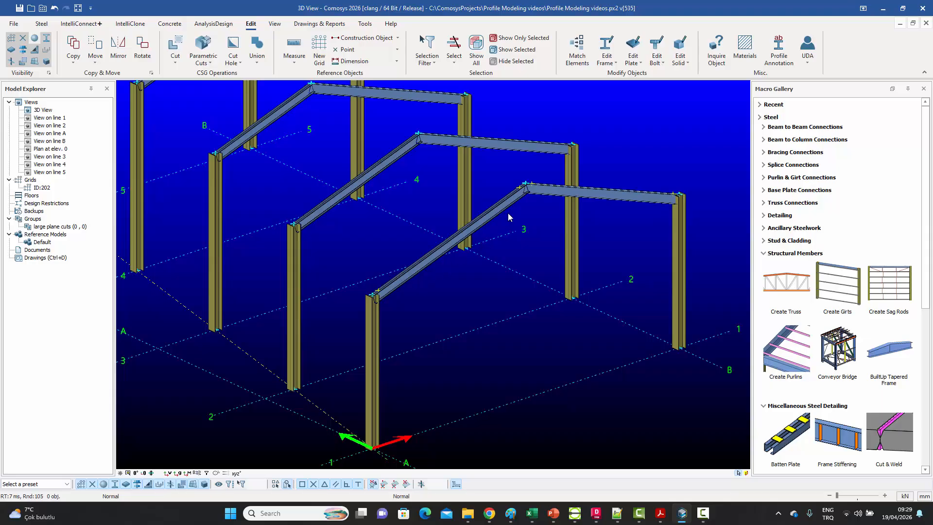
Create four dividing points between the two extension points on the line A side roof beam of grid line 1.
click(354, 49)
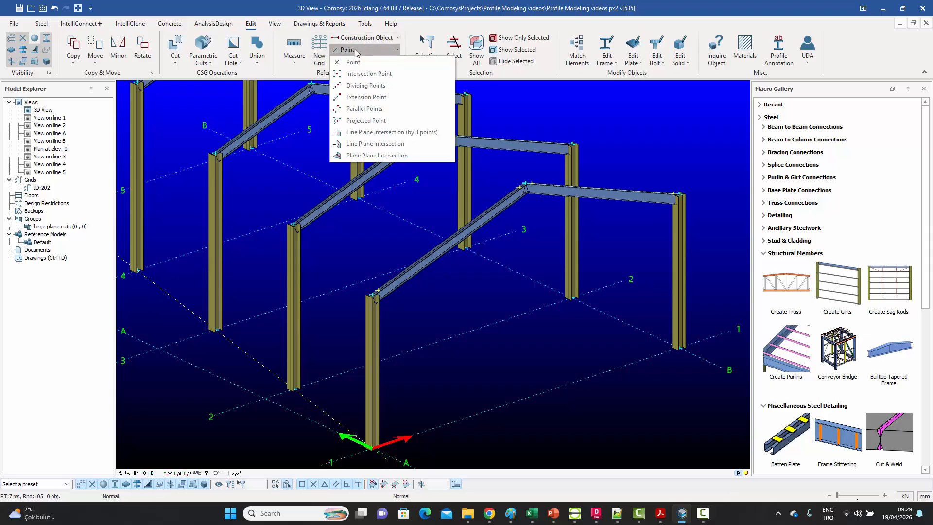
click(365, 85)
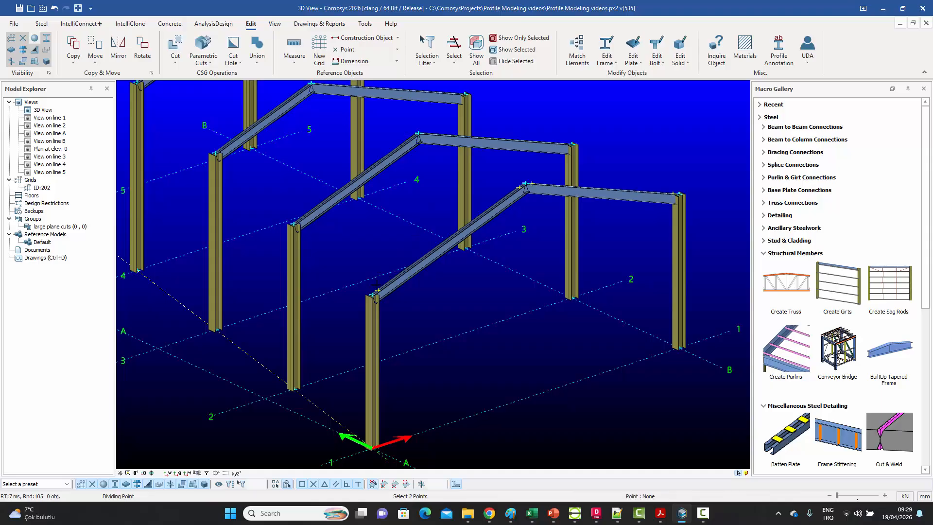
click(378, 290)
click(519, 185)
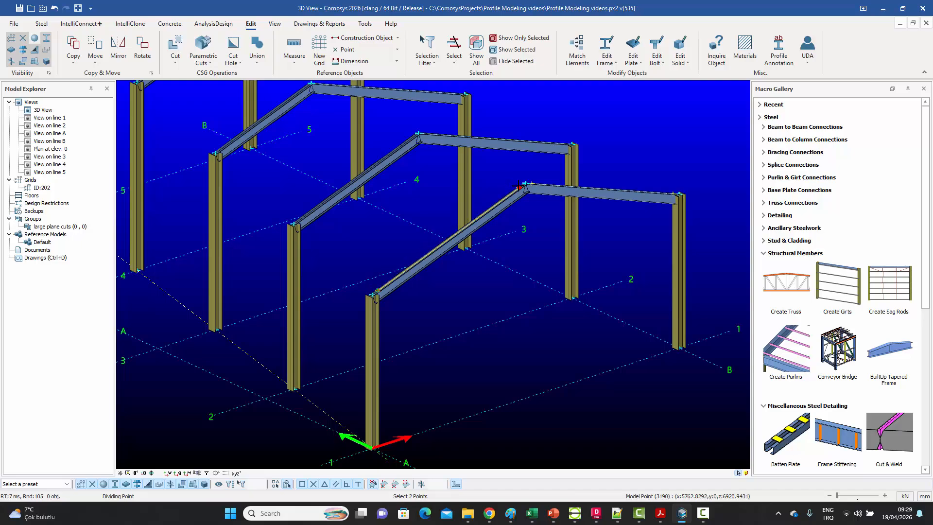
click(519, 186)
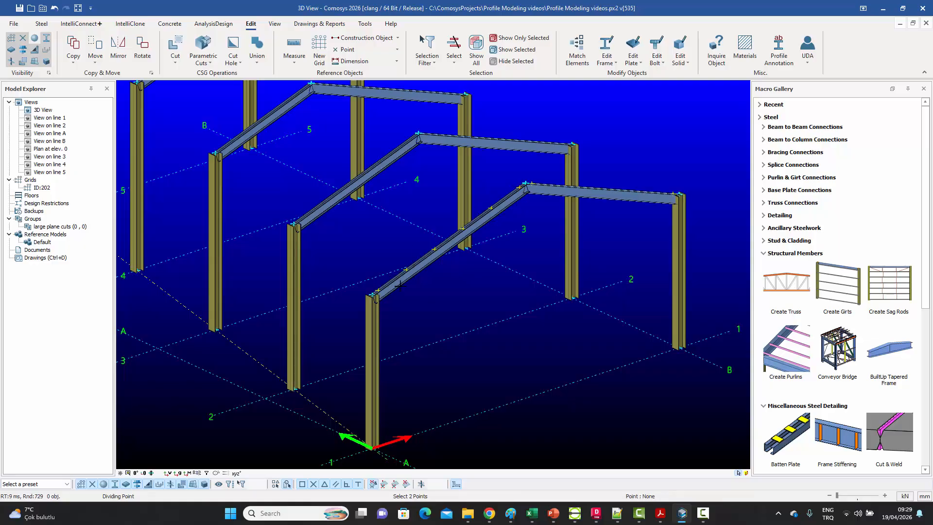
Measure the spacing of two adjacent dividing points on the roof beam and compare it with the purlin spacing in the PDF drawing.
right_click(427, 193)
click(464, 273)
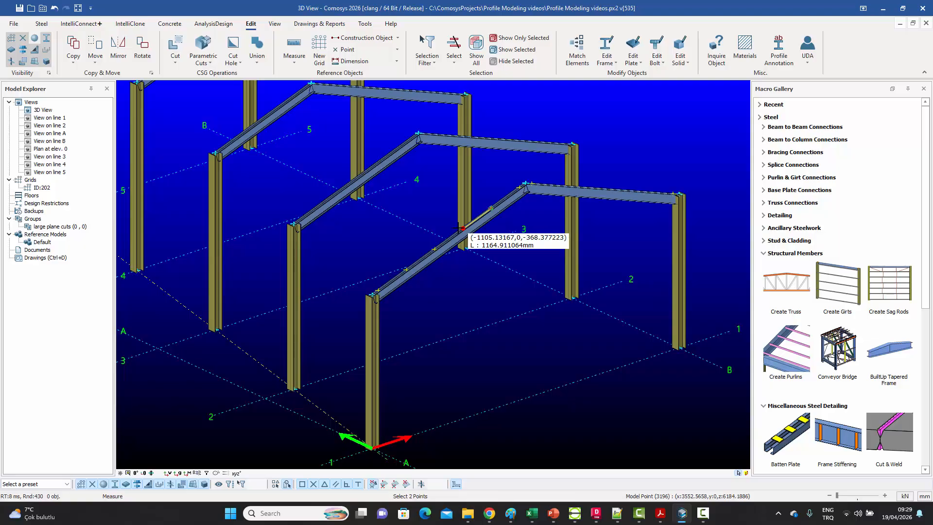
right_drag(461, 228, 477, 188)
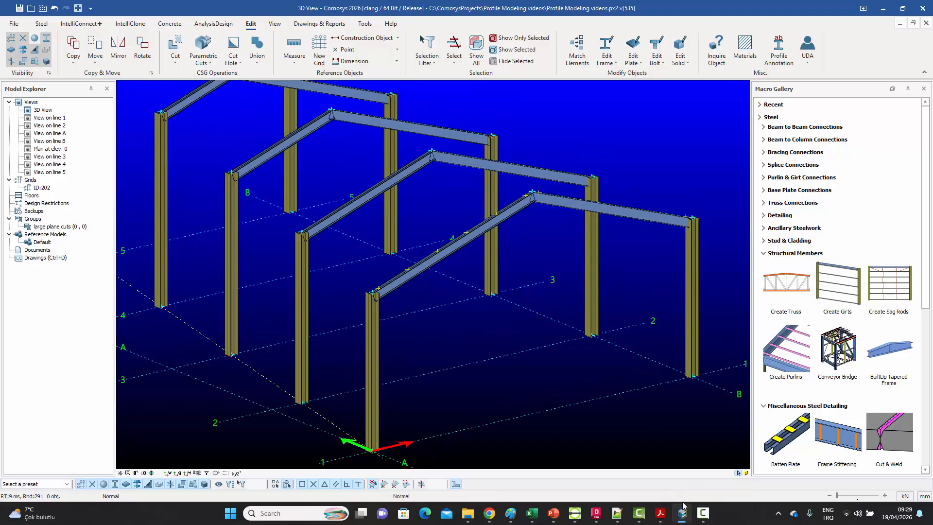
click(660, 513)
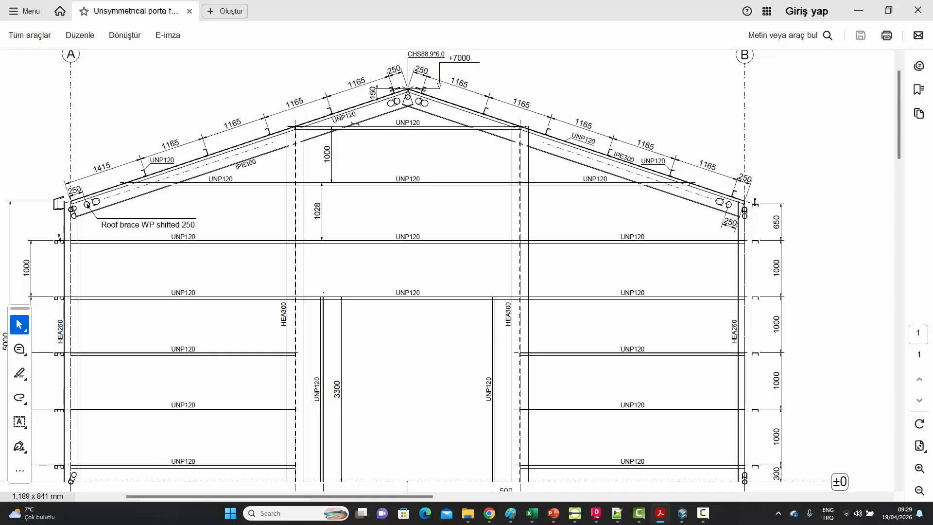
click(682, 514)
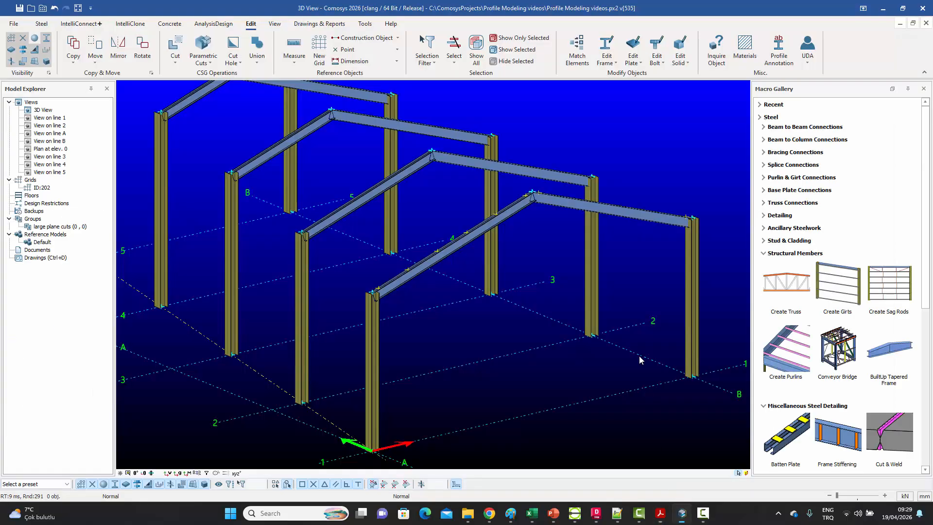
Create four dividing points between the two extension points on the line B side roof beam of grid line 1.
mouse_move(566, 165)
middle_down()
mouse_move(534, 180)
mouse_move(502, 172)
middle_up()
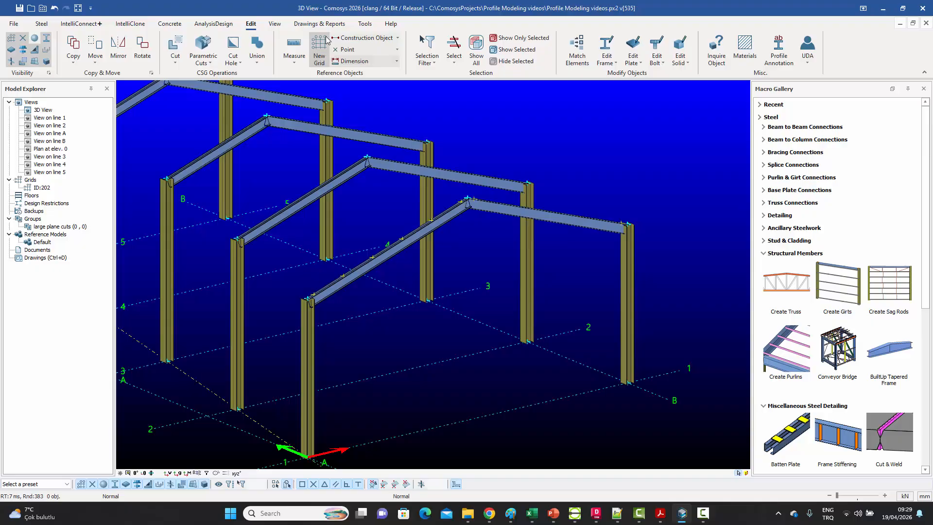
click(347, 50)
click(370, 86)
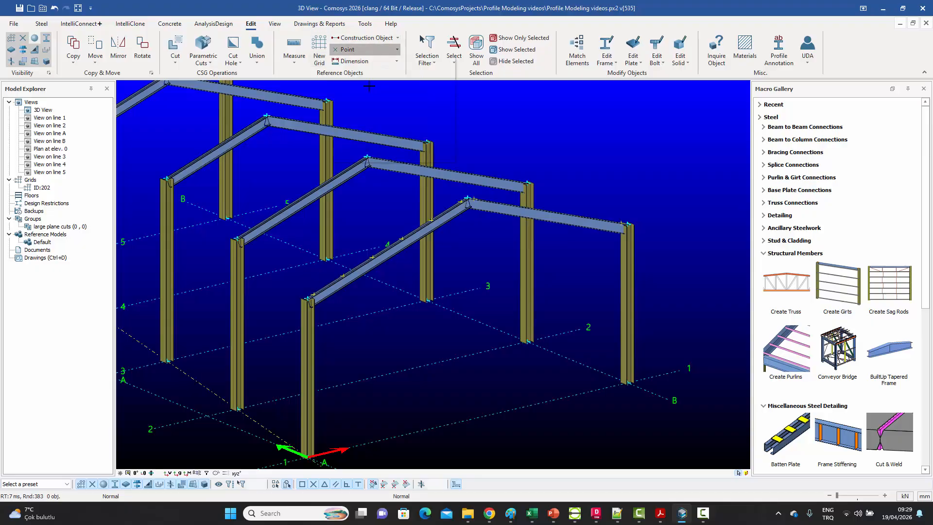
click(476, 199)
scroll(494, 181, up, 4)
scroll(492, 182, down, 4)
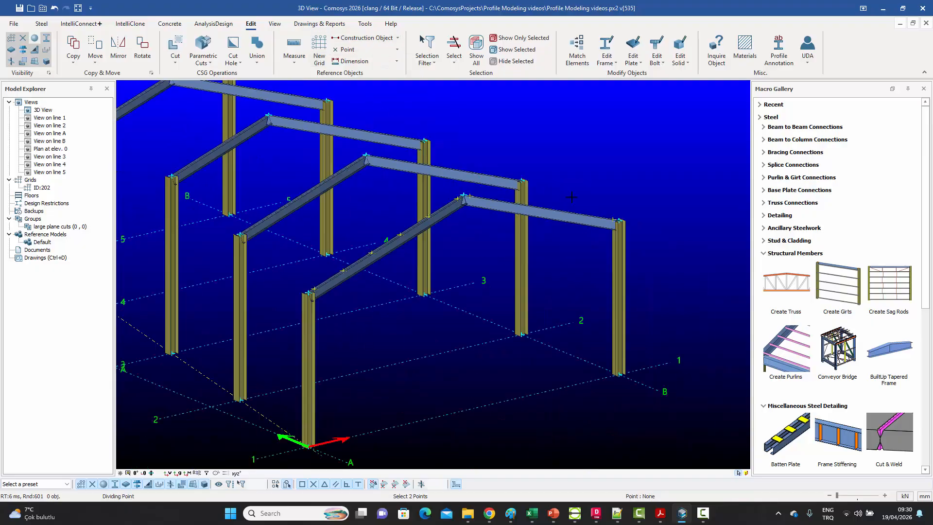
scroll(594, 218, up, 3)
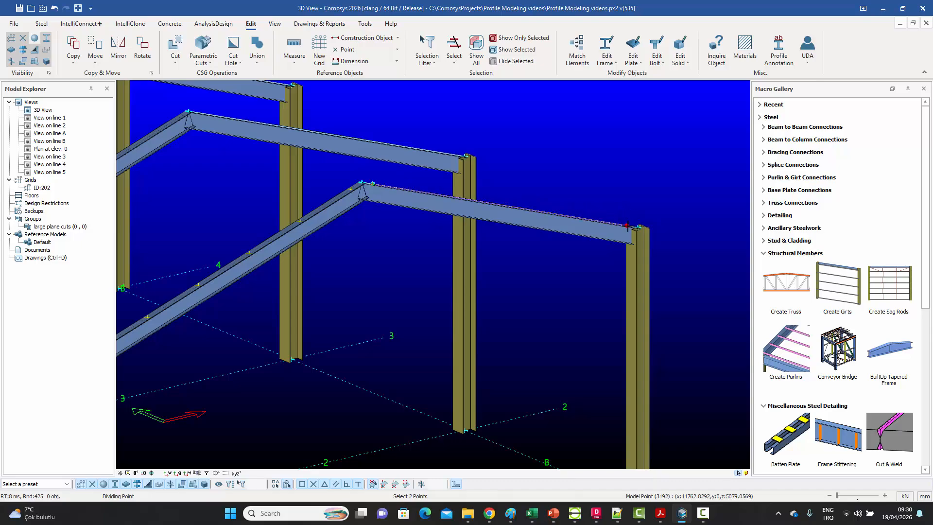
click(628, 225)
right_click(585, 127)
click(586, 135)
Select the whole grid line 1 frame in a side-on view and reduce the selection to its free points.
scroll(586, 138, down, 4)
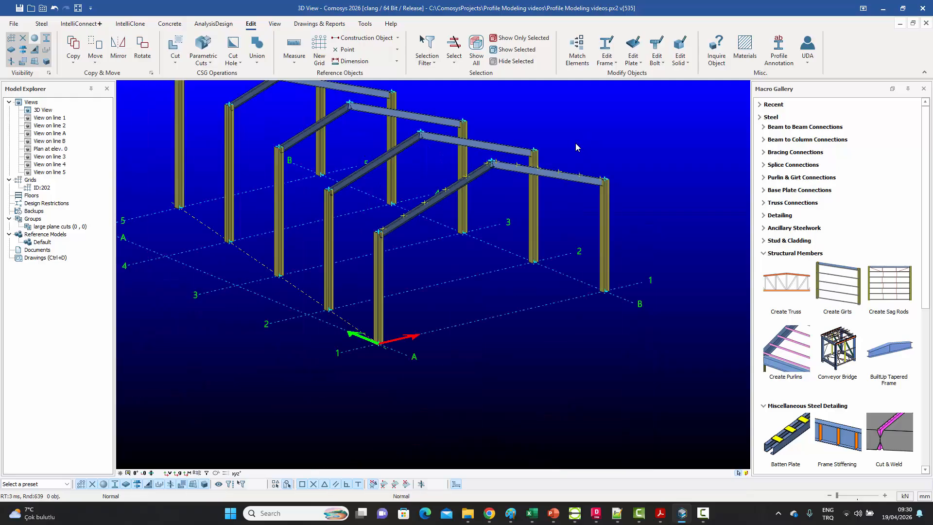
shift+middle_drag(576, 143, 608, 176)
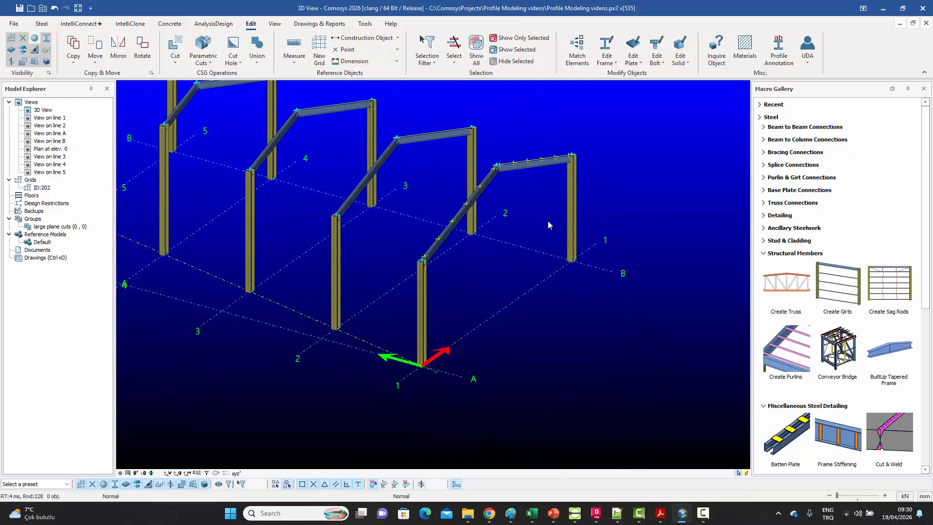
scroll(502, 205, down, 2)
shift+middle_drag(504, 205, 517, 200)
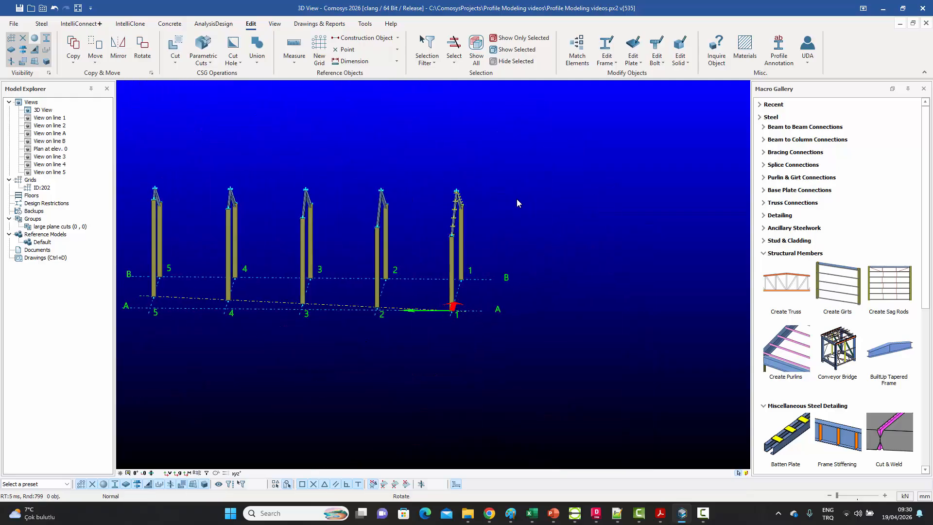
drag(501, 271, 436, 164)
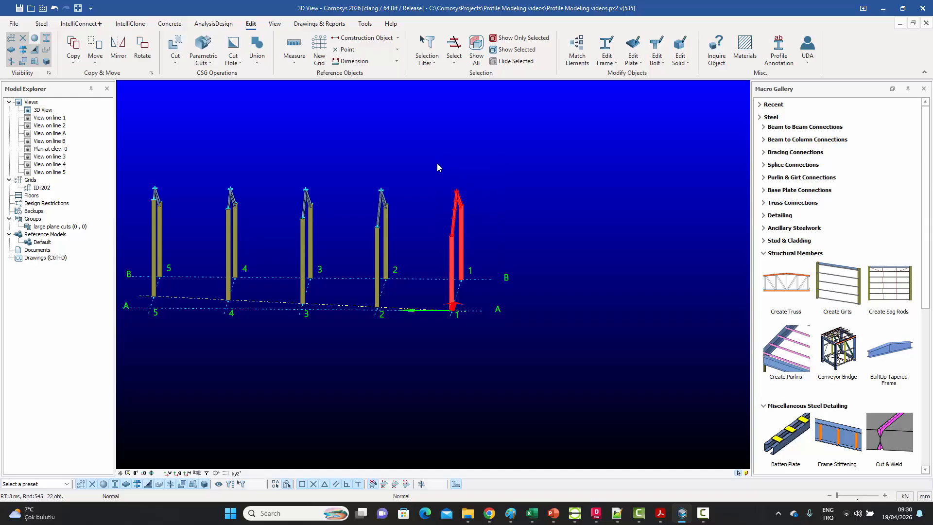
key(space)
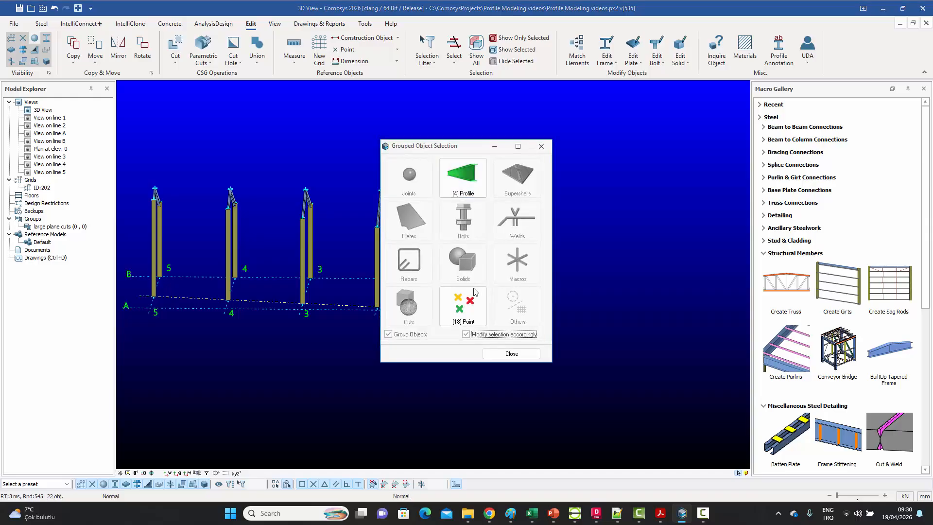
click(463, 299)
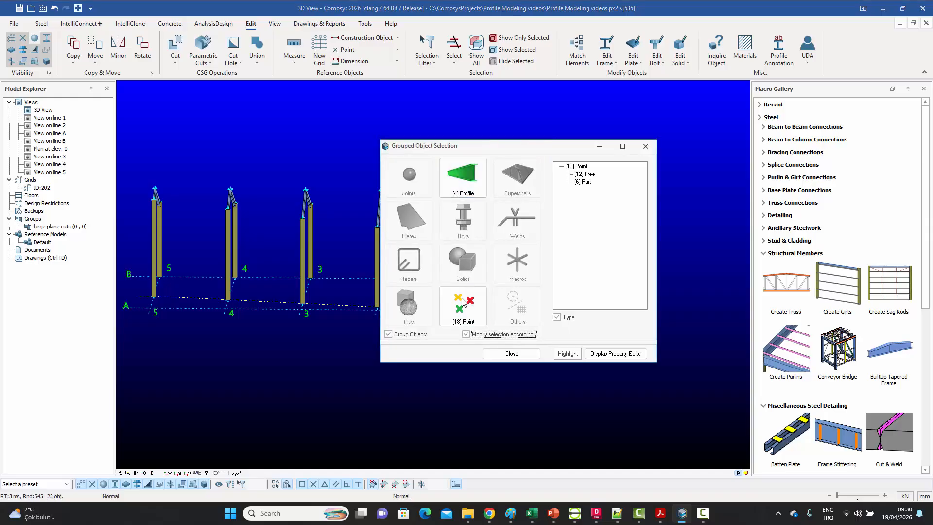
click(589, 175)
click(645, 145)
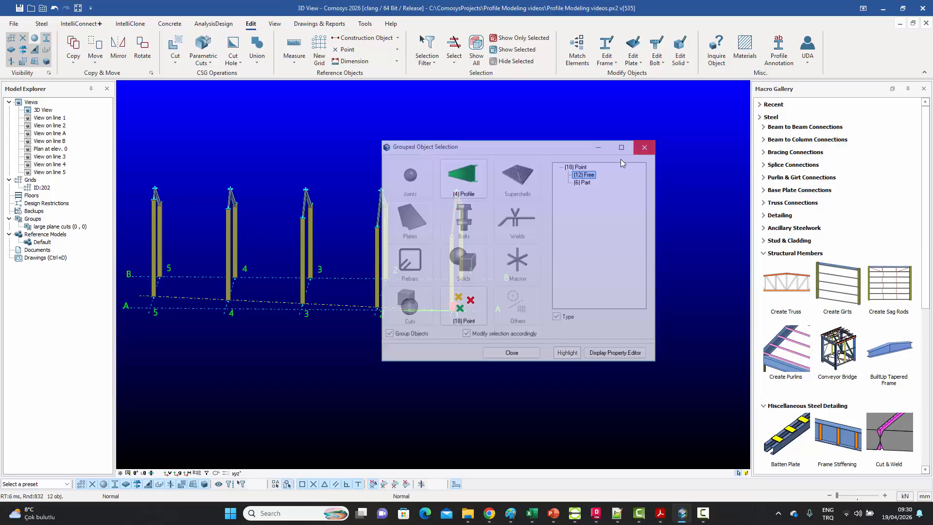
Copy the selected points linearly along Y at 5000 spacing with a count of 4, up to grid line 5.
middle_drag(620, 159, 532, 205)
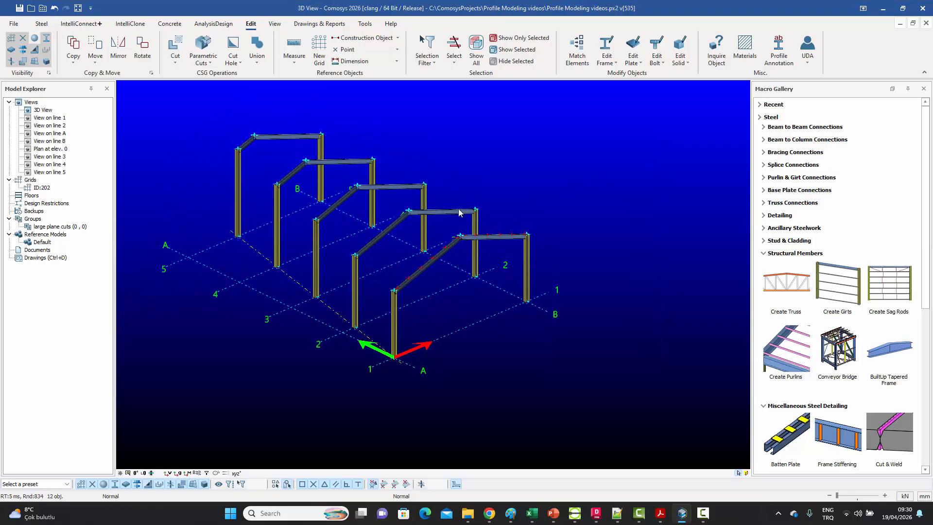
right_click(457, 134)
mouse_move(504, 279)
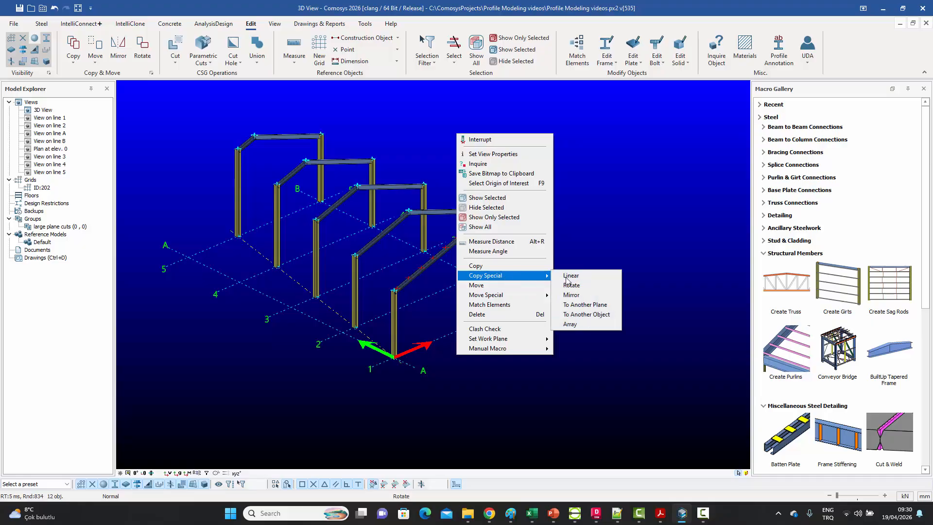
click(571, 276)
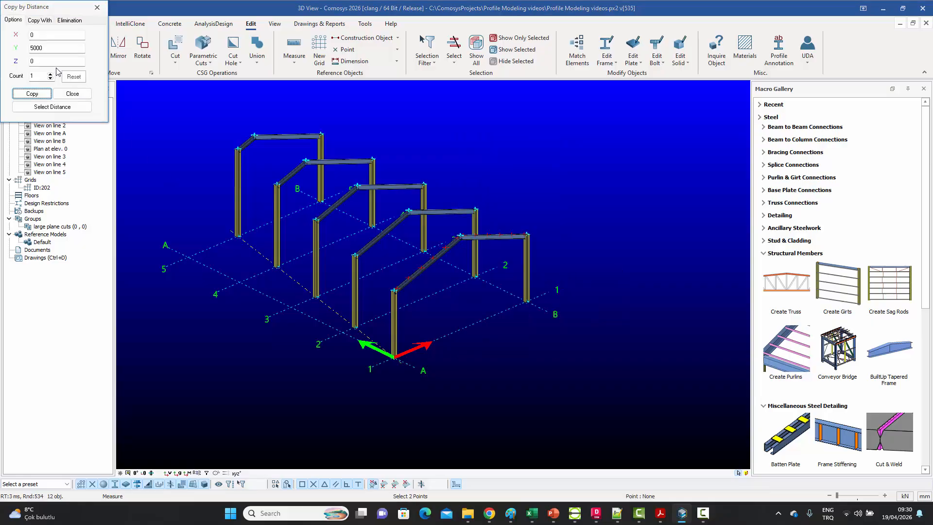
drag(40, 76, 2, 76)
text(4)
click(32, 93)
click(73, 94)
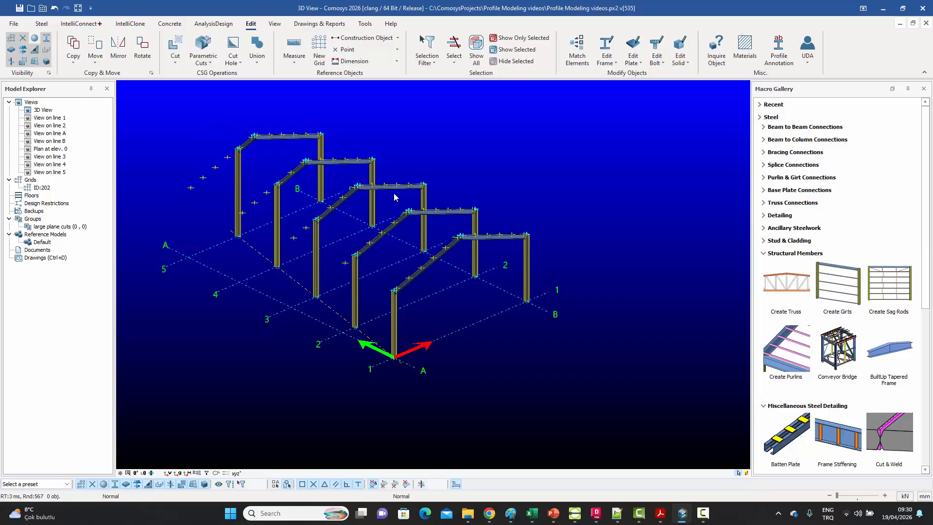
middle_drag(435, 177, 473, 174)
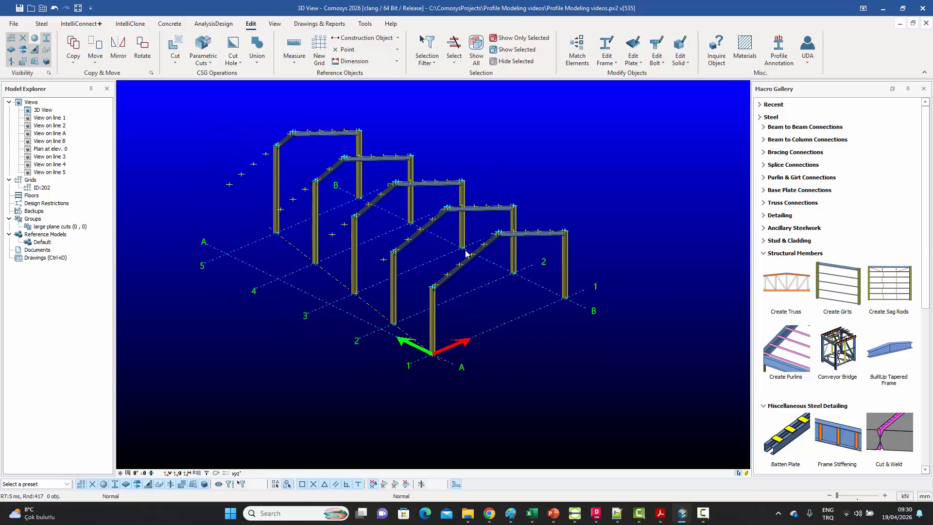
Set the work plane to the top surface of the line A side roof beam on grid line 1.
scroll(465, 253, up, 3)
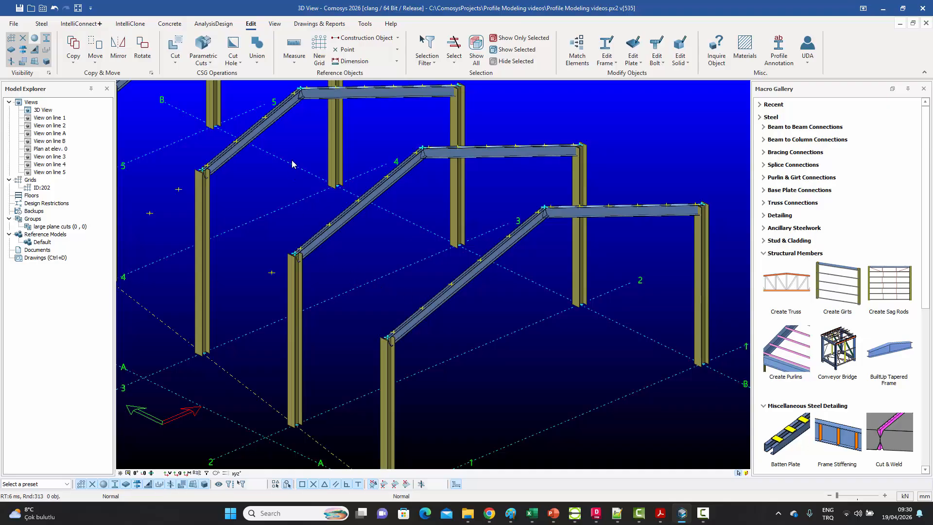
click(82, 23)
click(42, 23)
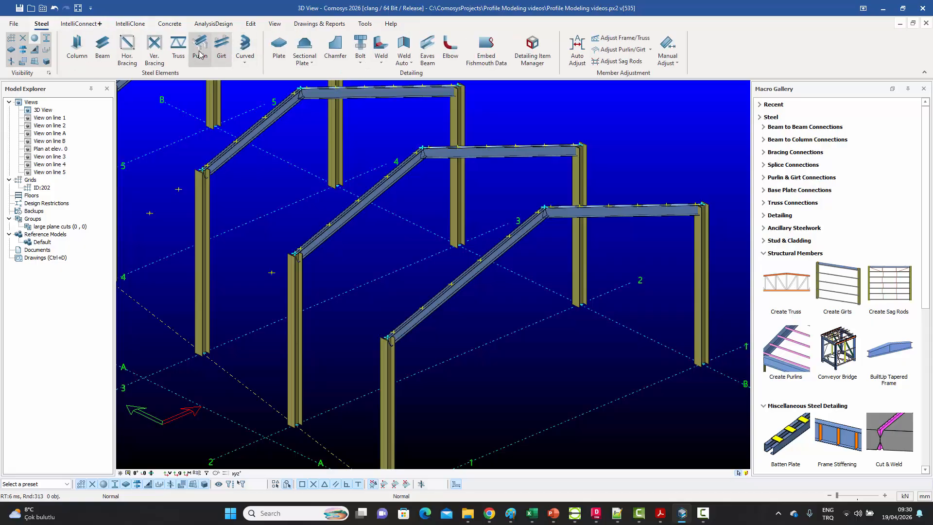
right_click(374, 251)
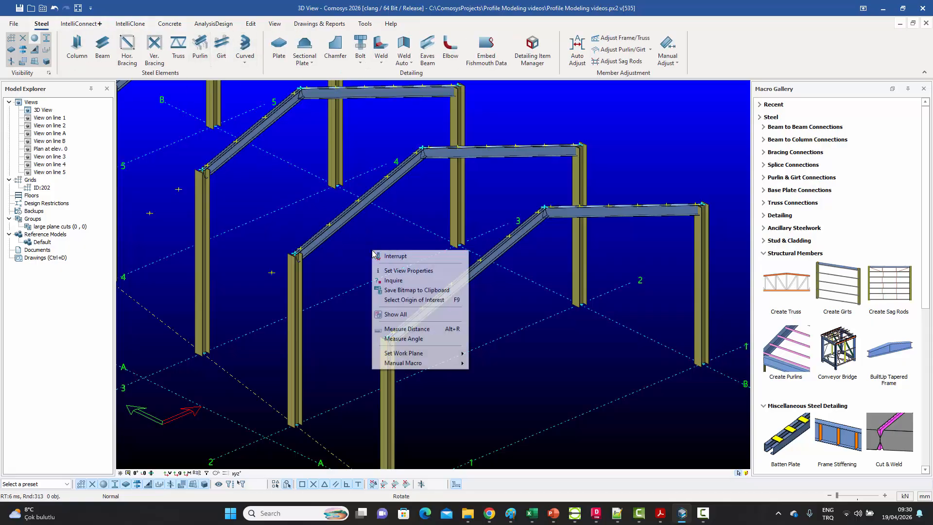
mouse_move(410, 353)
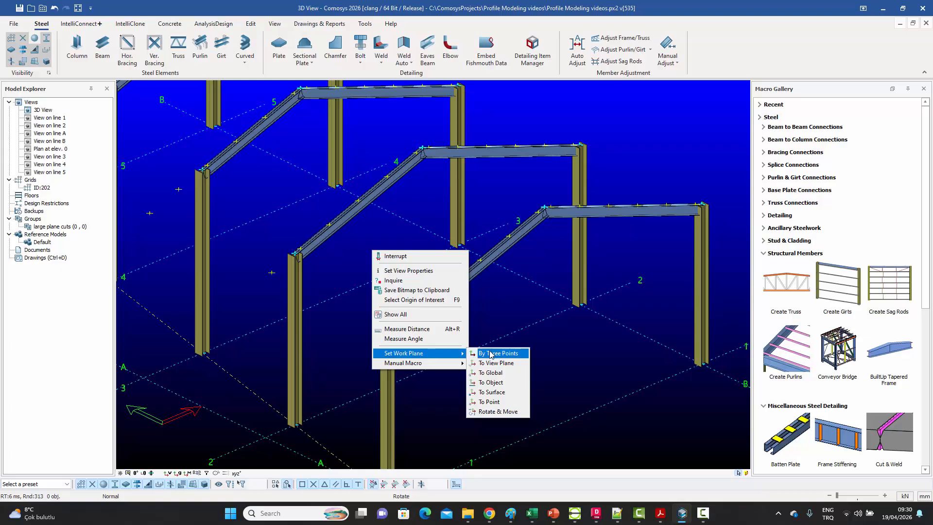
click(493, 393)
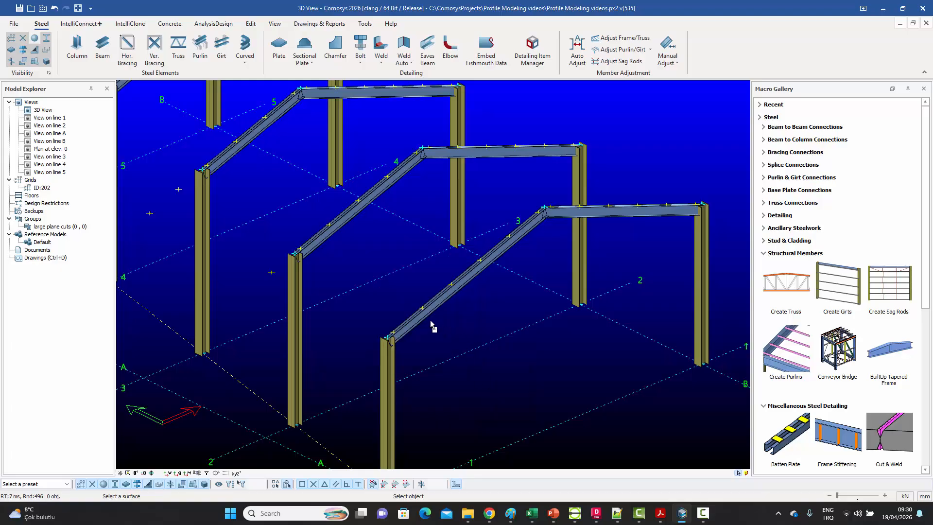
scroll(403, 312, up, 3)
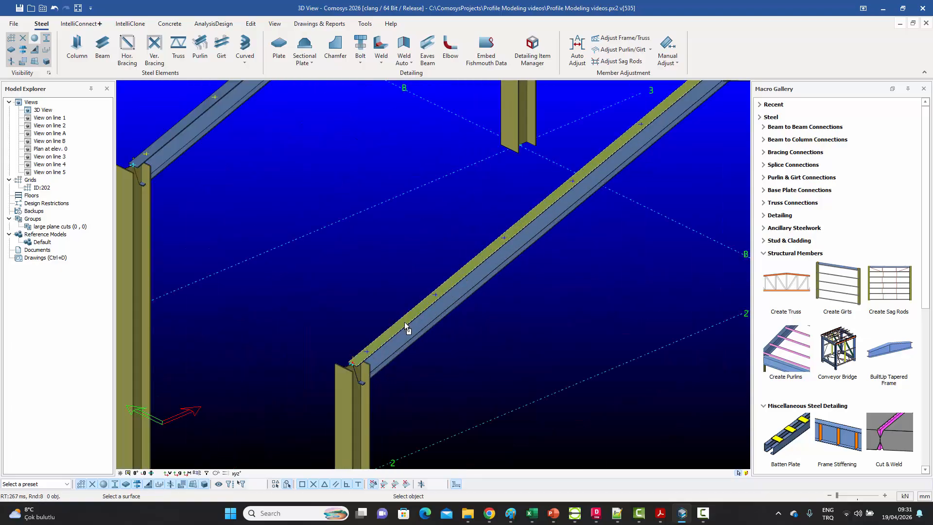
click(404, 322)
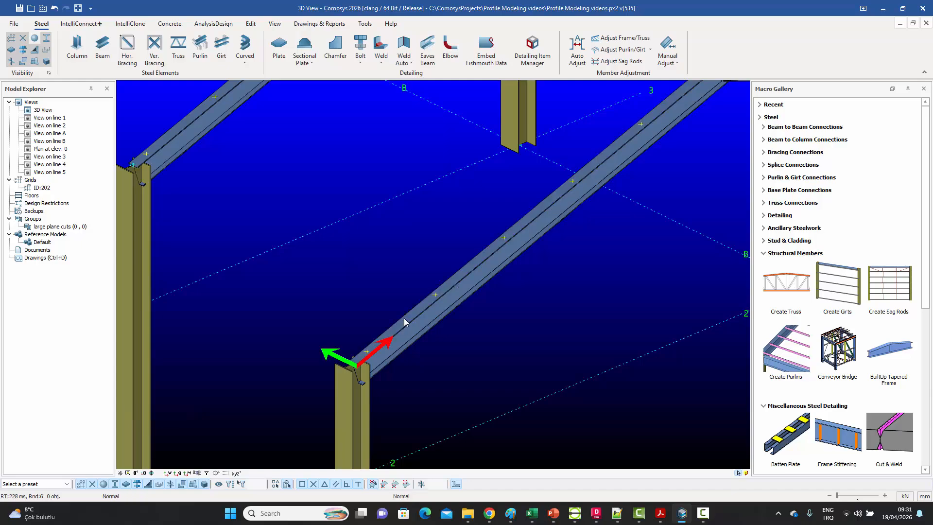
right_click(390, 265)
click(398, 268)
Create a purlin between matching points near the eaves on the line A side roof beams of grid lines 1 and 2.
scroll(397, 267, down, 3)
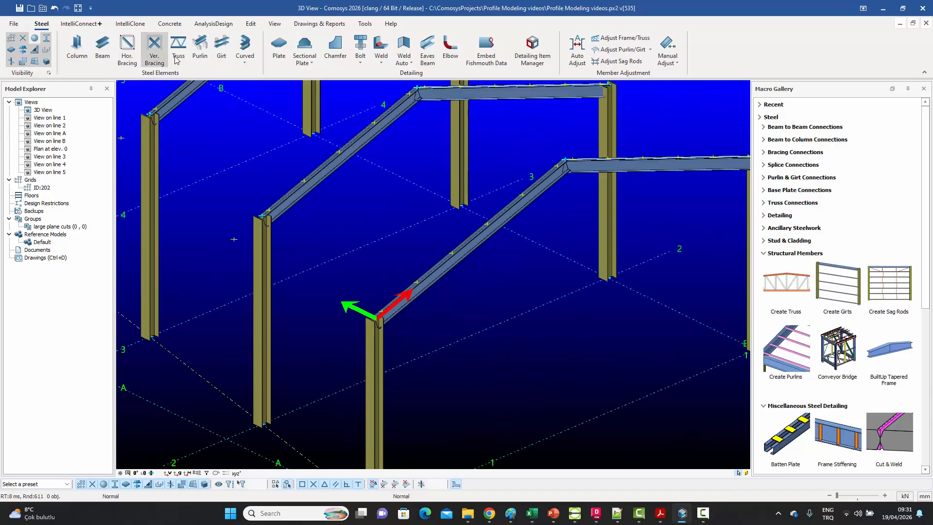
click(200, 53)
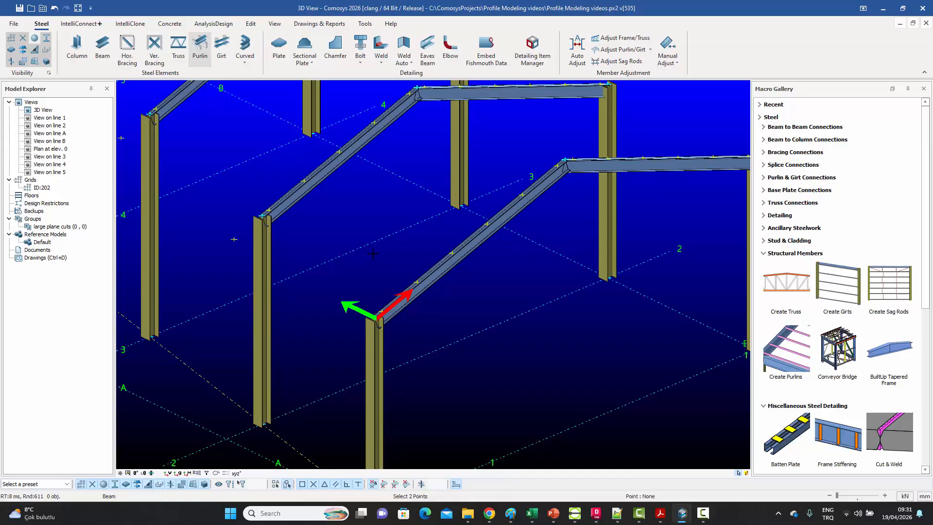
click(417, 282)
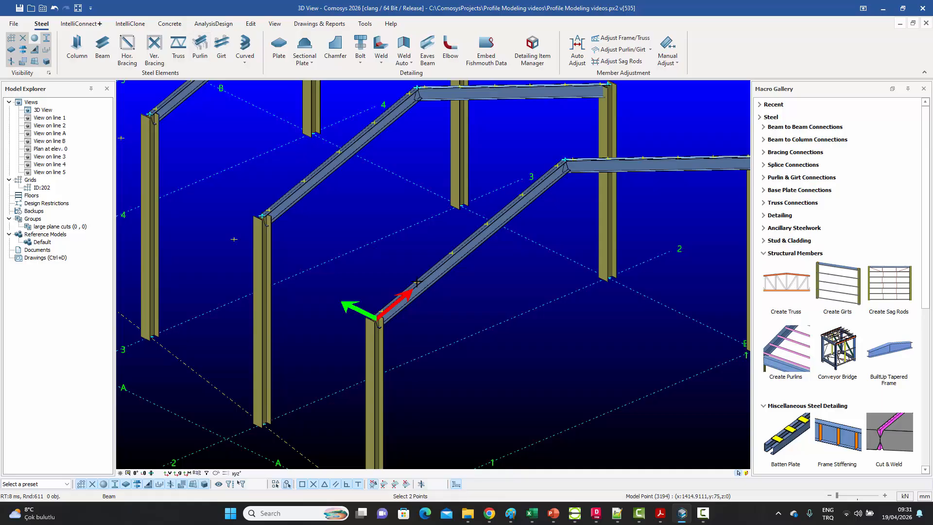
click(267, 209)
right_click(320, 199)
click(340, 206)
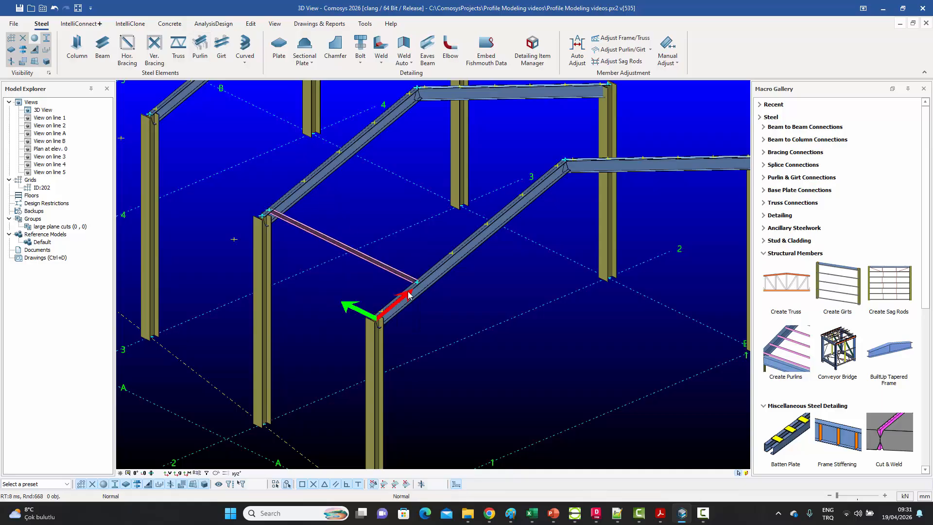
Cycle the new purlin's section position until its web stands upright on top of the roof beam.
scroll(421, 282, up, 5)
scroll(425, 282, up, 3)
click(416, 277)
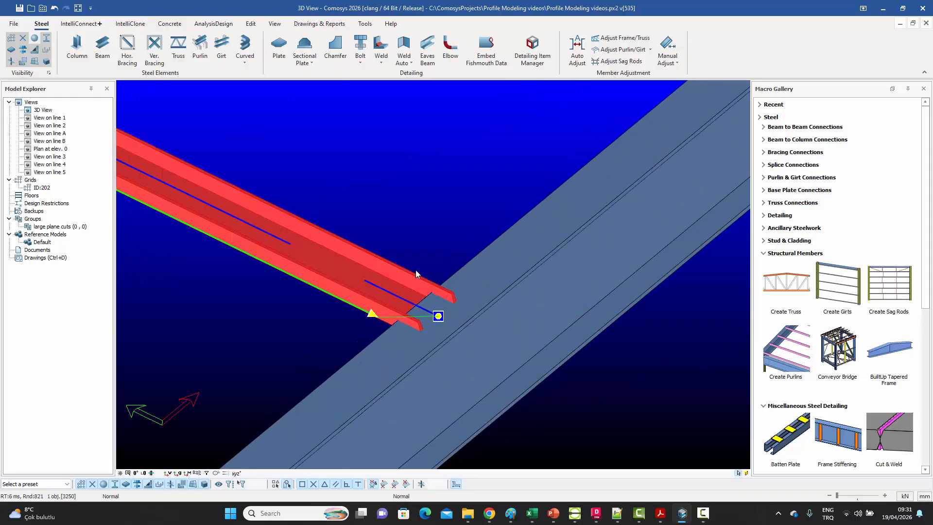
key(space)
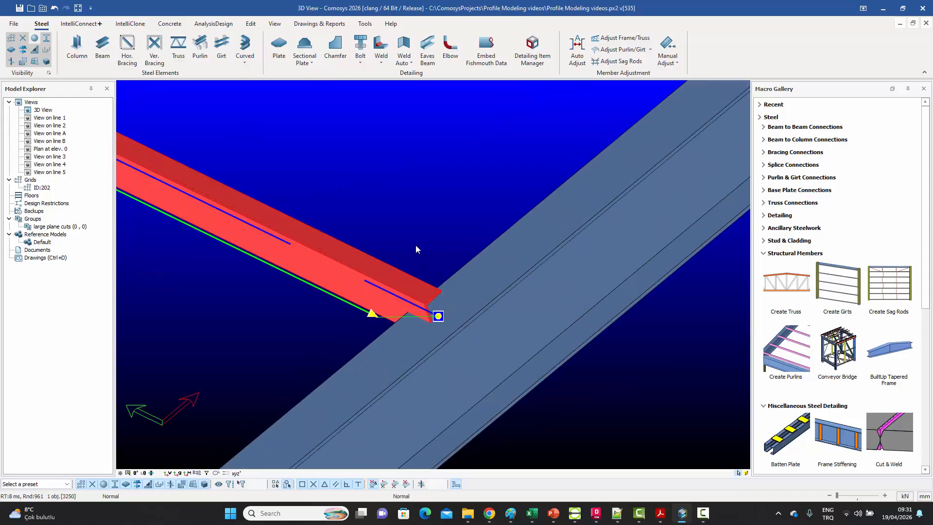
key(space)
key(space)
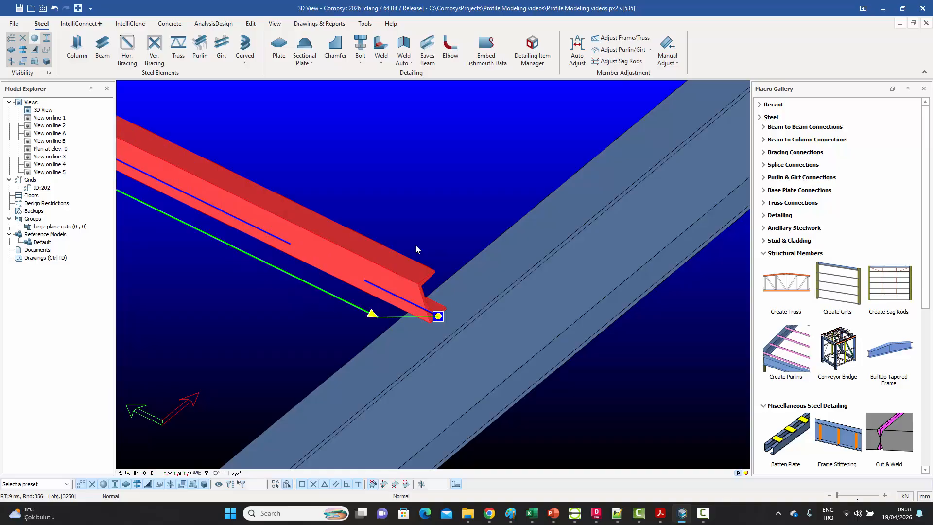
key(space)
click(427, 216)
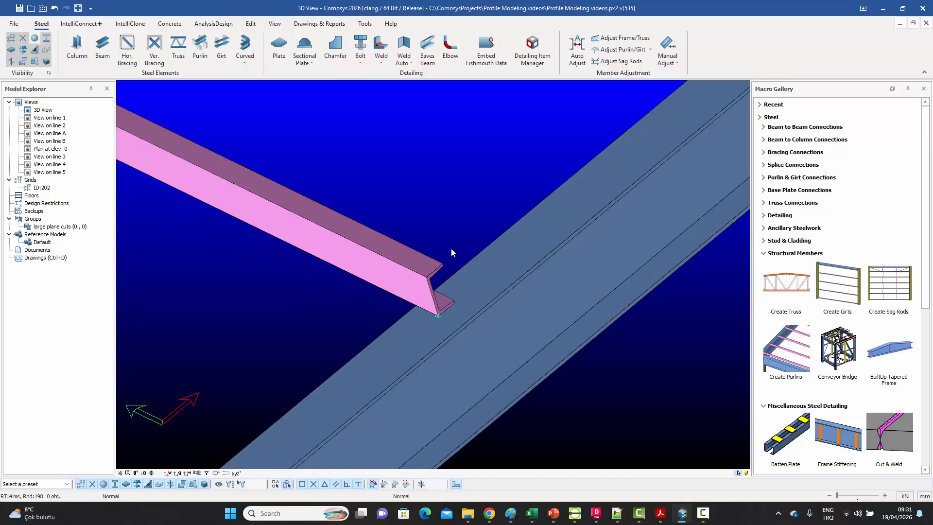
scroll(445, 250, down, 3)
scroll(447, 256, up, 2)
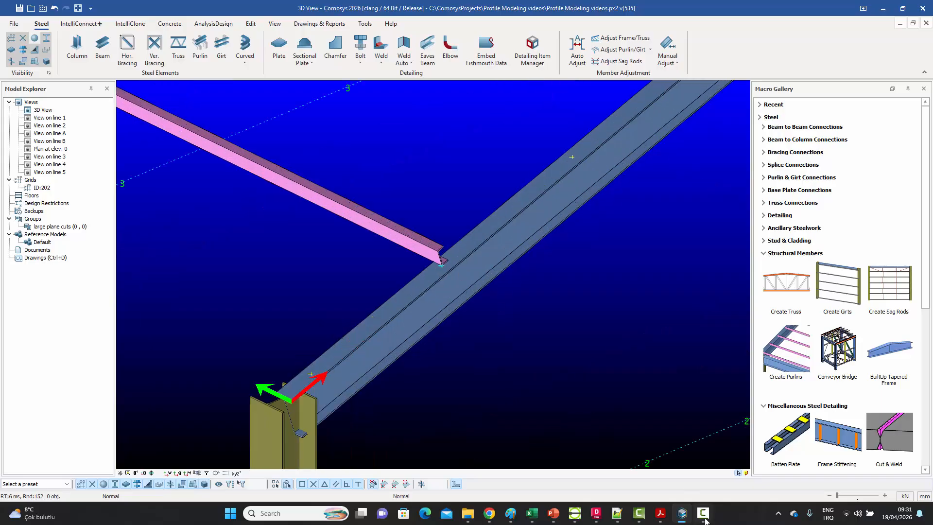
Check the purlin orientation in the PDF section drawing and turn the modelled purlin so its open side faces the eaves.
click(662, 519)
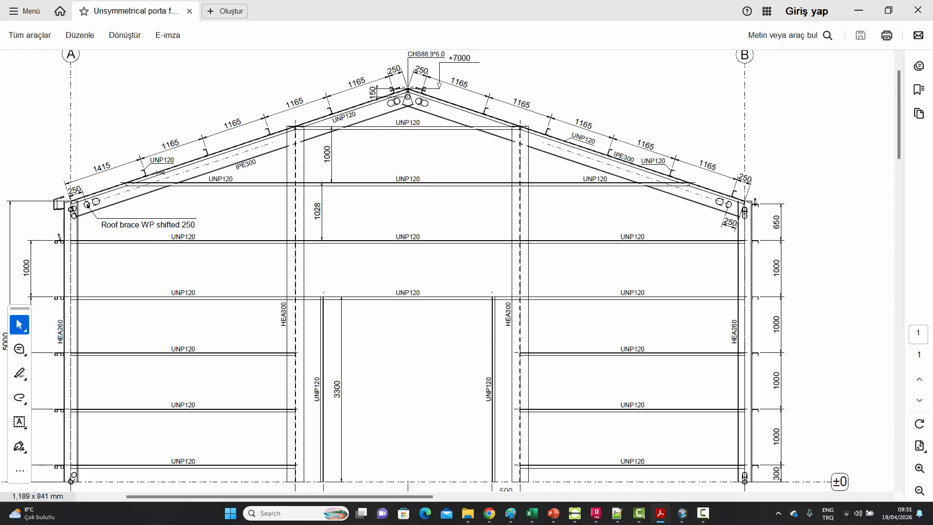
click(684, 518)
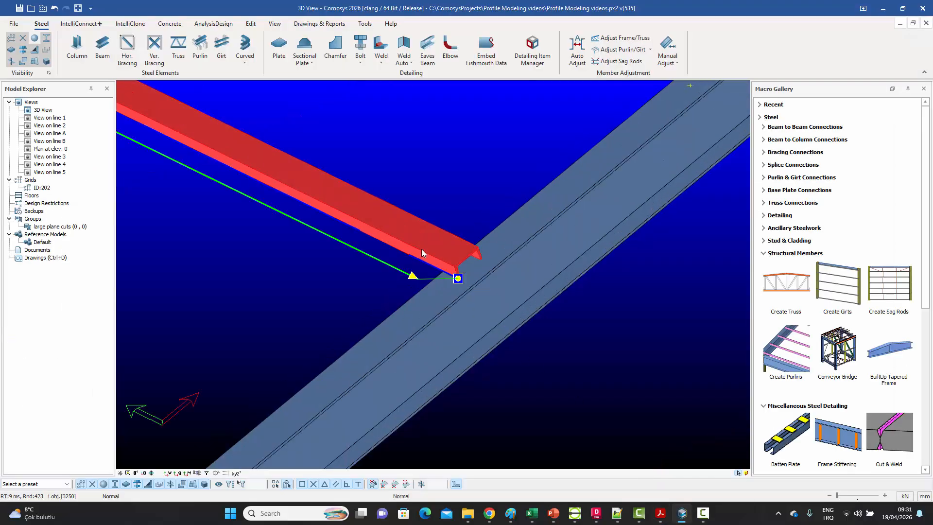
key(Left)
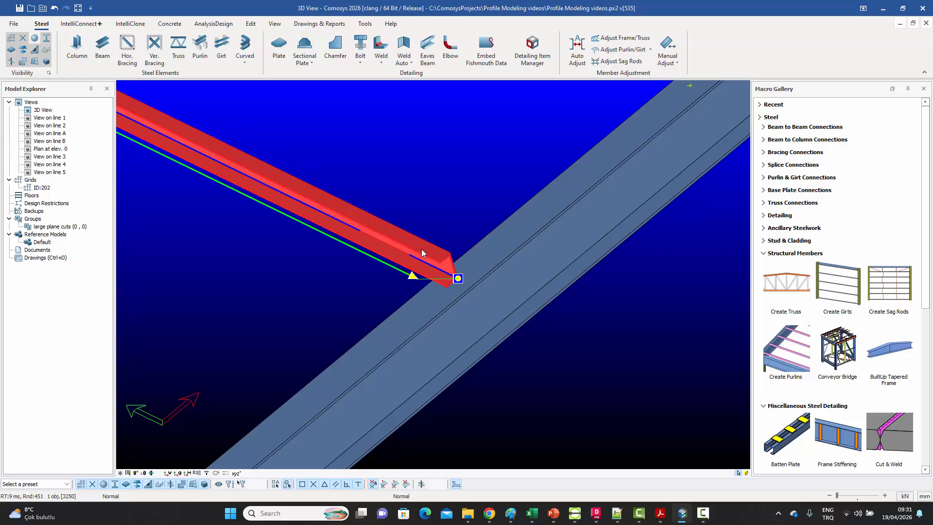
click(464, 195)
scroll(466, 277, up, 2)
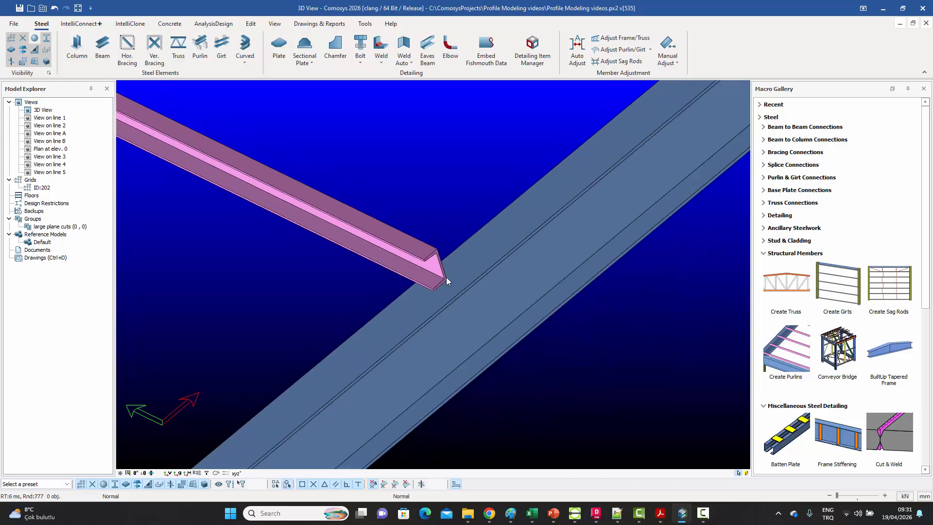
Copy the purlin linearly up the slope by the 1164.91 spacing picked between two adjacent roof beam points, with a count of 4.
scroll(447, 277, down, 5)
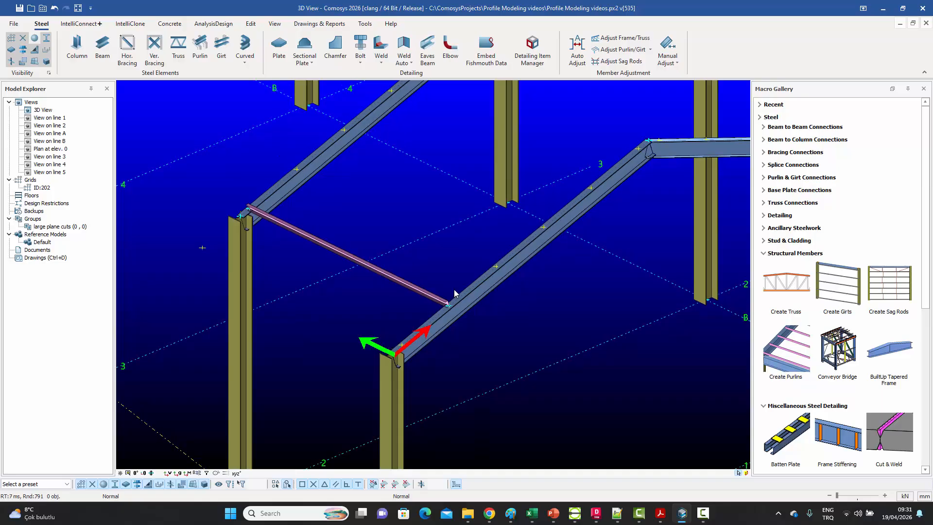
middle_drag(454, 289, 417, 305)
middle_drag(431, 270, 393, 306)
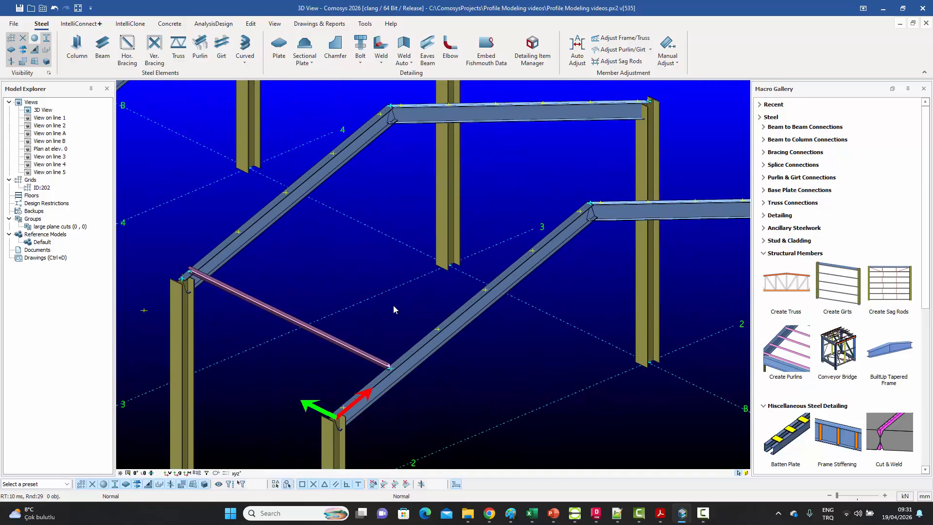
click(351, 351)
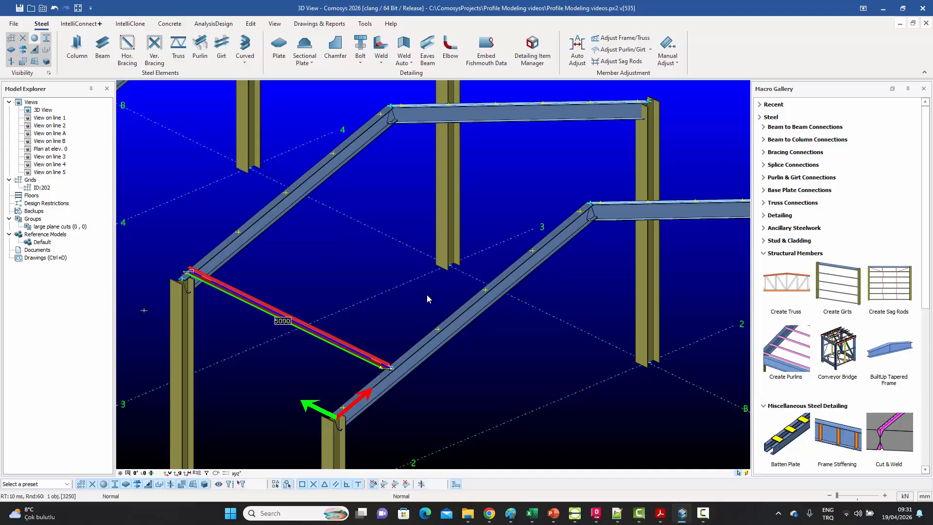
right_click(424, 244)
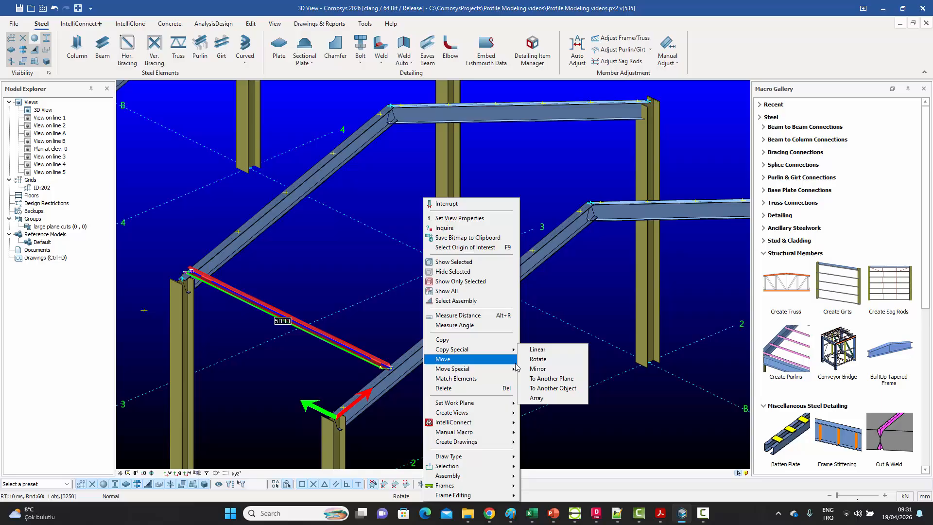
click(537, 349)
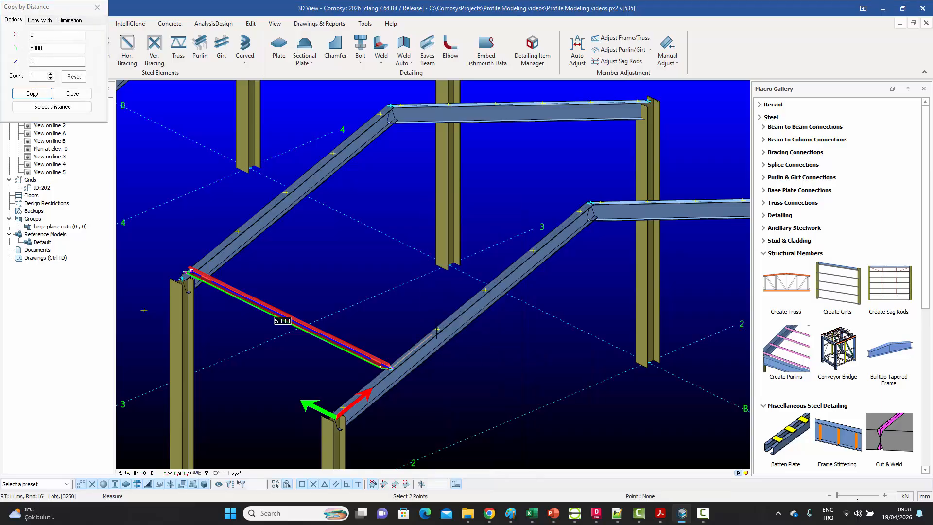
click(515, 287)
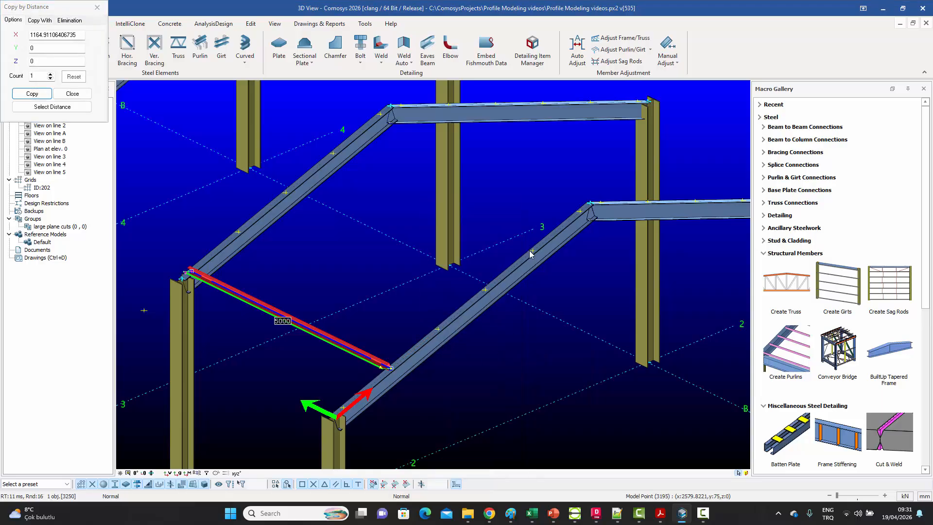
double_click(35, 76)
text(4)
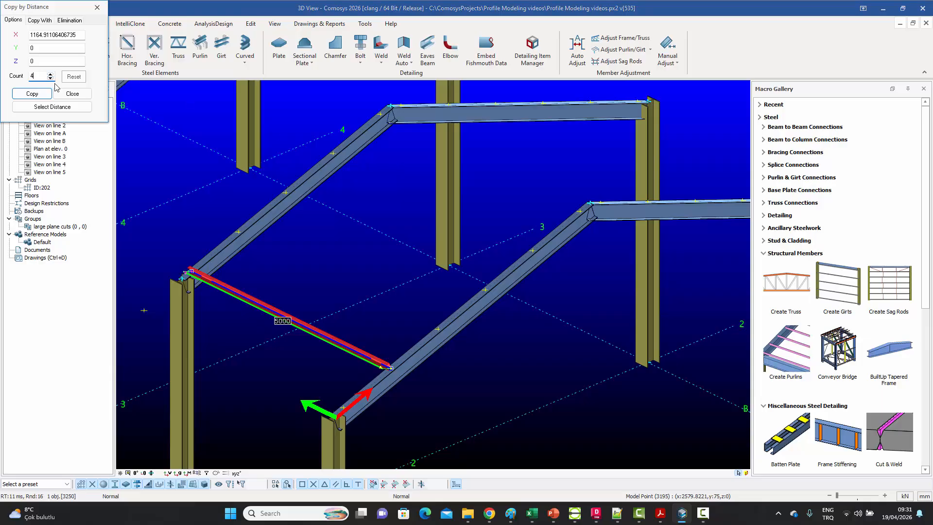
click(32, 94)
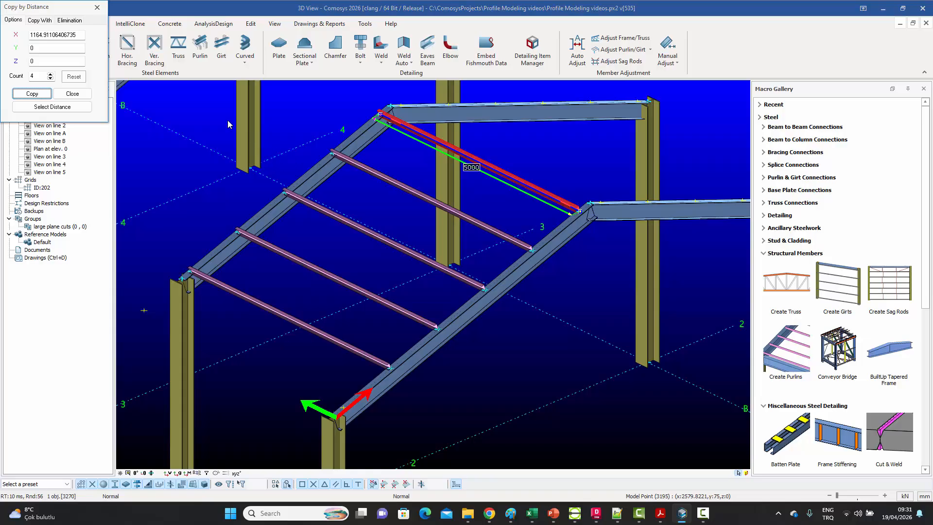
click(73, 93)
Create a purlin between the points nearest the ridge on the line B side roof beams of grid lines 1 and 2.
scroll(430, 268, down, 3)
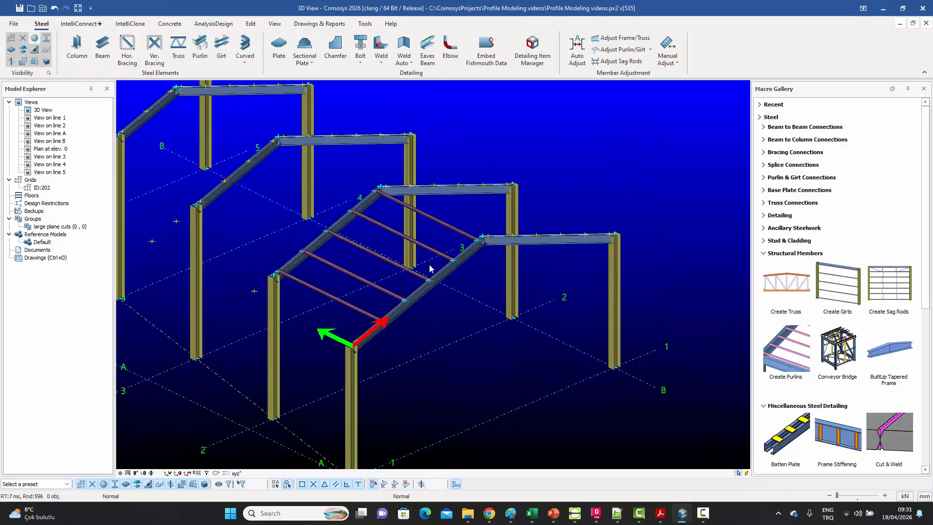
click(201, 46)
scroll(399, 200, up, 3)
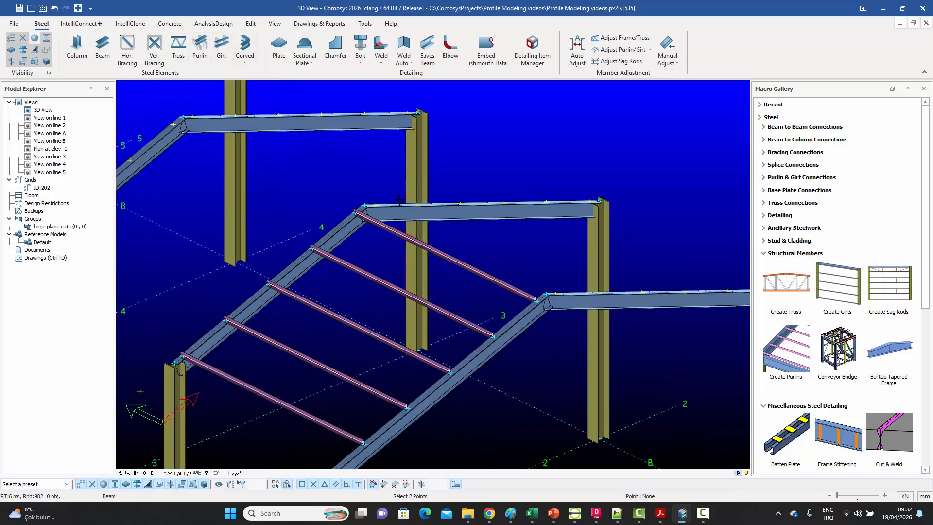
click(374, 205)
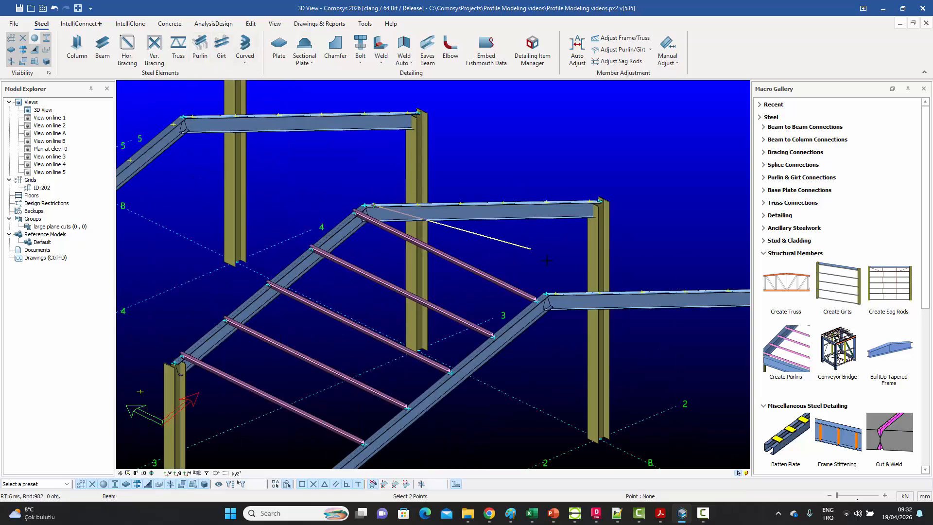
click(556, 294)
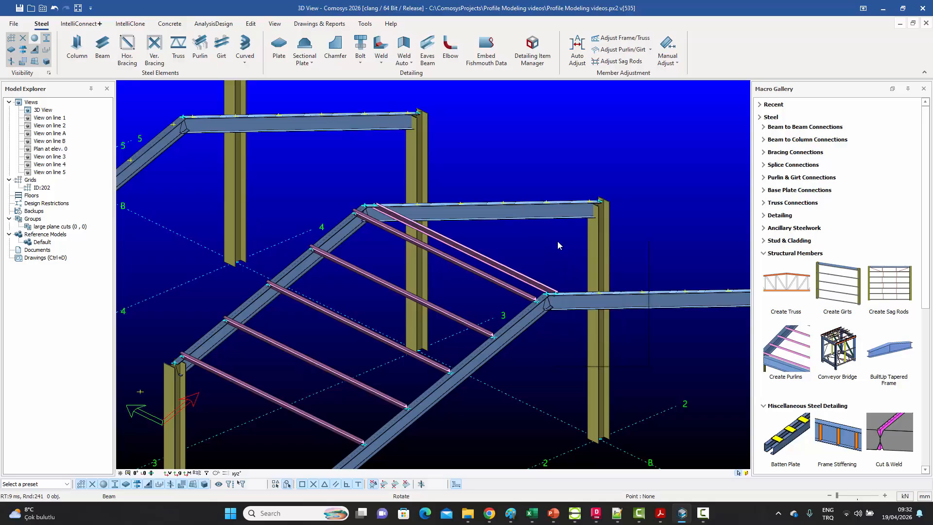
scroll(544, 269, up, 3)
middle_drag(544, 274, 585, 244)
click(552, 272)
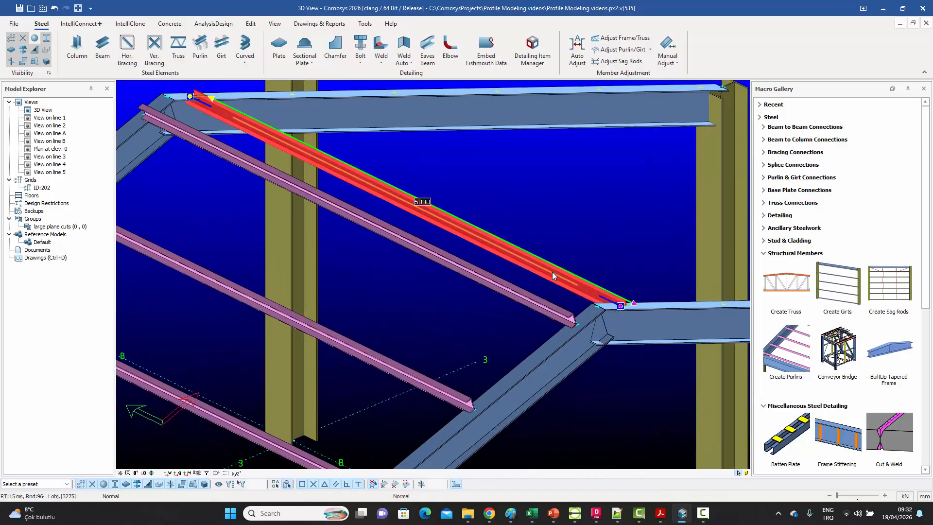
key(Escape)
Set the work plane to the top surface of the line B side roof beam on grid line 1.
scroll(536, 218, down, 7)
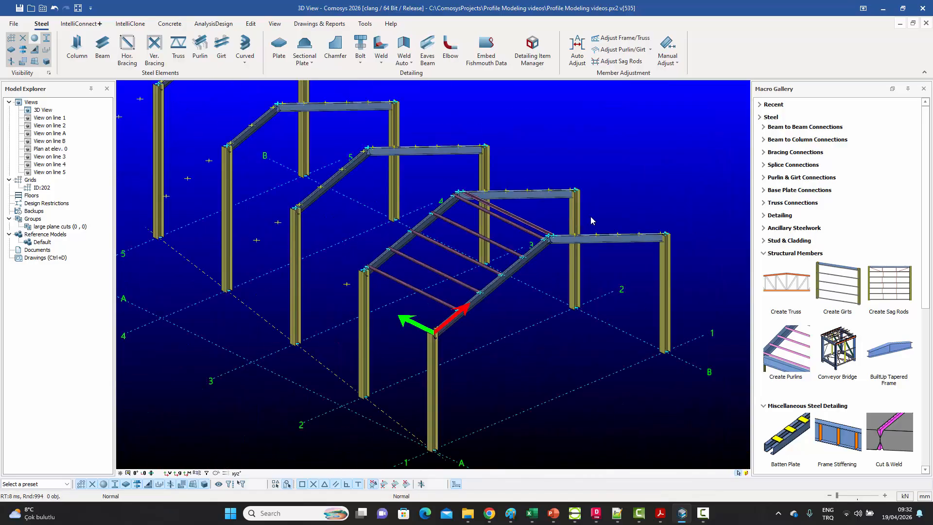
right_click(600, 212)
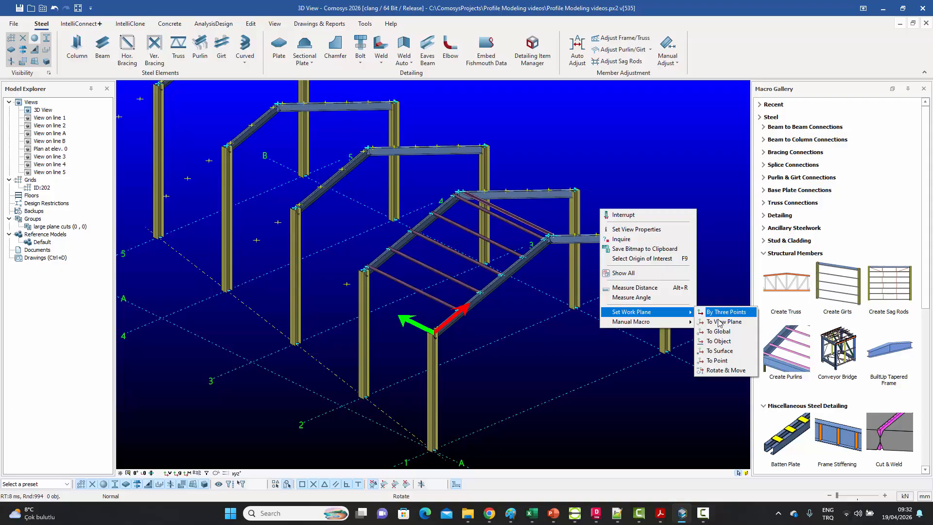
click(723, 350)
scroll(650, 221, up, 5)
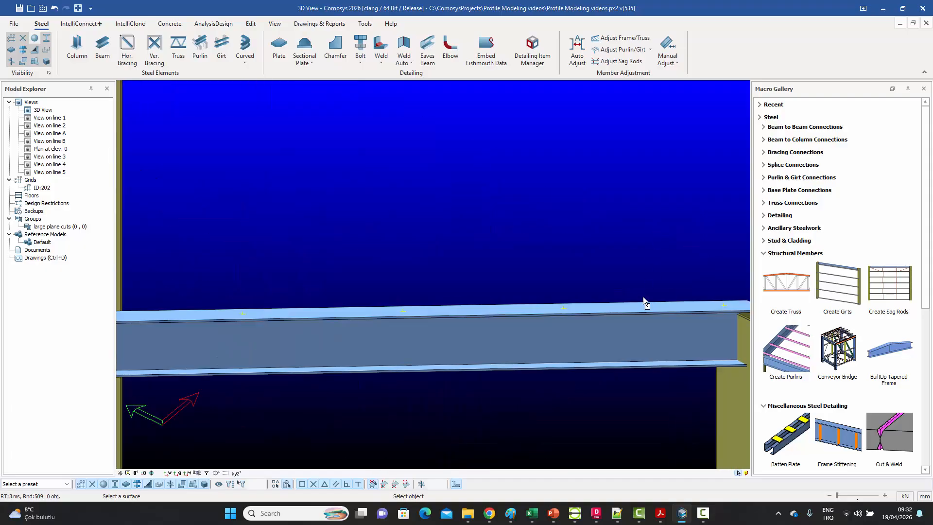
click(643, 305)
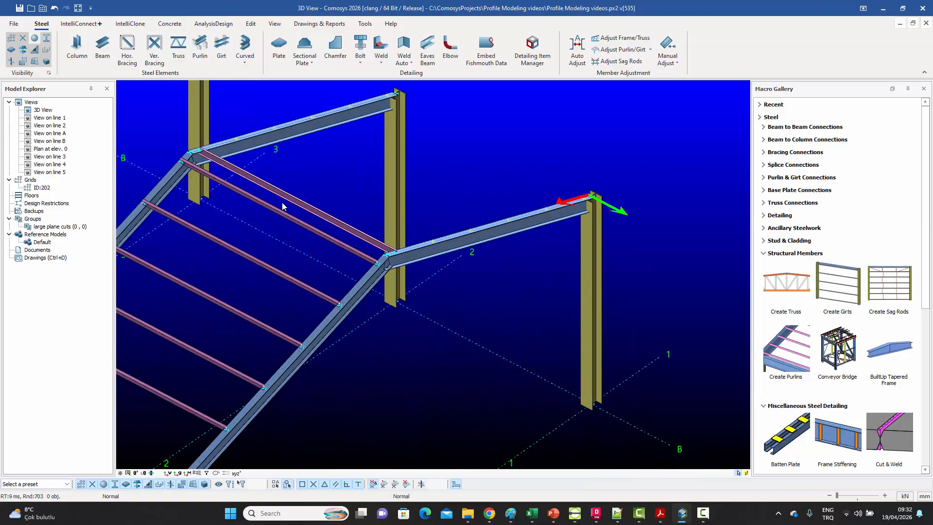
Delete the line B side purlin nearest the ridge and create it again between the same roof beam points on grid lines 1 and 2.
scroll(357, 203, up, 3)
click(357, 205)
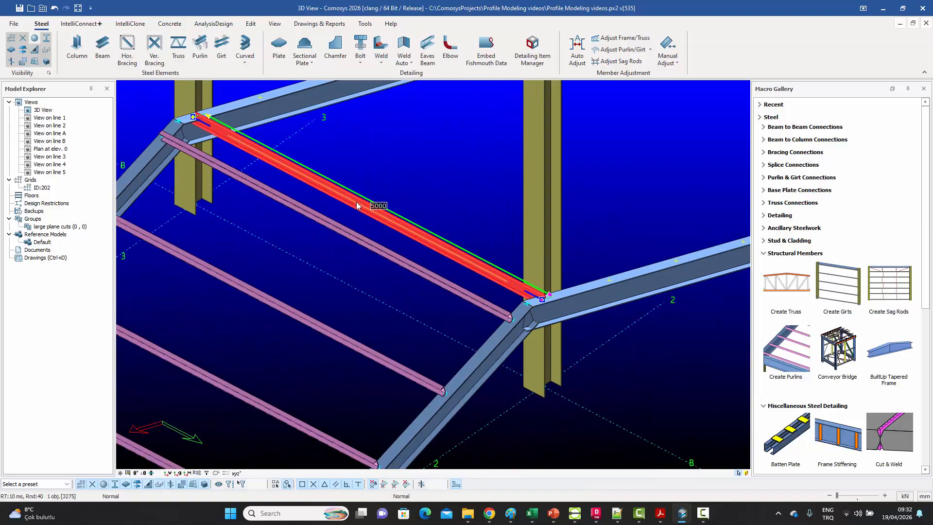
key(Delete)
click(421, 284)
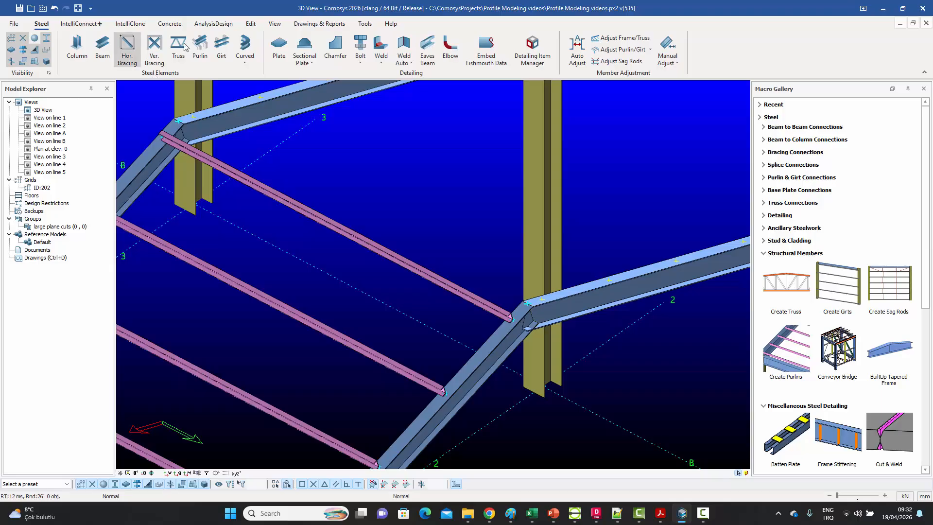
click(200, 45)
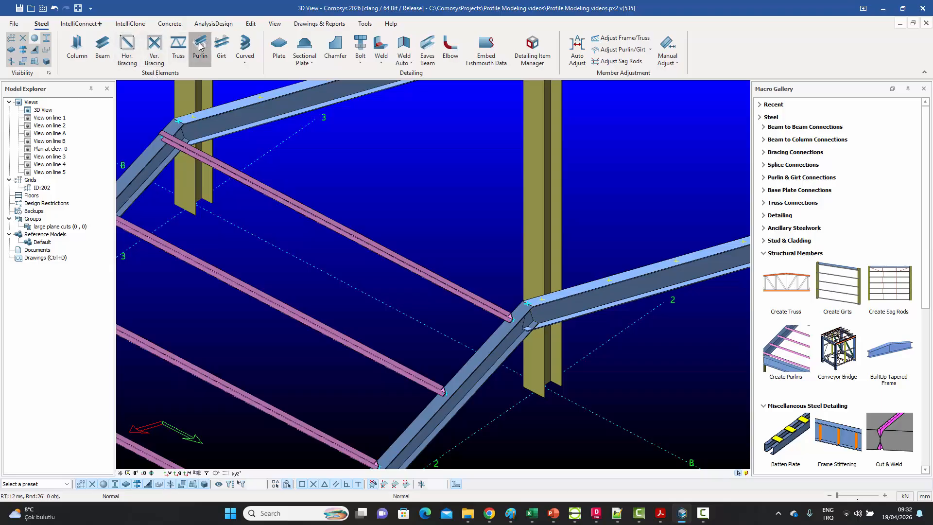
click(191, 116)
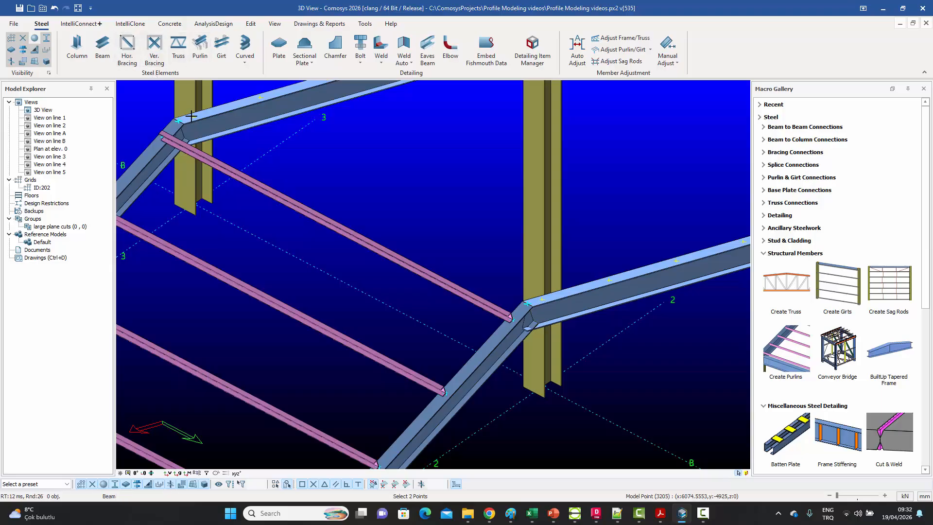
click(543, 299)
Cycle the new purlin's section position until its web stands upright on the roof beam with the open side facing the line B eaves.
scroll(530, 287, up, 3)
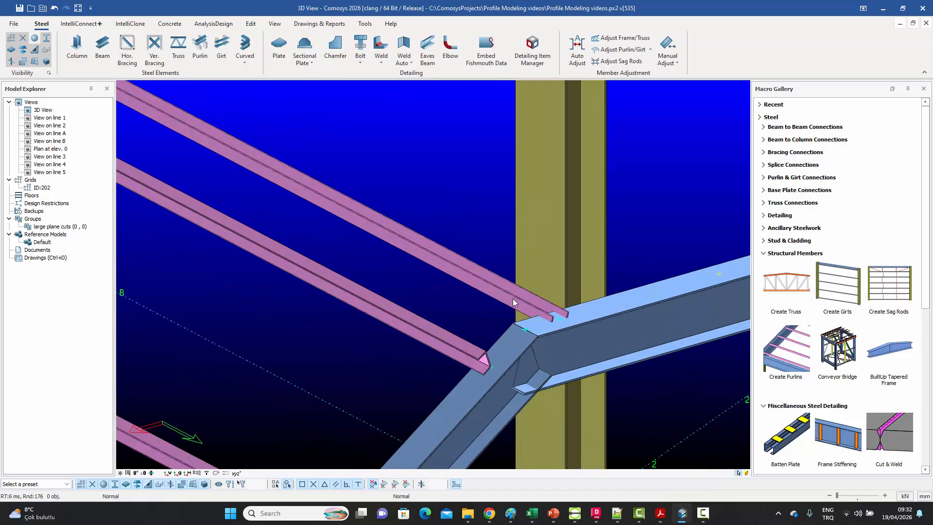
click(515, 303)
drag(635, 268, 708, 208)
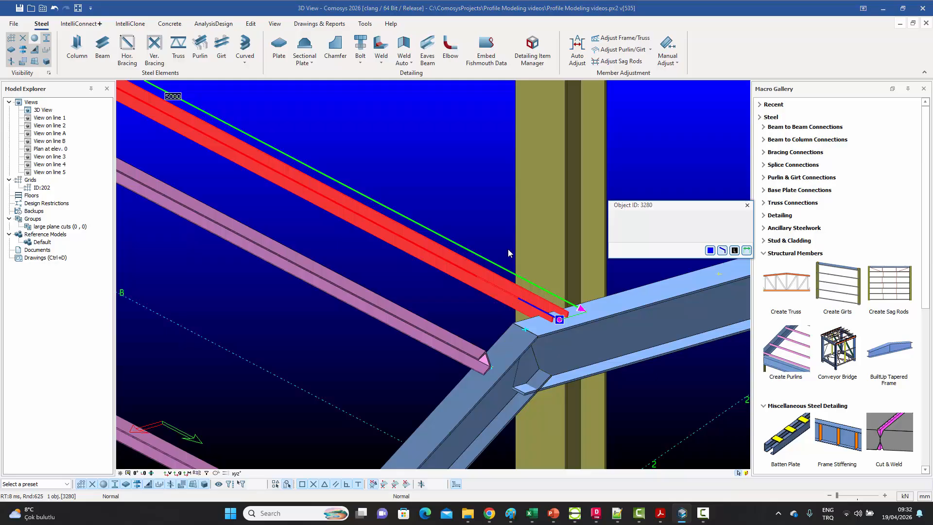
click(480, 247)
click(488, 292)
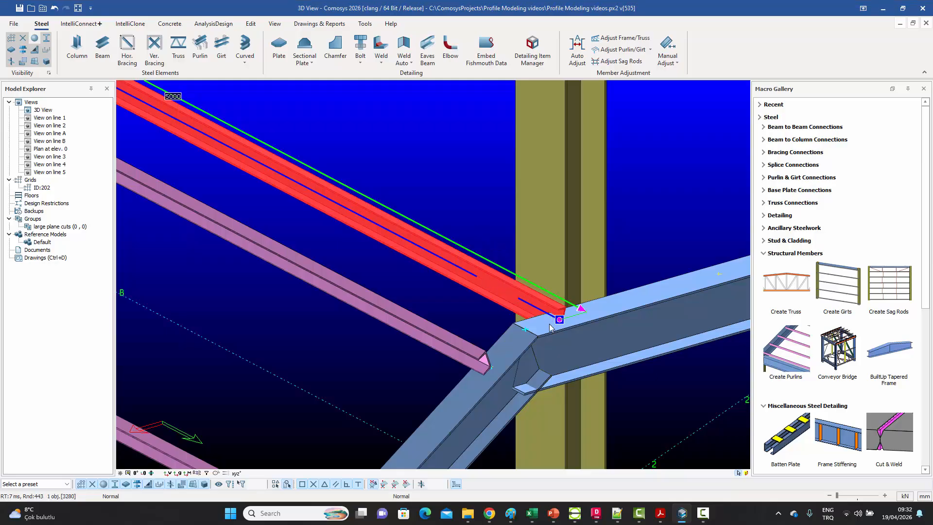
scroll(547, 320, up, 2)
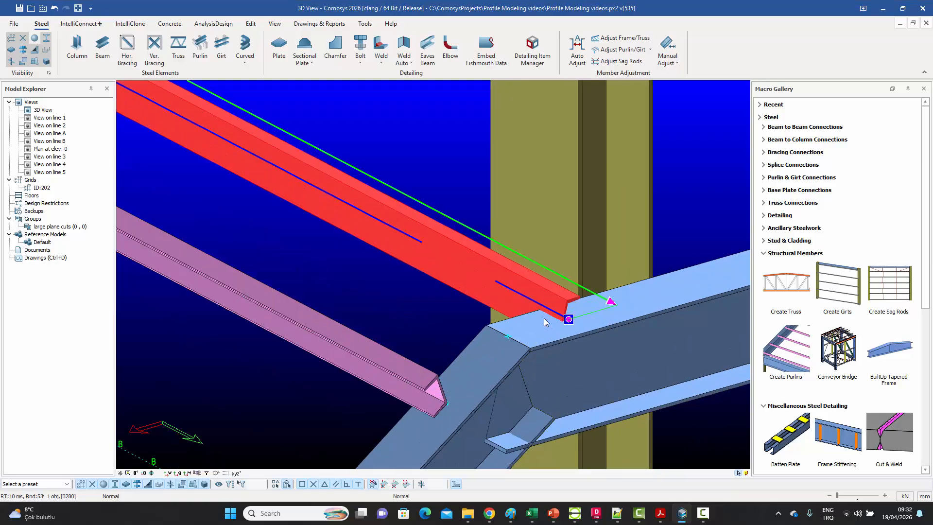
key(space)
key(space)
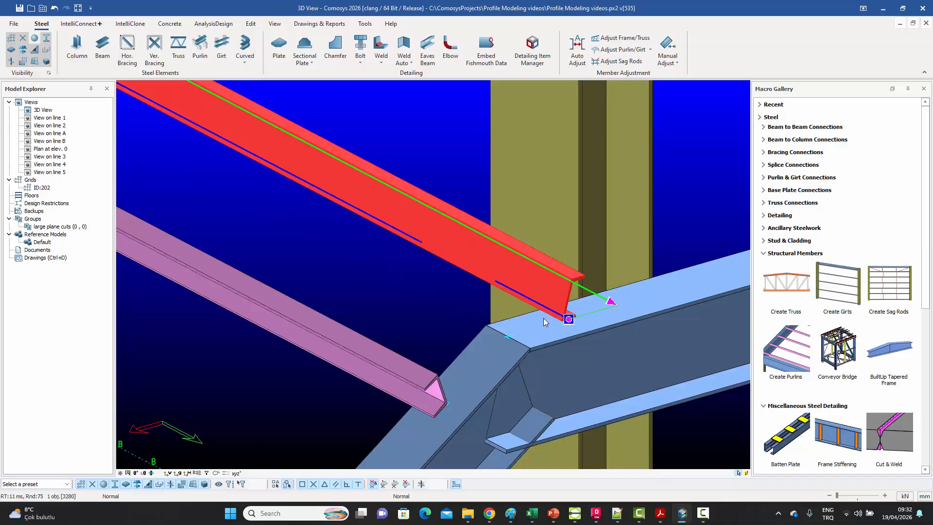
key(space)
key(space)
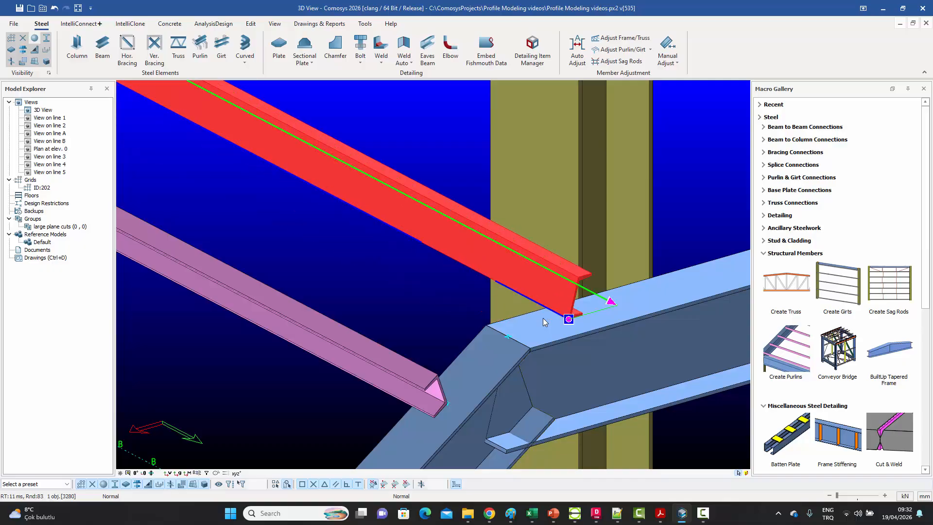
key(Escape)
Copy the purlin linearly down the line B slope by the -1164.91 X spacing picked between two adjacent roof beam points, with a count of 5.
scroll(493, 226, down, 10)
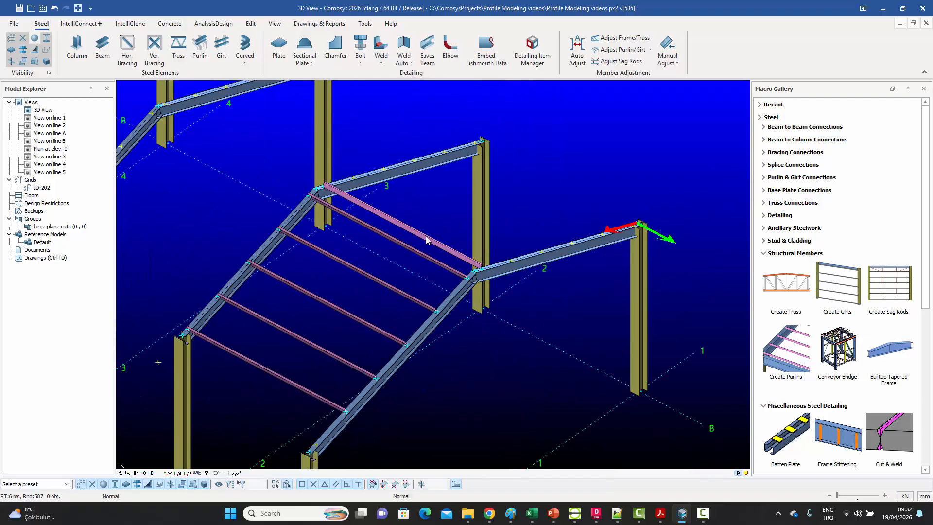
click(426, 237)
right_click(426, 237)
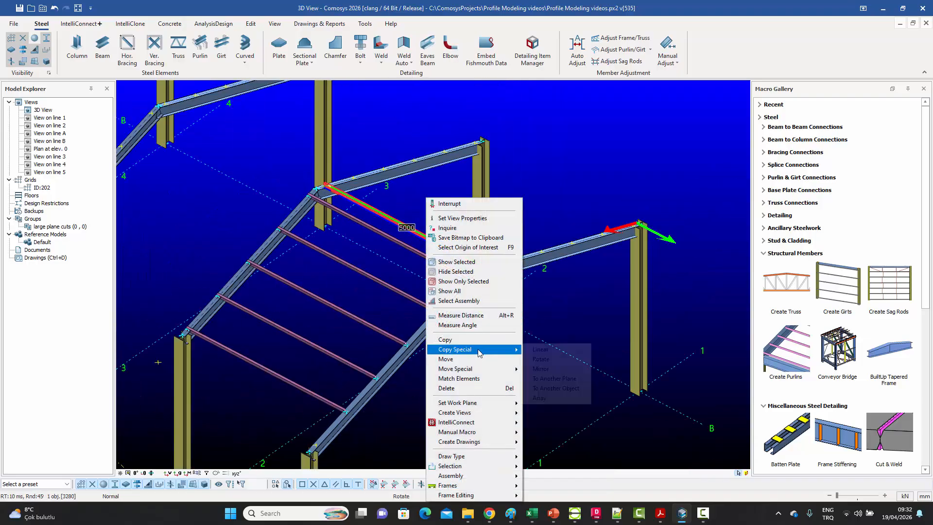
mouse_move(473, 349)
click(539, 349)
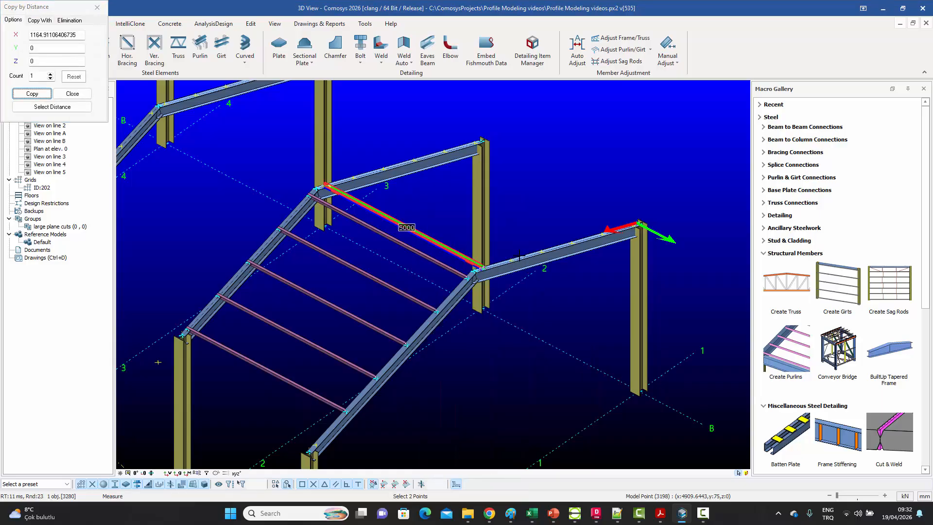
click(512, 261)
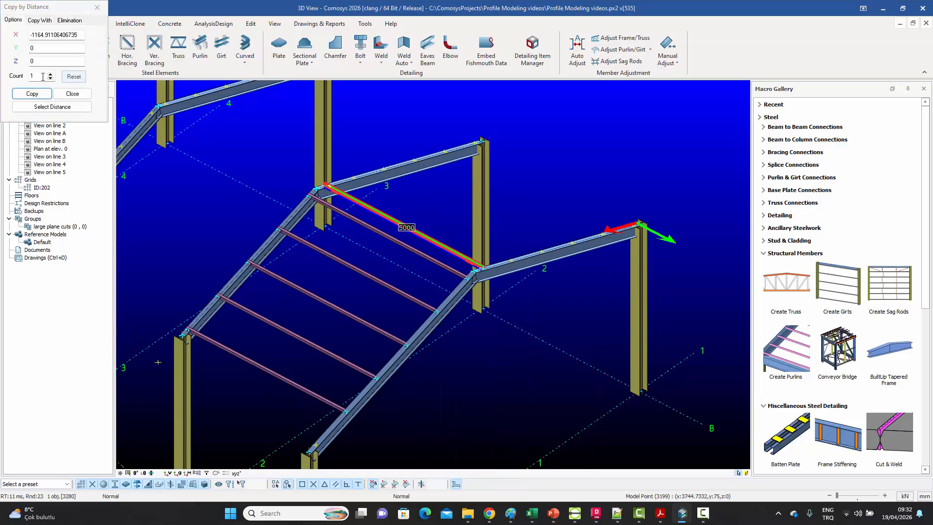
drag(41, 76, 7, 78)
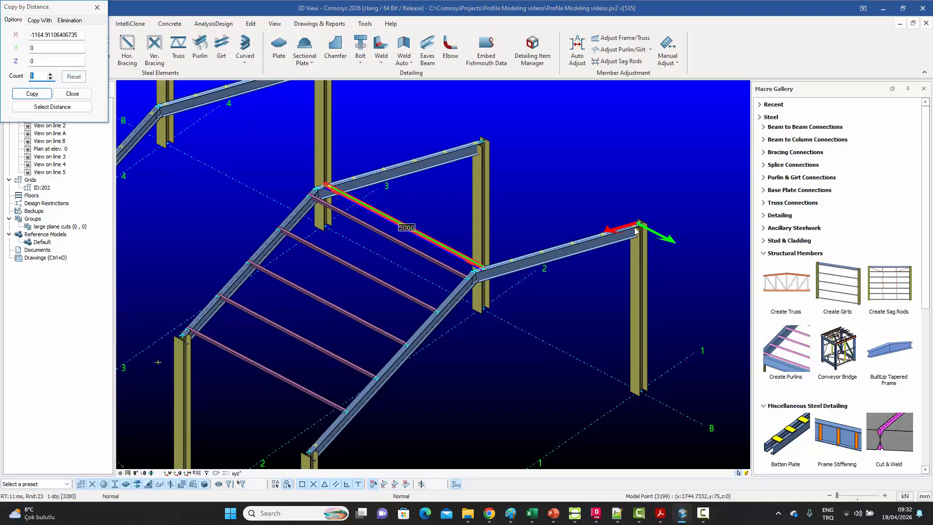
click(33, 94)
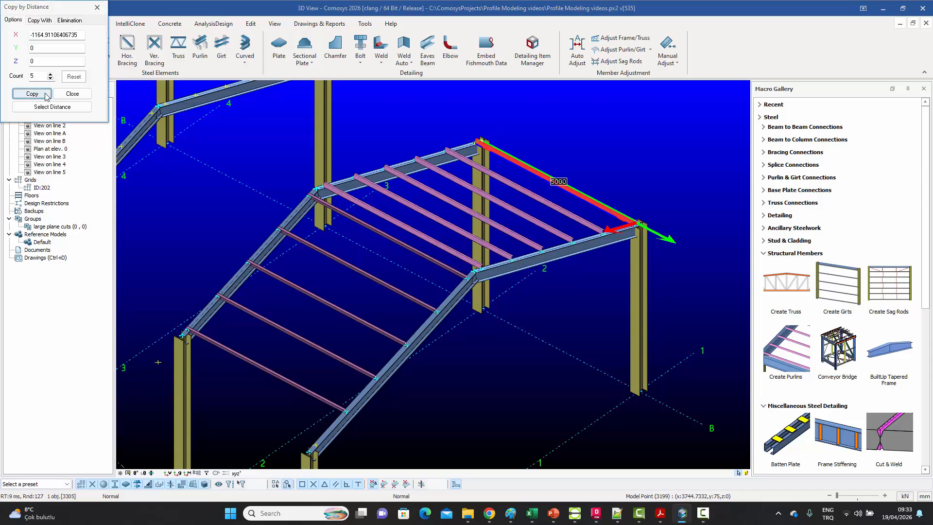
click(71, 94)
key(Escape)
Examine the orientation of the purlins on both roof slopes around the ridge.
middle_drag(637, 233, 574, 206)
scroll(573, 206, up, 1)
scroll(573, 197, down, 2)
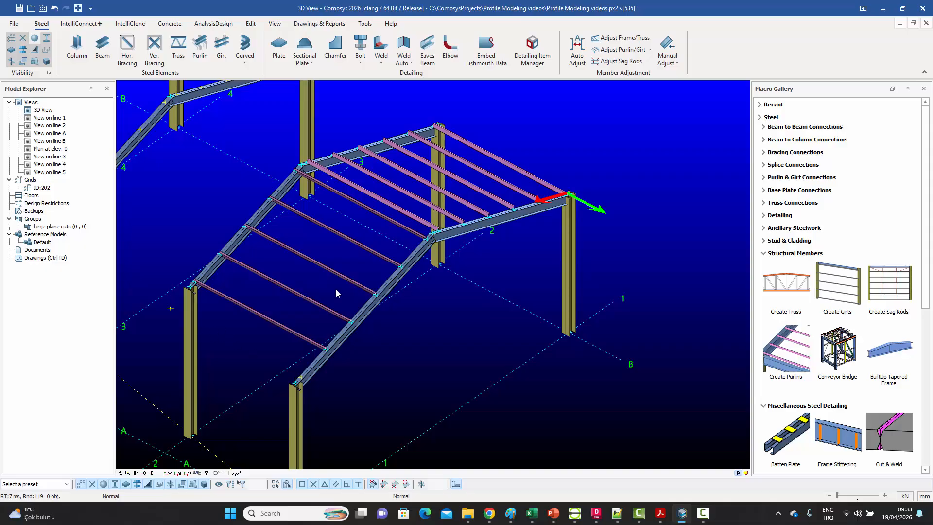
middle_drag(540, 189, 539, 238)
scroll(538, 188, down, 3)
shift+middle_drag(544, 185, 444, 188)
scroll(439, 253, up, 7)
scroll(328, 206, up, 1)
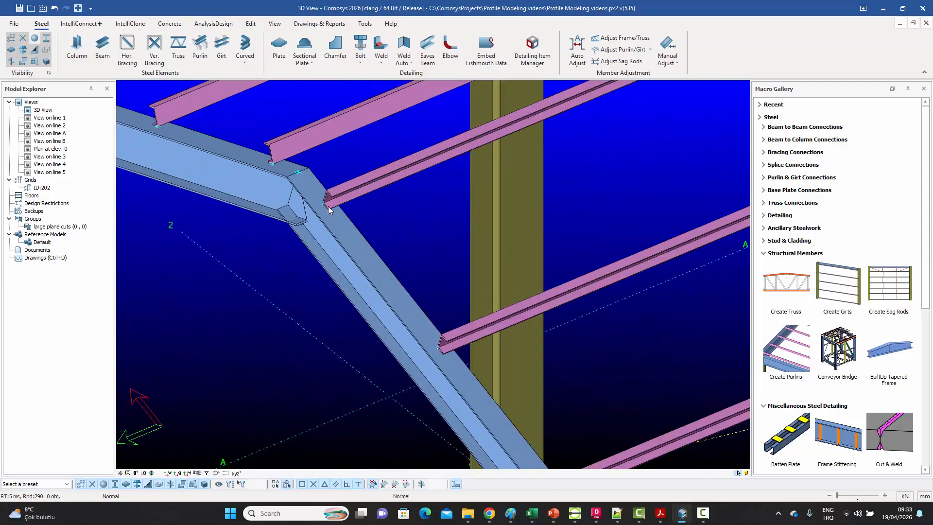
scroll(328, 206, down, 6)
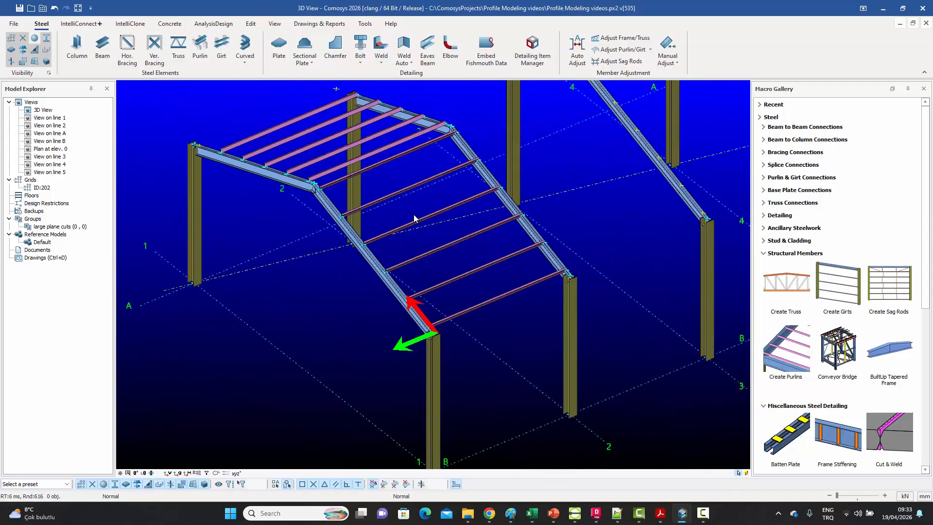
Copy the six line B slope purlins linearly by the -5000 Y distance picked between the grid line 1 and 2 column bases, with a count of 4.
shift+middle_drag(414, 215, 394, 248)
drag(412, 420, 370, 201)
shift+middle_drag(381, 216, 351, 226)
right_click(410, 132)
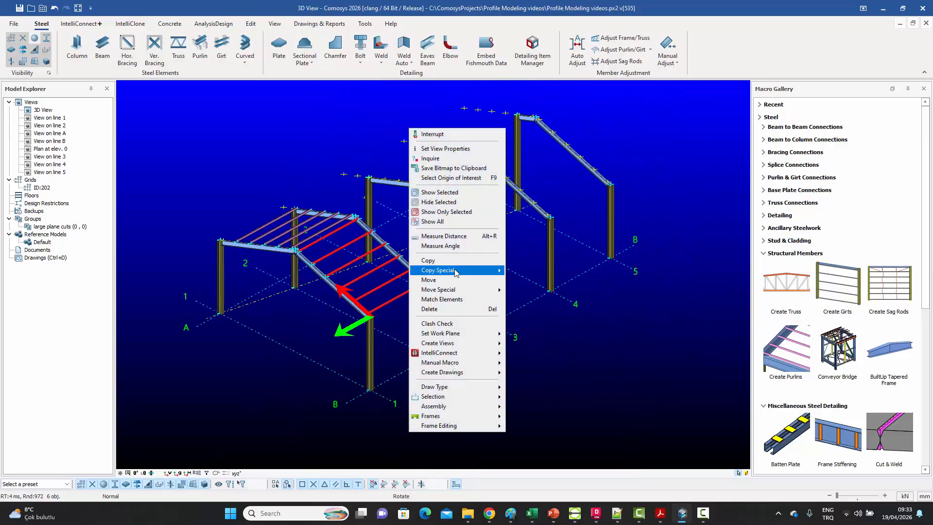
mouse_move(455, 270)
click(516, 274)
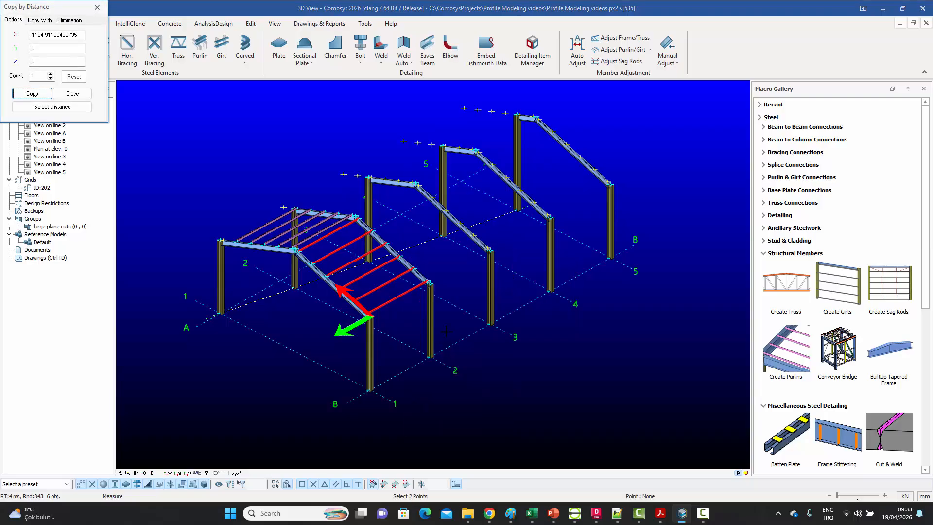
click(370, 390)
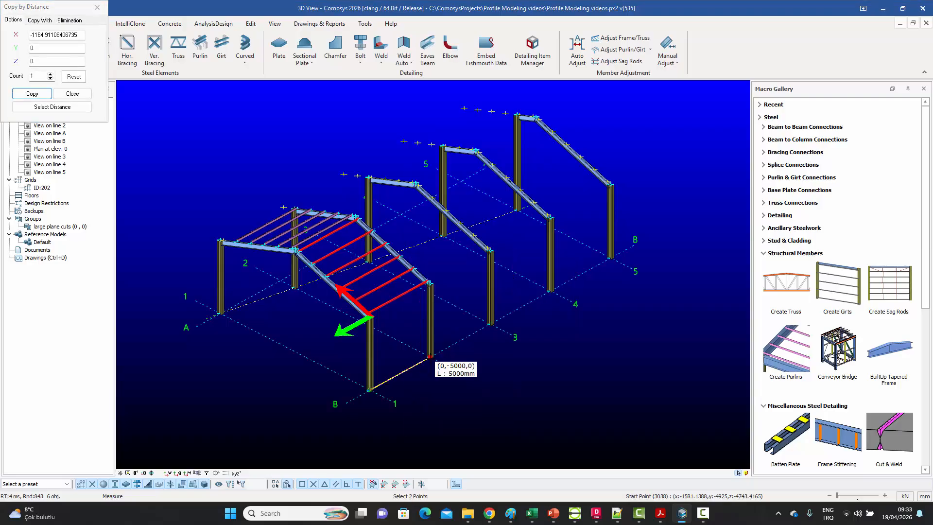
click(430, 357)
drag(39, 76, 6, 80)
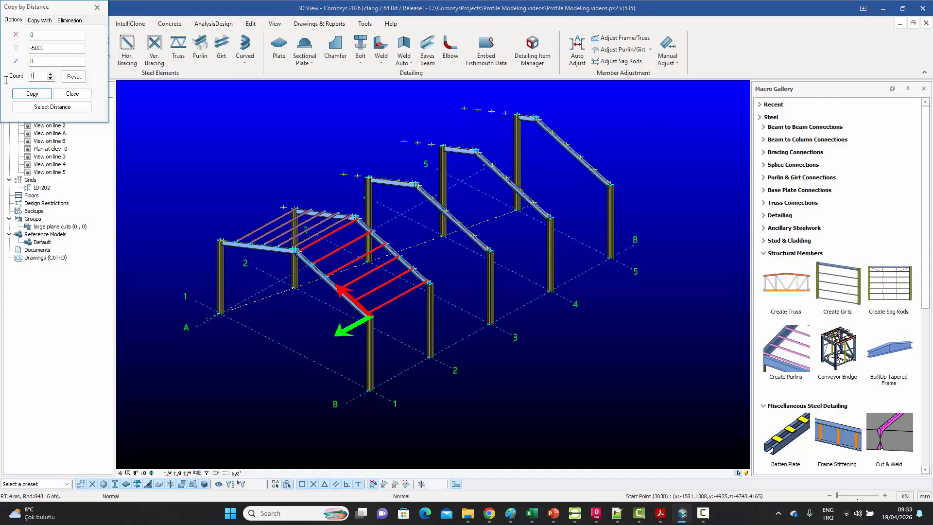
click(31, 93)
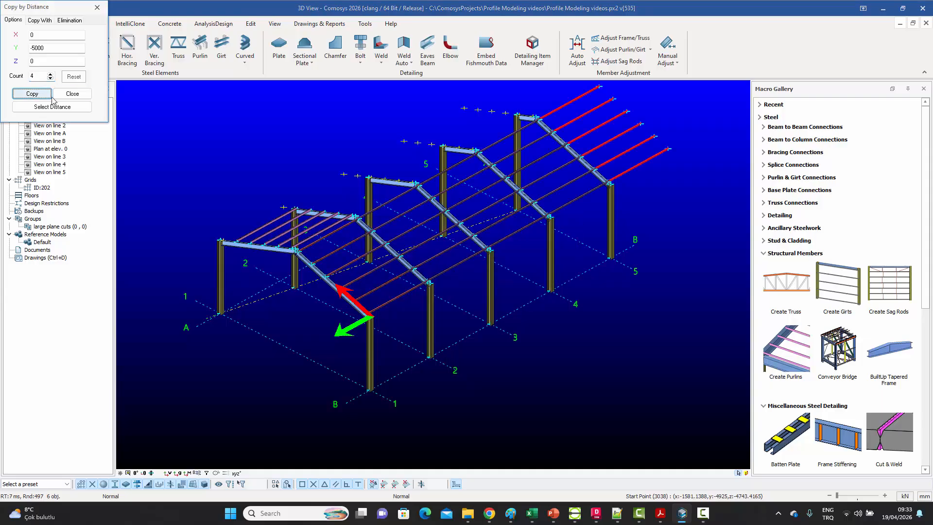
click(73, 93)
middle_drag(503, 130, 425, 197)
key(Escape)
Delete the six surplus purlins that extend beyond the grid line 5 frame.
middle_drag(571, 237, 605, 311)
drag(617, 329, 584, 229)
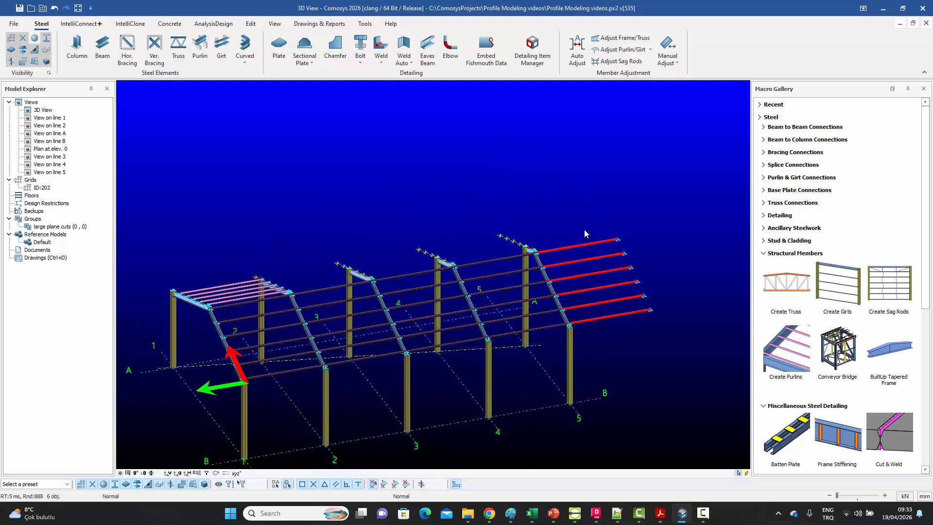
key(Delete)
click(429, 284)
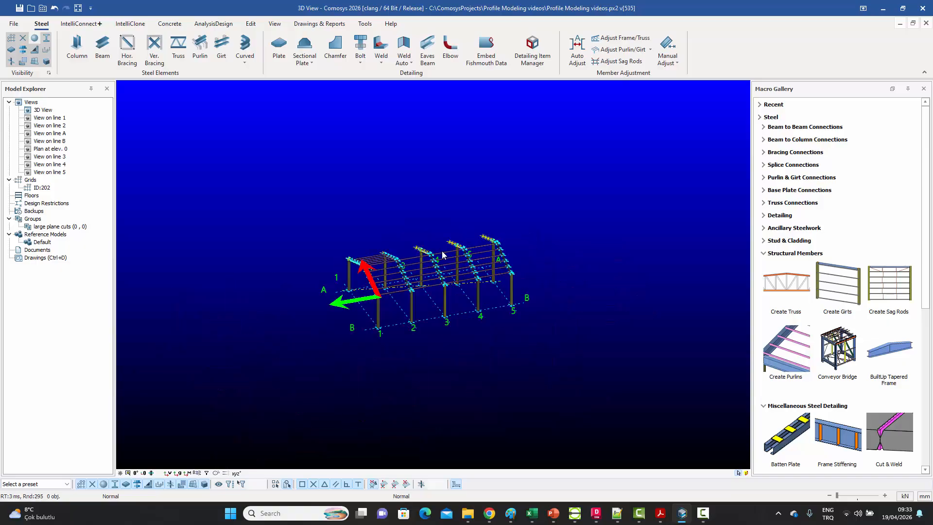
Copy the five line A slope purlins between grid lines 1 and 2 linearly by -5000 in Y, with a count of 3.
middle_drag(442, 250, 578, 248)
click(560, 224)
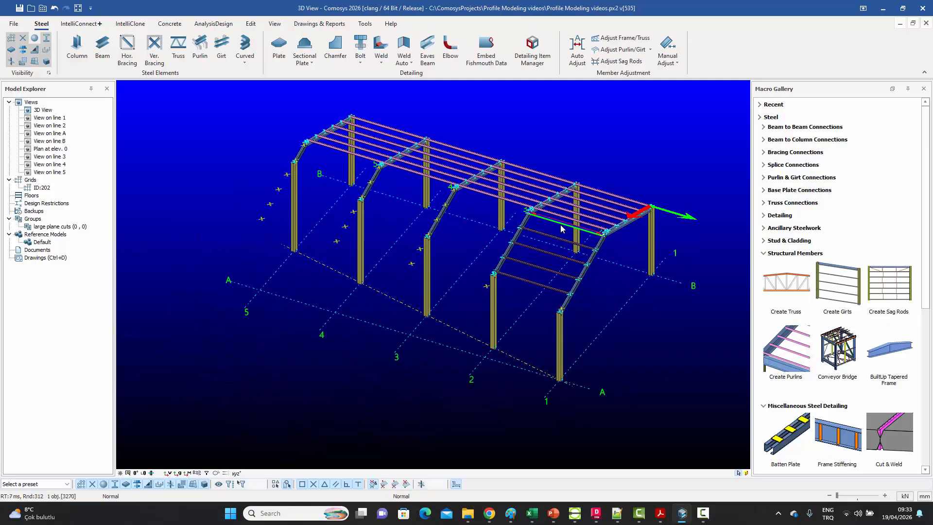
click(541, 237)
click(538, 250)
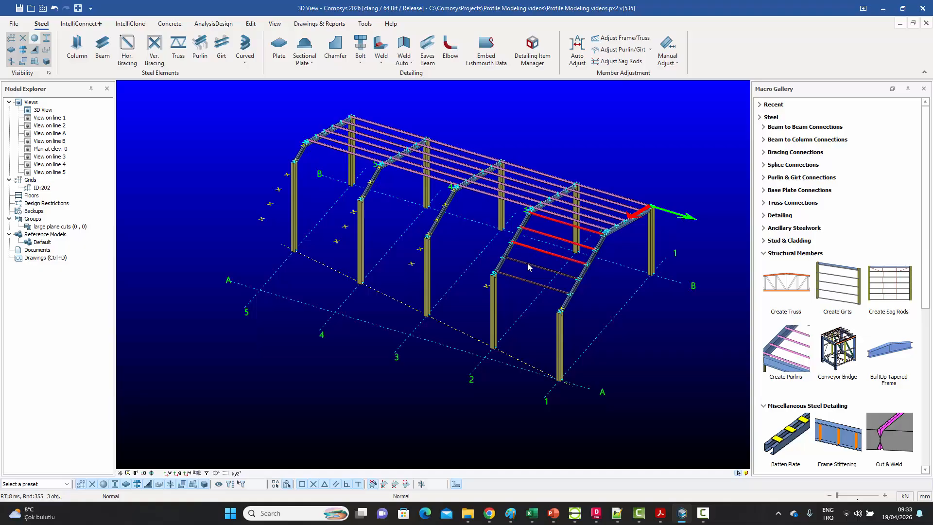
click(526, 263)
click(523, 279)
right_click(518, 142)
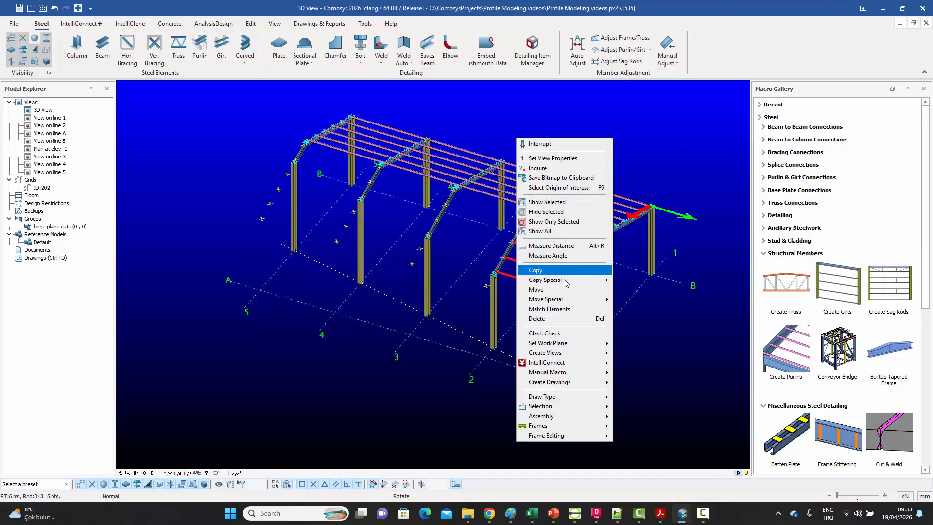
mouse_move(545, 280)
click(632, 278)
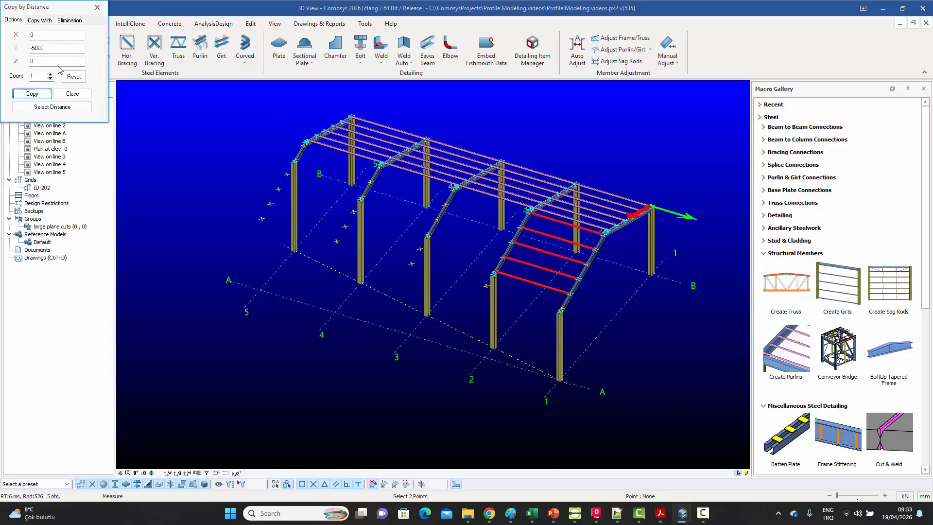
double_click(40, 76)
text(3)
click(32, 94)
click(65, 95)
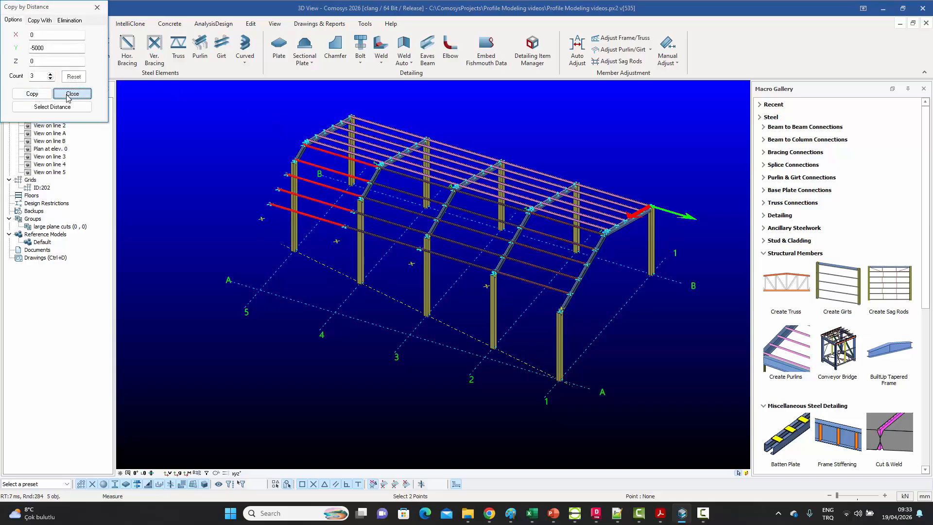
Close the copy by distance dialog and delete the surplus lowest line A slope purlin between grid lines 2 and 3.
key(Escape)
scroll(456, 266, up, 4)
click(450, 249)
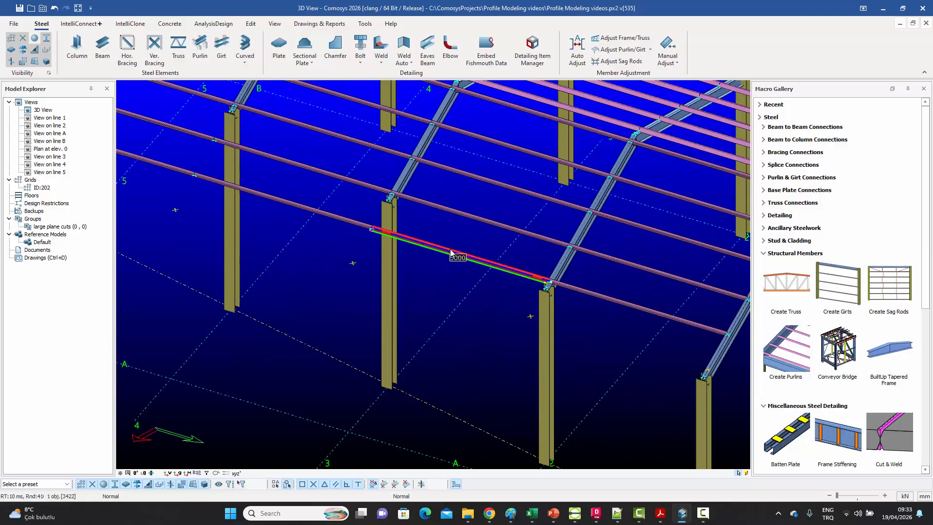
key(Delete)
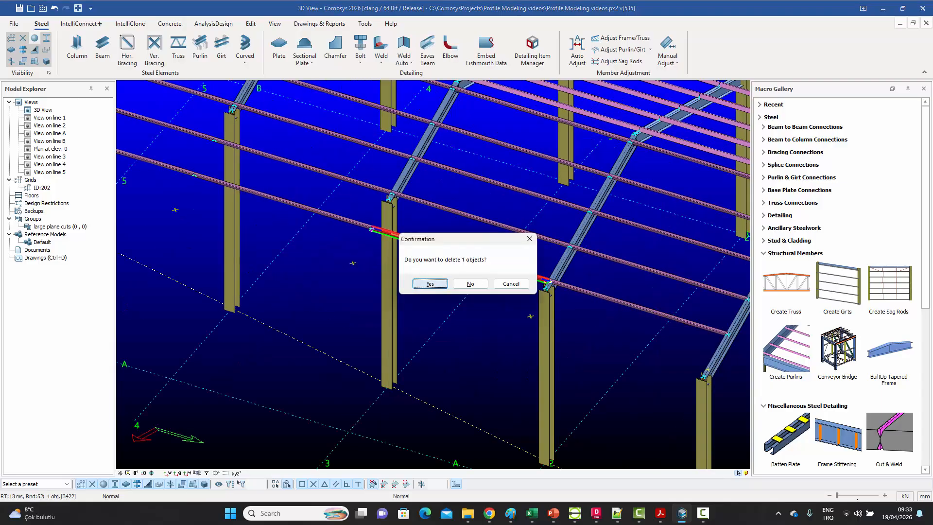
click(428, 284)
Delete the two surplus lower purlins on the line A slope between grid lines 3 and 4.
middle_drag(473, 244, 471, 271)
click(447, 258)
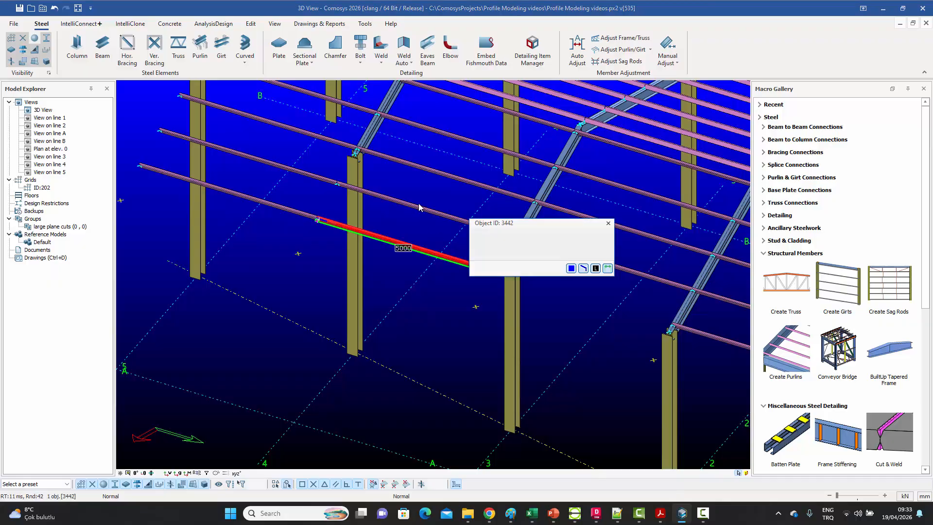
ctrl+click(437, 210)
key(Delete)
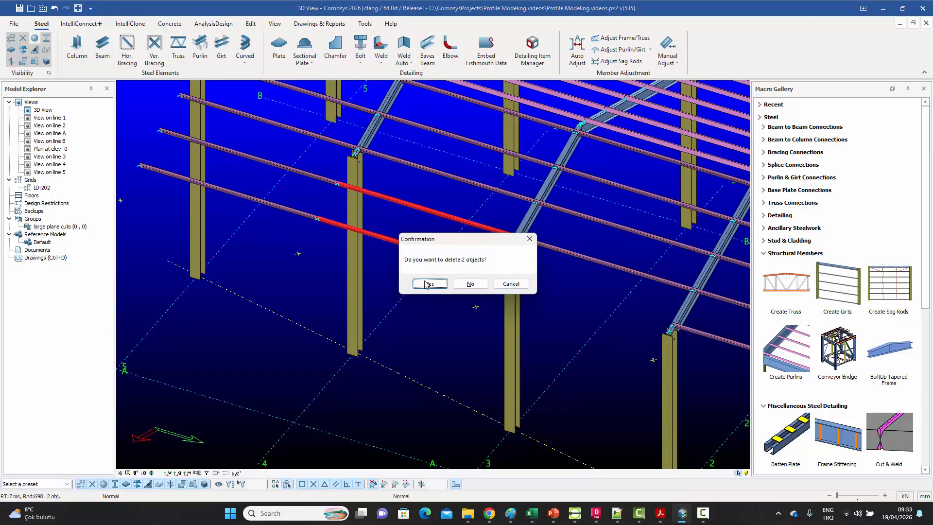
click(429, 283)
Delete the three surplus lower purlins on the line A slope between grid lines 4 and 5.
middle_drag(299, 187, 404, 260)
click(346, 271)
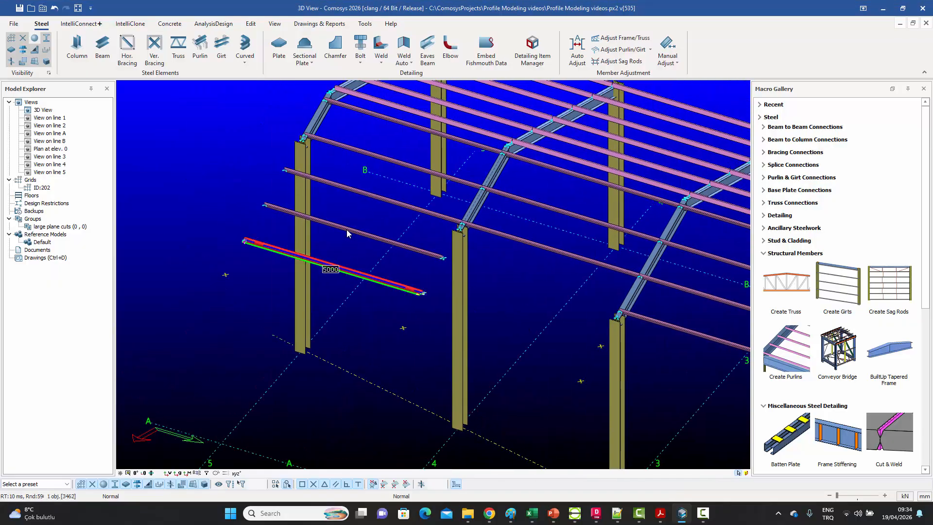
ctrl+click(349, 230)
ctrl+click(360, 192)
key(Delete)
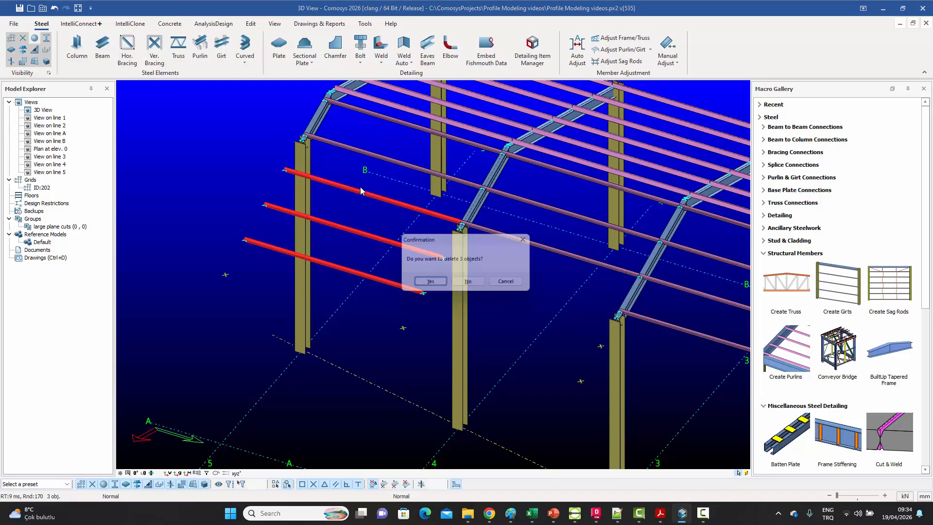
click(425, 285)
scroll(337, 220, down, 5)
scroll(337, 221, down, 2)
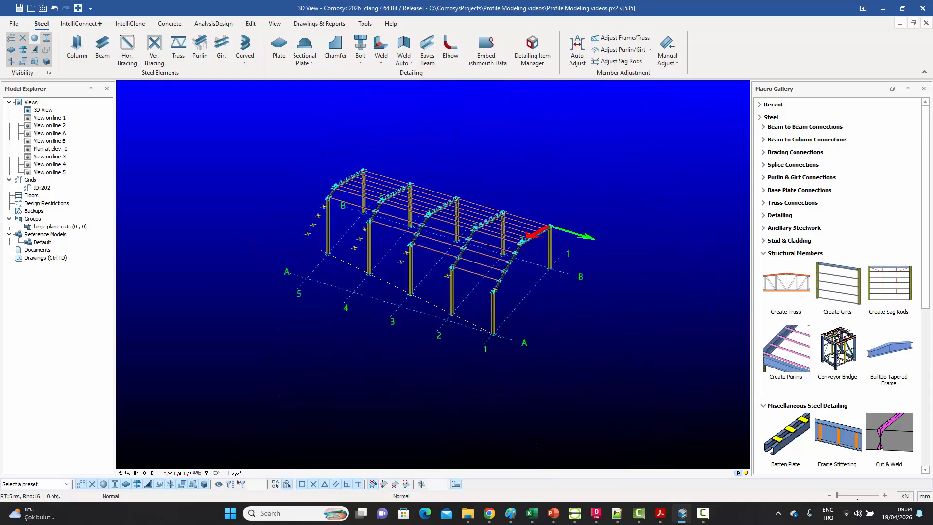
shift+middle_drag(337, 221, 373, 229)
scroll(383, 163, up, 3)
mouse_move(499, 214)
middle_down()
mouse_move(364, 182)
mouse_move(389, 178)
mouse_move(409, 208)
mouse_move(495, 185)
mouse_move(522, 207)
mouse_move(510, 222)
middle_up()
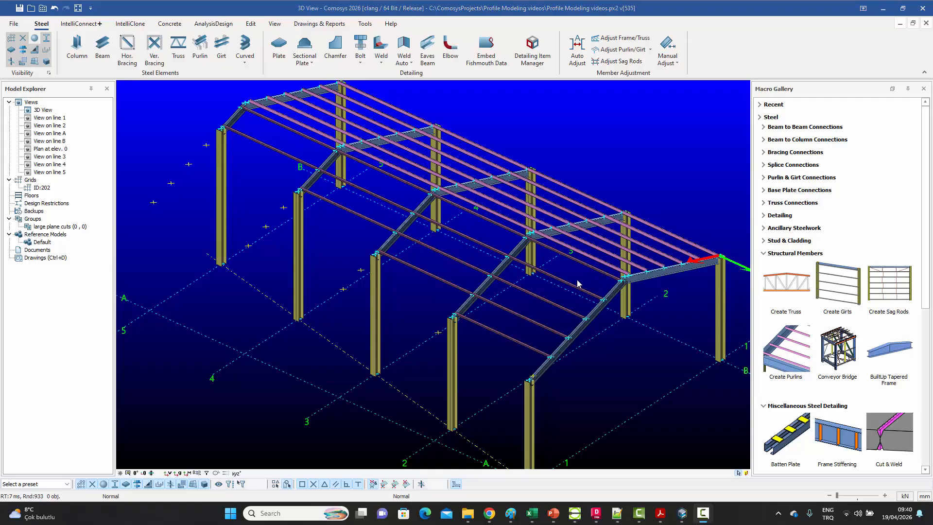
Examine the girts, sag rods and bracing in the PDF drawing's 3D view and Non parallel side elevation, and return to Comosys.
click(660, 514)
ctrl+scroll(471, 281, down, 5)
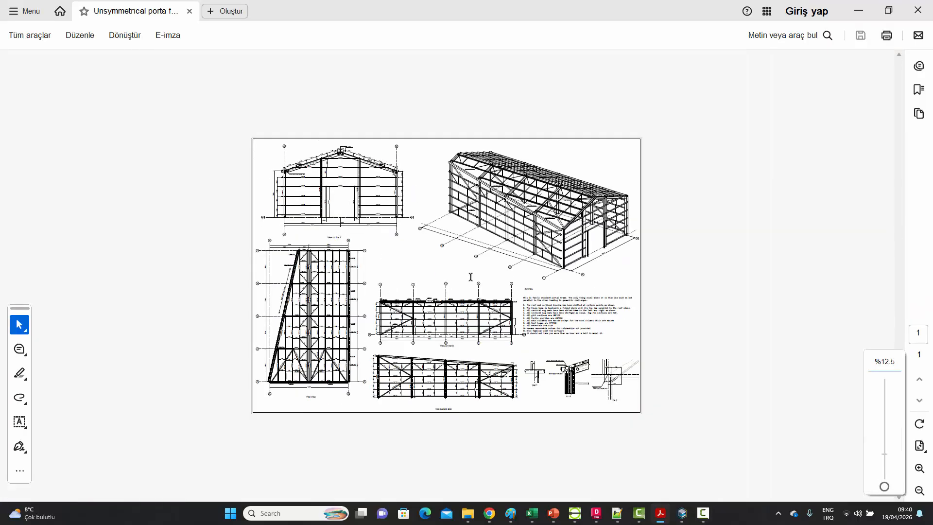
ctrl+scroll(593, 247, up, 3)
scroll(634, 187, up, 1)
ctrl+scroll(700, 243, up, 4)
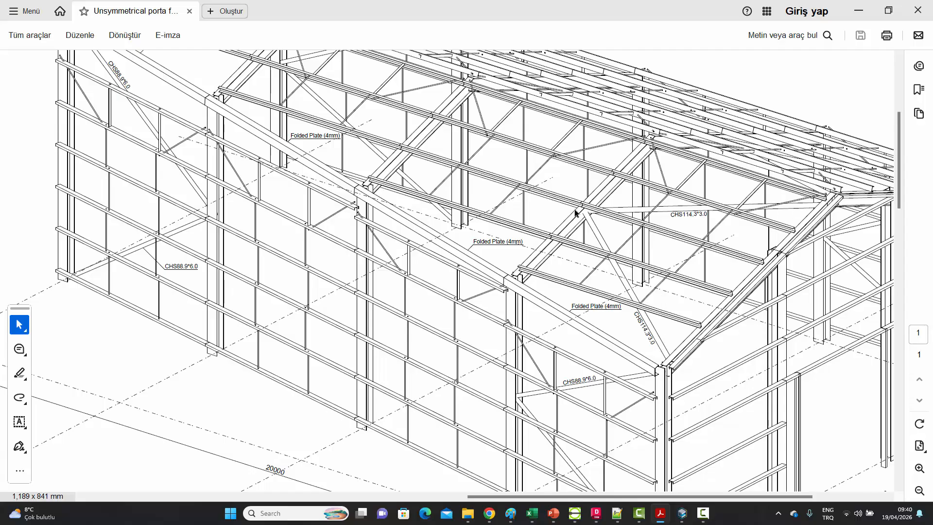
ctrl+scroll(632, 264, down, 5)
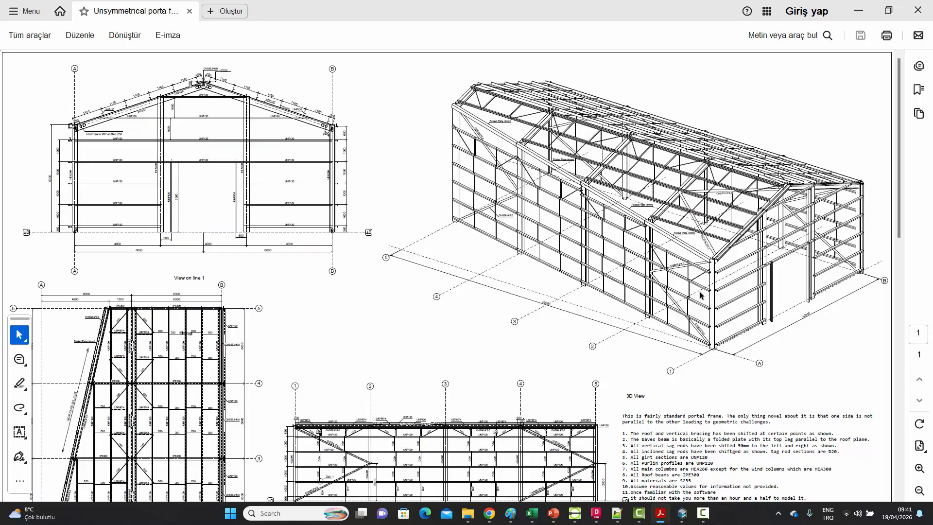
scroll(590, 291, down, 2)
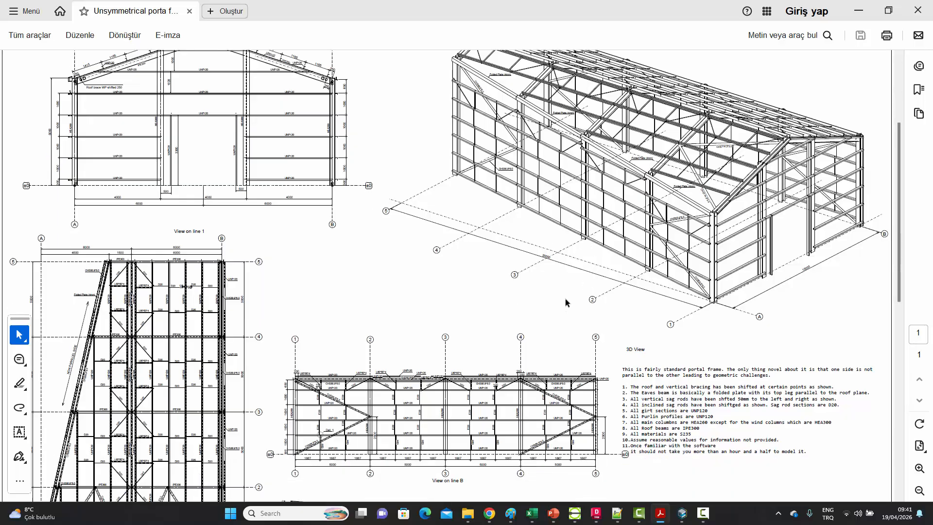
scroll(565, 298, up, 2)
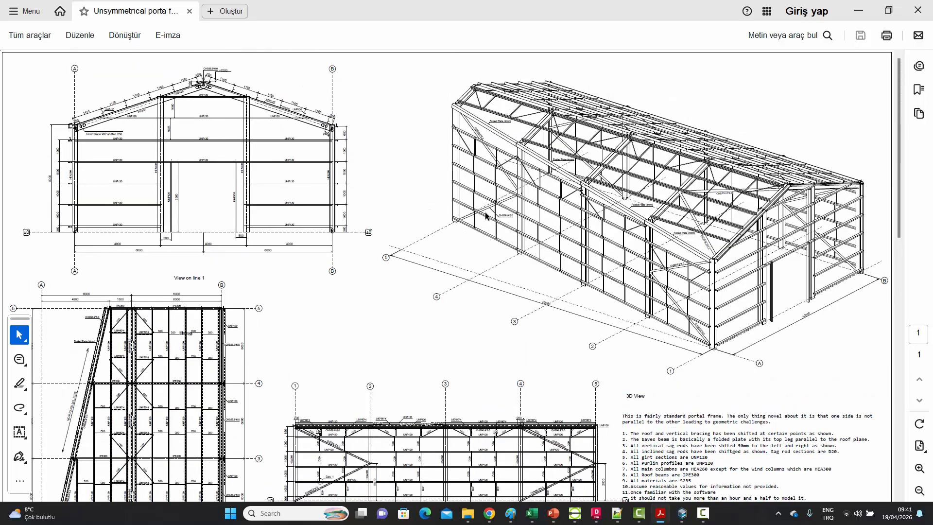
scroll(569, 241, down, 8)
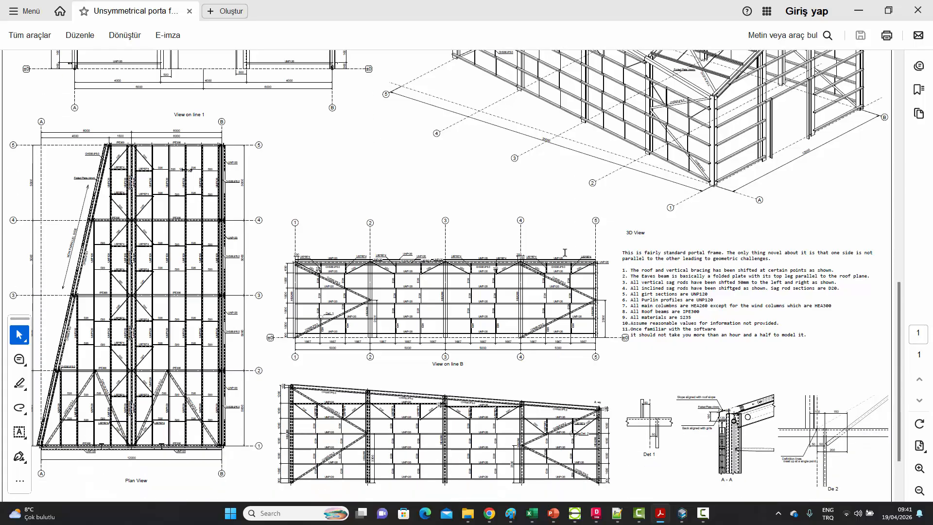
ctrl+scroll(464, 405, up, 3)
scroll(465, 396, down, 4)
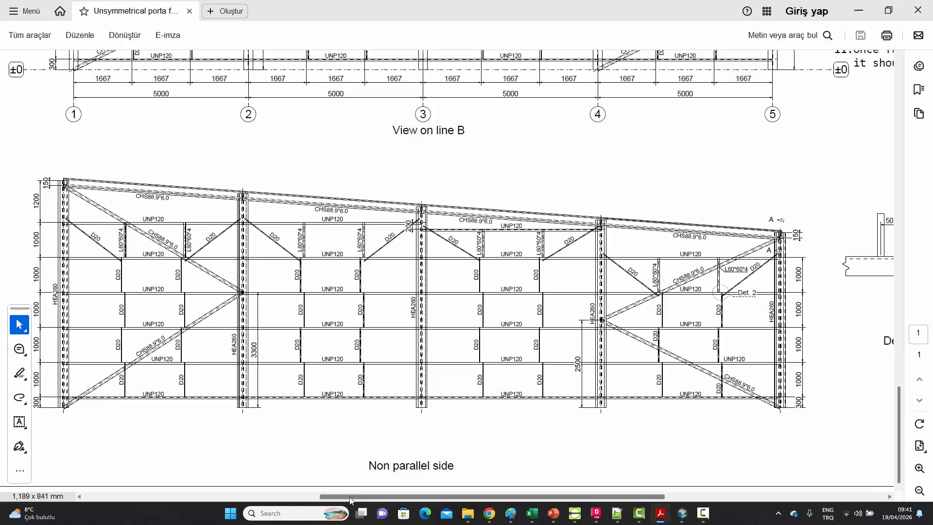
drag(349, 496, 327, 494)
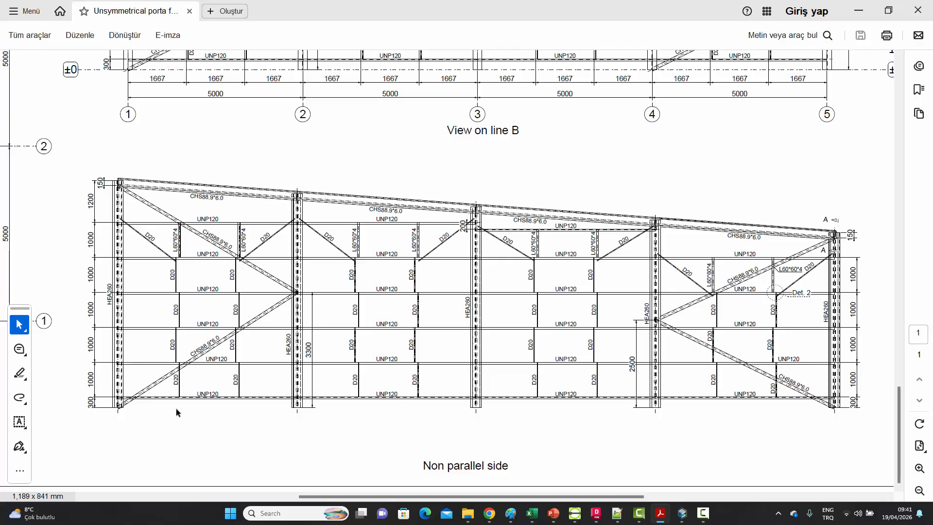
click(682, 516)
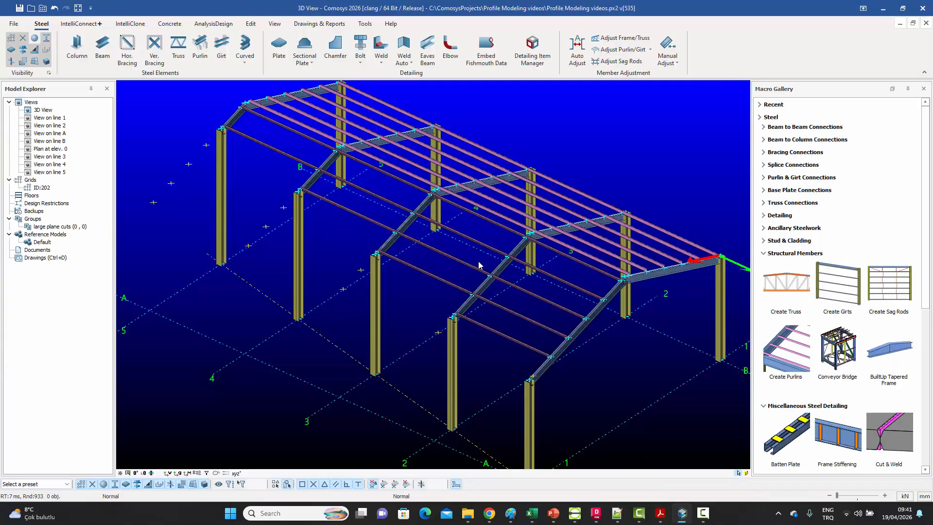
Try to create a two-point view through the column bases of the non-parallel side and close that new view.
scroll(479, 265, down, 5)
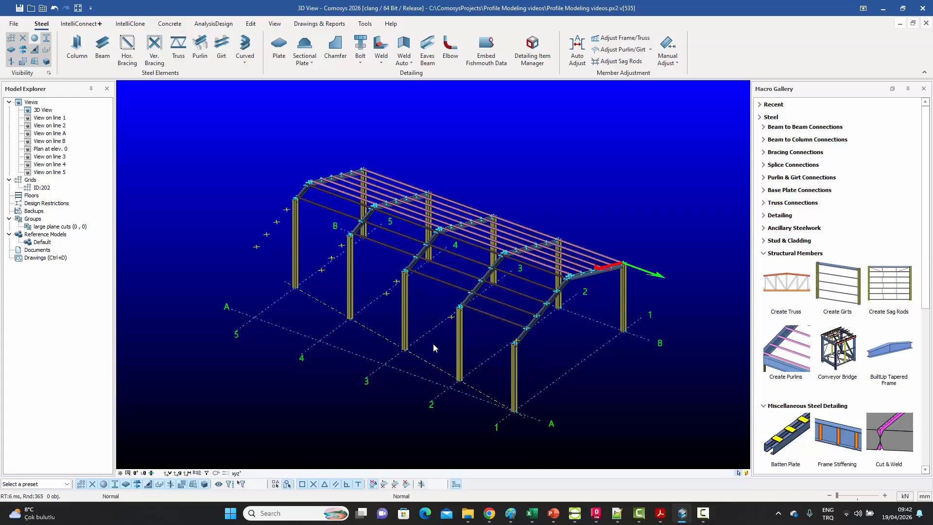
middle_drag(488, 363, 500, 346)
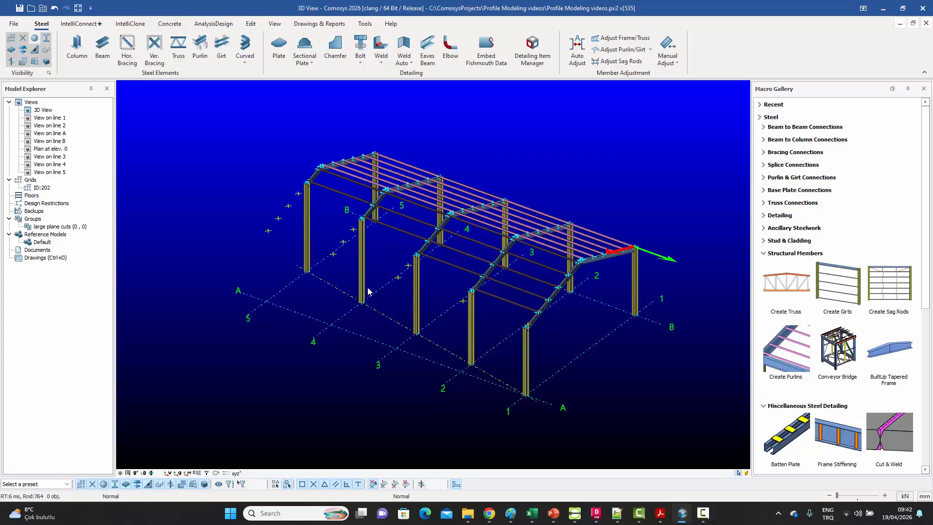
middle_drag(405, 285, 396, 285)
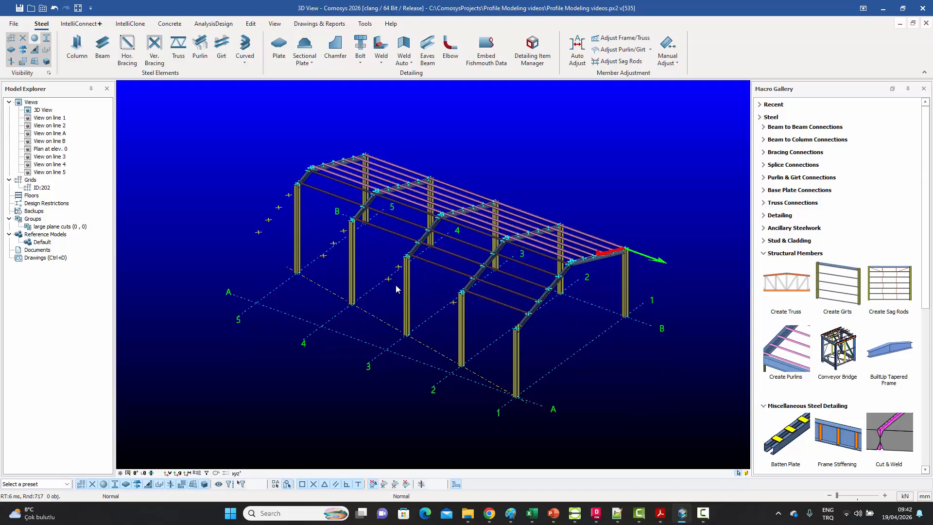
click(276, 24)
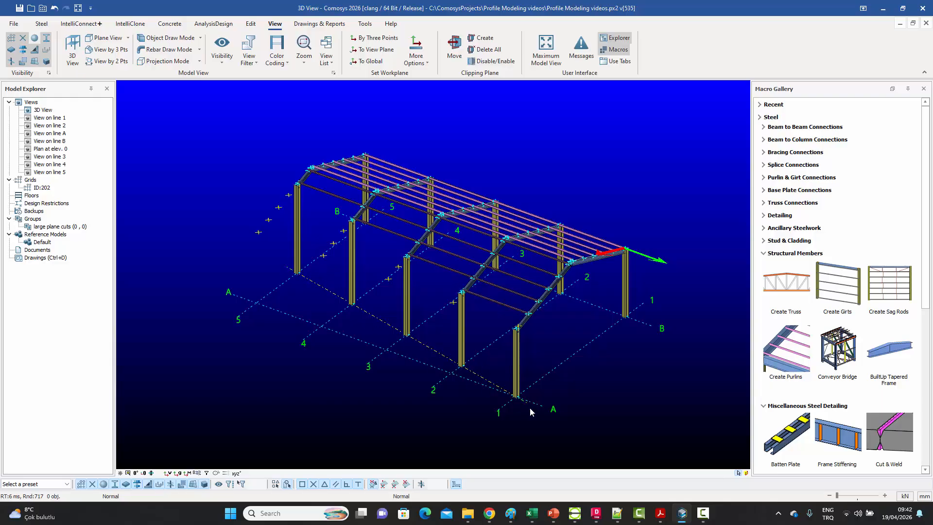
click(111, 62)
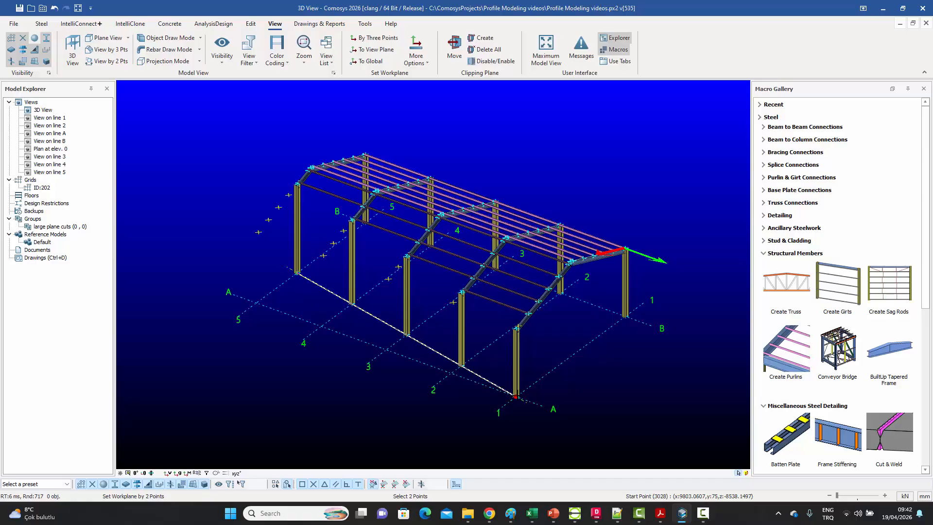
click(516, 396)
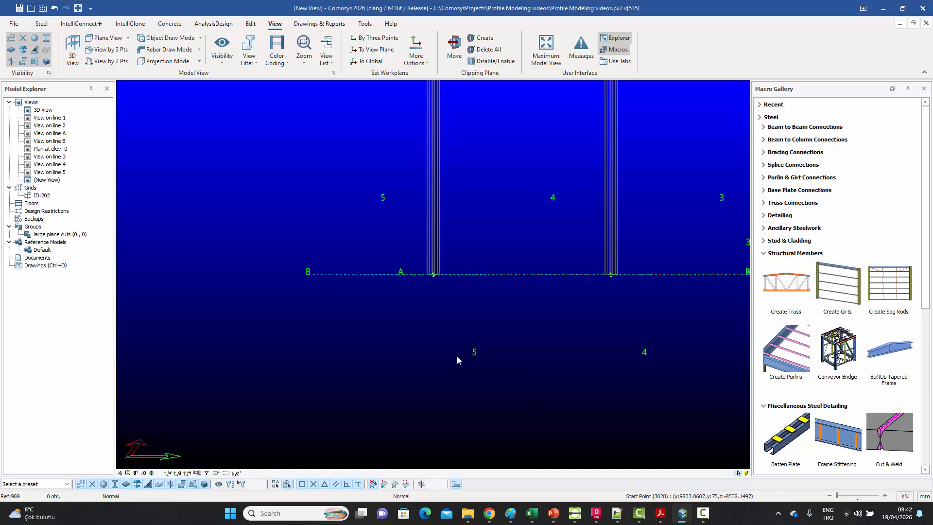
click(914, 23)
click(626, 101)
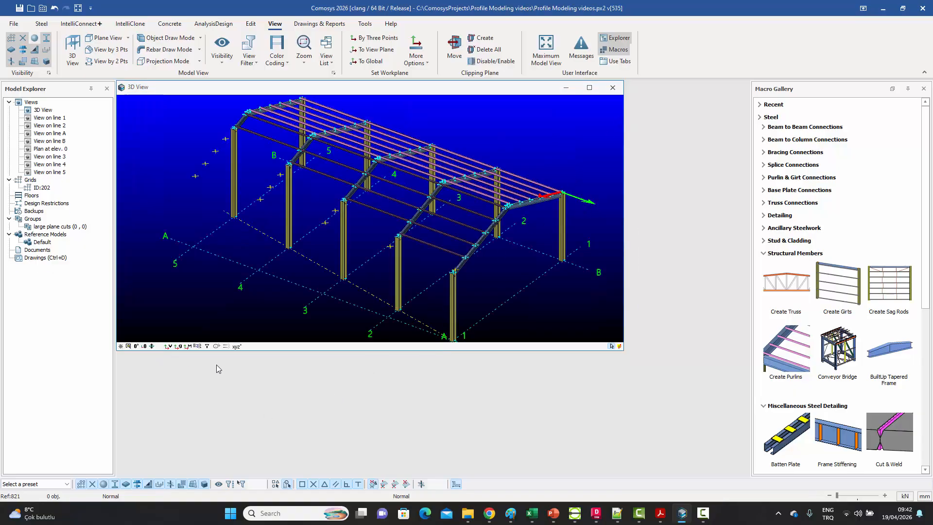
Set the workplane to global and create a maximized two-point view from the grid line 5 to the grid line 1 column base on the non-parallel side.
click(178, 346)
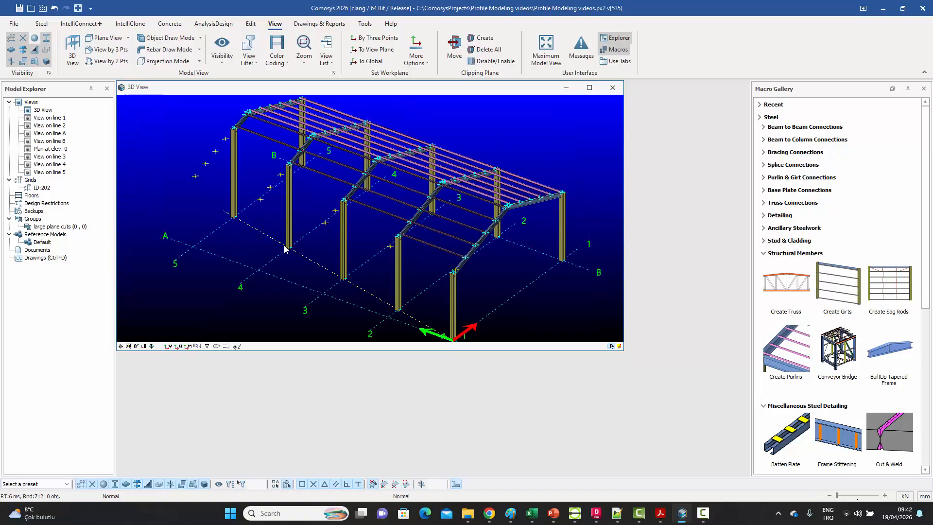
scroll(298, 243, down, 3)
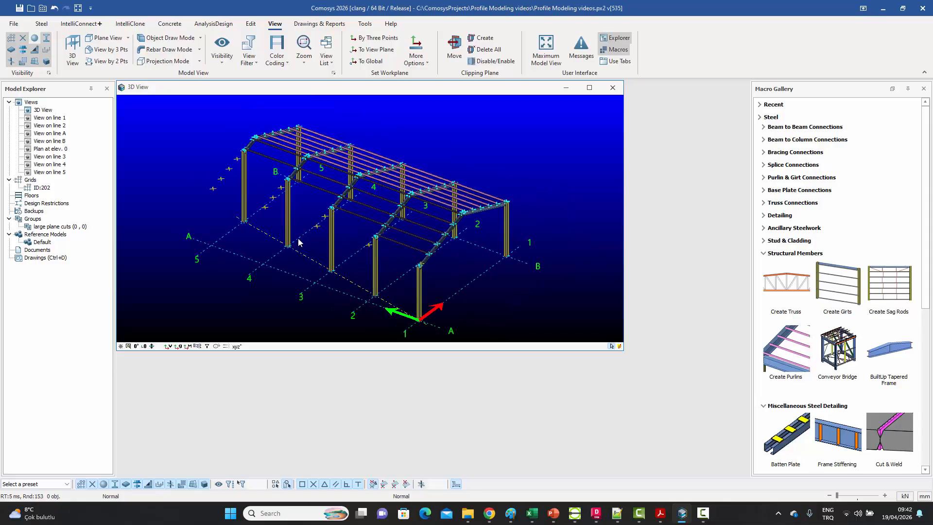
click(111, 62)
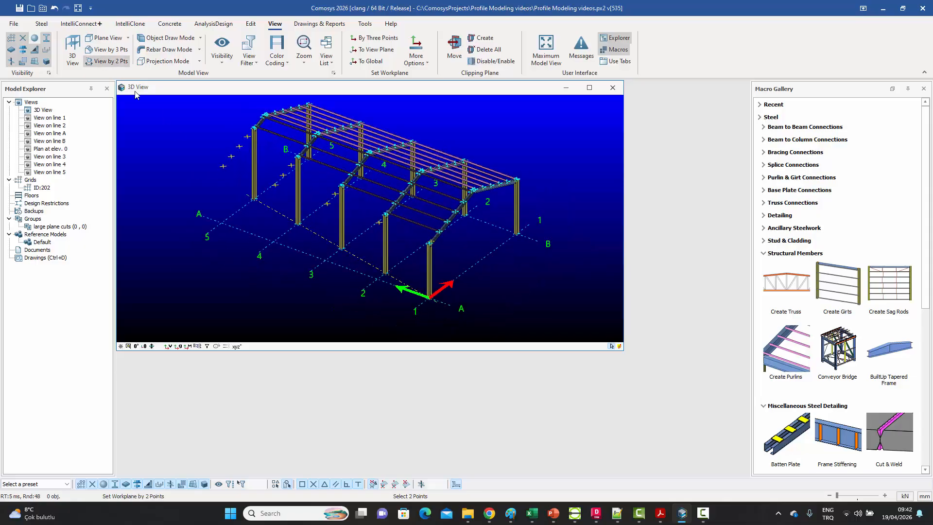
click(253, 198)
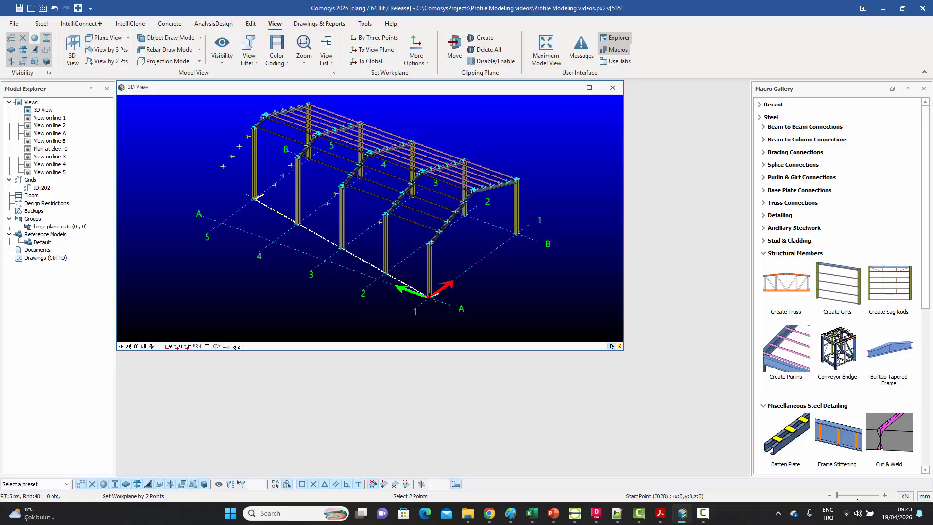
click(429, 296)
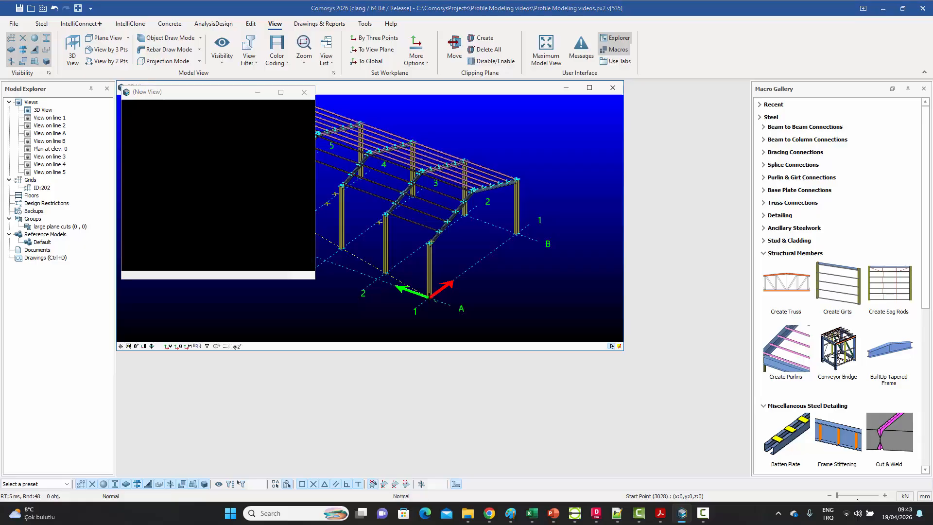
click(282, 92)
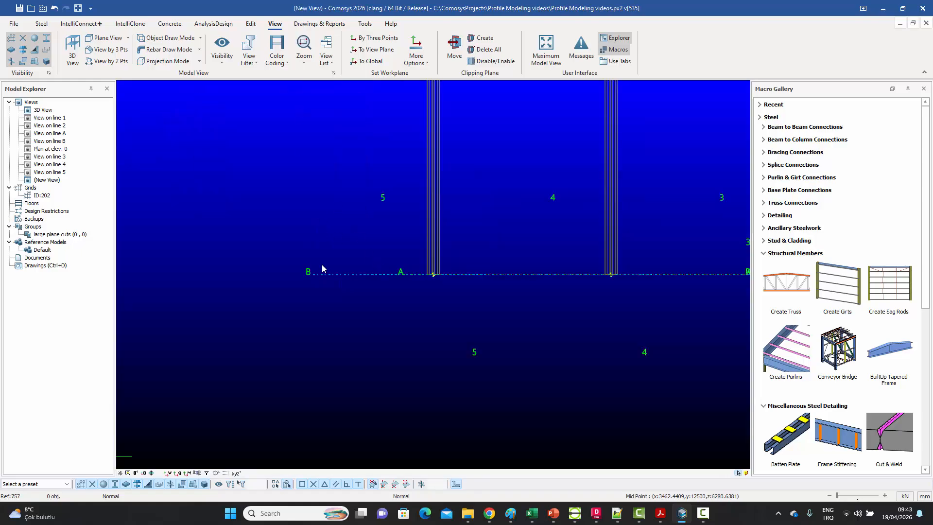
Name the new two-point view "Non parallel Facade" in its view properties.
scroll(322, 269, down, 4)
middle_drag(368, 256, 322, 294)
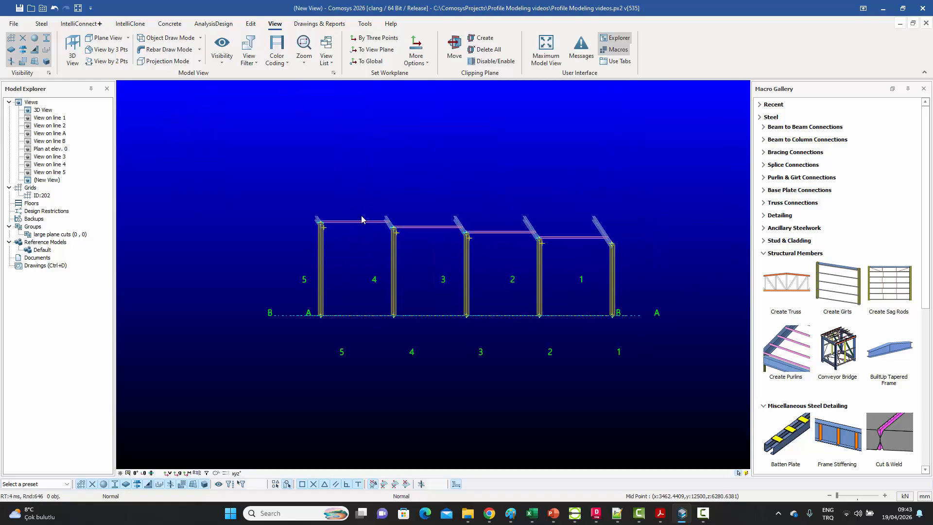
double_click(376, 175)
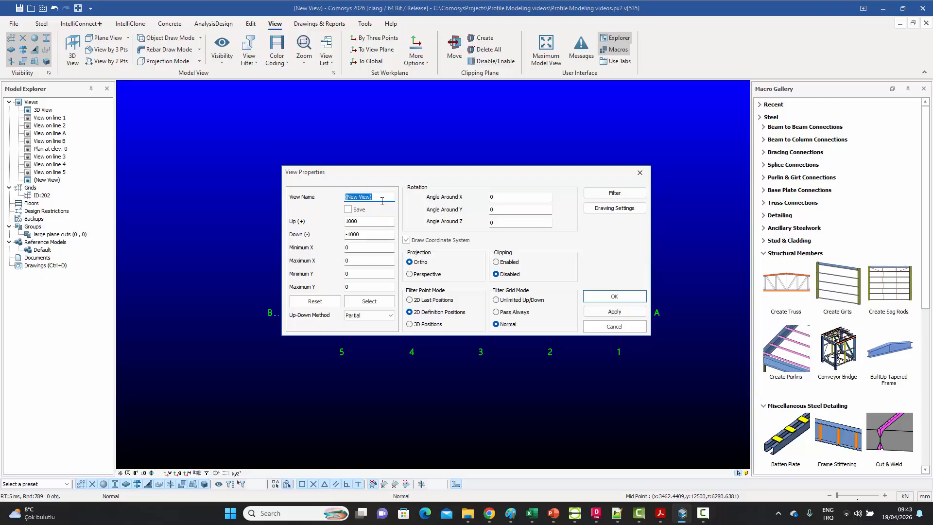
text(Non parallel Facade)
click(613, 296)
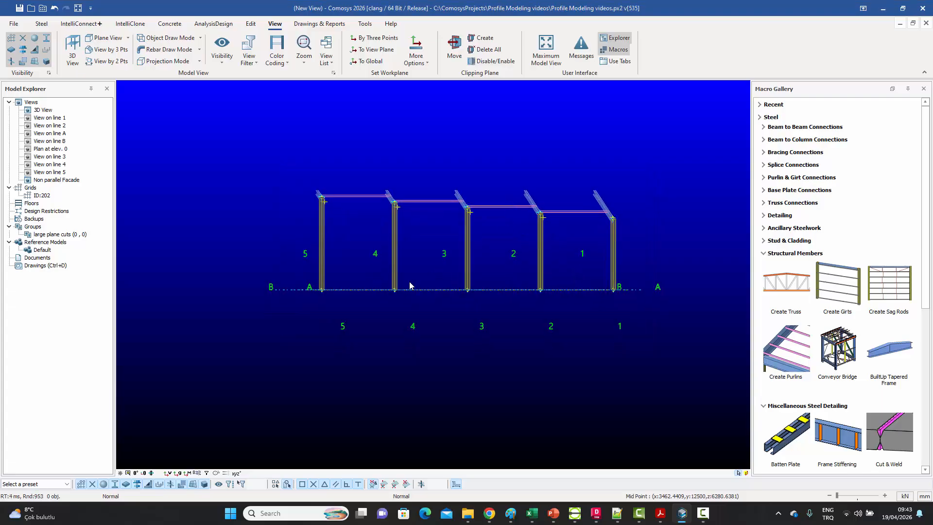
scroll(410, 286, up, 3)
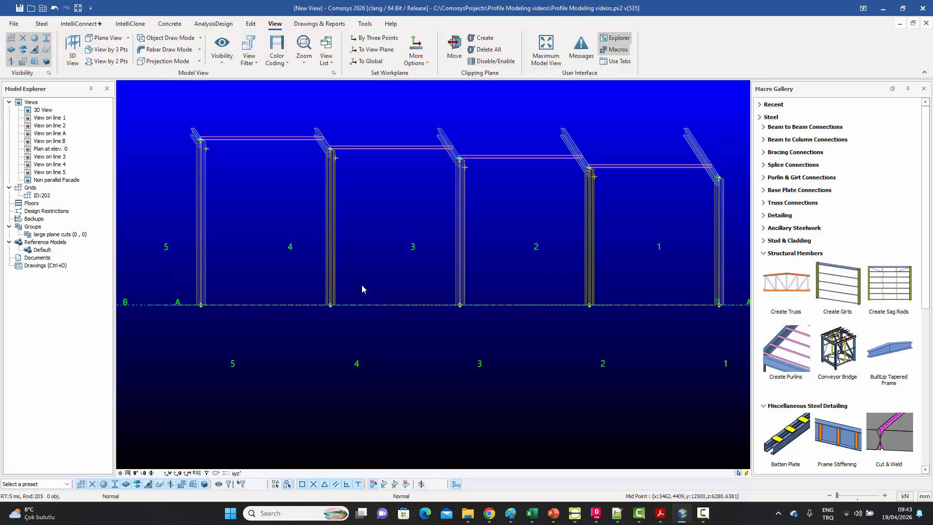
mouse_move(385, 280)
middle_down()
mouse_move(359, 289)
mouse_move(370, 287)
middle_up()
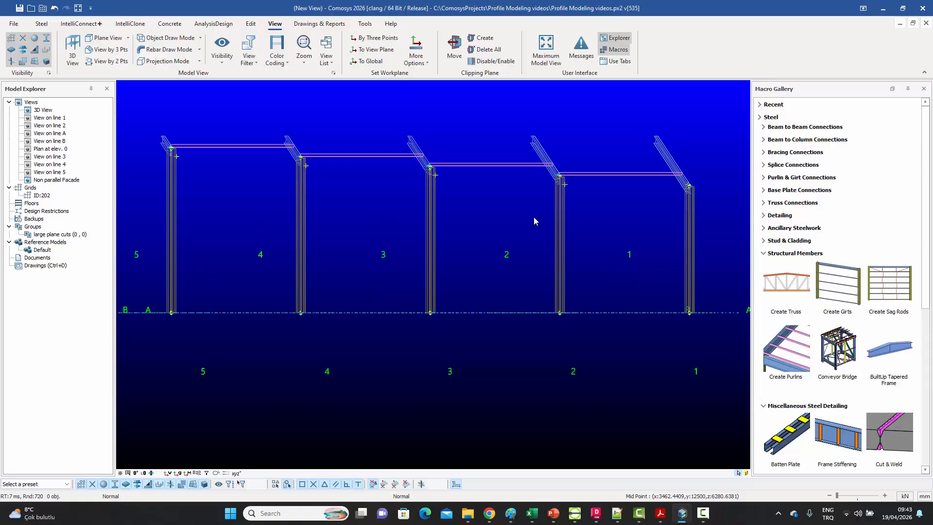
Set the workplane to the plane of the non-parallel facade view, with its origin at the grid line 5 column base.
middle_drag(511, 215, 515, 212)
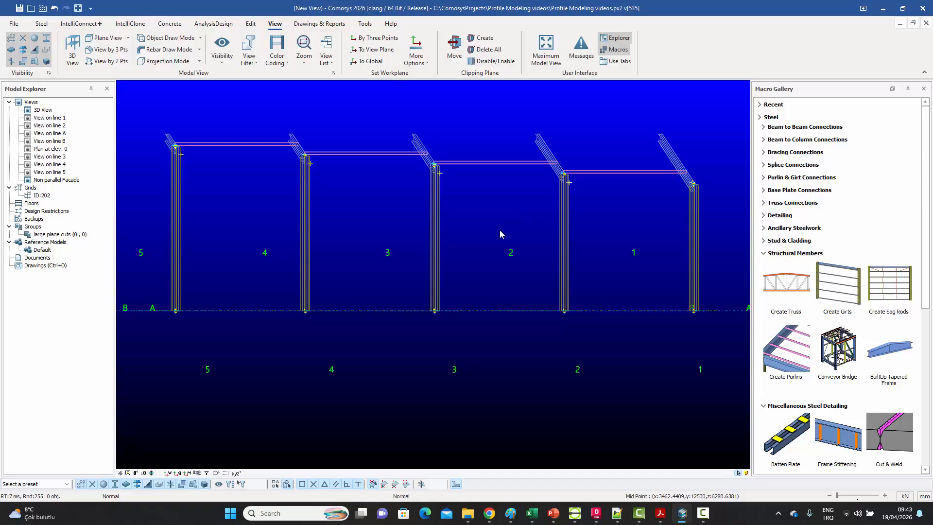
middle_drag(492, 229, 496, 226)
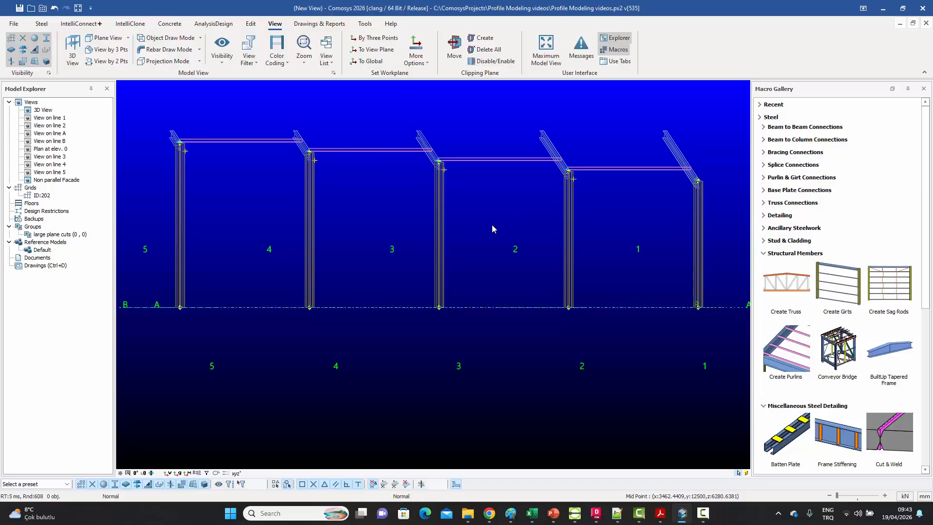
middle_drag(489, 233, 504, 233)
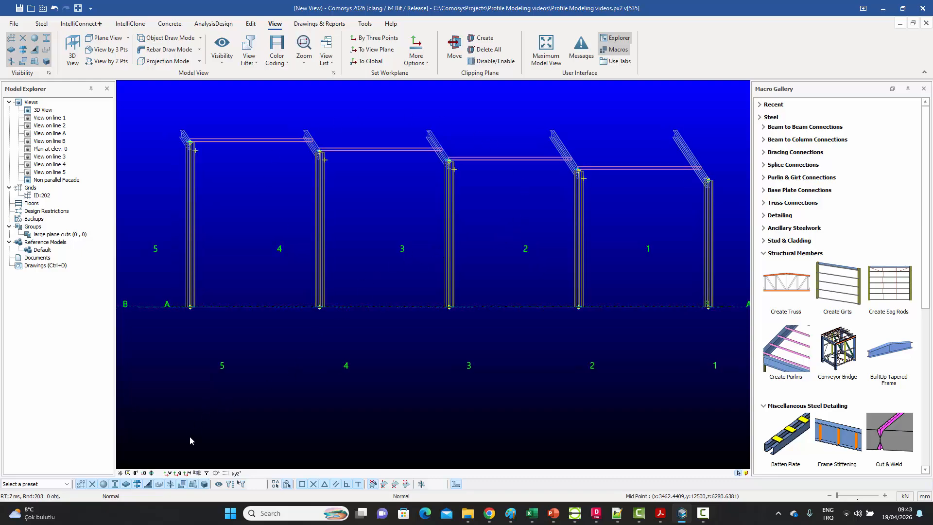
click(167, 473)
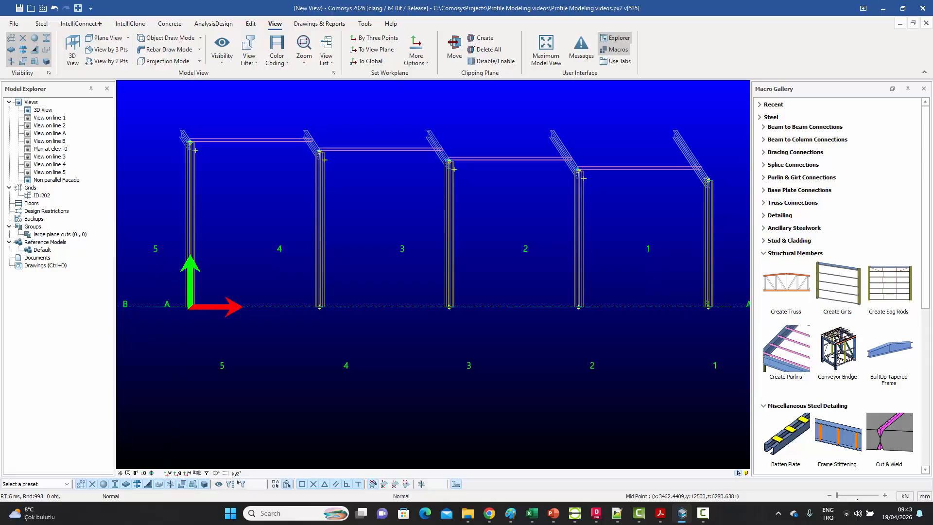
middle_drag(295, 297, 298, 316)
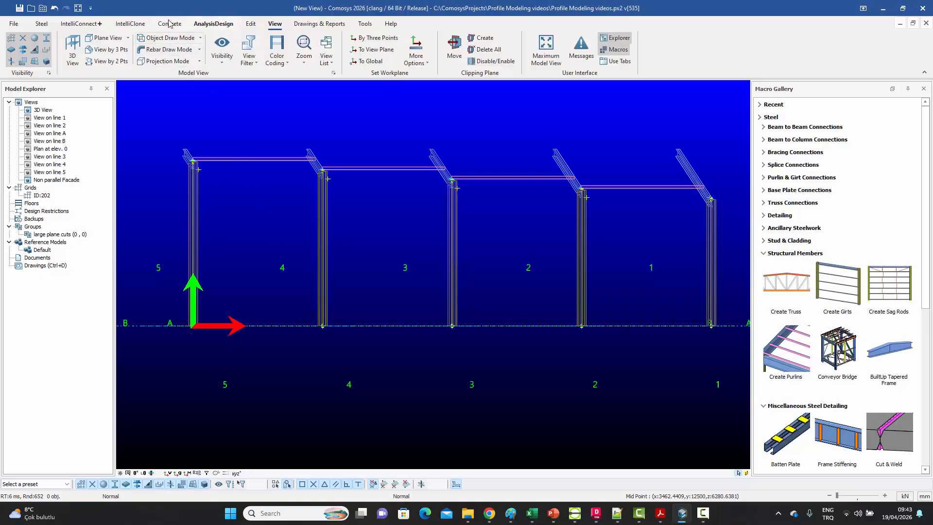
Place a girt along the base line from the grid line 5 column base to the grid line 4 column base.
click(40, 24)
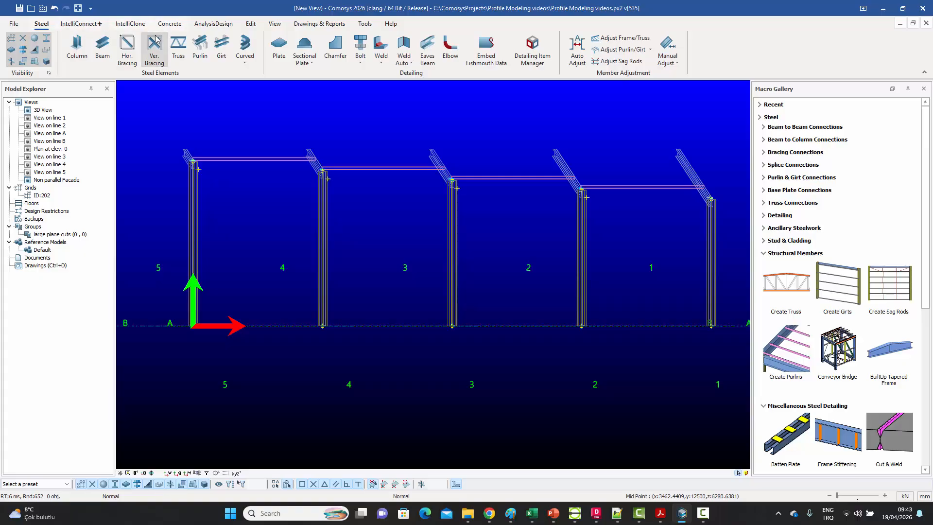
click(222, 53)
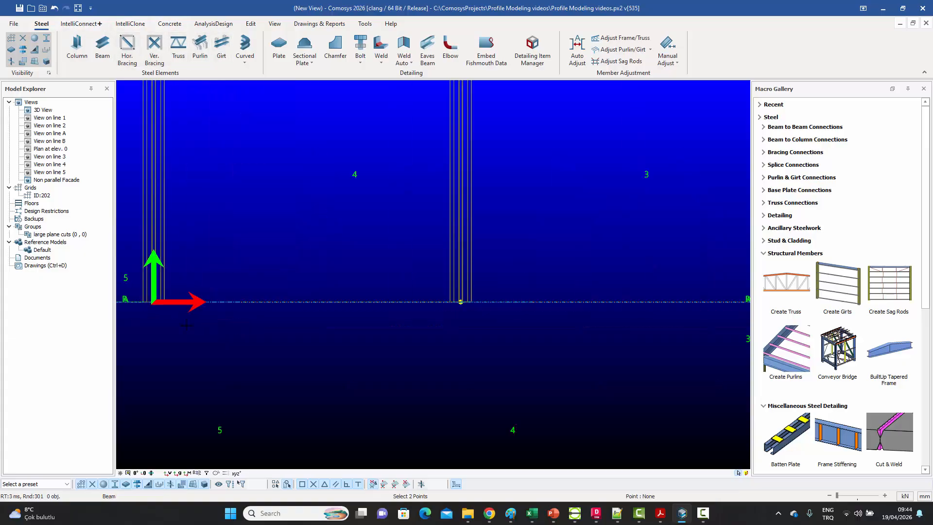
scroll(153, 302, up, 3)
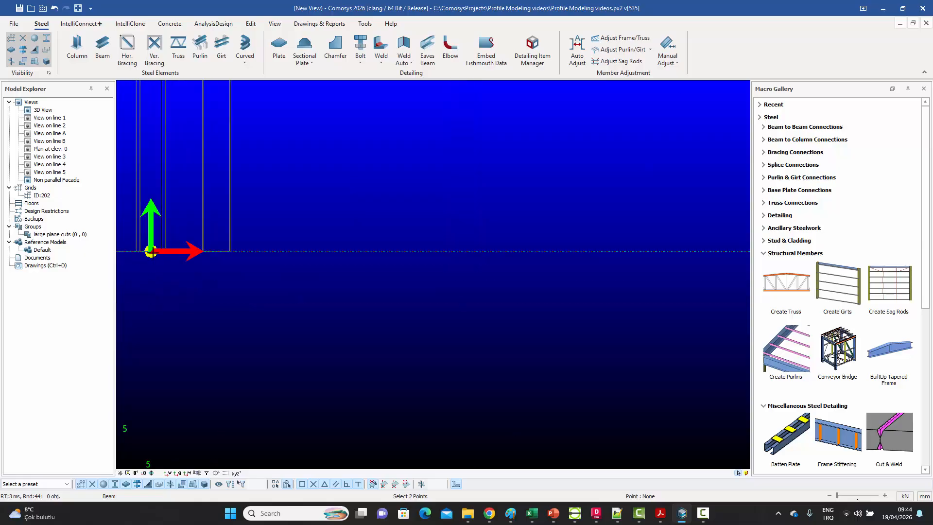
click(151, 251)
scroll(178, 292, down, 3)
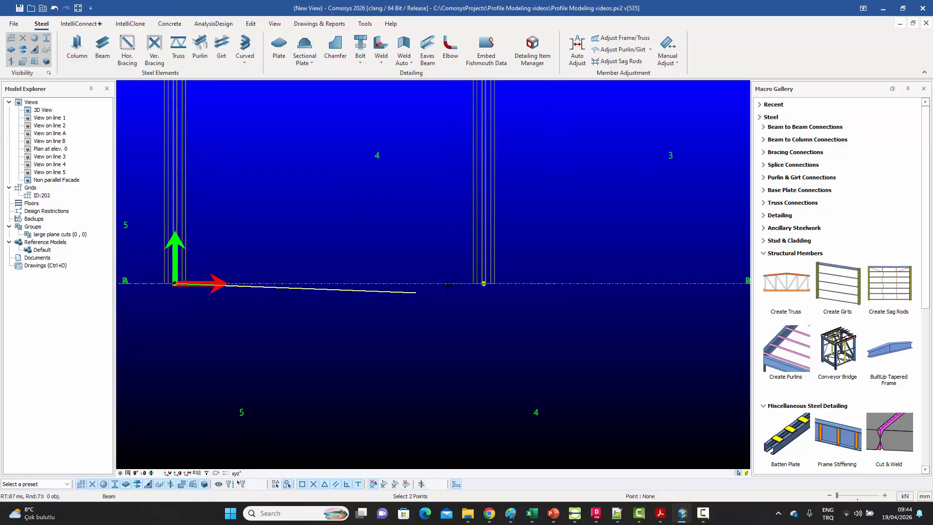
scroll(488, 281, up, 4)
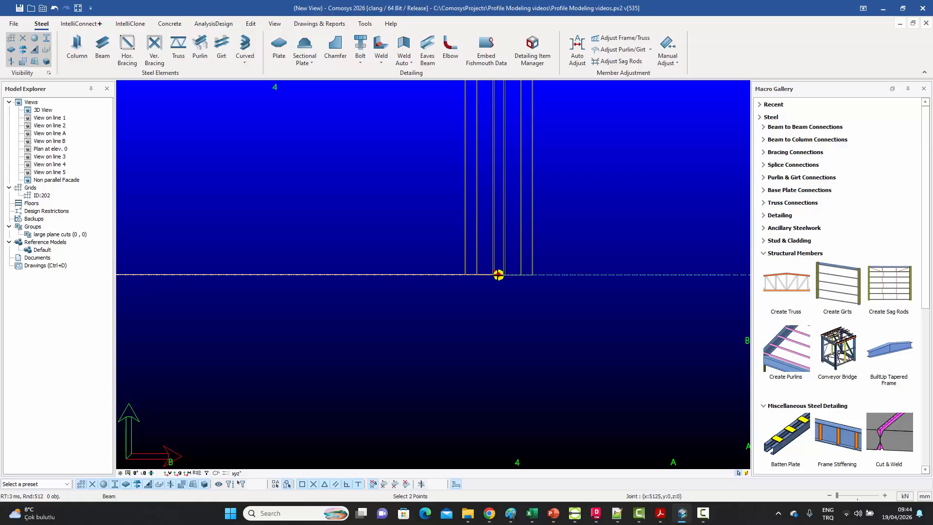
click(498, 275)
right_click(365, 211)
click(378, 219)
scroll(367, 246, down, 4)
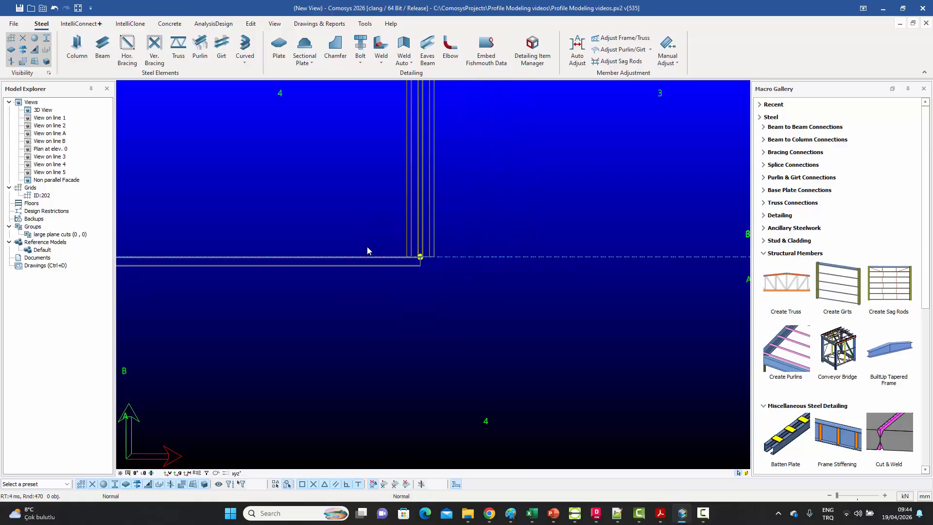
Close the Non parallel Facade view and bring up the new girt's grid line 5 end in the 3D View.
click(913, 23)
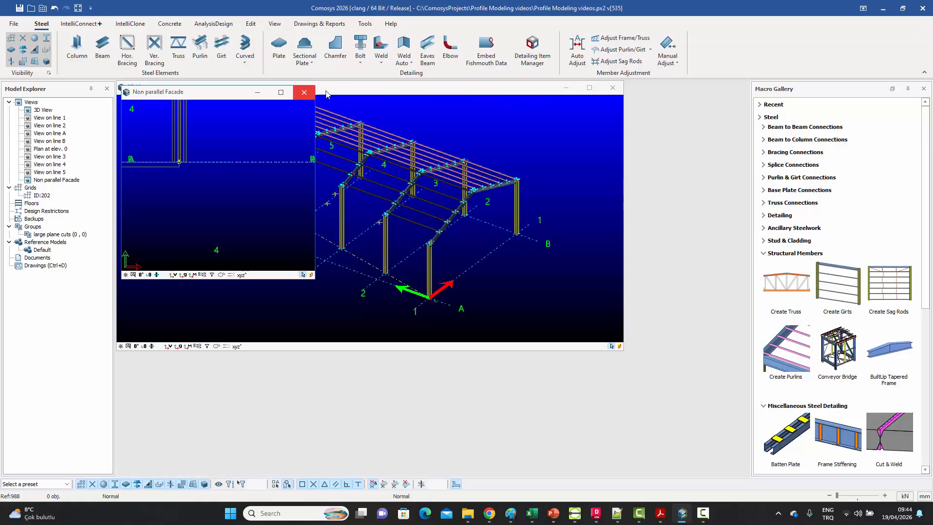
click(305, 92)
scroll(280, 199, up, 6)
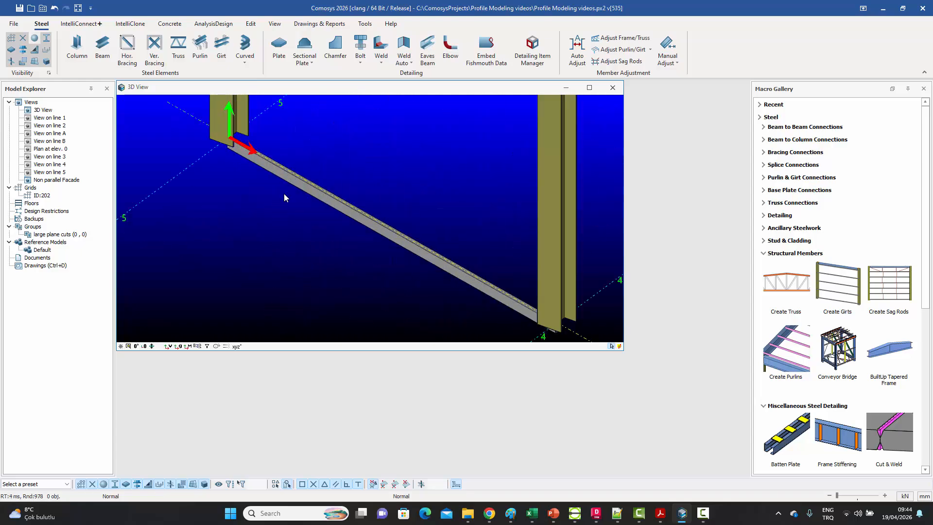
scroll(286, 204, up, 6)
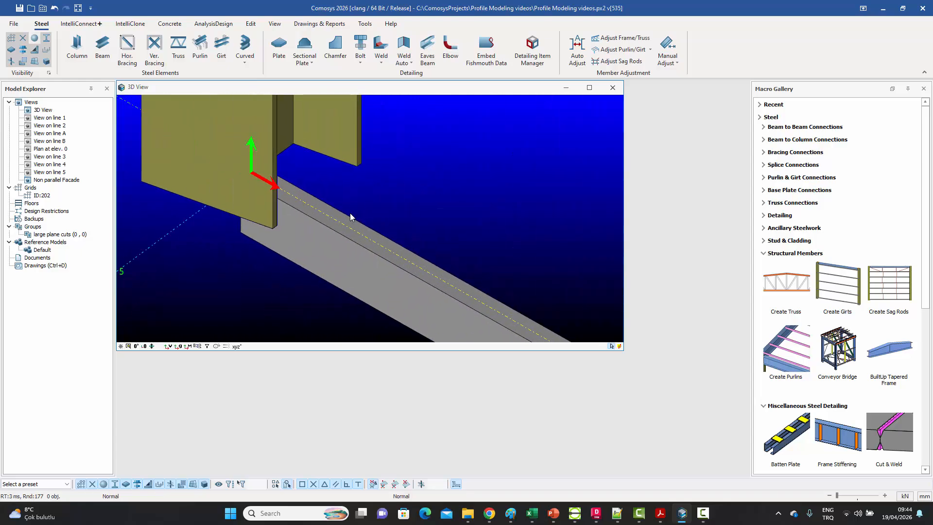
Rotate the new girt about its axis until its web lies flat on top with the flanges pointing down.
click(315, 261)
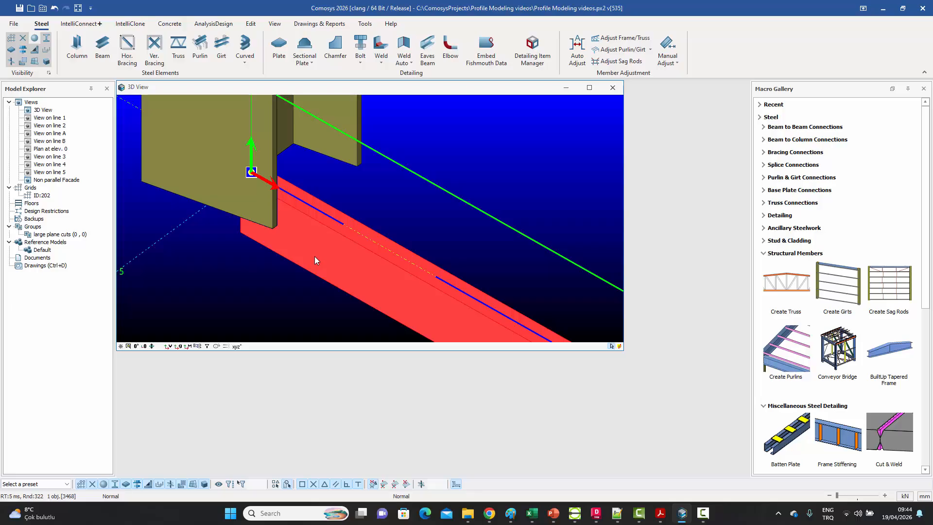
key(space)
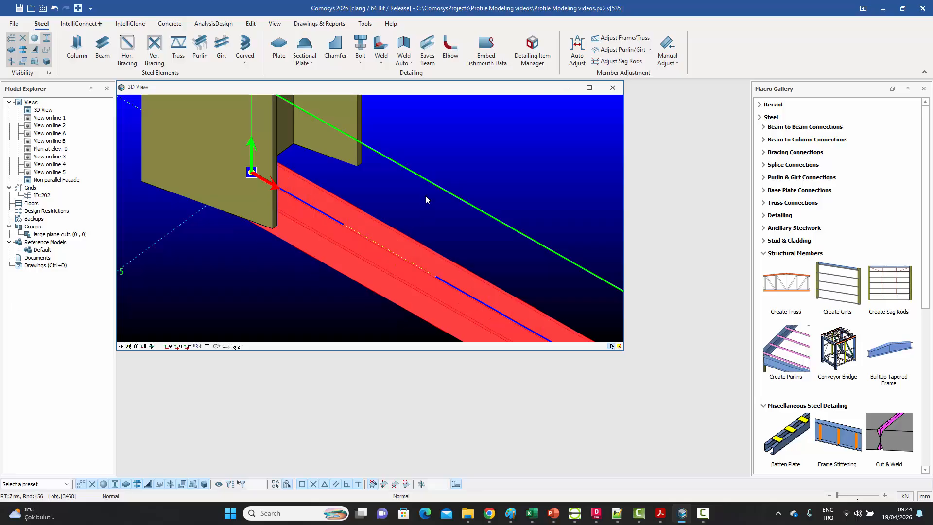
click(426, 197)
click(316, 255)
key(space)
key(space)
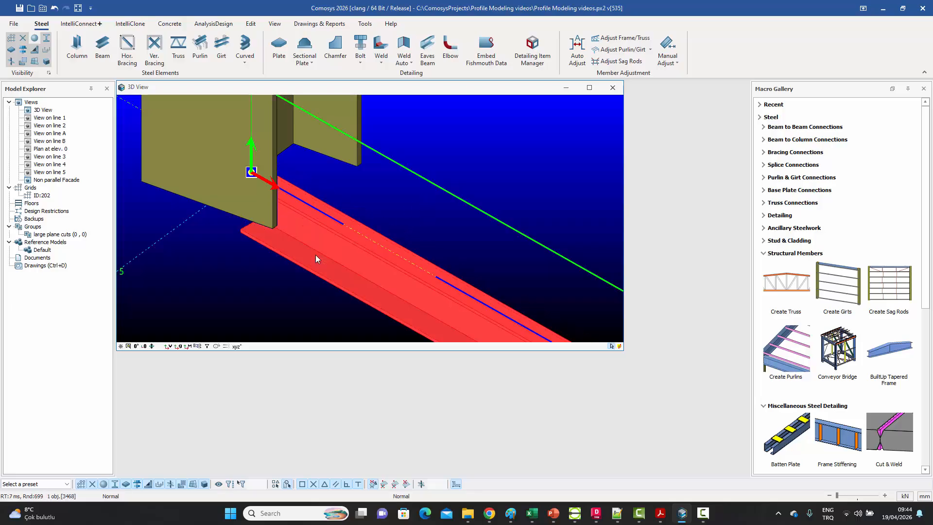
click(374, 201)
scroll(368, 200, down, 2)
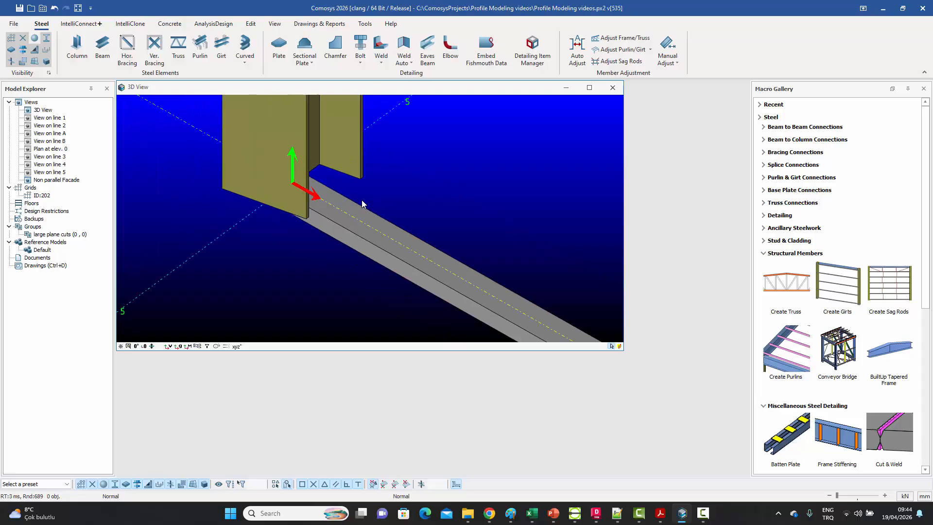
middle_drag(365, 203, 345, 200)
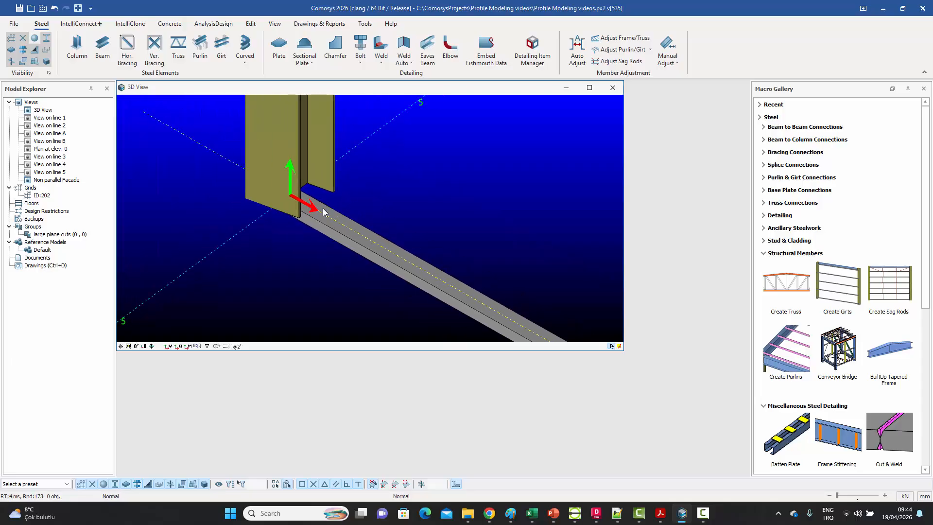
Set the 3D View's origin of interest to the girt's start point at the grid line 5 column base.
click(324, 234)
scroll(314, 224, up, 1)
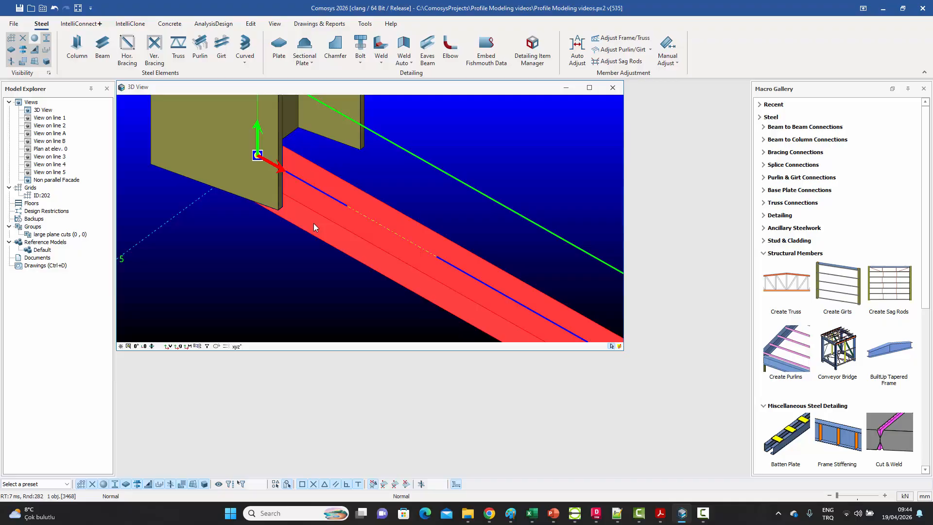
scroll(219, 193, down, 3)
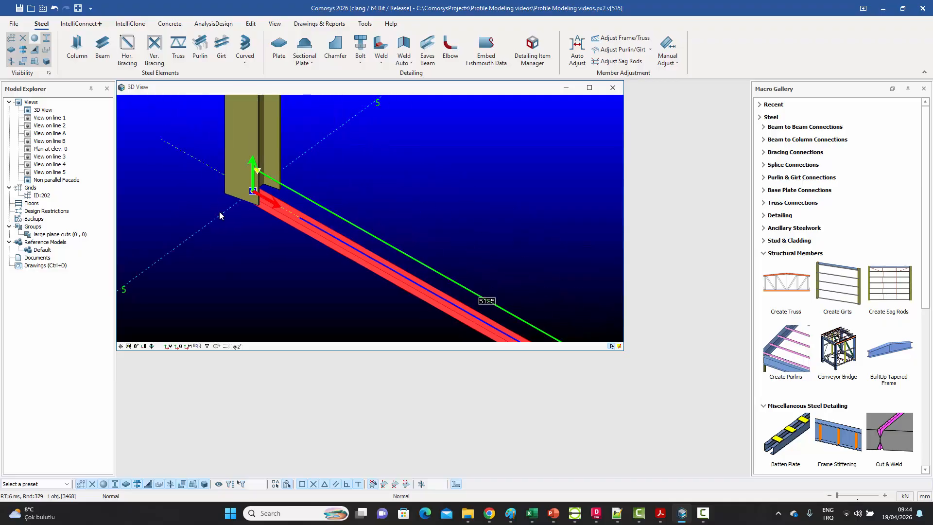
right_click(219, 211)
click(263, 247)
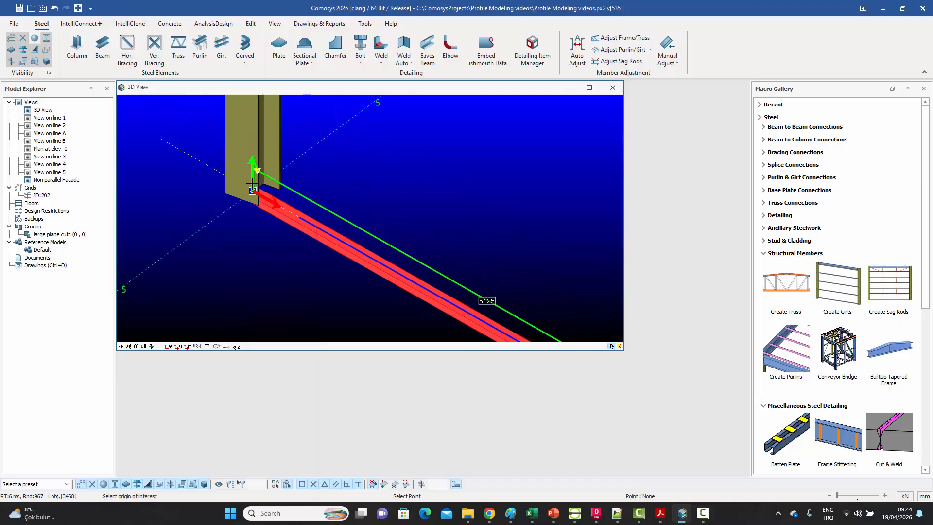
click(252, 191)
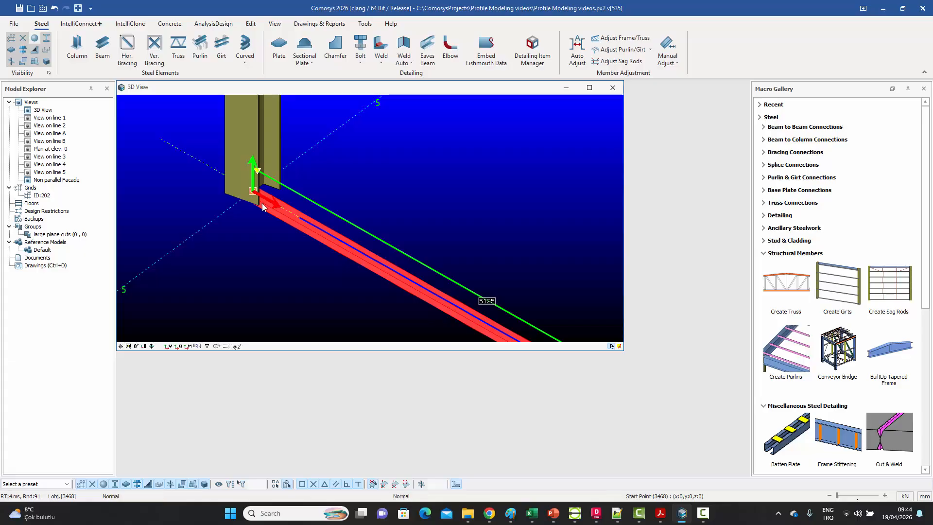
middle_drag(263, 205, 244, 206)
key(Escape)
Shift the girt's alignment sideways so the profile lies entirely on the outer side of its axis.
scroll(262, 194, up, 3)
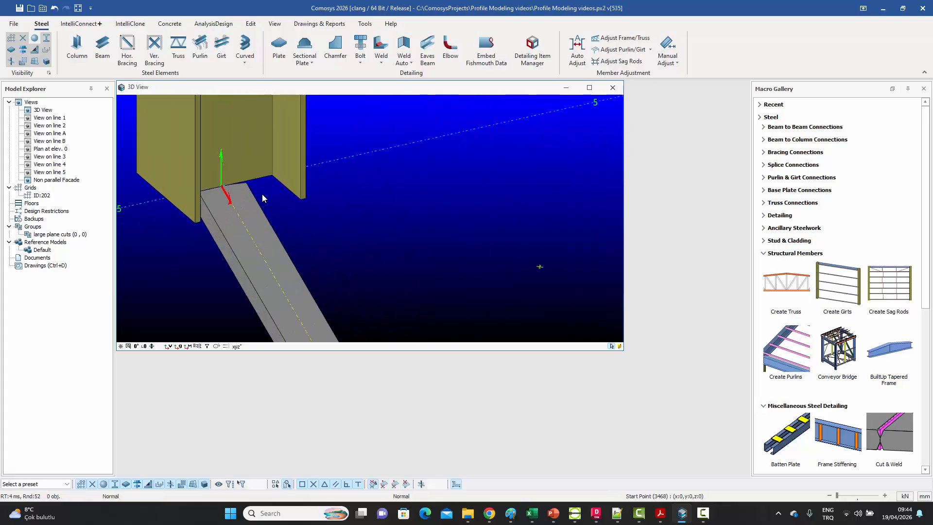
click(264, 194)
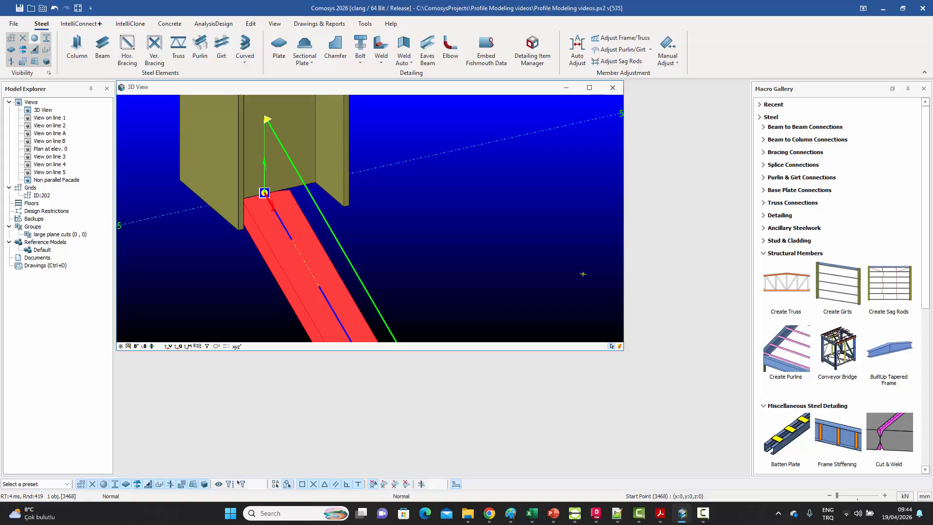
key(Right)
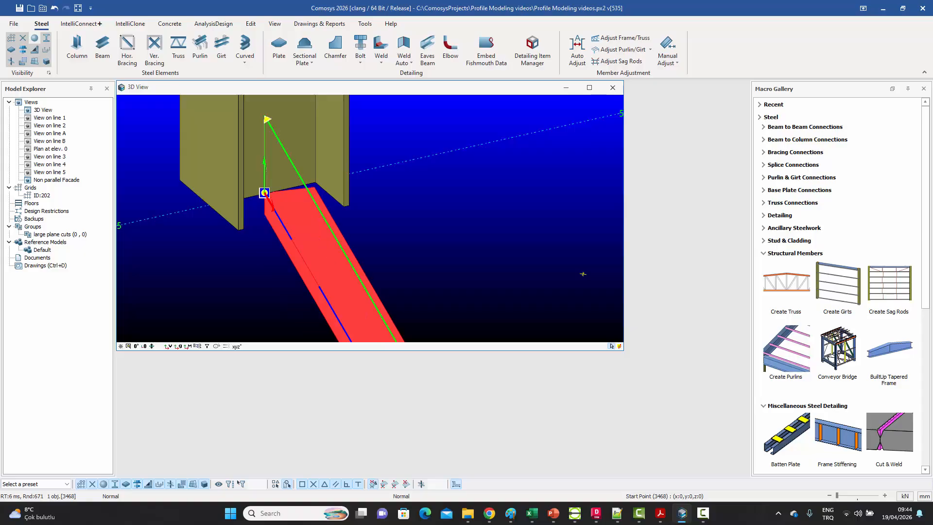
key(Left)
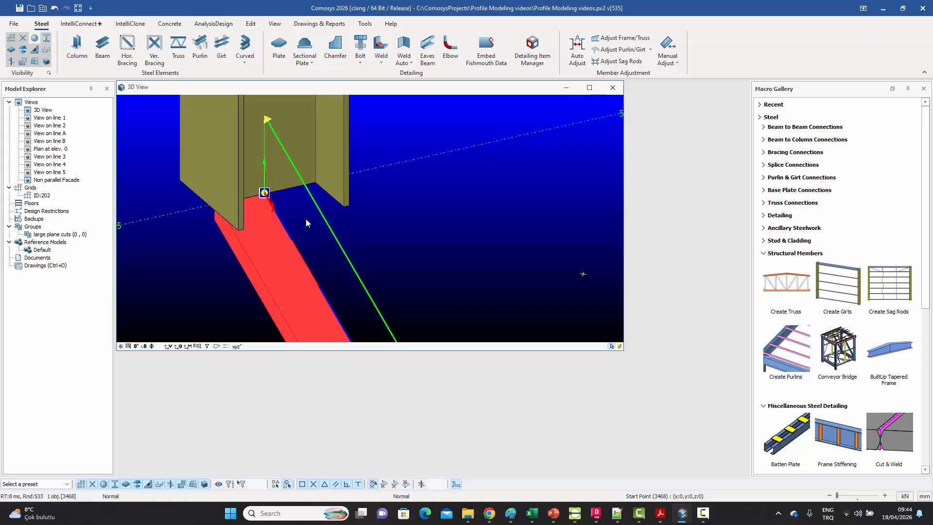
scroll(272, 200, up, 2)
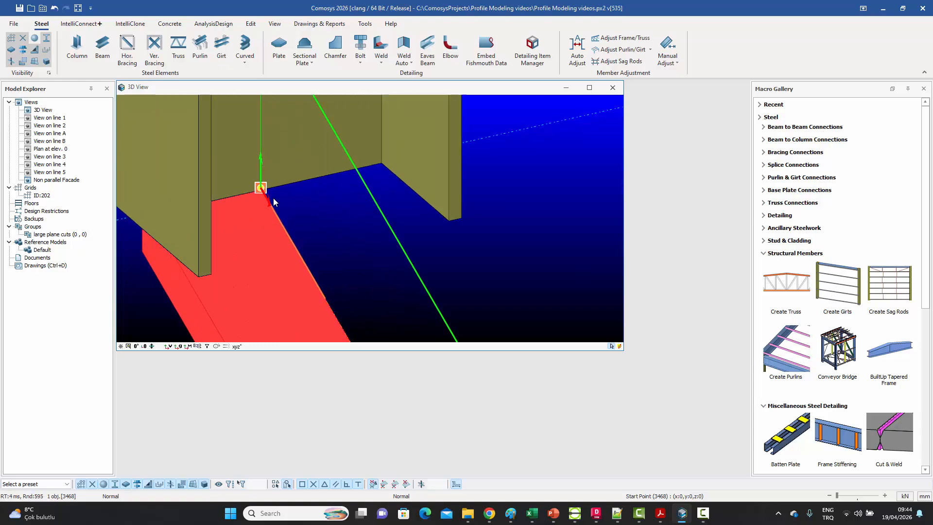
scroll(277, 210, down, 4)
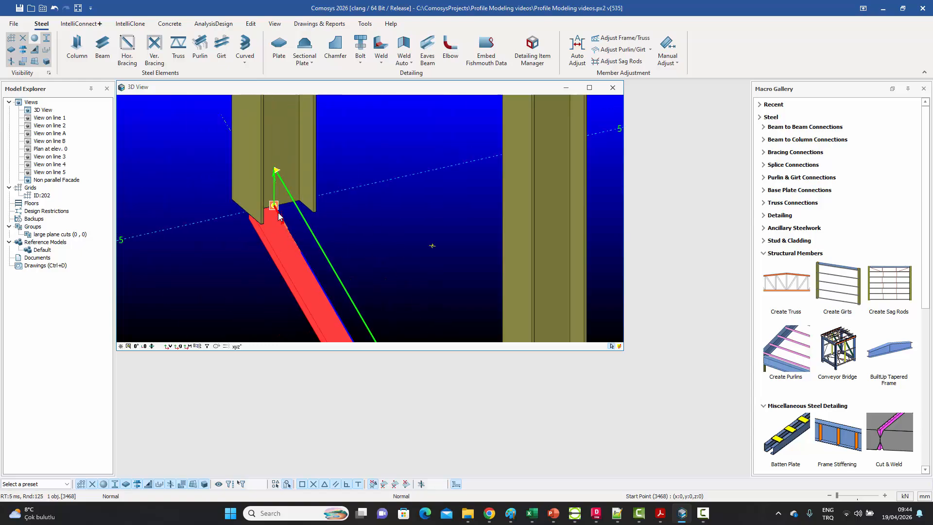
scroll(279, 213, down, 4)
middle_drag(285, 241, 303, 256)
scroll(304, 256, up, 2)
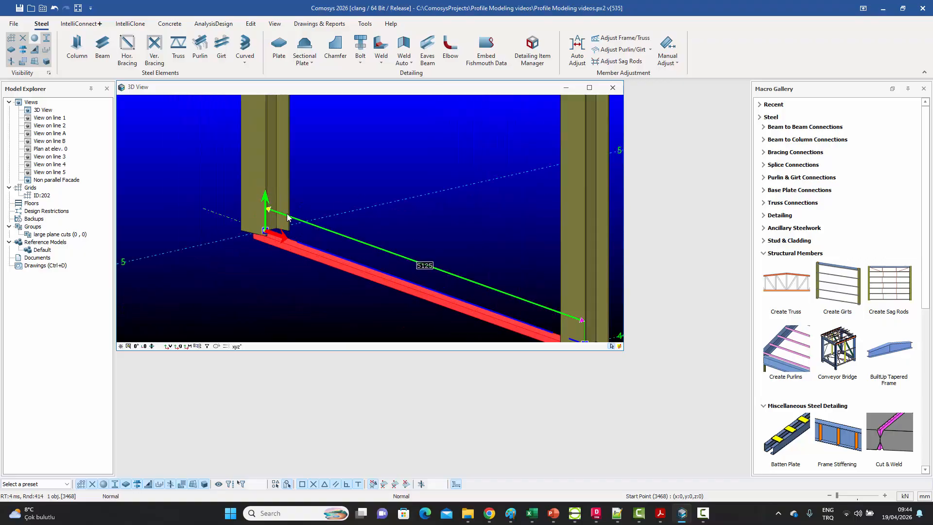
scroll(272, 232, up, 4)
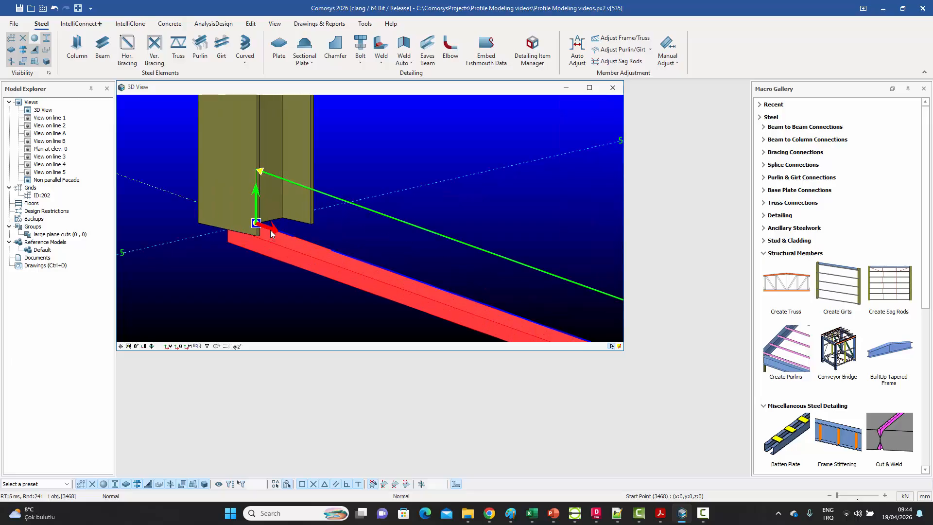
Switch the 3D View to a top view and bring up the girt's end at the grid line 5 column.
click(137, 346)
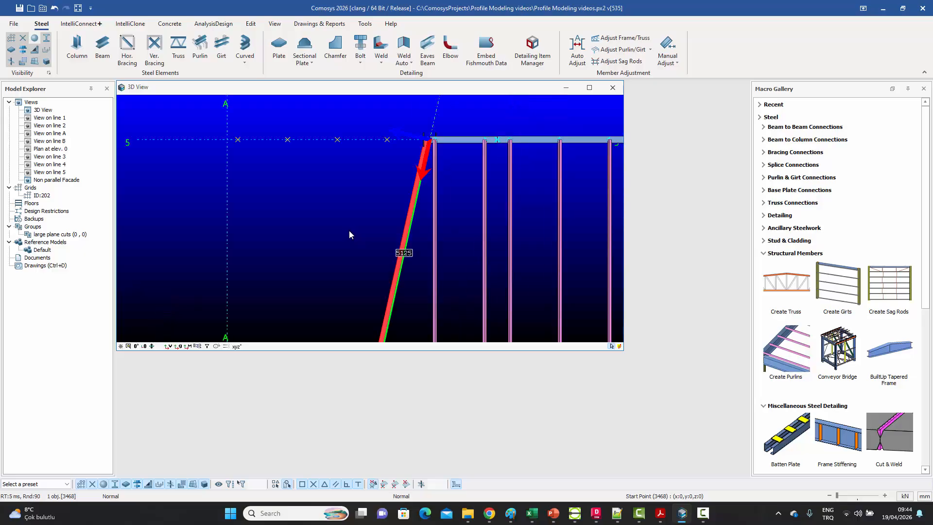
scroll(396, 181, up, 6)
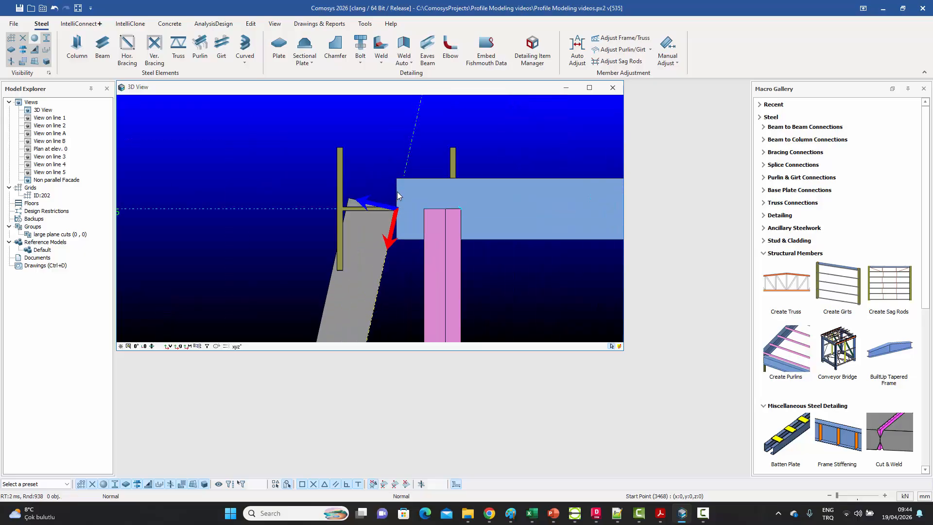
scroll(440, 168, down, 3)
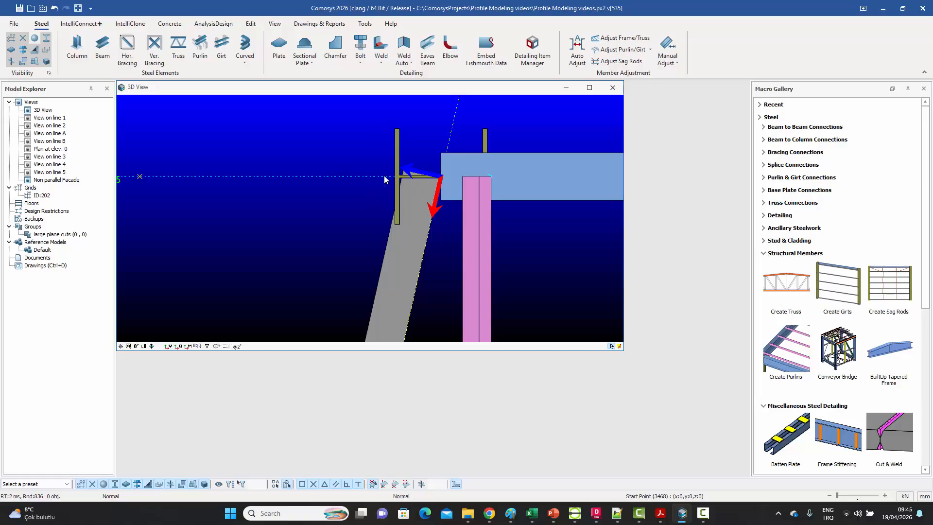
Try an in-plane offset of 122 mm on the UNP120 girt with its alignment kept at Right.
double_click(411, 194)
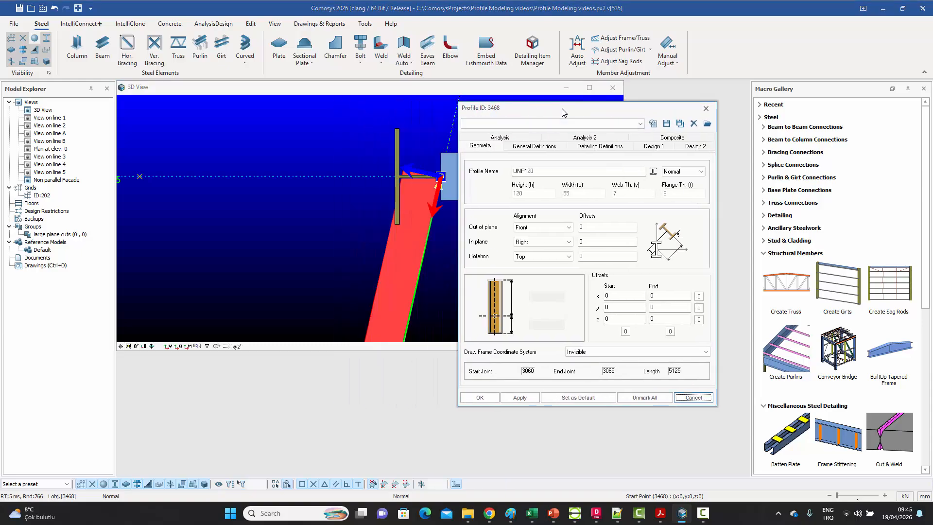
double_click(588, 242)
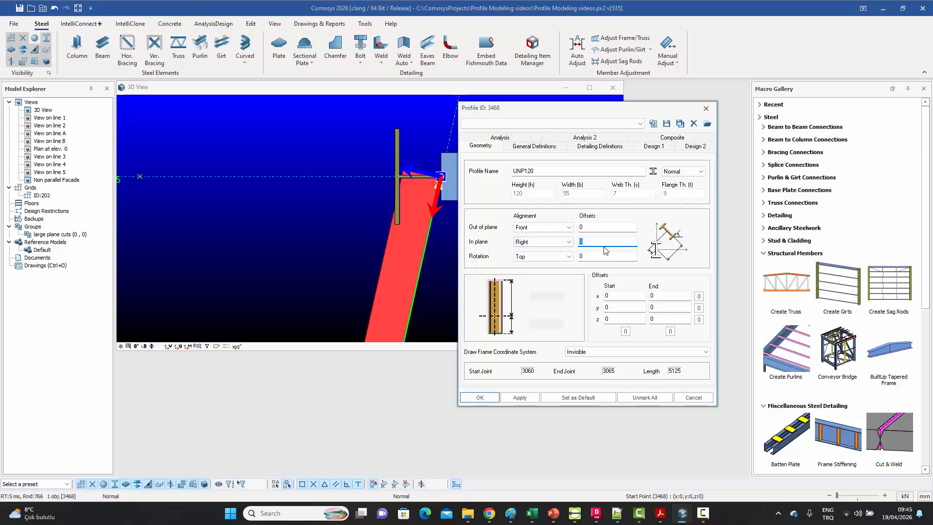
text(122)
click(519, 397)
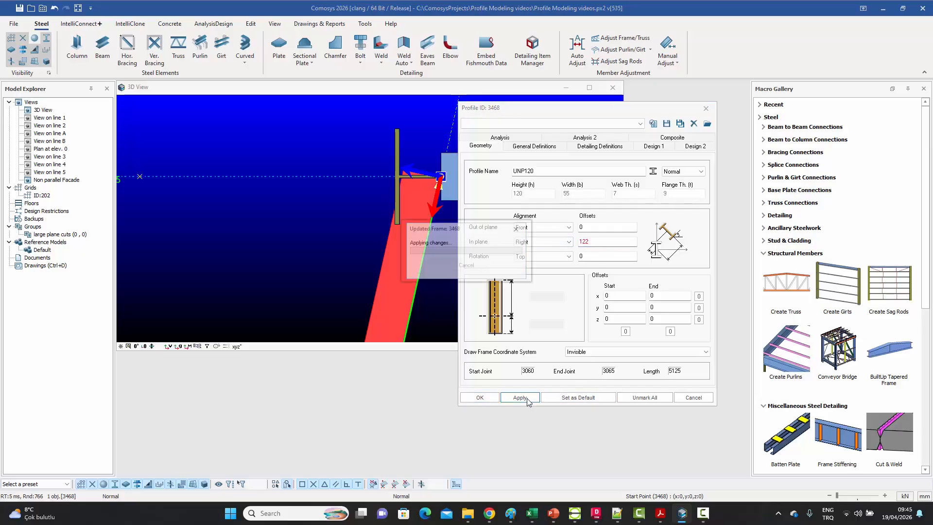
Reset the girt's in-plane offset to 0 and try an out-of-plane offset of 100 mm.
drag(596, 242, 534, 244)
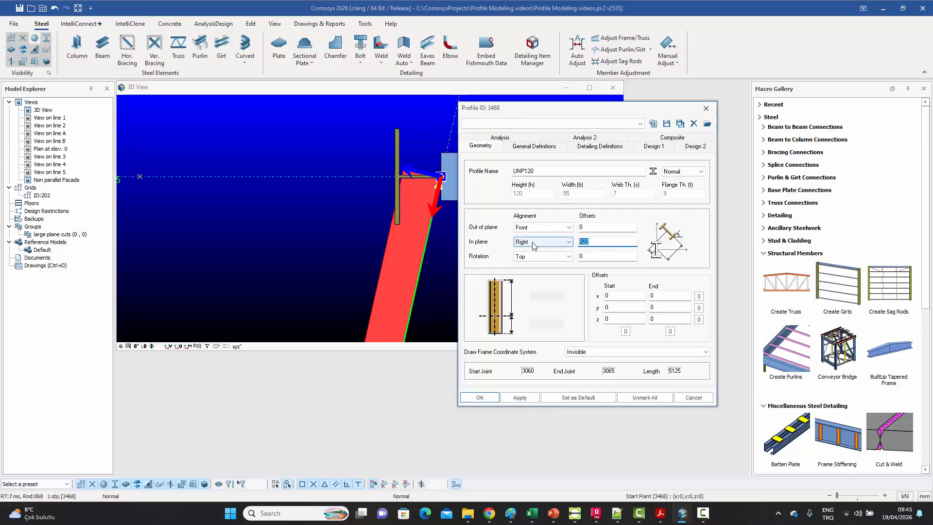
text(0)
drag(587, 227, 578, 232)
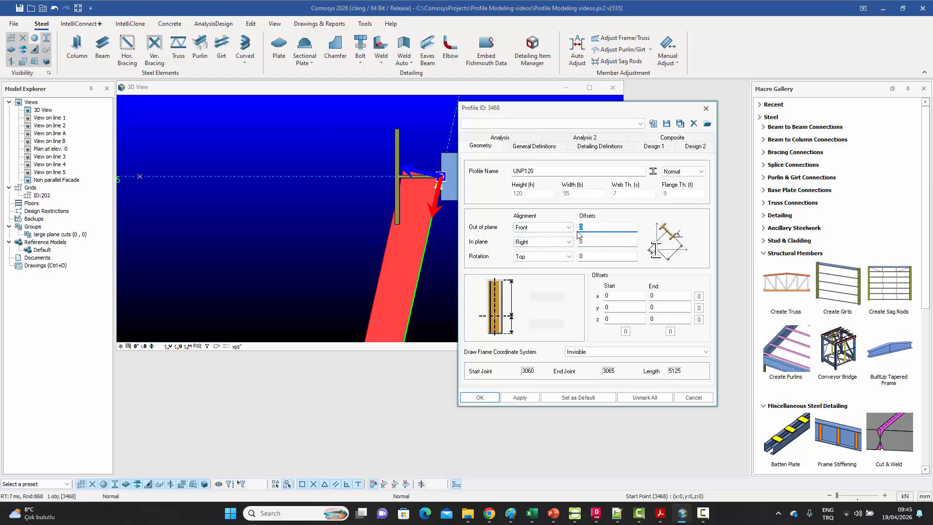
text(100)
click(519, 397)
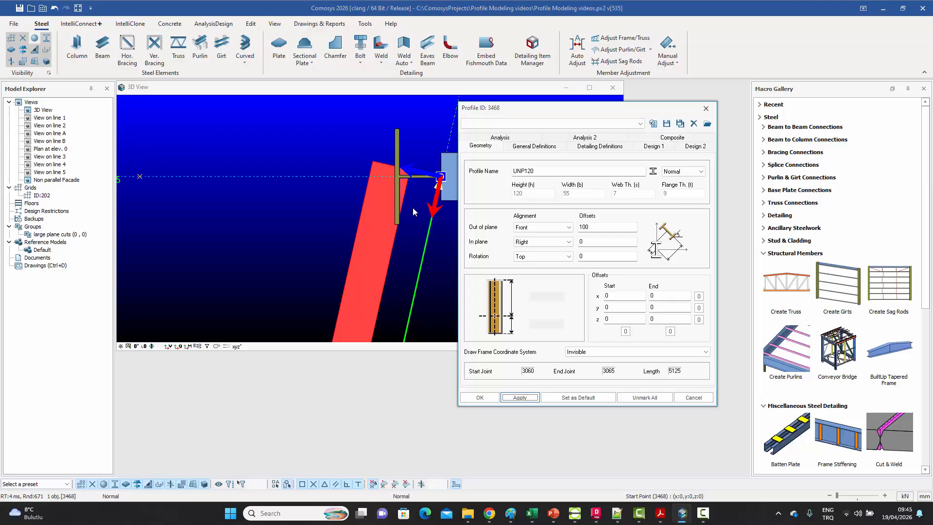
middle_drag(412, 208, 364, 206)
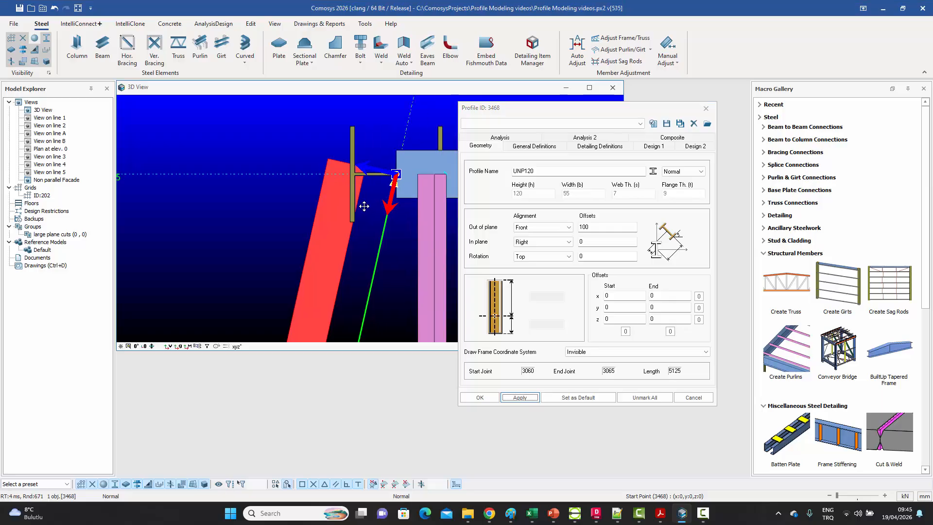
Set the girt's out-of-plane offset to 175 mm and accept the profile properties.
double_click(584, 227)
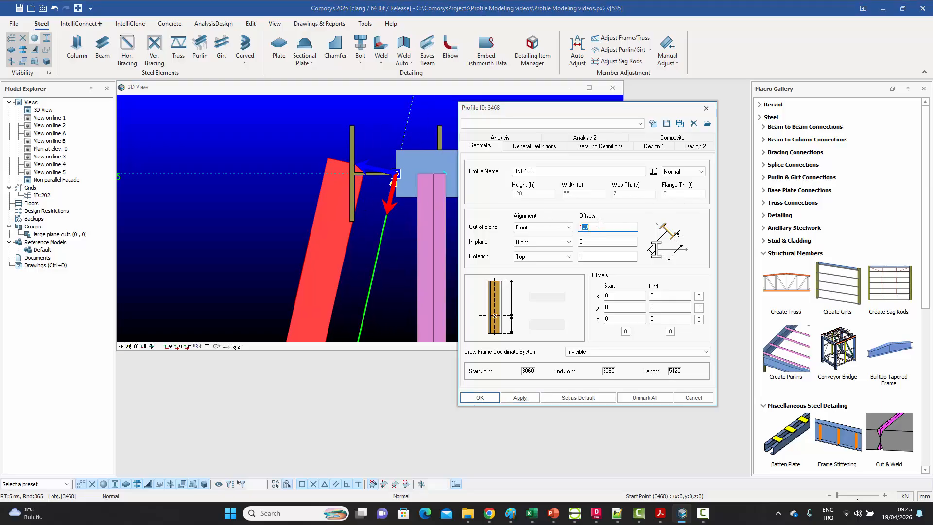
text(175)
click(519, 397)
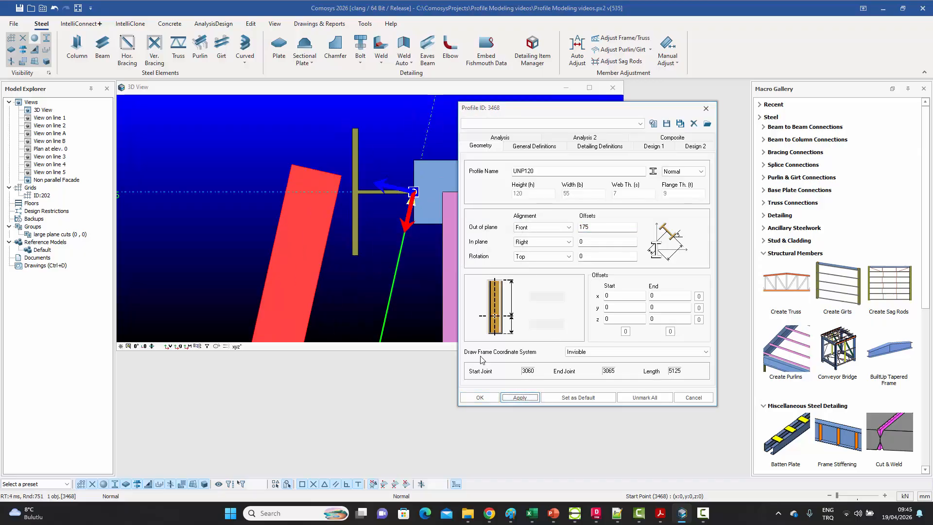
click(489, 398)
Examine the clearance between the offset girt and the column flanges at its grid line 4 and grid line 5 ends.
scroll(378, 253, up, 5)
scroll(379, 248, up, 1)
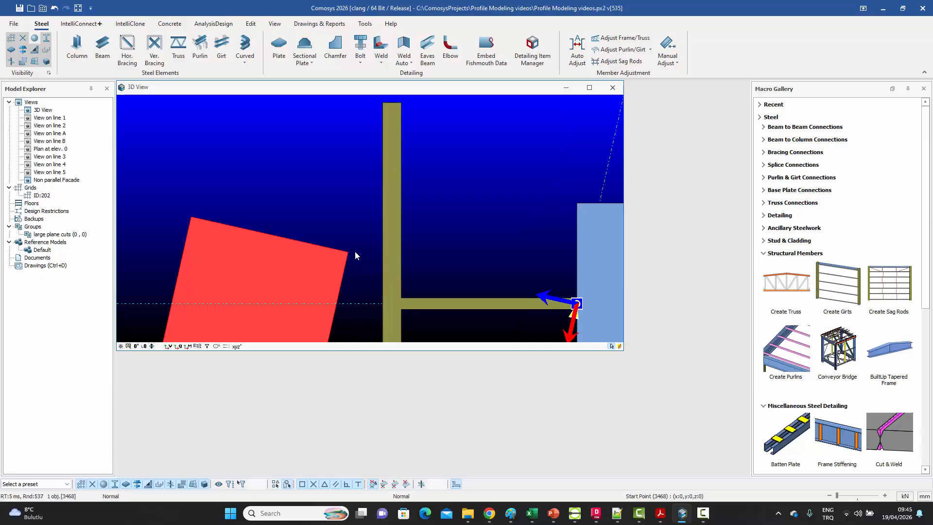
scroll(389, 189, down, 10)
middle_drag(374, 300, 410, 194)
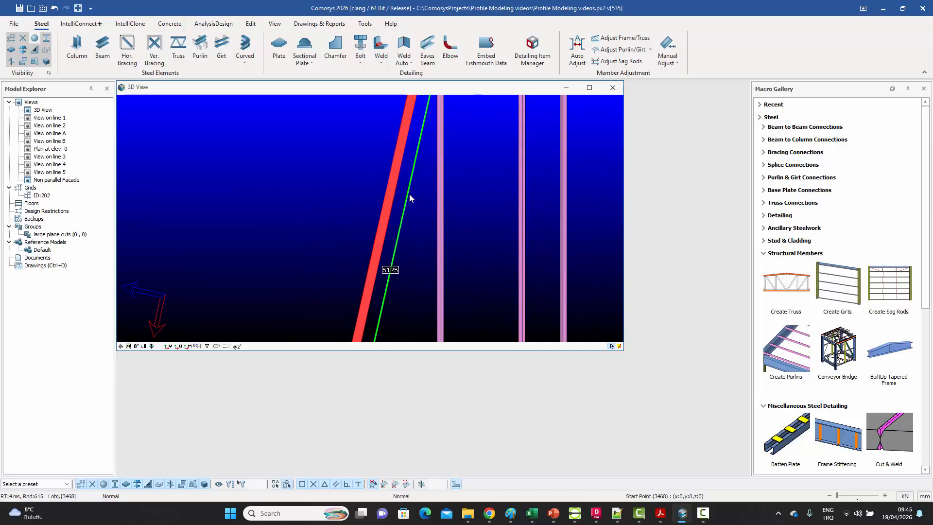
middle_drag(413, 272, 456, 149)
middle_drag(429, 286, 406, 212)
scroll(402, 217, up, 6)
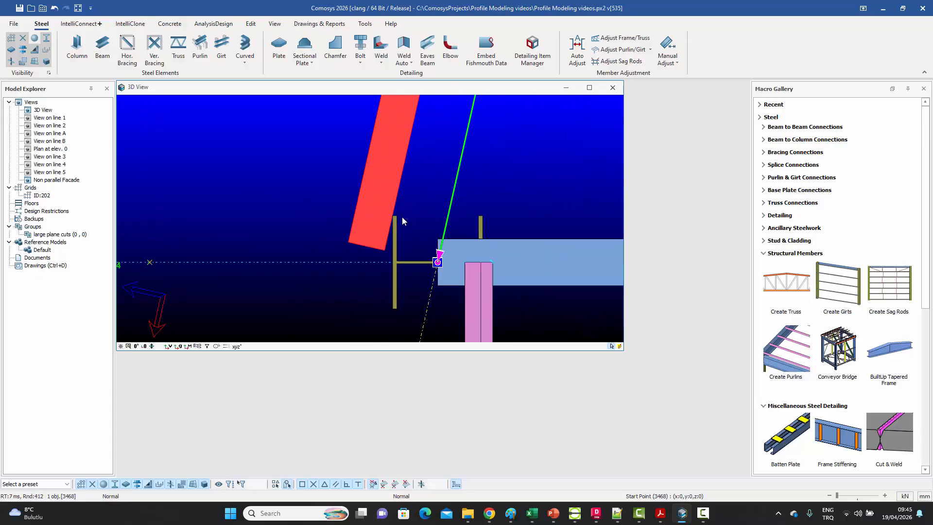
scroll(384, 202, up, 3)
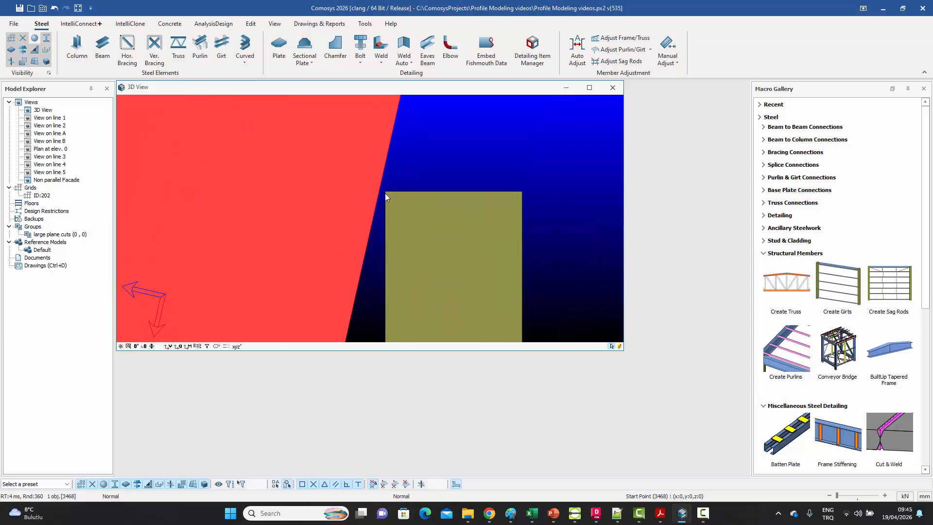
scroll(381, 196, down, 6)
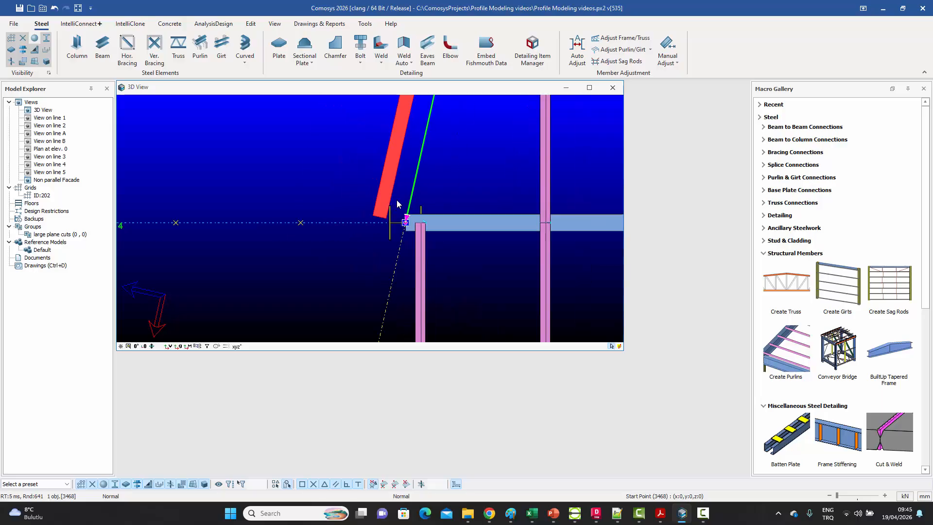
scroll(409, 207, down, 3)
middle_drag(448, 102, 432, 341)
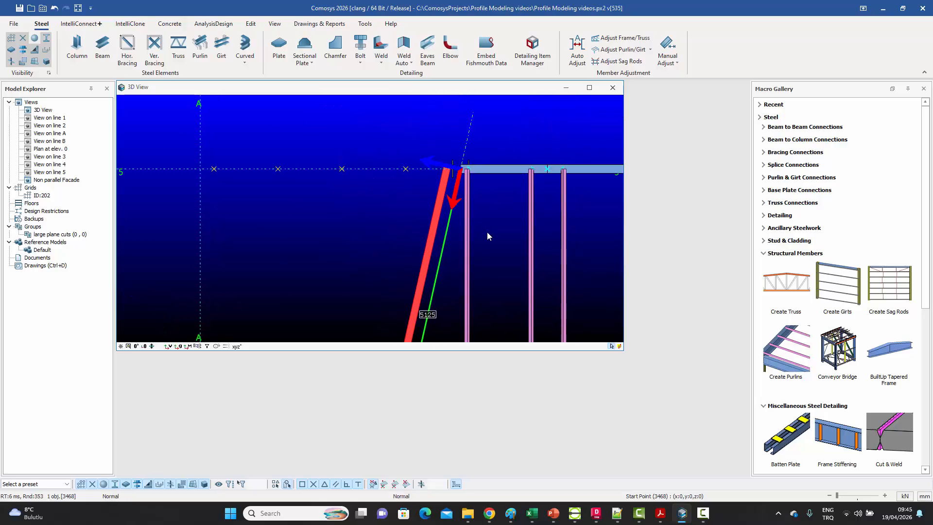
key(Escape)
scroll(461, 178, up, 6)
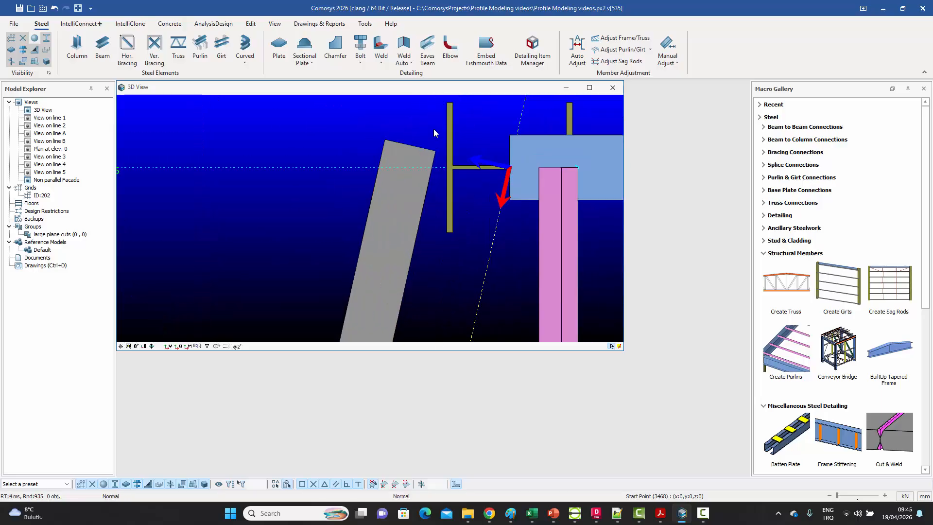
scroll(434, 135, down, 5)
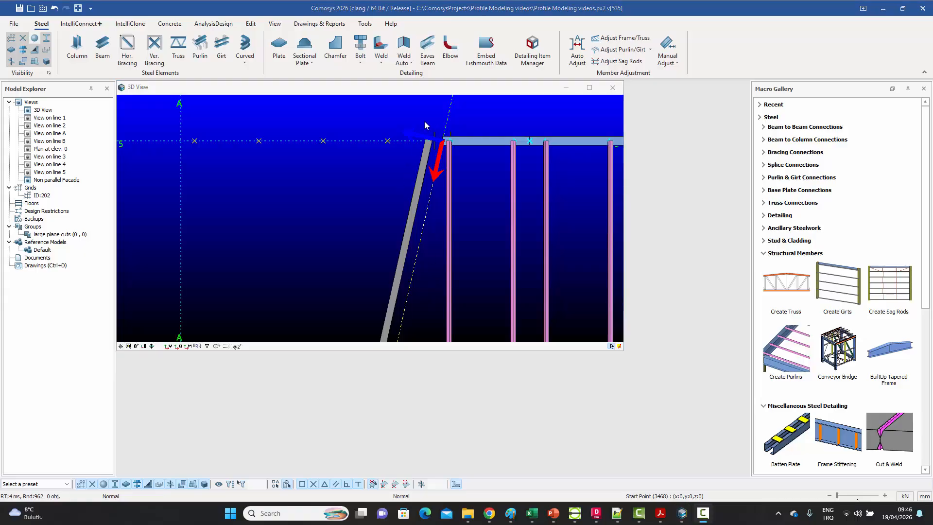
Move the 3D View window aside and maximize the Non parallel Facade view.
drag(361, 94, 442, 138)
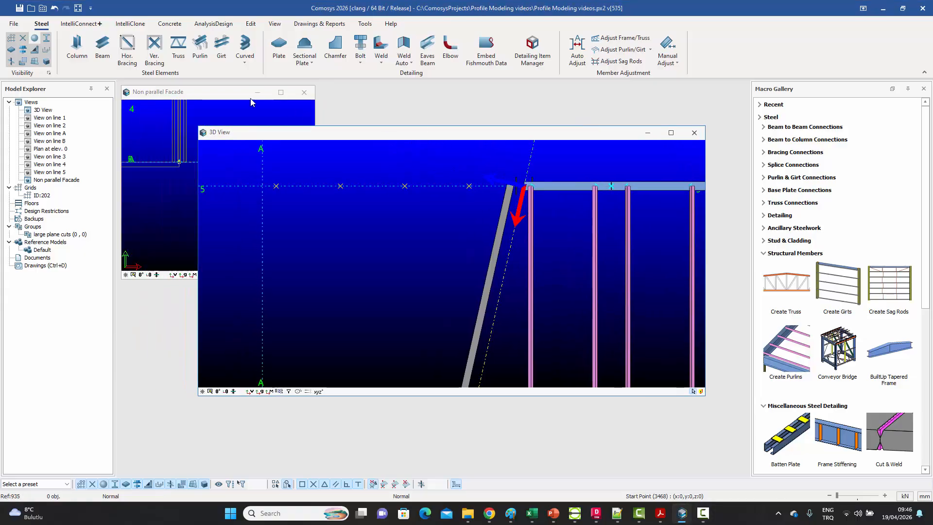
click(203, 95)
click(281, 93)
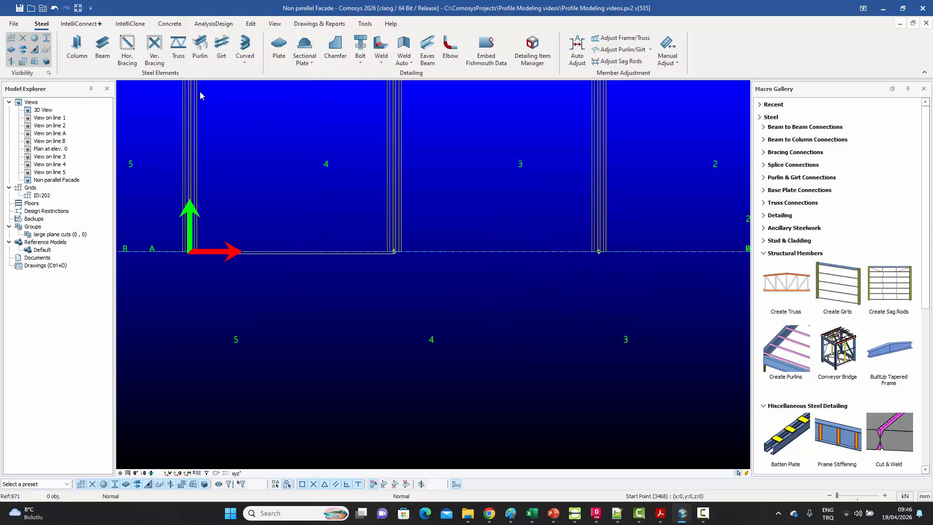
Add a girt between the column bases at grid lines 4 and 3 on the non-parallel facade.
scroll(331, 214, down, 2)
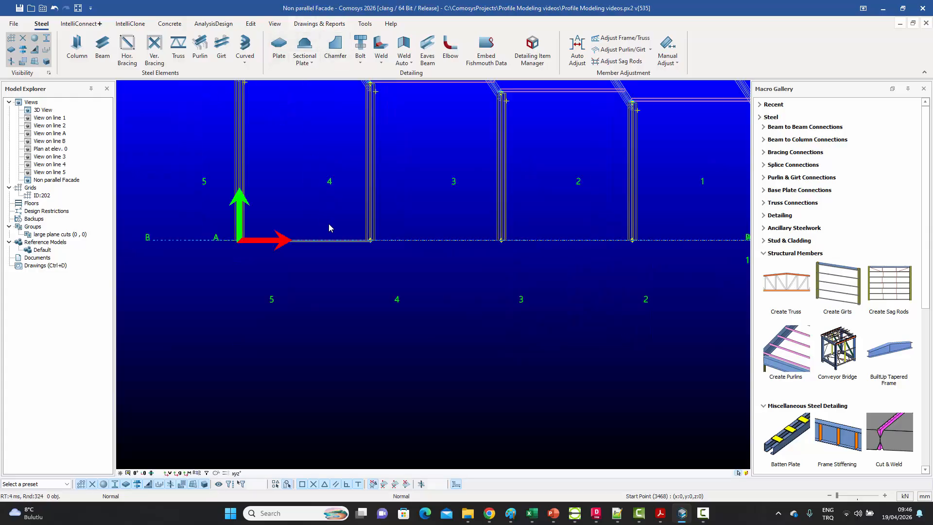
scroll(364, 240, up, 5)
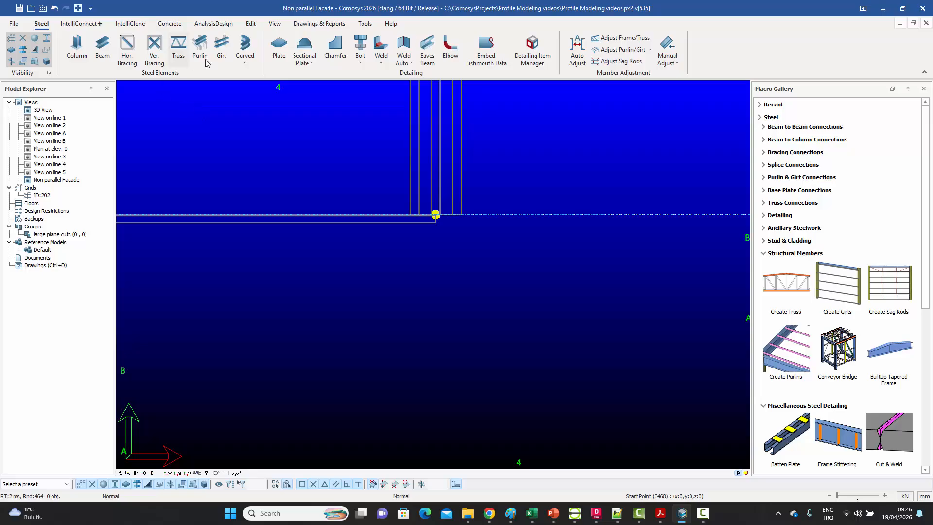
click(220, 51)
scroll(449, 235, up, 3)
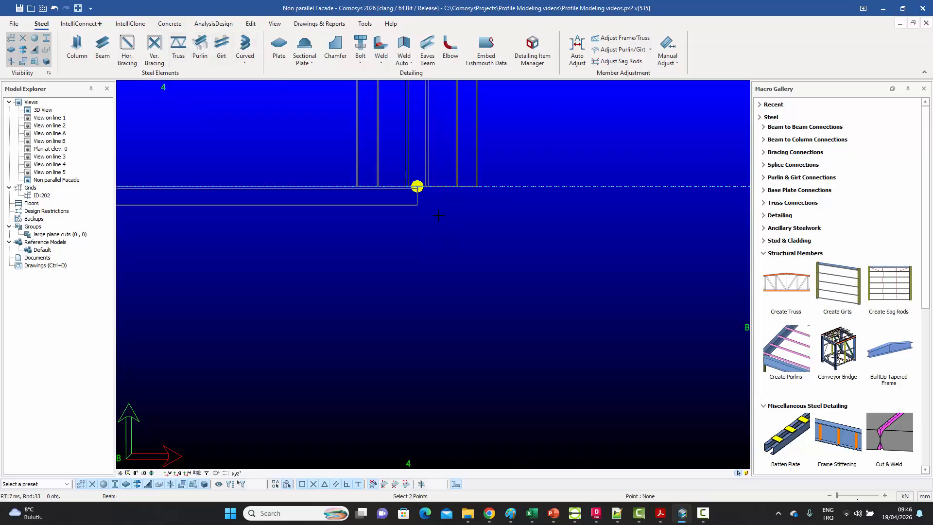
click(401, 163)
scroll(243, 270, down, 6)
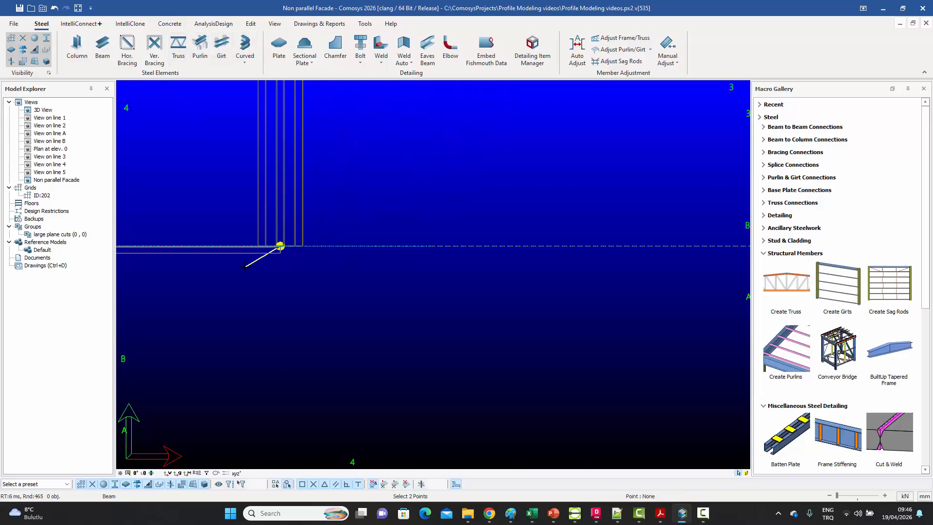
scroll(245, 267, down, 5)
scroll(438, 262, up, 8)
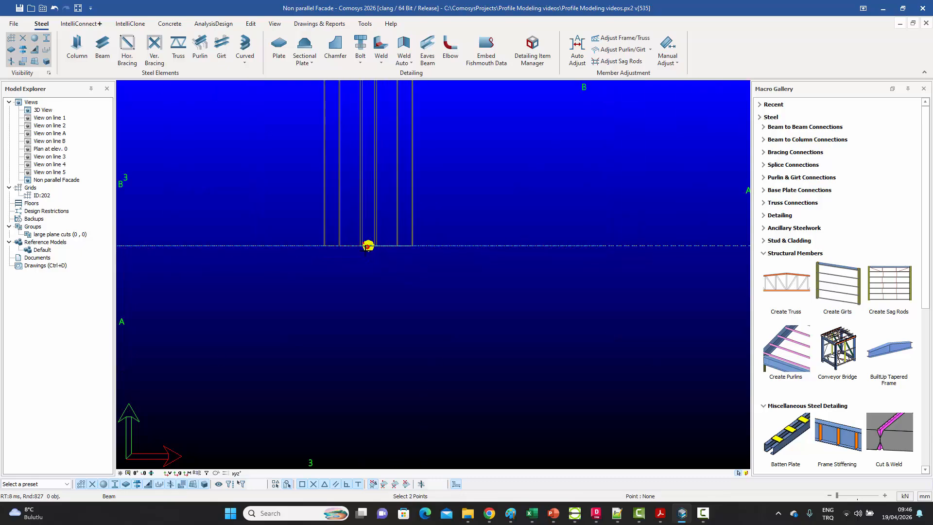
click(368, 247)
Add a girt between the column bases at grid lines 3 and 2 on the non-parallel facade.
scroll(384, 263, down, 4)
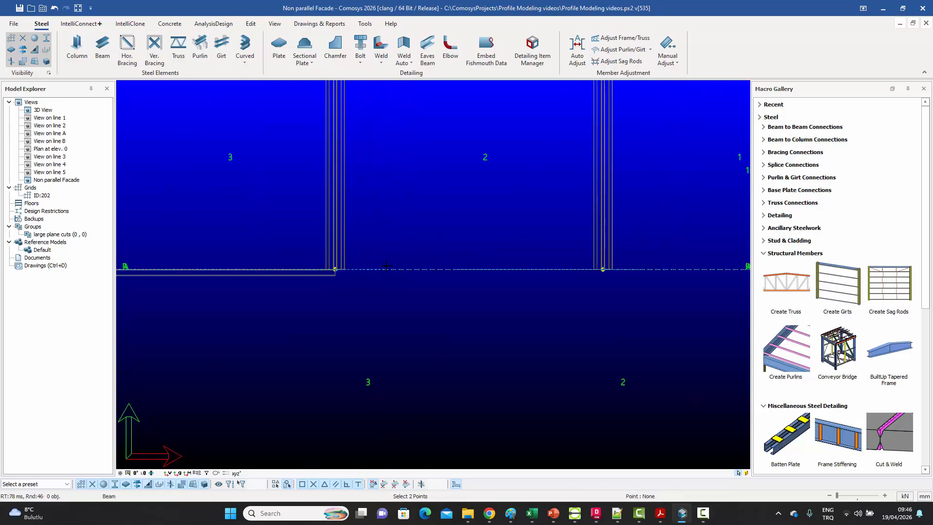
scroll(382, 241, up, 5)
click(383, 241)
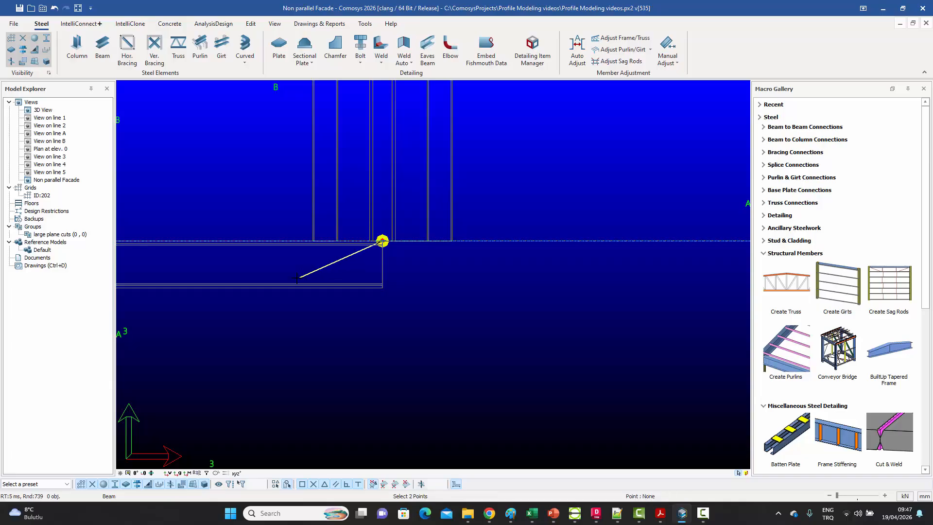
scroll(297, 277, down, 5)
scroll(461, 272, up, 6)
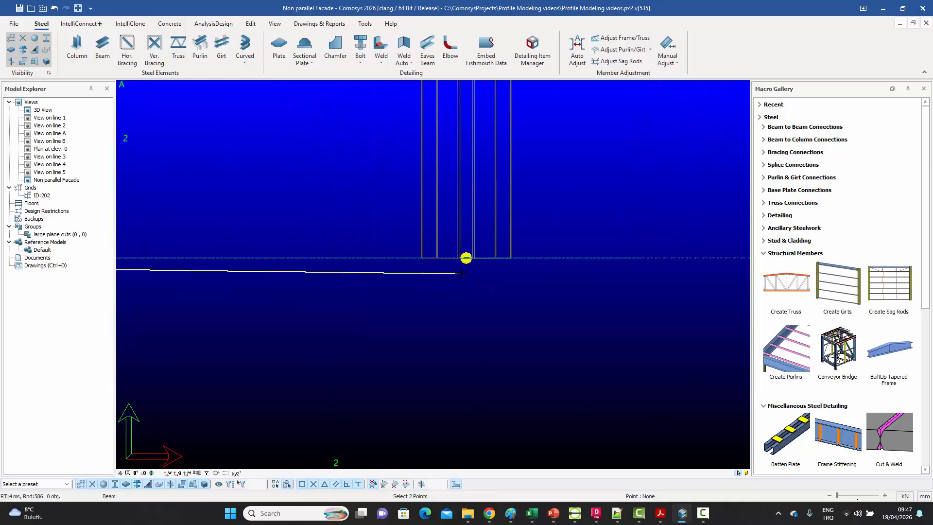
click(466, 258)
Add a girt between the column bases at grid lines 2 and 1 on the non-parallel facade, finishing the command.
scroll(420, 269, up, 2)
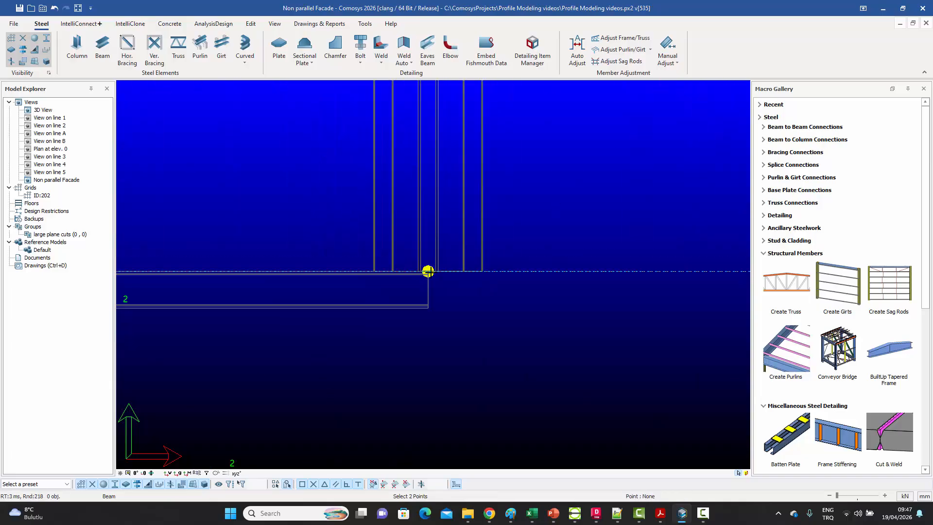
scroll(377, 282, down, 4)
scroll(637, 290, up, 1)
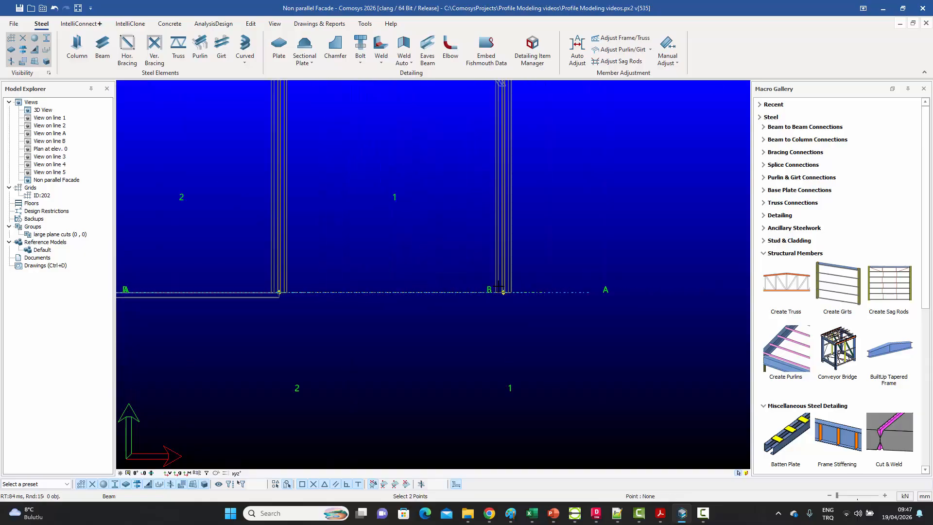
scroll(504, 292, up, 5)
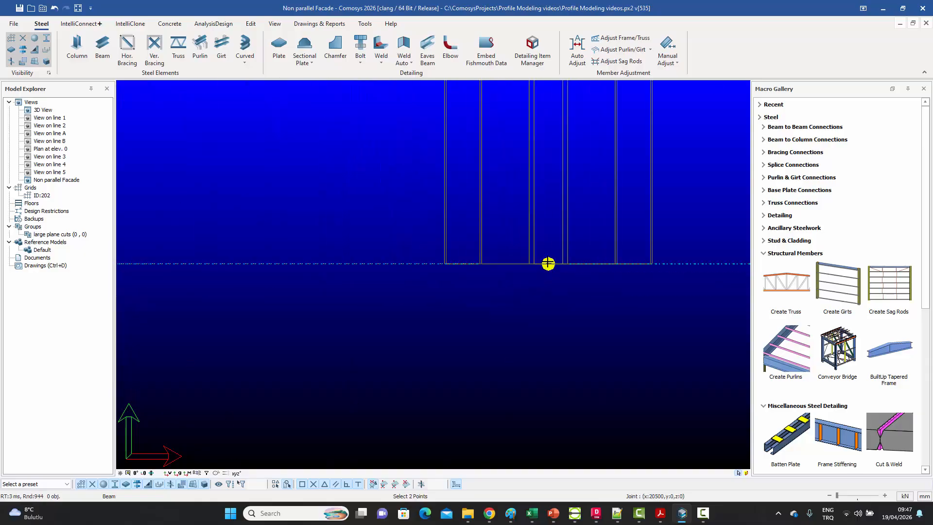
click(548, 263)
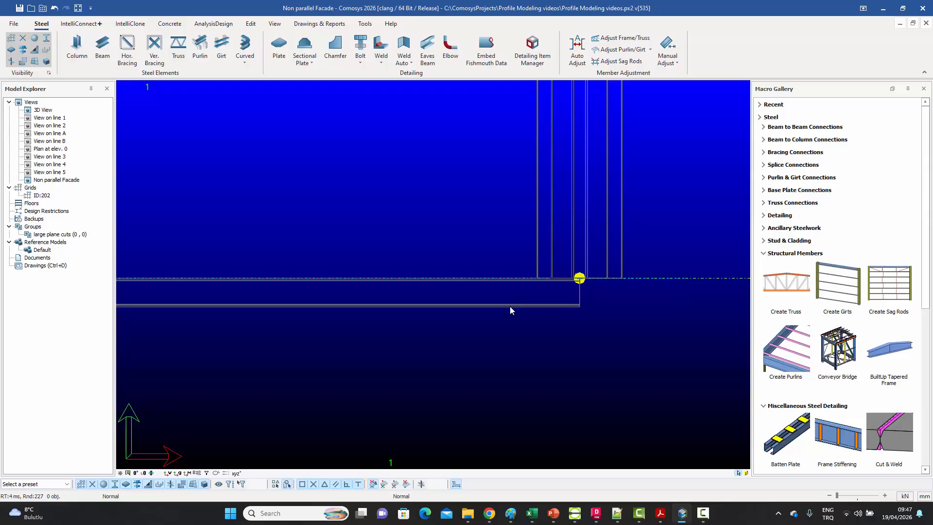
Match the three girts between grid lines 4 and 1 to the girt between grid lines 5 and 4.
click(510, 306)
scroll(634, 319, down, 3)
scroll(549, 336, up, 2)
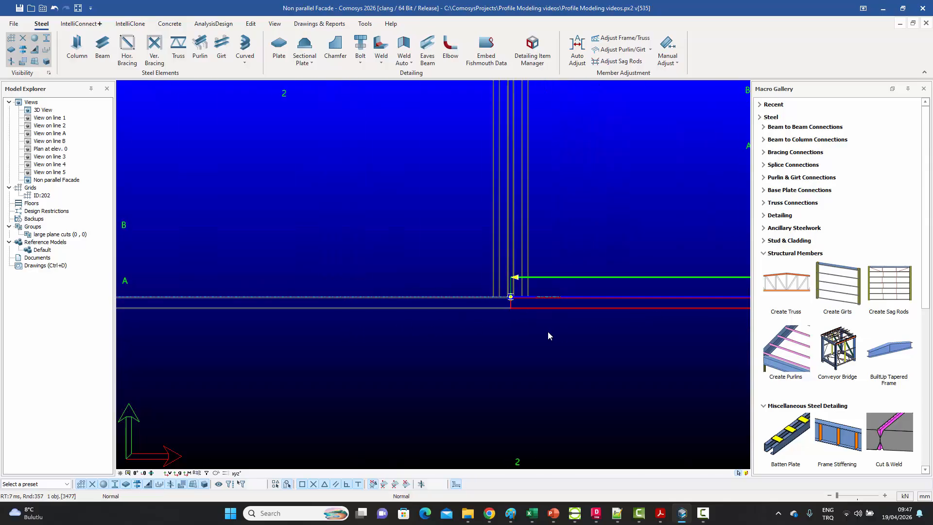
ctrl+click(460, 308)
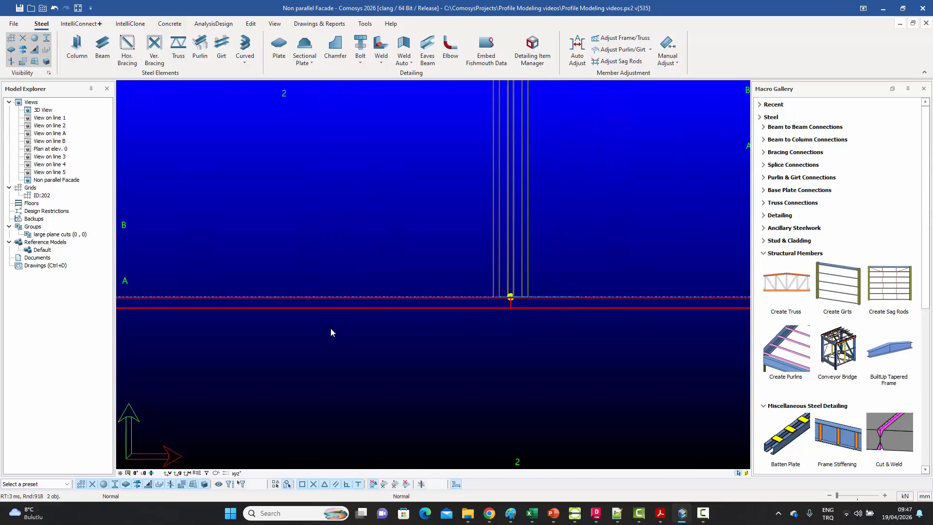
ctrl+click(498, 302)
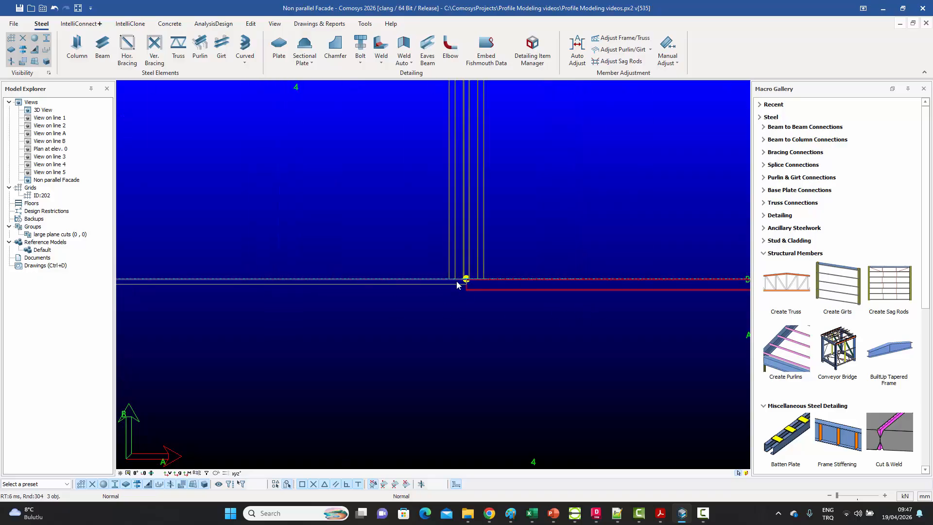
right_click(427, 283)
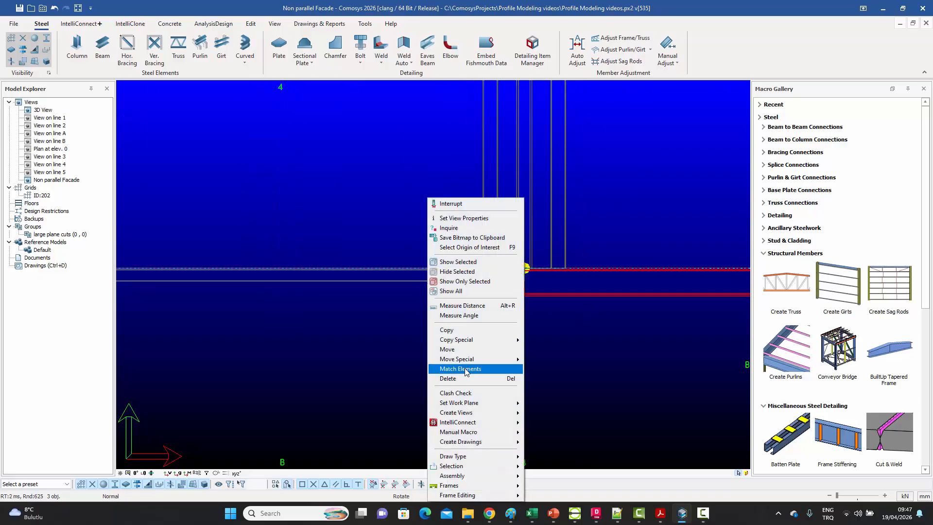
click(465, 370)
click(437, 282)
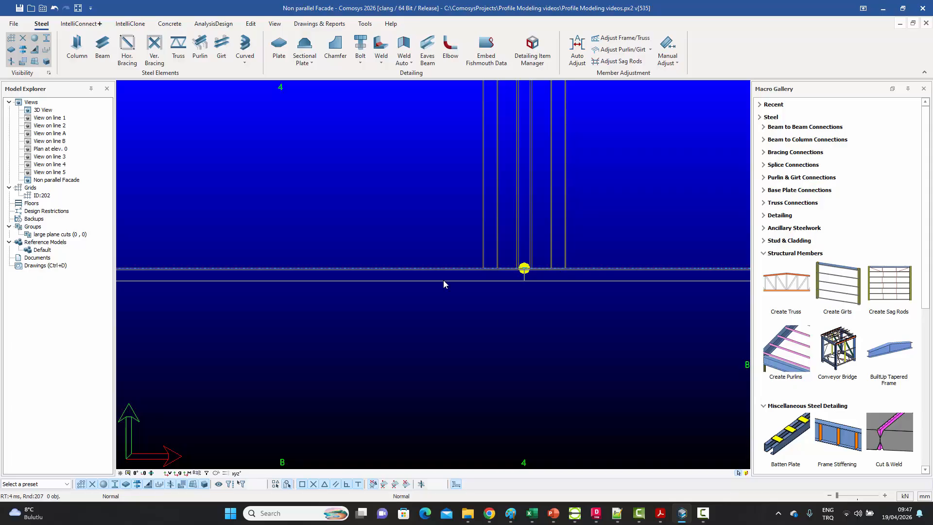
scroll(443, 280, down, 4)
click(418, 281)
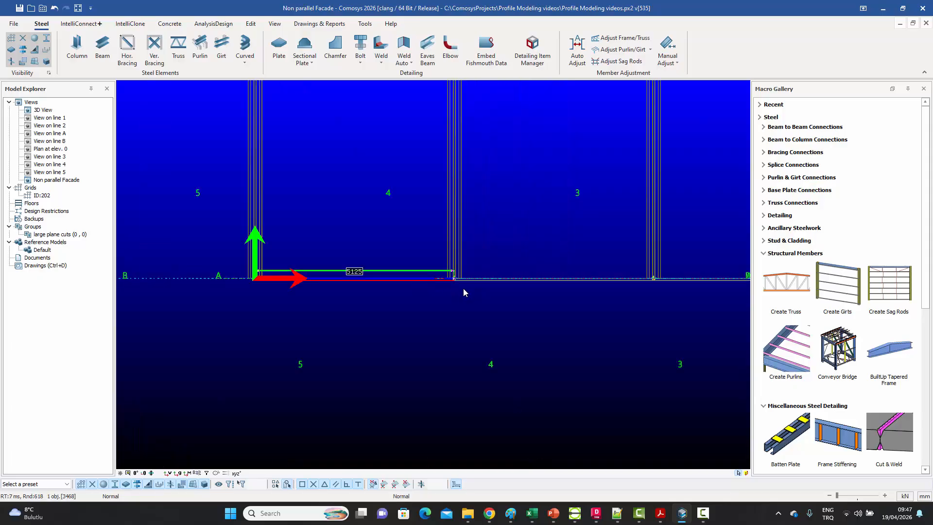
scroll(415, 297, down, 3)
key(Escape)
Select the whole base row of the facade and filter the selection by beam group to only the four girts.
middle_drag(441, 289, 366, 273)
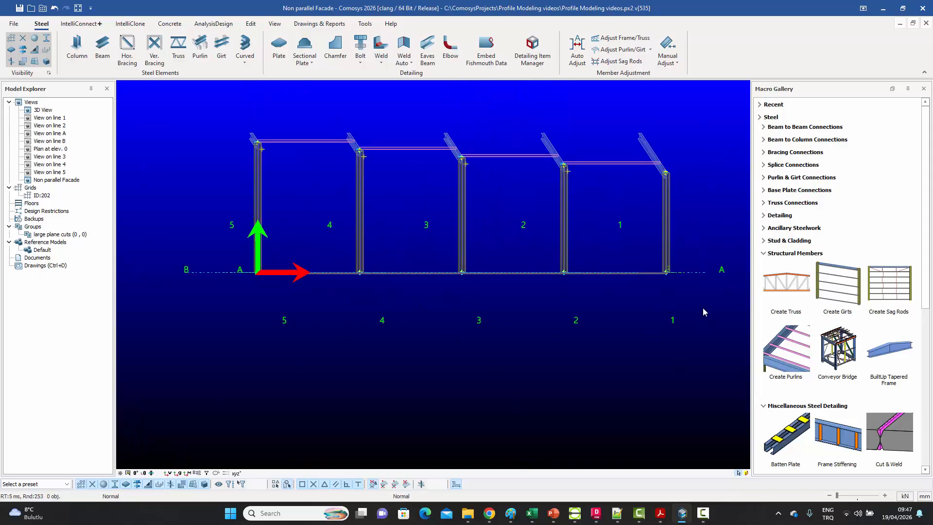
drag(703, 309, 316, 242)
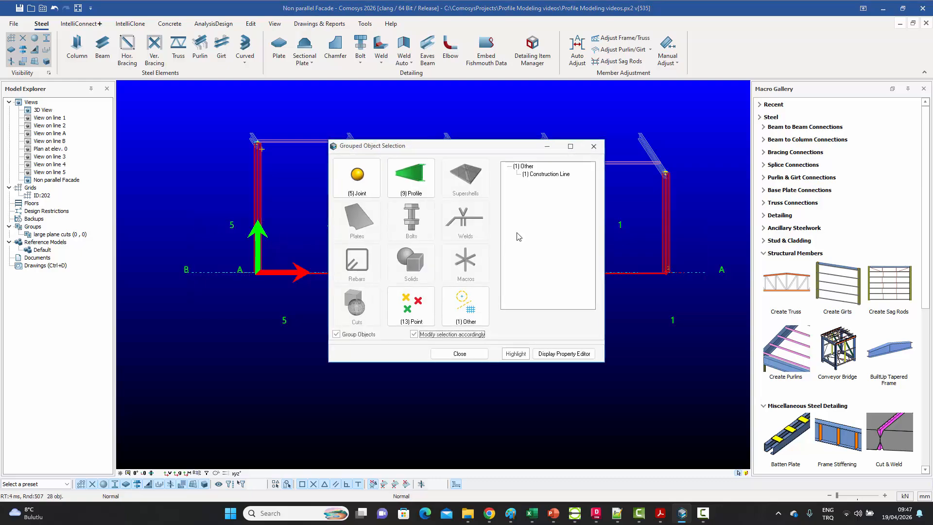
click(412, 176)
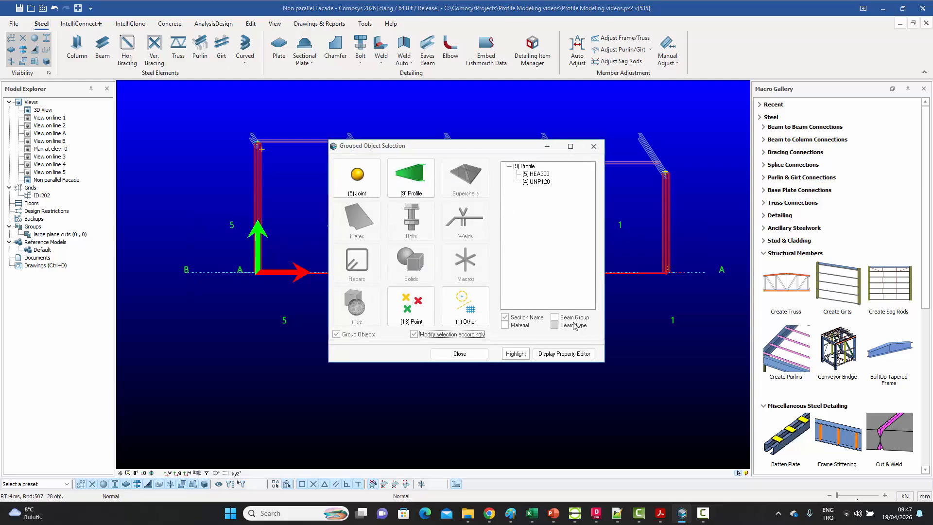
click(554, 316)
click(505, 317)
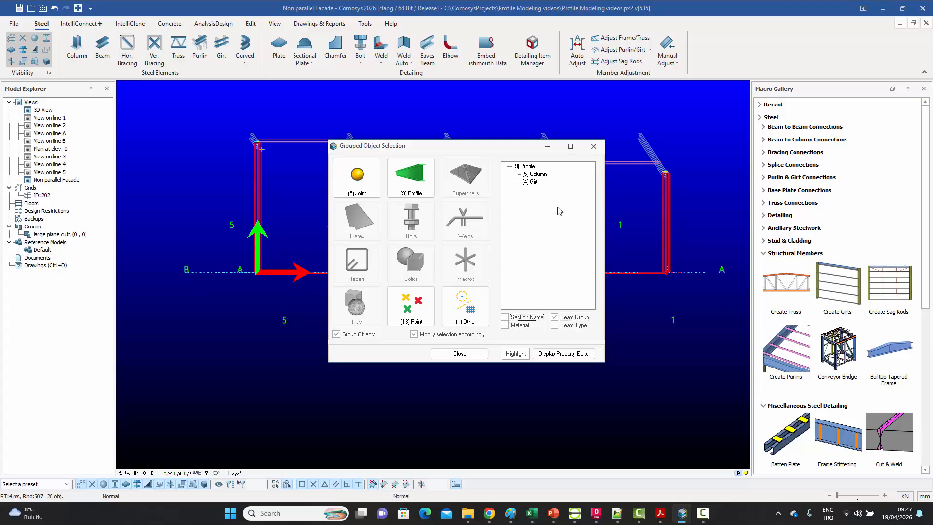
click(530, 182)
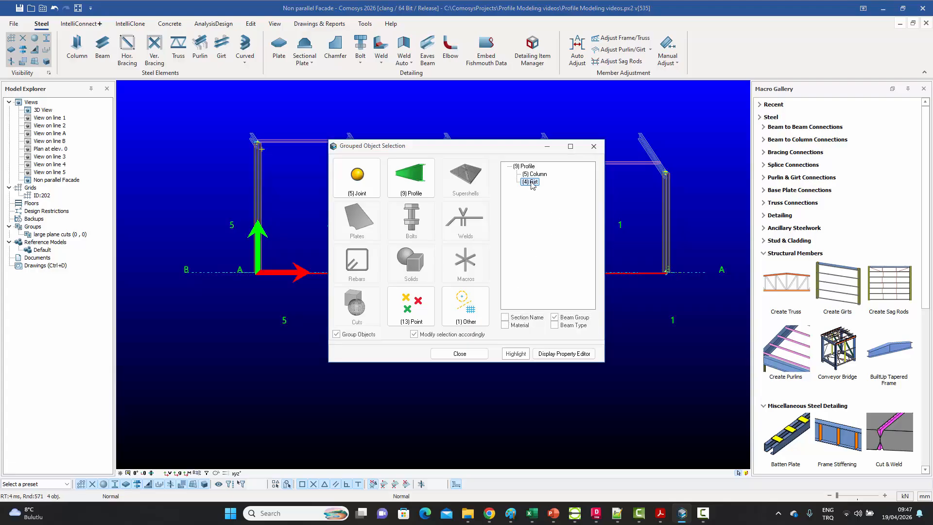
click(593, 146)
Open the special move options for the four selected base girts.
middle_drag(421, 264, 441, 289)
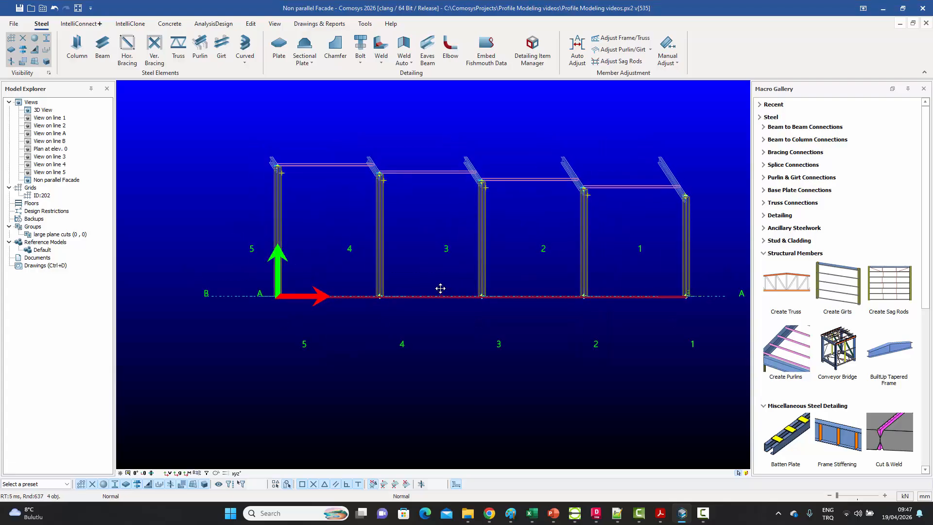
right_click(426, 261)
mouse_move(459, 360)
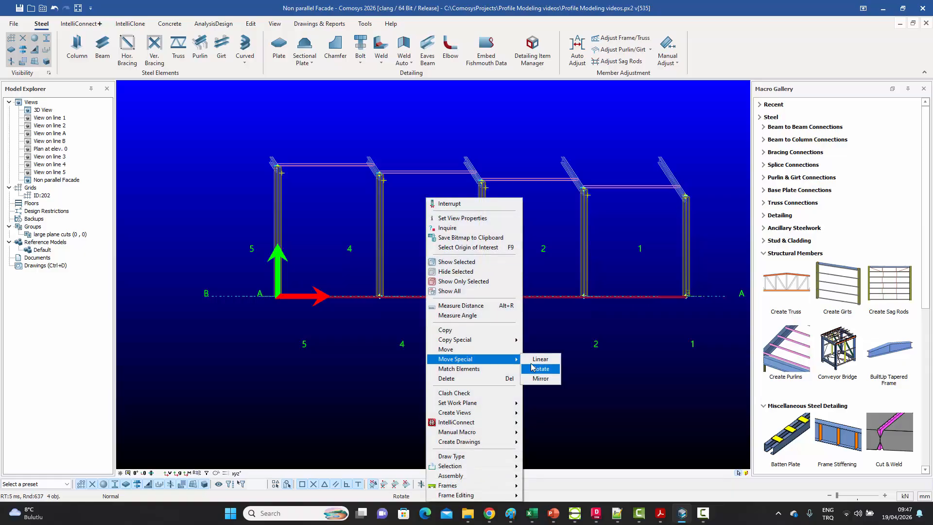
Move the four selected base girts of the non-parallel facade up by 300 mm in Y.
click(540, 359)
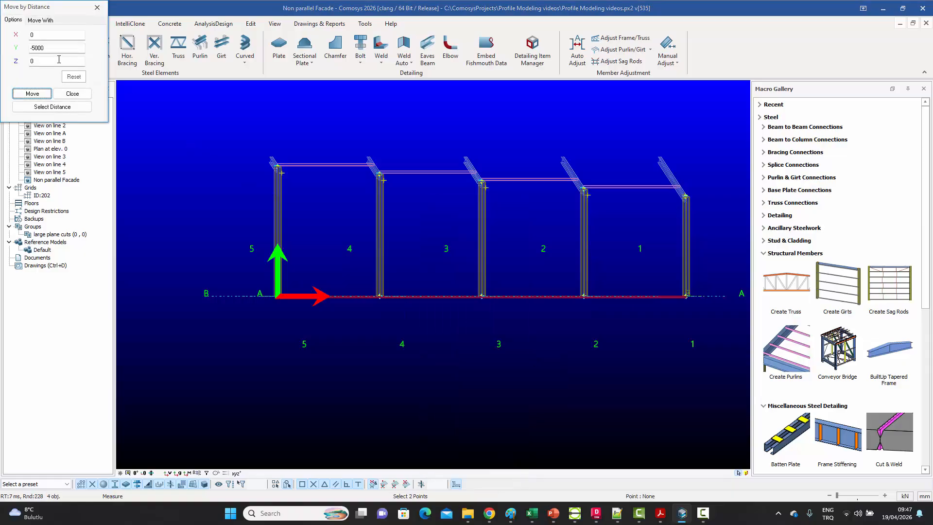
click(72, 77)
double_click(52, 48)
text(300)
click(33, 94)
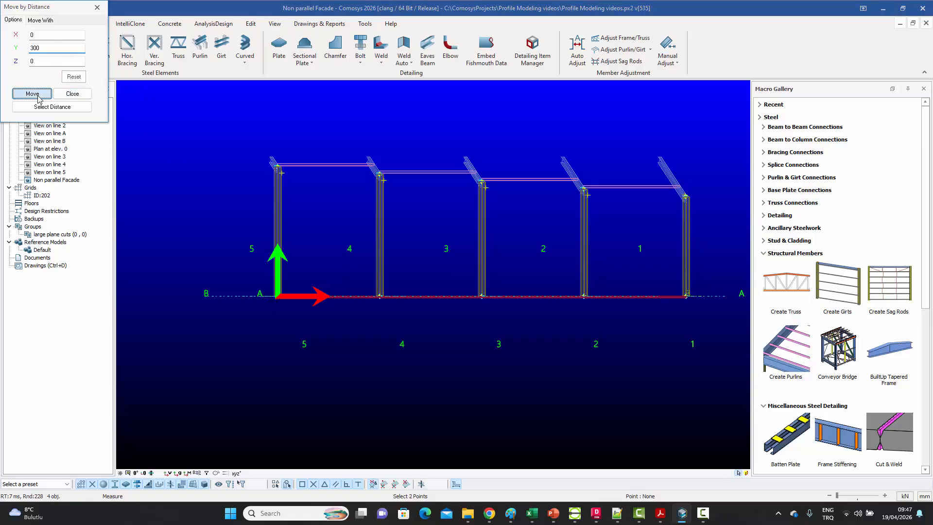
click(72, 94)
Check the girt spacing in the PDF drawing and copy the selected girts five times at 1000 mm in Y.
scroll(295, 288, up, 8)
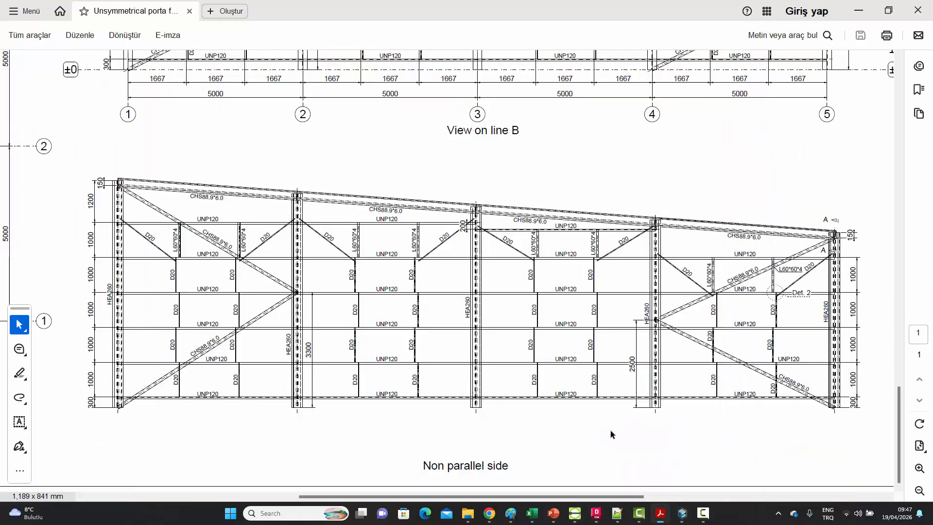
click(661, 514)
click(682, 513)
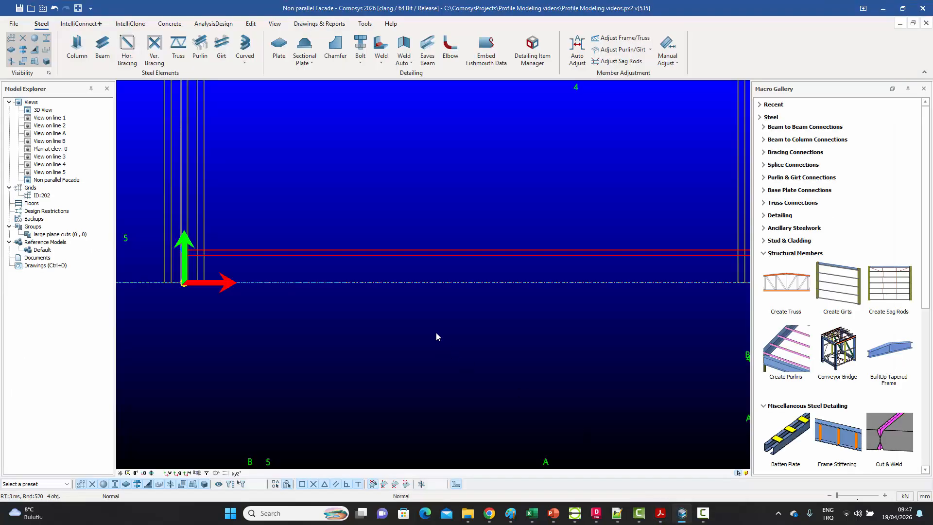
right_click(378, 233)
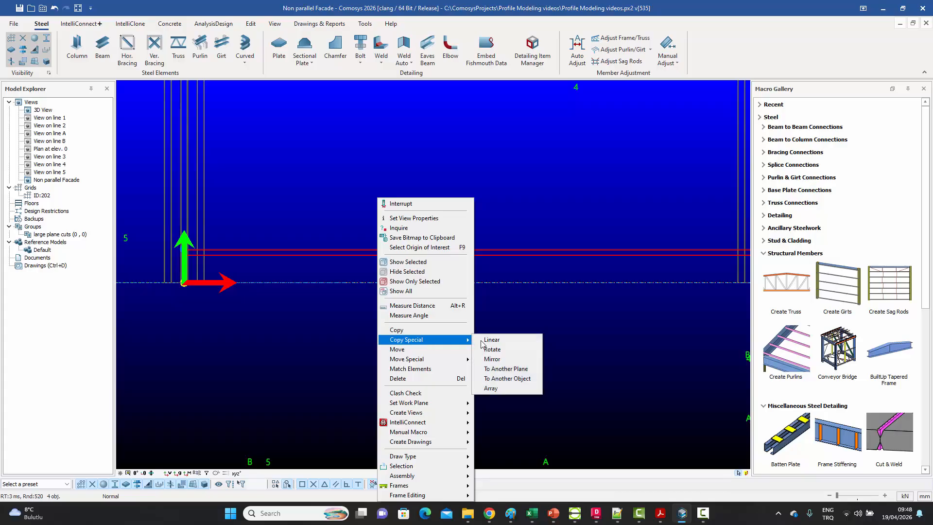
click(491, 345)
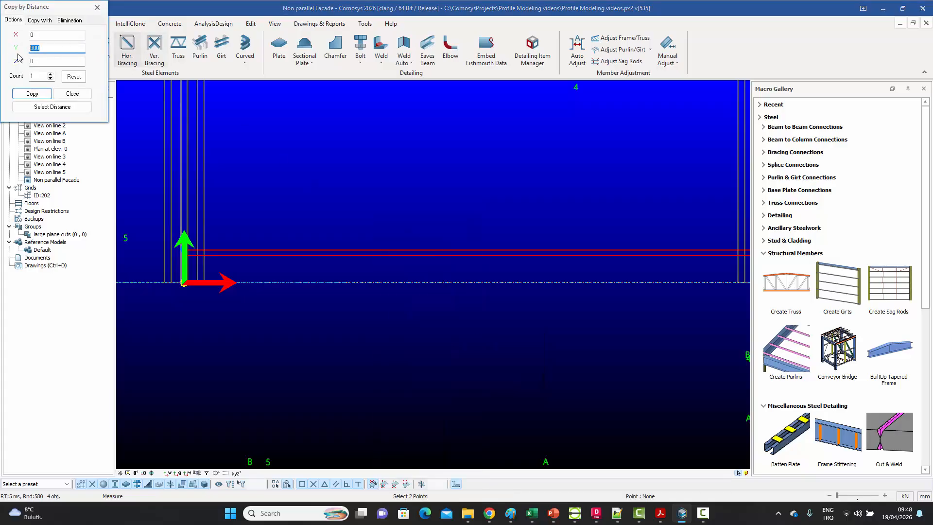
text(1000)
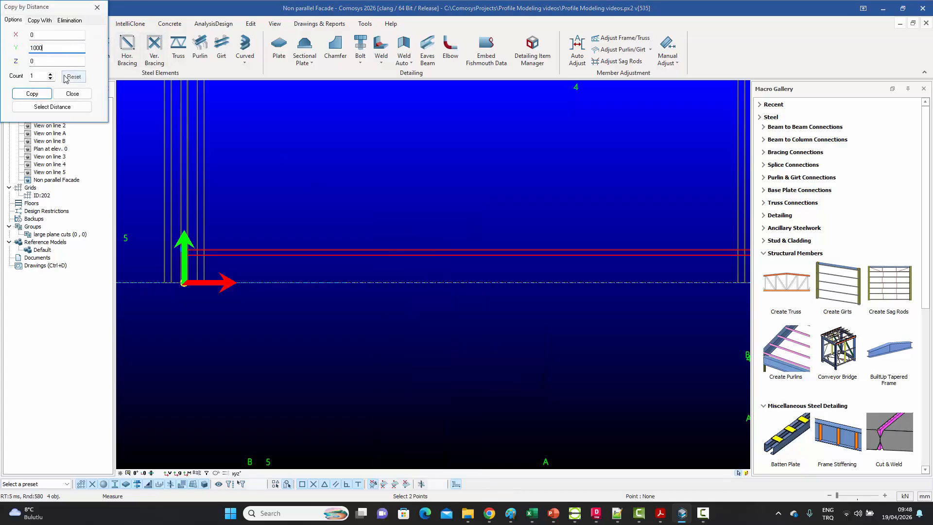
drag(40, 75, 13, 77)
text(5)
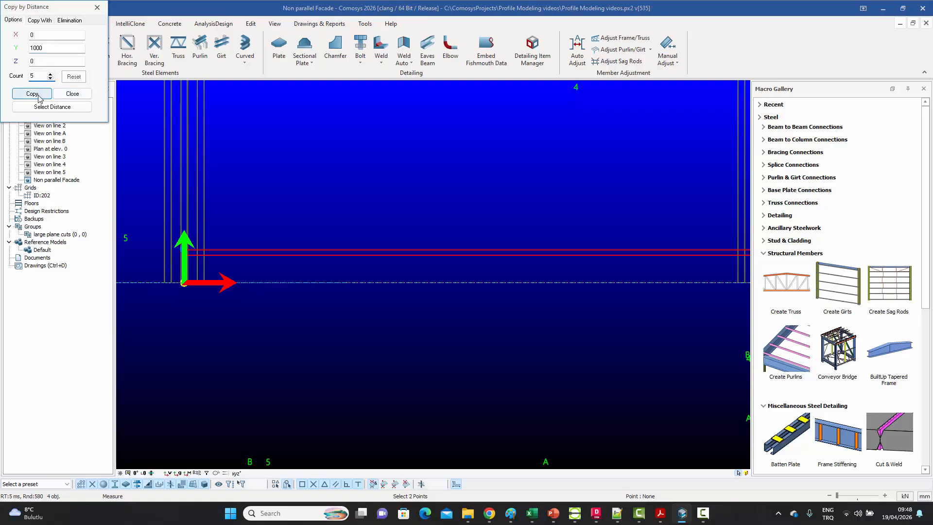
click(32, 93)
click(73, 93)
scroll(330, 255, down, 9)
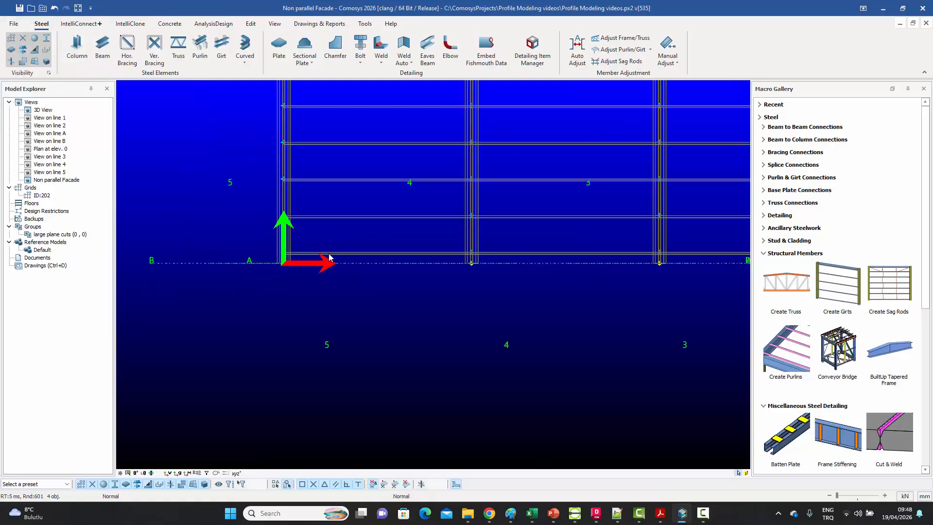
middle_drag(464, 191, 430, 211)
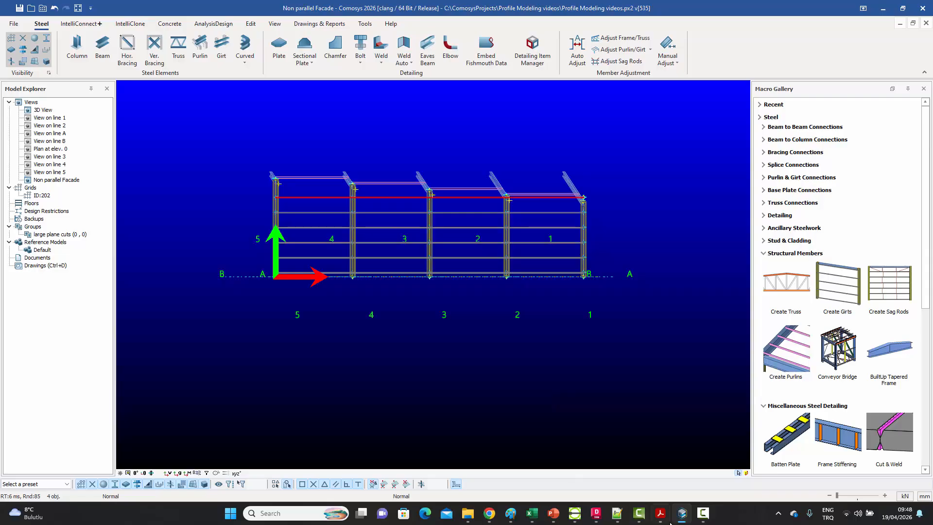
Examine the non-parallel side elevation in the PDF drawing for the level of the top girt in each bay.
mouse_move(662, 521)
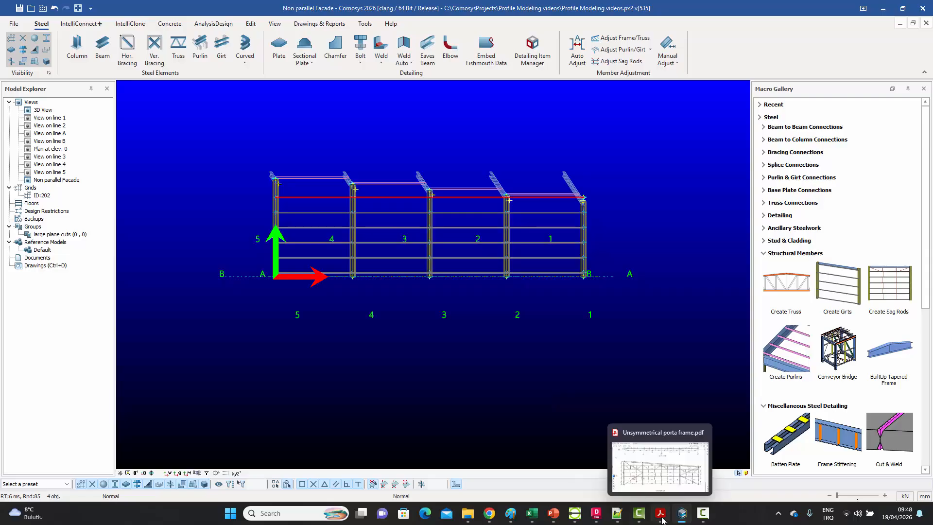
click(662, 520)
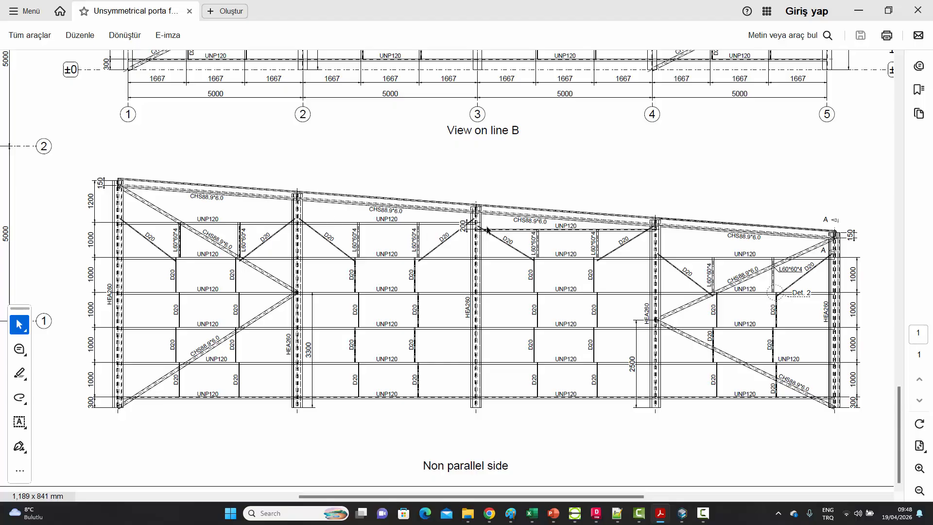
ctrl+scroll(463, 234, up, 6)
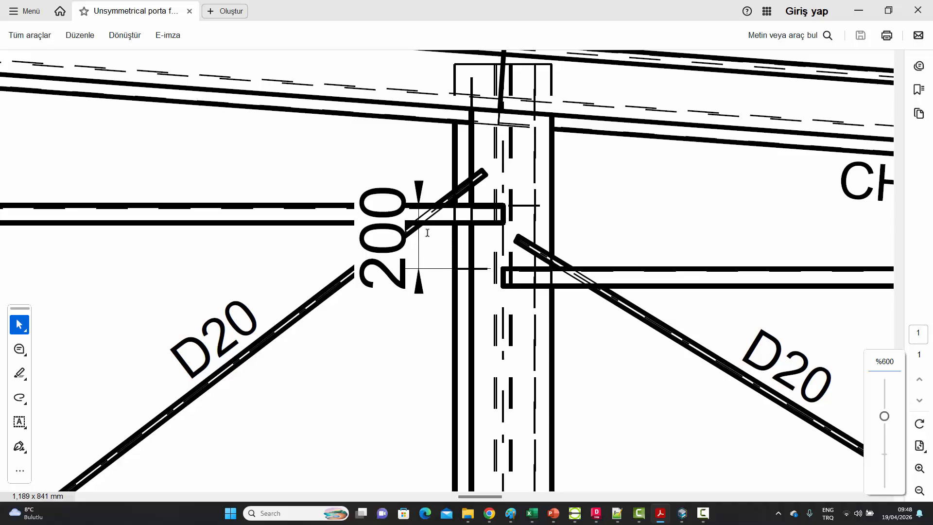
ctrl+scroll(440, 257, down, 5)
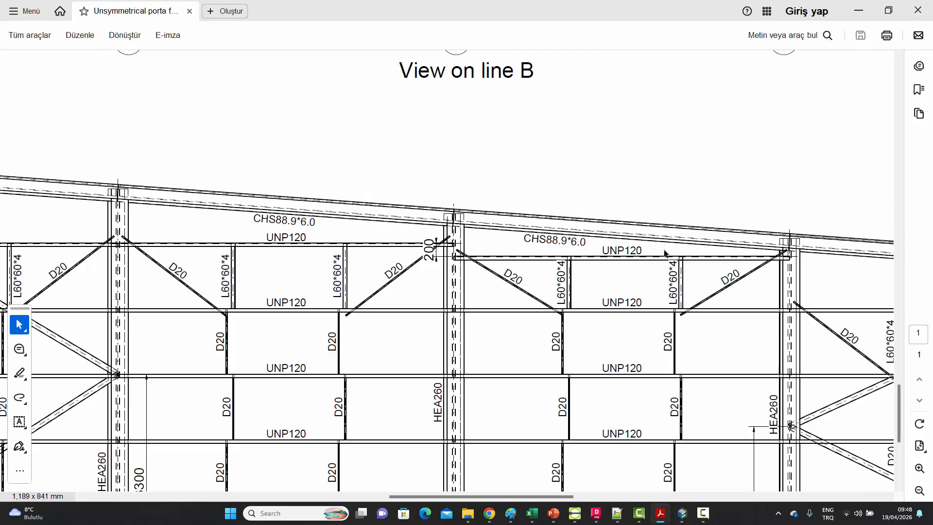
ctrl+scroll(586, 250, down, 1)
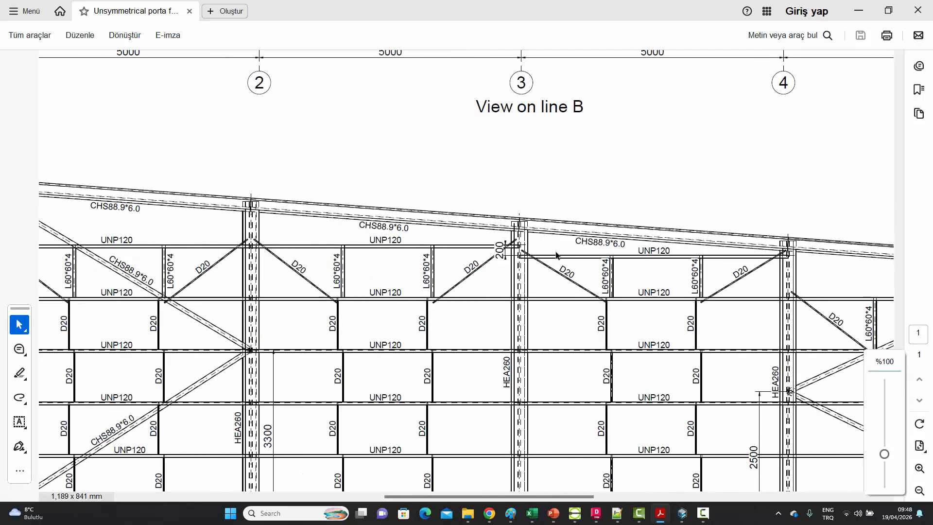
ctrl+scroll(557, 254, down, 1)
ctrl+scroll(509, 254, up, 2)
ctrl+scroll(454, 245, up, 1)
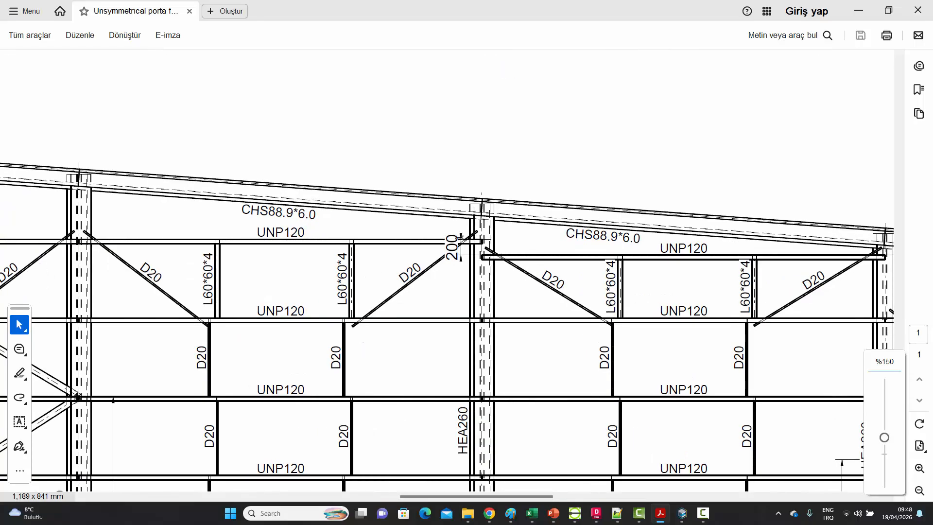
ctrl+scroll(454, 246, down, 2)
ctrl+scroll(455, 245, down, 1)
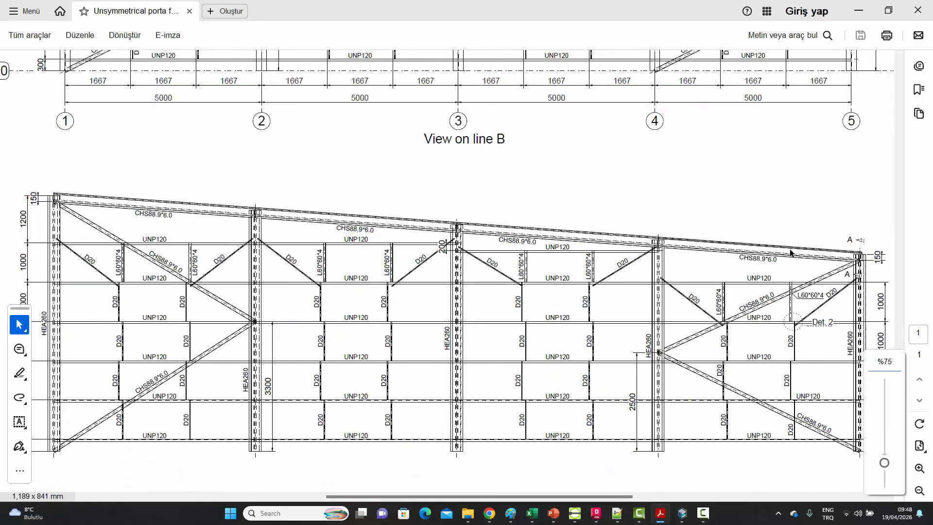
Return to Comosys and move the top girt between lines 3 and 2 down by 200 mm in Y.
click(682, 513)
scroll(486, 198, up, 3)
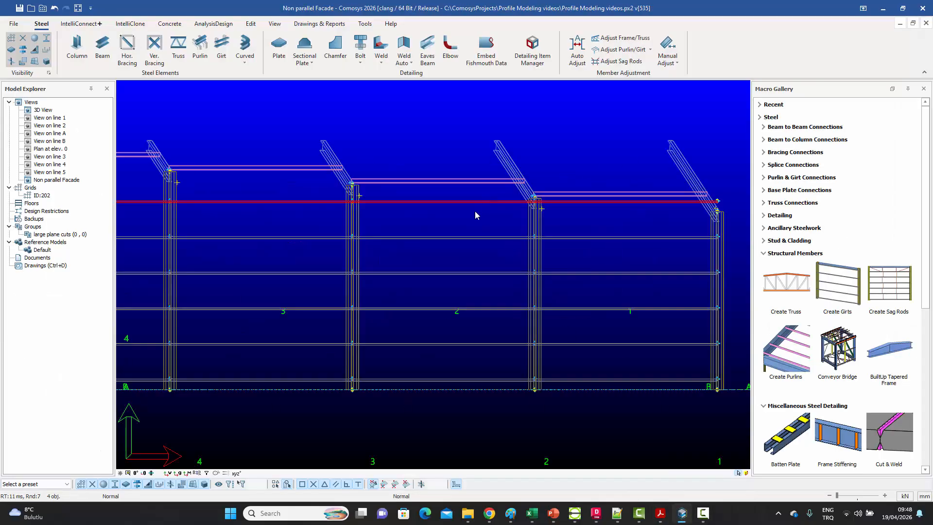
click(465, 202)
right_click(465, 203)
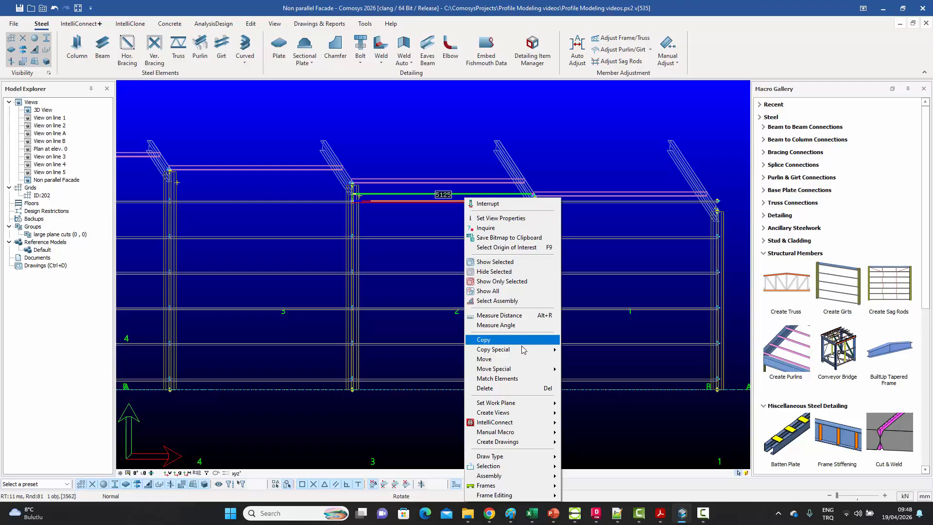
click(573, 374)
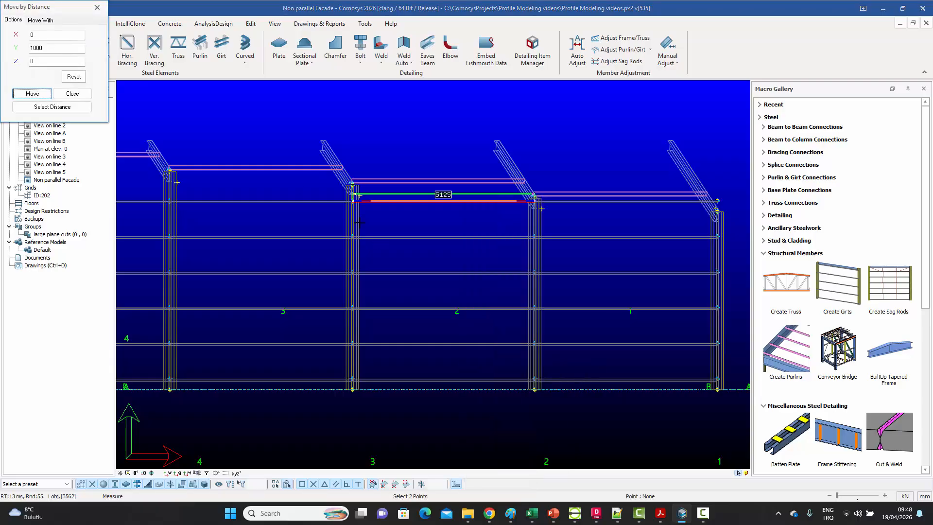
drag(54, 47, 24, 56)
text(-200)
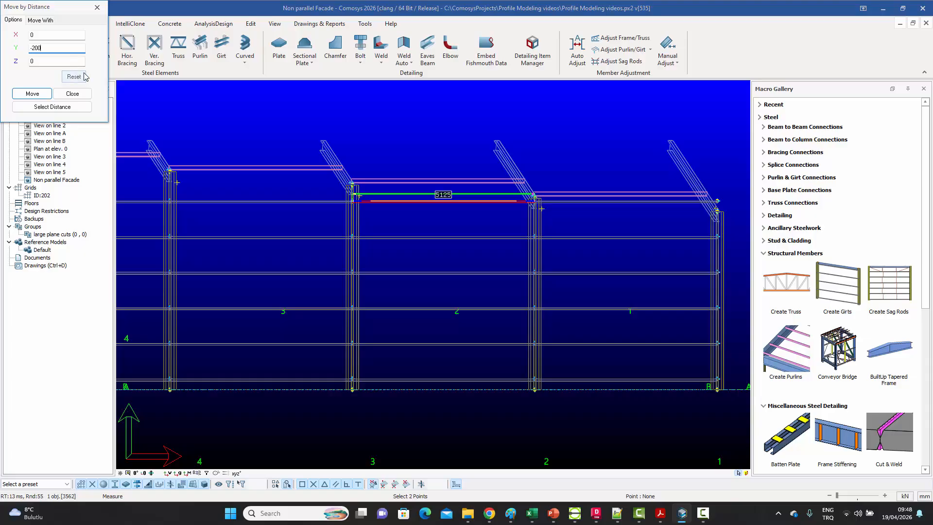
click(33, 93)
click(73, 94)
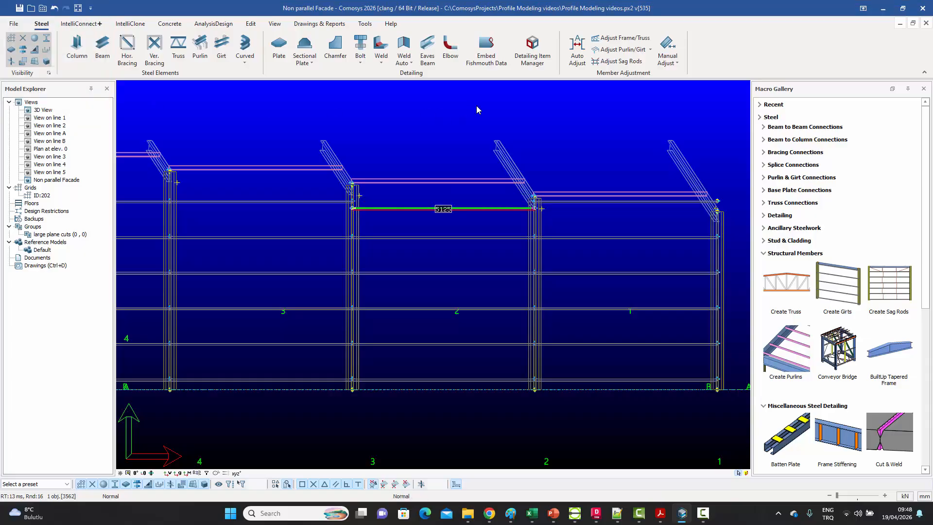
Delete the top girt in the end bay between lines 2 and 1.
click(595, 202)
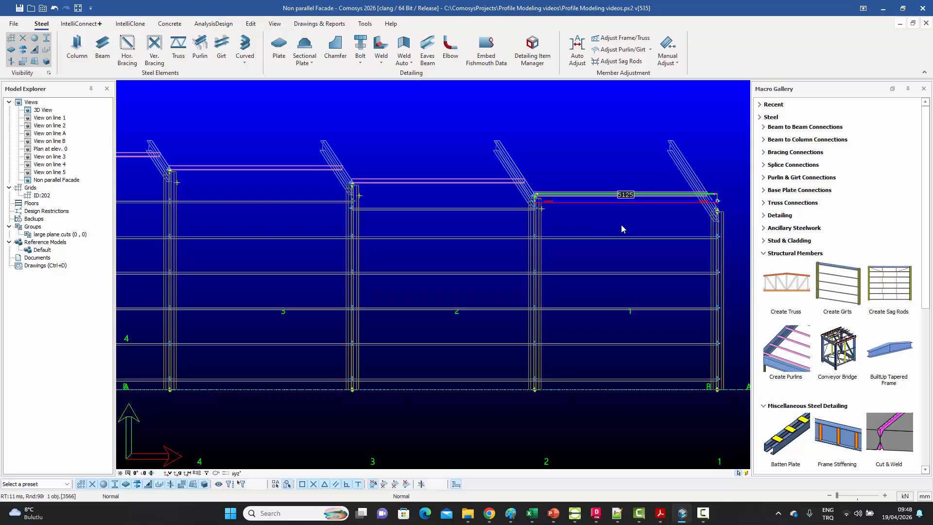
key(Delete)
click(431, 285)
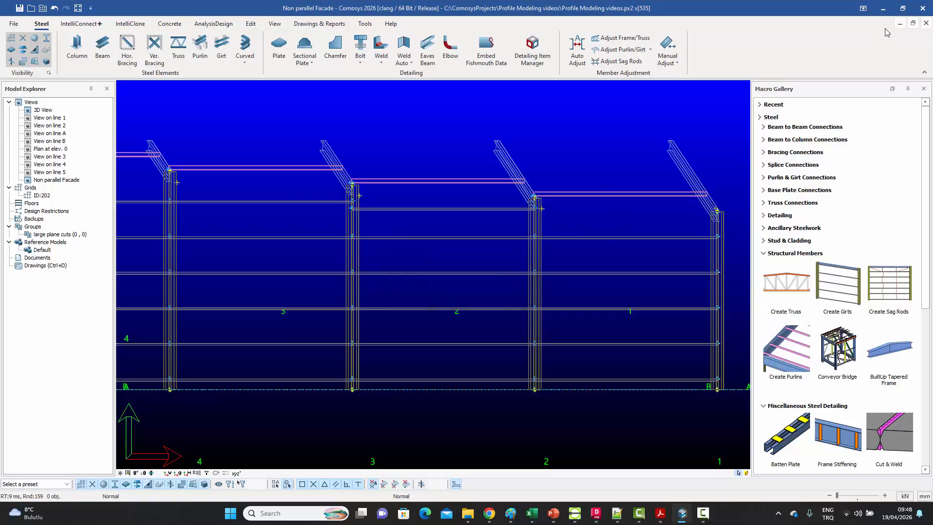
Switch to the maximized 3D view and show the whole frame from the non-parallel facade side.
click(913, 23)
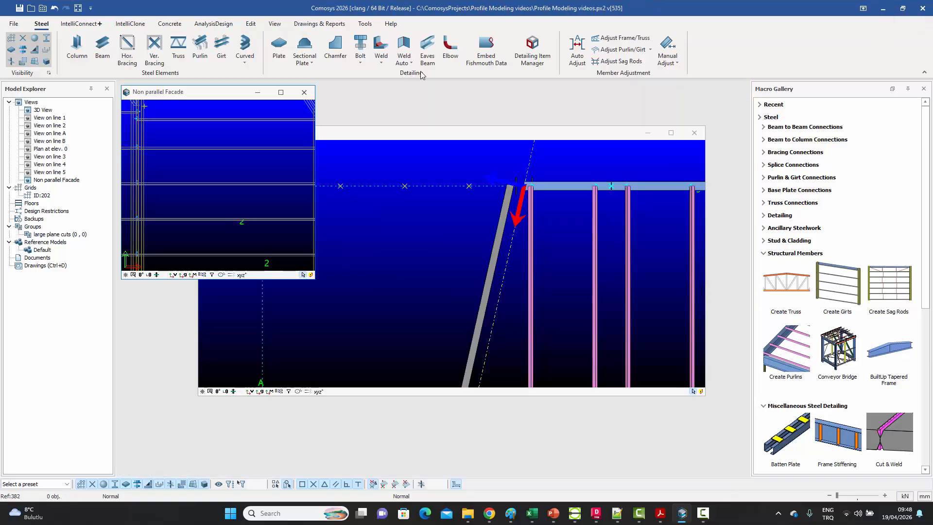
click(410, 135)
click(671, 133)
scroll(375, 235, down, 5)
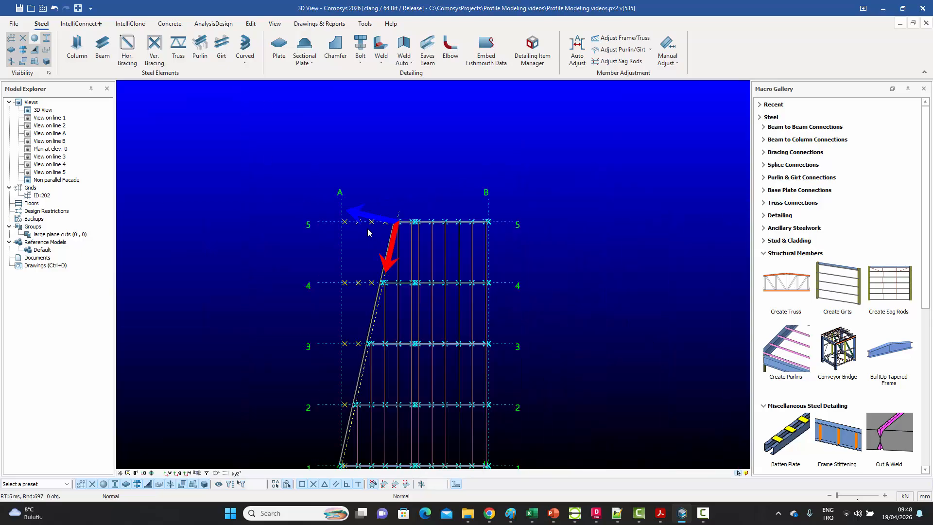
scroll(368, 233, down, 3)
middle_drag(429, 279, 487, 238)
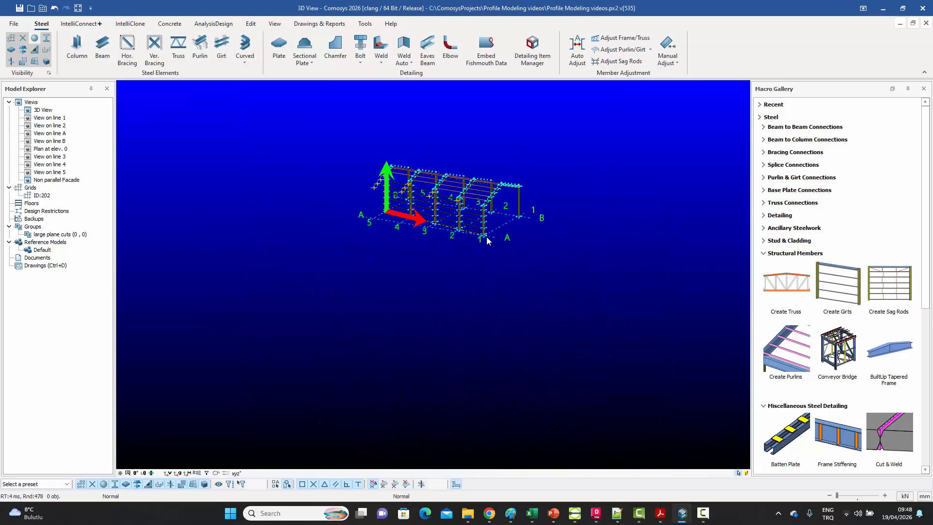
scroll(488, 241, up, 6)
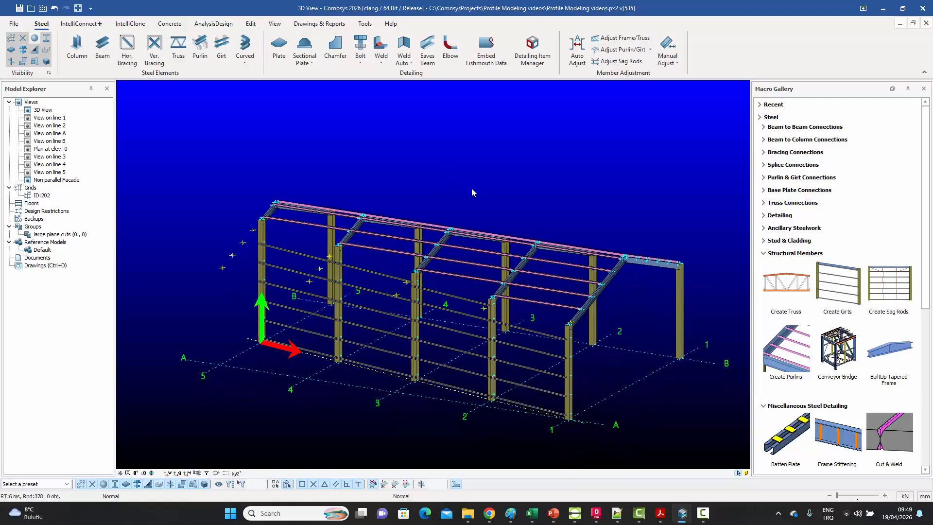
middle_drag(472, 192, 457, 159)
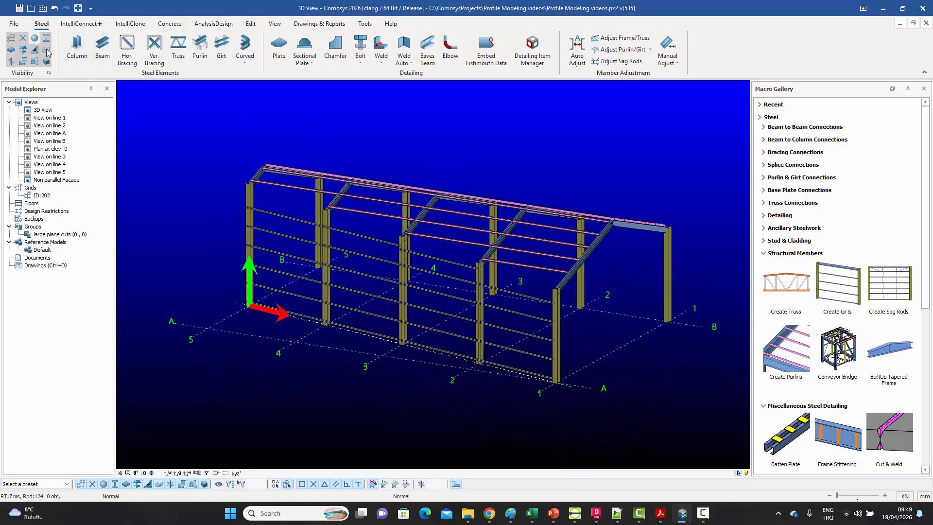
middle_drag(485, 266, 454, 258)
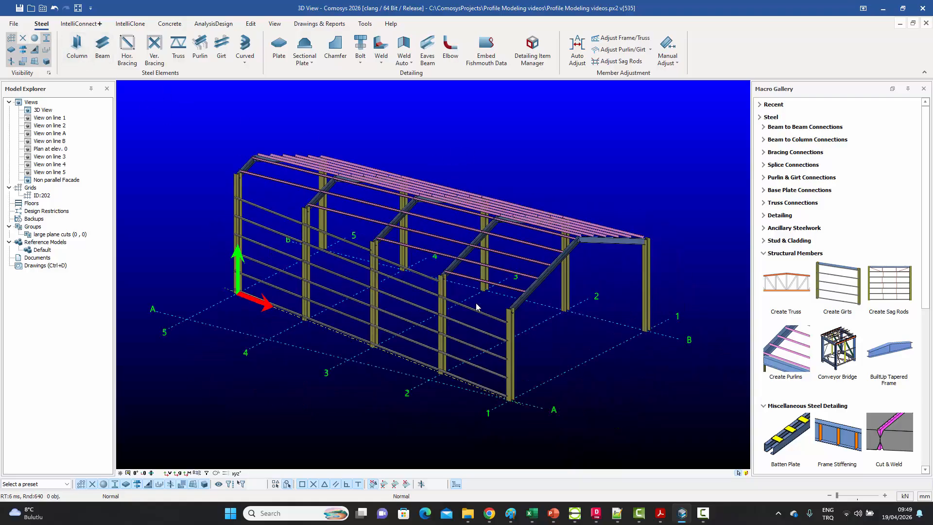
Display the model as single lines with its nodes visible.
click(34, 38)
key(ctrl+2)
key(ctrl+1)
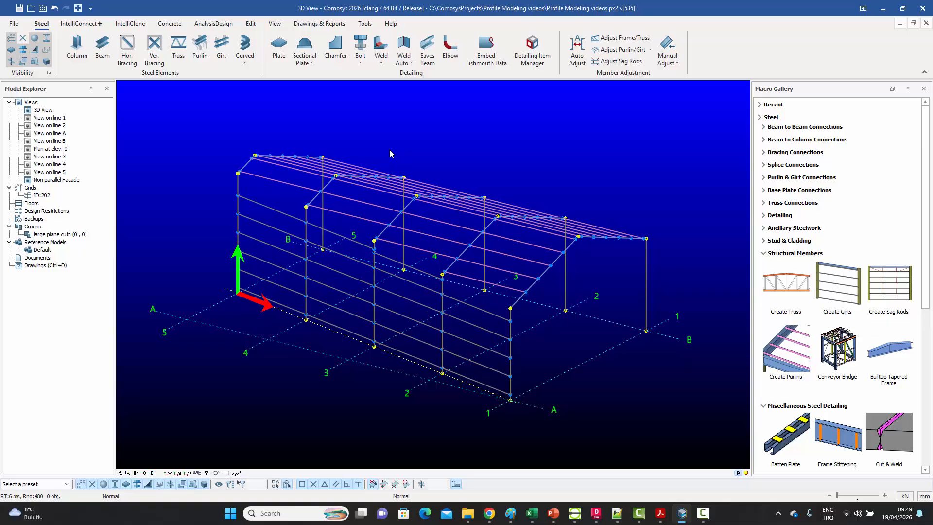
Examine the nodes where the facade girts meet the columns and the purlins meet the rafters.
scroll(565, 359, up, 5)
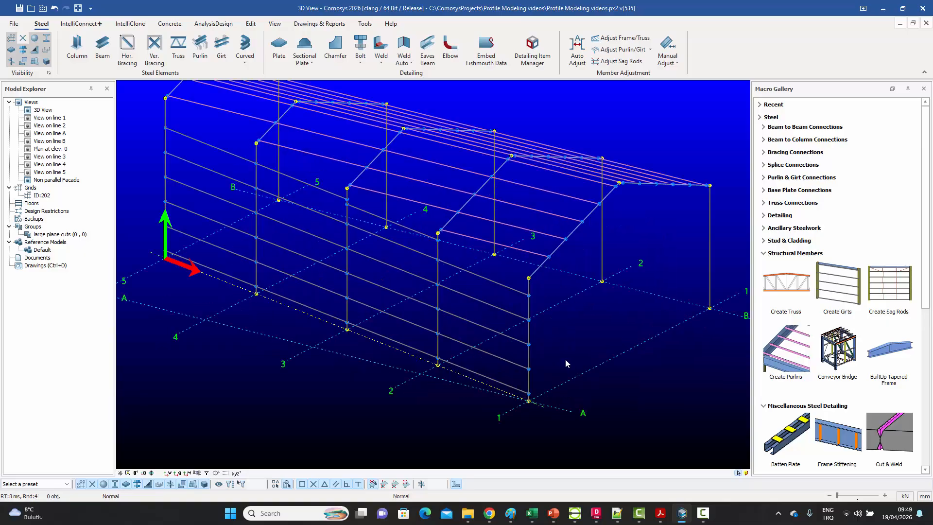
scroll(493, 435, up, 3)
scroll(486, 421, down, 4)
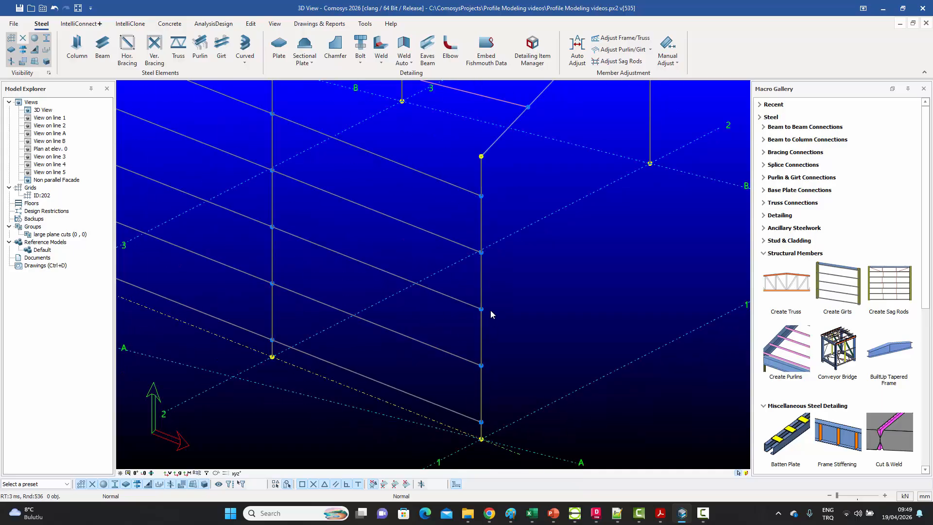
middle_drag(481, 272, 523, 325)
scroll(524, 249, up, 3)
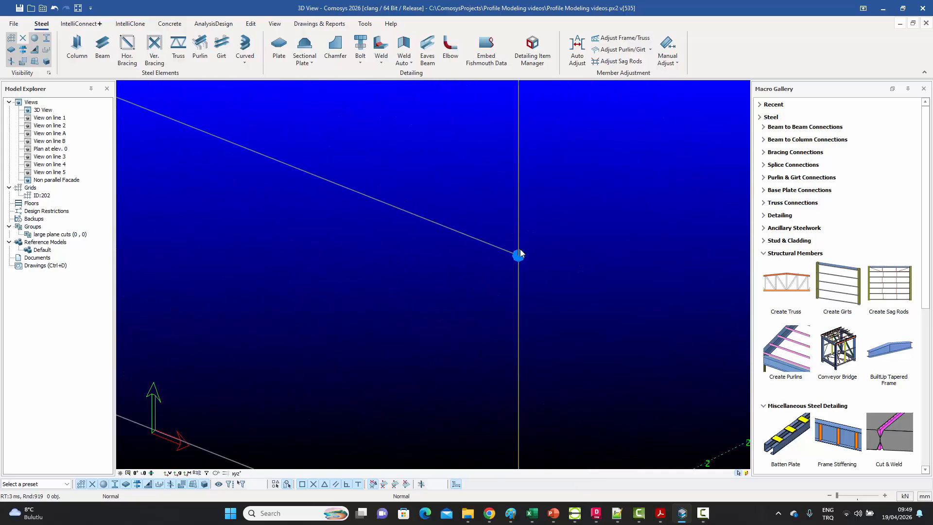
scroll(522, 249, down, 4)
scroll(530, 253, up, 6)
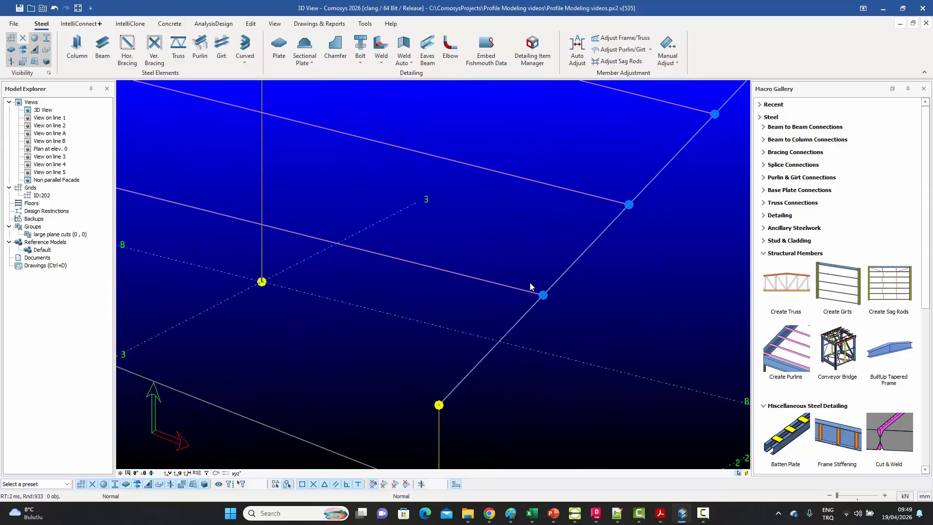
Inspect the nodes along the rafters and non-parallel facade columns of the single-line model from several angles.
middle_drag(555, 277, 483, 295)
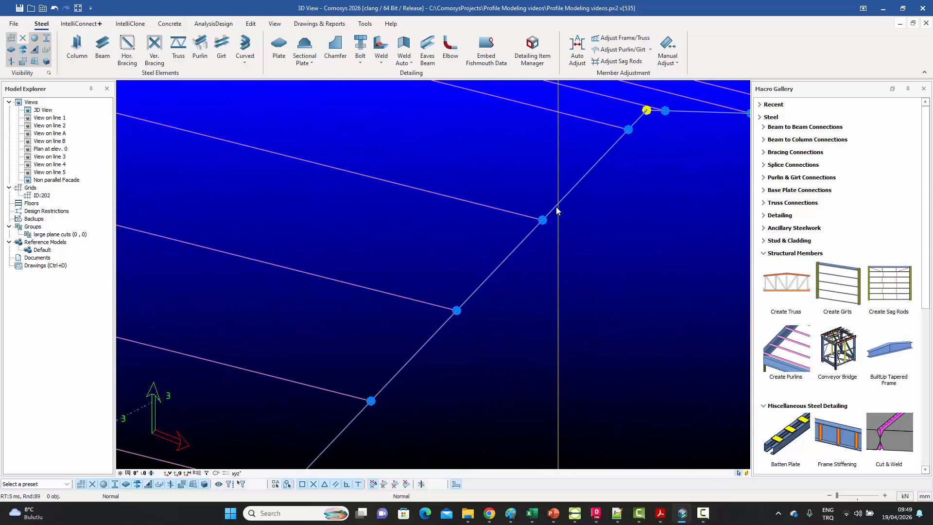
scroll(543, 220, down, 9)
mouse_move(543, 221)
shift+middle_down()
mouse_move(531, 226)
mouse_move(539, 226)
shift+middle_up()
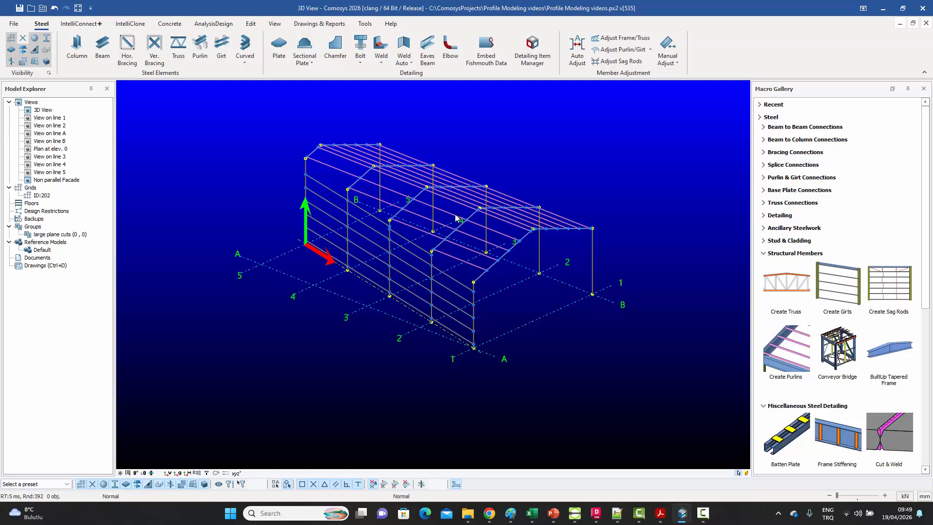
shift+middle_drag(456, 217, 383, 225)
scroll(348, 184, up, 6)
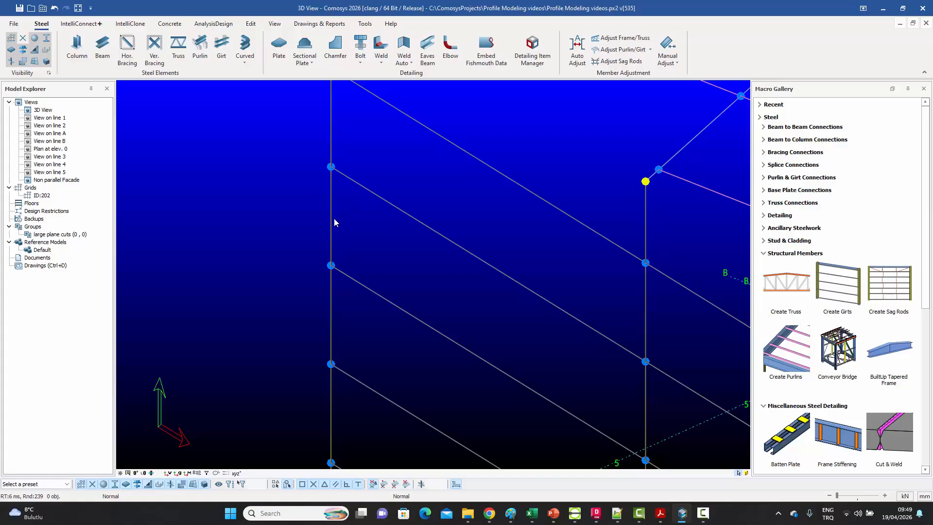
scroll(334, 223, down, 6)
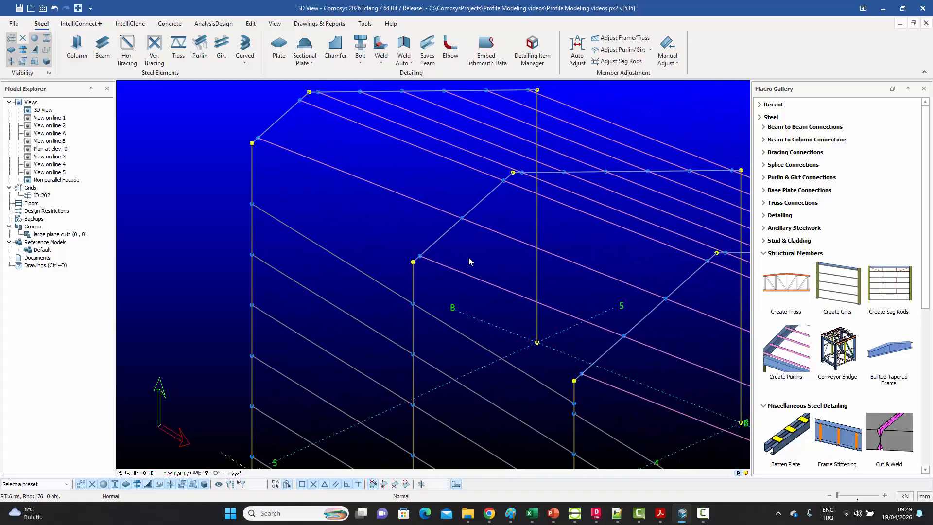
middle_drag(447, 266, 416, 277)
scroll(405, 233, down, 5)
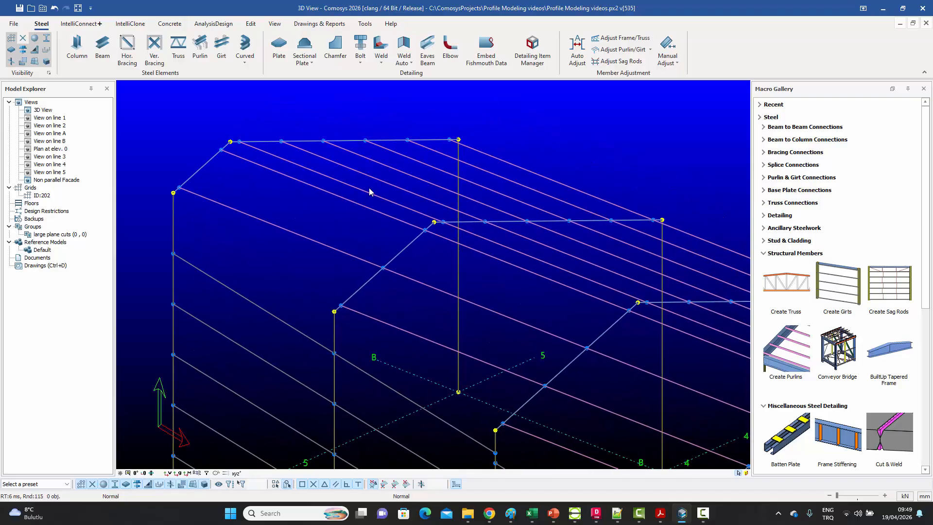
shift+middle_drag(401, 233, 419, 274)
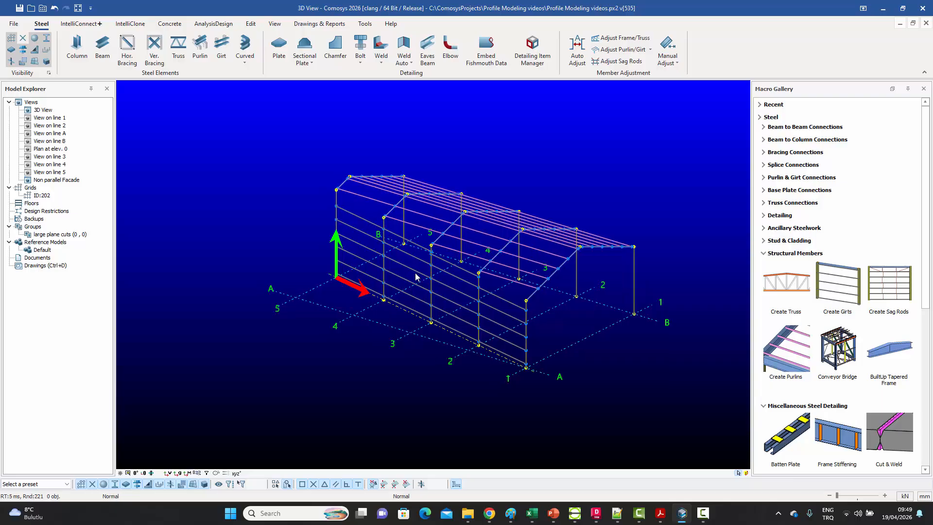
scroll(429, 284, up, 5)
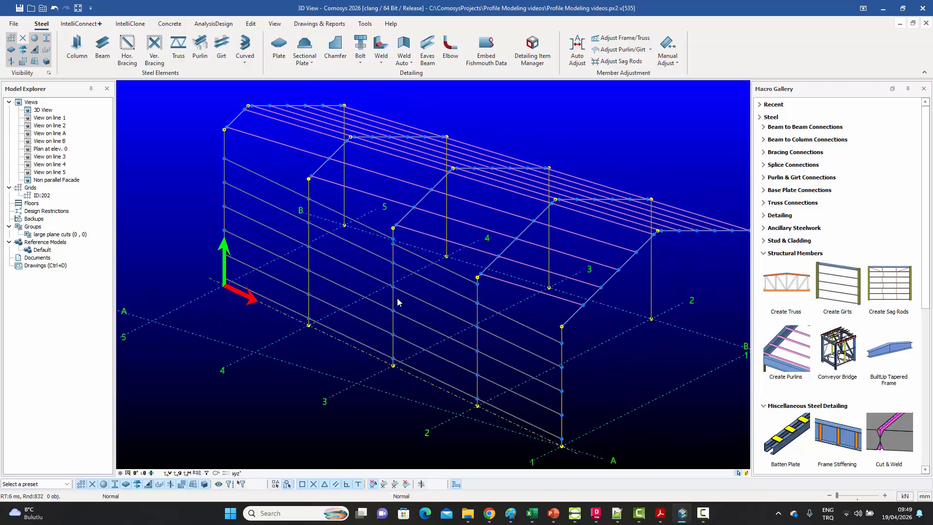
middle_drag(399, 296, 375, 299)
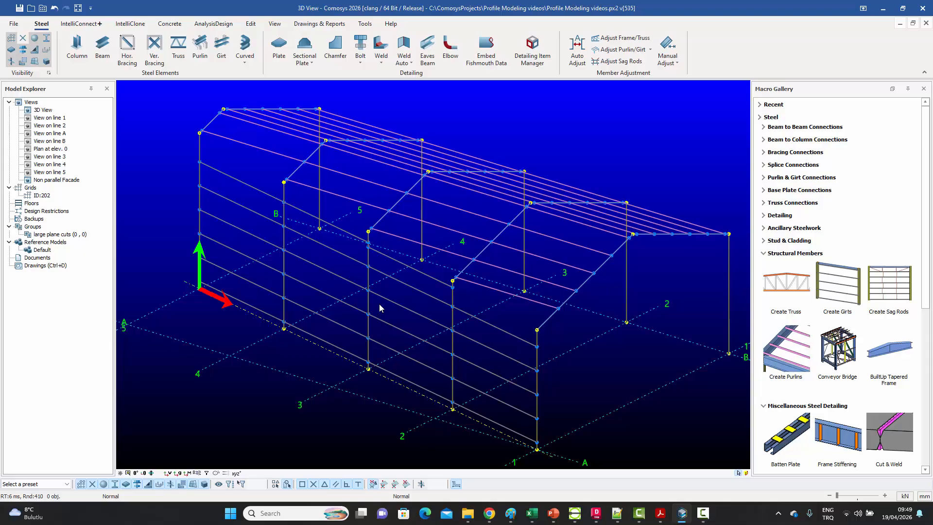
Display the members of the 3D model as solid profiles instead of single lines.
key(ctrl+2)
key(ctrl+3)
middle_drag(426, 276, 418, 279)
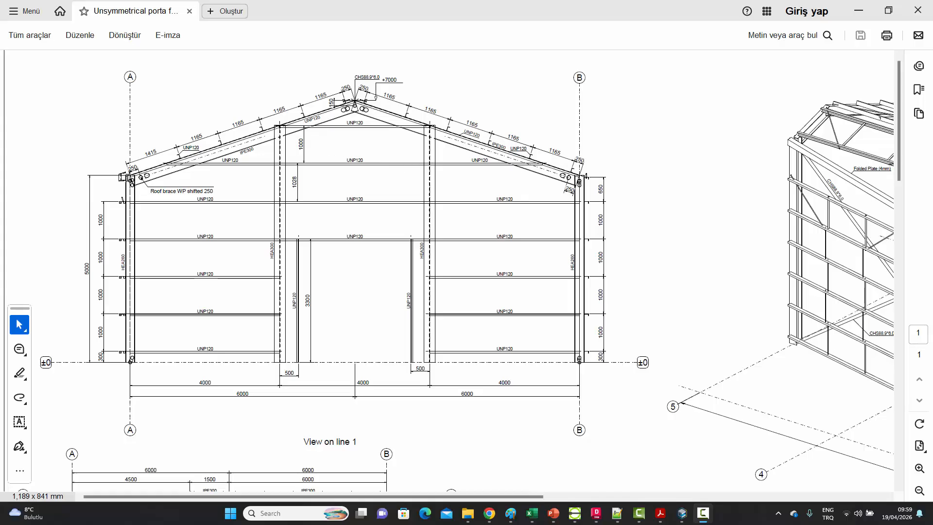
Examine the upper girt spacings, rafters and wind columns of View on line 1 in the PDF drawing.
scroll(159, 164, up, 1)
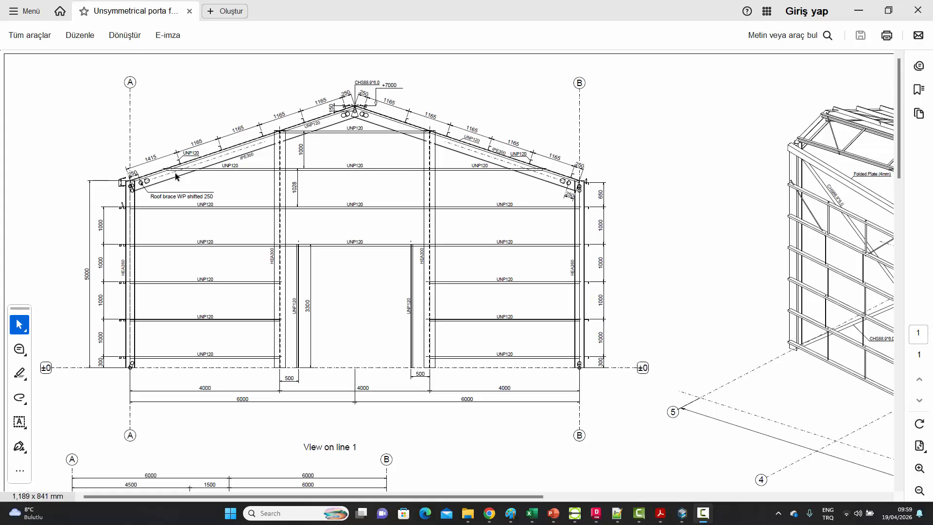
ctrl+scroll(152, 158, up, 3)
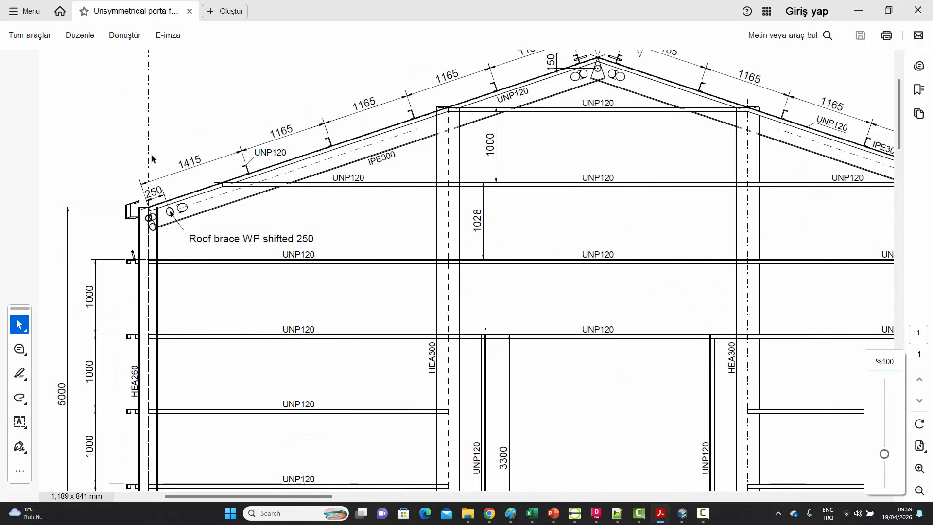
ctrl+scroll(152, 159, up, 1)
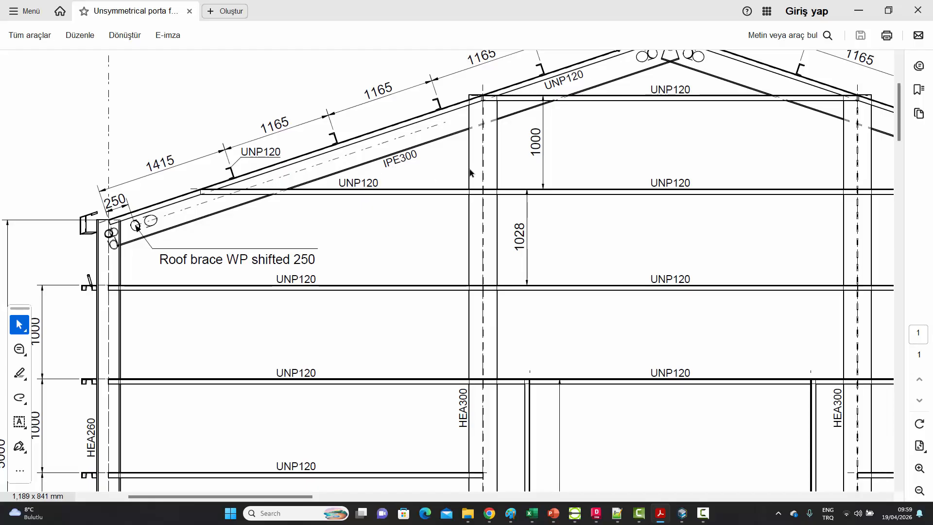
scroll(520, 155, up, 2)
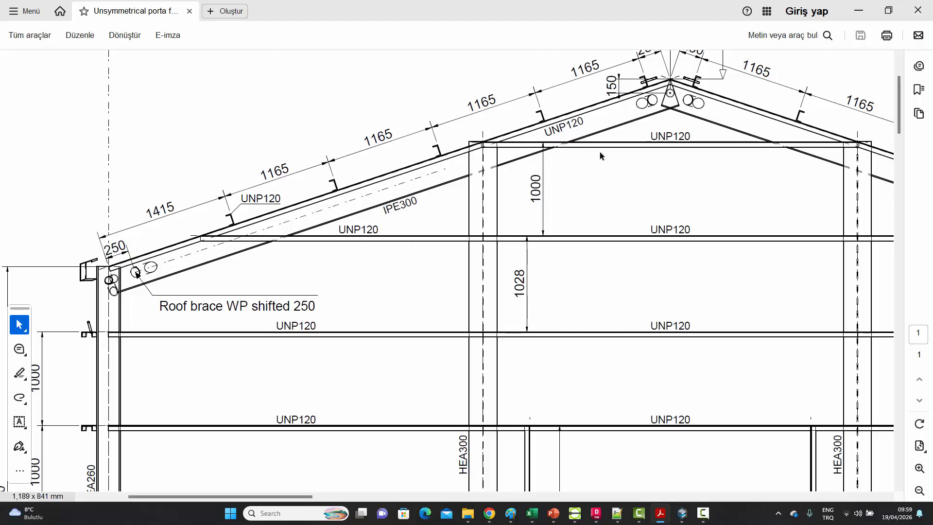
Examine how the end-wall girts meet the corner column, rafter and wind columns near axes 1 and A in the PDF's 3D view.
ctrl+scroll(429, 190, down, 5)
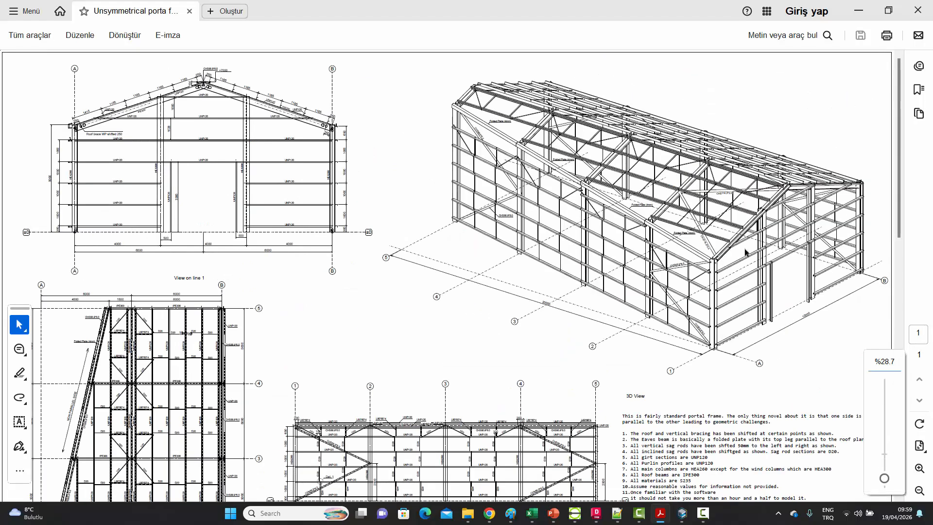
ctrl+scroll(745, 251, up, 4)
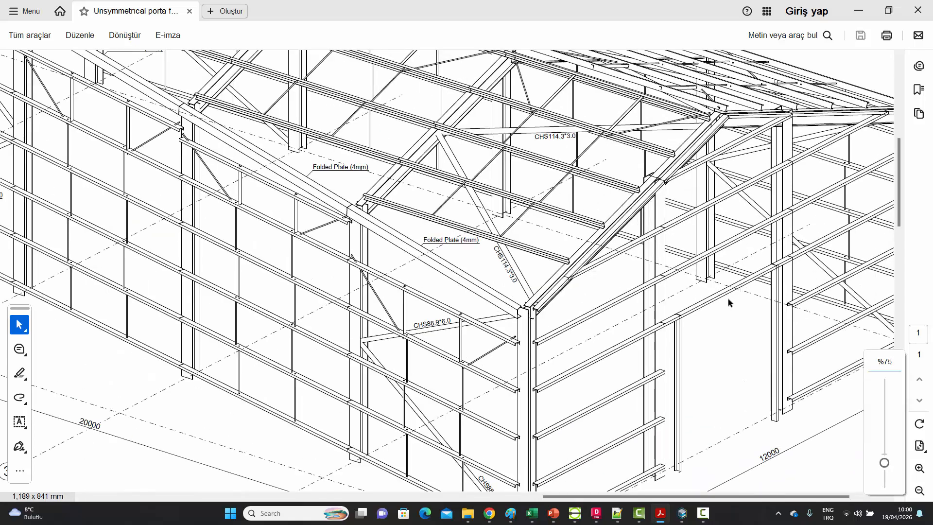
scroll(725, 300, down, 4)
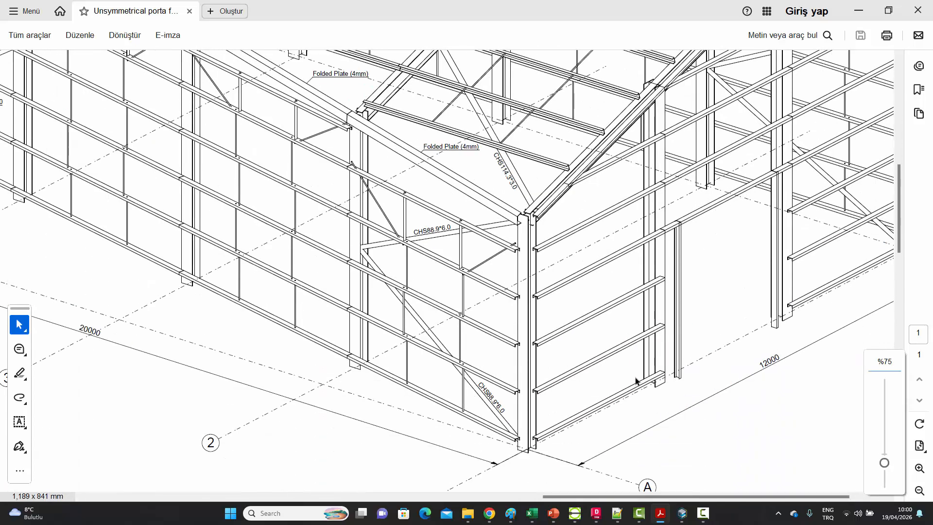
ctrl+scroll(617, 166, up, 3)
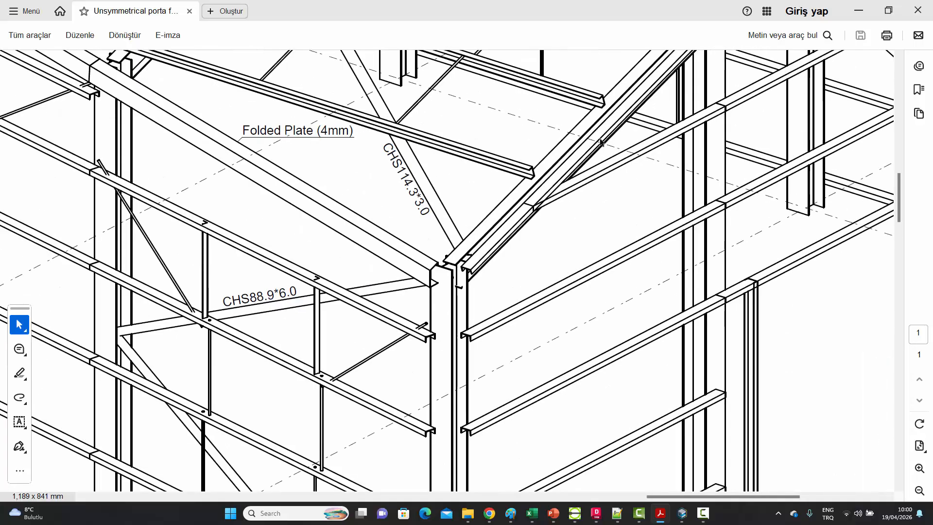
scroll(565, 282, up, 2)
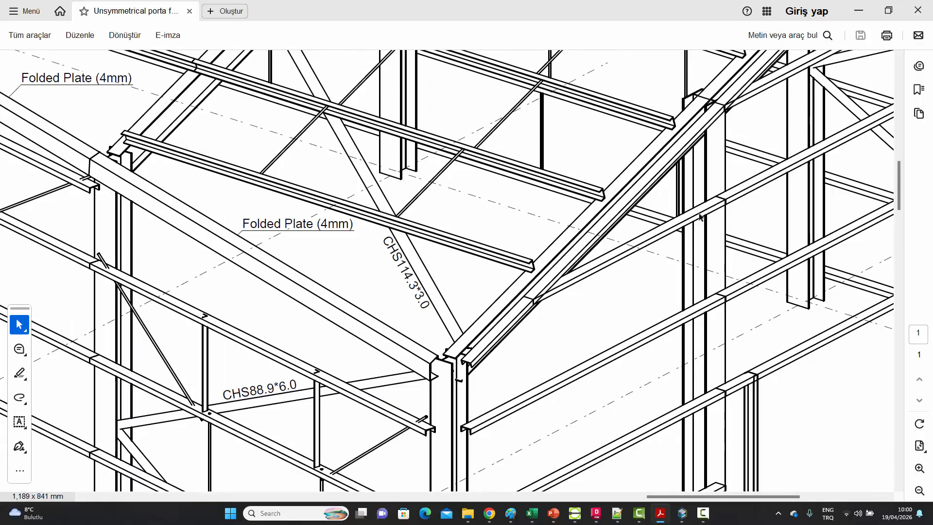
scroll(578, 314, up, 2)
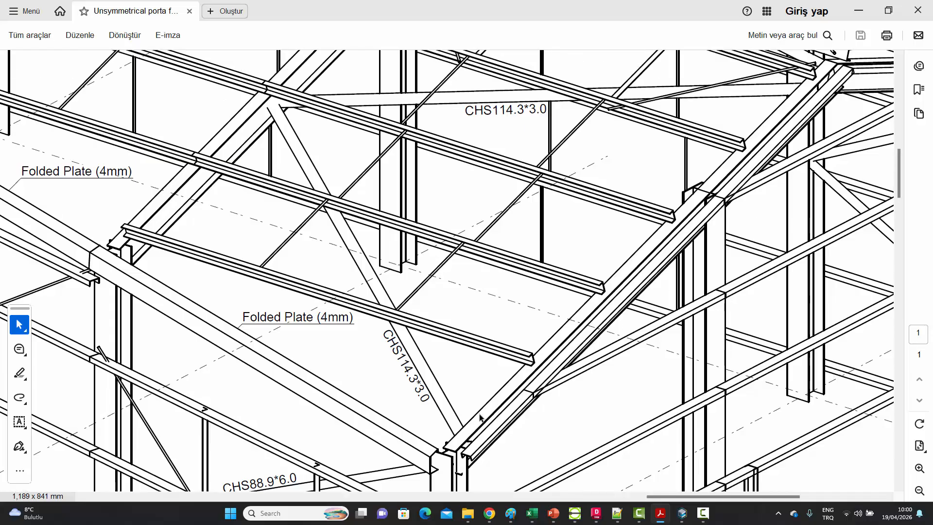
scroll(494, 359, down, 3)
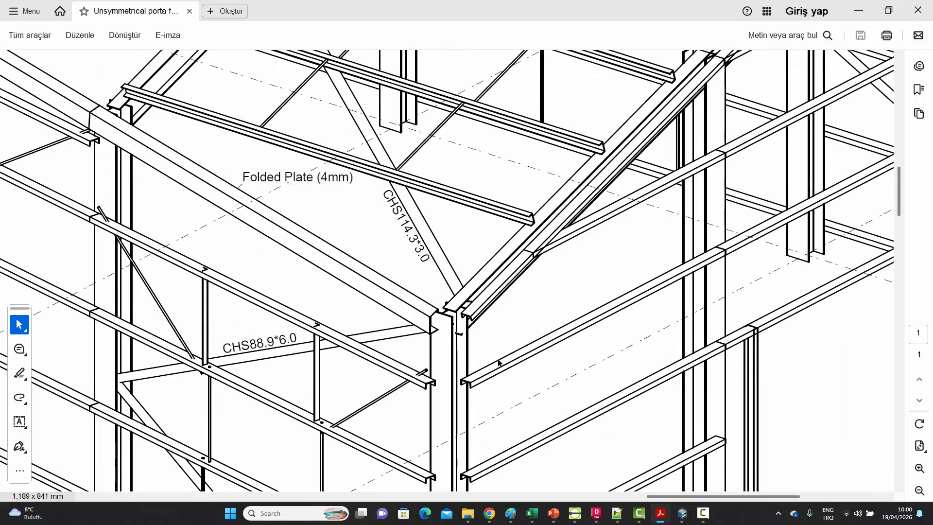
scroll(473, 355, down, 5)
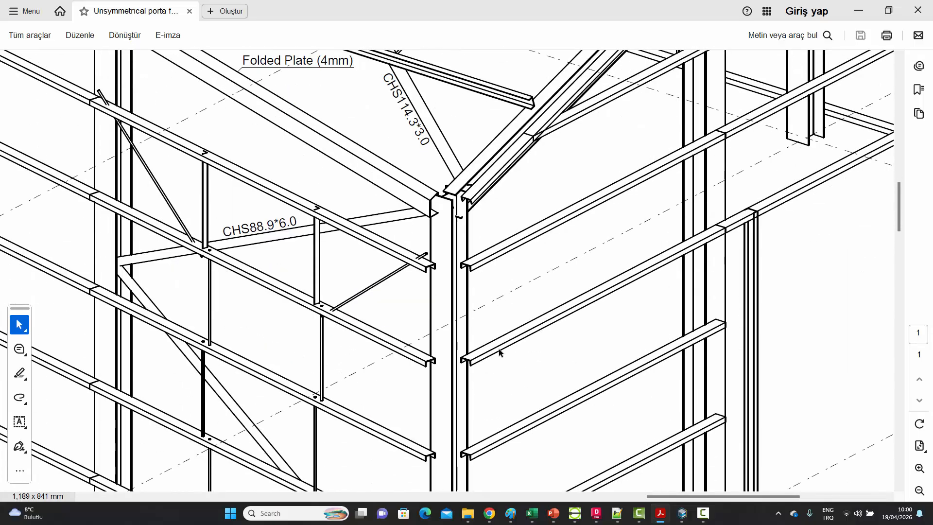
ctrl+scroll(571, 327, down, 5)
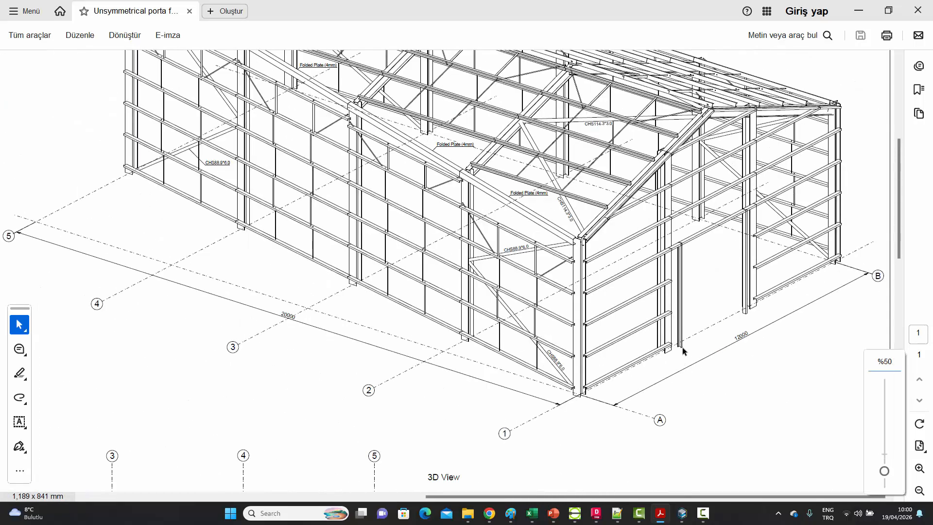
Examine the wind column spacing and lower girts of View on line 1 in the PDF, and show the whole sheet.
ctrl+scroll(650, 341, down, 2)
ctrl+scroll(201, 181, up, 2)
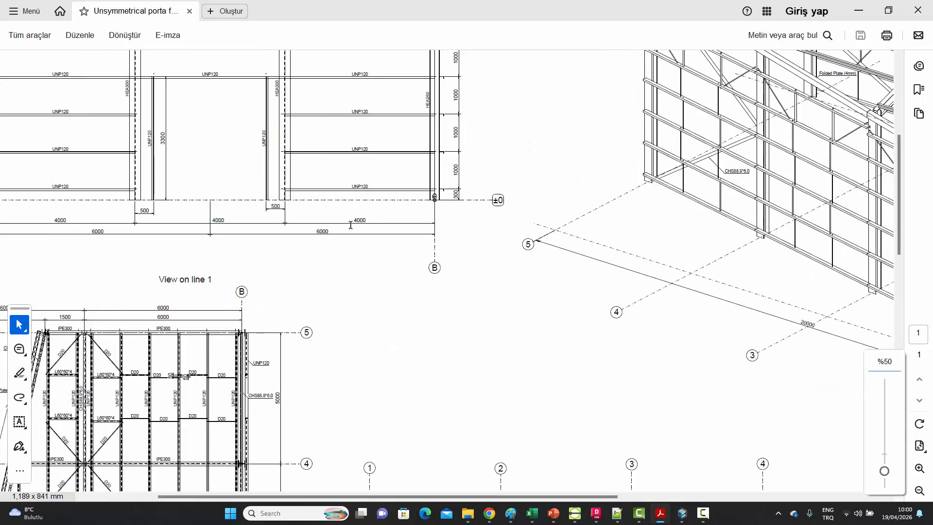
ctrl+scroll(360, 252, down, 2)
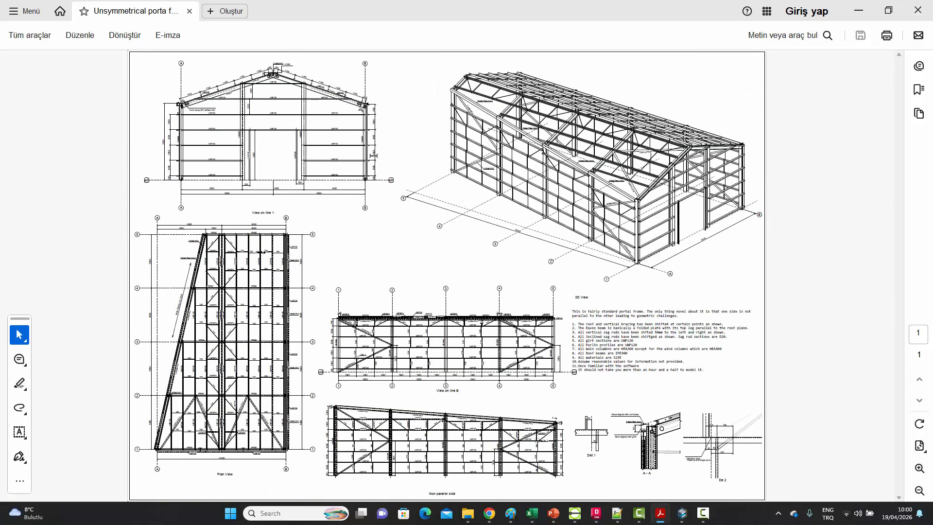
ctrl+scroll(231, 136, up, 1)
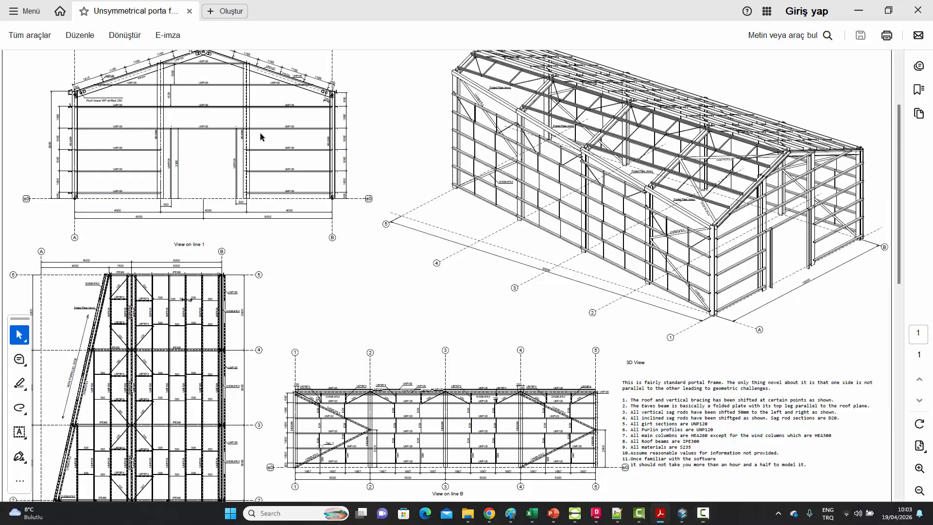
ctrl+scroll(251, 138, up, 5)
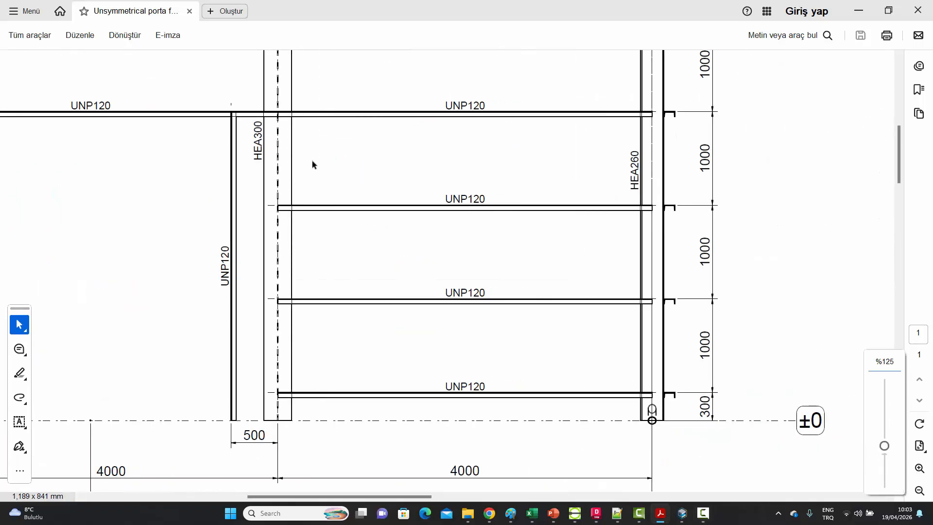
ctrl+scroll(313, 163, down, 6)
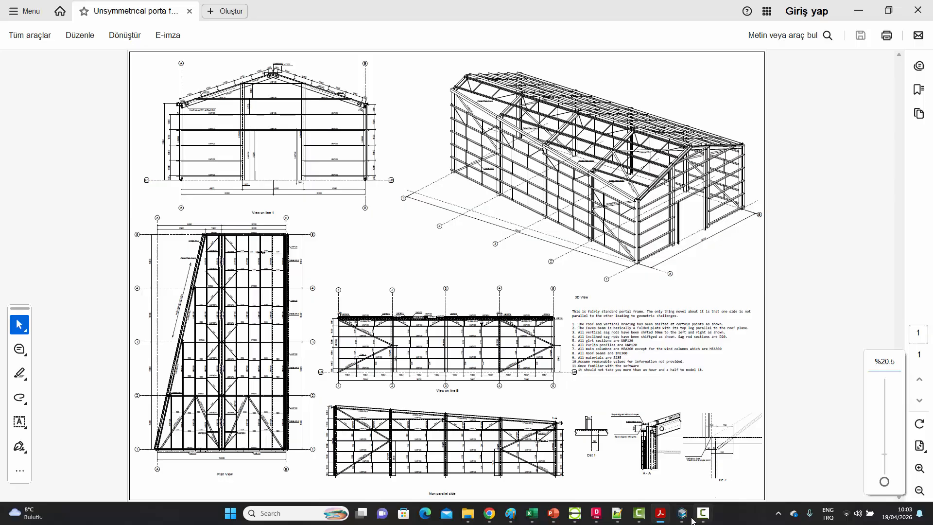
Switch to Comosys and make the reference points visible in the 3D view.
click(683, 514)
mouse_move(476, 321)
middle_down()
mouse_move(513, 323)
mouse_move(462, 322)
middle_up()
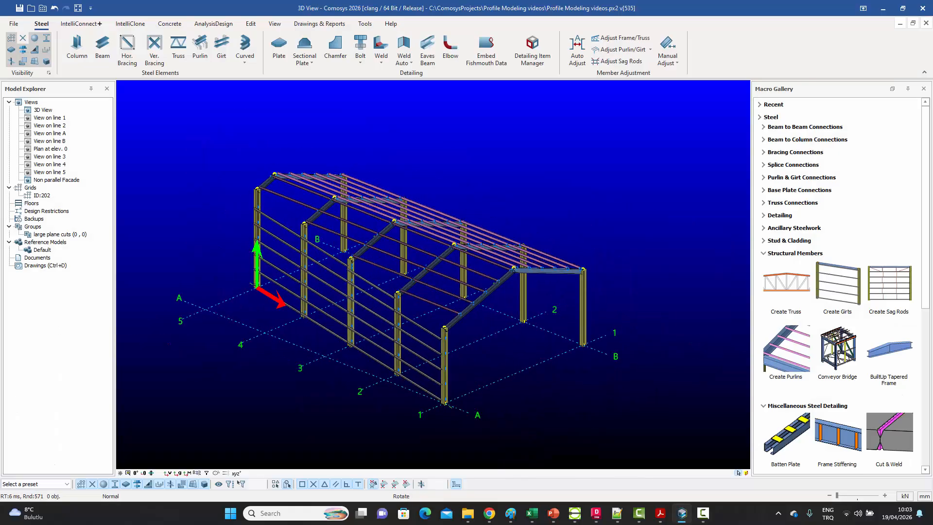
click(24, 41)
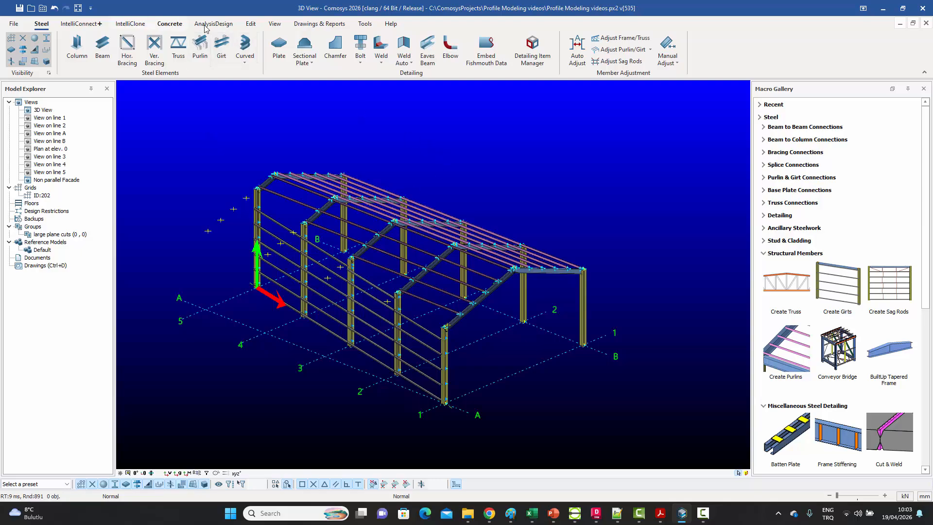
Create dividing points that split the distance between the column bases at axes A and B on line 1 into three equal parts.
click(251, 24)
click(358, 50)
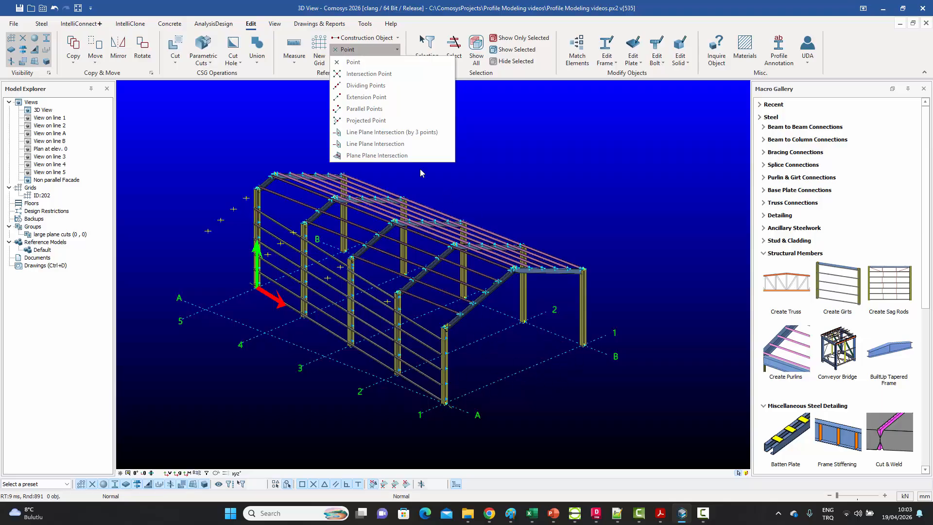
click(378, 86)
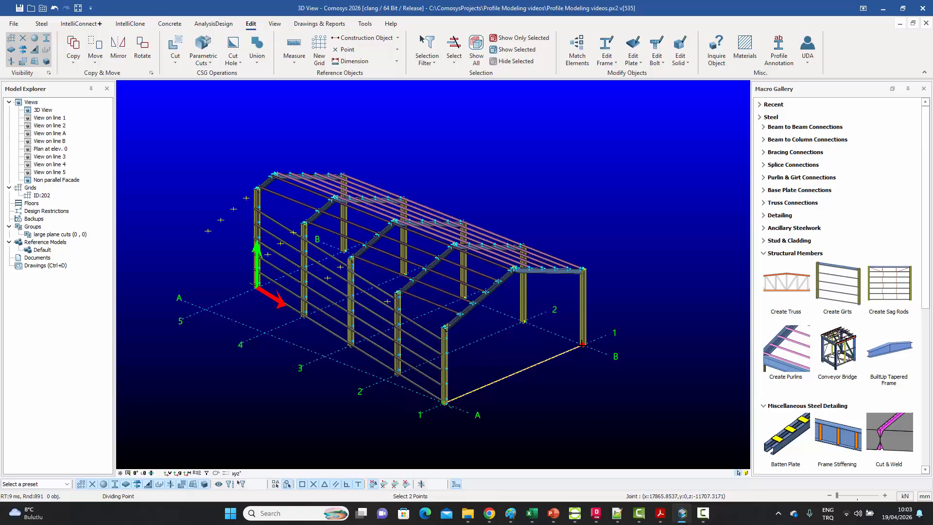
click(583, 344)
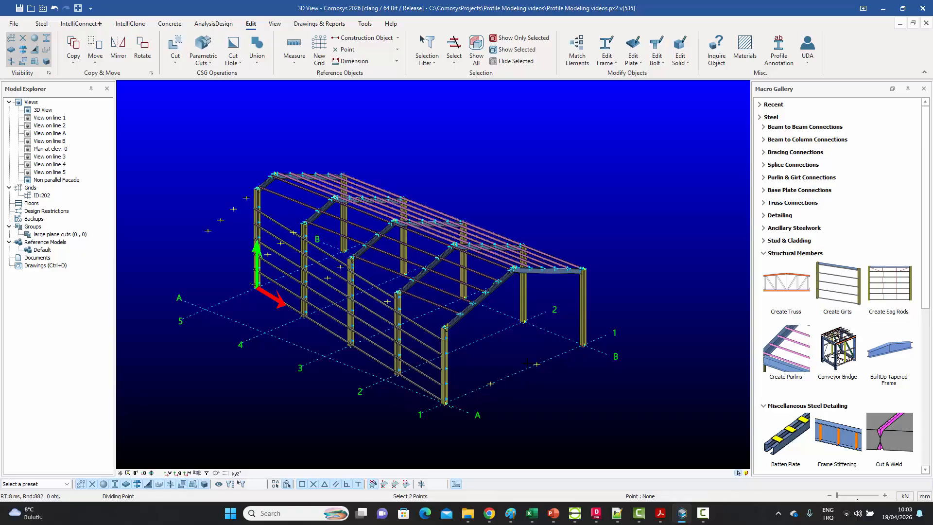
Measure the distances from the column base at axis B to the first dividing point and between the two dividing points on line 1.
right_click(544, 340)
click(553, 346)
right_click(552, 341)
click(587, 419)
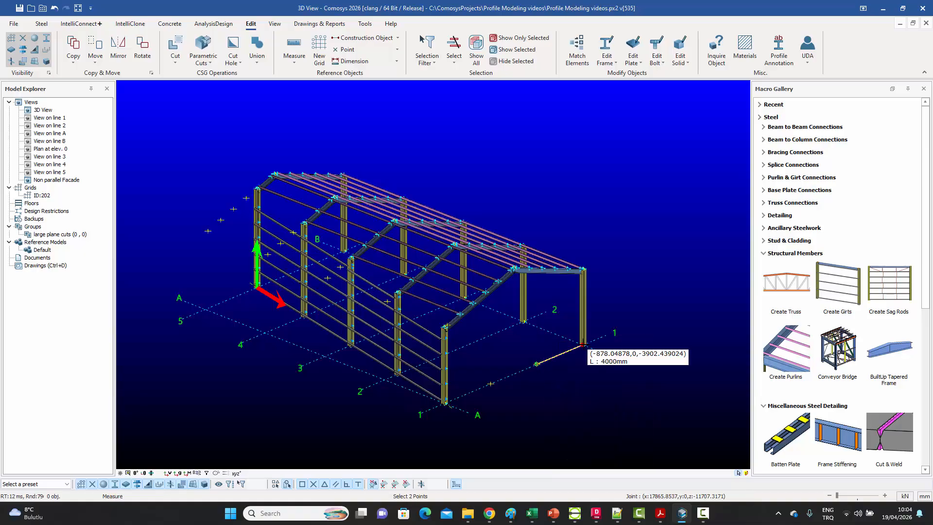
click(537, 364)
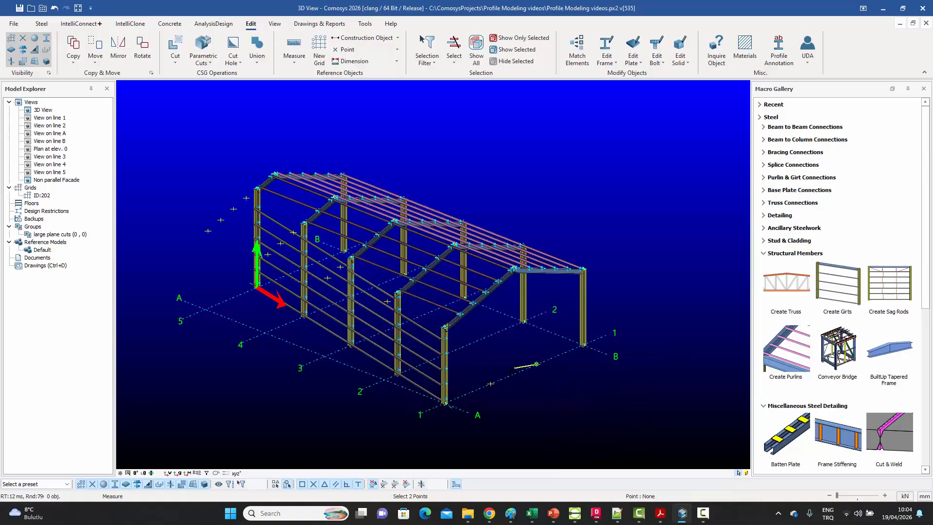
click(490, 384)
key(Escape)
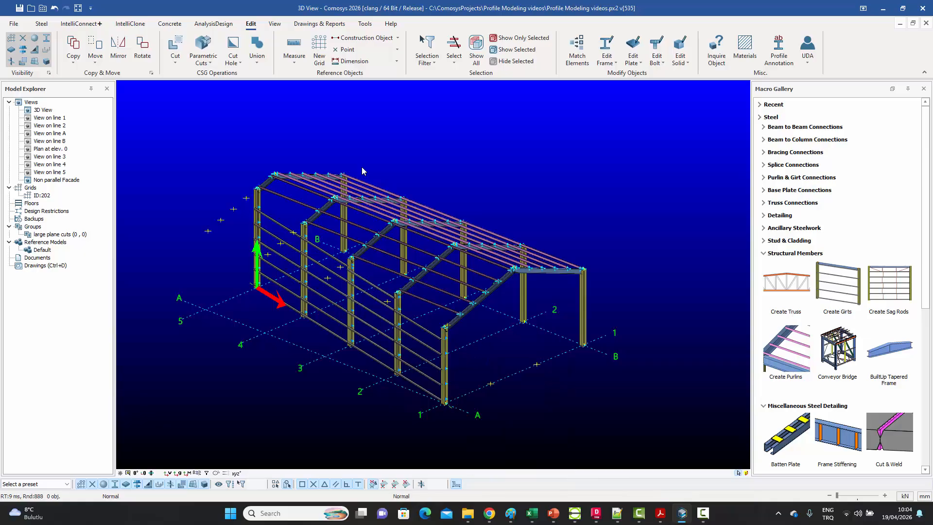
Set the work plane with its origin at the line 1/axis A column base and its X axis along line 1.
click(41, 23)
click(76, 48)
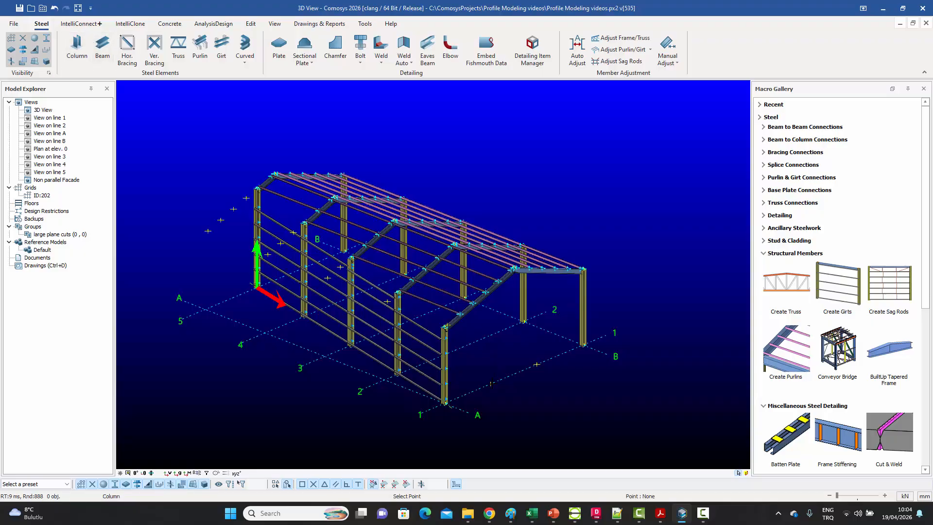
right_click(516, 355)
click(530, 360)
click(177, 473)
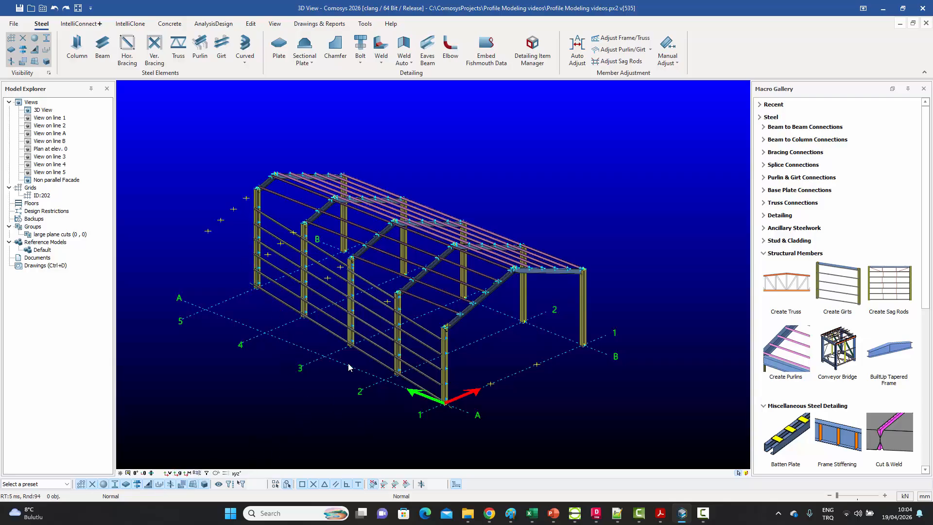
Place 5000 mm high HEA300 wind columns at the two dividing points between axes A and B on line 1.
click(76, 48)
click(490, 384)
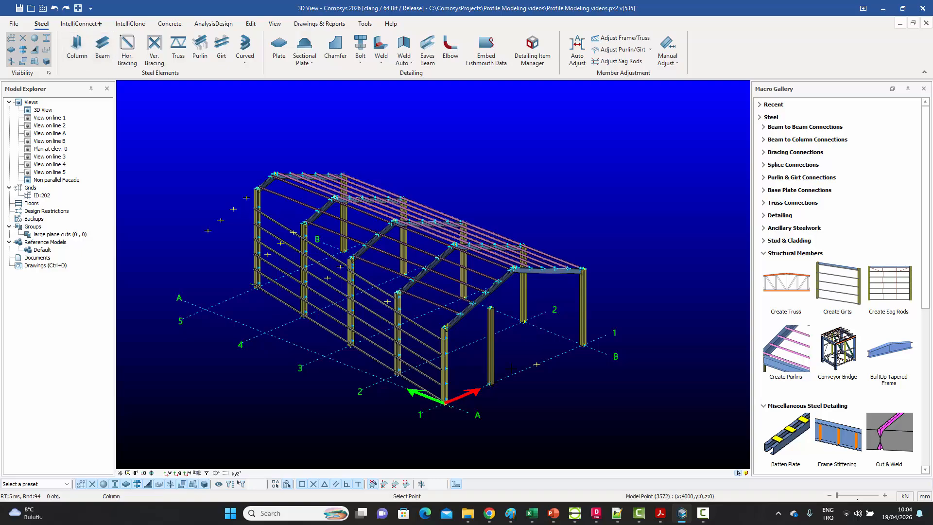
click(536, 364)
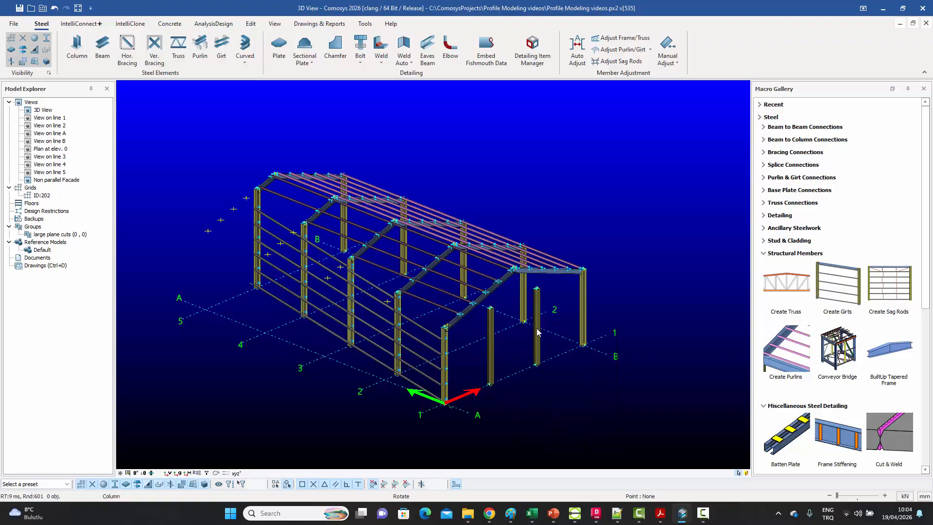
key(Escape)
Check the tops of the new wind columns and the profile settings of the one nearer axis B.
scroll(538, 332, up, 6)
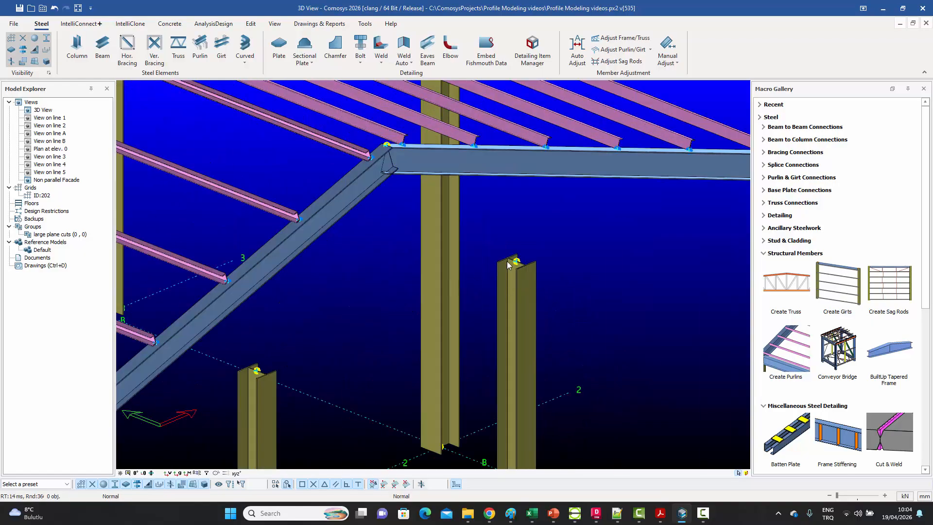
scroll(507, 264, down, 5)
double_click(515, 380)
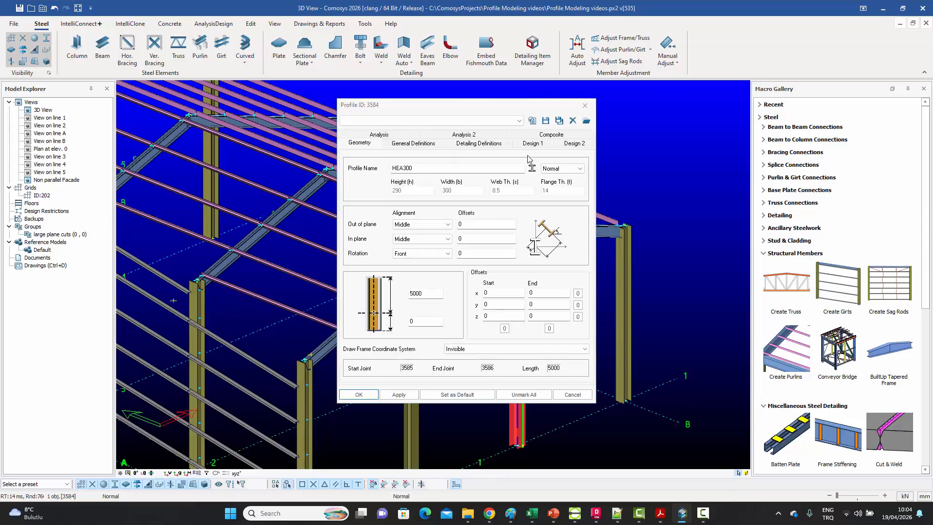
click(585, 106)
key(Escape)
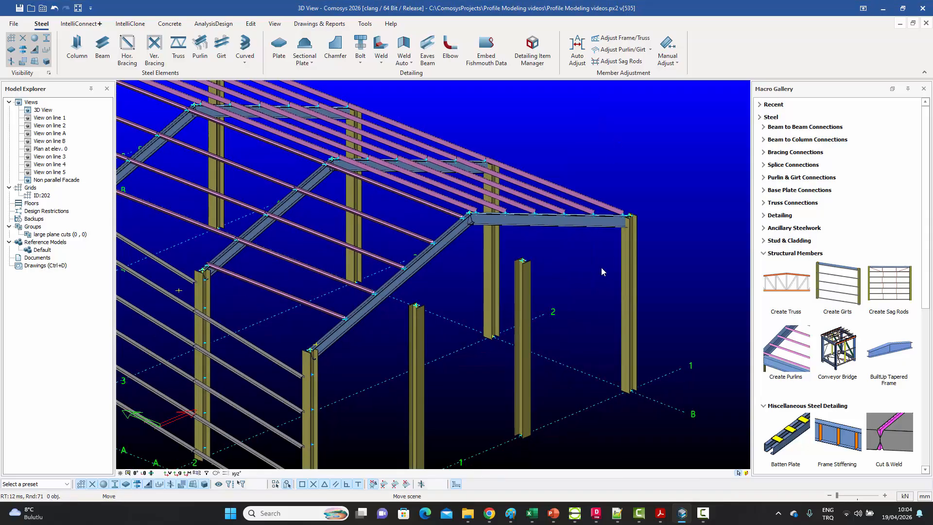
Extend the wind column nearer axis A up to the plane of the adjacent roof slope, defined by three rafter joints.
click(413, 338)
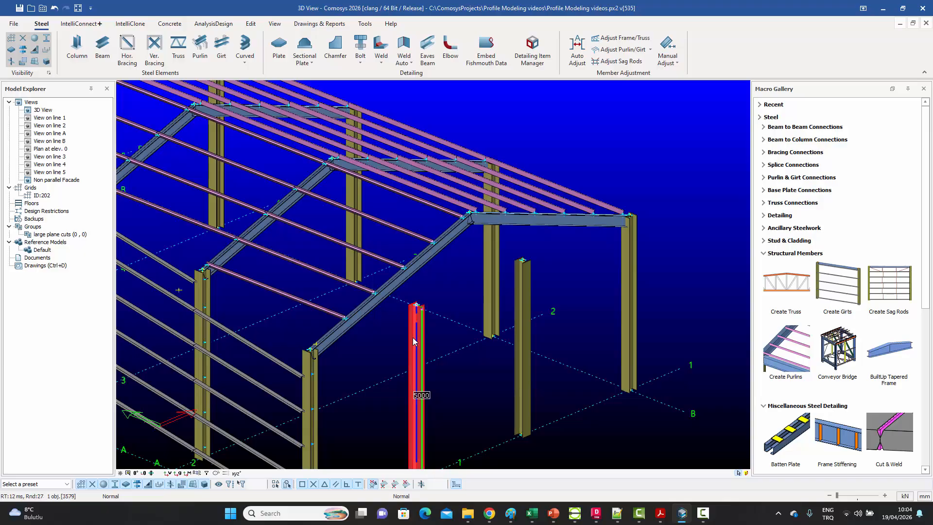
right_click(413, 338)
mouse_move(442, 333)
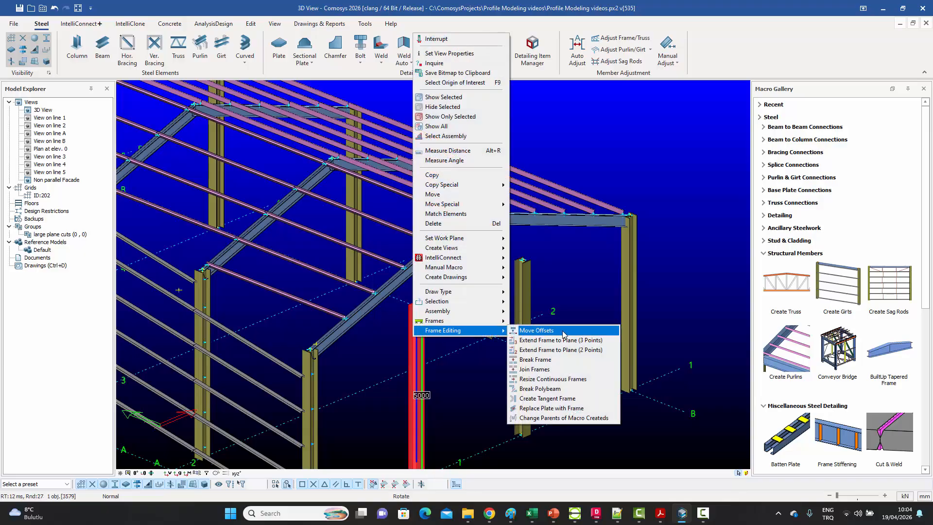
click(535, 340)
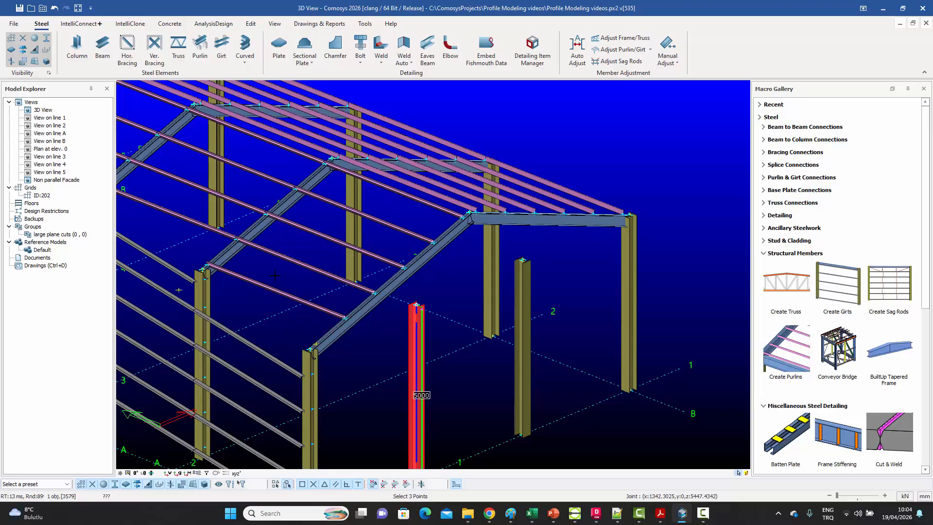
click(237, 241)
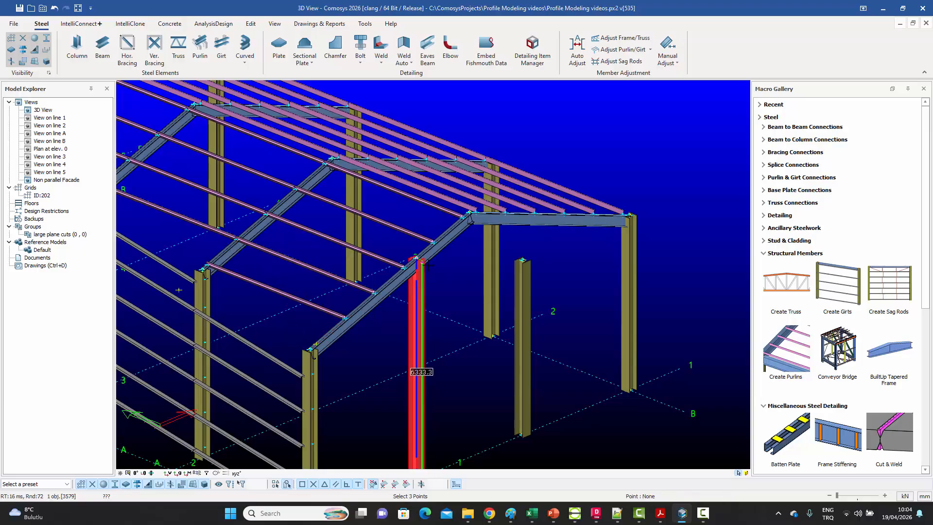
right_click(496, 251)
click(534, 196)
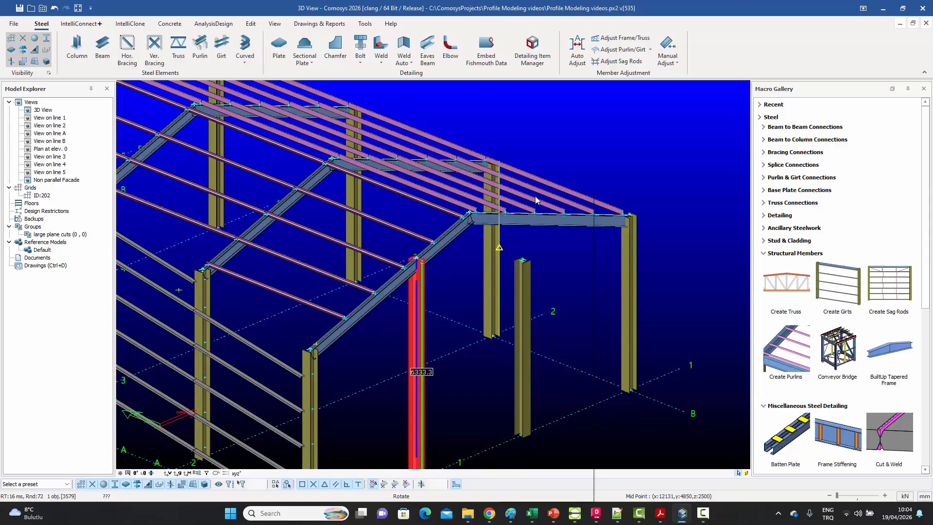
Extend the wind column nearer axis B up to the axis B roof slope plane, defined by three points.
click(531, 282)
right_click(532, 286)
mouse_move(583, 495)
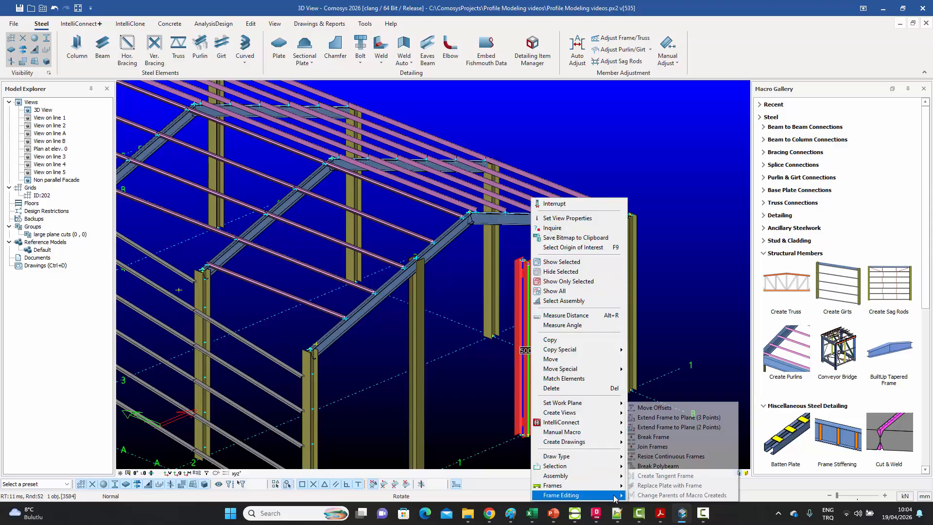
click(676, 417)
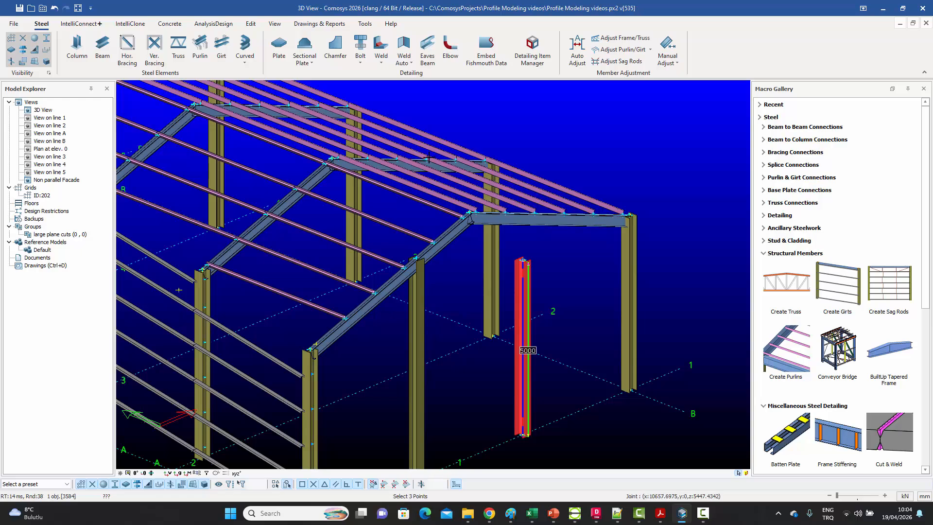
right_click(591, 155)
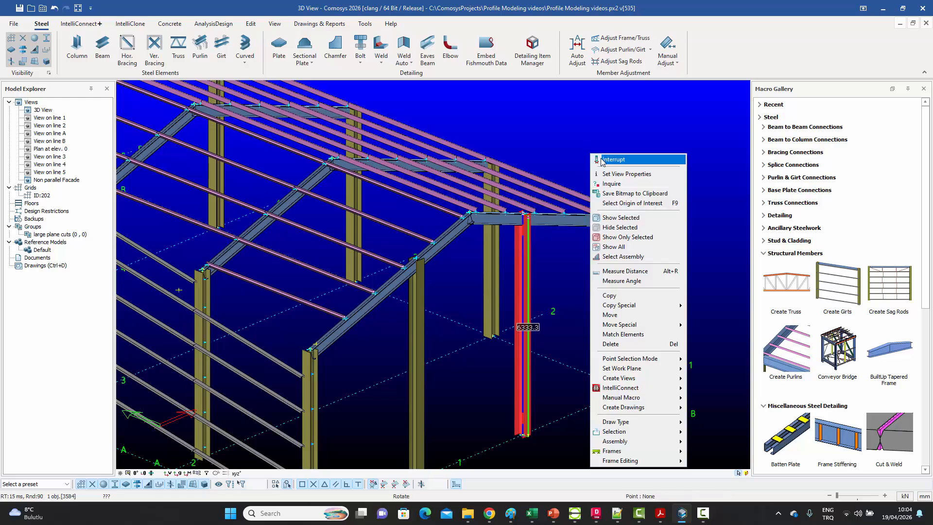
click(602, 159)
Examine where the wind column tops meet the line 1 rafters in solid, wireframe and centreline display.
scroll(542, 273, up, 5)
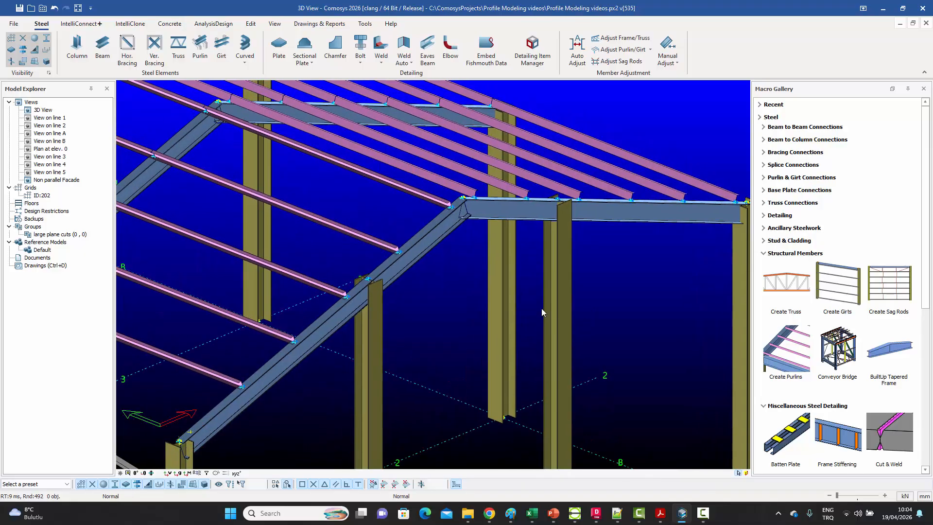
scroll(378, 280, up, 4)
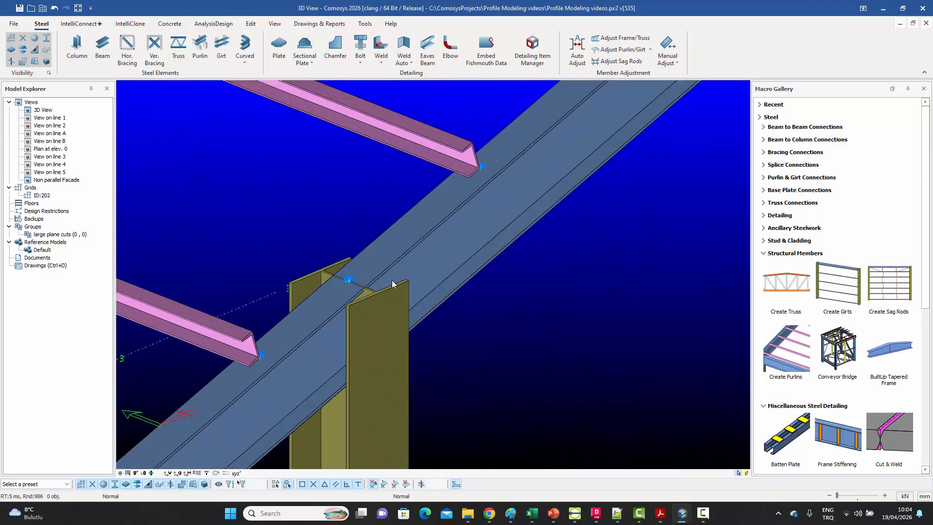
scroll(392, 281, down, 3)
key(ctrl+2)
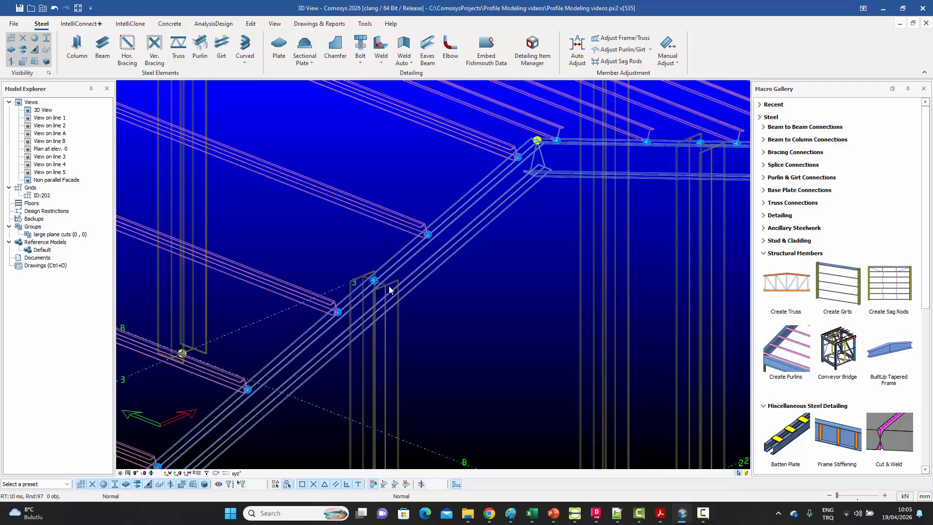
key(ctrl+1)
scroll(377, 284, down, 5)
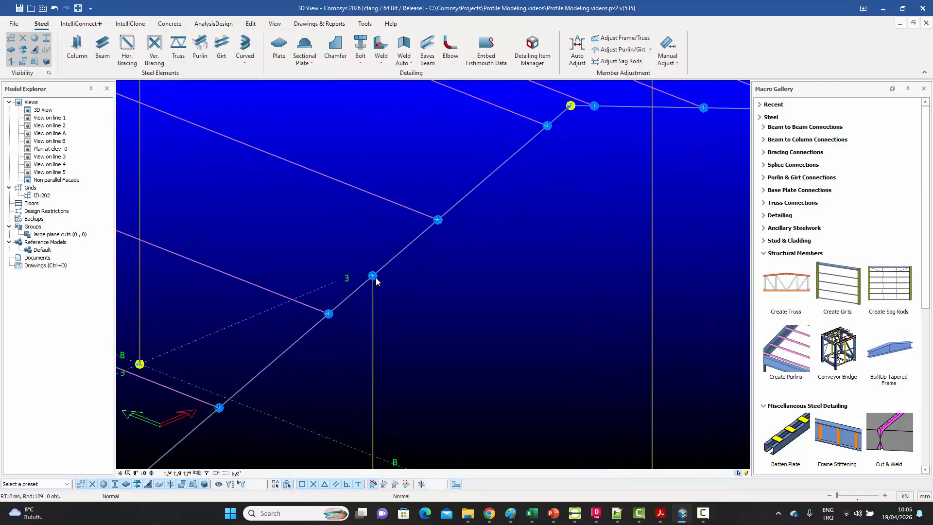
key(ctrl+2)
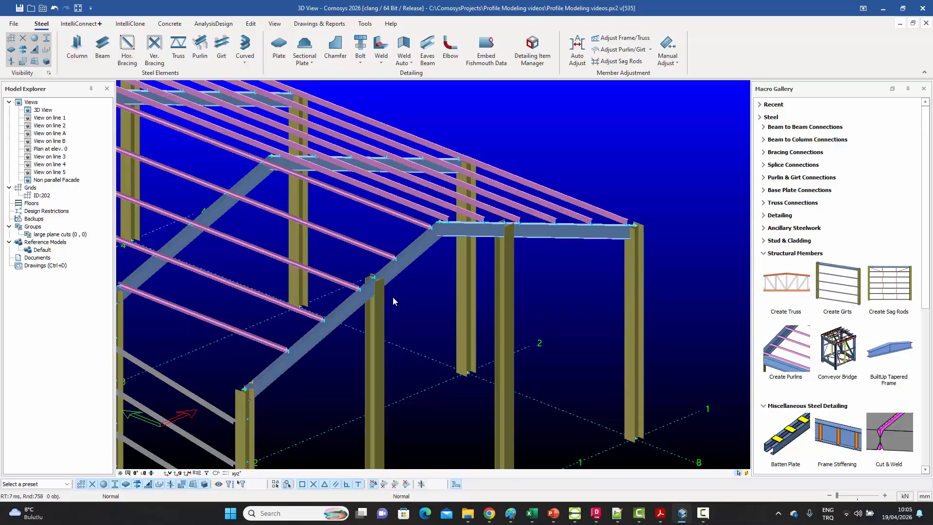
key(ctrl+3)
middle_drag(394, 296, 485, 212)
scroll(473, 222, down, 3)
middle_drag(472, 244, 454, 262)
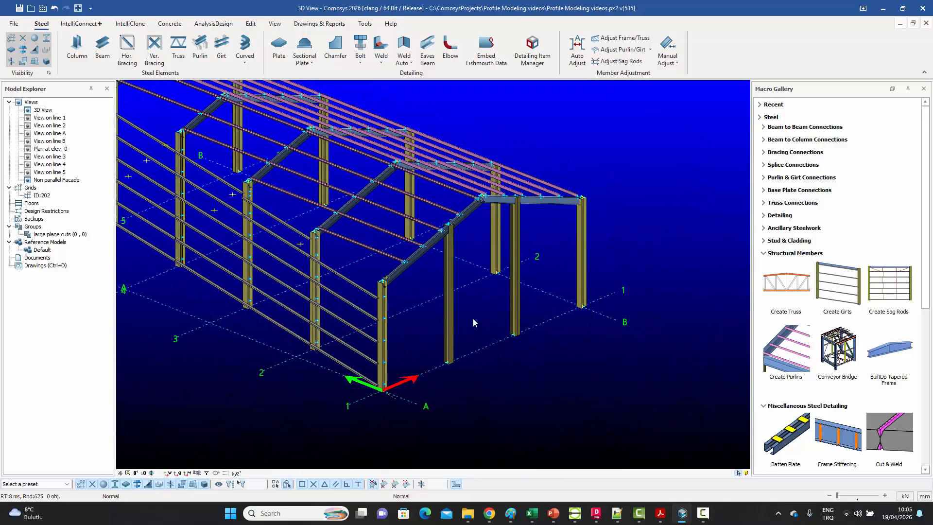
Check the section height of the wind column nearer axis A and inspect the girt connections at the corner column.
scroll(411, 372, up, 3)
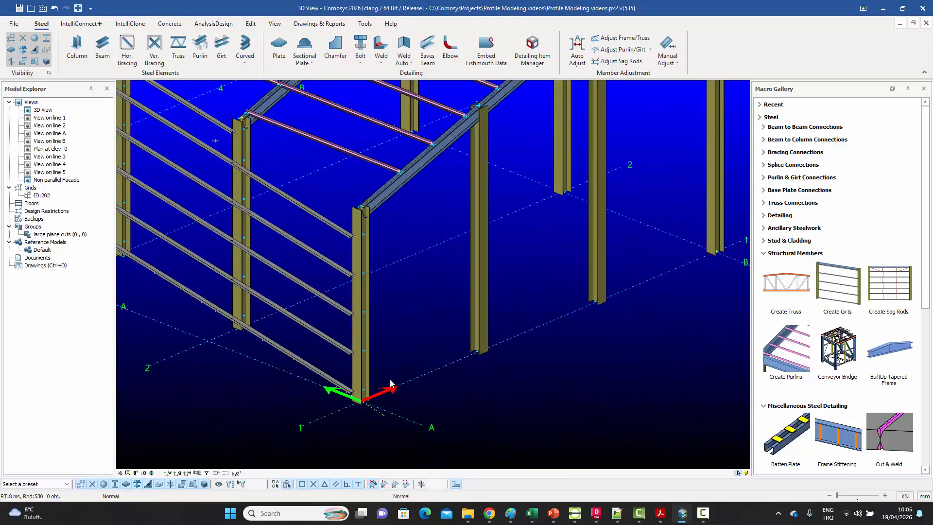
double_click(488, 323)
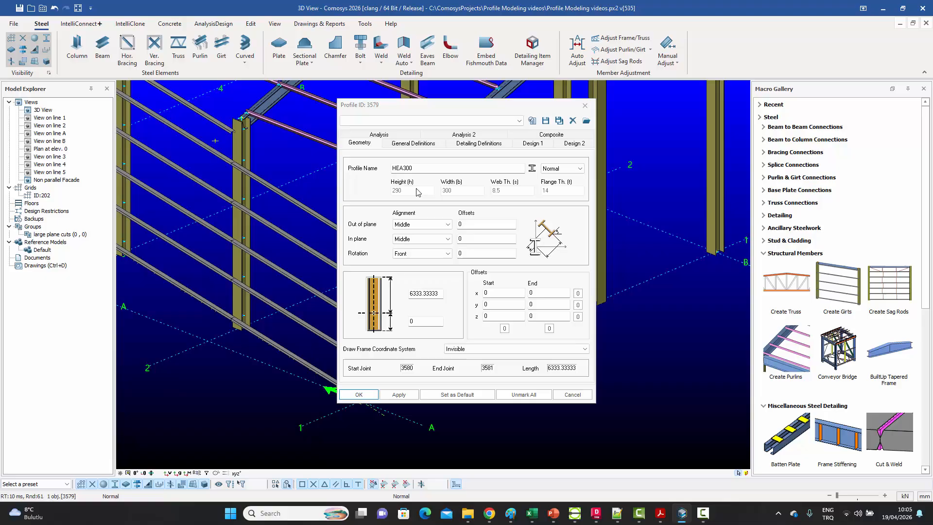
click(585, 106)
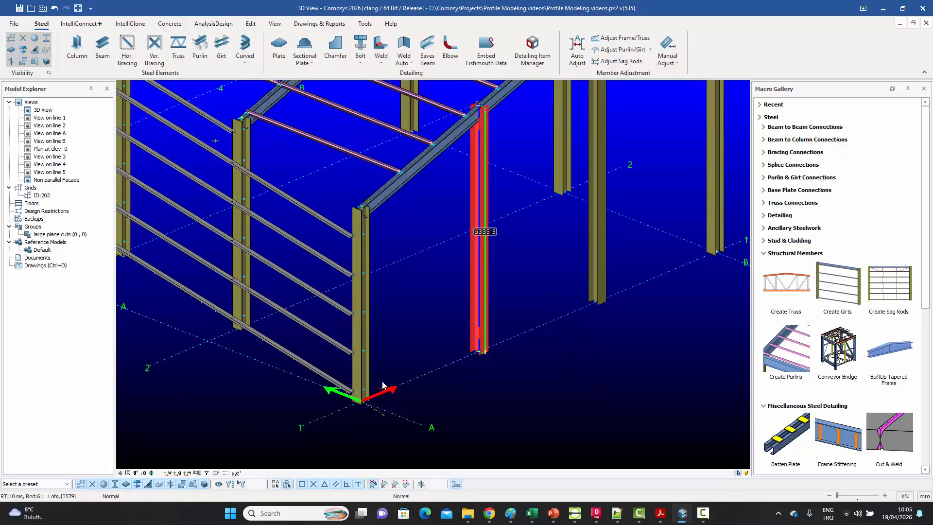
scroll(378, 380, up, 2)
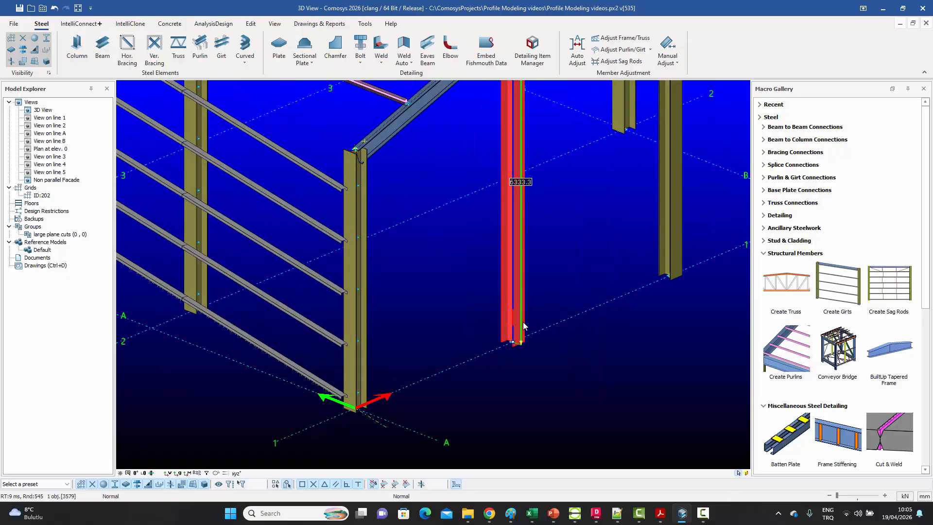
scroll(379, 390, up, 3)
click(359, 375)
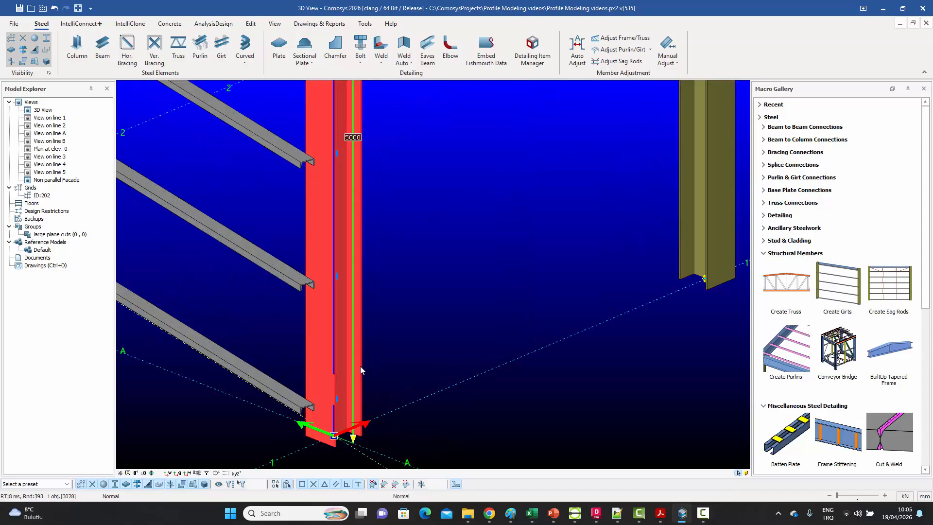
click(395, 351)
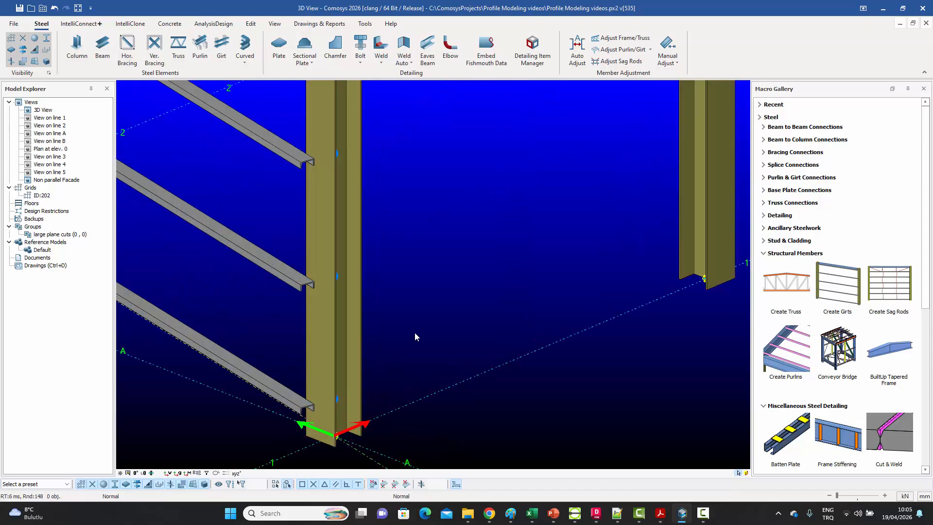
Place a UNP120 bottom girt on line 1 from the axis A column base to the base of the first wind column.
scroll(415, 333, down, 4)
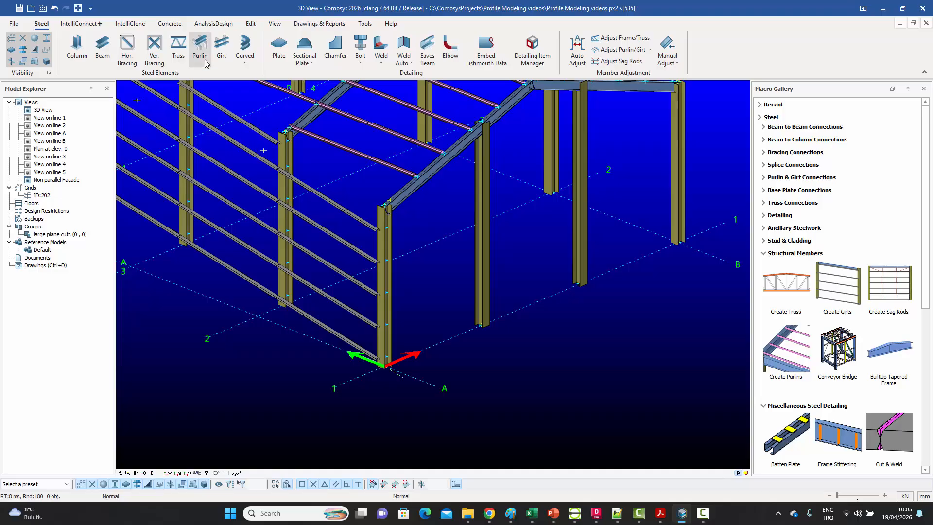
click(221, 47)
scroll(402, 346, up, 4)
scroll(327, 378, up, 4)
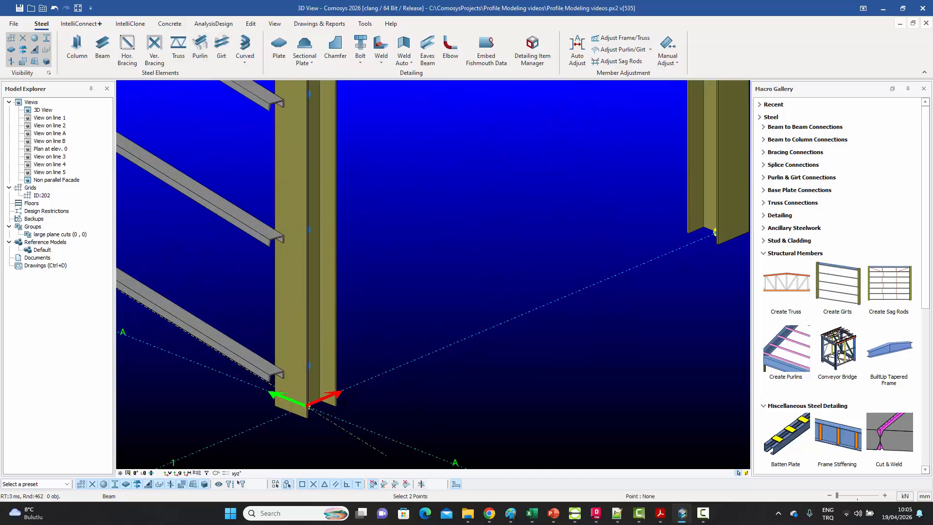
click(294, 405)
scroll(297, 401, down, 5)
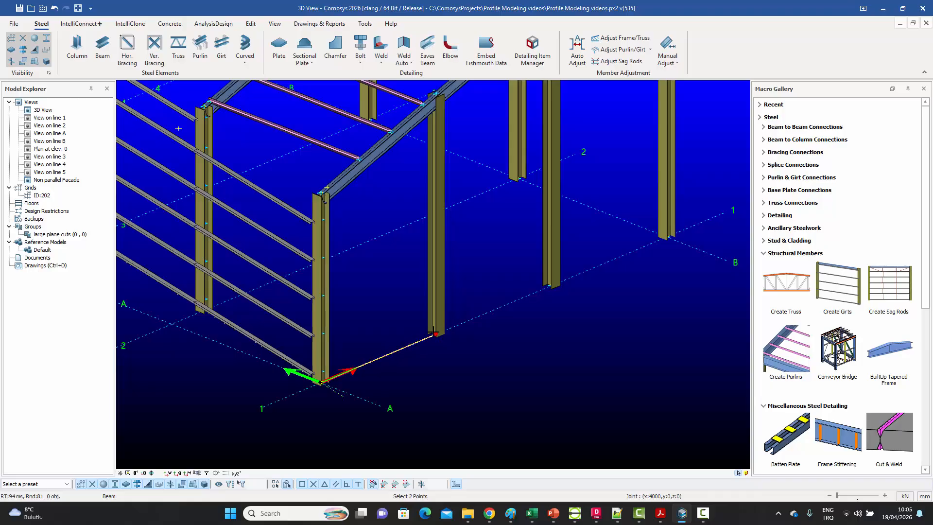
click(433, 332)
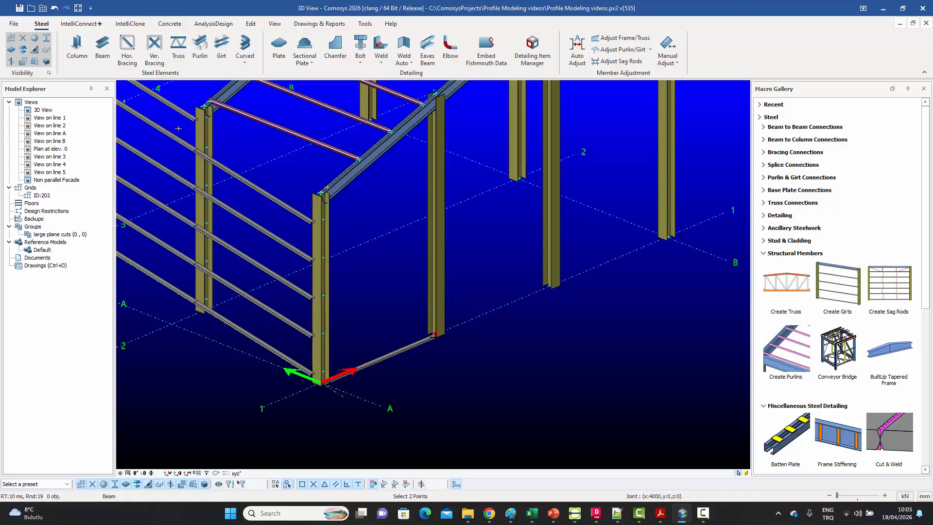
click(442, 323)
right_click(488, 278)
click(511, 284)
Set the in-plane offset of the new bottom girt on line 1 to 145 mm.
scroll(413, 351, up, 4)
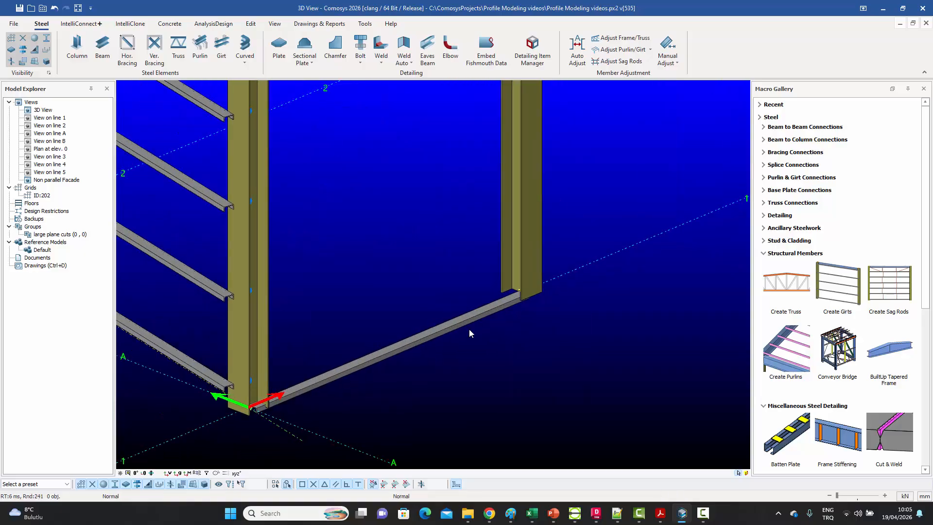
scroll(494, 308, up, 3)
click(497, 306)
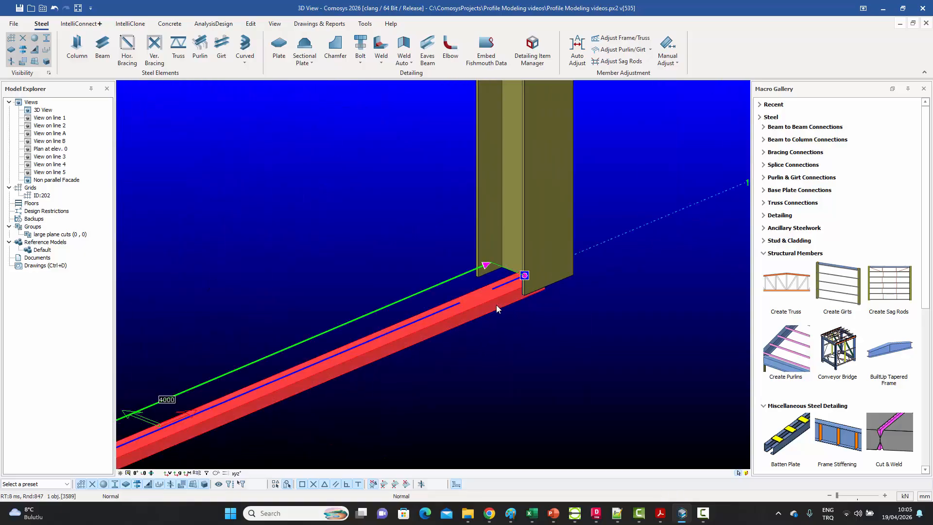
double_click(497, 305)
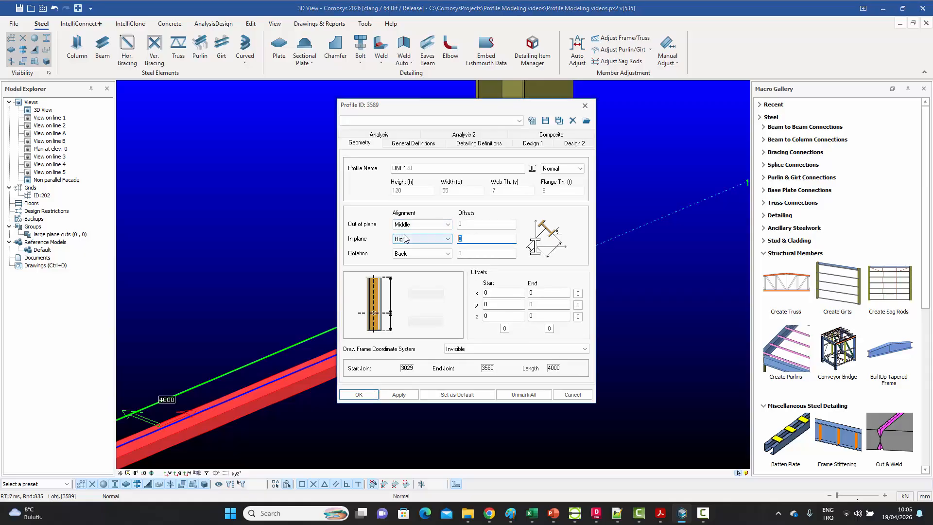
text(145)
click(371, 395)
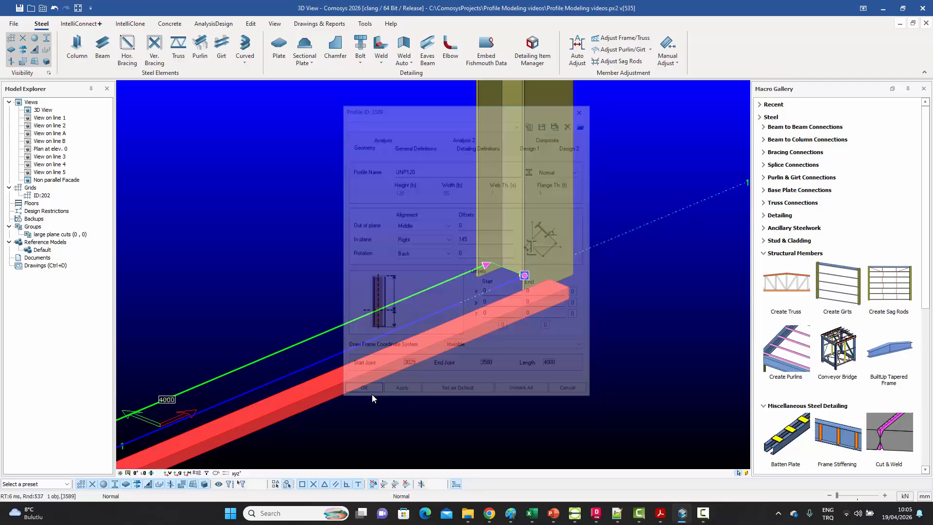
Check the section properties of the first wind column at the end of the new bottom girt on line 1.
double_click(568, 200)
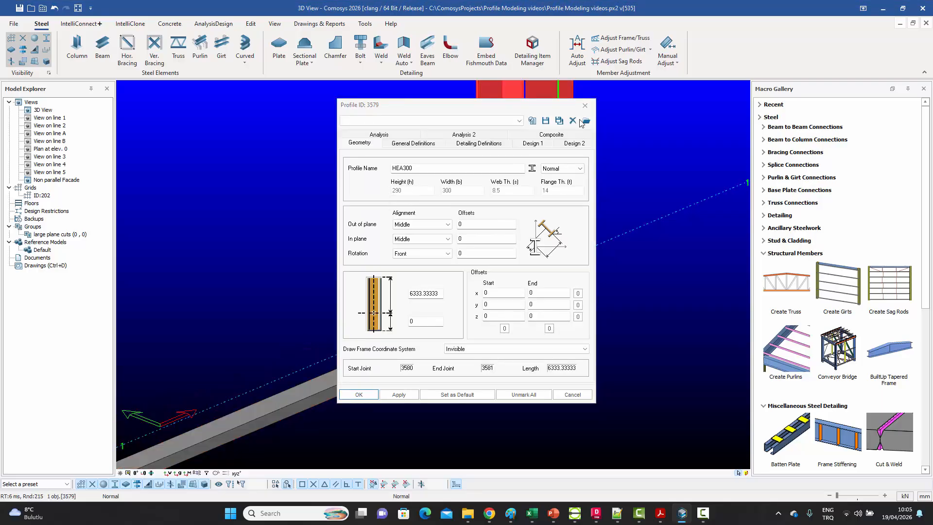
click(585, 106)
scroll(554, 309, down, 3)
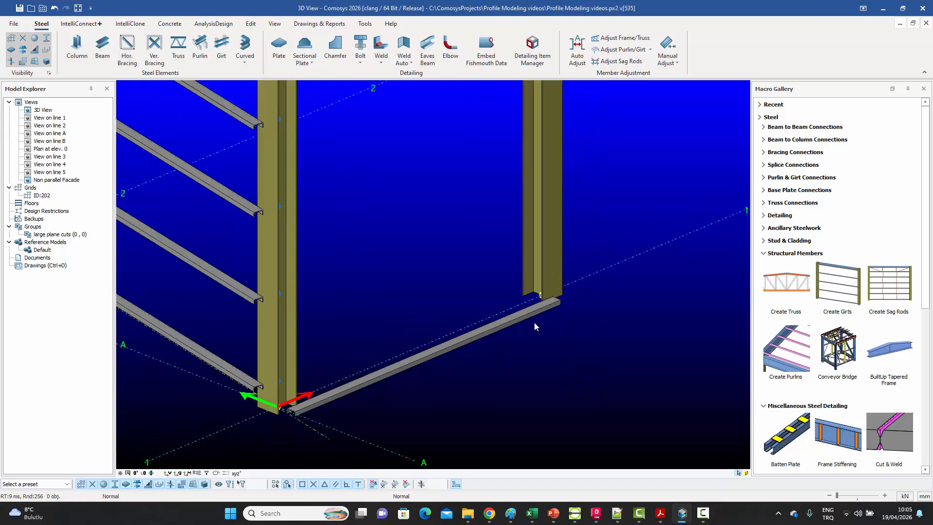
middle_drag(535, 322, 539, 314)
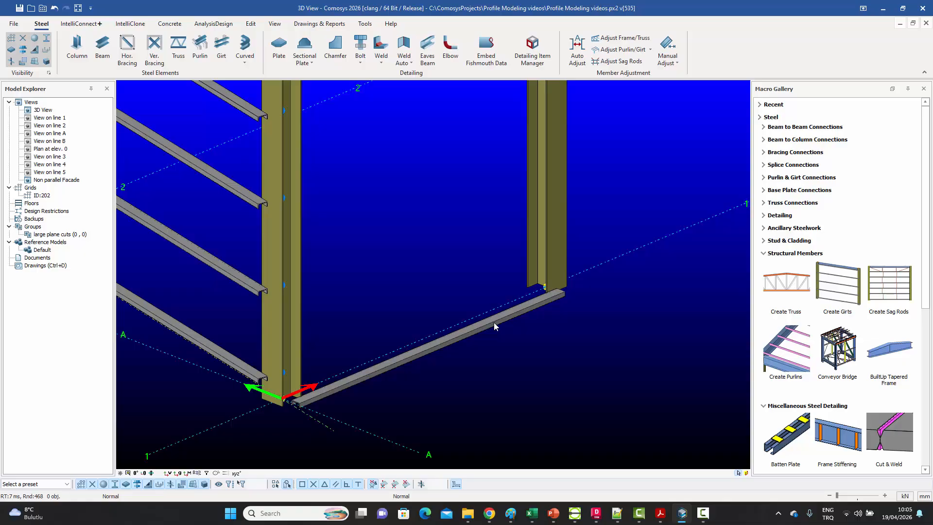
middle_drag(494, 323, 486, 322)
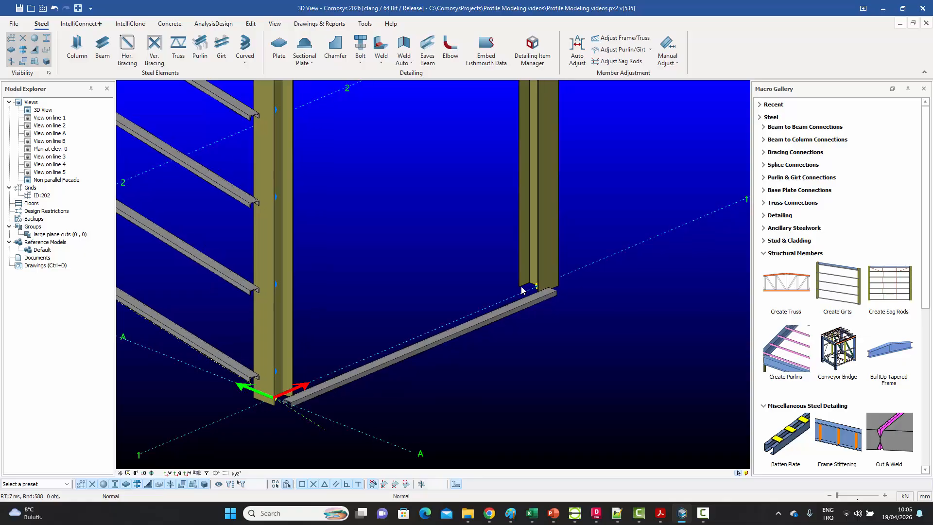
Set the line 1 bottom girt's alignment to Behind out of plane and Right in plane, checking it in end view.
click(538, 285)
shift+middle_drag(537, 284, 558, 277)
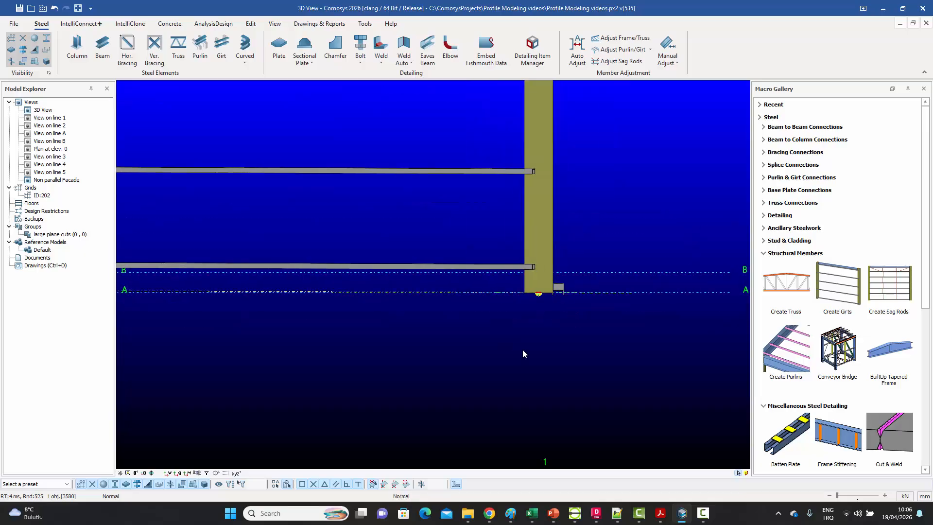
click(237, 473)
click(246, 466)
scroll(563, 287, up, 5)
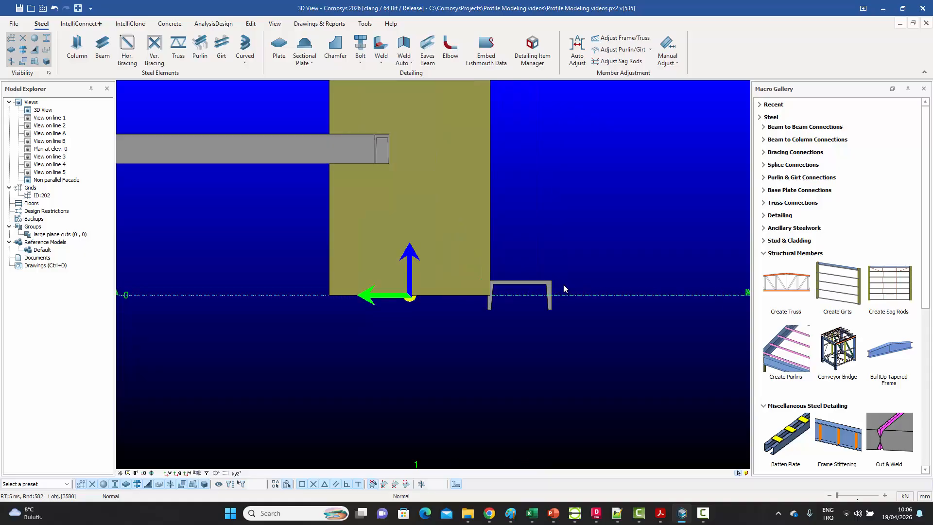
click(505, 284)
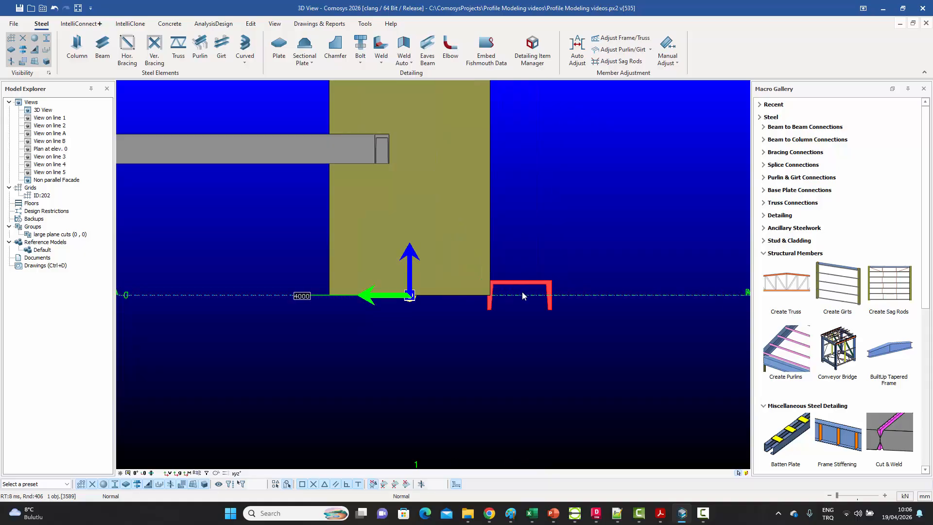
key(space)
key(space)
key(space)
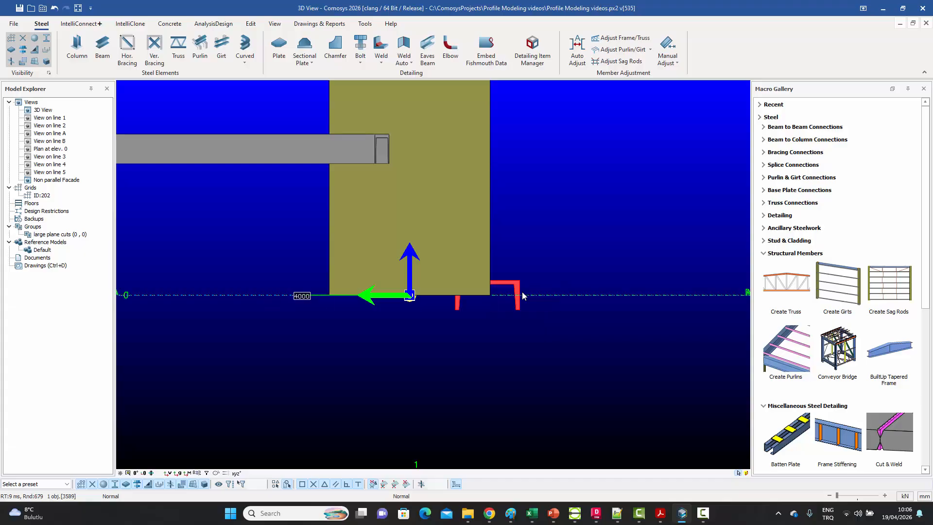
key(space)
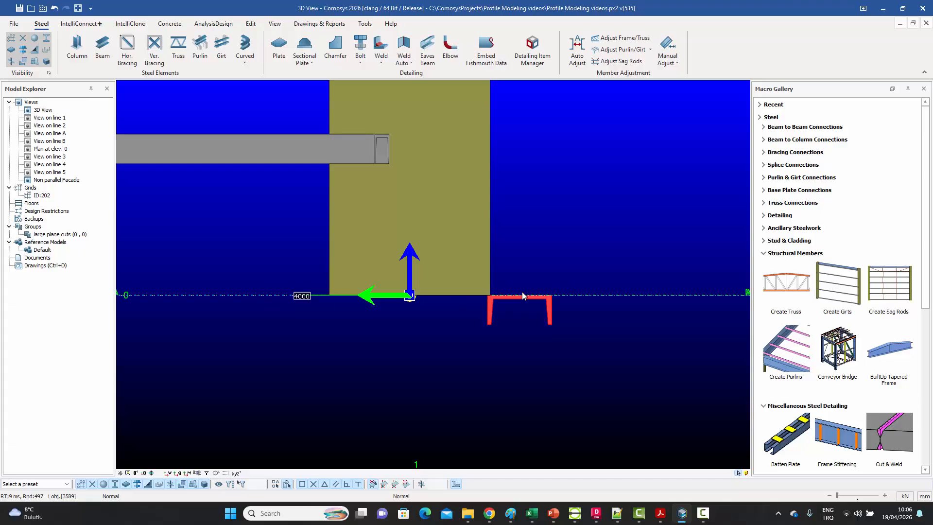
scroll(505, 300, up, 2)
scroll(489, 297, down, 5)
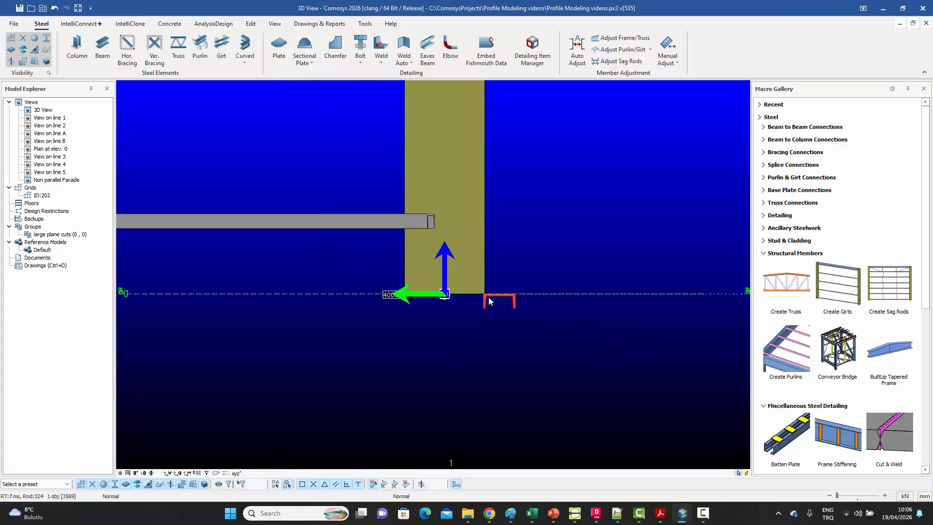
Check the corner column's section dimensions against the in-plane offset of the line 1 bottom girt.
shift+middle_drag(506, 295, 446, 343)
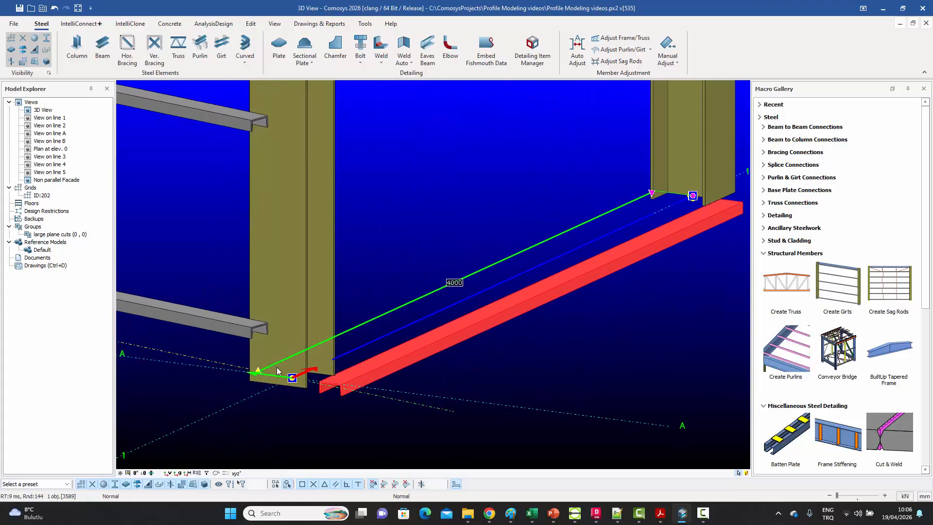
double_click(310, 265)
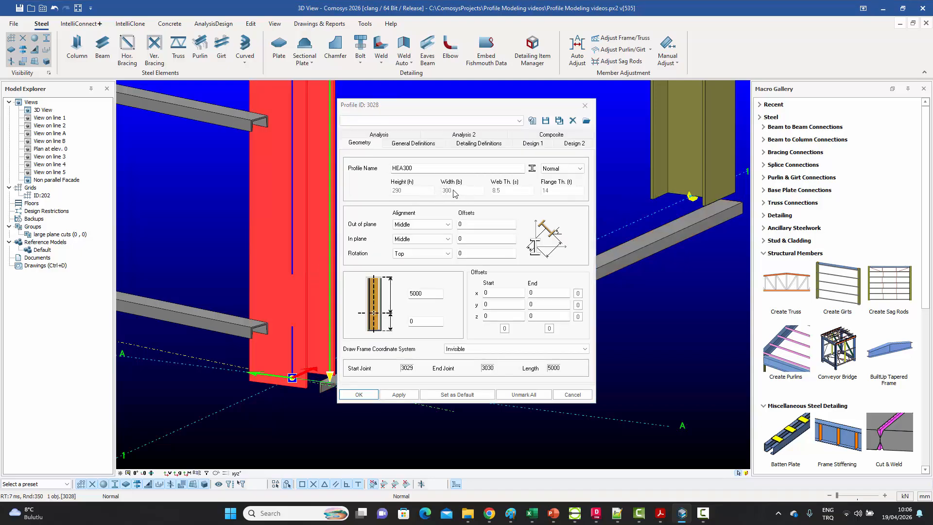
click(586, 105)
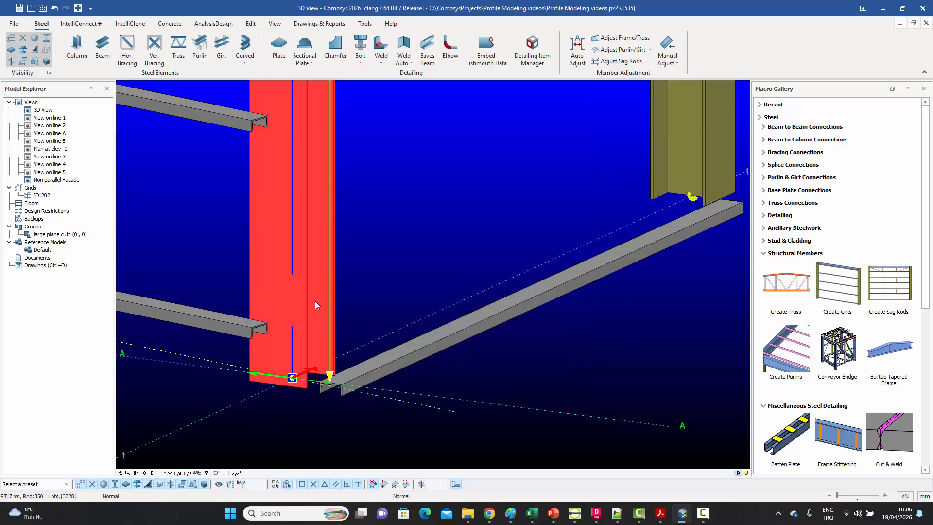
scroll(316, 306, up, 4)
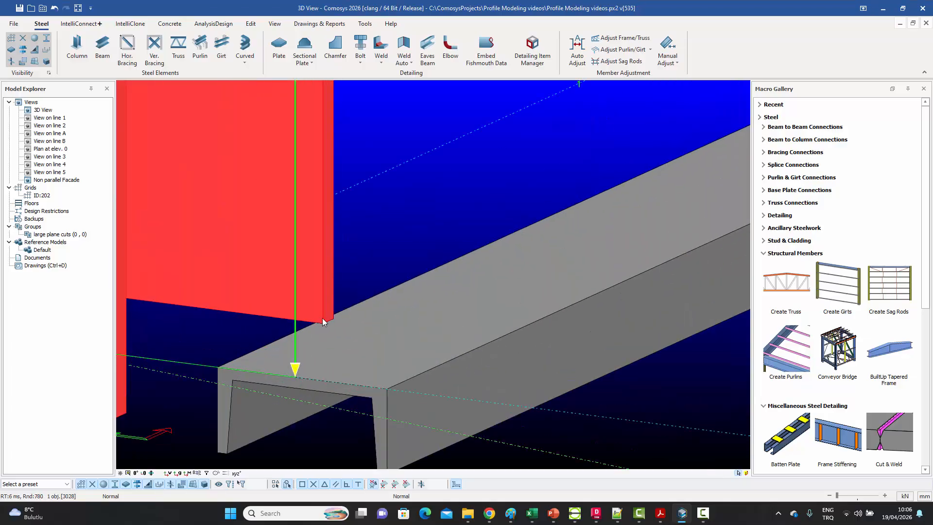
scroll(323, 319, down, 5)
double_click(436, 320)
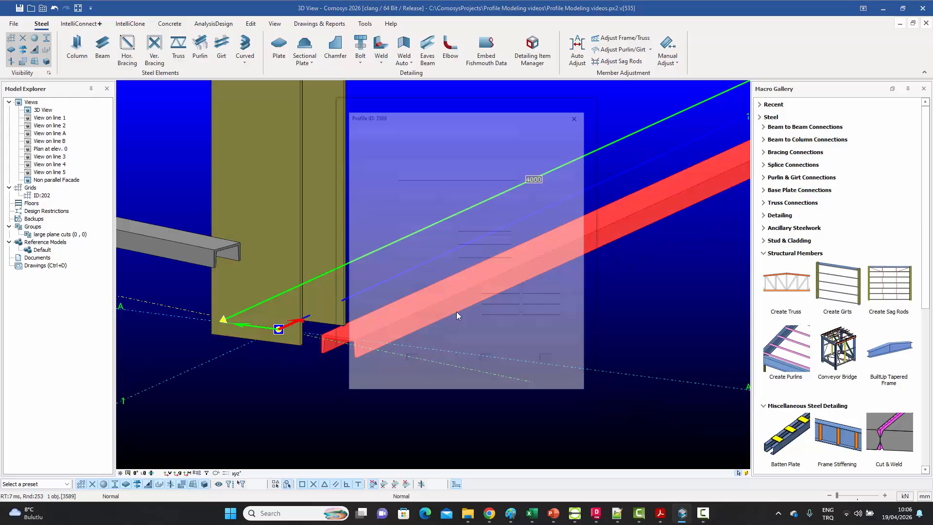
drag(462, 239, 495, 241)
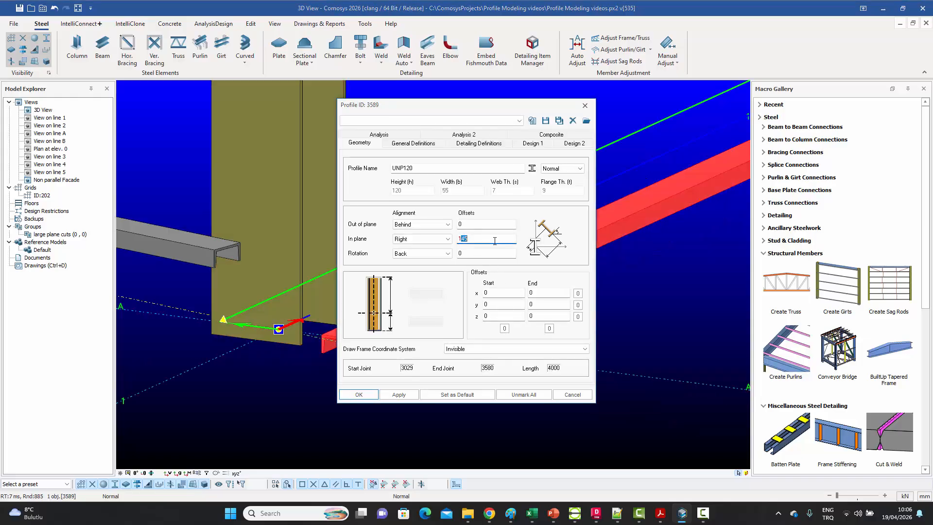
click(399, 394)
click(359, 395)
Examine in end view how the bottom girt meets the outer face and base of the corner column.
scroll(361, 380, down, 3)
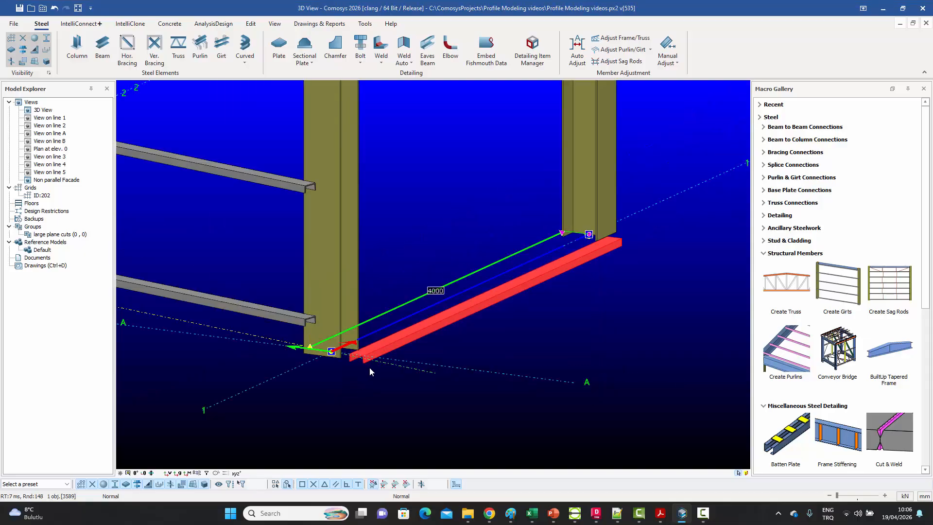
middle_drag(369, 366, 364, 392)
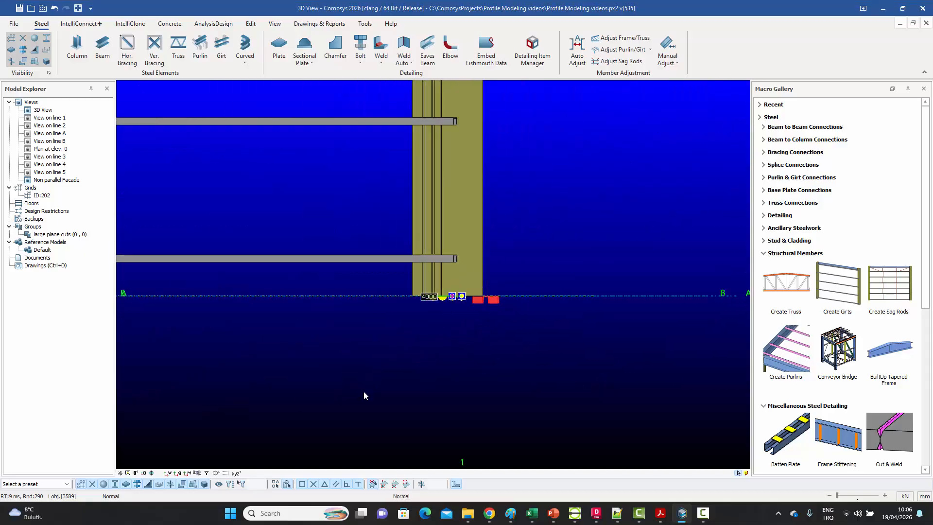
click(236, 474)
click(259, 465)
middle_drag(314, 424, 322, 421)
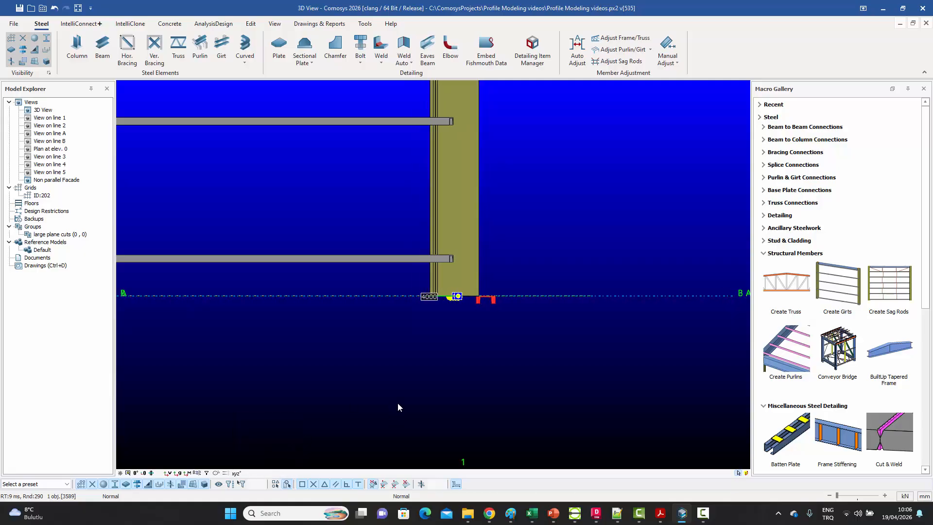
key(Escape)
scroll(476, 300, up, 6)
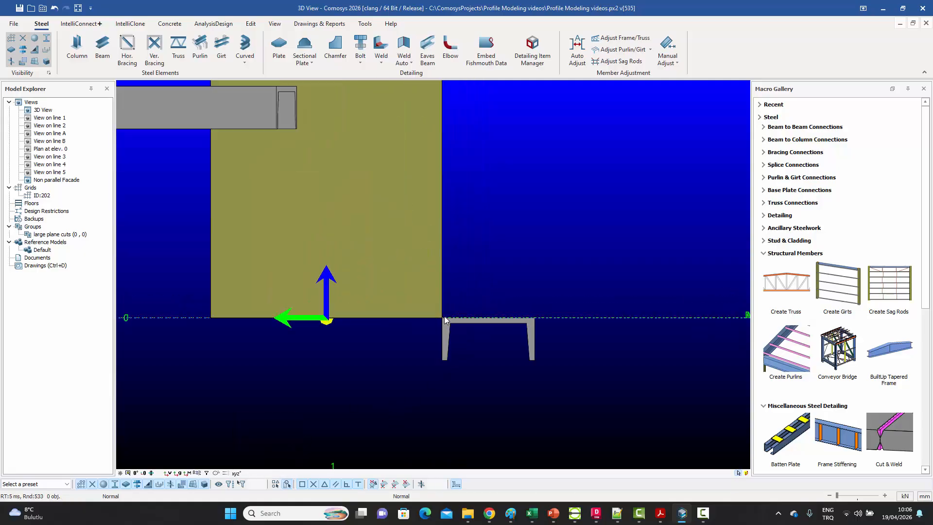
middle_drag(445, 319, 436, 336)
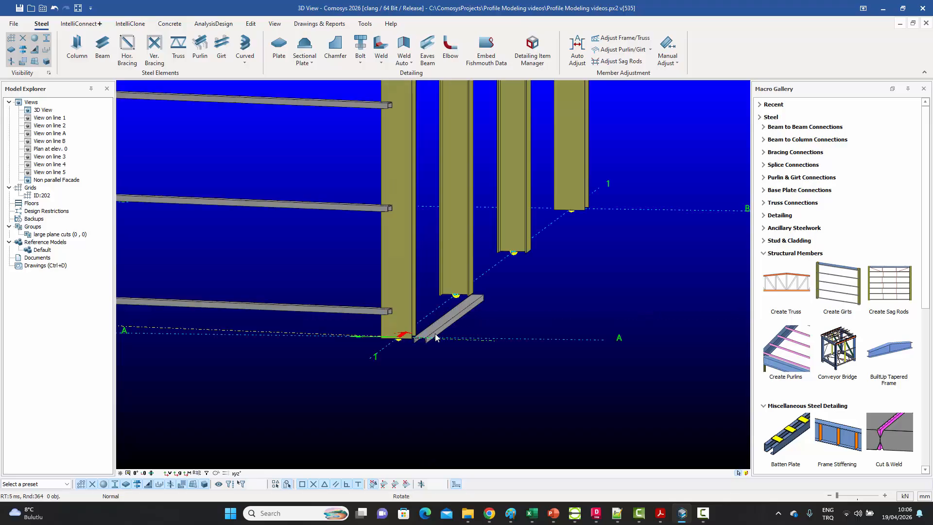
Place two more bottom girts on line 1, from the first wind column to the second and on to the axis B column.
scroll(436, 337, down, 10)
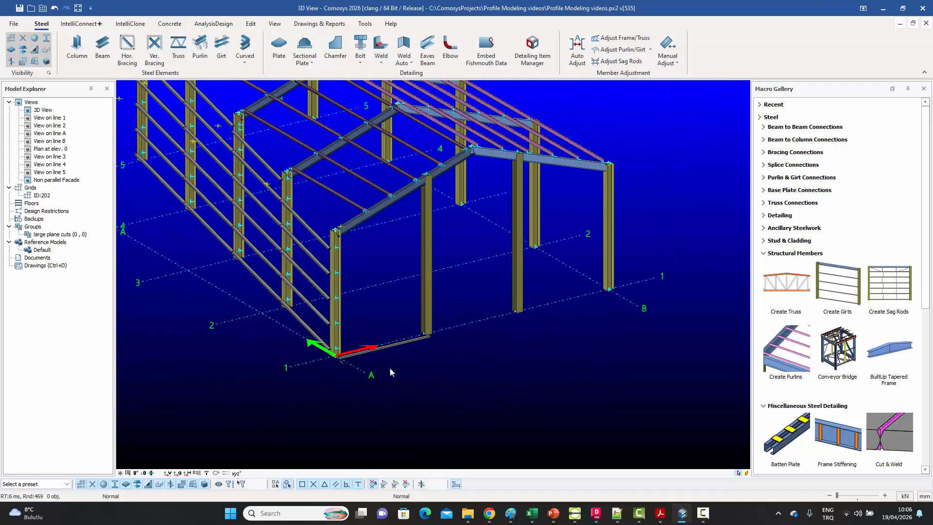
middle_drag(400, 373, 331, 214)
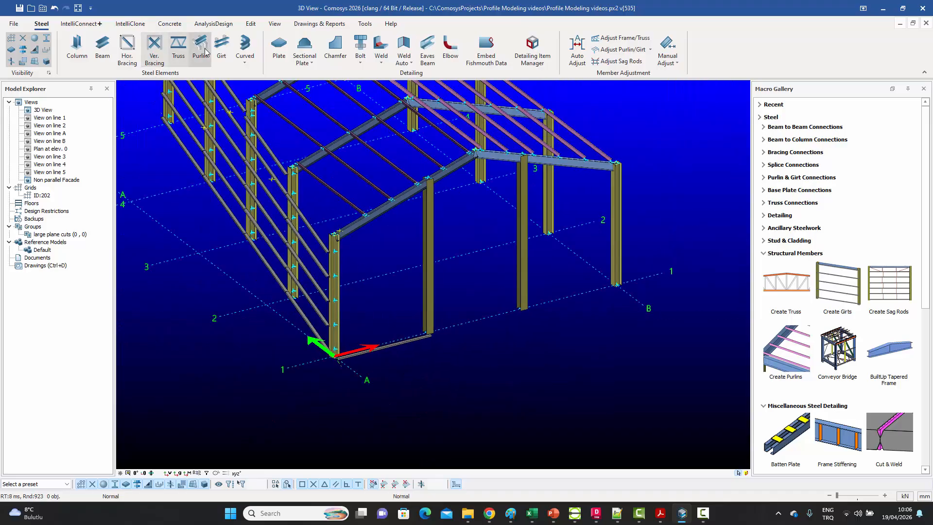
click(221, 49)
scroll(445, 305, up, 3)
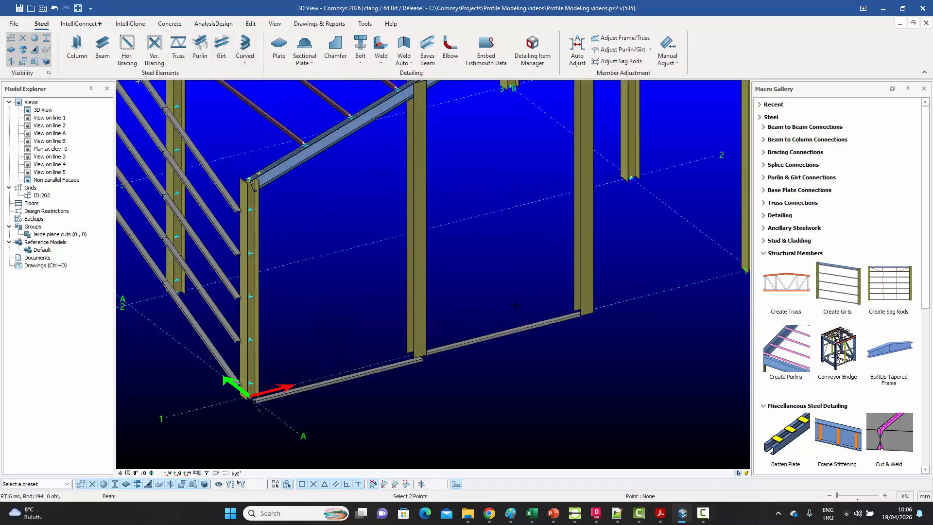
scroll(548, 304, down, 3)
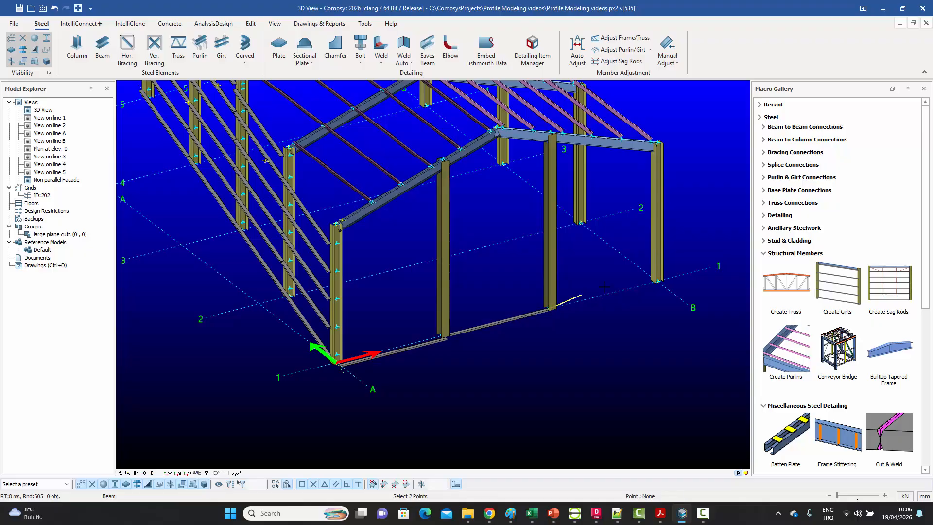
click(657, 278)
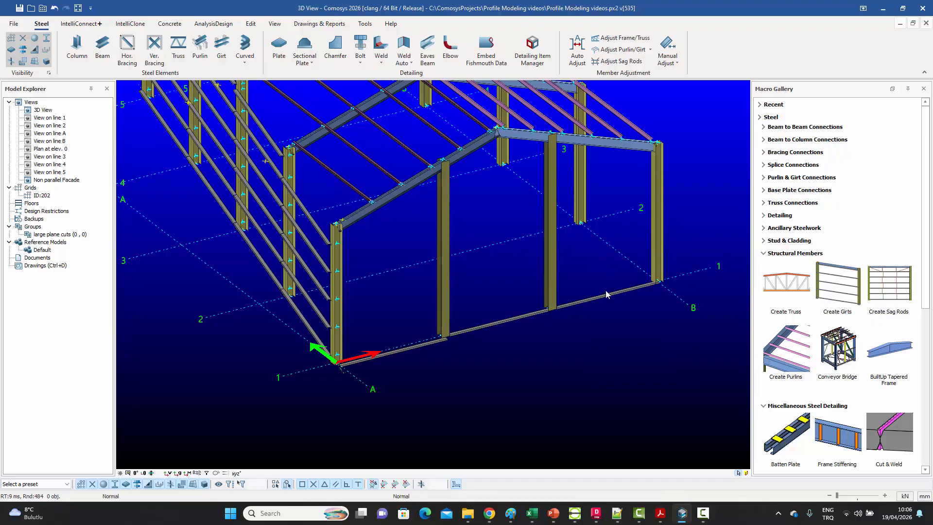
Match the two new line 1 bottom girts to the properties of the girt beside axis A.
click(529, 320)
right_click(527, 318)
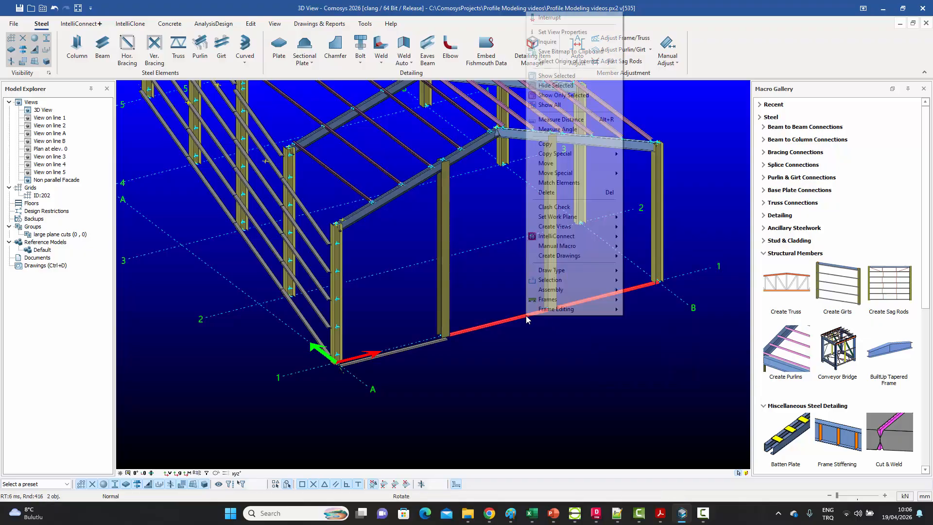
click(577, 183)
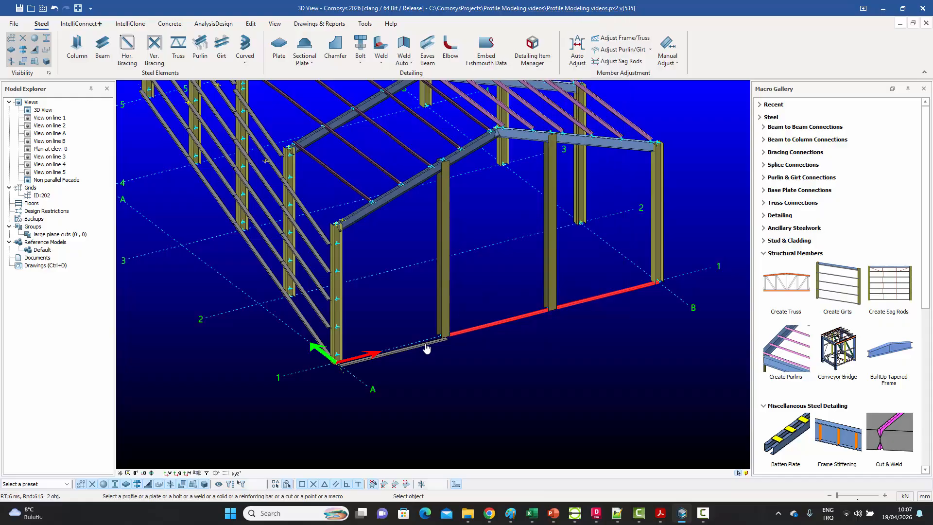
click(428, 344)
Move all three line 1 bottom girts linearly by 300 mm in Z, with X and Y at 0.
click(430, 343)
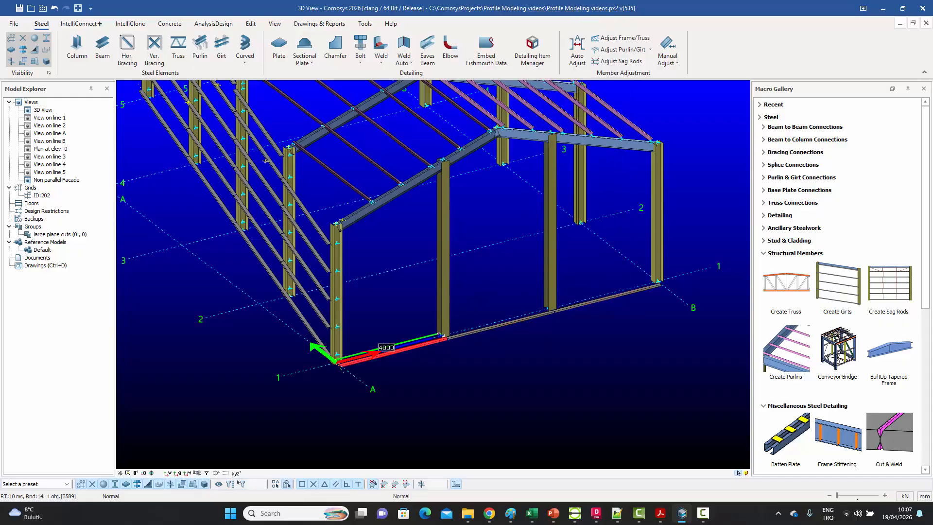
click(545, 314)
click(571, 306)
right_click(572, 307)
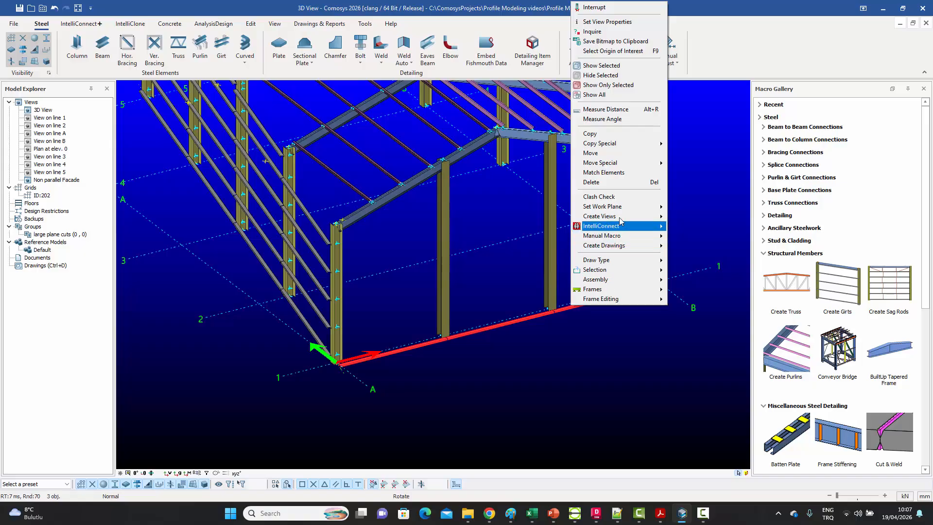
mouse_move(602, 163)
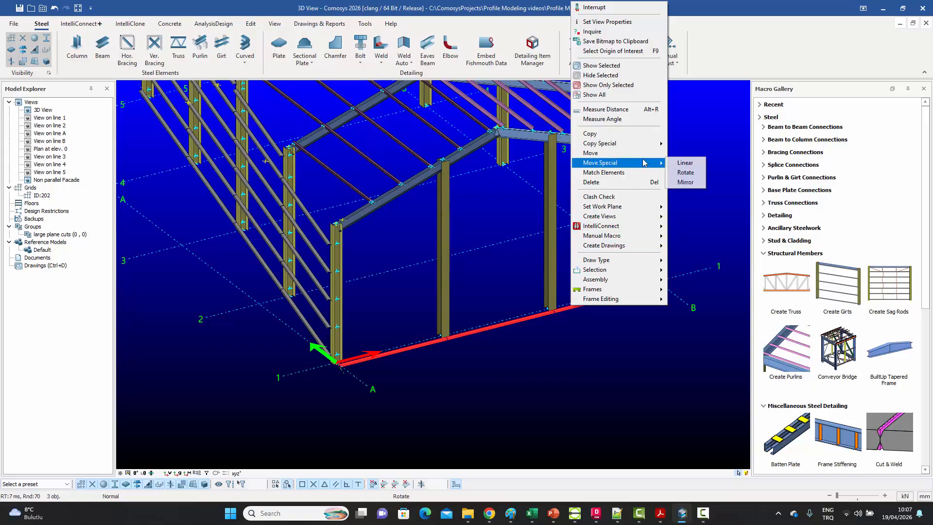
click(680, 161)
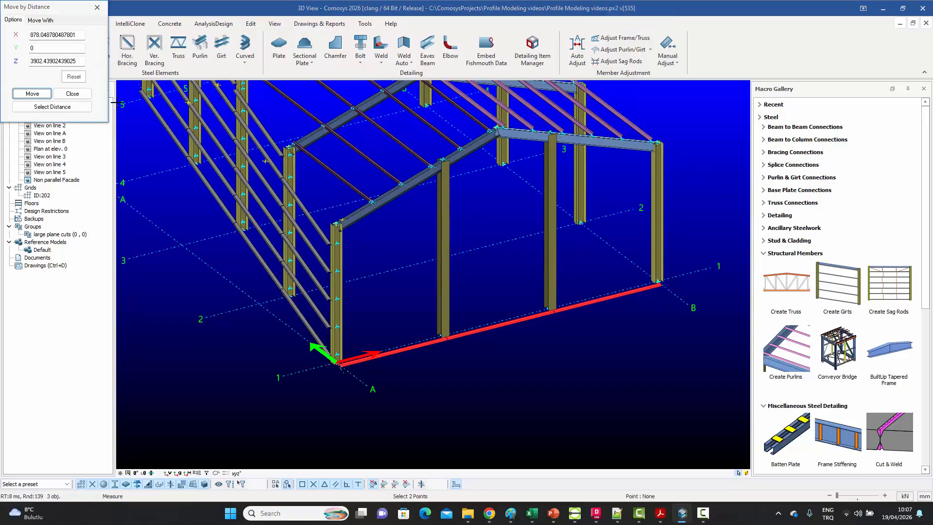
click(74, 77)
click(43, 61)
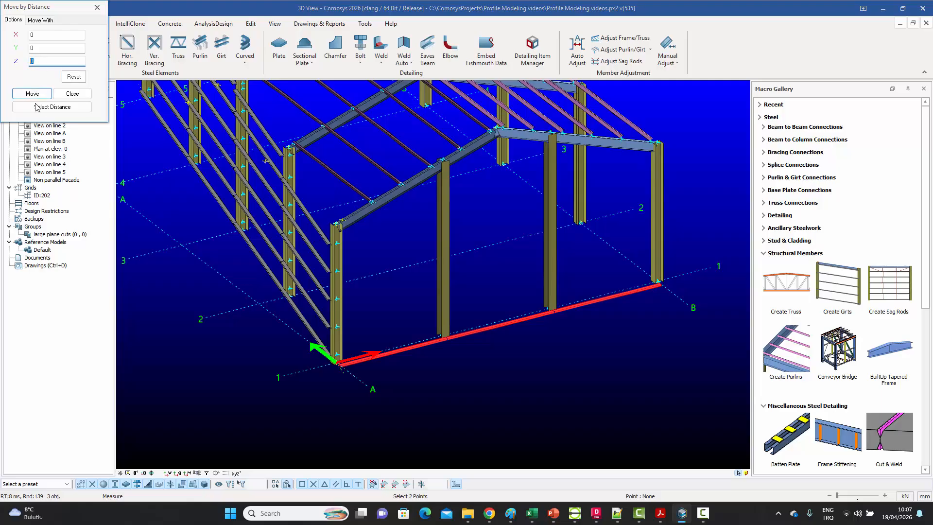
text(300)
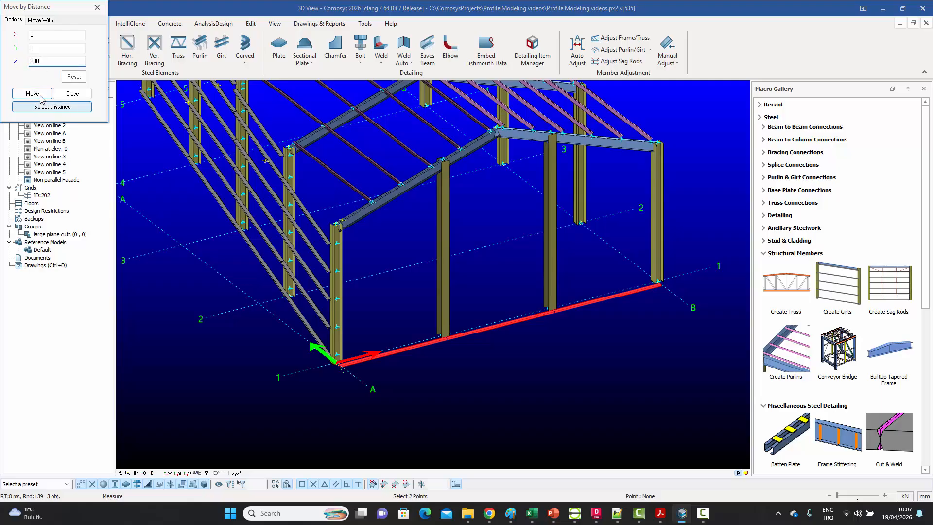
click(32, 93)
click(73, 94)
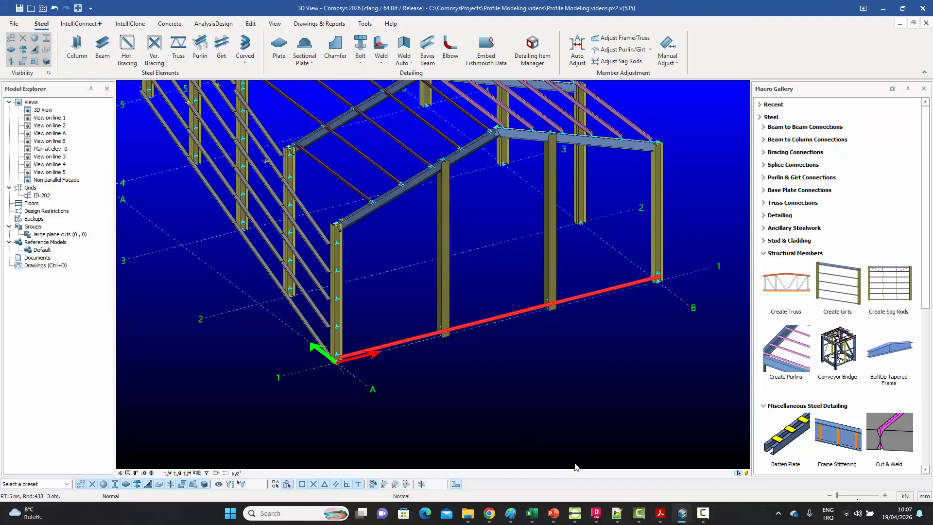
Following the PDF's view on line 1, copy the three bottom girts upward four times at 1000 mm spacing in Z.
click(660, 514)
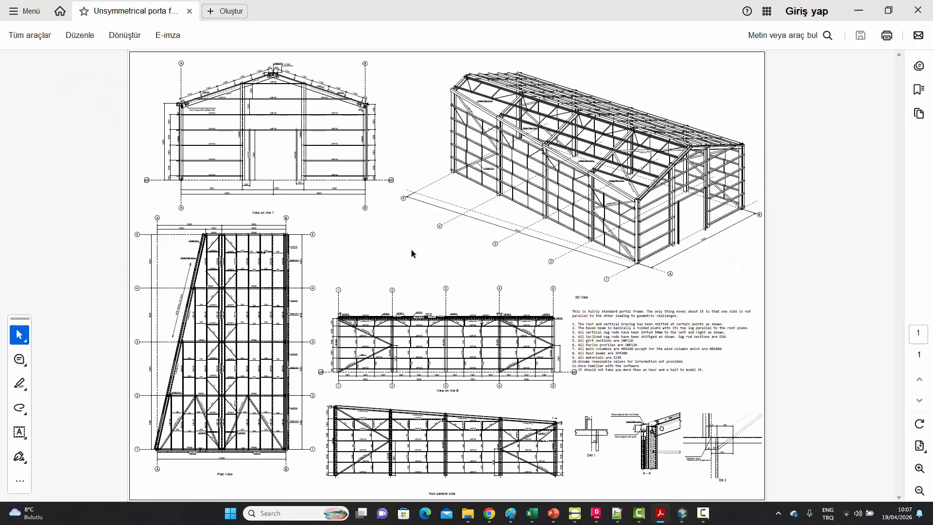
ctrl+scroll(162, 155, up, 3)
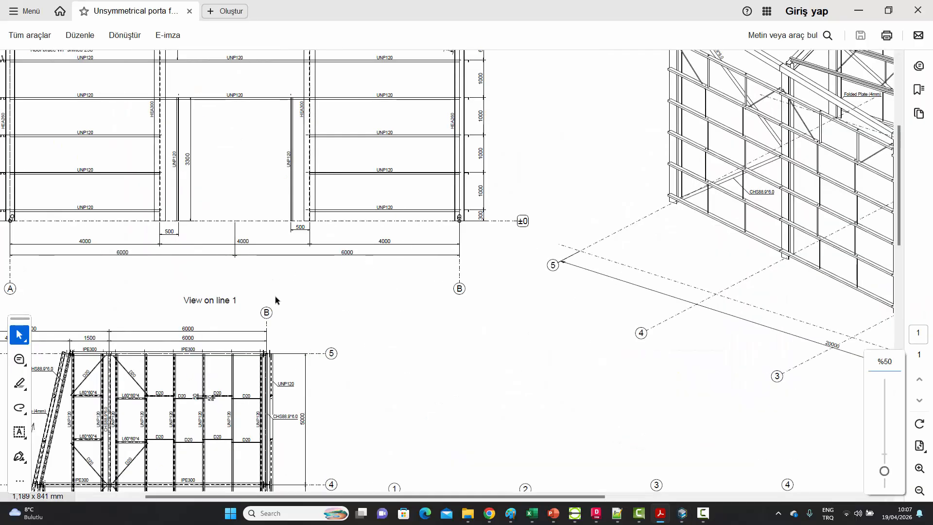
drag(310, 496, 247, 497)
scroll(212, 205, up, 3)
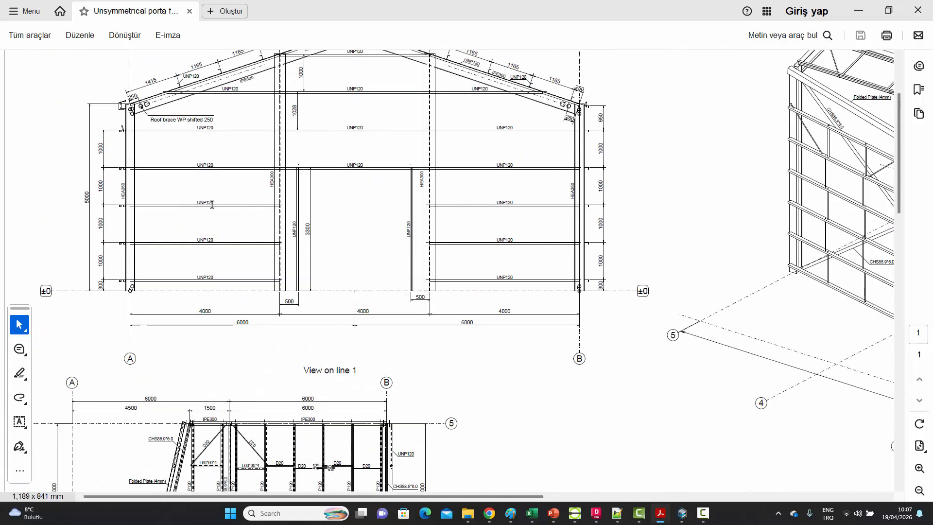
scroll(128, 317, up, 2)
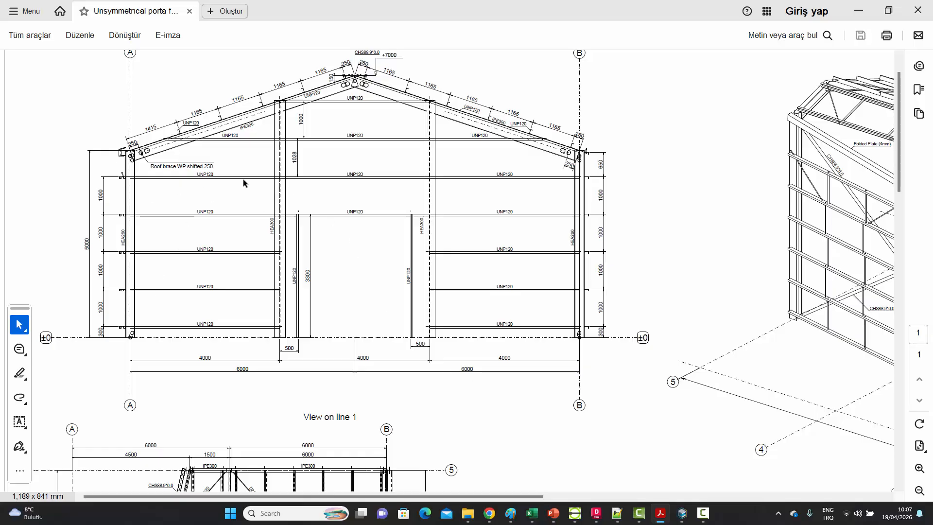
key(alt+Tab)
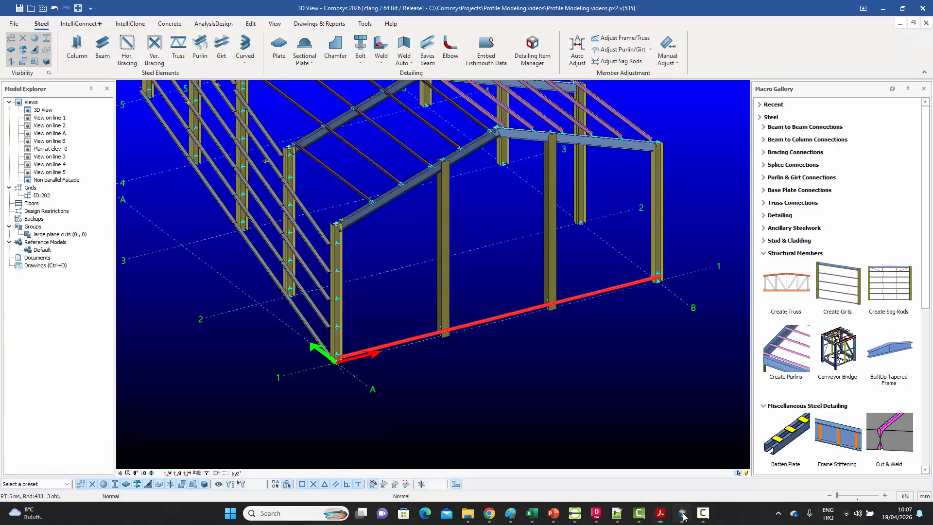
right_click(390, 250)
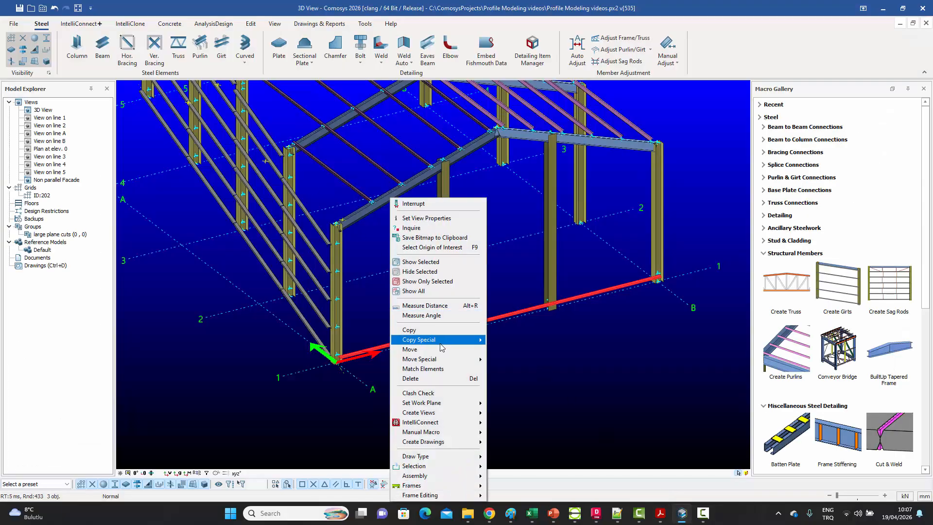
mouse_move(462, 343)
click(504, 340)
drag(54, 63, 3, 79)
text(1000)
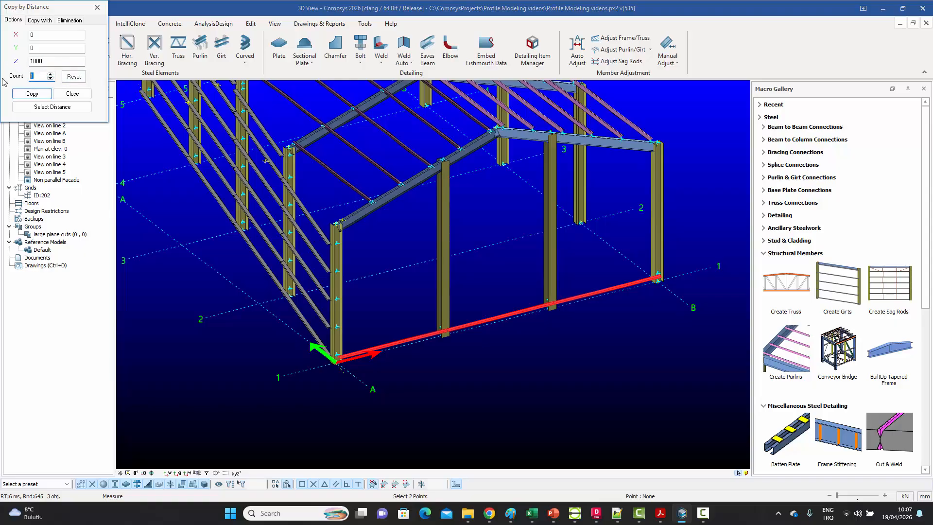
text(4)
click(32, 94)
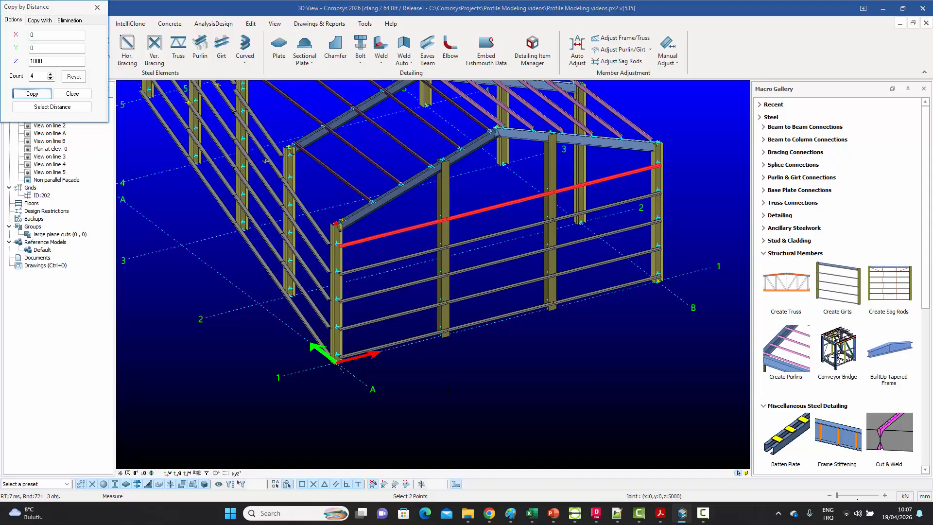
Check the next girt spacing in the PDF and copy the top row of line 1 girts once by 1028 mm in Z.
click(661, 513)
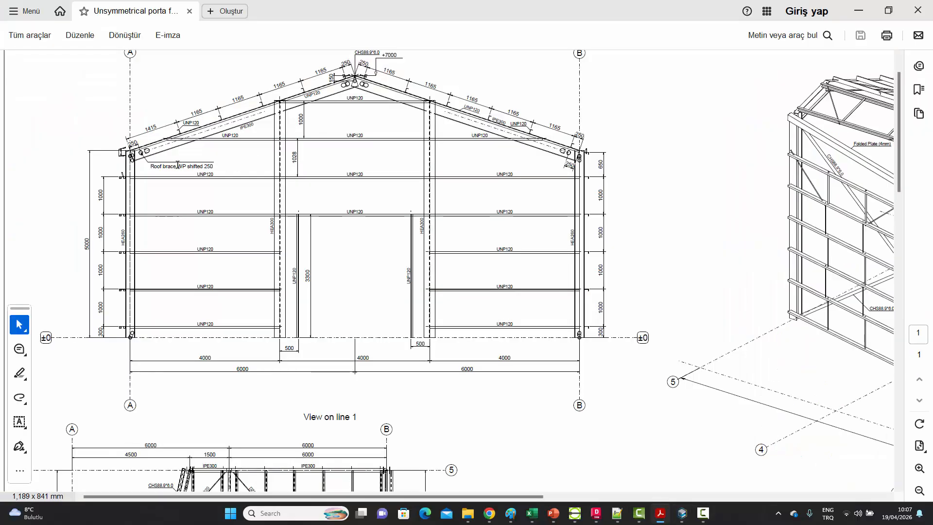
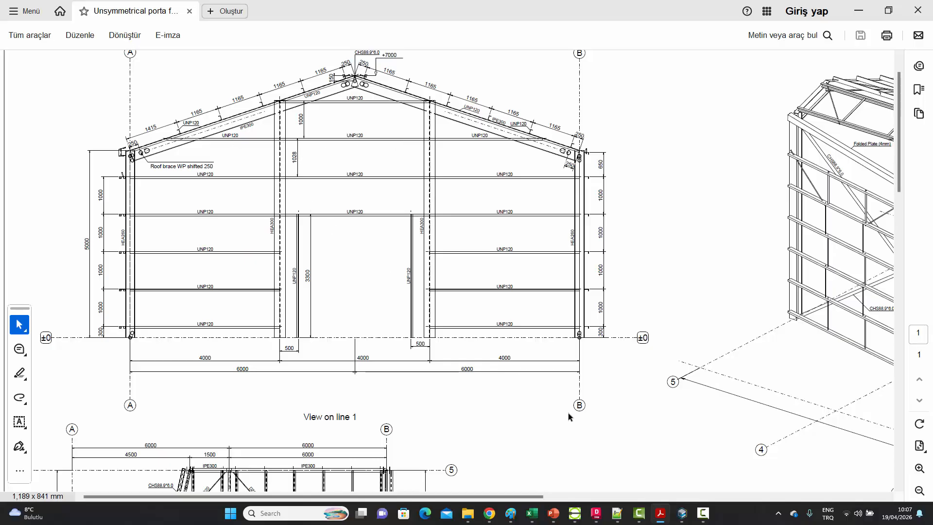
click(682, 514)
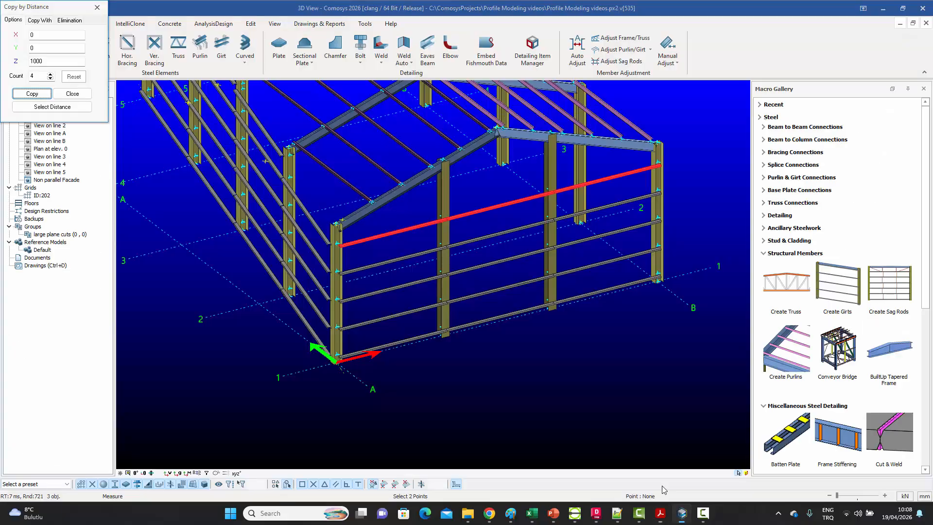
double_click(52, 66)
text(10)
key(Tab)
text(1)
click(32, 93)
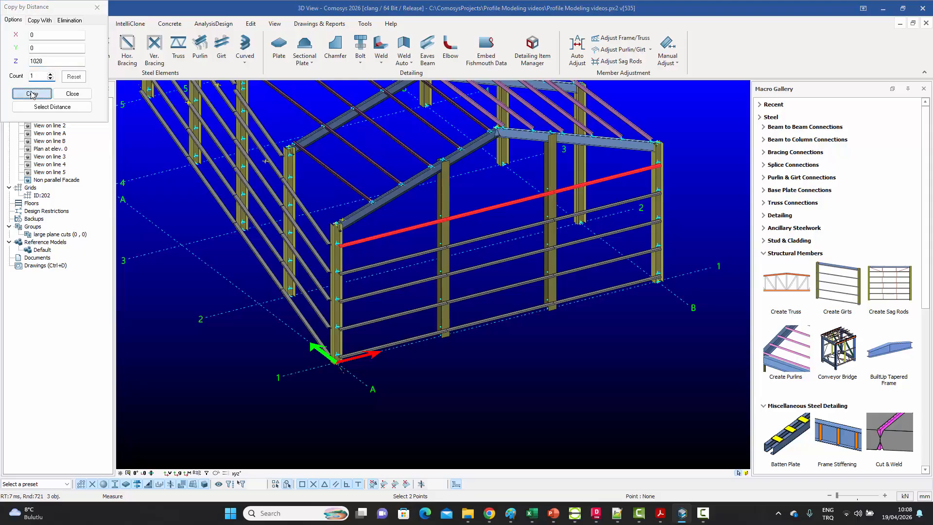
Copy the newest row of line 1 girts once more by 1000 mm in Z, checking the spacing against the PDF.
click(664, 516)
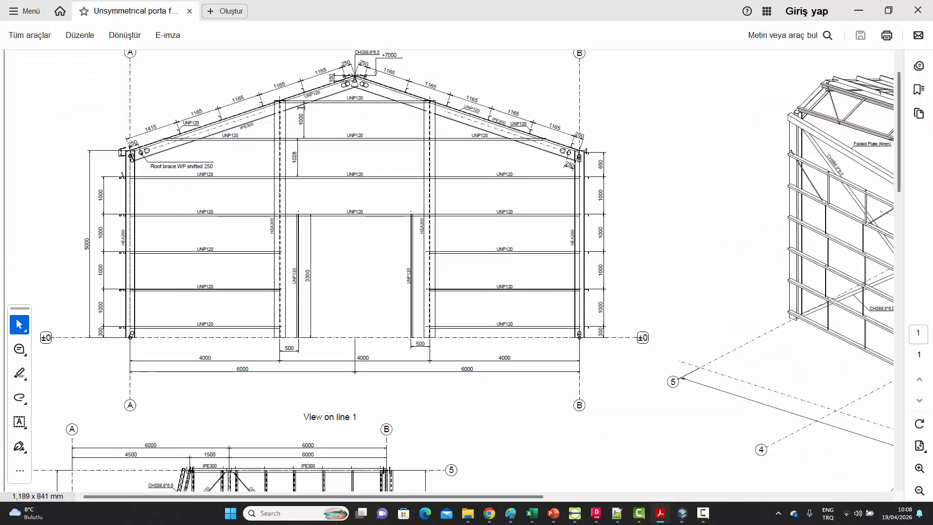
click(682, 513)
double_click(57, 62)
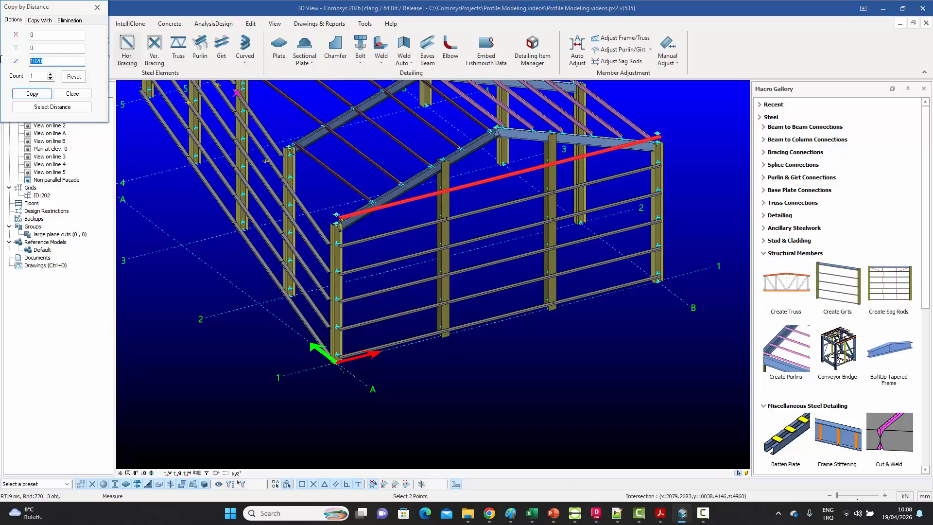
text(1000)
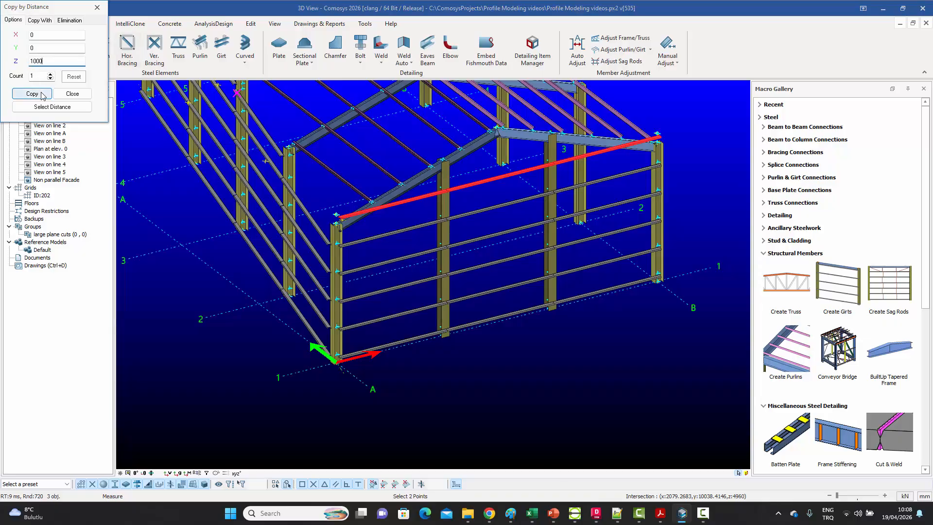
click(40, 96)
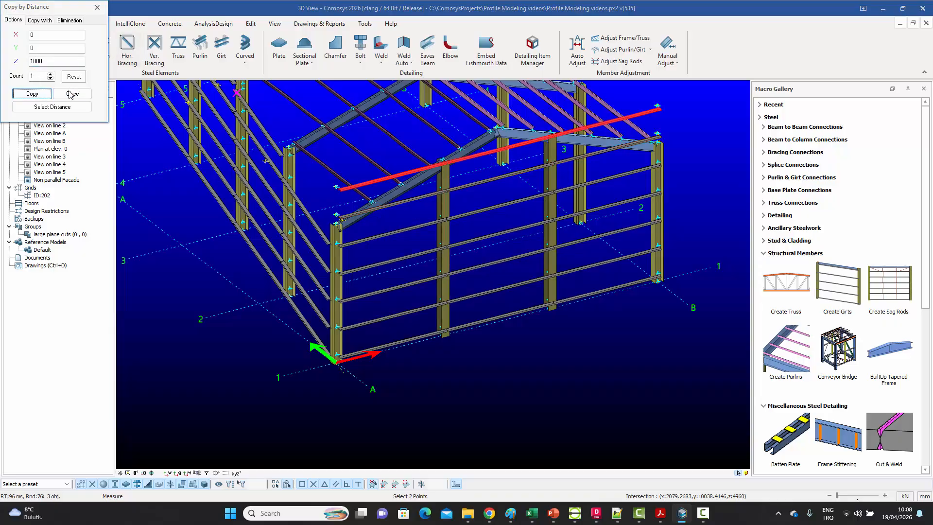
click(72, 93)
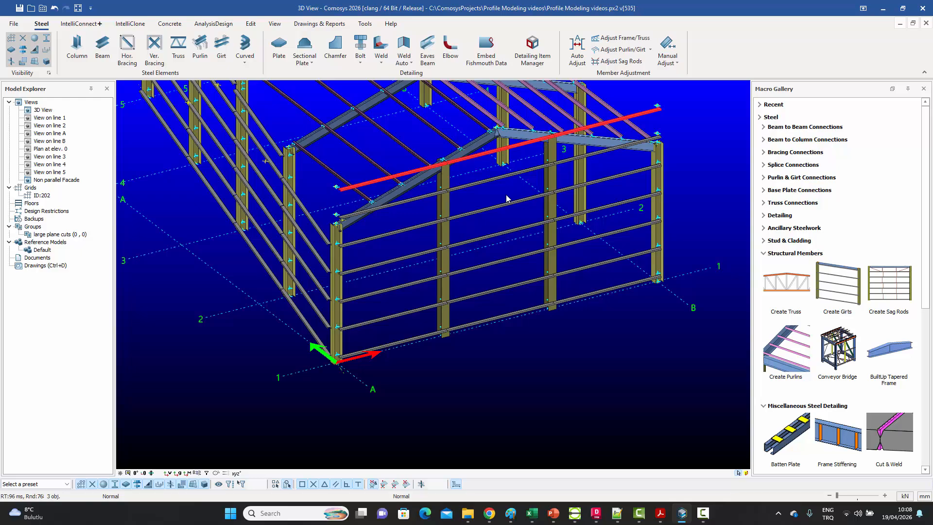
Examine the door opening between the wind columns in the PDF's view on line 1, including its posts, dimensions and interrupted girts.
click(657, 509)
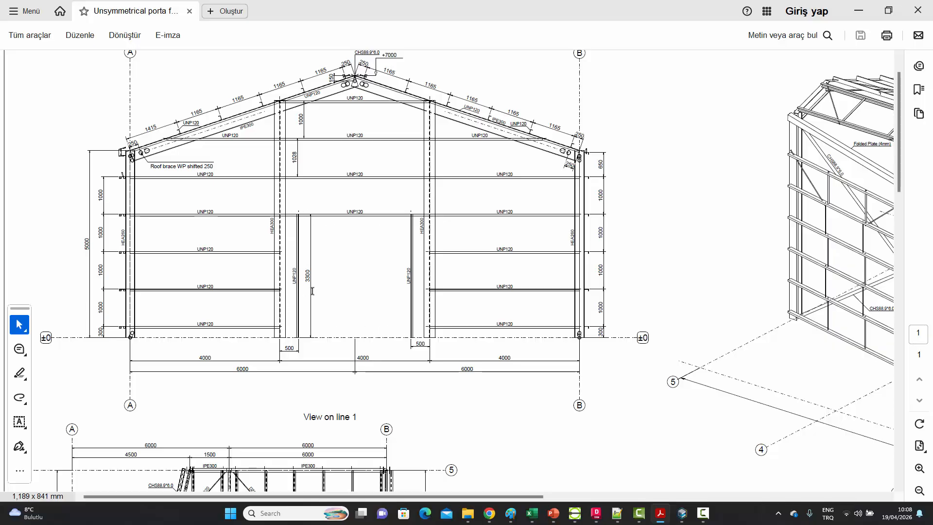
ctrl+scroll(312, 291, up, 3)
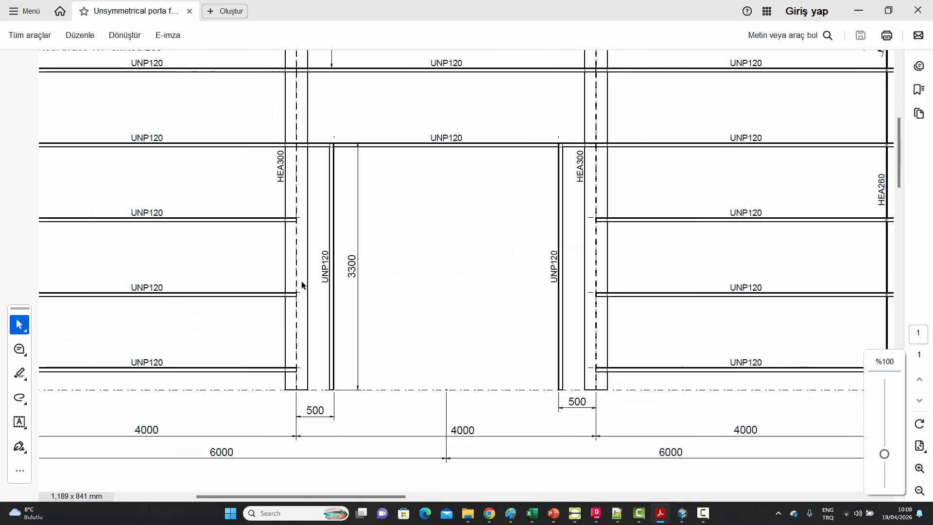
ctrl+scroll(342, 389, up, 1)
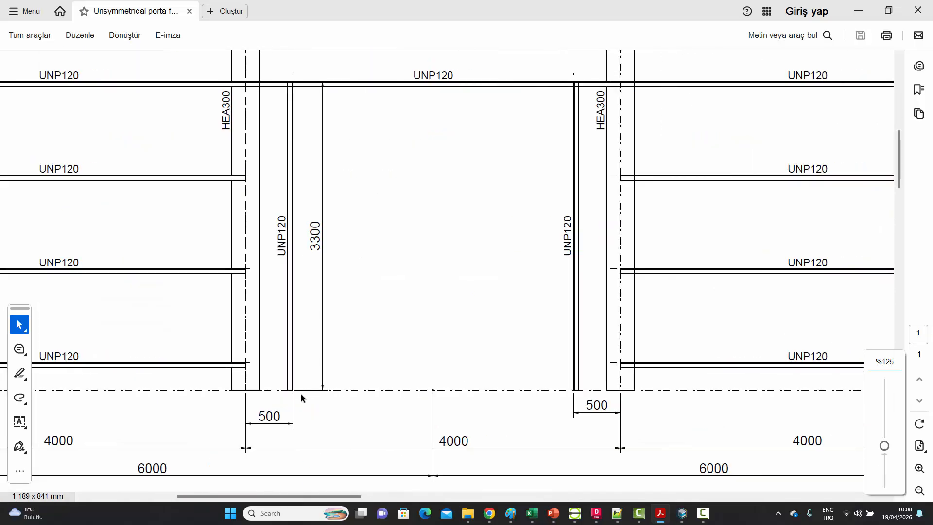
ctrl+scroll(301, 394, up, 5)
ctrl+scroll(300, 378, down, 5)
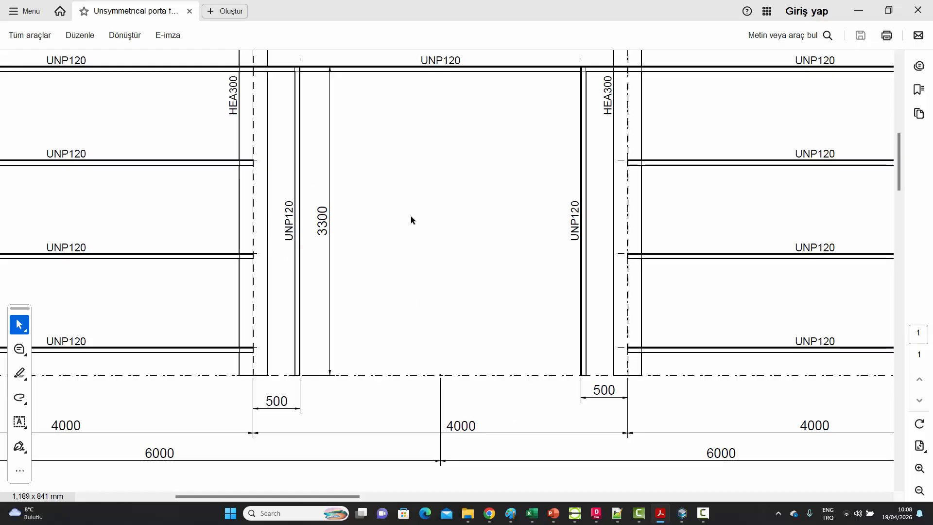
ctrl+scroll(410, 216, down, 2)
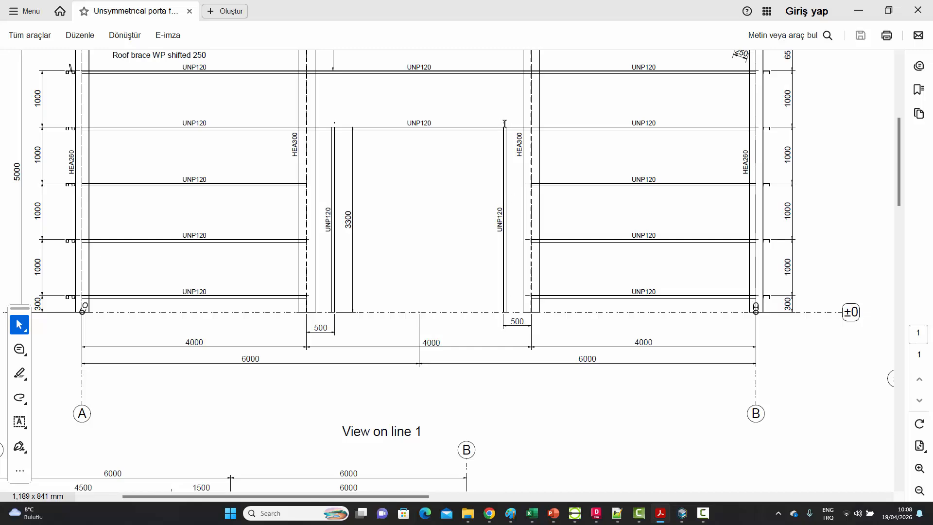
click(683, 515)
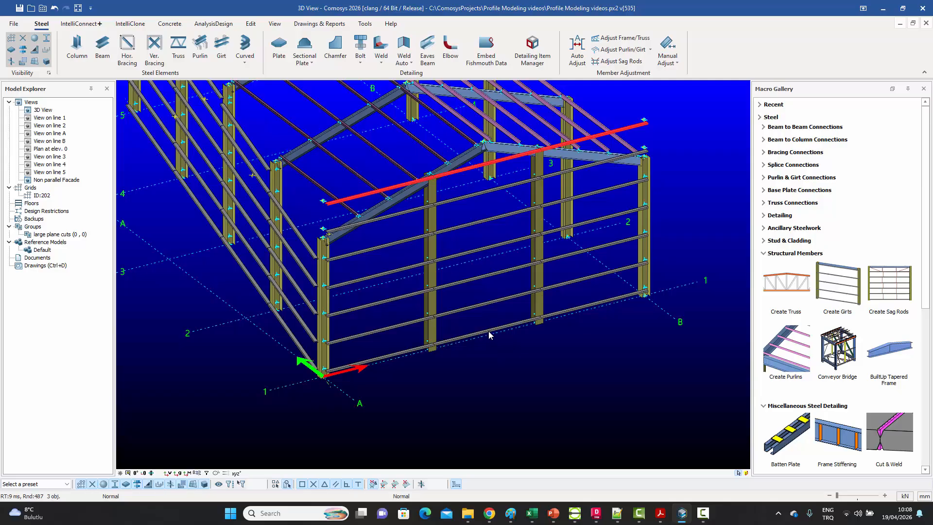
Delete the three lowest girts between the two wind columns on line 1 to clear the door opening.
click(489, 332)
ctrl+click(486, 303)
ctrl+click(487, 275)
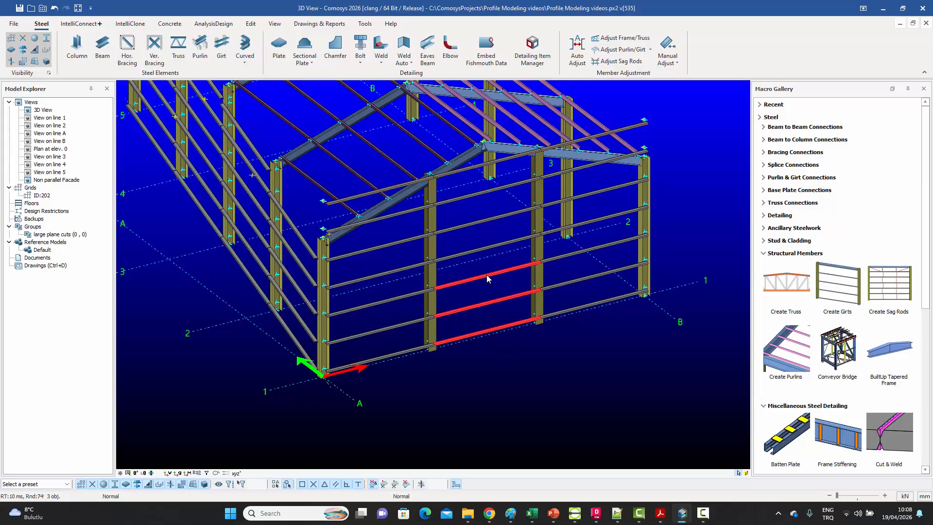
key(Delete)
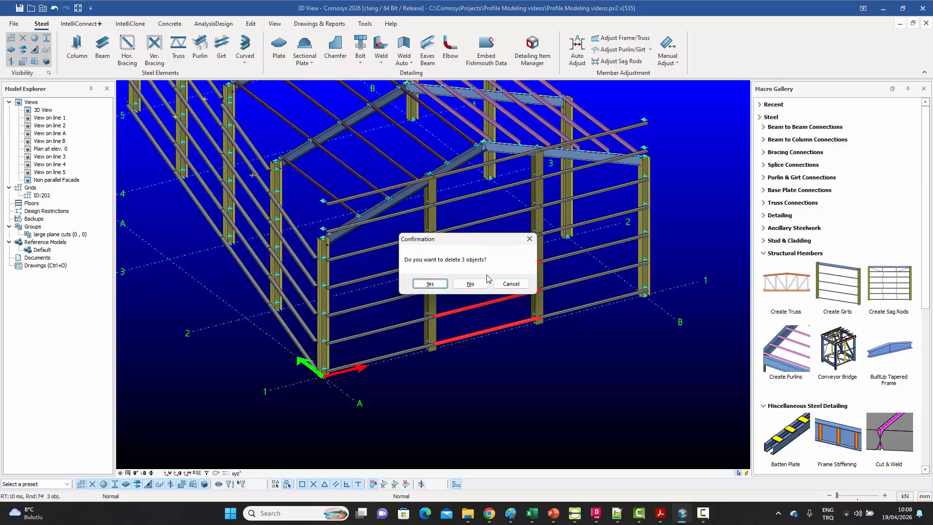
click(428, 282)
Place a column on line 1 for the door post, offset 500 mm in X from the base of the first wind column.
middle_drag(463, 260, 426, 276)
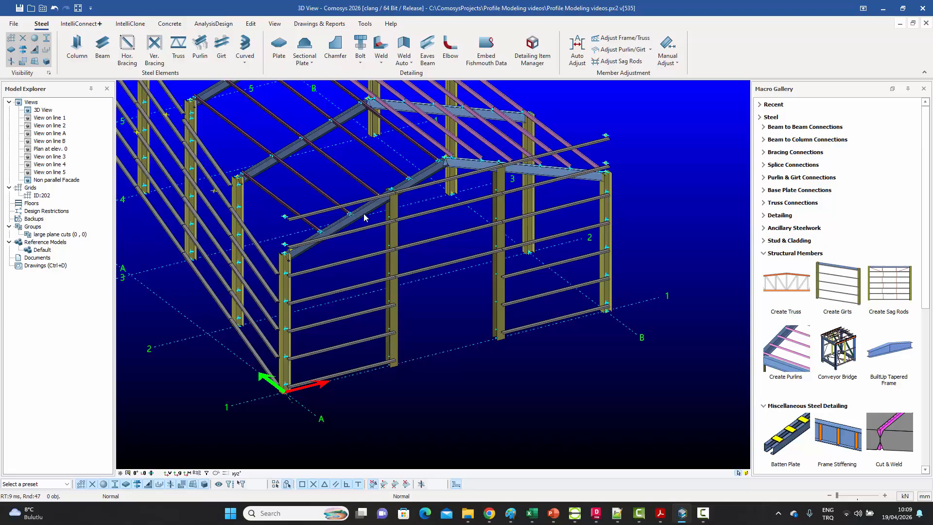
middle_drag(402, 266, 400, 243)
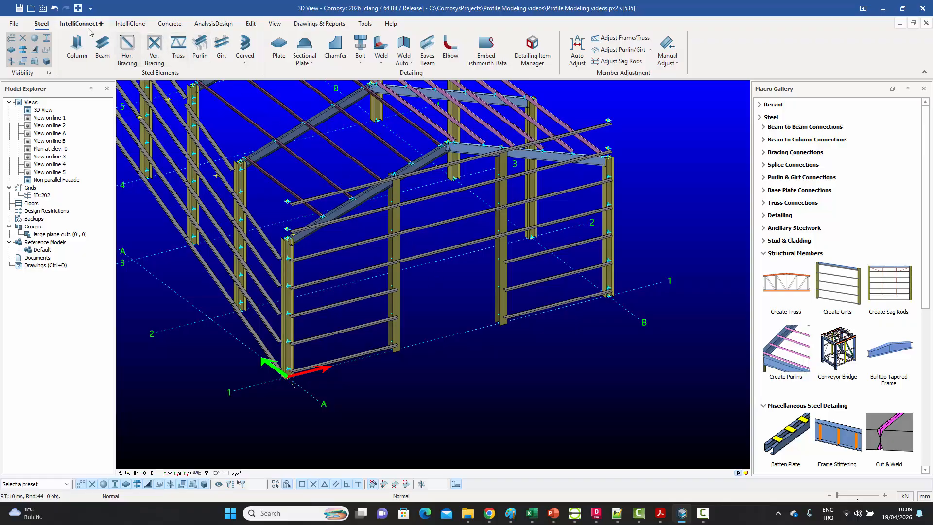
click(75, 48)
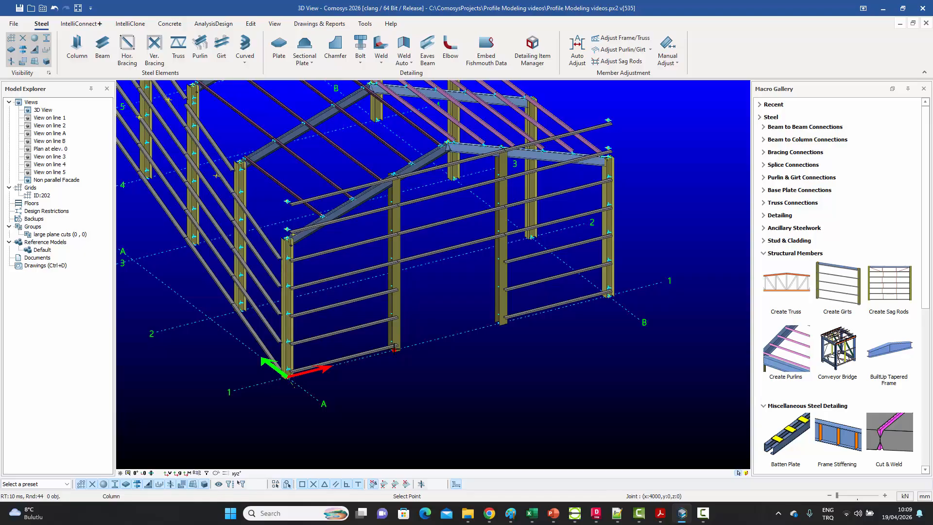
click(394, 348)
text(dx)
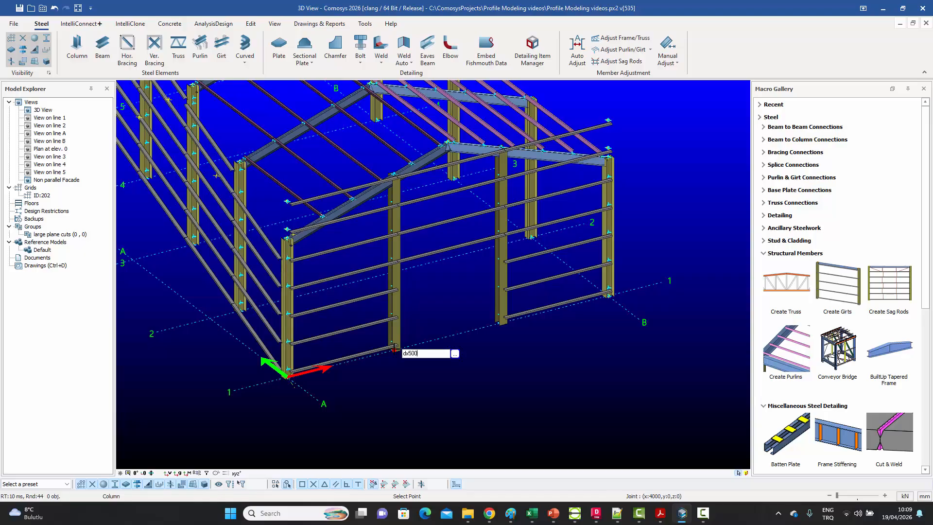
text(500)
key(Return)
key(Escape)
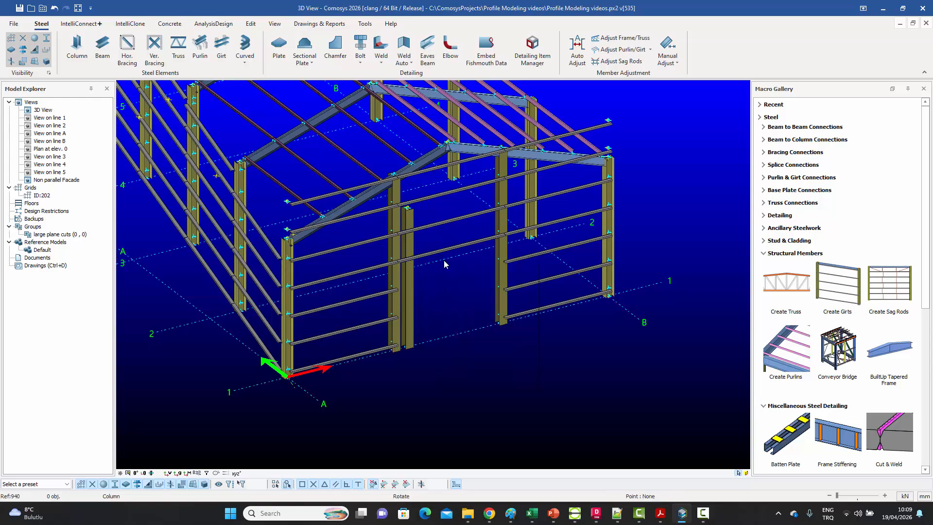
Match the new door post to the properties of a line 1 girt spanning between the wind columns.
click(412, 239)
right_click(412, 240)
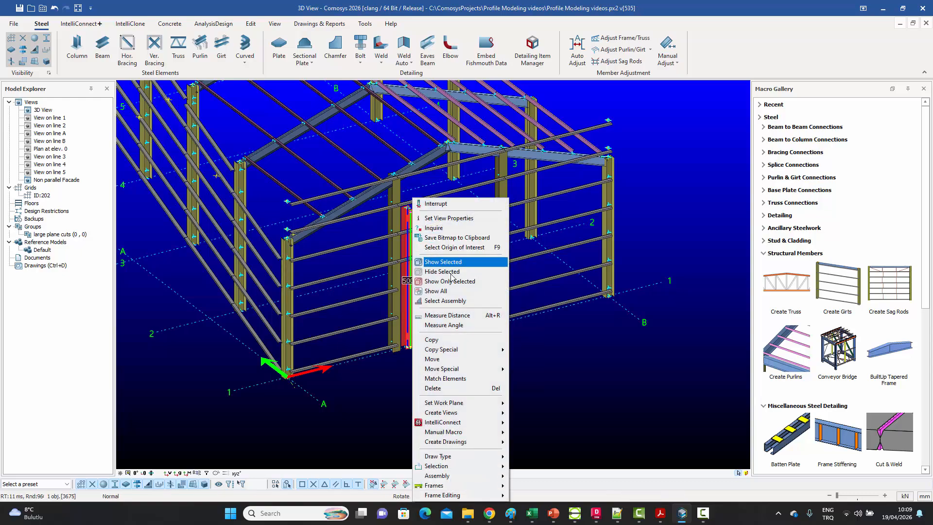
click(469, 381)
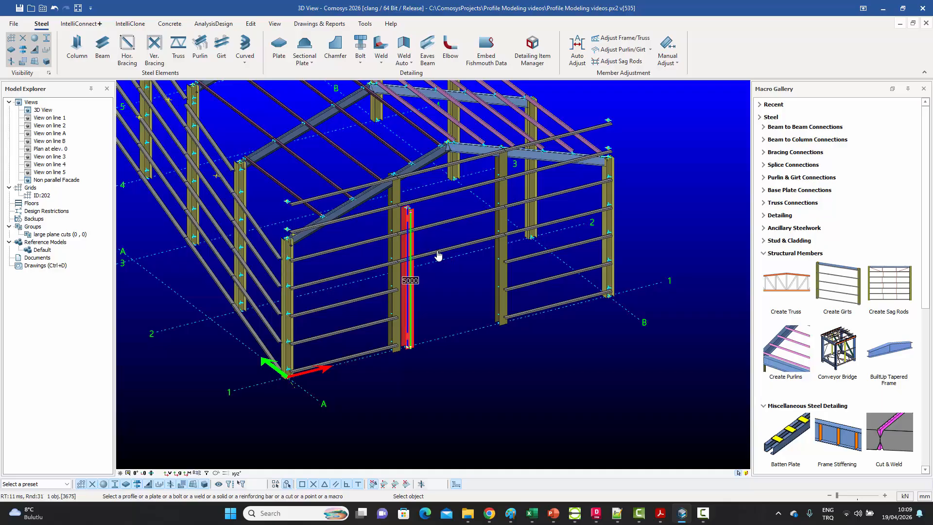
click(438, 252)
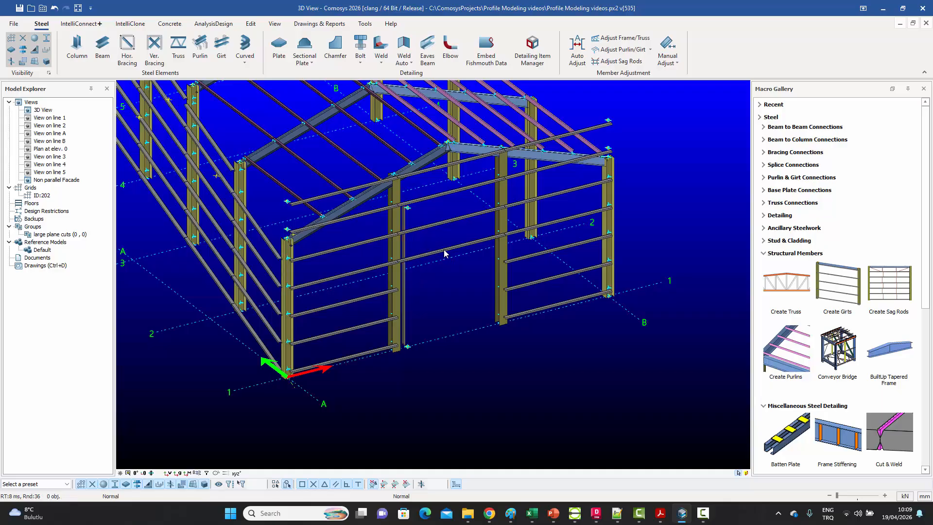
right_click(439, 261)
key(Escape)
Set the in-plane offset of the door post beside the first wind column to -150 mm.
scroll(401, 269, up, 4)
scroll(411, 258, up, 3)
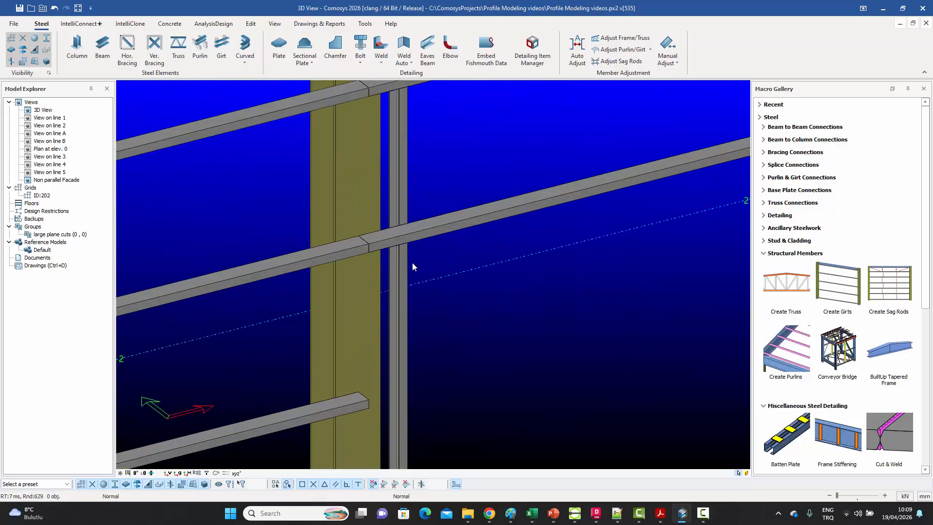
double_click(409, 263)
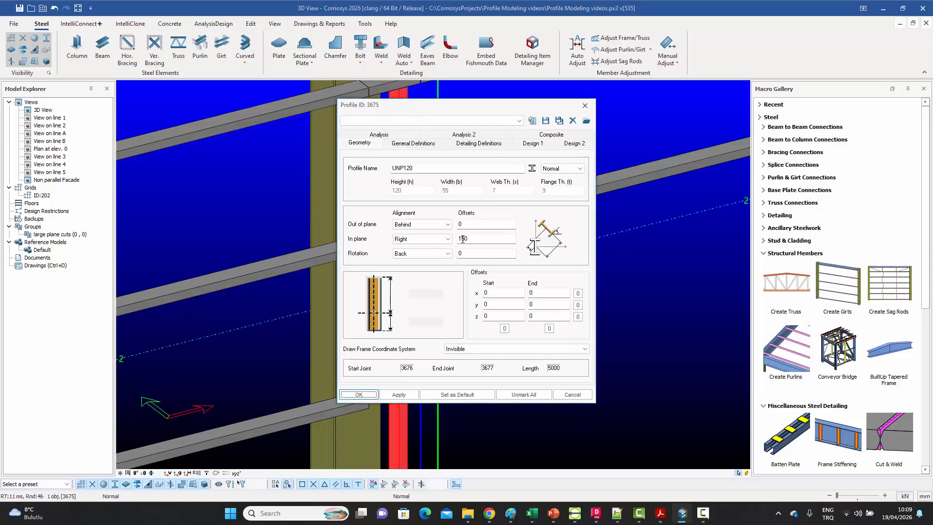
click(460, 238)
click(360, 395)
key(Escape)
scroll(484, 316, down, 7)
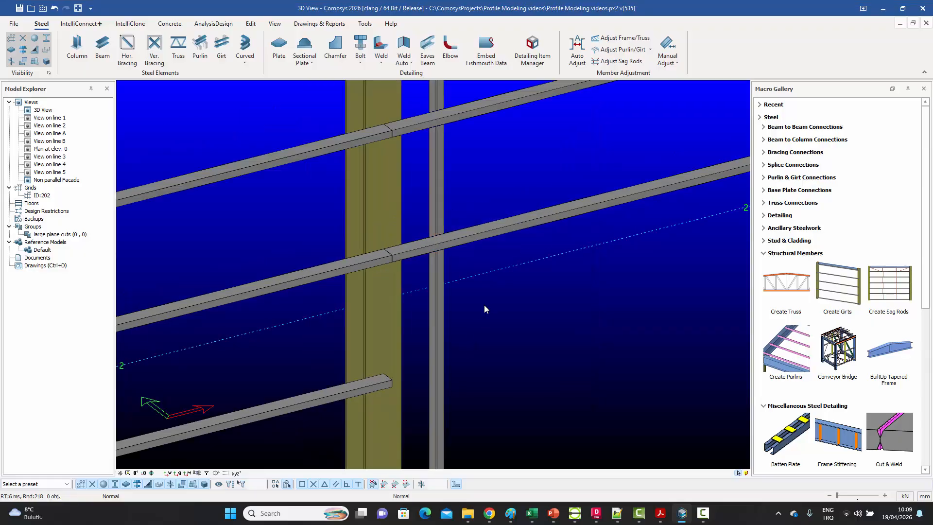
Try the door post with an in-plane offset of 0 and an out-of-plane offset of 150 mm.
middle_drag(486, 312, 475, 331)
scroll(475, 334, up, 6)
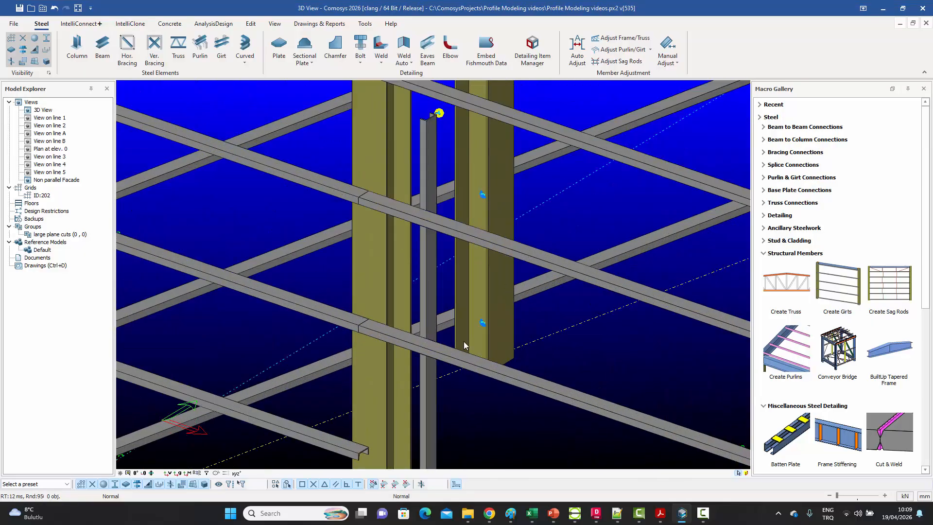
scroll(438, 325, up, 1)
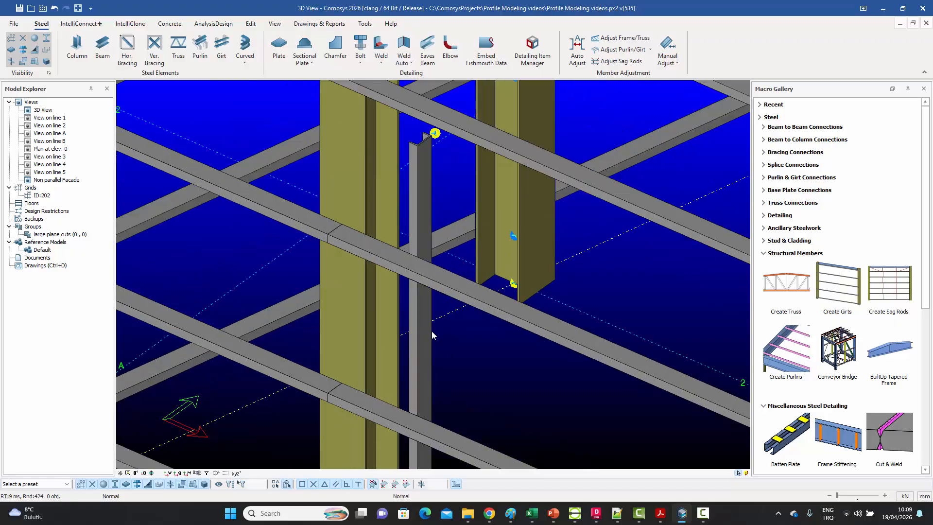
double_click(428, 329)
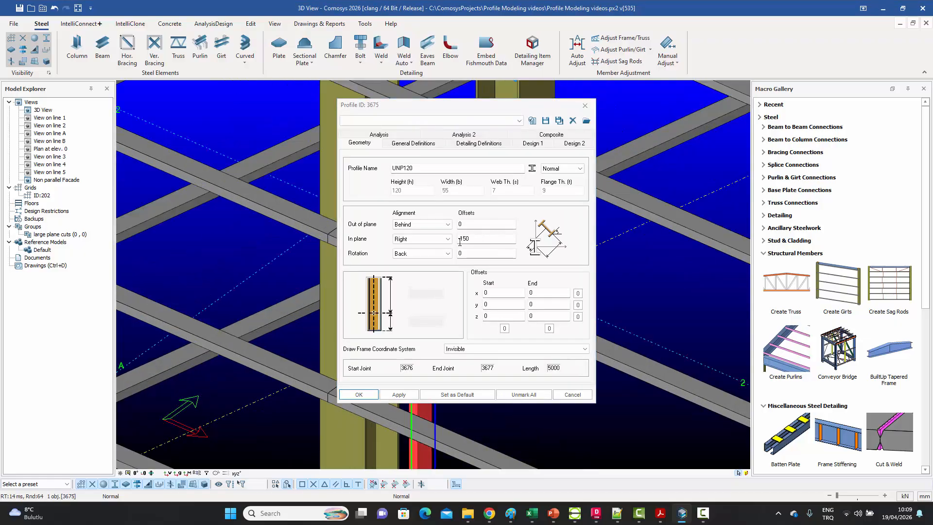
double_click(462, 238)
text(0)
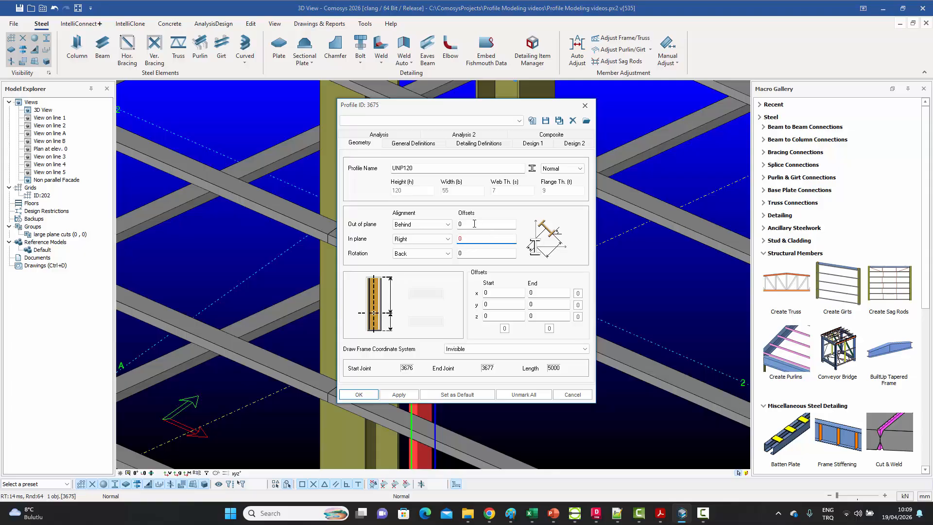
double_click(472, 225)
text(150)
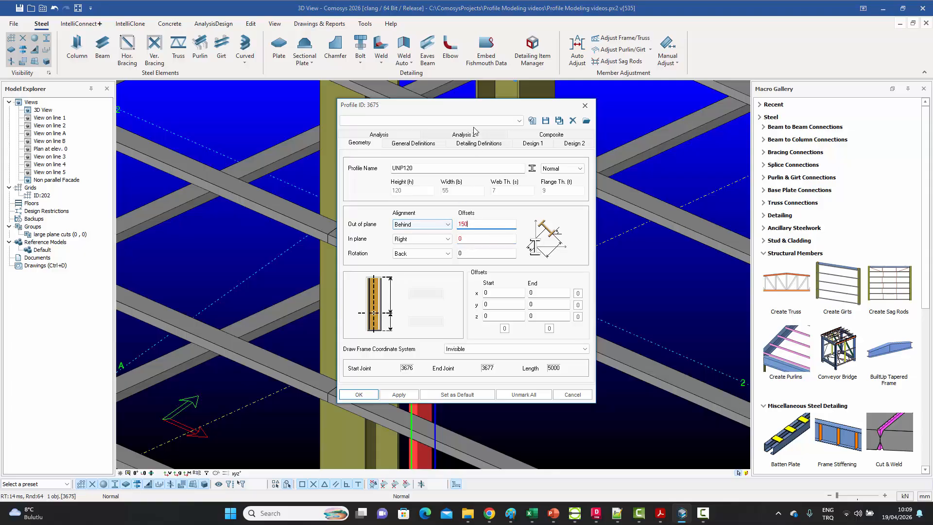
drag(474, 105, 774, 102)
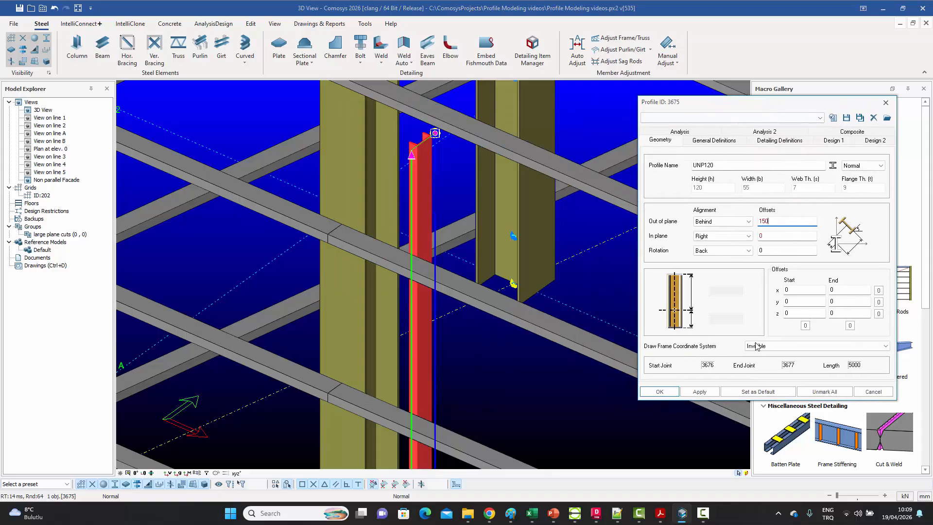
click(700, 392)
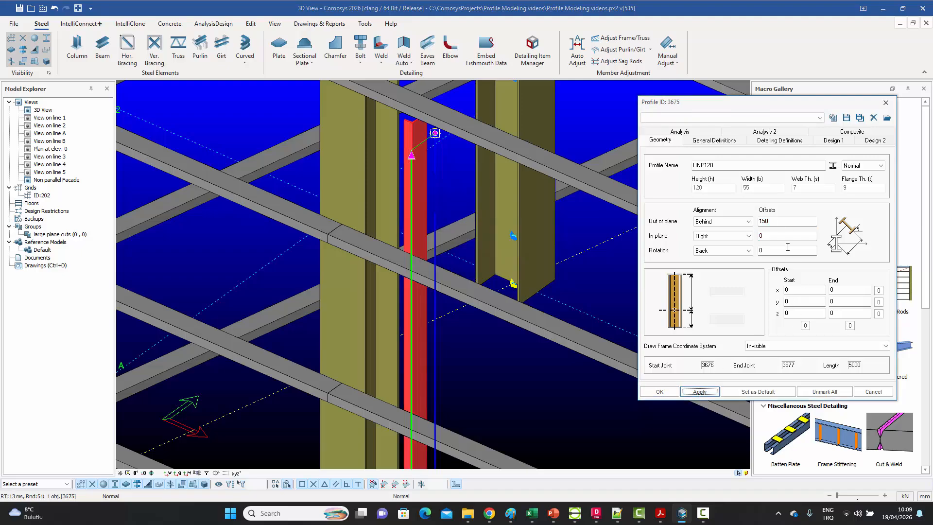
Reset the door post's out-of-plane offset to 0.
text(0)
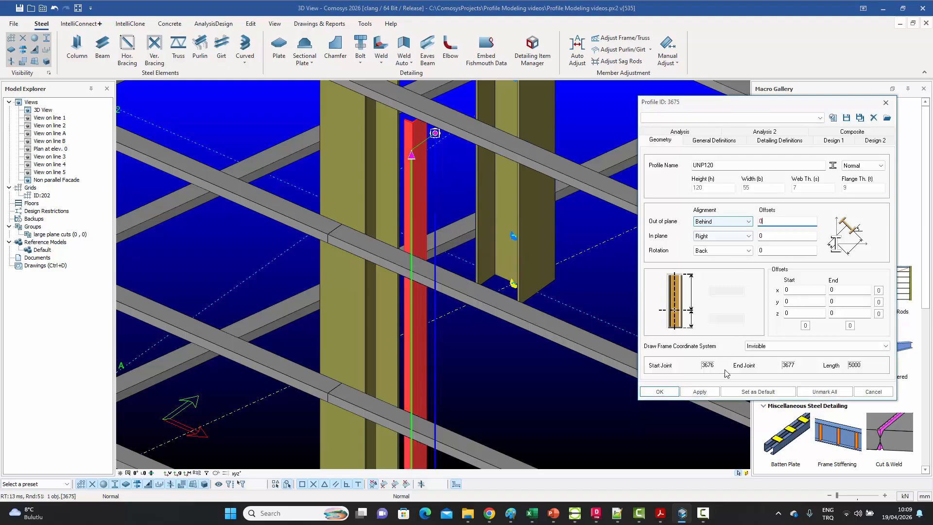
click(700, 392)
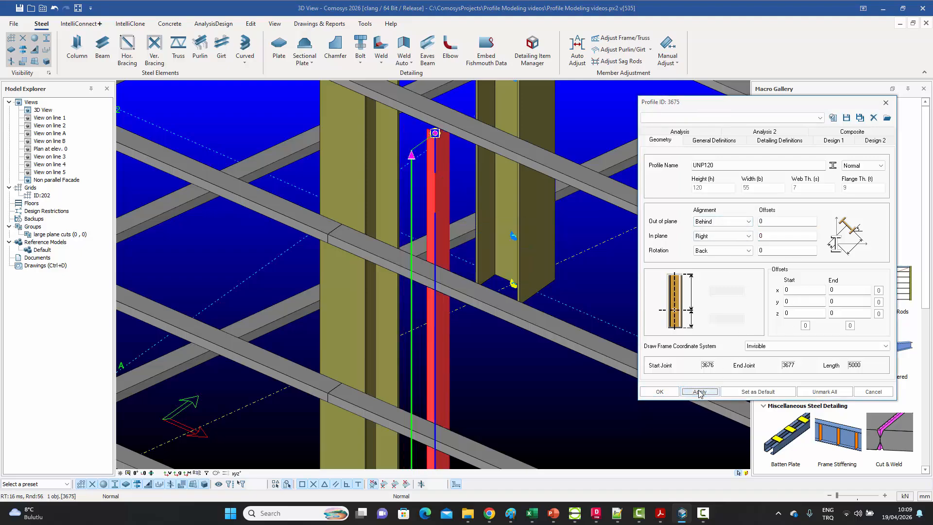
click(773, 236)
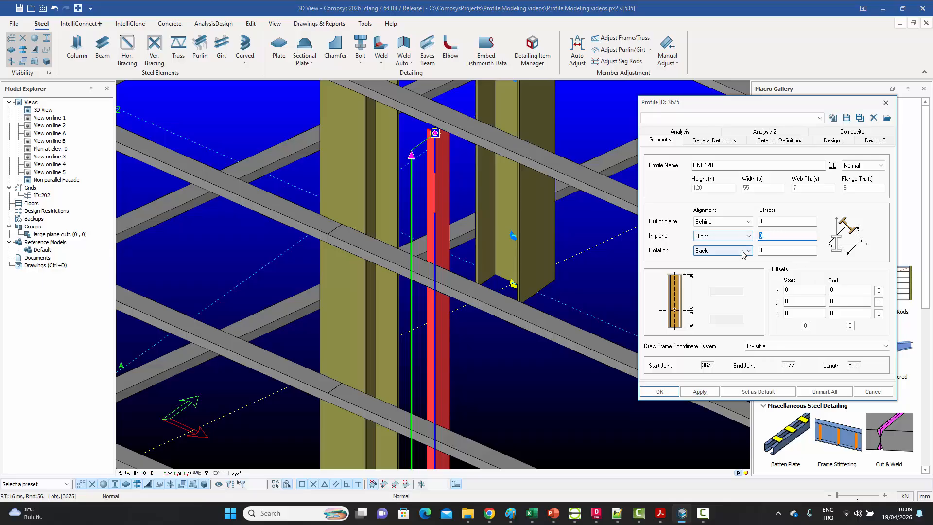
click(873, 392)
mouse_move(527, 322)
middle_down()
mouse_move(523, 338)
mouse_move(534, 323)
mouse_move(552, 336)
mouse_move(541, 329)
middle_up()
scroll(541, 329, down, 4)
scroll(509, 317, up, 5)
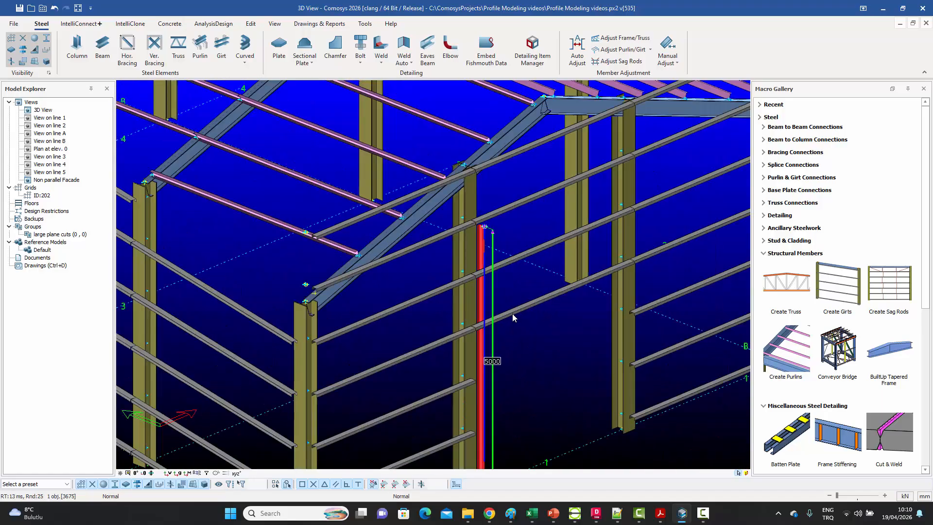
right_click(500, 254)
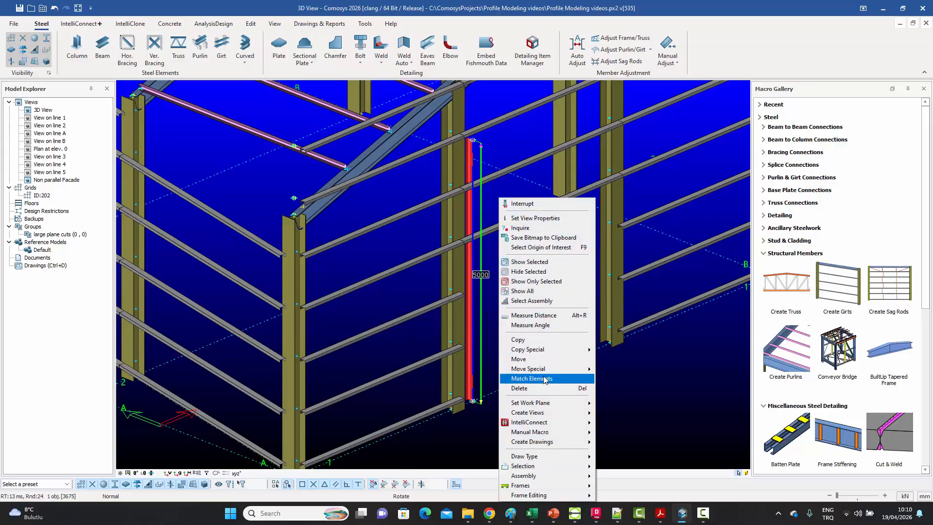
click(554, 316)
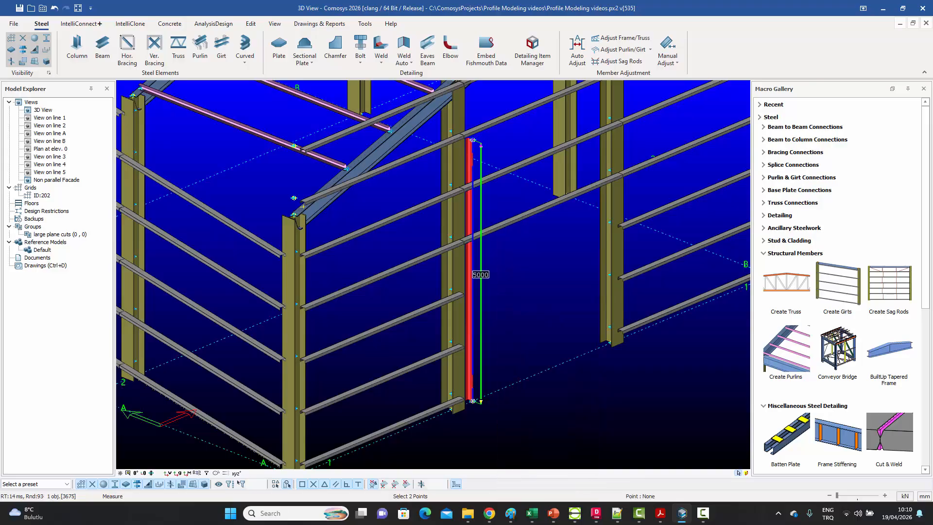
click(481, 331)
right_click(506, 245)
click(528, 195)
double_click(476, 277)
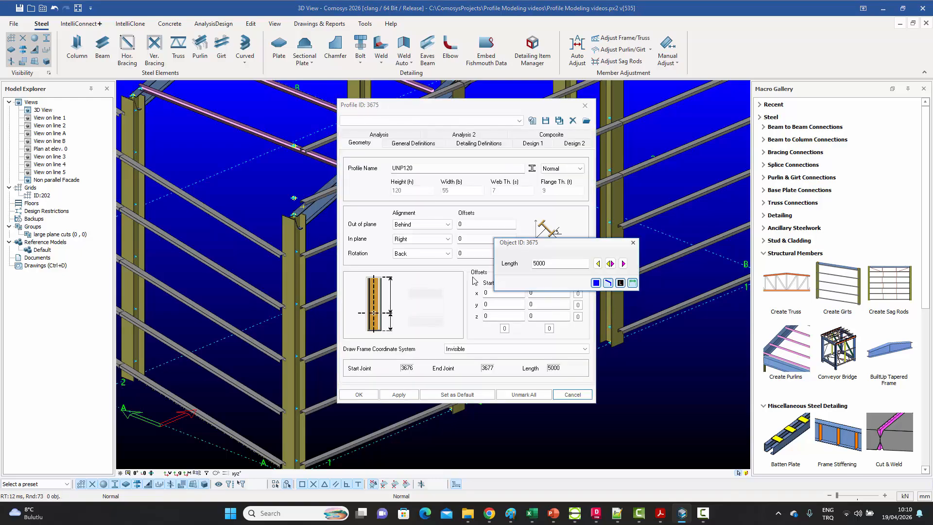
click(633, 242)
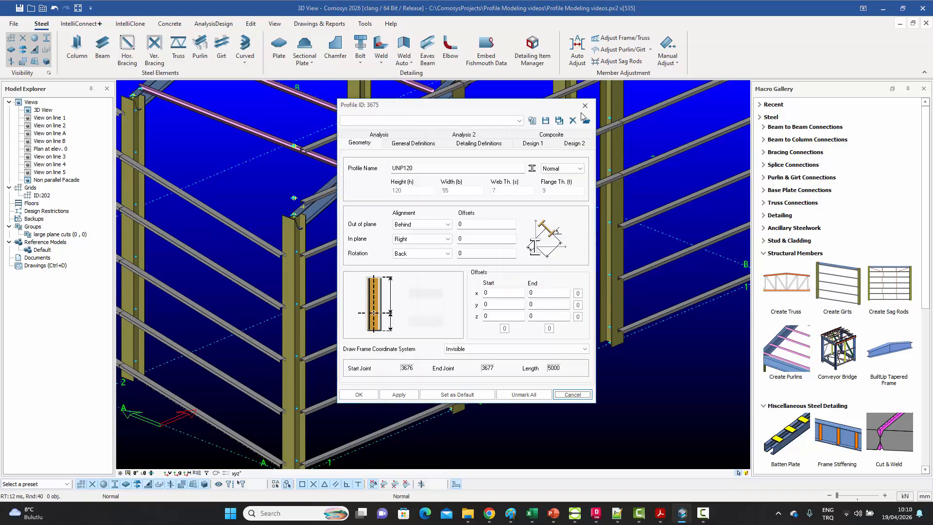
click(584, 105)
Shorten the door post to a length of 3300 mm from its upper end.
middle_drag(548, 204, 574, 256)
scroll(523, 209, up, 3)
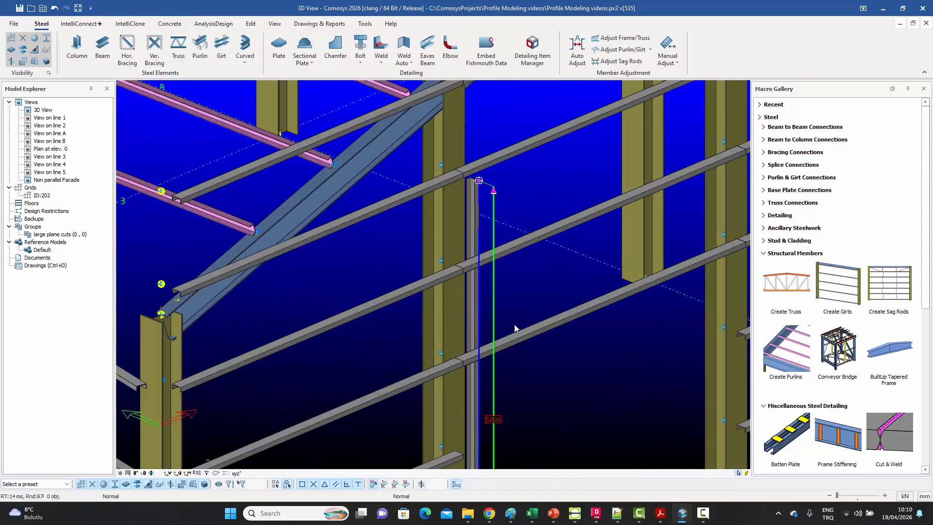
click(533, 284)
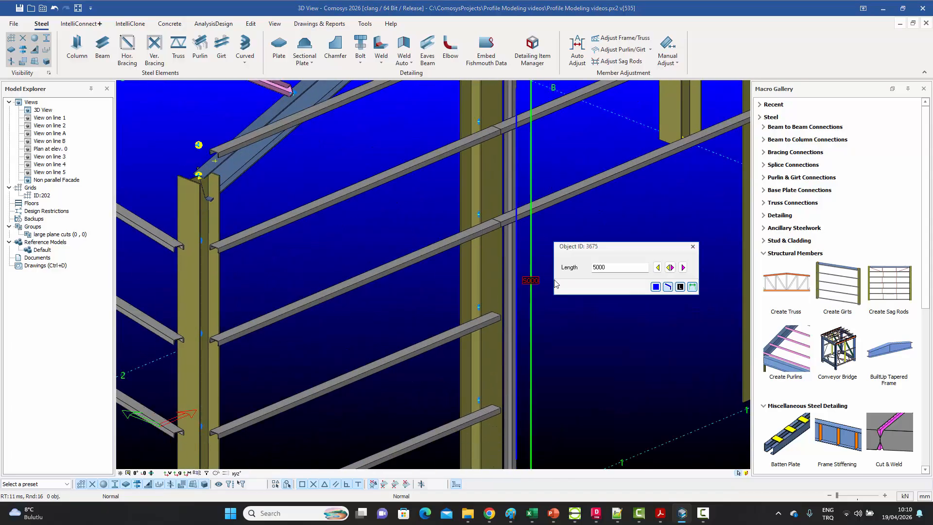
double_click(612, 268)
text(33)
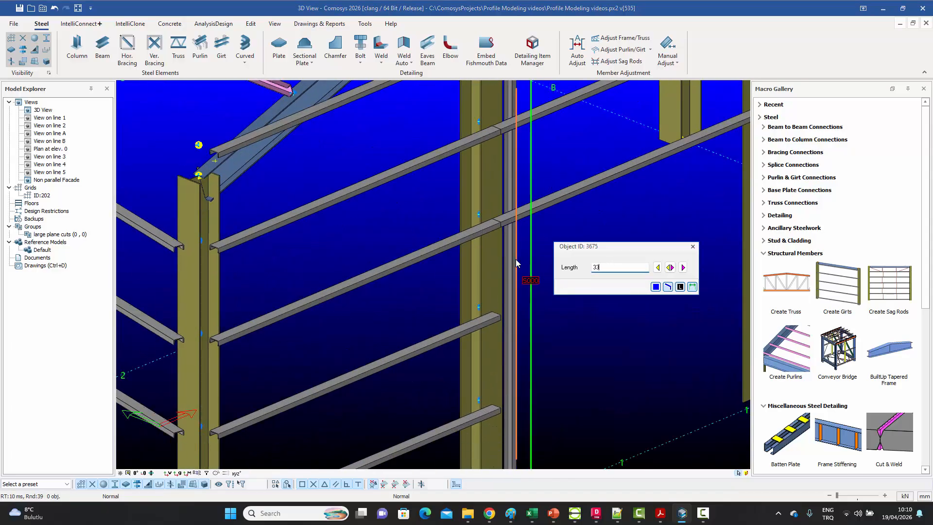
text(00)
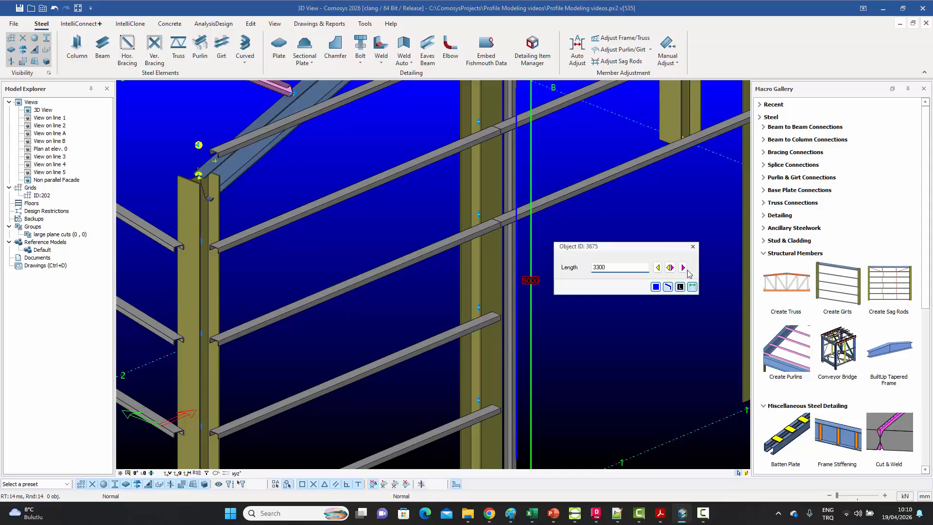
click(683, 268)
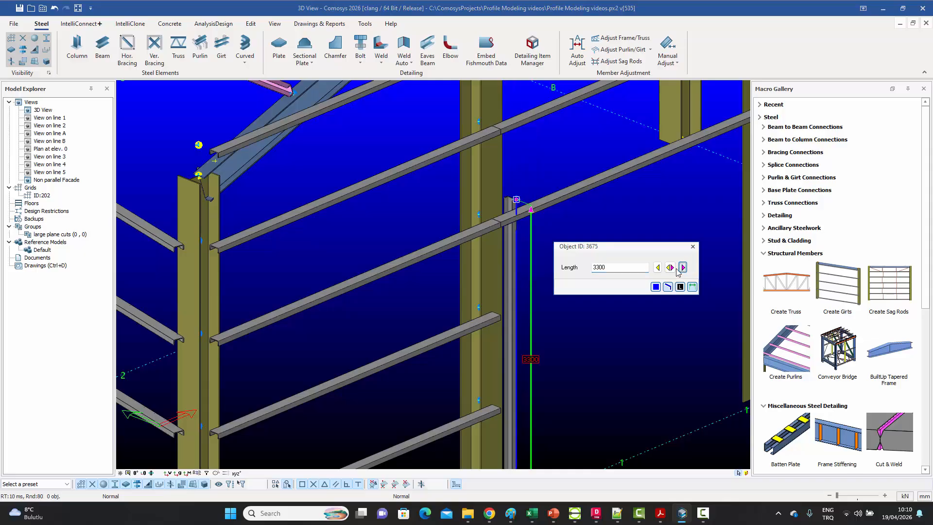
click(693, 247)
Set the door post's in-plane offset to 150 mm with its Left alignment.
middle_drag(555, 272, 517, 276)
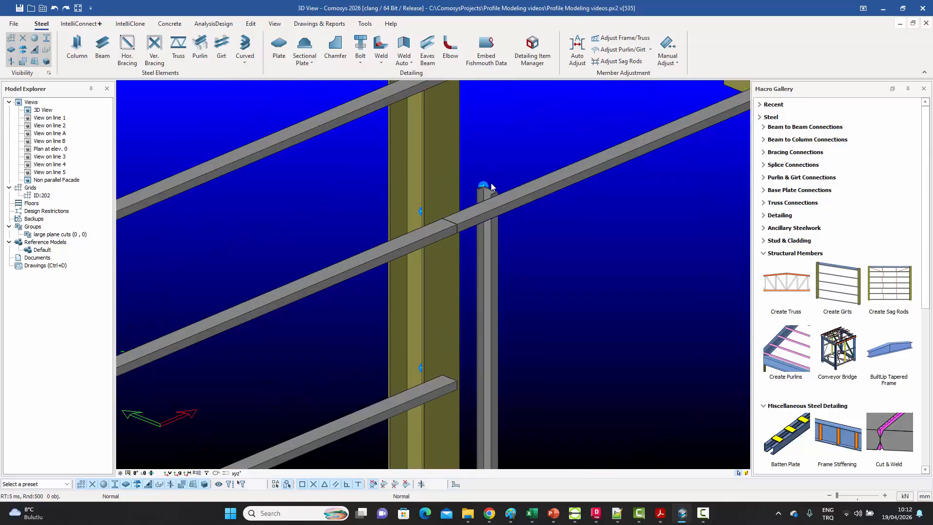
scroll(492, 186, up, 5)
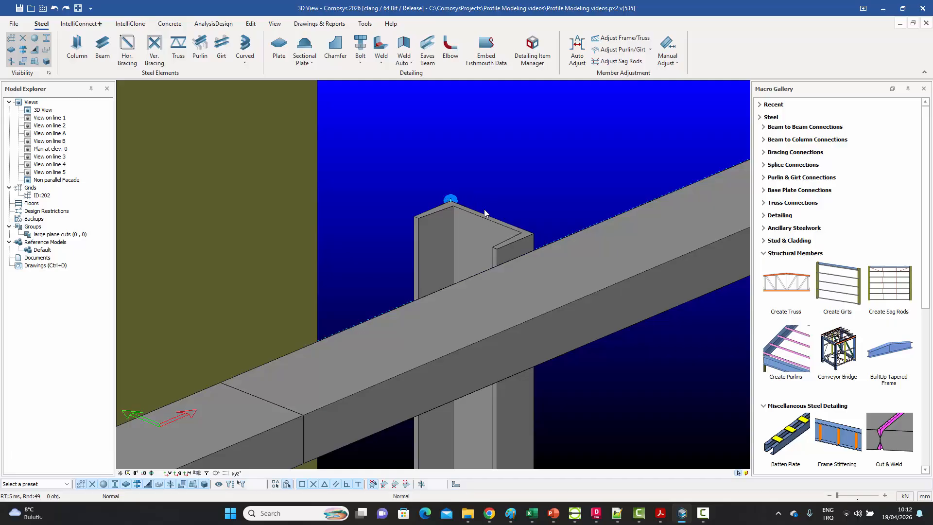
double_click(475, 227)
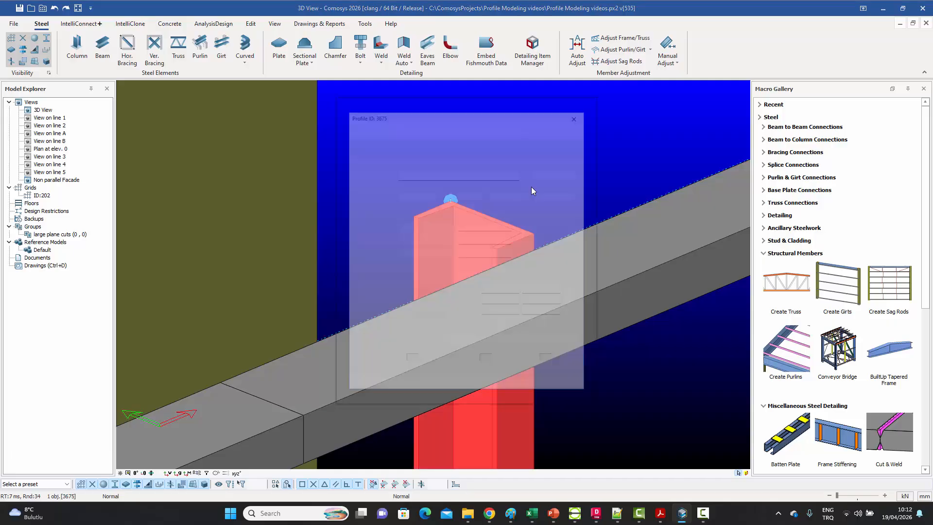
drag(480, 110, 773, 96)
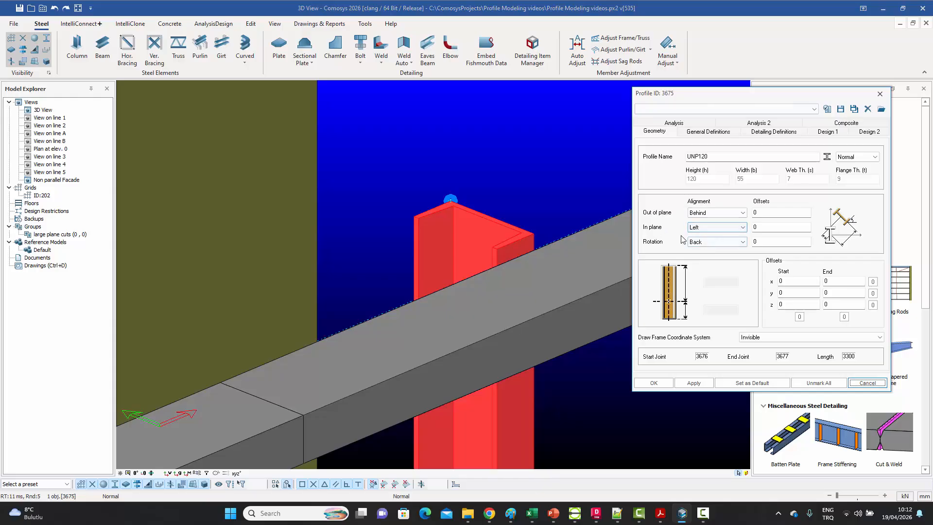
drag(771, 227, 735, 229)
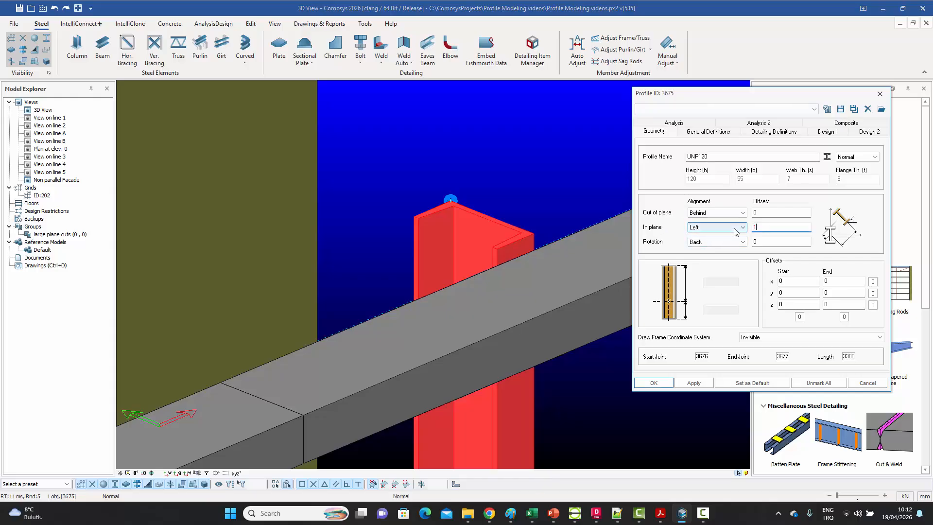
text(150)
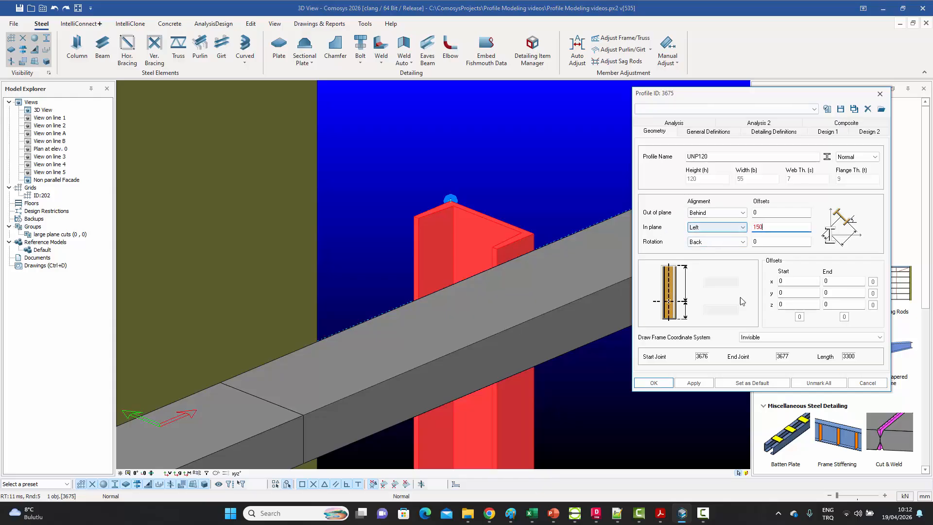
click(655, 383)
Examine the door post's top at the girt and its base on line 1, including in wireframe display.
scroll(509, 206, down, 3)
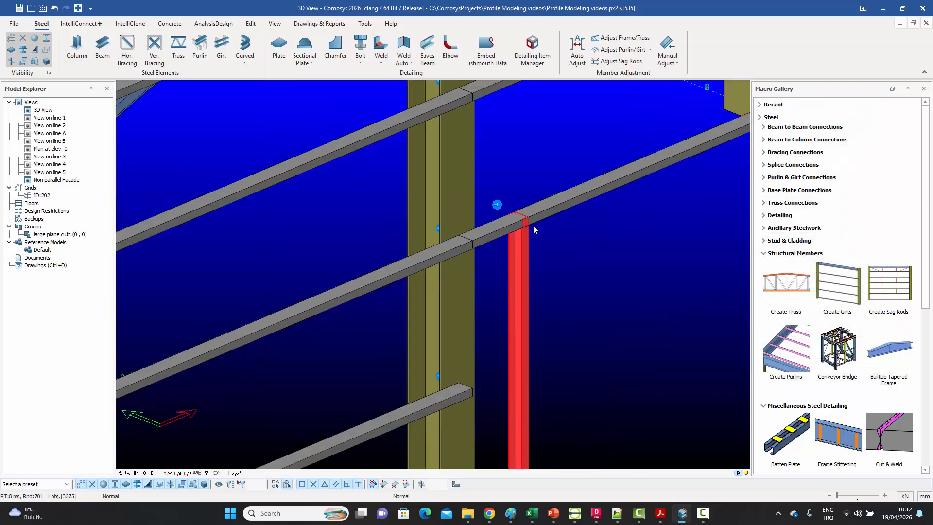
scroll(534, 226, down, 5)
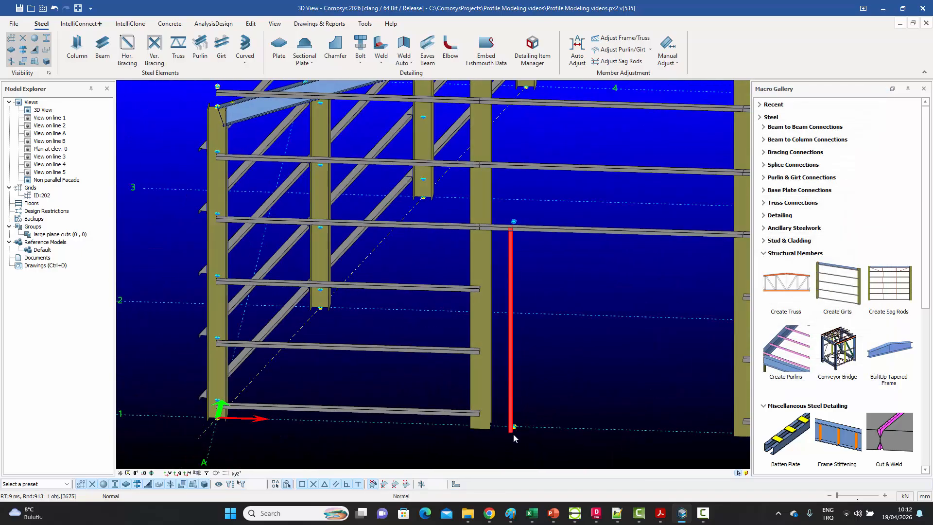
scroll(514, 436, up, 6)
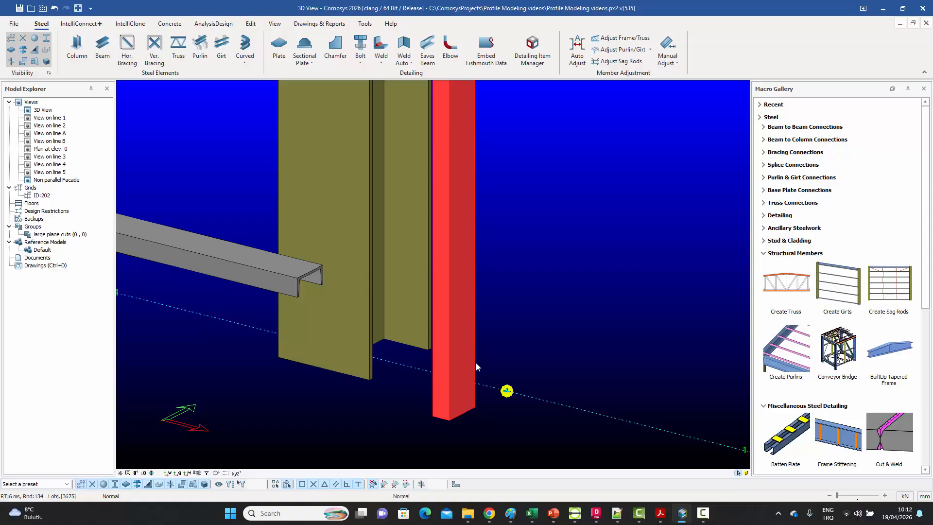
scroll(477, 362, down, 6)
click(497, 270)
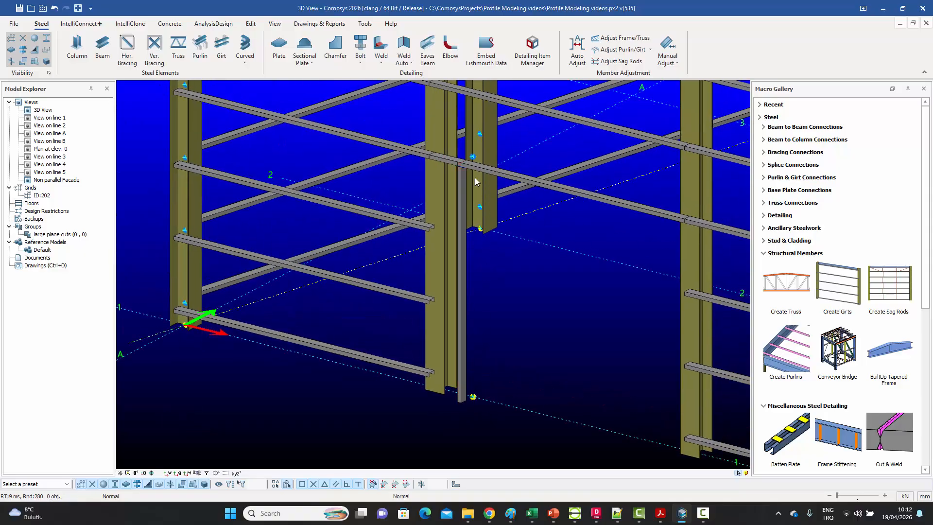
middle_drag(481, 216, 557, 284)
key(ctrl+1)
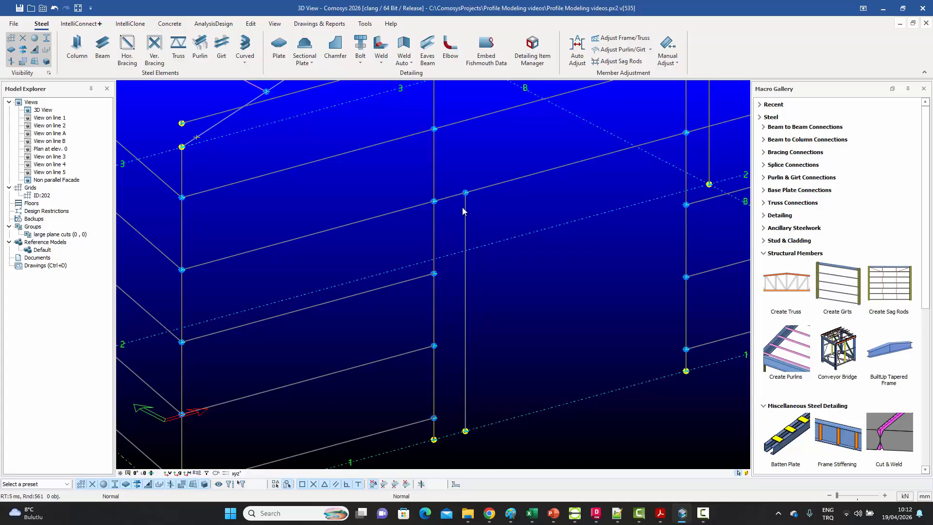
scroll(475, 212, down, 3)
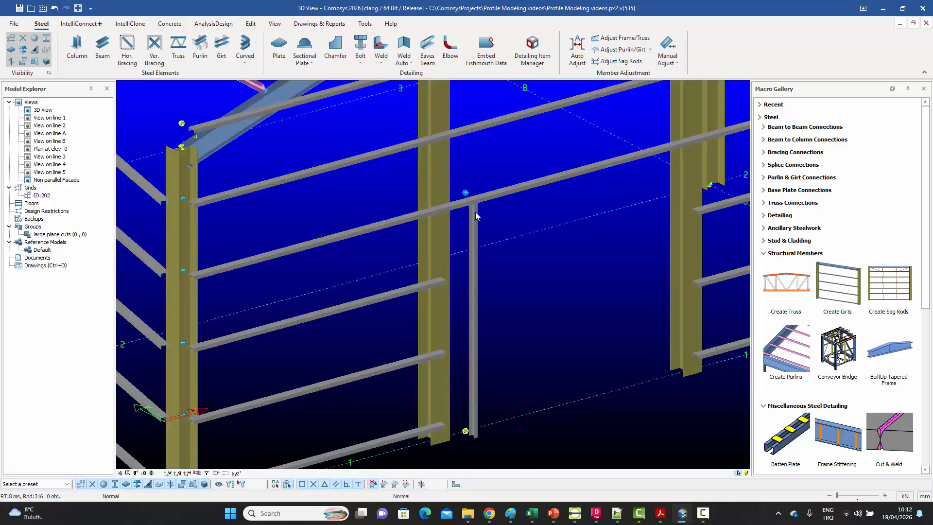
Mirror-copy the door post about the building's centre plane, defined by the midpoints of grid lines 1 and 2.
middle_drag(492, 243, 487, 263)
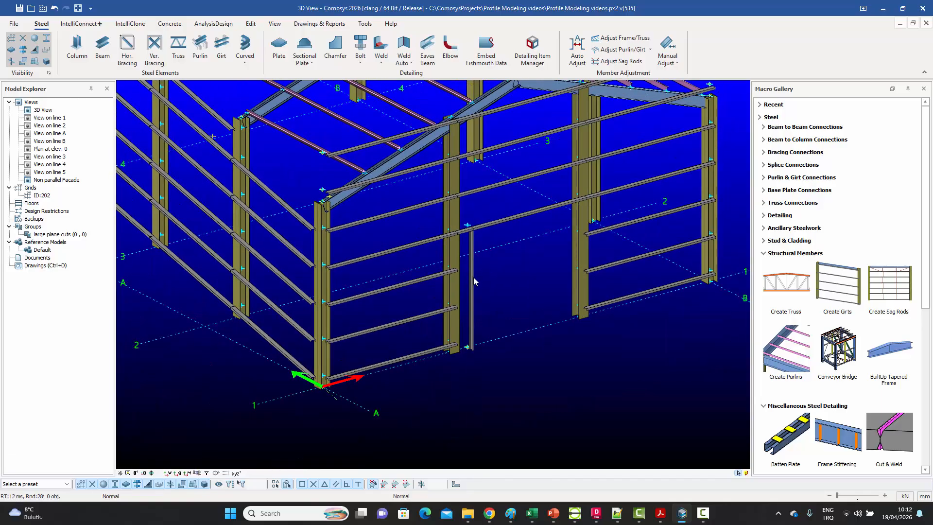
click(472, 282)
right_click(472, 281)
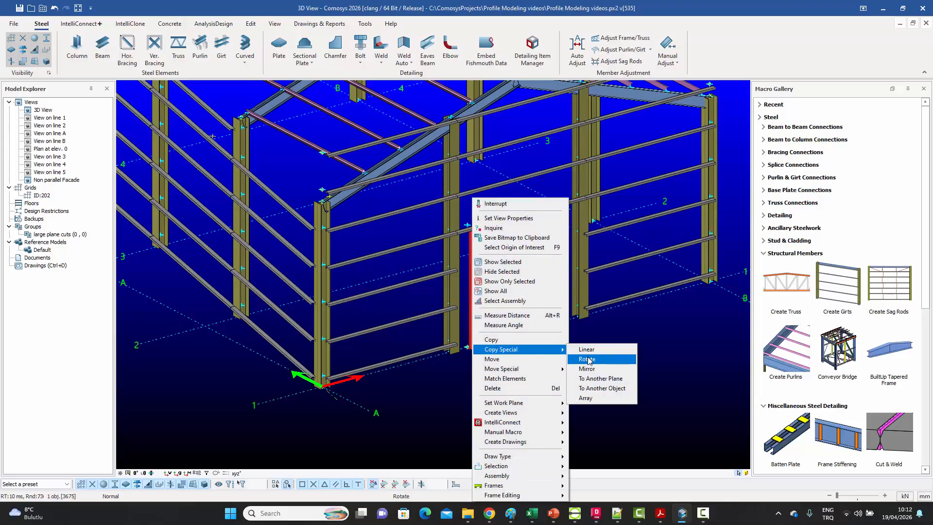
click(591, 369)
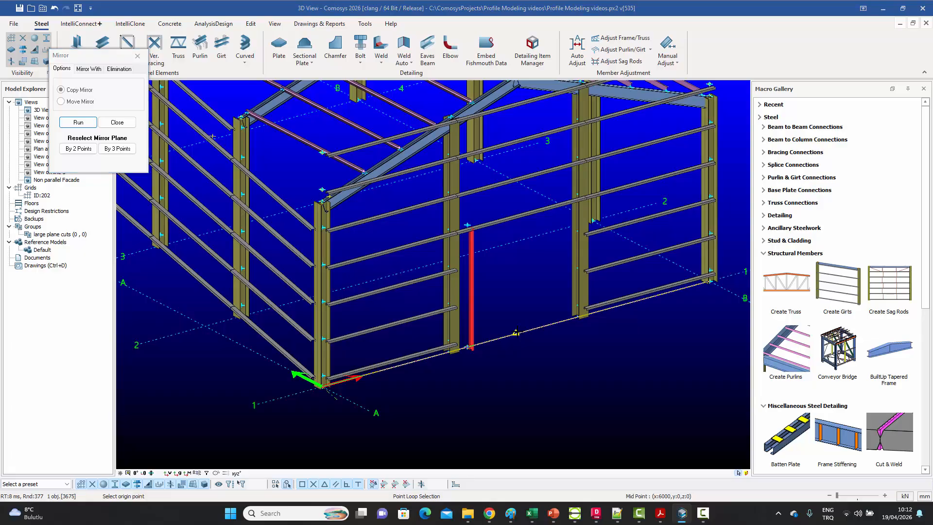
click(516, 334)
click(398, 274)
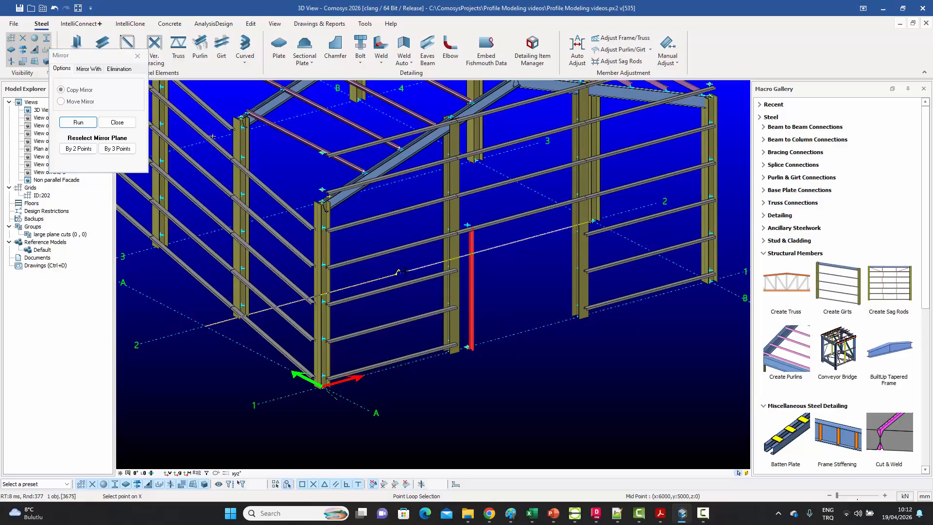
click(78, 122)
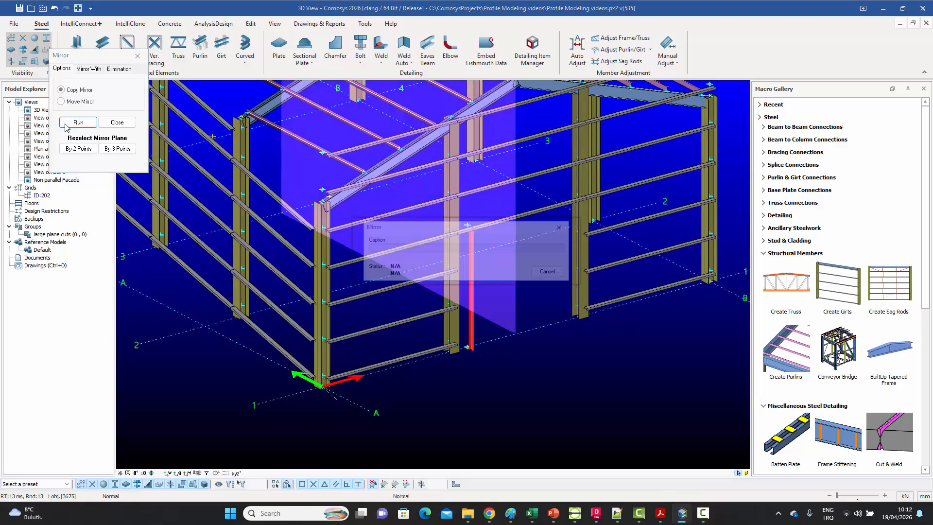
click(117, 122)
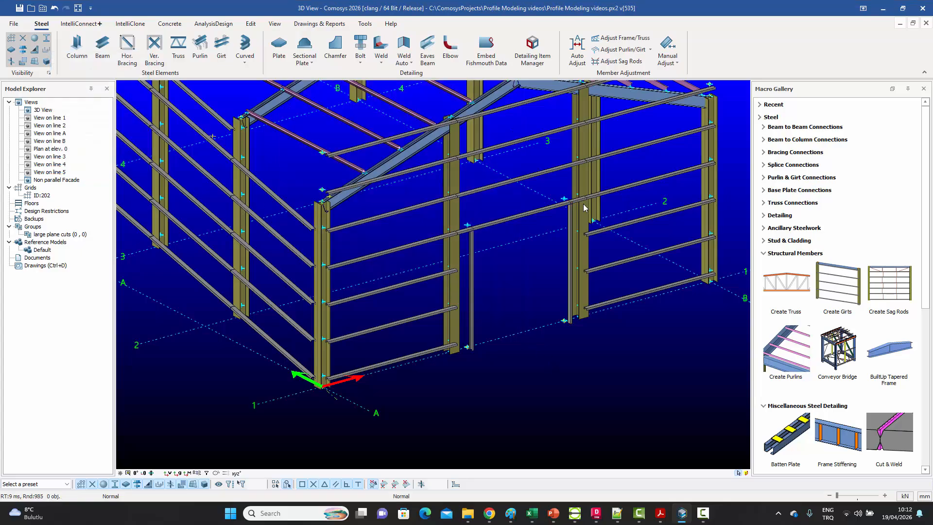
Delete the two outer segments of the topmost girt on line 1 that project past the rafters near lines A and B.
scroll(570, 201, up, 5)
scroll(570, 202, up, 2)
scroll(547, 196, down, 6)
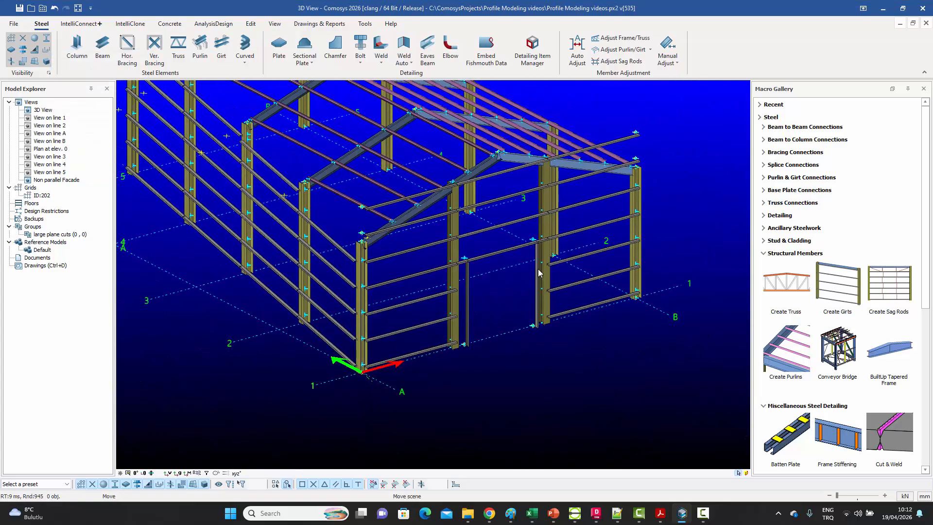
middle_drag(539, 269, 525, 292)
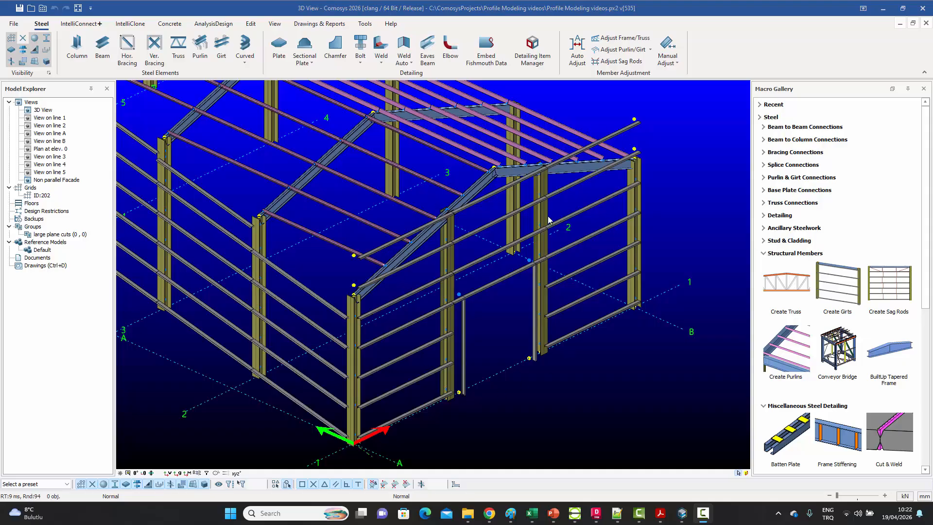
click(385, 244)
ctrl+click(626, 132)
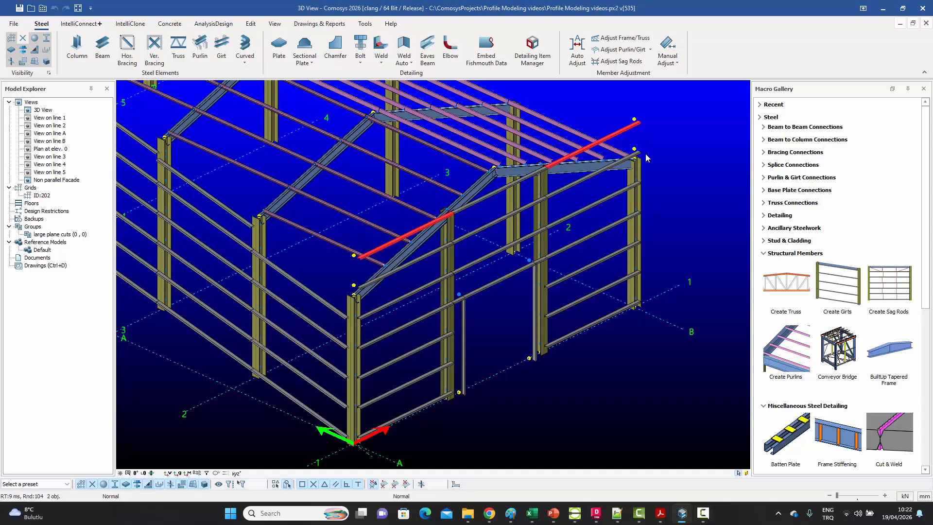
key(Delete)
click(438, 285)
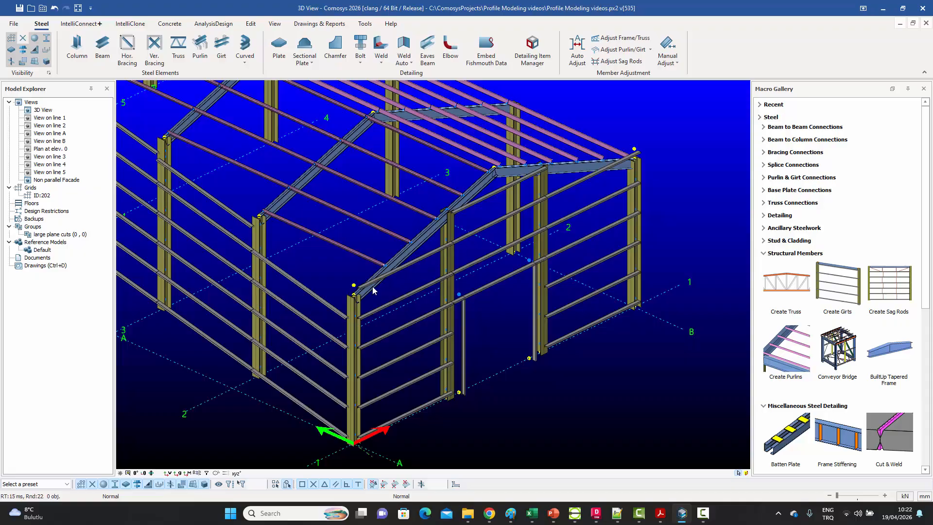
Switch to the PDF drawing and examine the UNP120 members along the rafters in the end-wall elevation.
scroll(394, 281, up, 2)
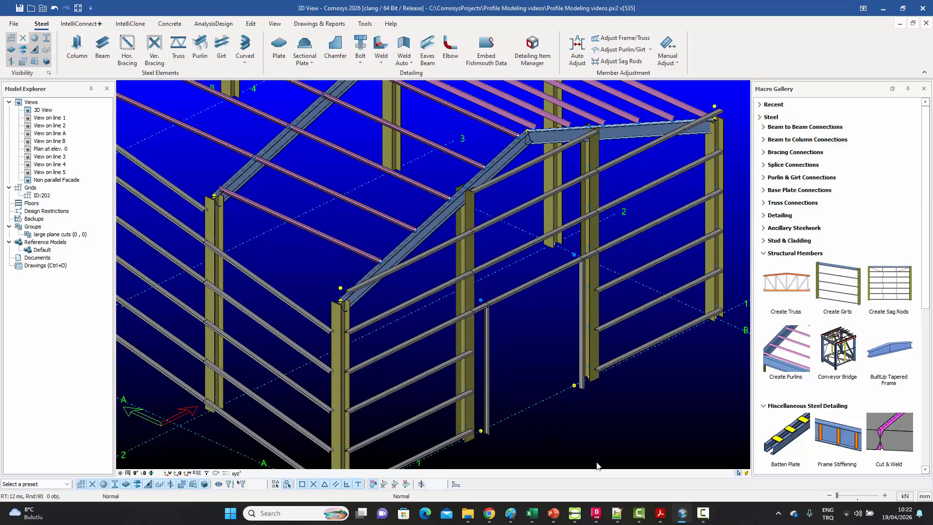
click(661, 514)
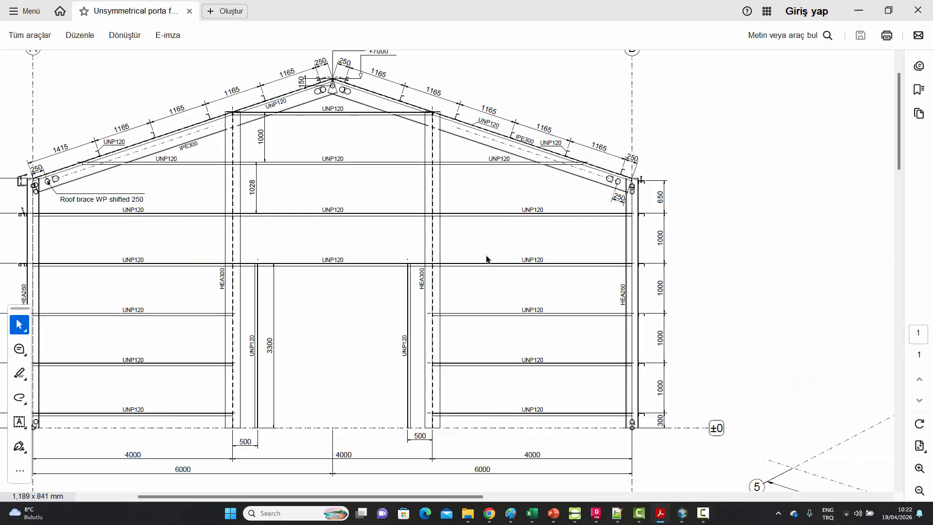
ctrl+scroll(487, 259, down, 3)
ctrl+scroll(793, 221, up, 5)
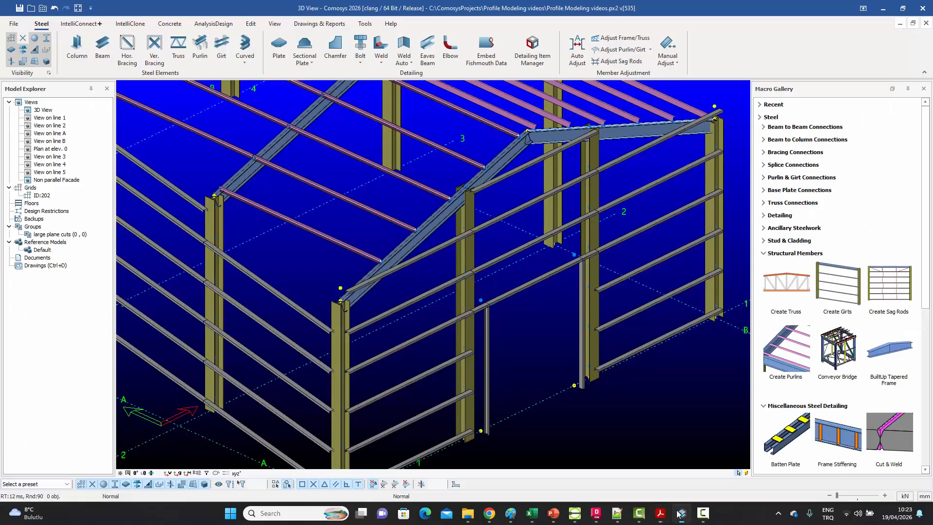
Switch back to Comosys and create a girt along the line 1 rafter from the line A eaves joint to the ridge joint.
click(682, 513)
click(221, 49)
scroll(341, 300, up, 5)
scroll(327, 287, down, 6)
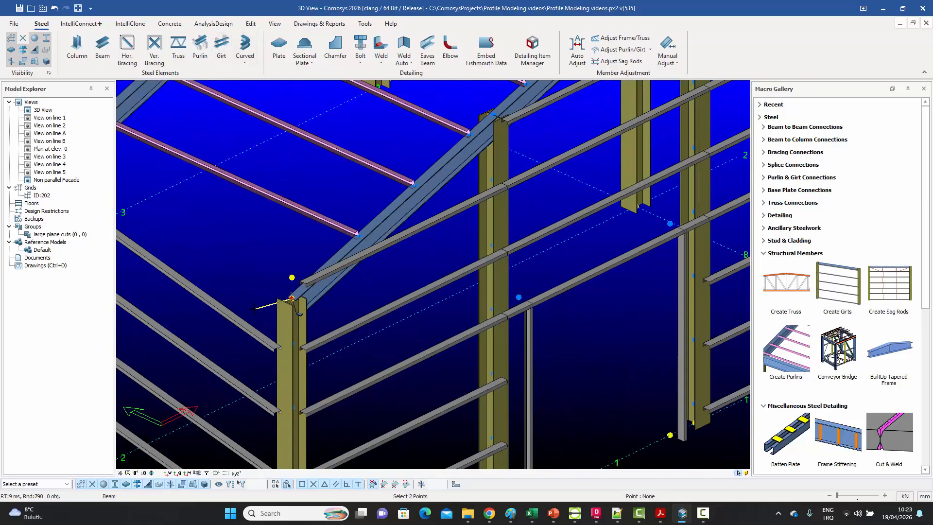
scroll(407, 199, up, 6)
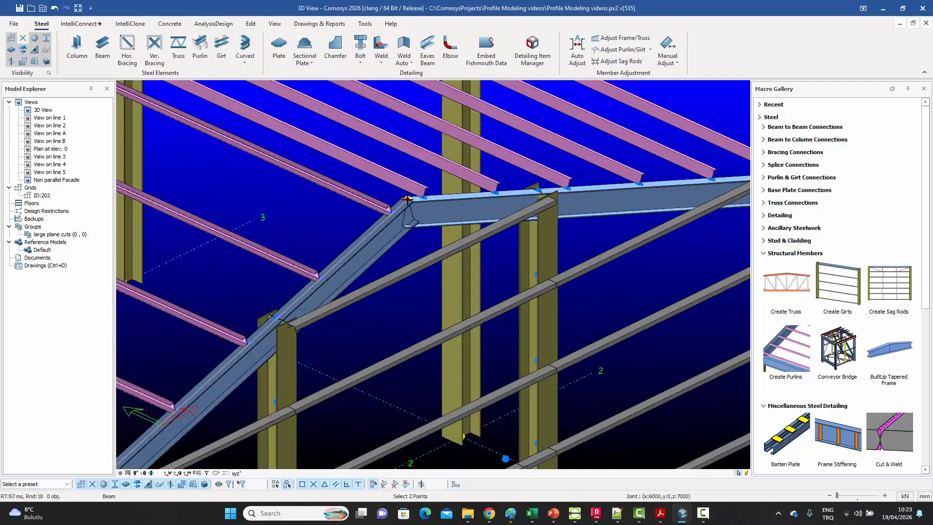
click(408, 199)
right_click(373, 176)
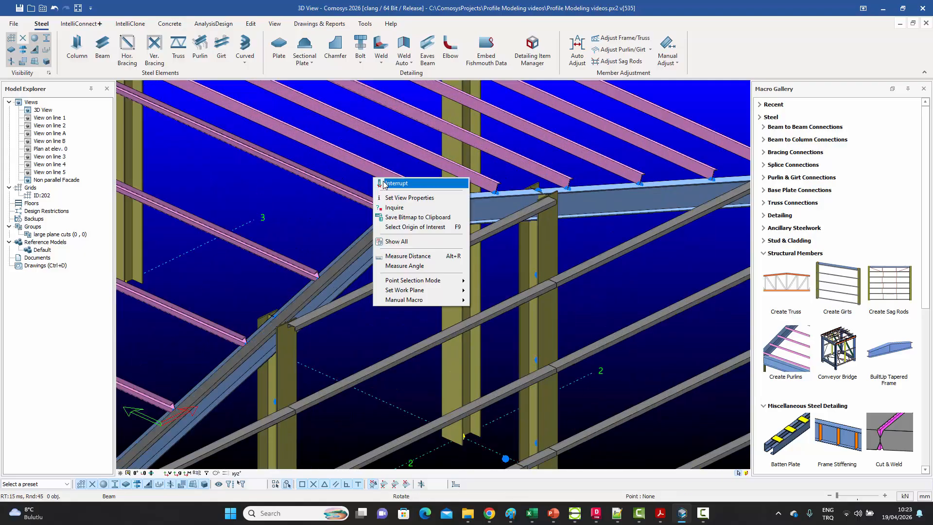
click(394, 183)
Shift the new sloping girt's alignment down one position relative to its reference line at the line A eaves.
middle_drag(486, 194, 509, 186)
scroll(509, 186, down, 6)
scroll(372, 310, up, 8)
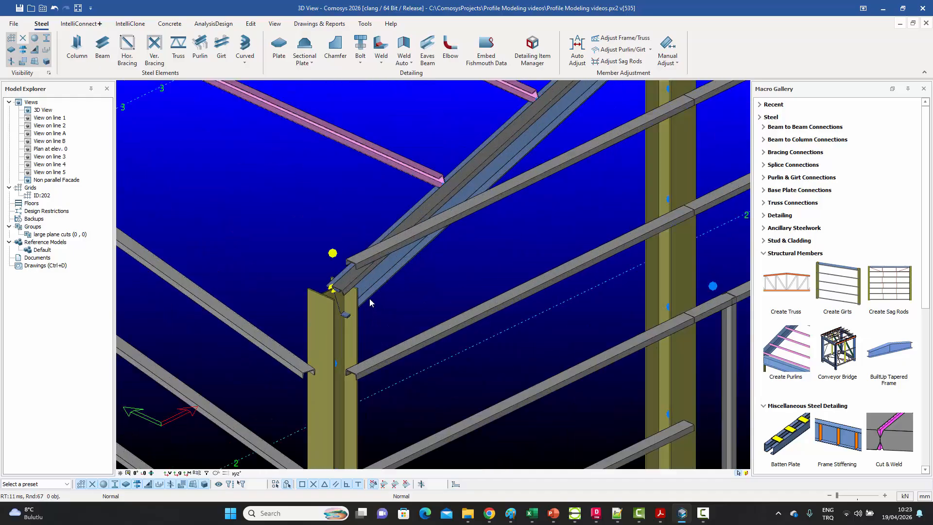
scroll(318, 287, up, 2)
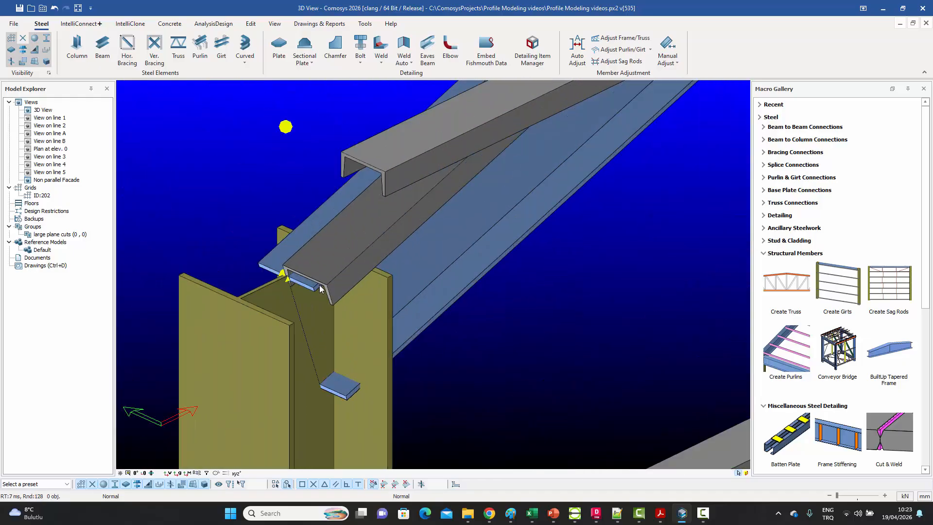
click(343, 270)
key(Down)
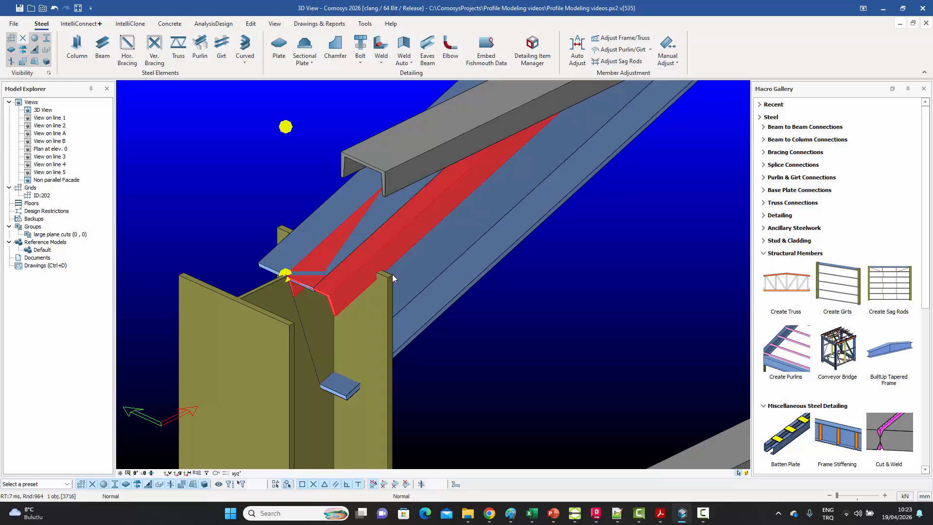
scroll(467, 308, down, 5)
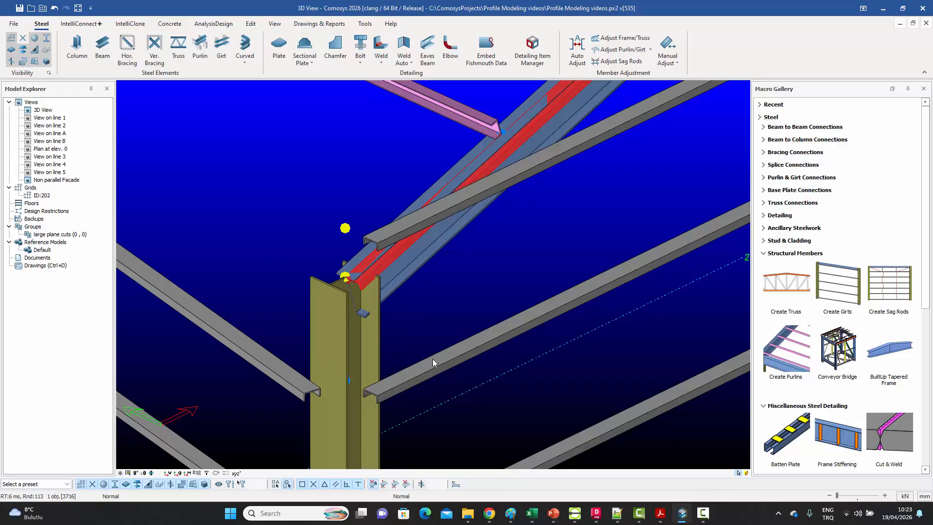
middle_drag(465, 329, 422, 323)
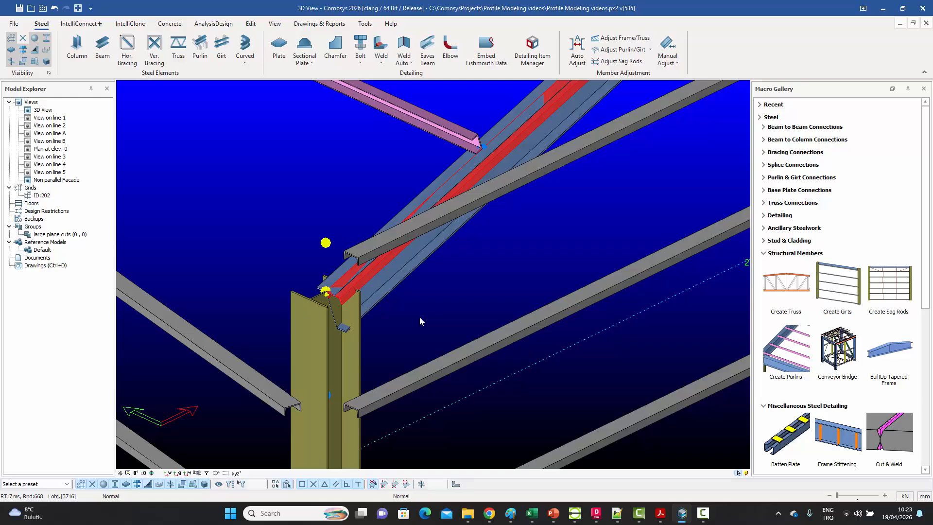
middle_drag(472, 323, 413, 323)
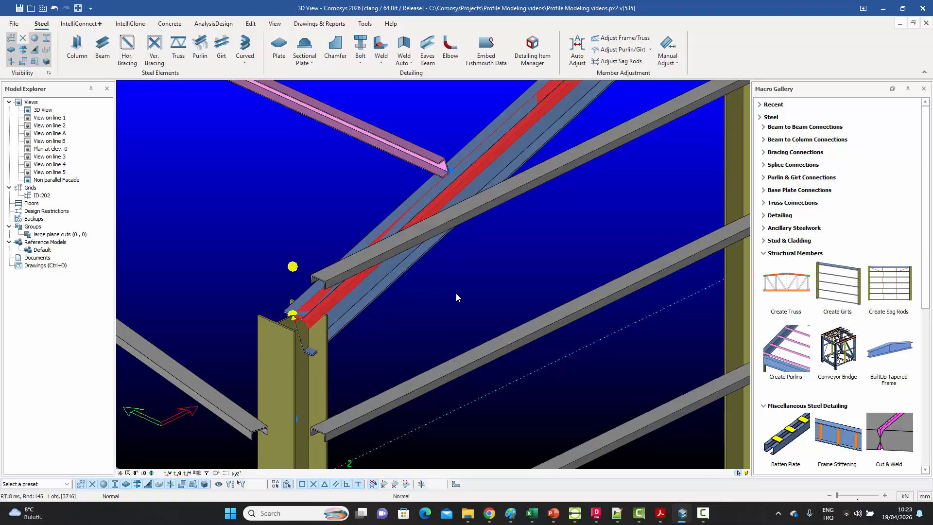
middle_drag(459, 295, 418, 315)
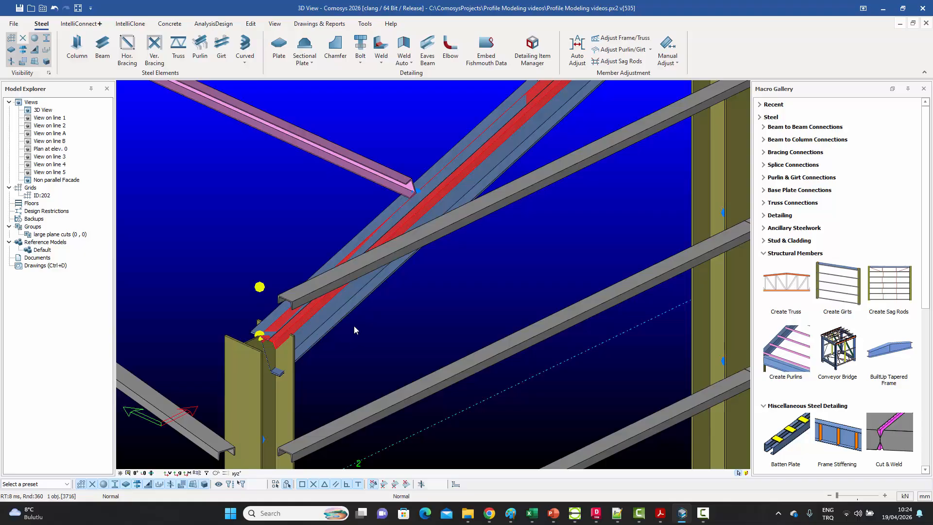
Set the sloping girt's in-plane offset to 150 mm with its Right alignment.
scroll(431, 304, down, 3)
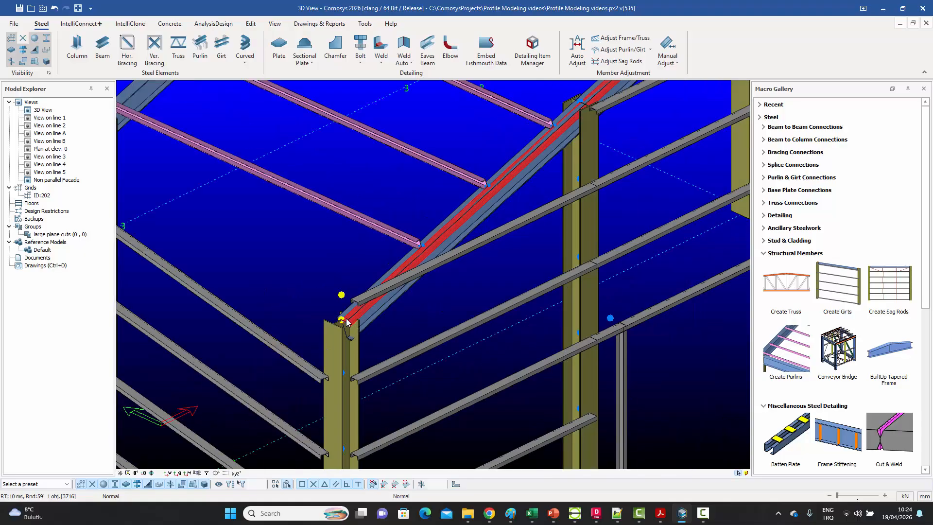
middle_drag(348, 323, 385, 326)
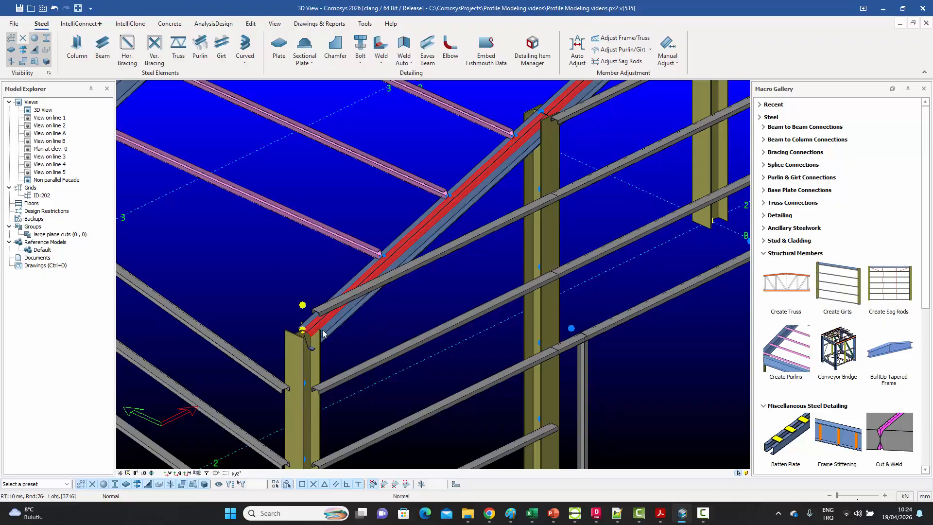
scroll(317, 333, up, 2)
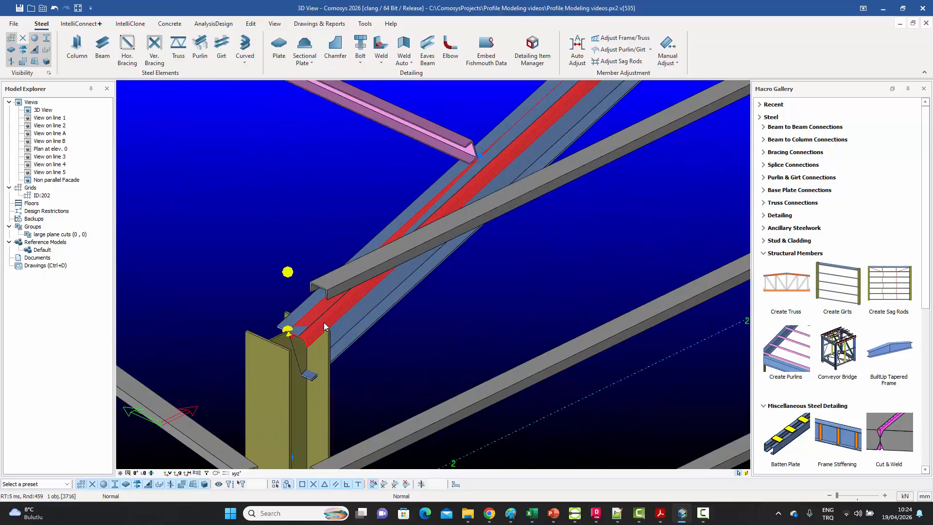
double_click(329, 323)
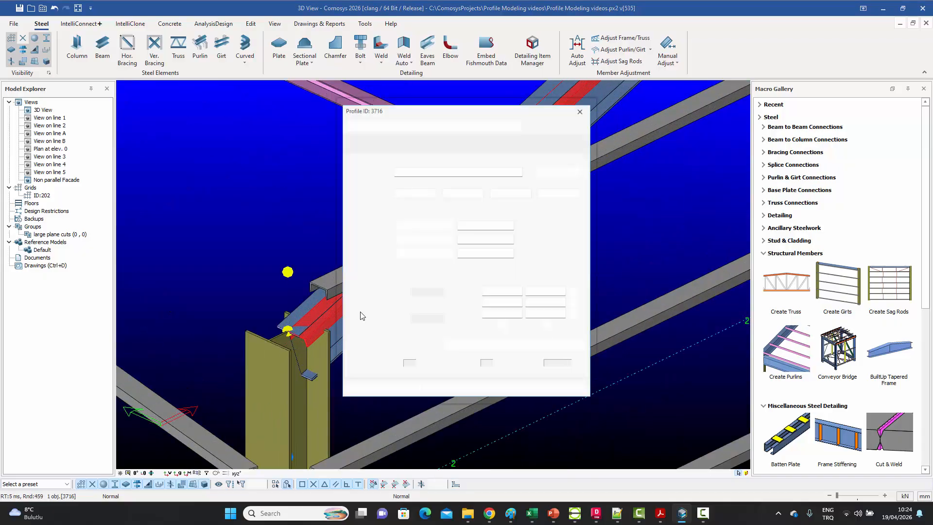
drag(457, 105, 635, 115)
double_click(664, 249)
text(150)
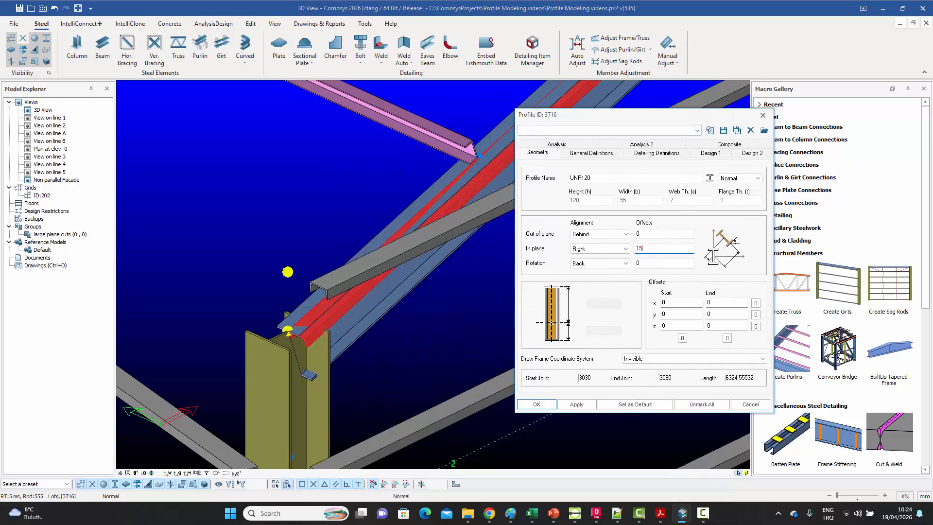
click(578, 406)
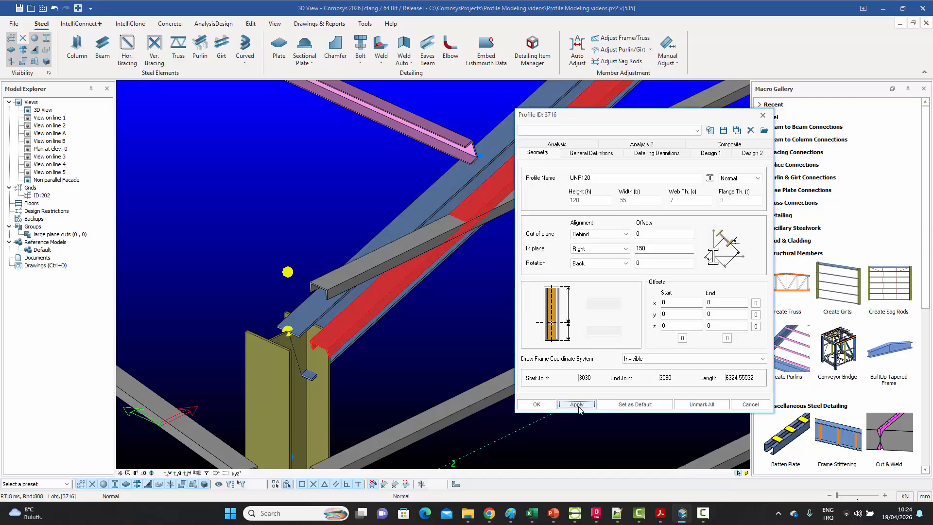
click(542, 407)
scroll(460, 322, down, 3)
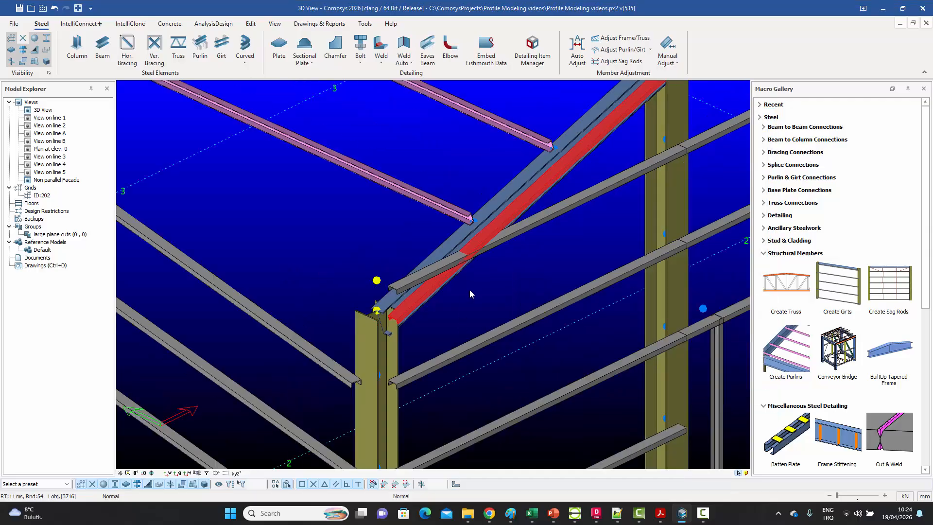
key(Escape)
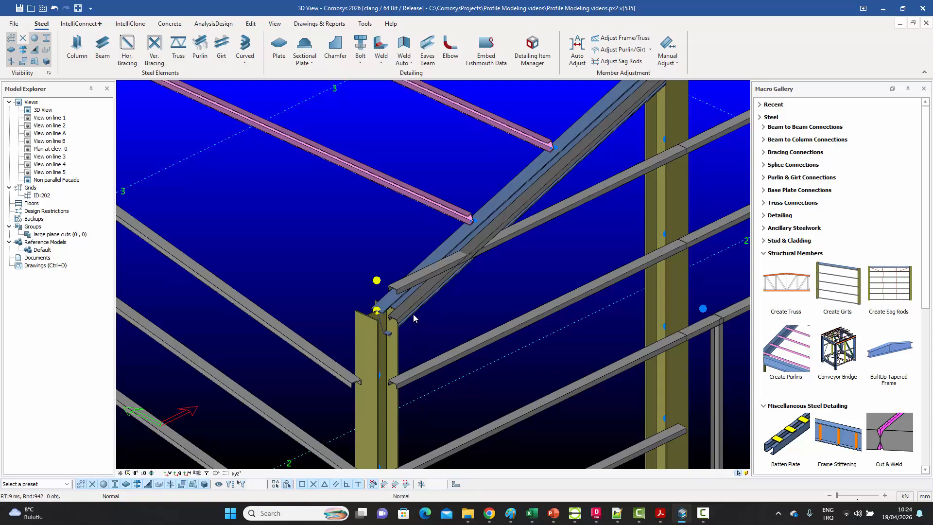
Set the in-plane offset of the sloping UNP120 girt on the line 1 rafter to 0.
click(419, 303)
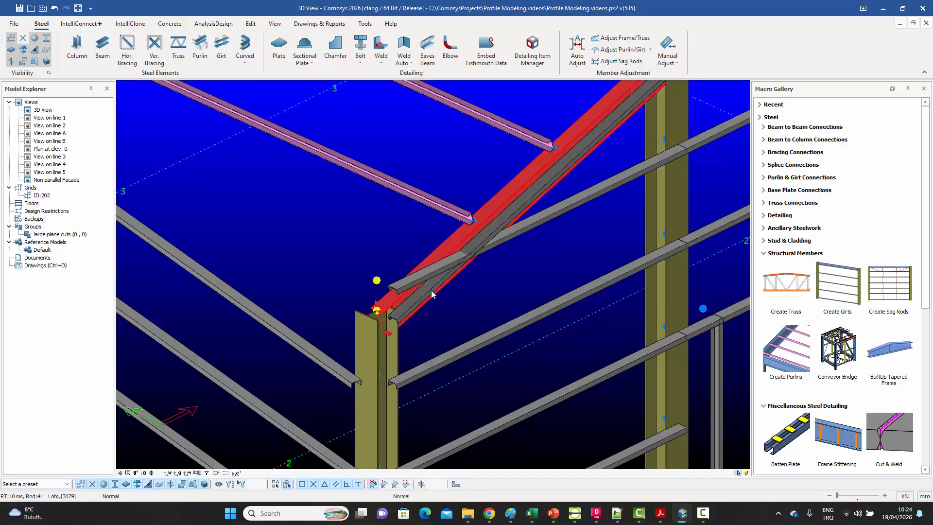
double_click(447, 292)
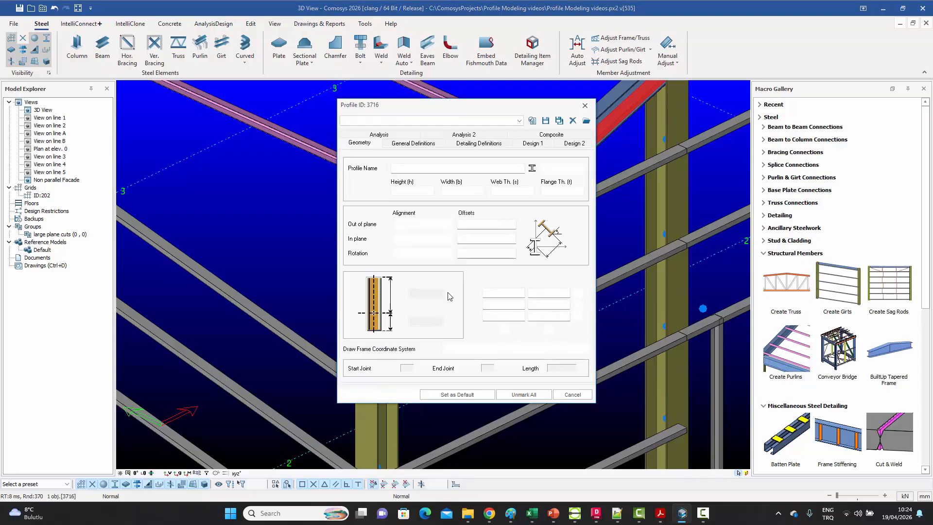
drag(473, 239, 410, 239)
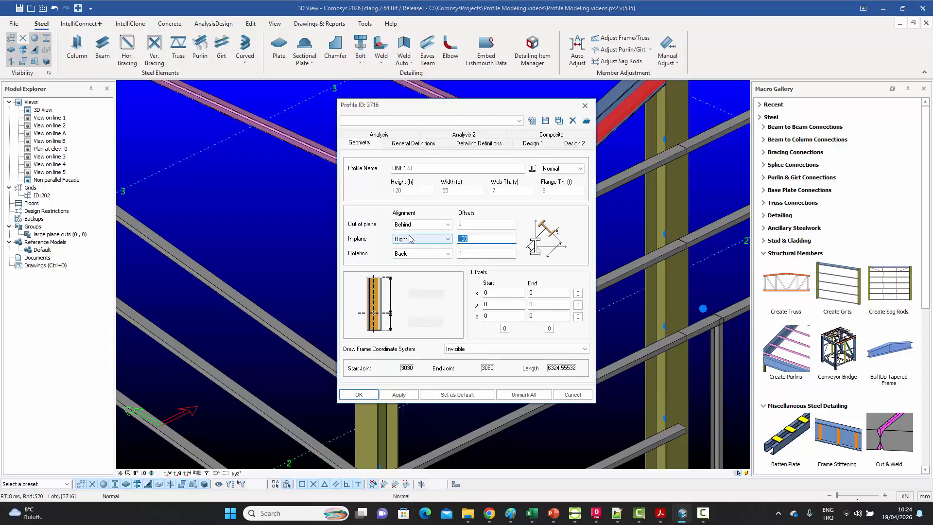
text(0)
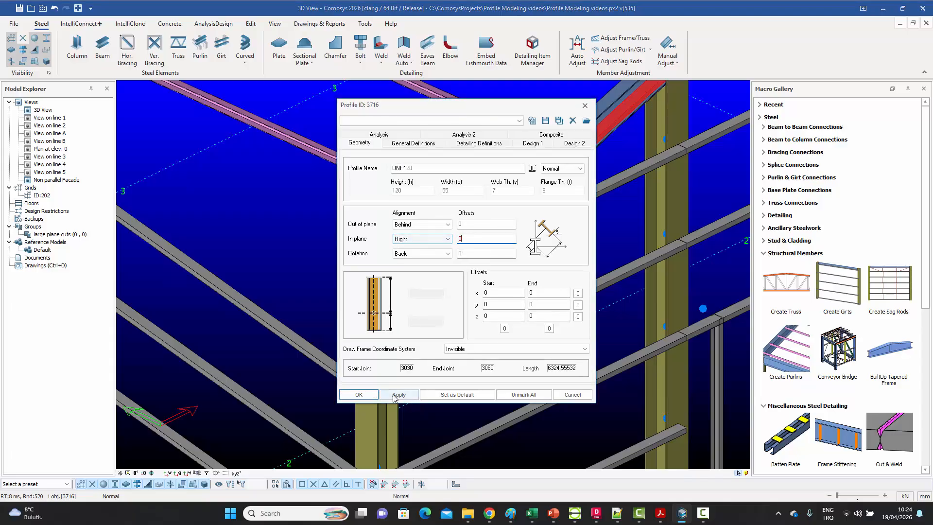
click(360, 394)
Move the sloping girt linearly by -150 mm in Y.
right_click(401, 306)
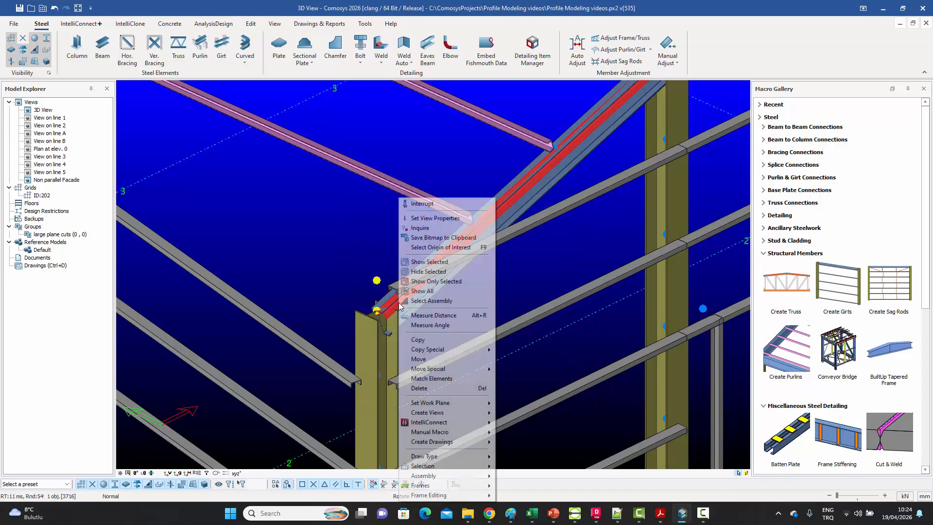
mouse_move(450, 372)
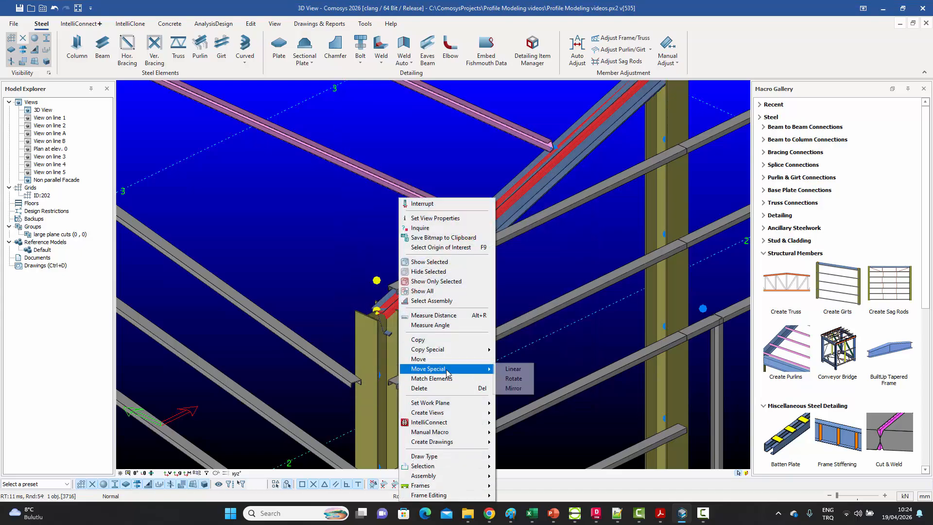
click(512, 370)
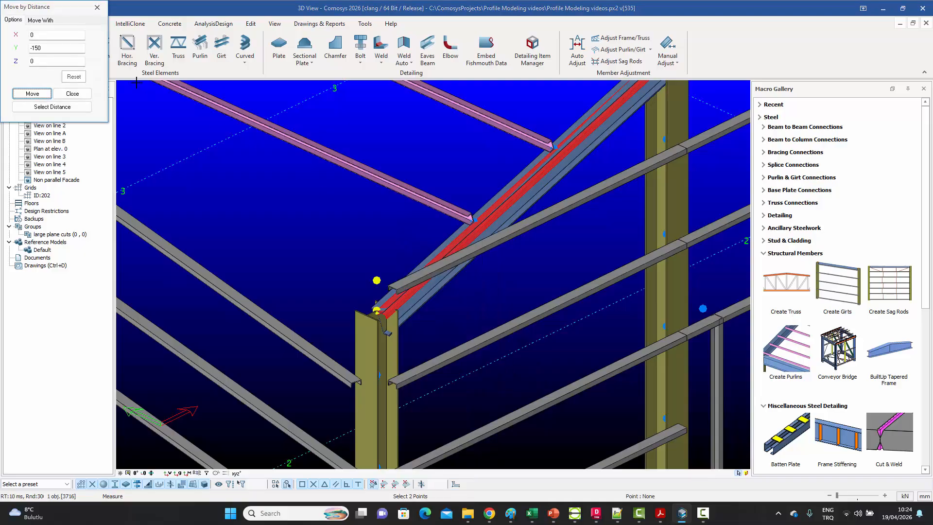
click(32, 94)
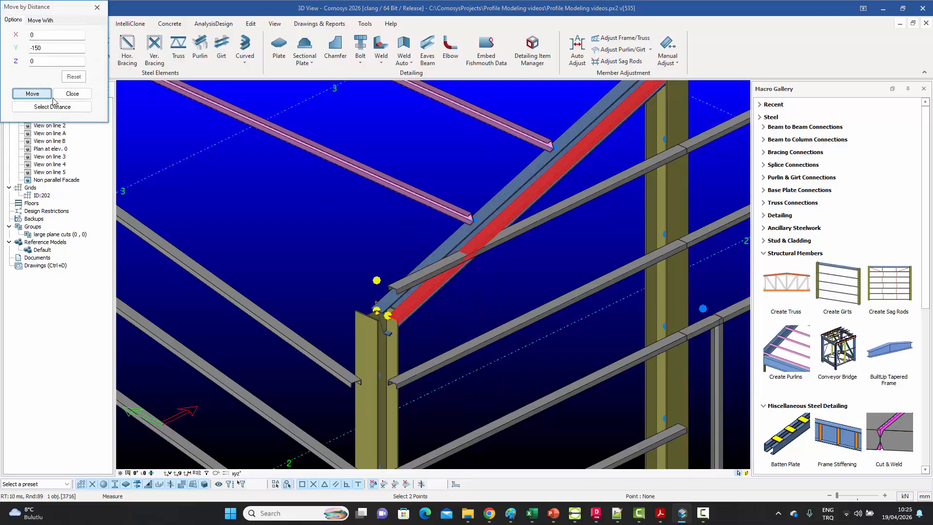
click(72, 94)
key(Escape)
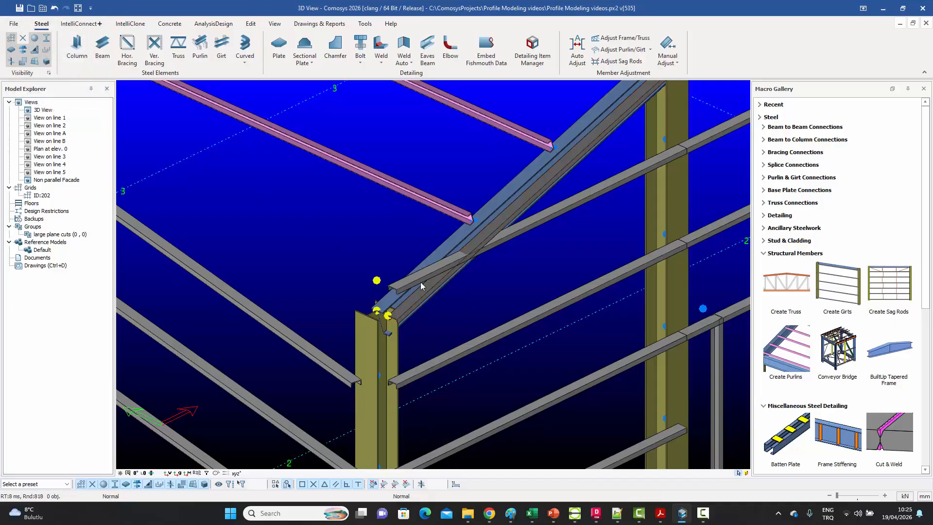
Examine the sloping girt's reference line and end joint at the line A eaves in line display, and its position along the shaded rafter.
key(2)
key(1)
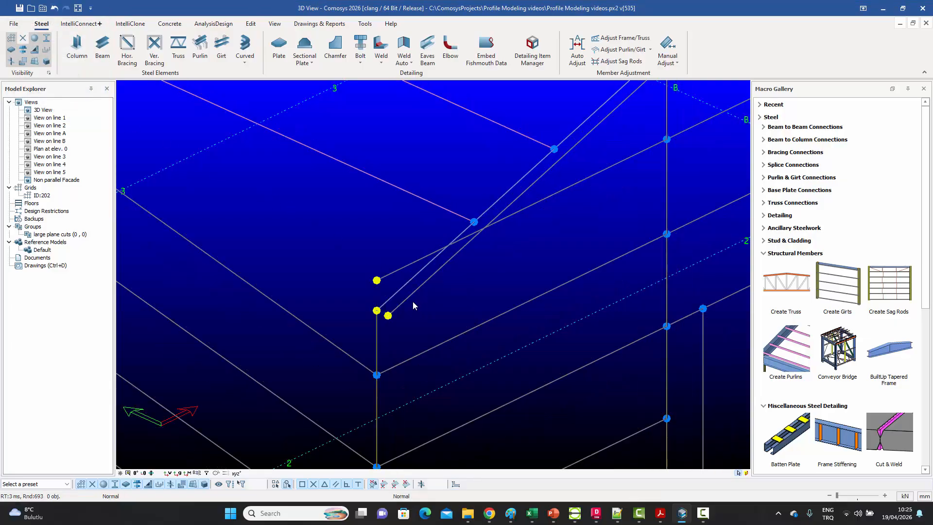
scroll(415, 301, up, 3)
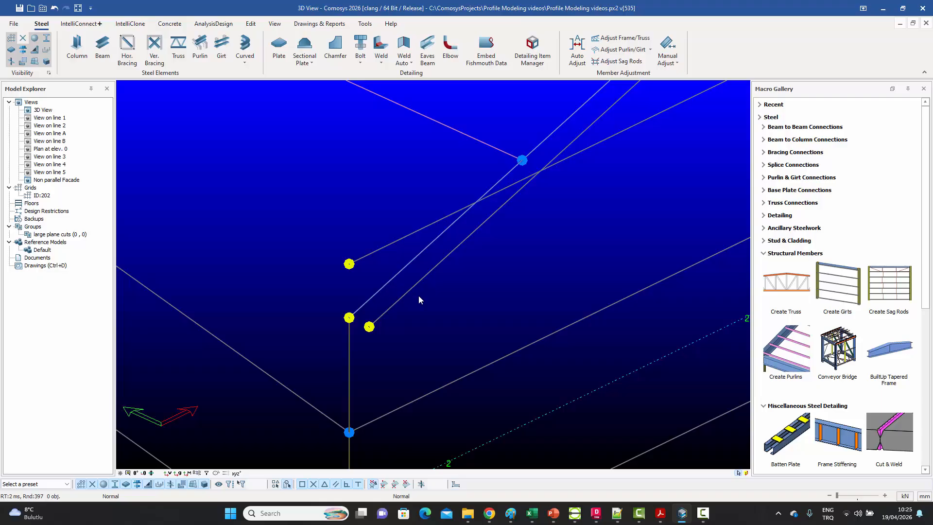
key(3)
scroll(419, 300, down, 4)
middle_drag(435, 300, 387, 323)
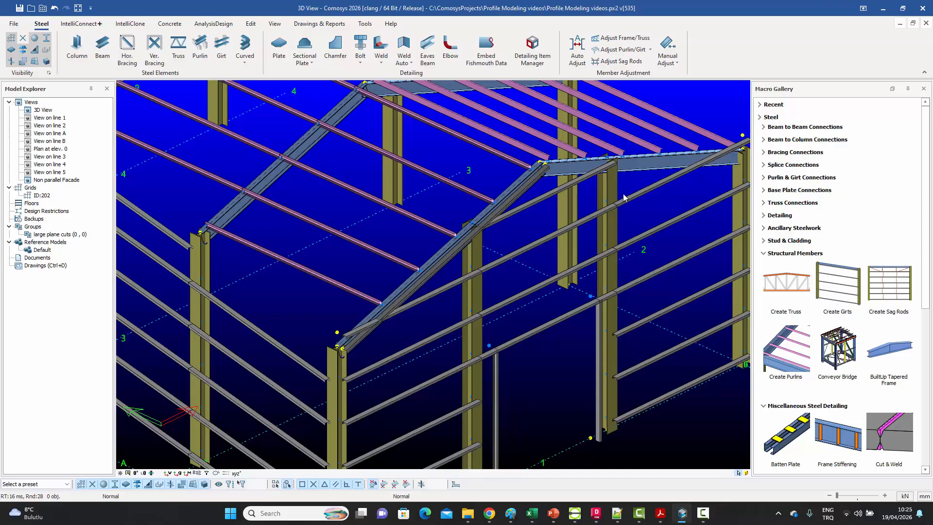
middle_drag(579, 220, 581, 220)
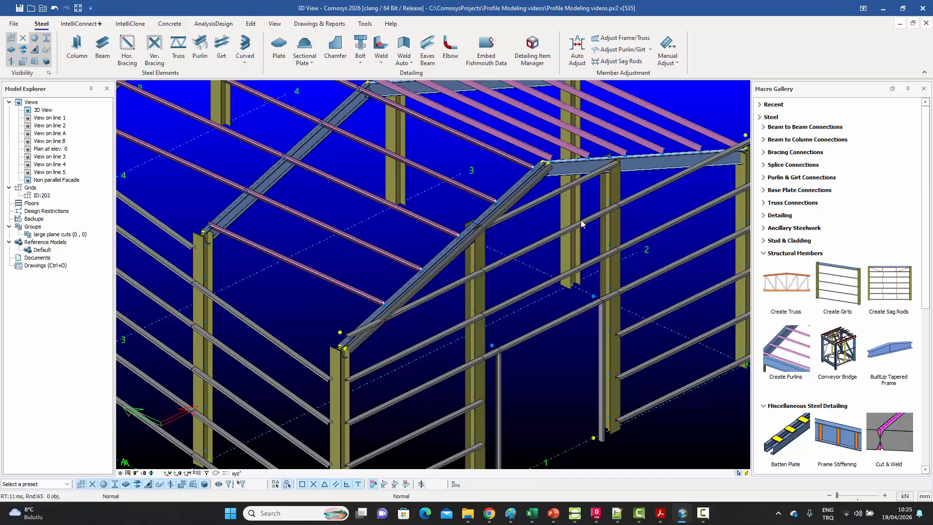
middle_drag(534, 245, 522, 214)
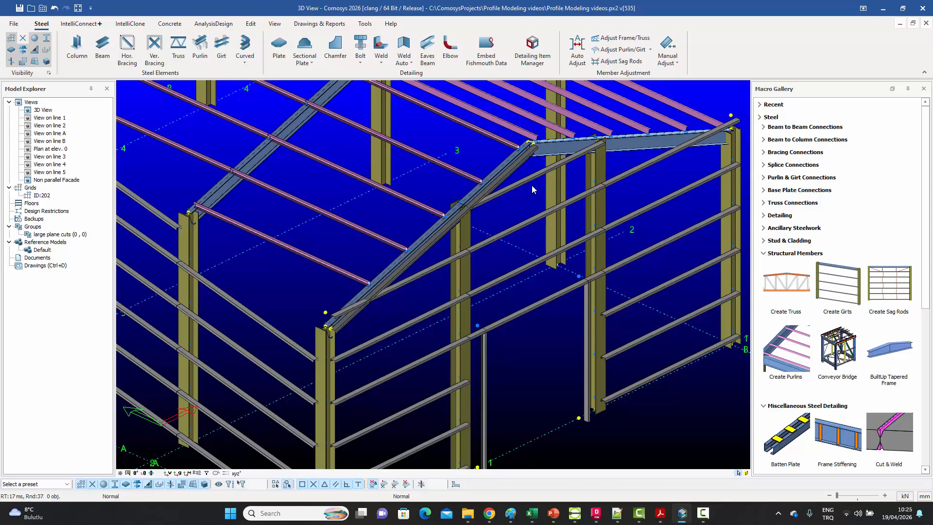
middle_drag(523, 188, 529, 179)
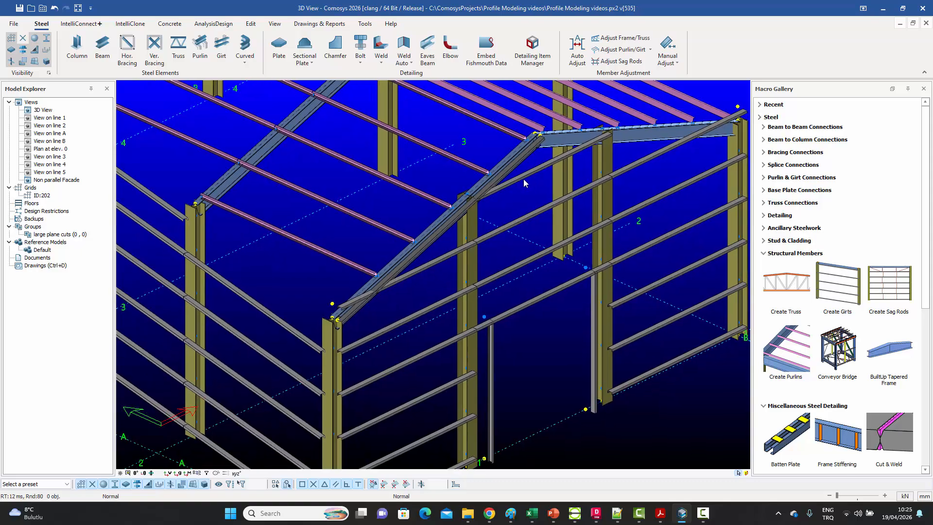
scroll(363, 319, up, 3)
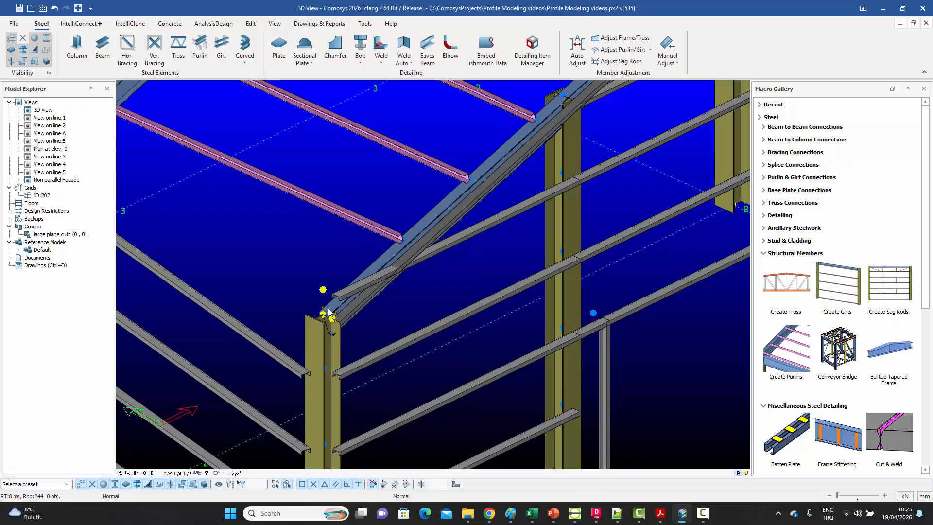
middle_drag(537, 191, 520, 242)
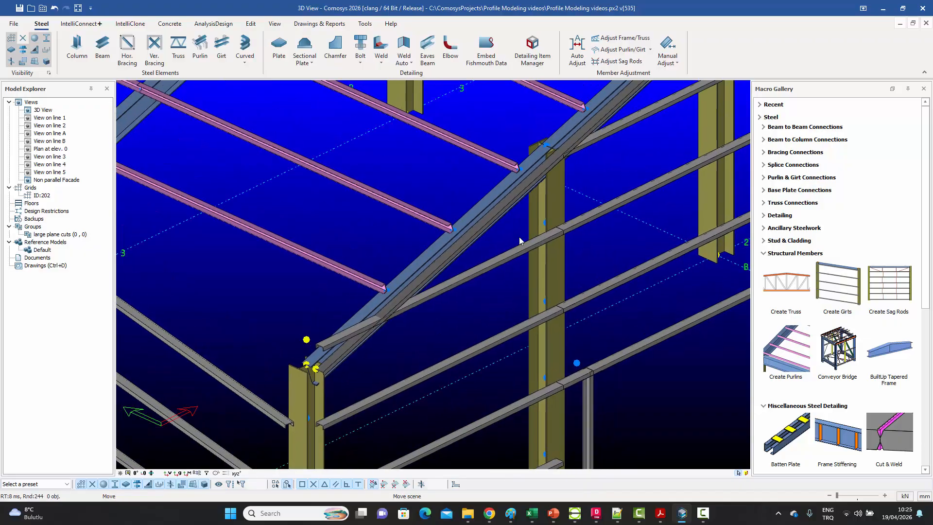
middle_drag(567, 135, 533, 254)
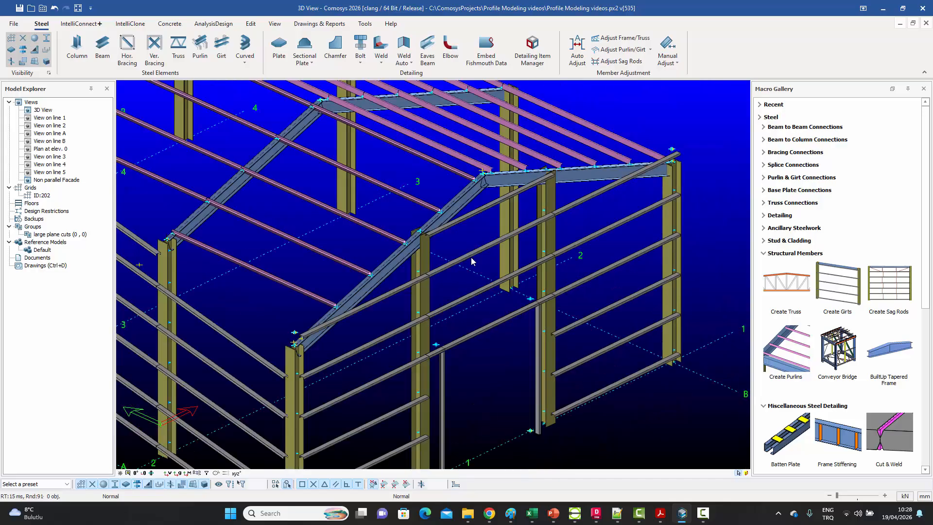
Examine the model points around the line A eaves joint of the line 1 frame, starting and interrupting a distance measurement there.
middle_drag(453, 261, 459, 255)
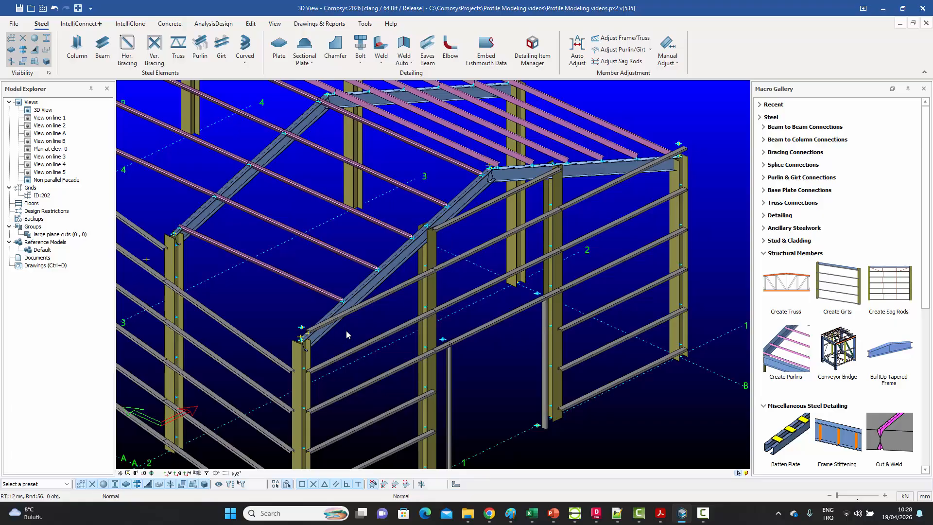
middle_drag(311, 346, 315, 348)
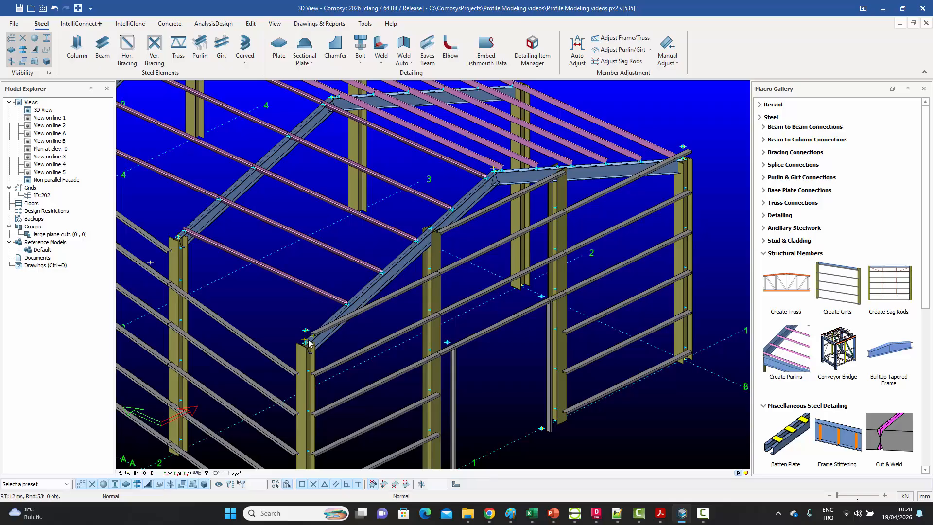
scroll(357, 336, up, 5)
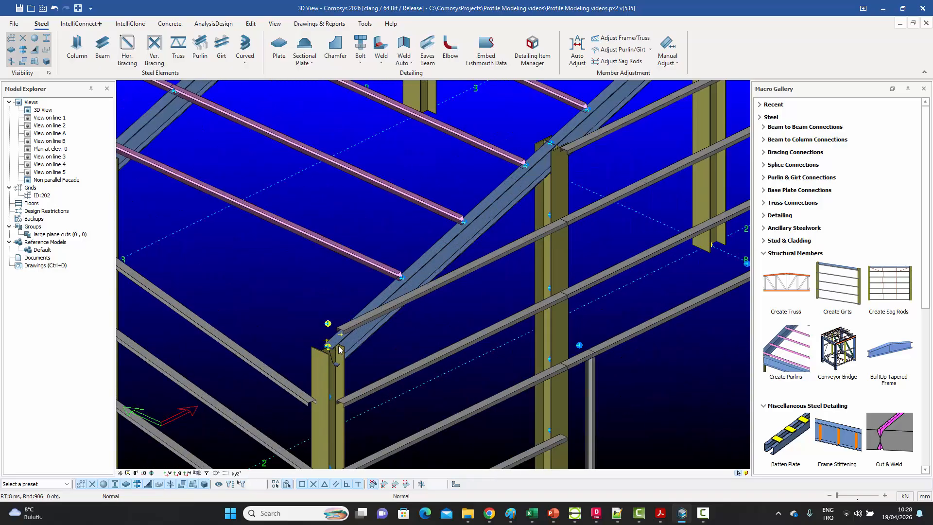
scroll(345, 342, up, 2)
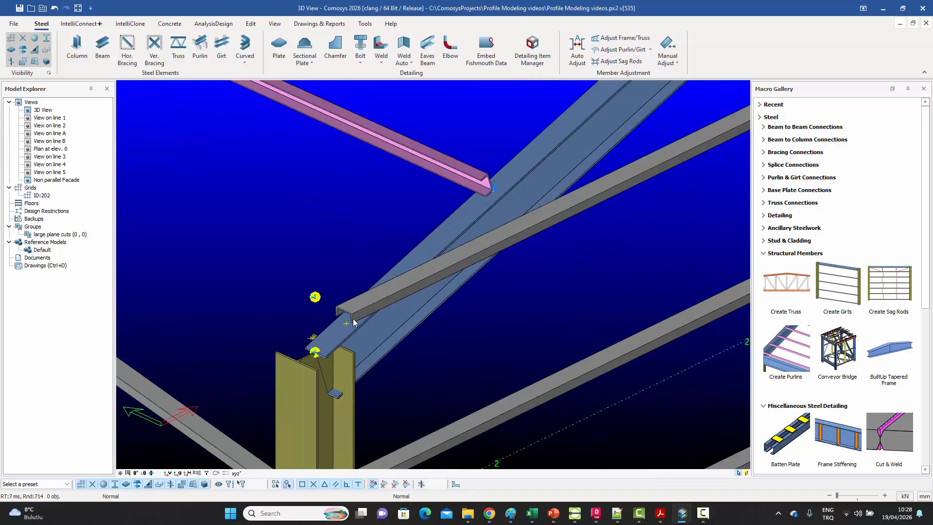
middle_drag(341, 323, 324, 306)
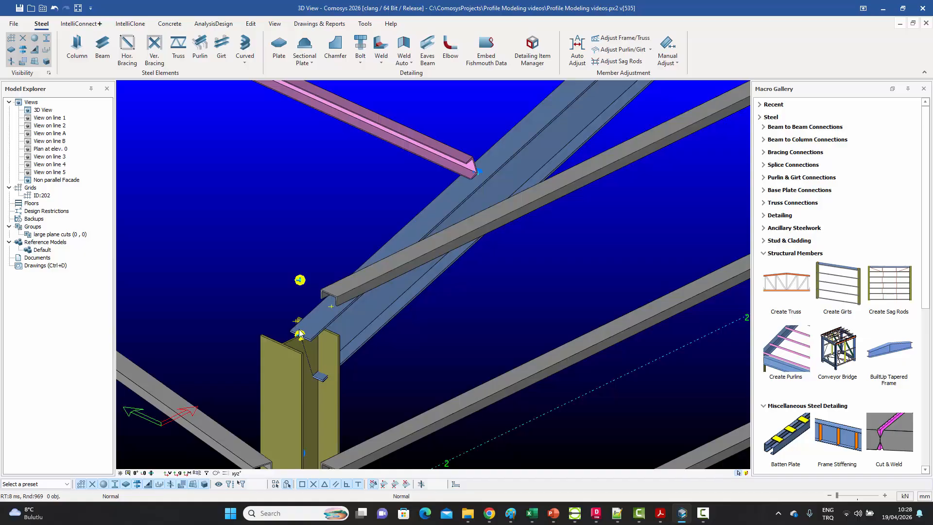
right_click(273, 293)
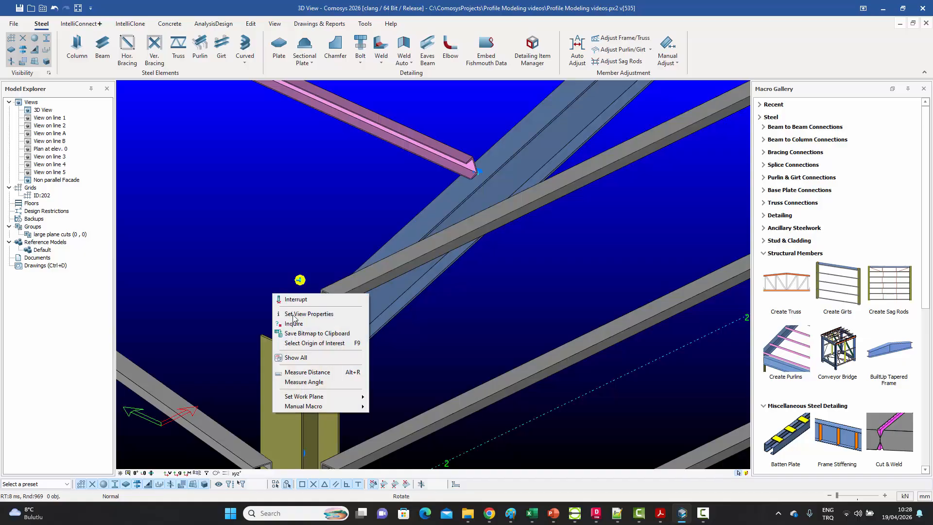
click(307, 372)
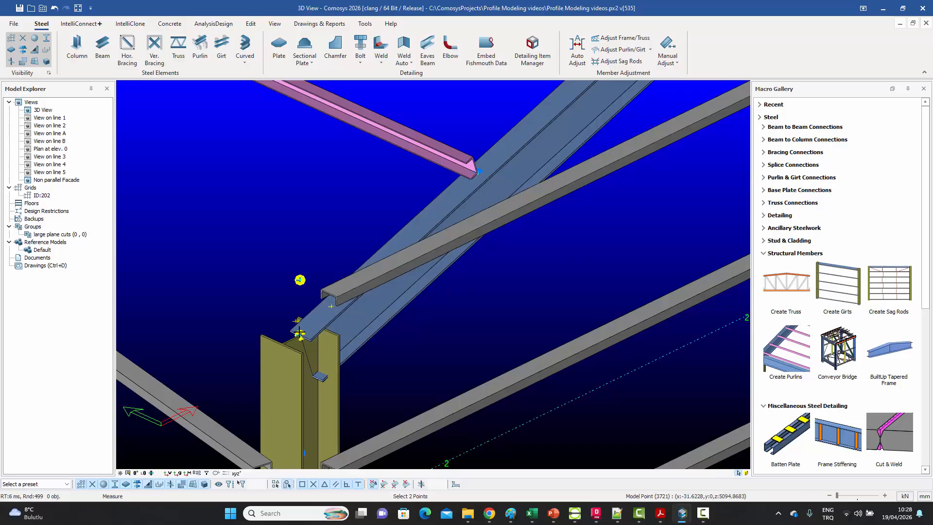
right_click(269, 280)
click(283, 287)
scroll(258, 309, down, 5)
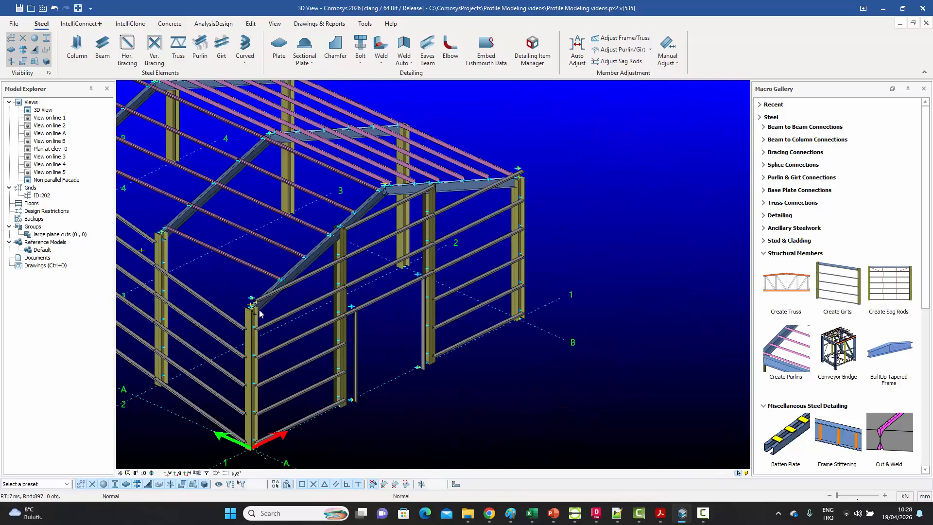
middle_drag(339, 245, 369, 280)
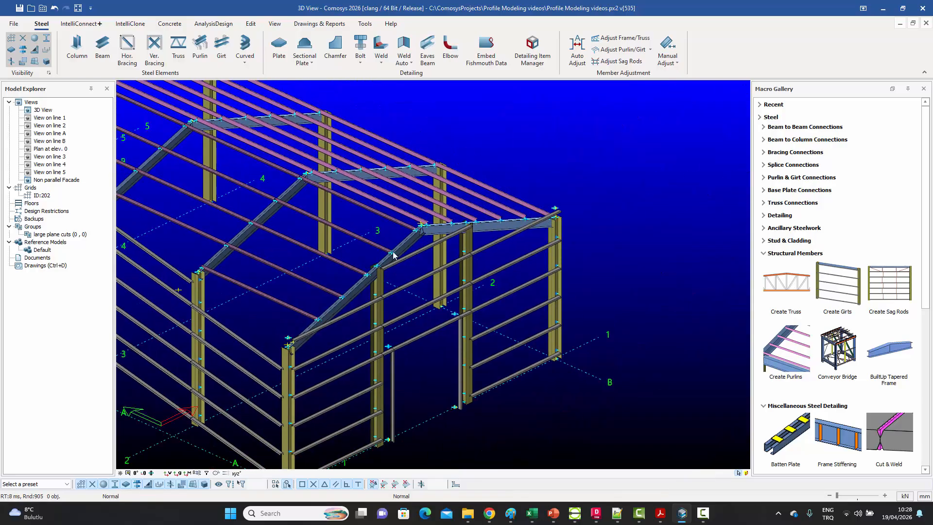
Create a girt along the line 1 rafter from the model point offset from the line A eaves joint to the matching point near the ridge.
click(221, 49)
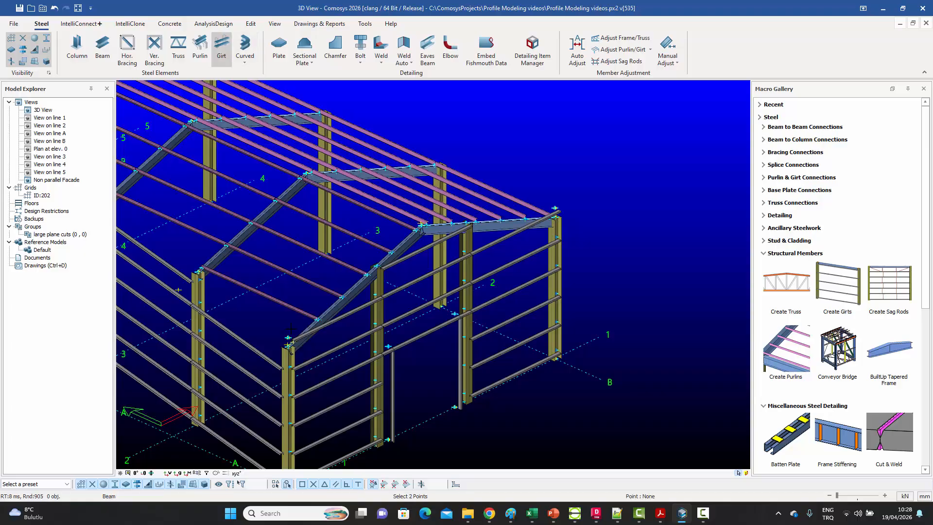
scroll(251, 384, up, 6)
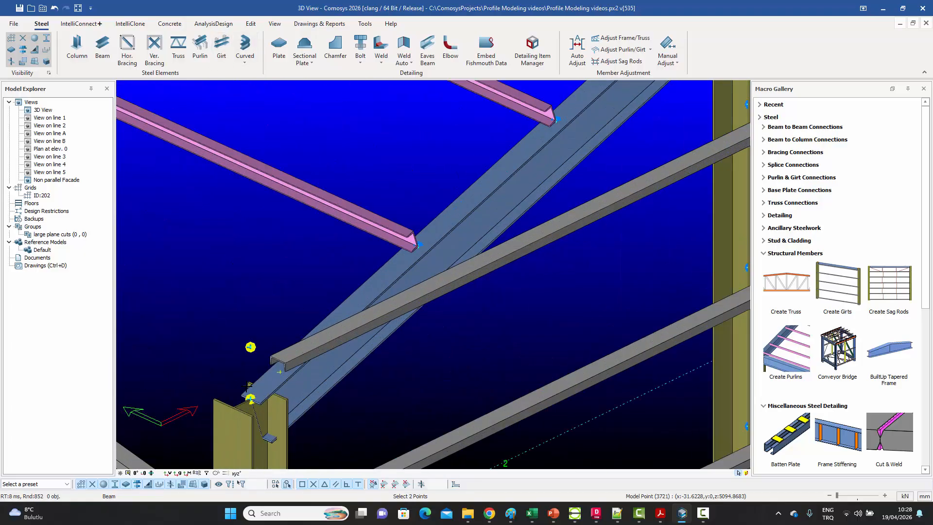
scroll(225, 382, down, 3)
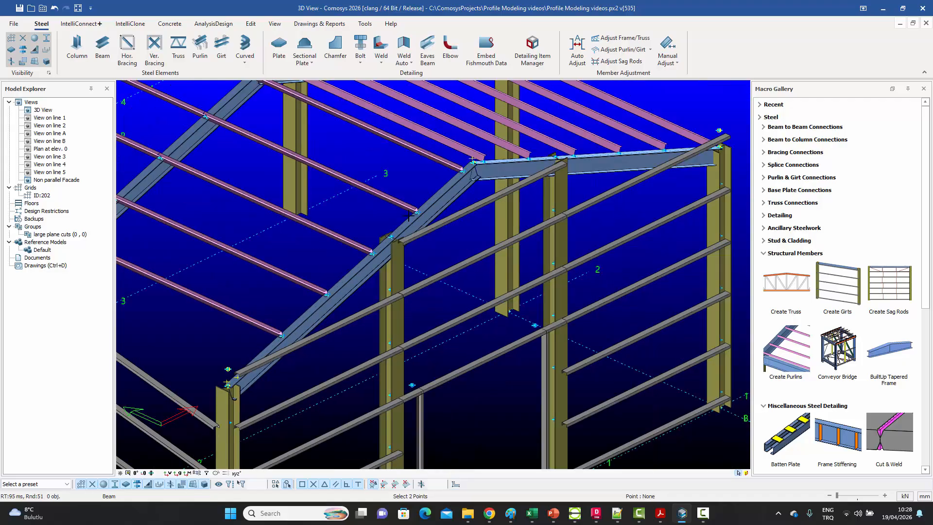
scroll(452, 171, up, 8)
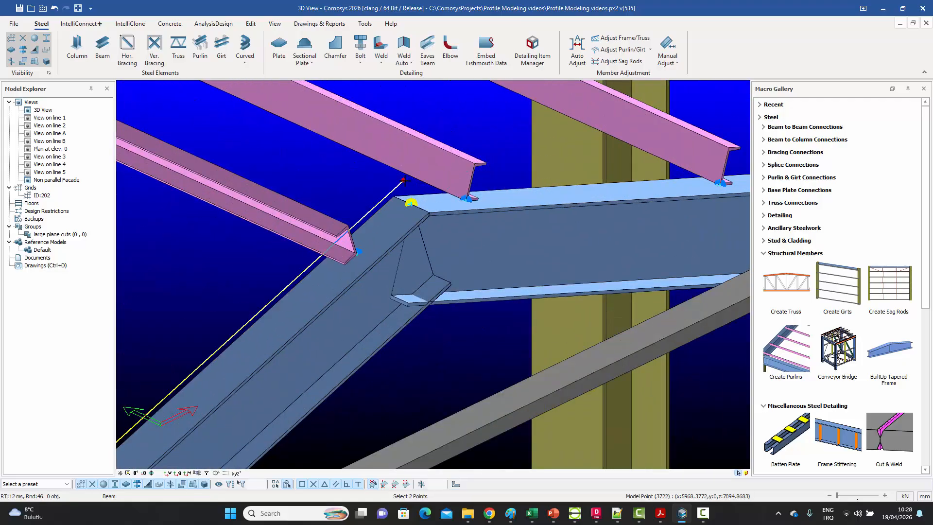
click(410, 204)
right_click(359, 168)
click(381, 173)
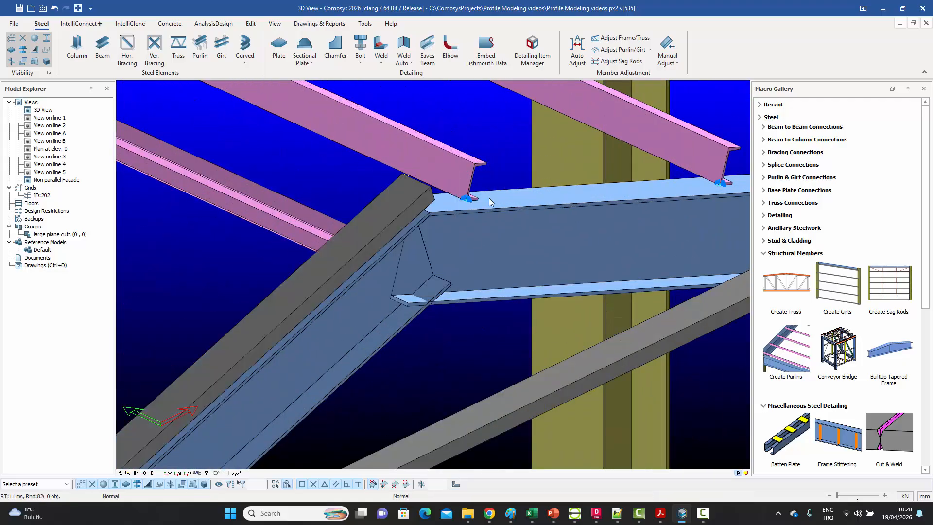
Shift the new sloping girt's alignment down one position relative to its reference line between the offset model points.
scroll(489, 198, down, 3)
scroll(406, 314, up, 5)
scroll(319, 386, up, 6)
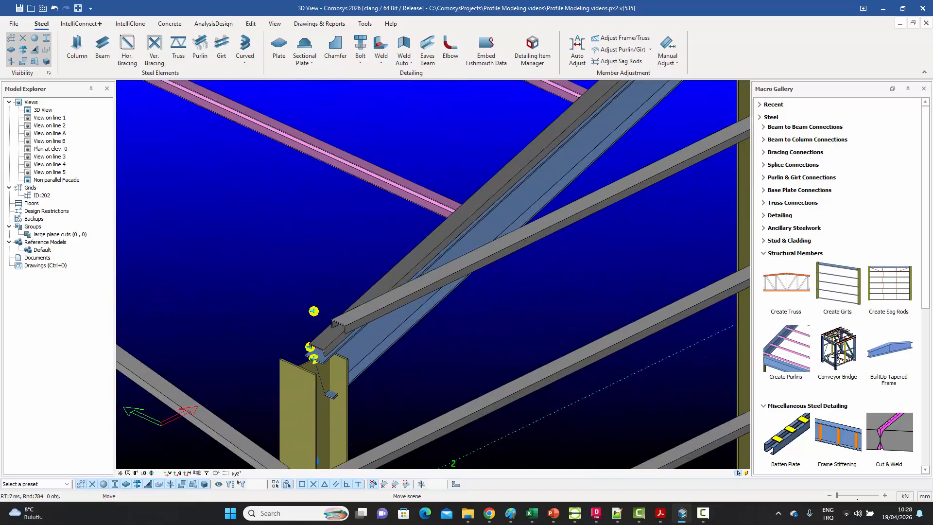
click(329, 325)
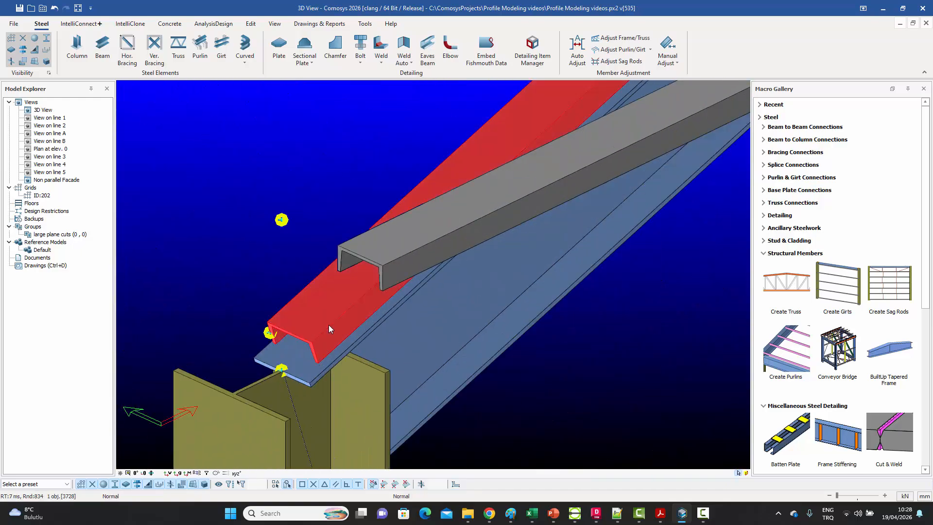
key(Down)
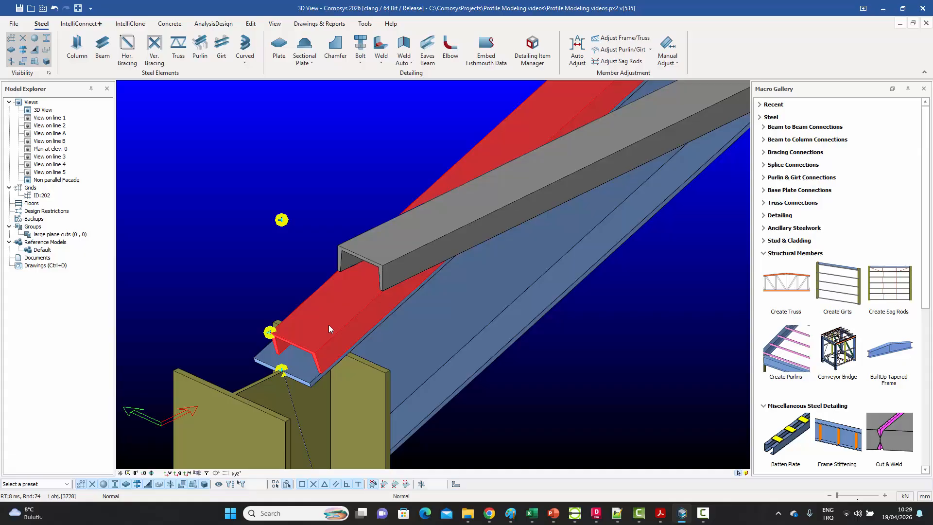
double_click(390, 298)
double_click(470, 241)
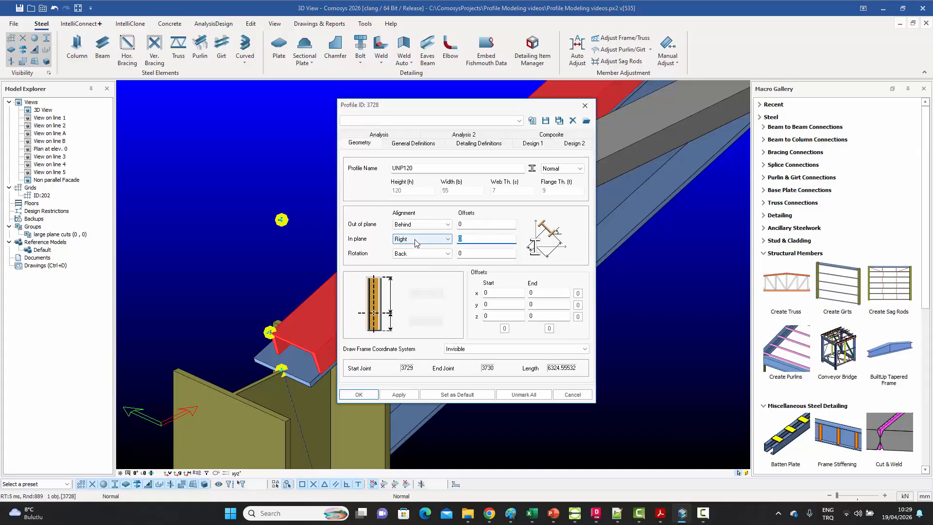
text(150)
click(585, 105)
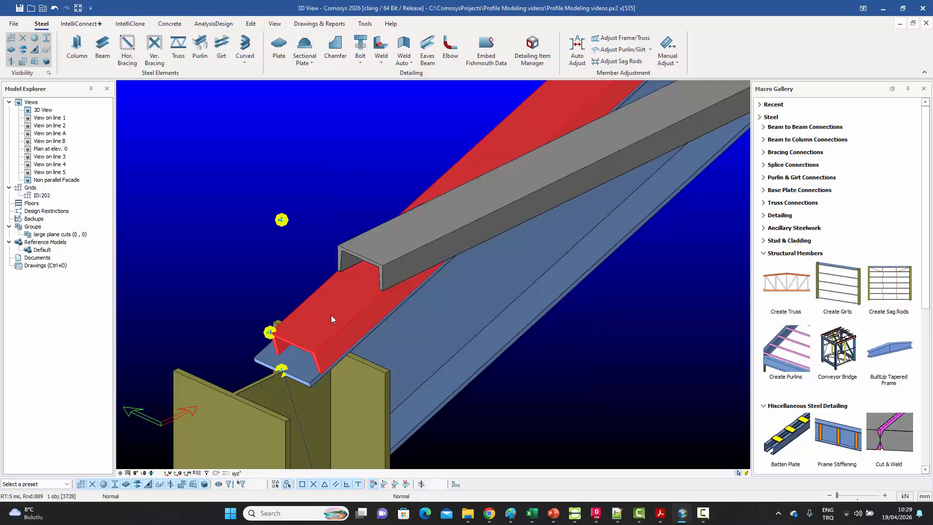
Set the sloping UNP120 girt's out-of-plane offset to 100 and its in-plane offset to 150.
double_click(331, 315)
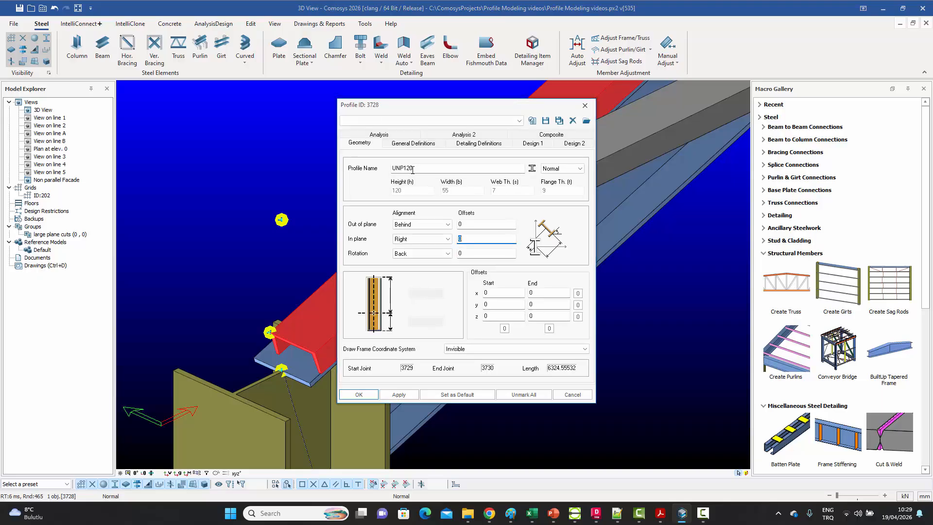
click(480, 225)
text(100)
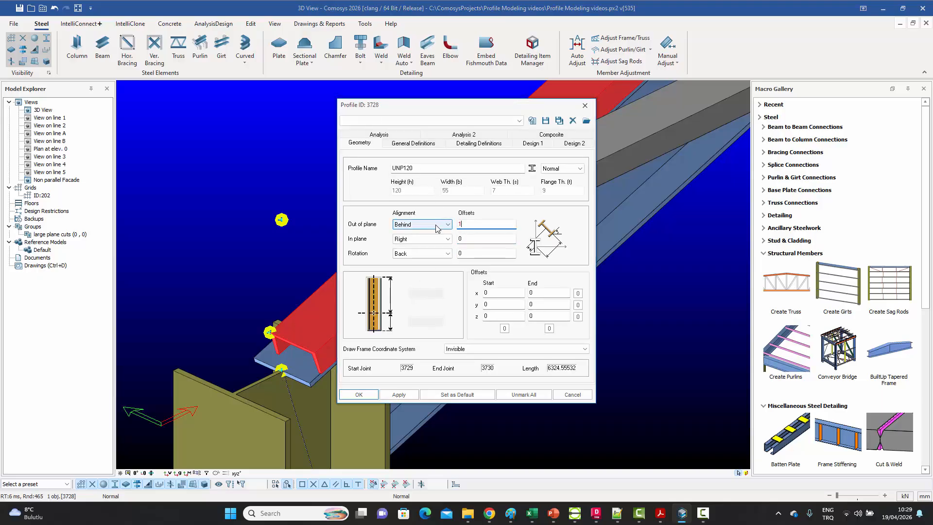
click(399, 395)
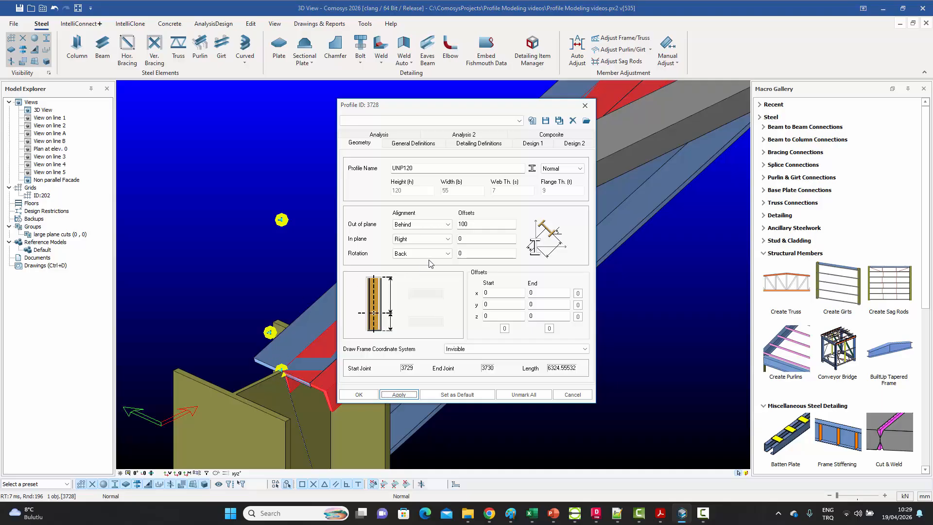
double_click(470, 241)
text(150)
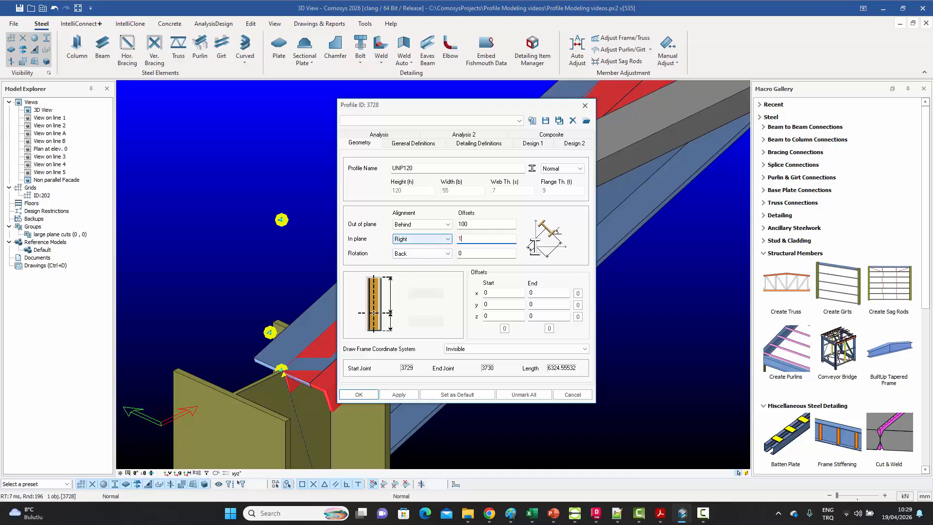
click(359, 394)
Examine the offset sloping girt's position along the line 1 rafter and its reference line at the line A eaves.
scroll(330, 289, down, 3)
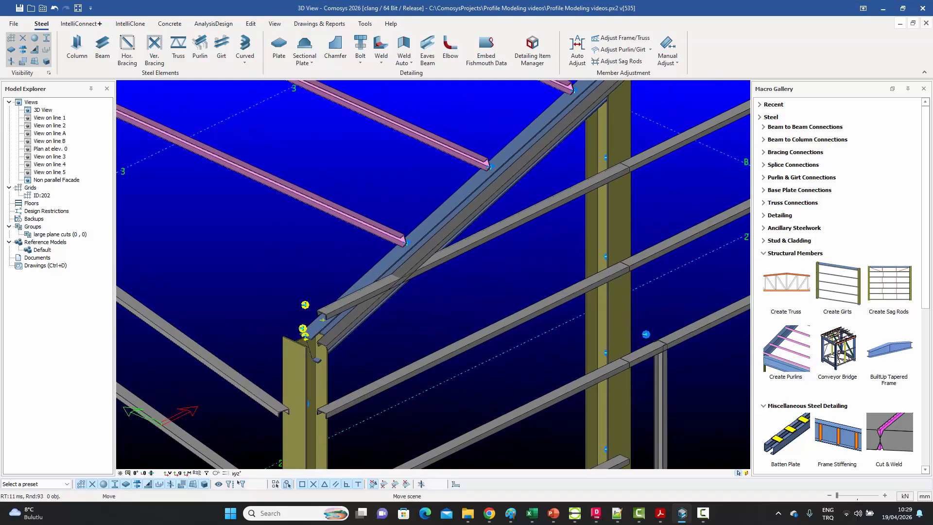
scroll(385, 317, up, 1)
scroll(356, 344, down, 2)
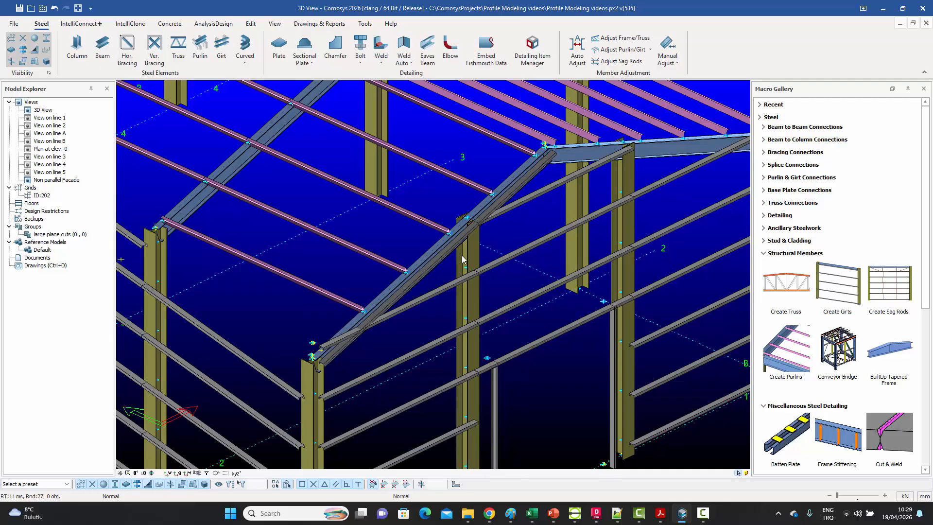
middle_drag(397, 302, 405, 290)
scroll(369, 329, up, 2)
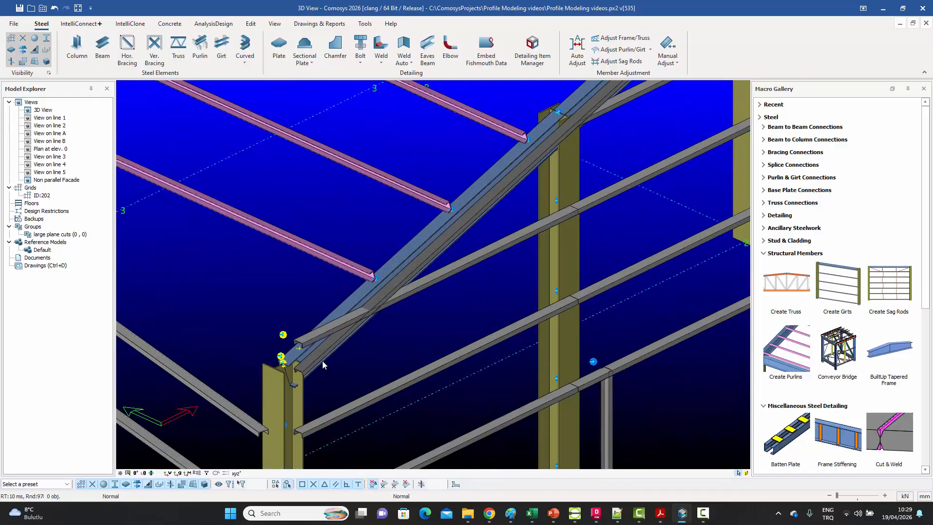
key(Tab)
key(Tab)
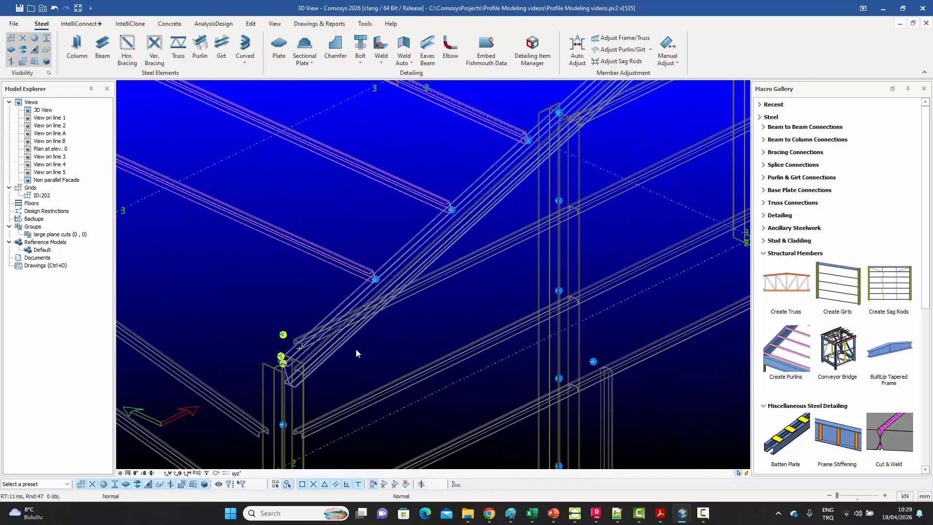
scroll(311, 351, up, 3)
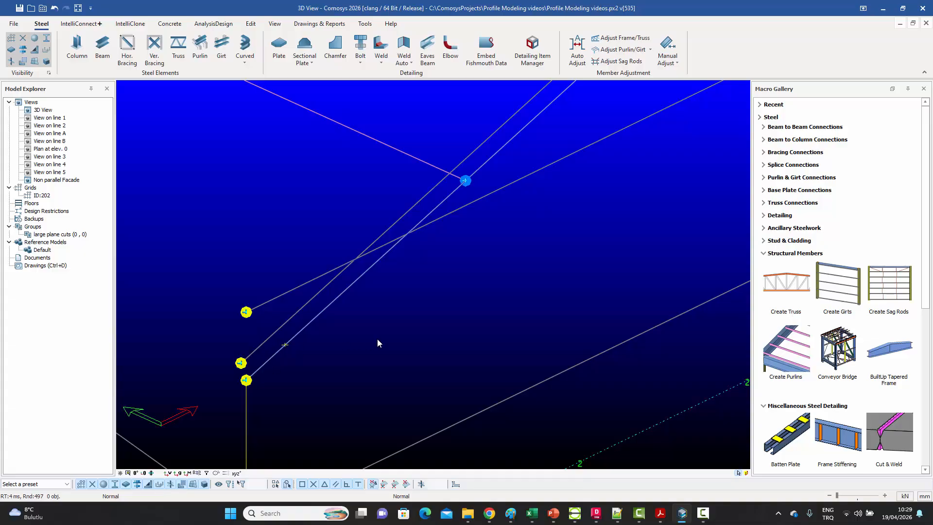
scroll(381, 340, down, 4)
key(Tab)
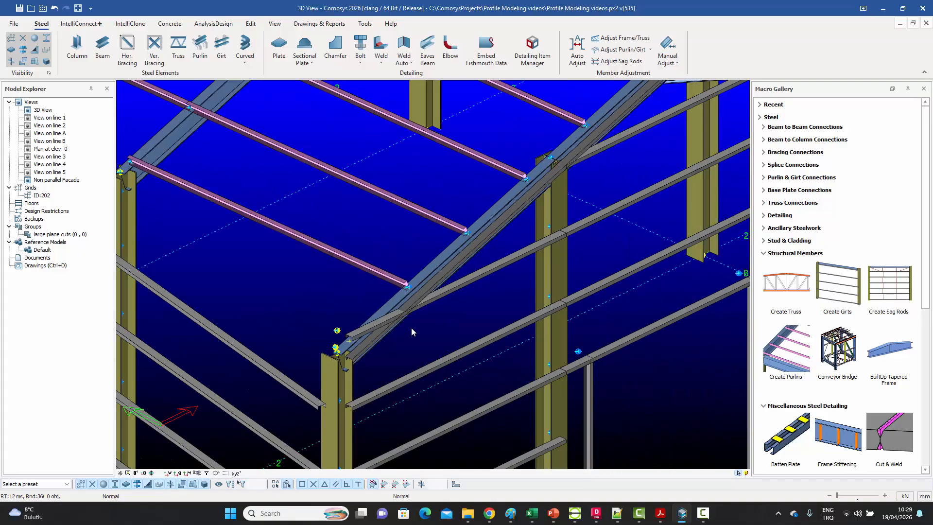
scroll(412, 328, down, 2)
Extend the horizontal girt crossing the rafter near line A to a three-point plane through the sloping girt's end joints, offsetting the third point 100 in y.
click(475, 292)
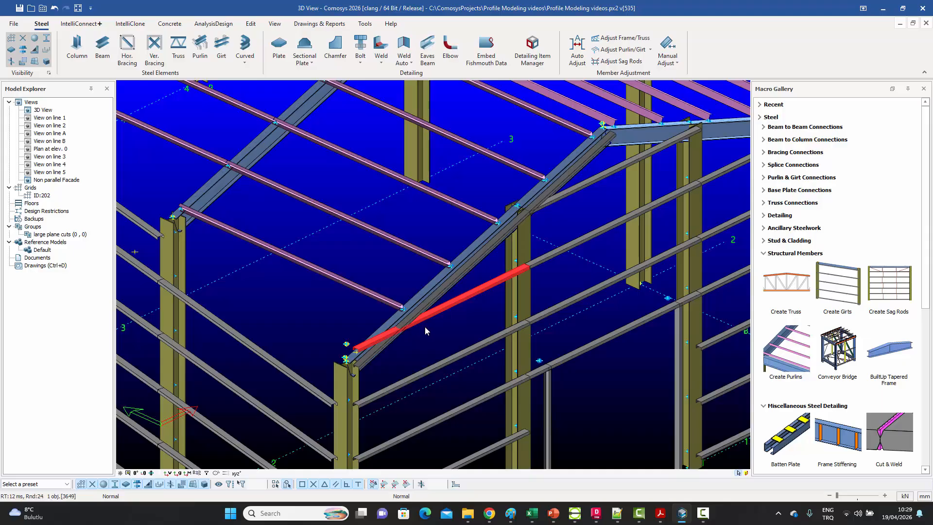
middle_drag(426, 330, 422, 319)
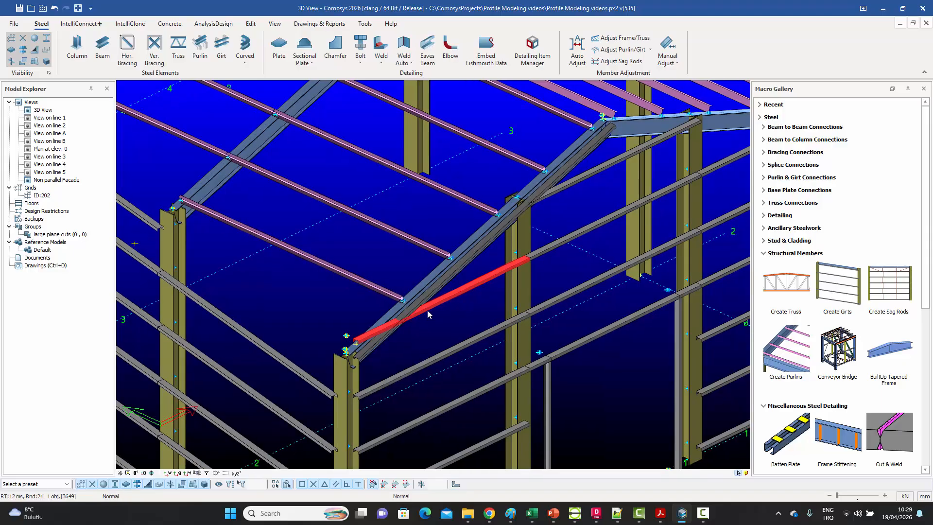
right_click(468, 288)
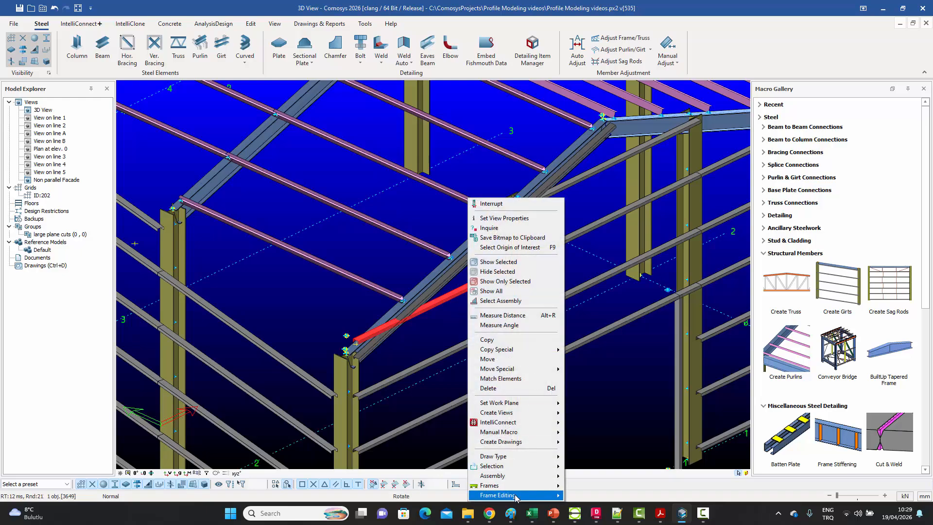
mouse_move(517, 495)
click(610, 419)
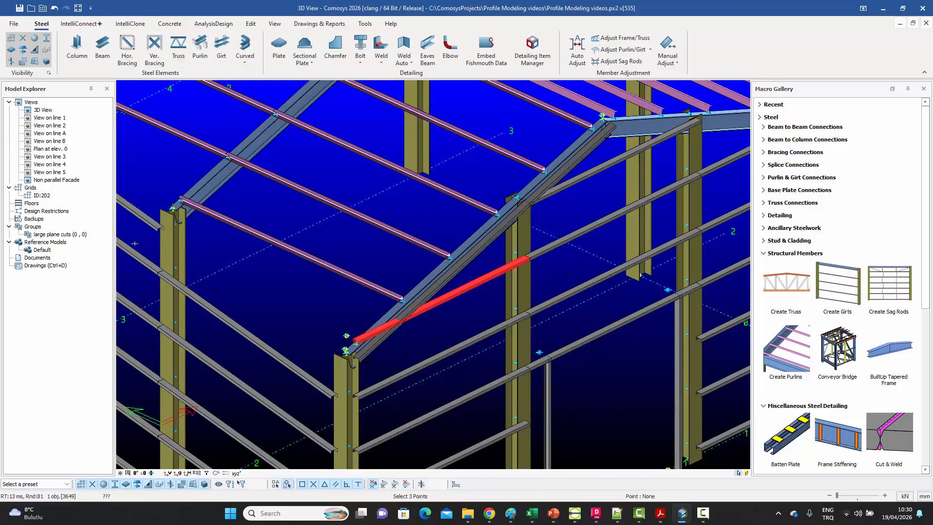
scroll(355, 344, up, 5)
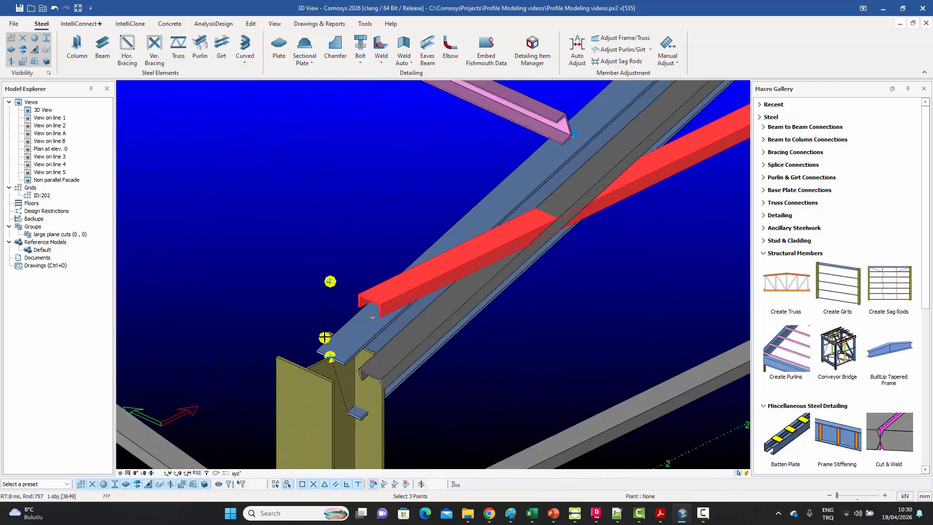
scroll(373, 317, down, 6)
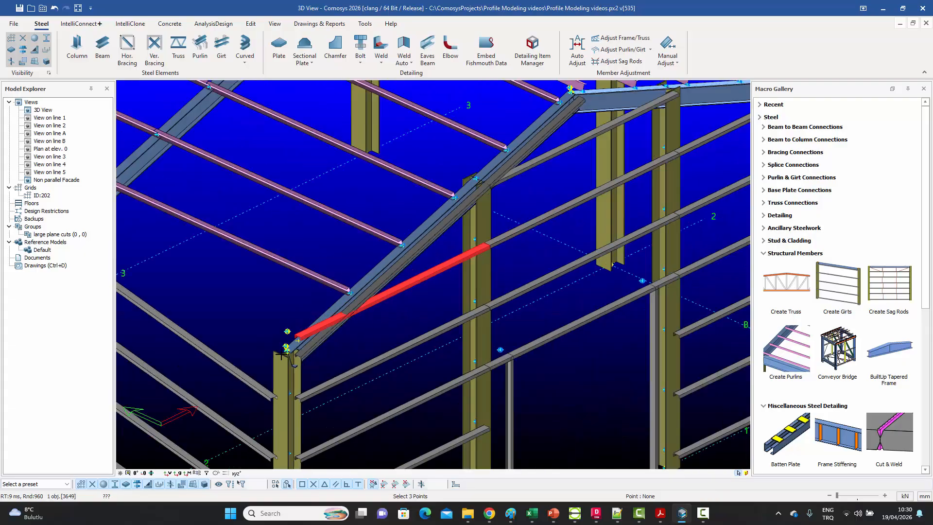
scroll(525, 127, up, 4)
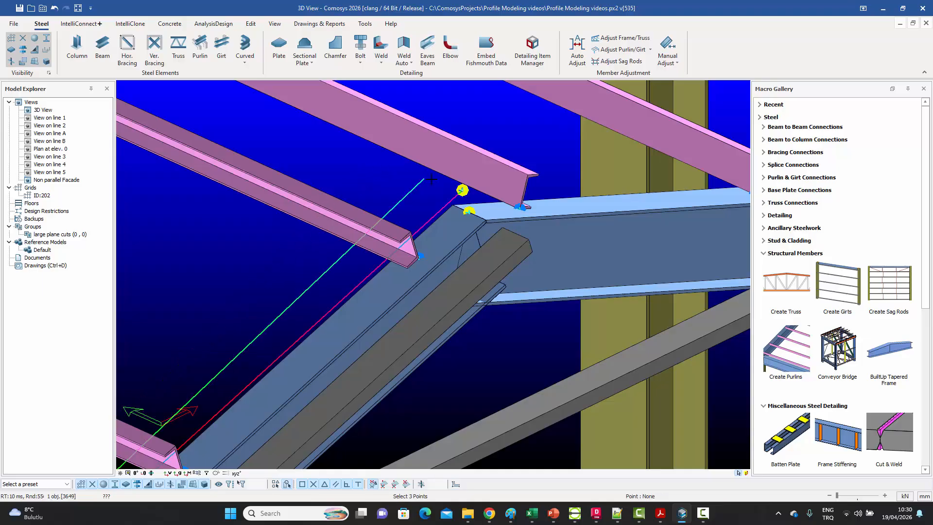
click(462, 190)
text(dy)
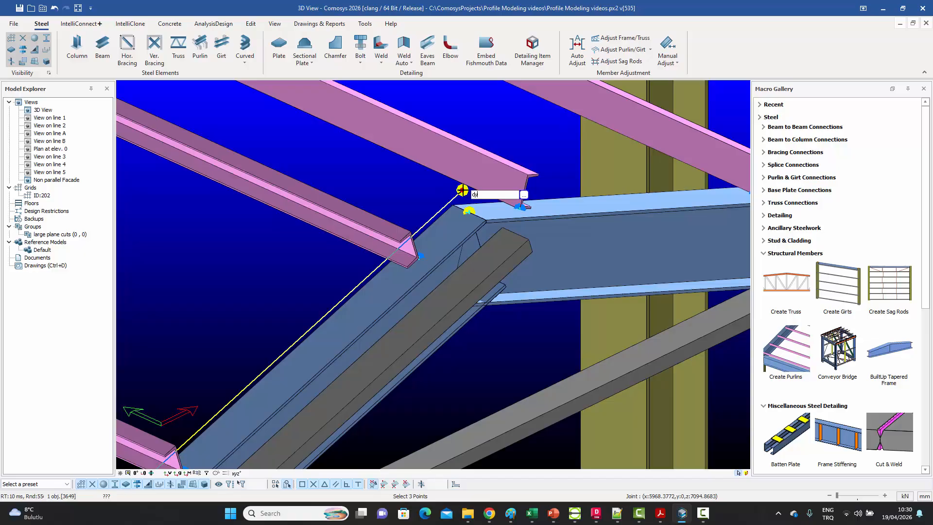
text(100)
key(Return)
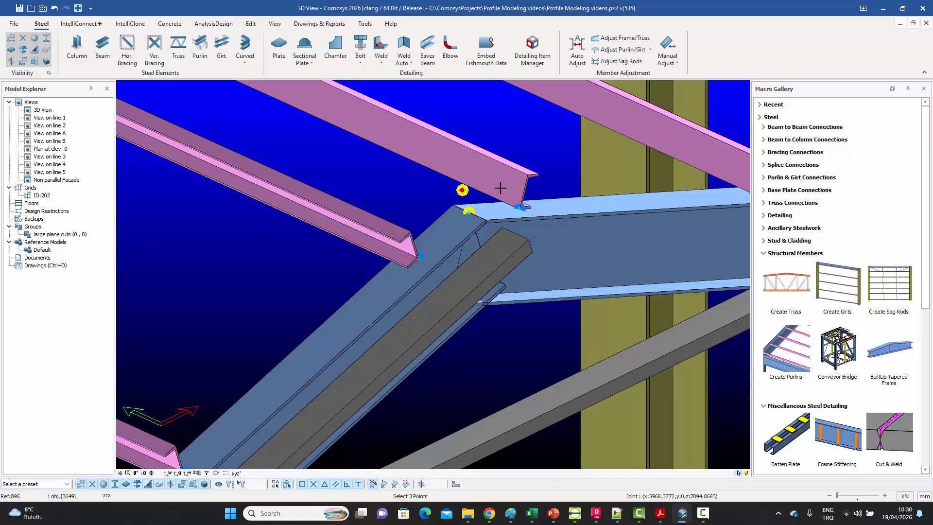
scroll(501, 194, down, 5)
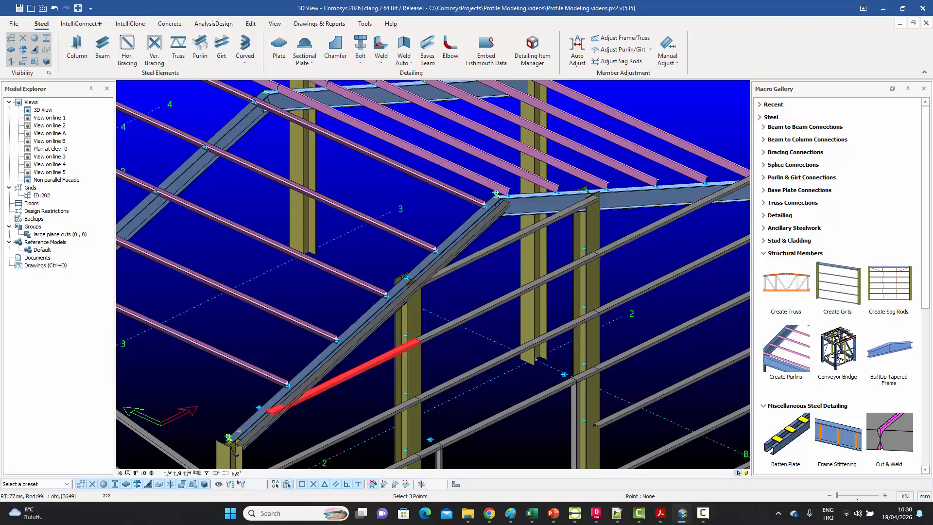
right_click(331, 398)
click(359, 89)
middle_drag(374, 276, 355, 354)
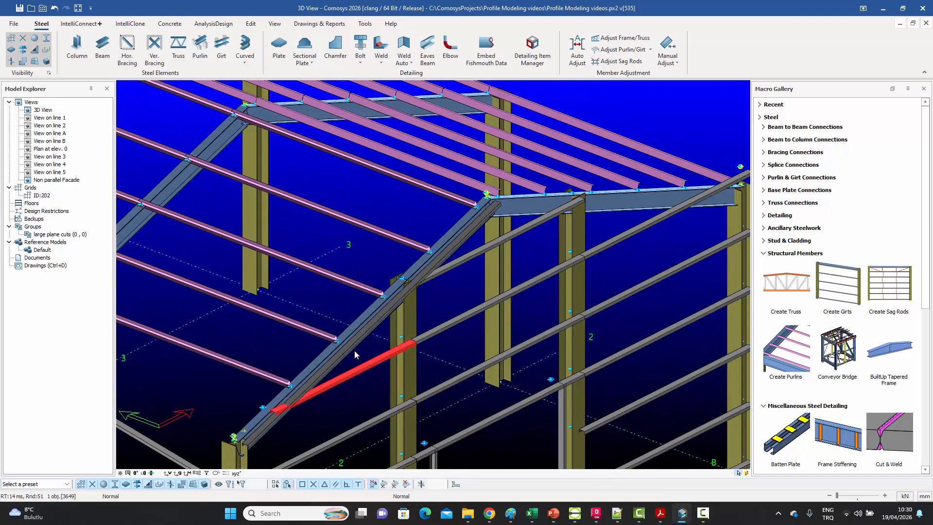
click(402, 371)
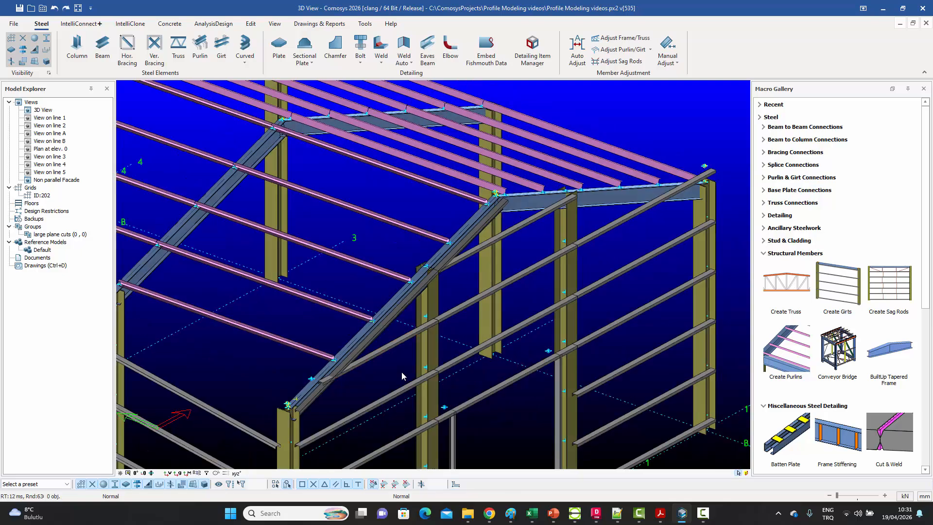
Extend the same horizontal girt to a three-point plane through the rafter's eaves and ridge joints, with the third point offset 100 in y.
scroll(488, 187, up, 5)
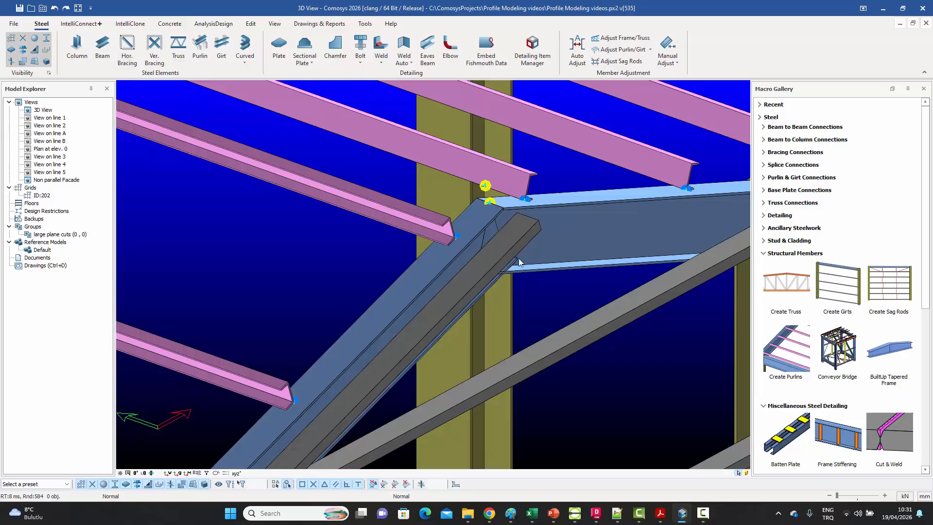
scroll(513, 240, down, 5)
middle_drag(425, 384, 485, 278)
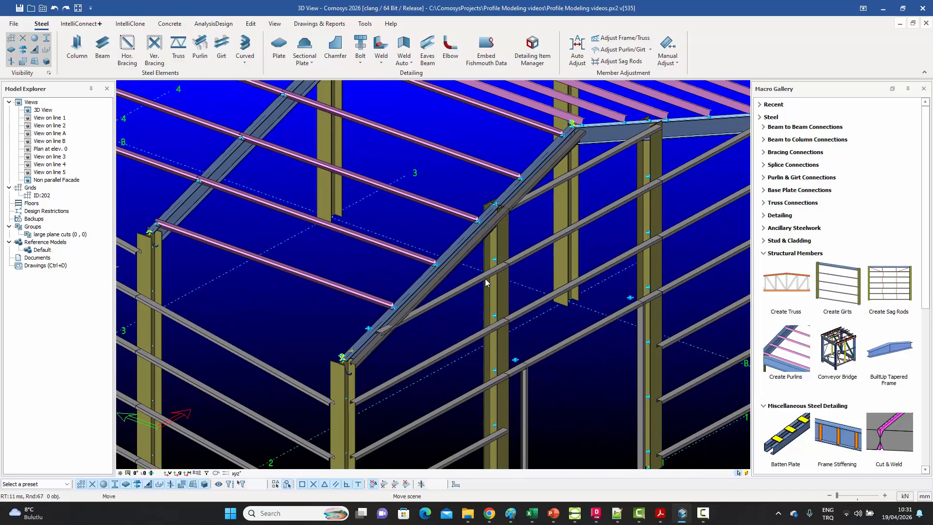
click(448, 296)
right_click(448, 297)
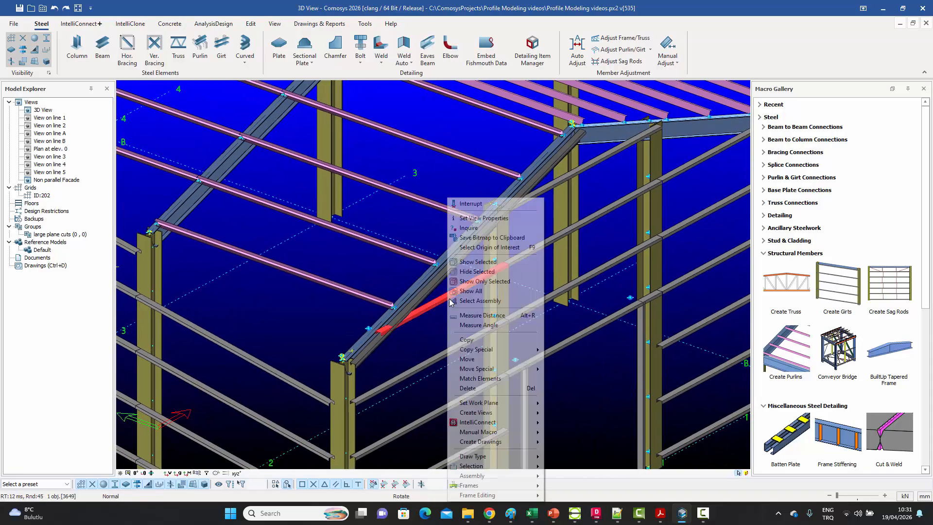
mouse_move(481, 495)
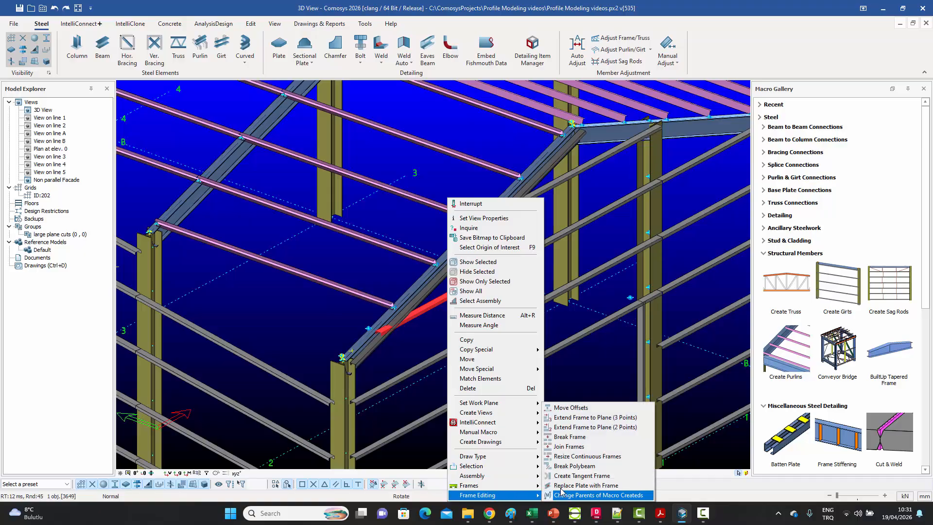
click(584, 417)
scroll(345, 359, up, 5)
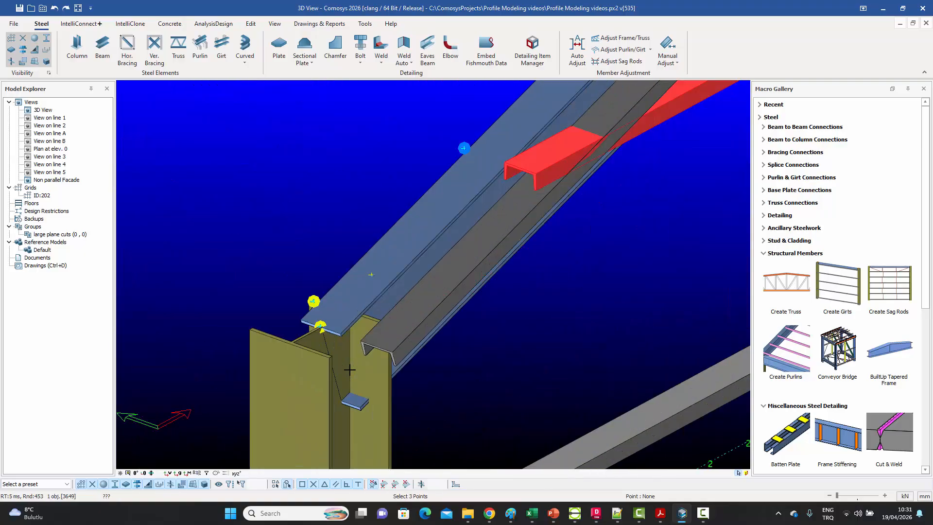
click(321, 326)
scroll(322, 327, down, 5)
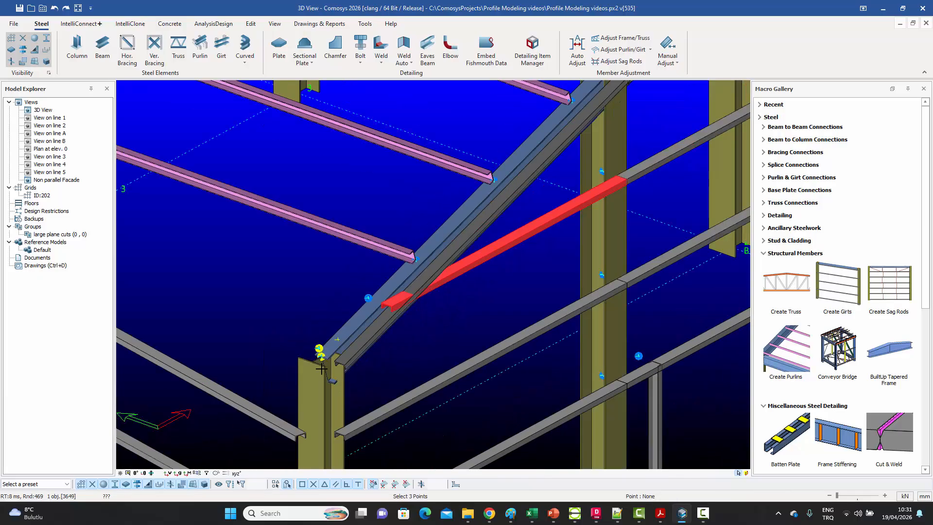
scroll(334, 356, down, 3)
scroll(335, 357, up, 5)
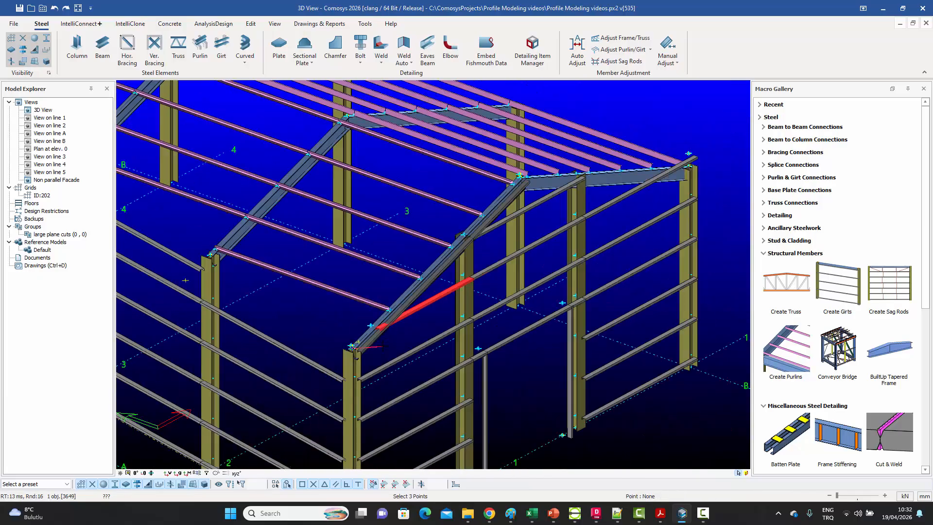
scroll(335, 346, down, 3)
scroll(508, 169, up, 3)
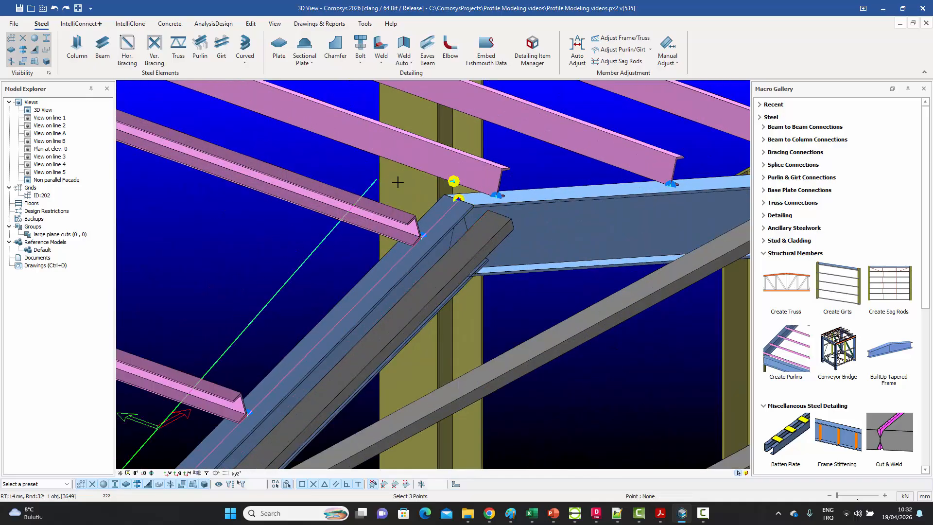
click(458, 199)
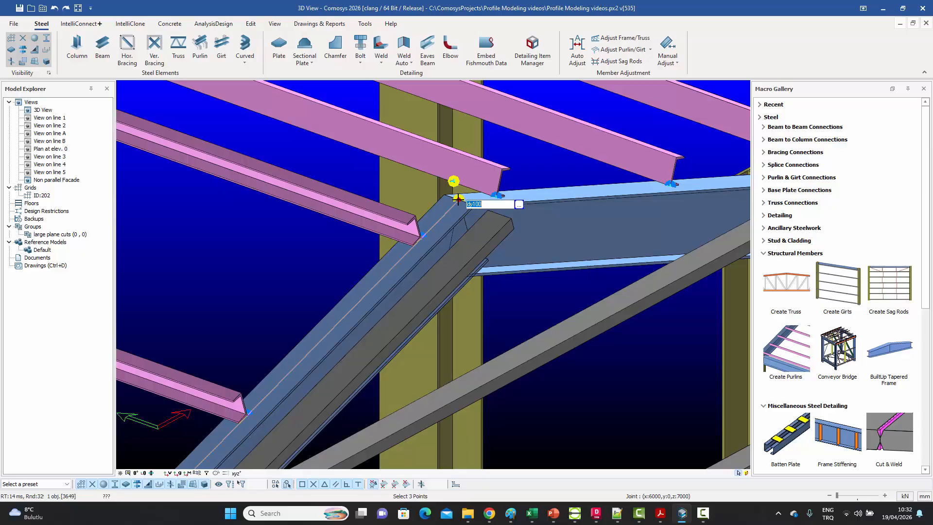
key(Return)
scroll(428, 213, down, 7)
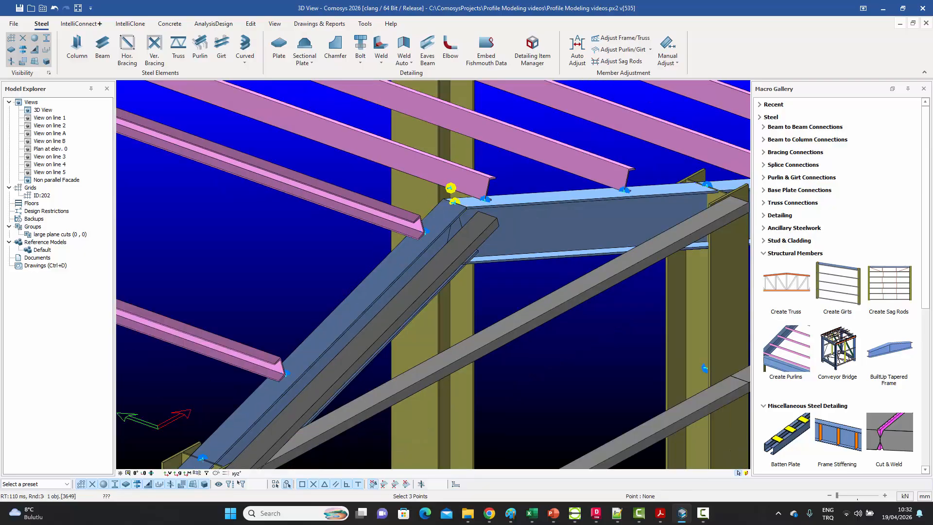
scroll(428, 213, down, 1)
right_click(329, 304)
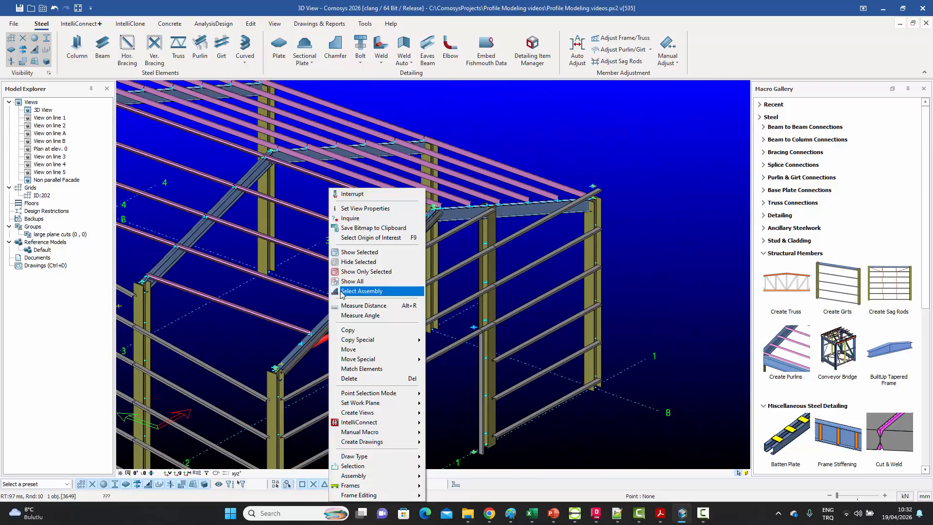
Delete the uppermost horizontal girt crossing the rafter on the line B half of the line 1 facade.
click(354, 194)
scroll(353, 321, up, 3)
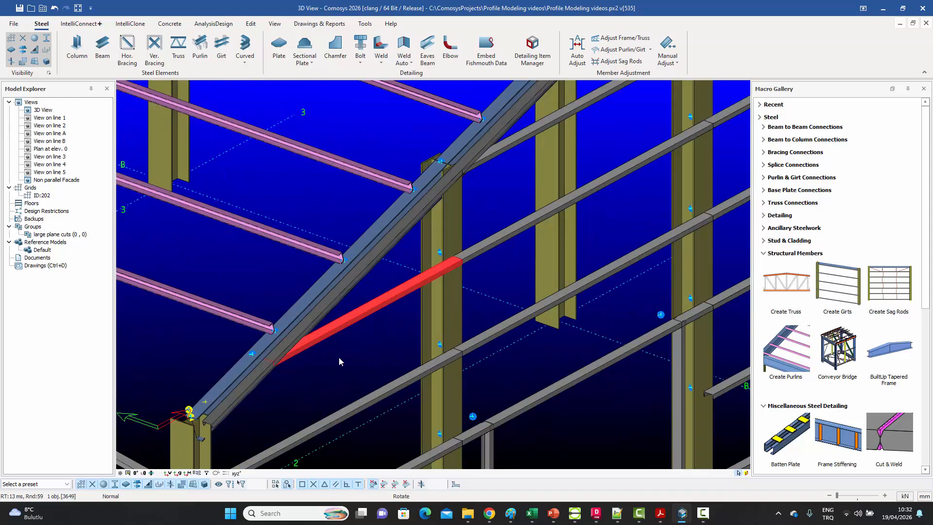
mouse_move(339, 357)
shift+middle_down()
mouse_move(360, 358)
mouse_move(348, 357)
shift+middle_up()
key(Escape)
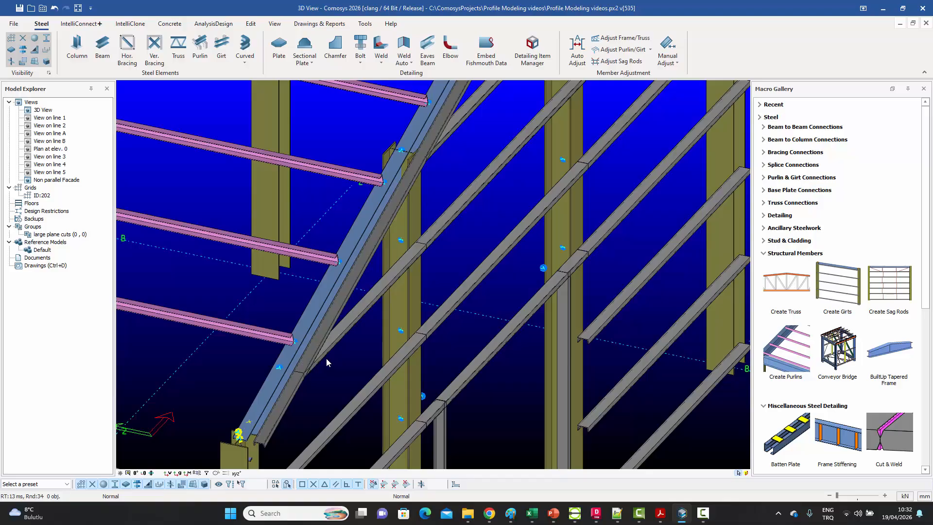
shift+middle_drag(331, 363, 358, 321)
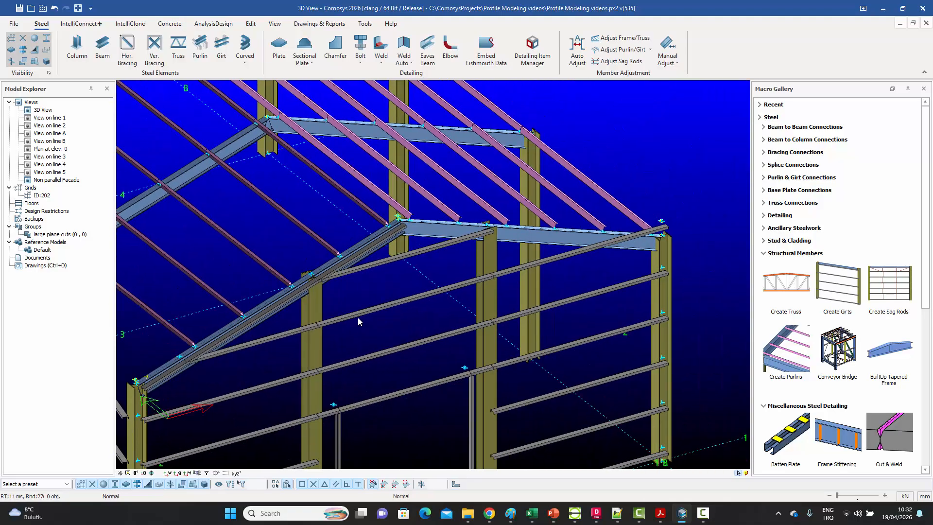
click(569, 255)
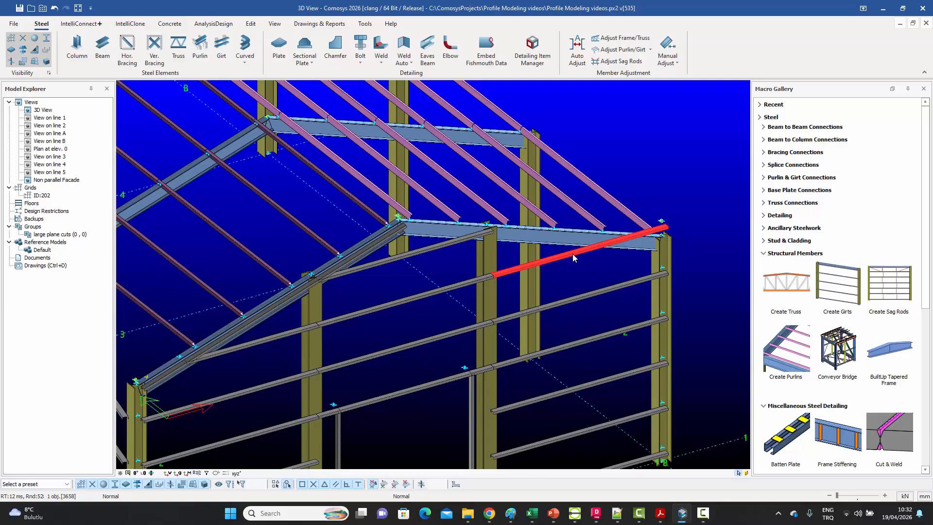
key(Delete)
click(426, 288)
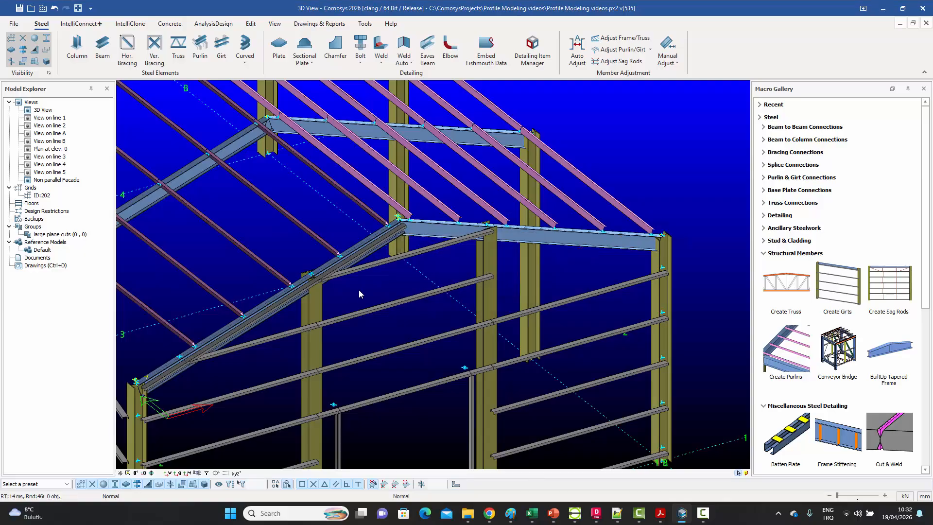
Copy-mirror the sloping girt and the trimmed horizontal girt on line 1 to the line B half about the ridge plane.
middle_drag(310, 306, 363, 302)
click(341, 298)
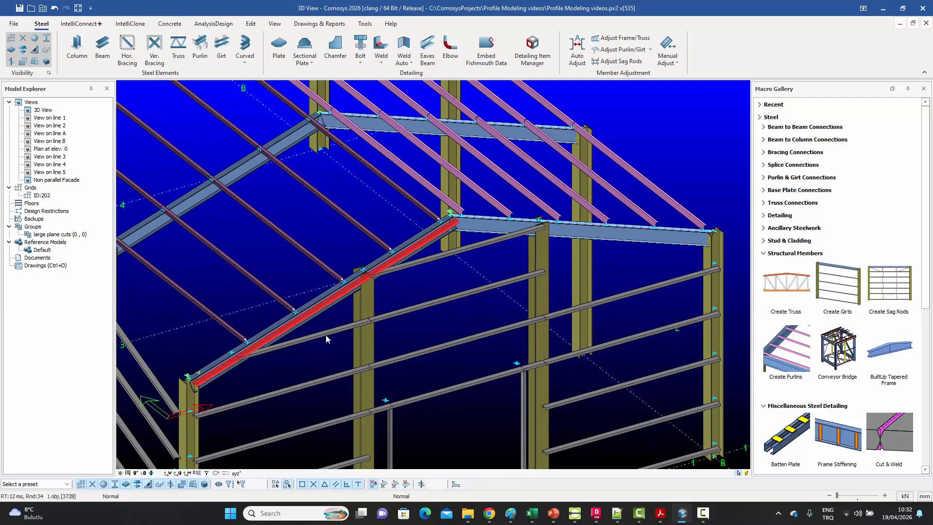
click(325, 334)
right_click(325, 335)
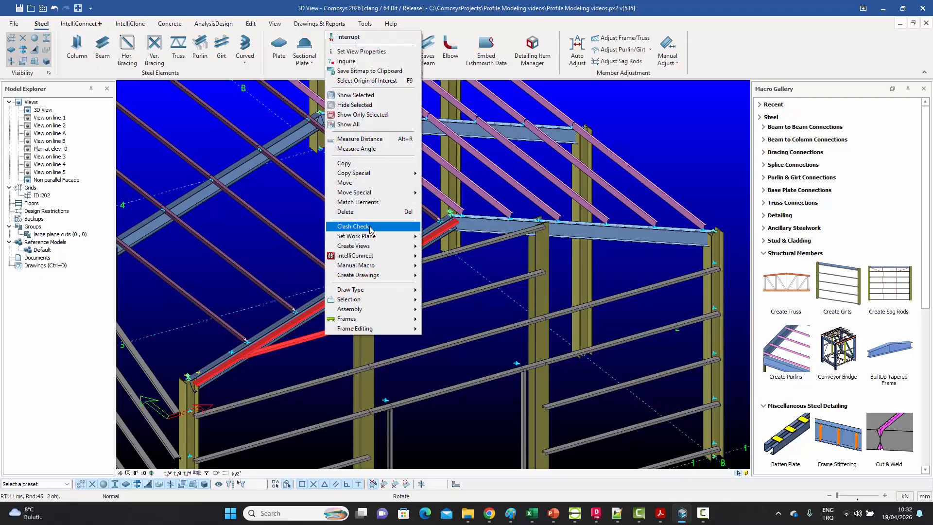
mouse_move(375, 176)
click(443, 193)
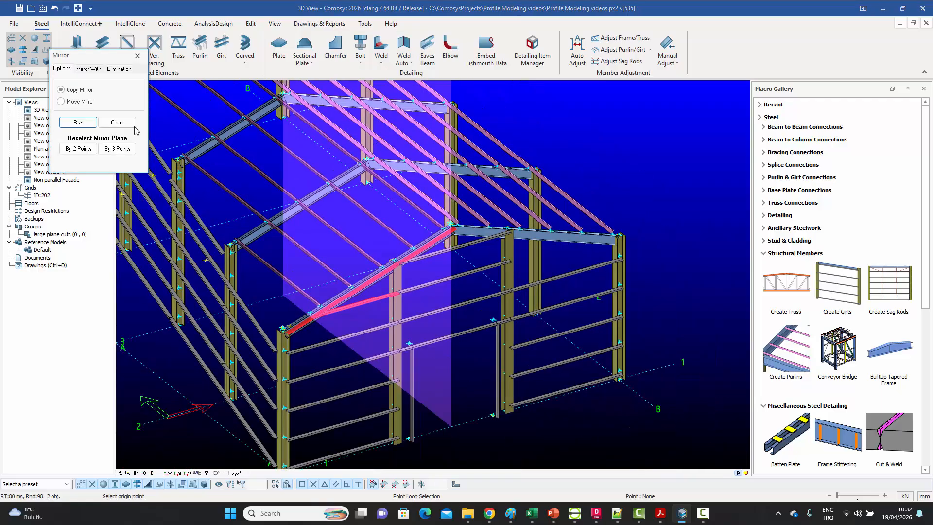
click(78, 123)
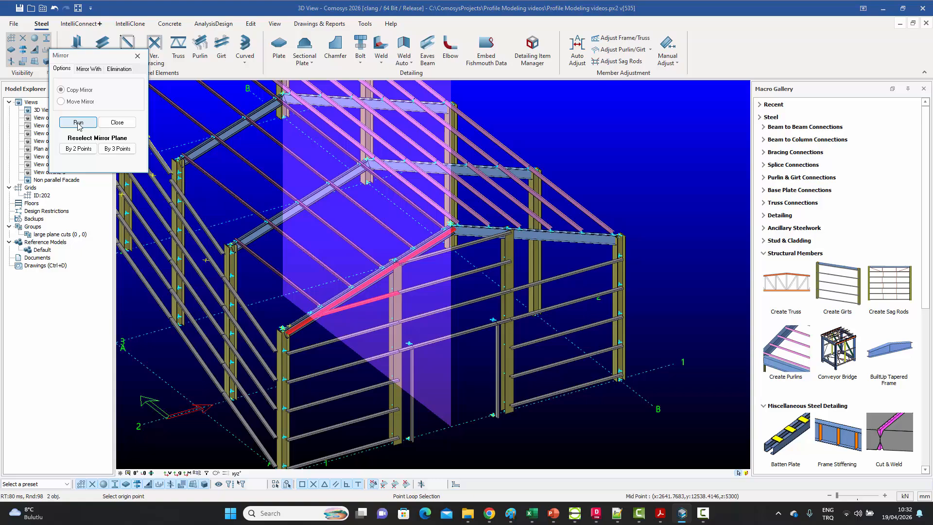
click(117, 123)
Examine the mirrored girts and the top horizontal girt between the wind columns on the line 1 facade.
scroll(574, 246, up, 5)
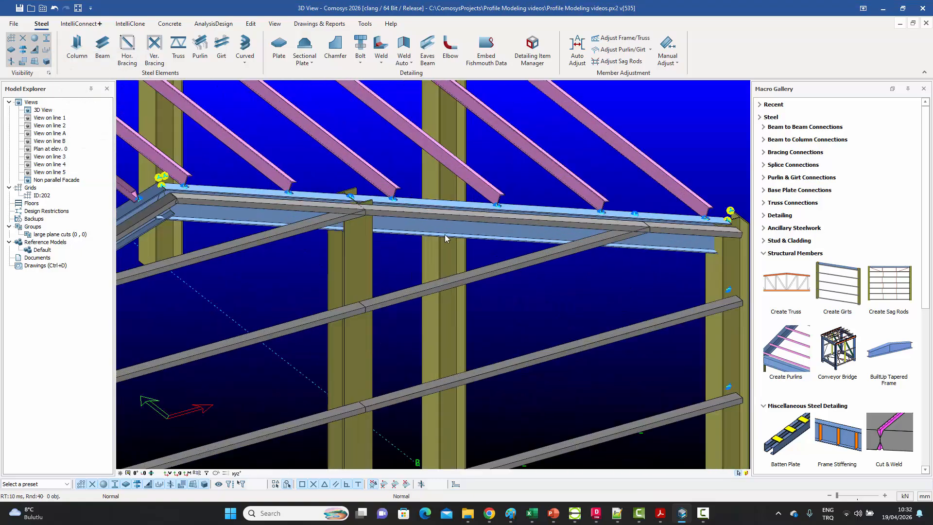
scroll(450, 247, down, 4)
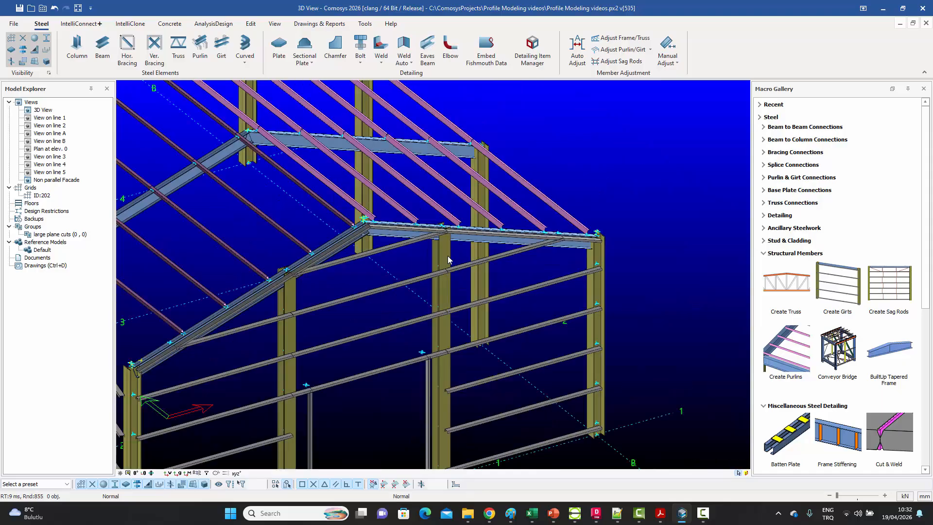
middle_drag(448, 256, 498, 250)
scroll(362, 267, up, 3)
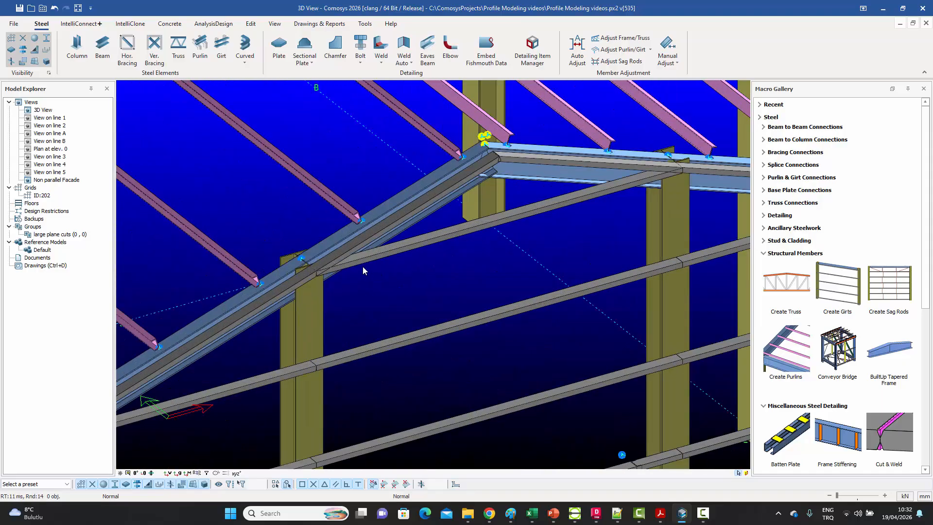
click(403, 248)
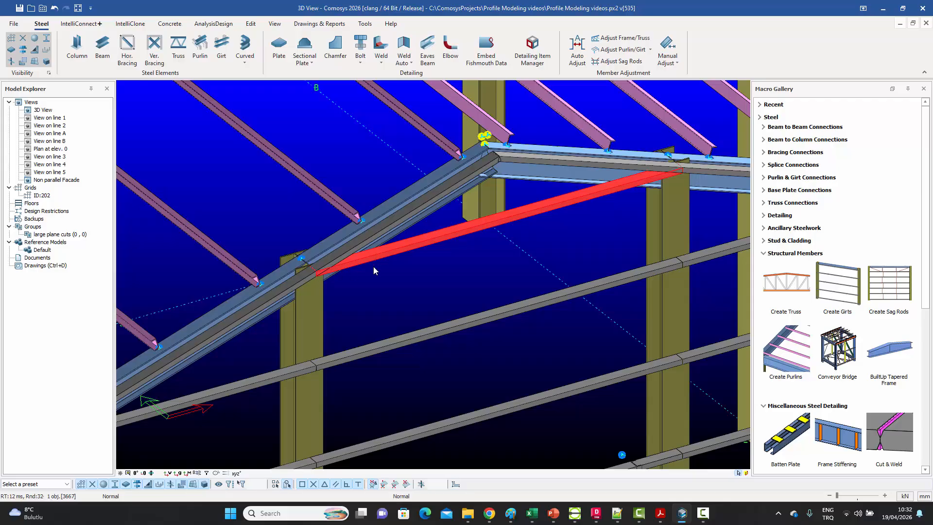
scroll(384, 271, down, 6)
shift+middle_drag(372, 281, 467, 284)
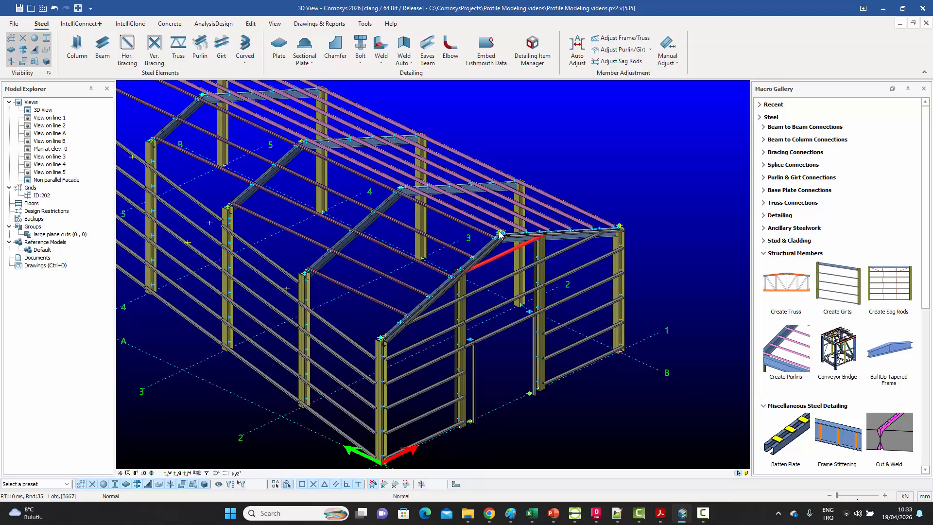
scroll(392, 339, up, 4)
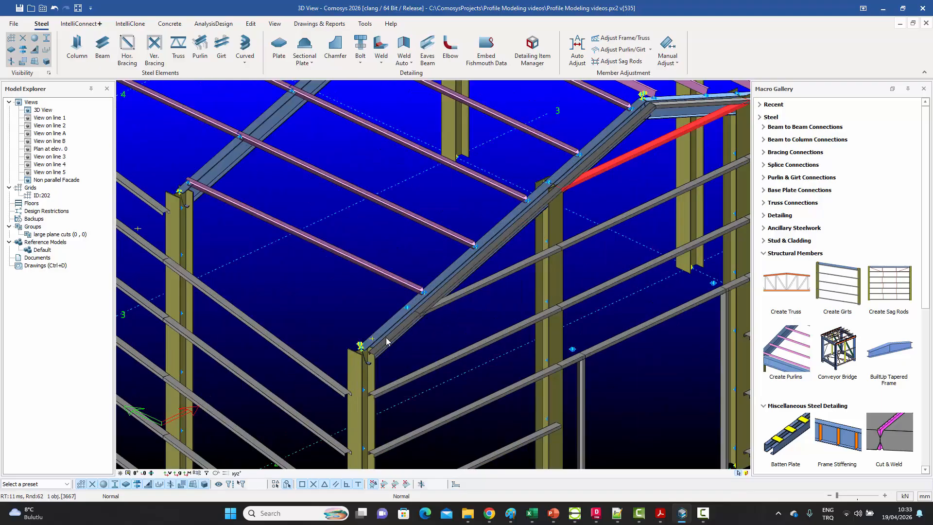
middle_drag(442, 325, 410, 288)
scroll(395, 341, down, 2)
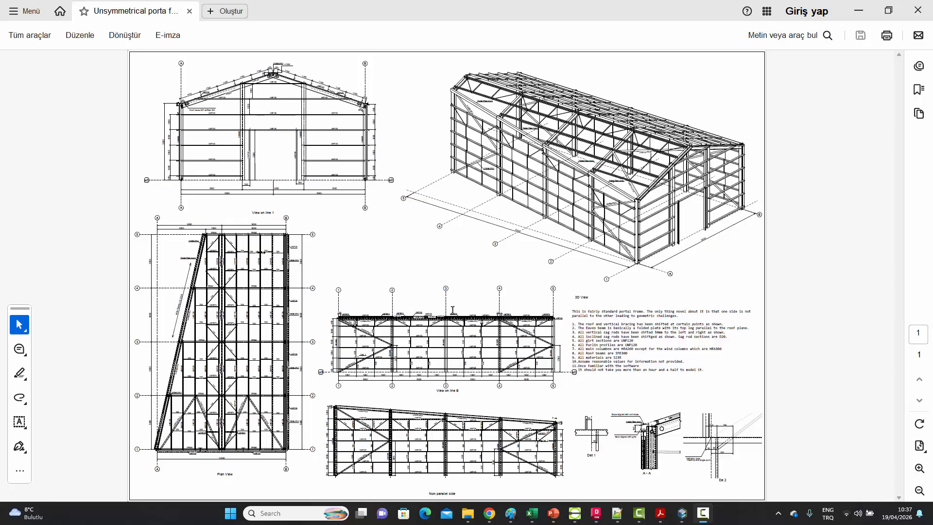
Consult the PDF's View on line B, switch to Comosys and place a girt between the line B column bases at lines 1 and 2.
ctrl+scroll(443, 372, up, 3)
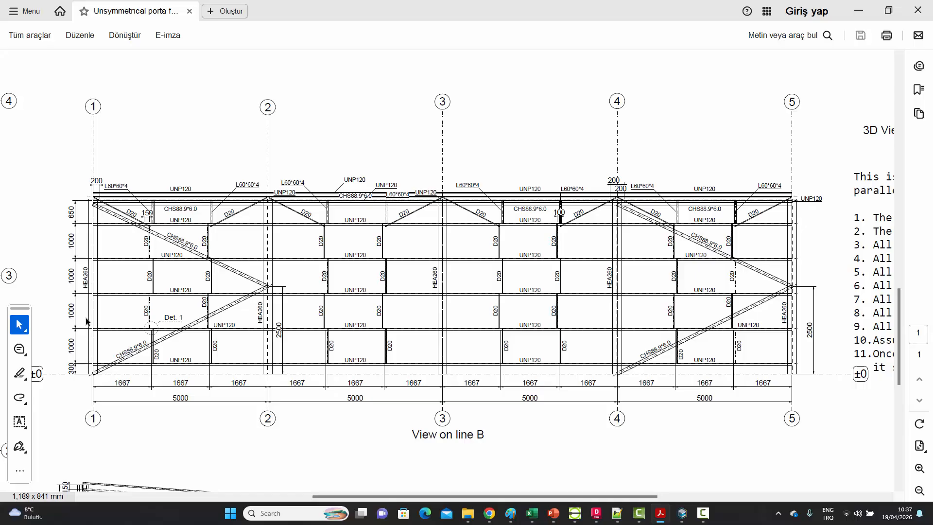
click(682, 514)
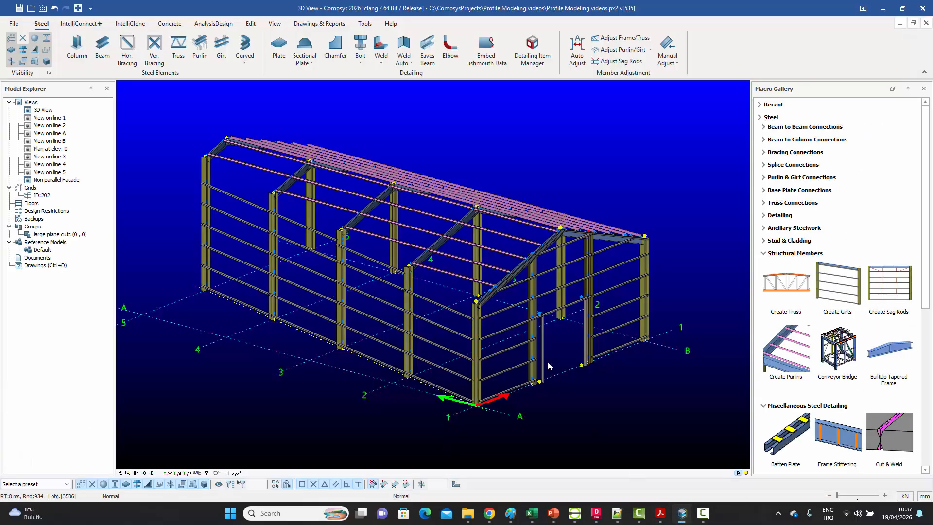
scroll(531, 386, down, 3)
middle_drag(531, 386, 496, 366)
scroll(477, 378, up, 5)
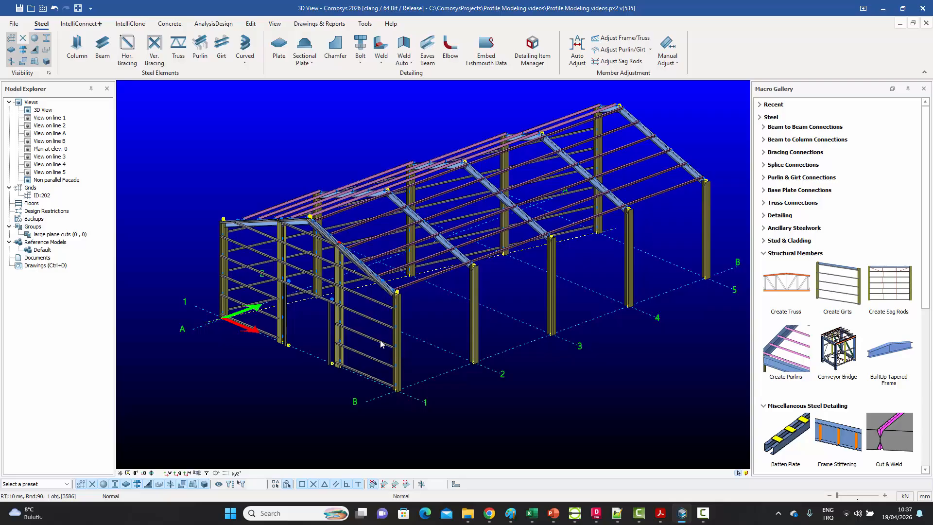
click(221, 49)
scroll(432, 376, up, 3)
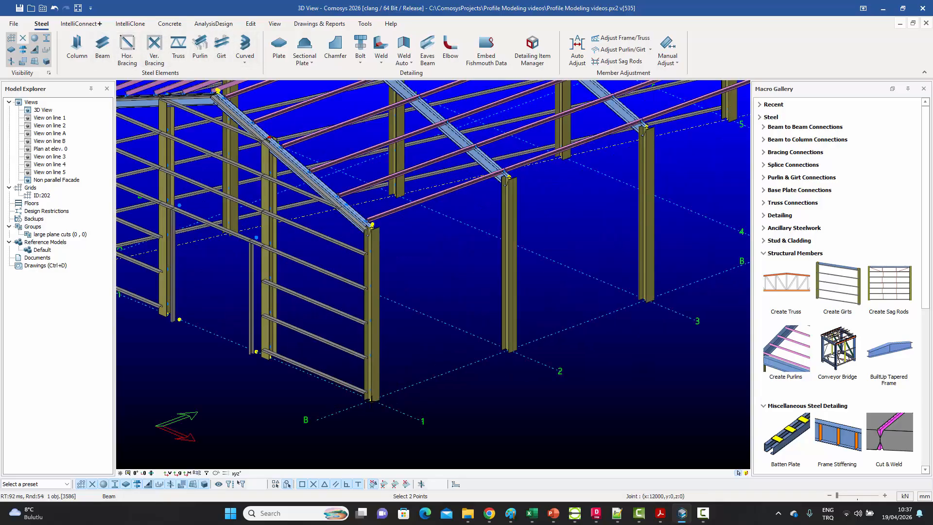
click(374, 399)
click(507, 349)
right_click(467, 335)
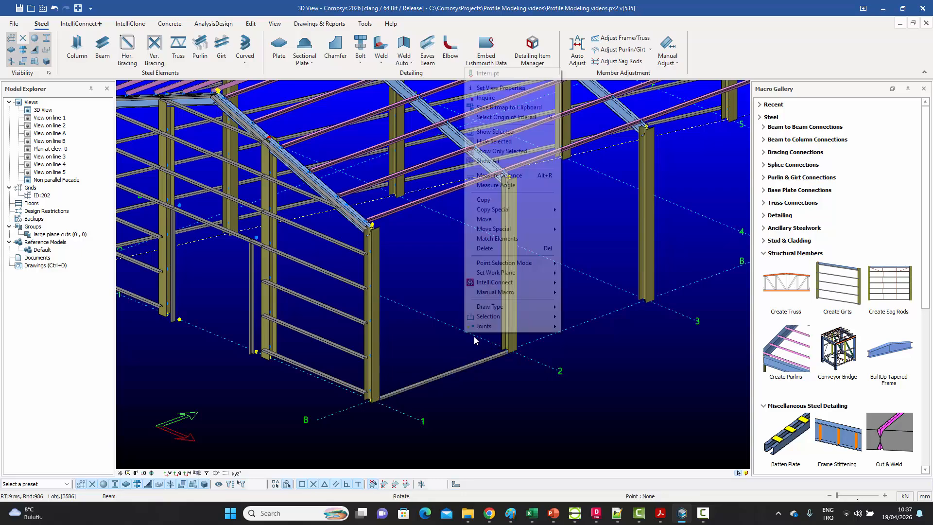
key(Escape)
Check the profile section of the line B corner column at line 1.
scroll(375, 403, up, 5)
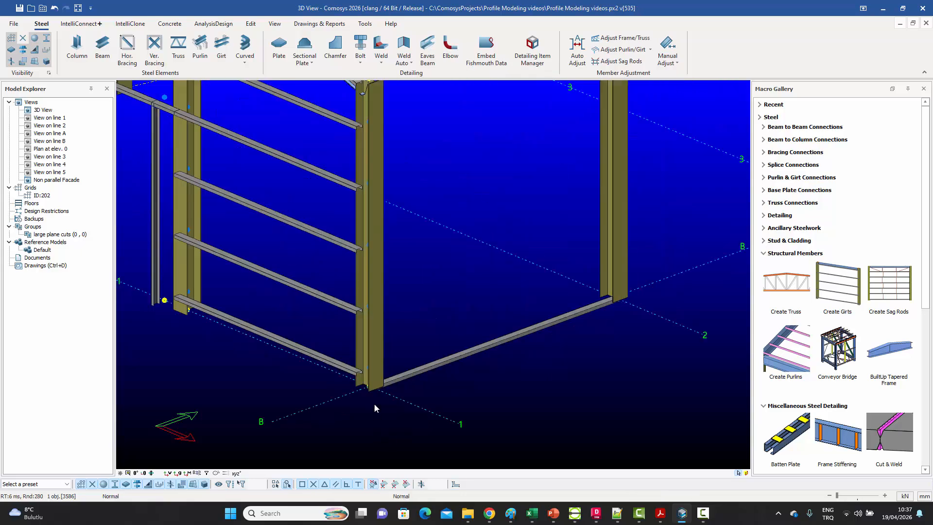
double_click(386, 343)
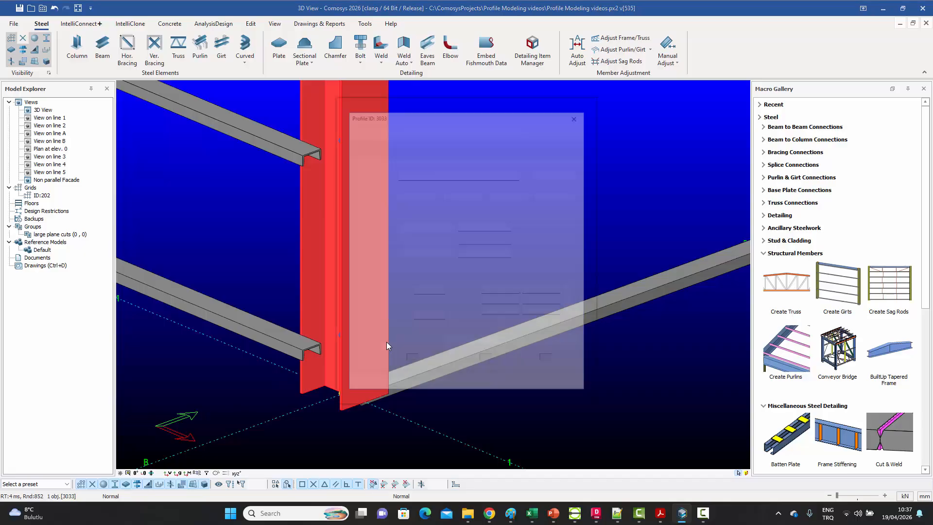
mouse_move(419, 168)
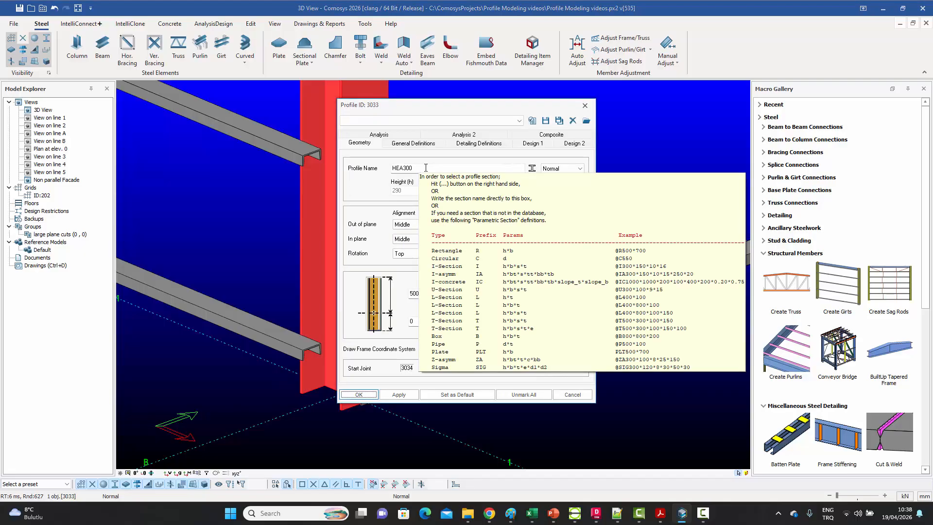
click(585, 106)
click(543, 200)
scroll(417, 318, down, 5)
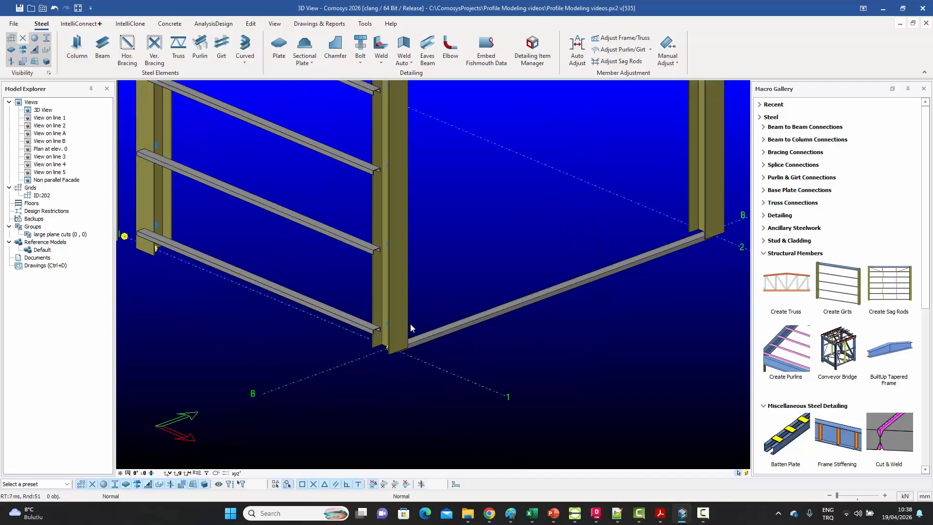
Check the profile section of the line B column at line 2.
scroll(410, 324, down, 8)
middle_drag(410, 324, 436, 295)
scroll(448, 272, up, 7)
middle_drag(571, 208, 420, 261)
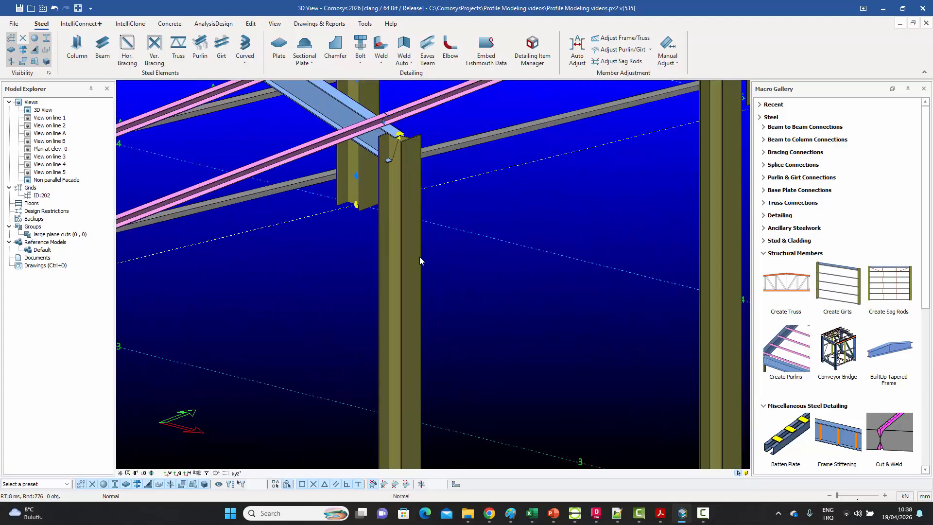
double_click(420, 261)
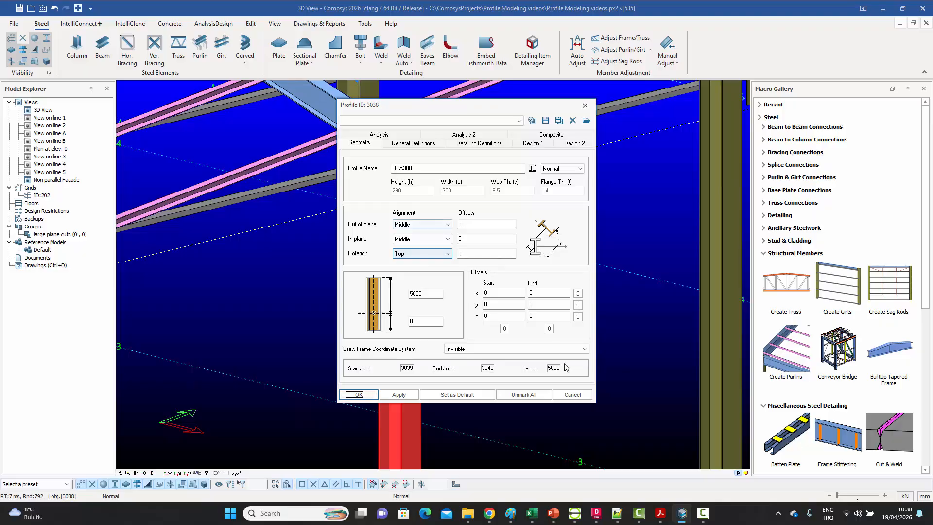
key(Escape)
Select all five main columns along line B, from line 1 to line 5.
scroll(496, 343, down, 5)
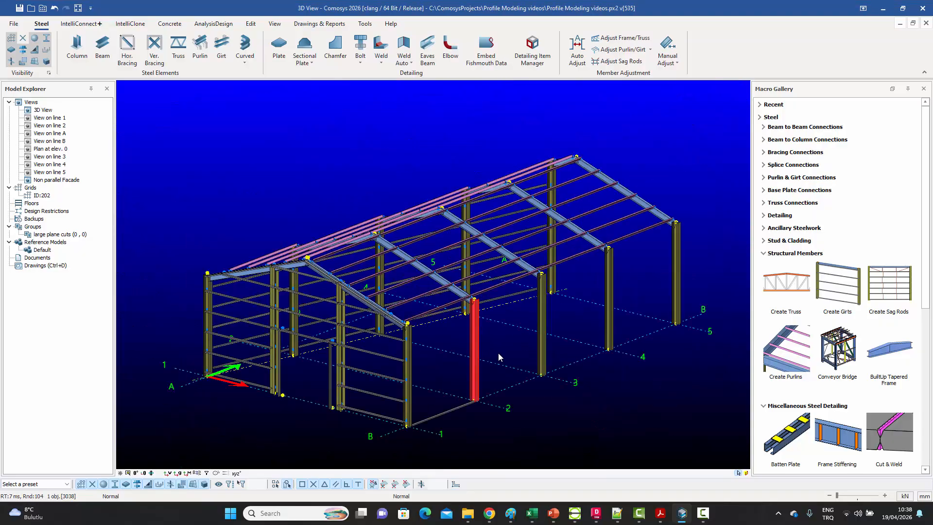
shift+middle_drag(499, 358, 459, 332)
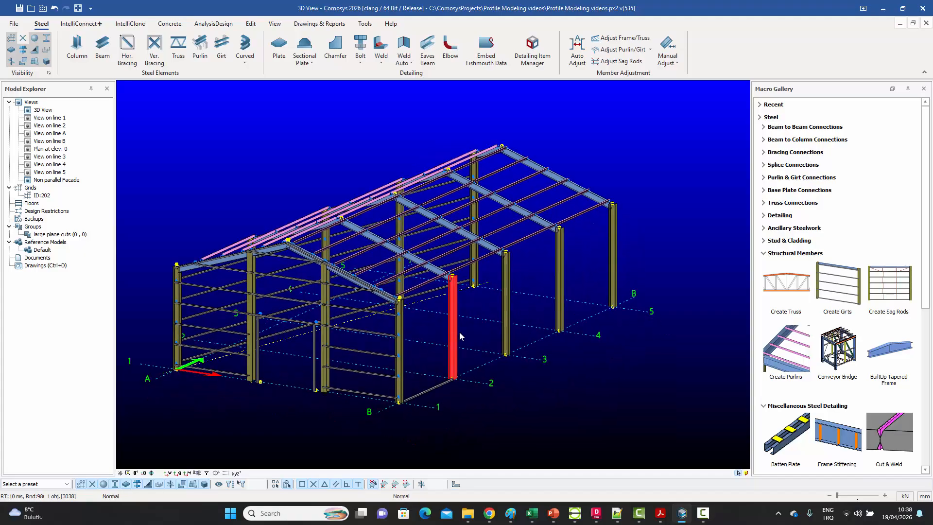
scroll(418, 328, up, 2)
ctrl+click(396, 327)
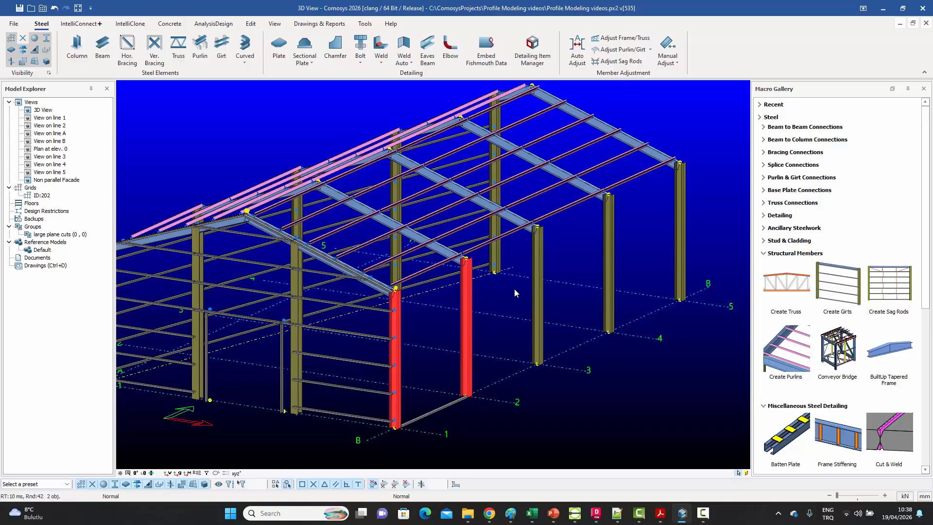
ctrl+click(539, 273)
ctrl+click(607, 248)
ctrl+click(679, 231)
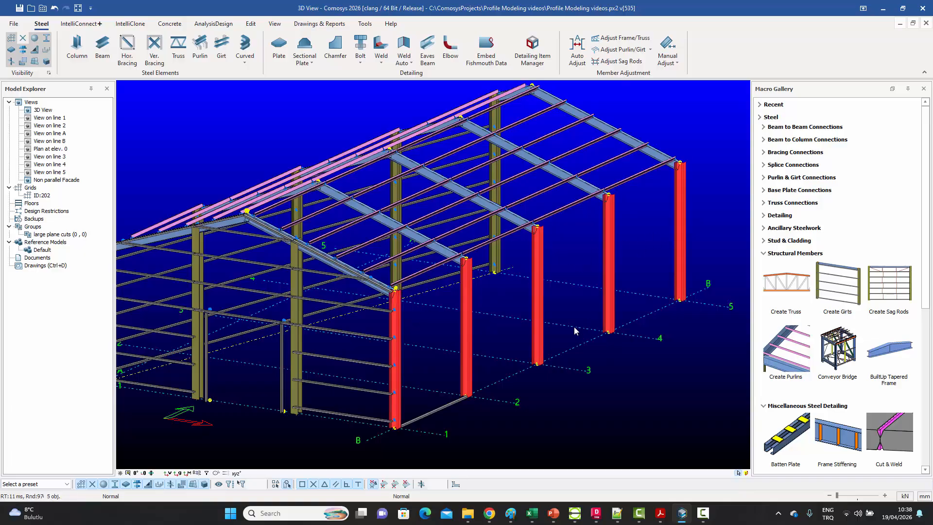
shift+middle_drag(574, 327, 617, 335)
scroll(290, 273, up, 3)
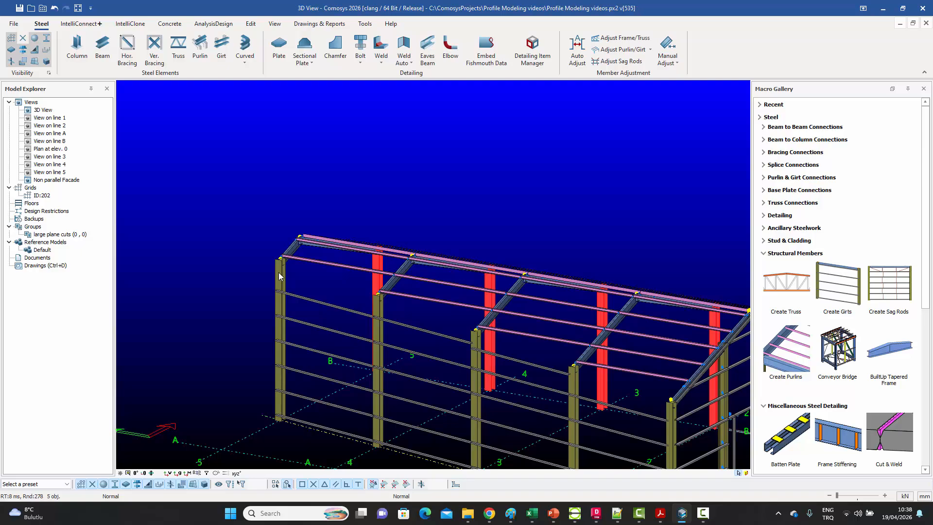
Select the five main columns along axis A, from grid line 5 to grid line 1.
double_click(282, 272)
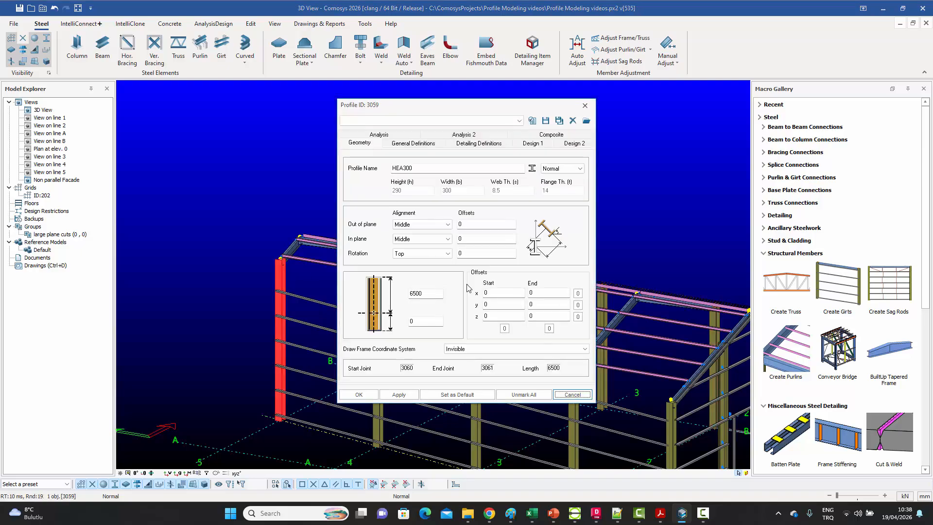
click(570, 394)
ctrl+click(376, 311)
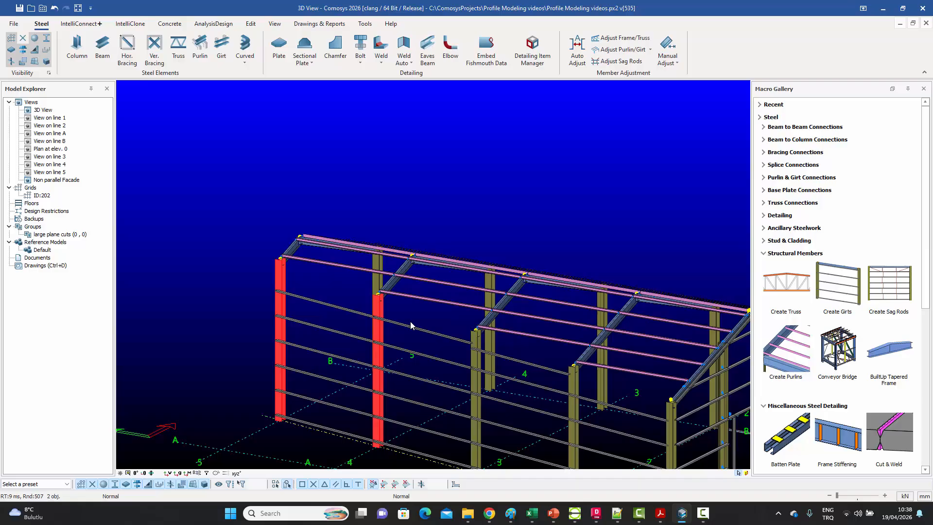
ctrl+click(474, 360)
ctrl+click(570, 384)
scroll(503, 350, down, 4)
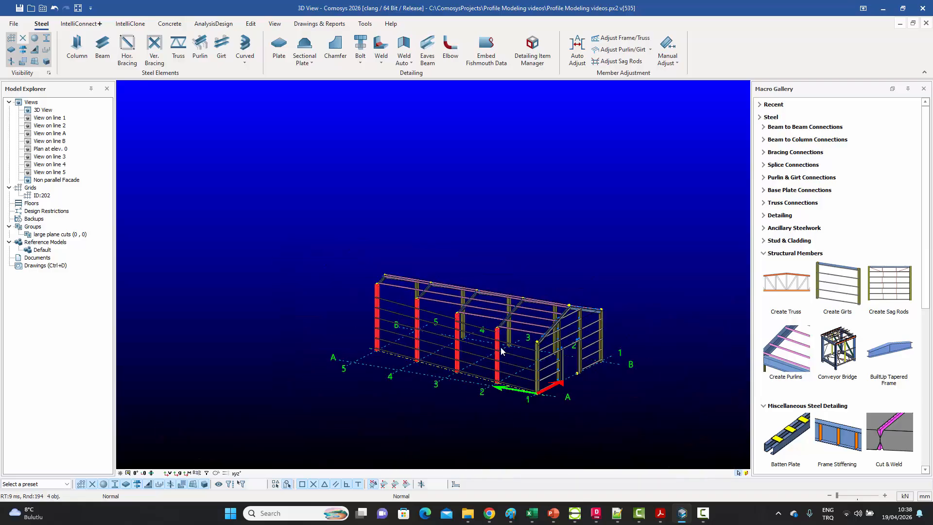
scroll(544, 352, up, 6)
ctrl+click(510, 333)
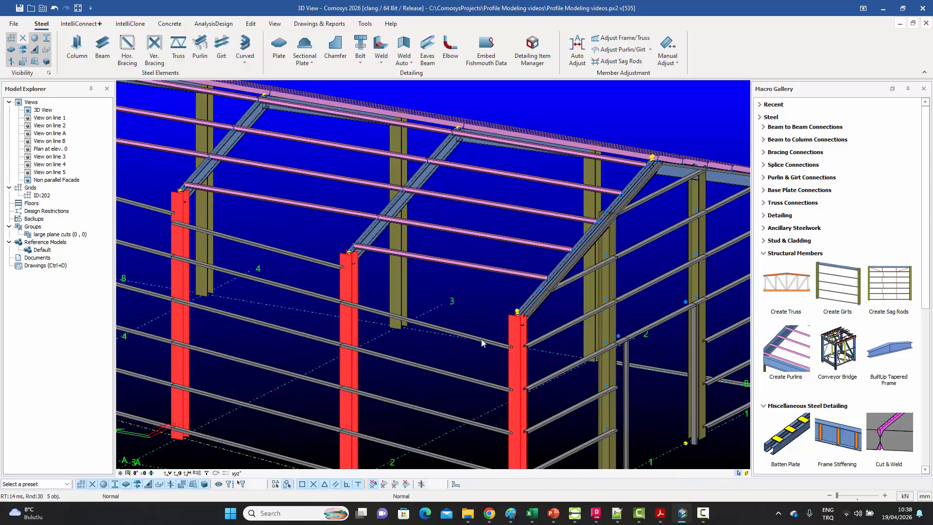
Add the five main columns along axis B to the selection and set all ten columns' profile to HEA260.
scroll(482, 340, down, 4)
middle_drag(525, 372, 630, 339)
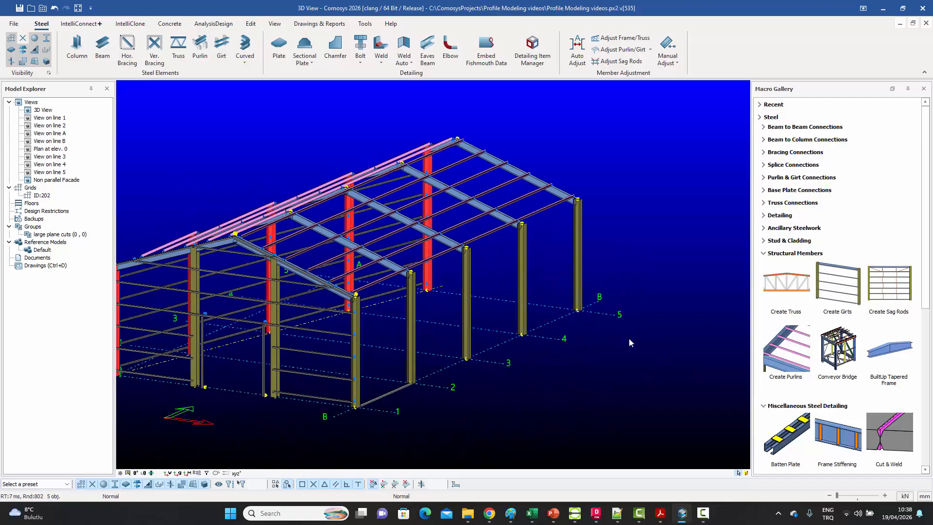
scroll(362, 323, up, 3)
ctrl+click(361, 333)
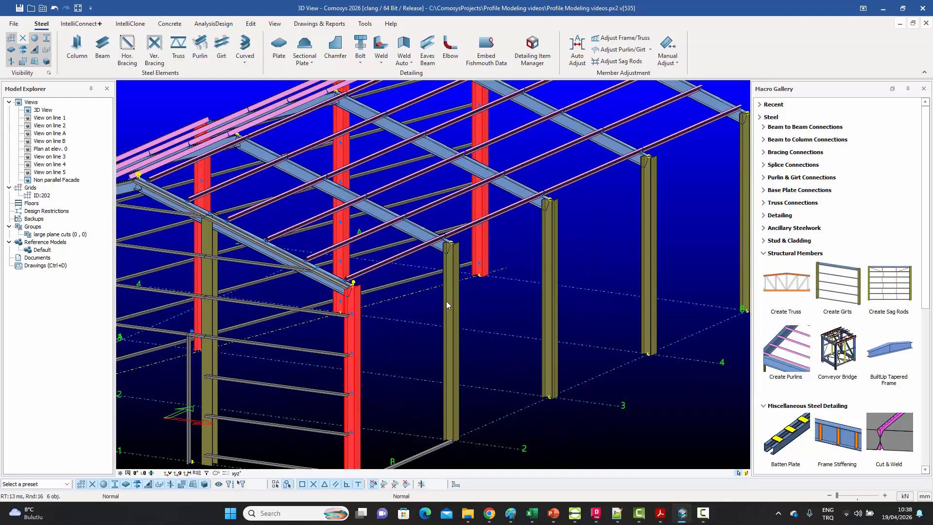
ctrl+click(447, 300)
ctrl+click(549, 264)
ctrl+click(649, 252)
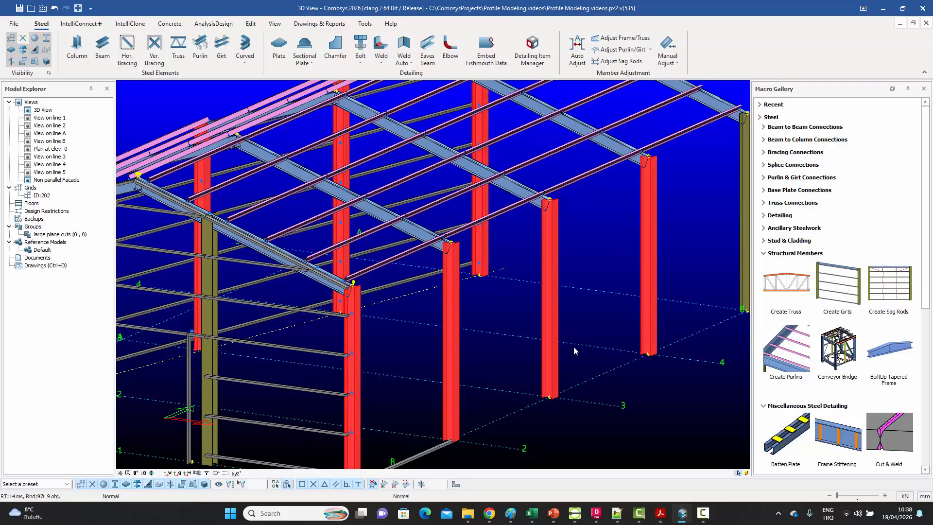
scroll(582, 306, down, 4)
ctrl+click(671, 249)
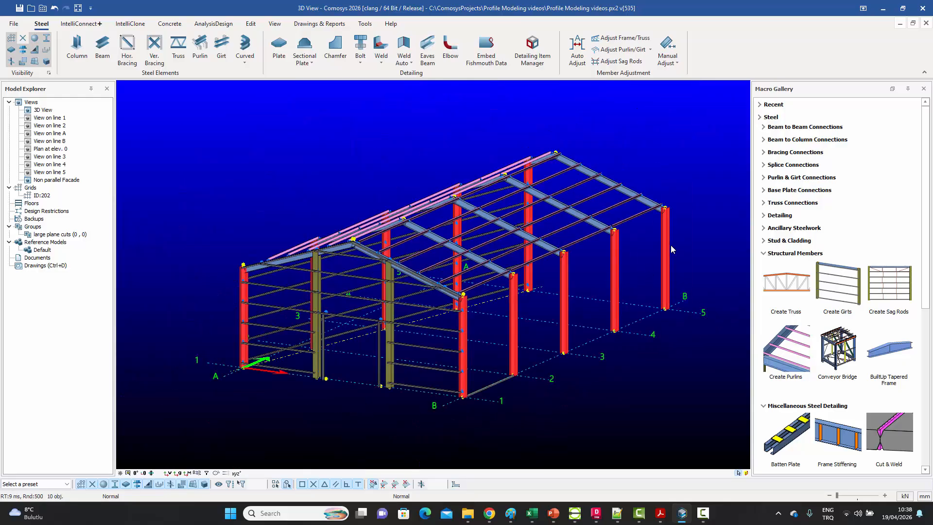
double_click(670, 245)
click(425, 170)
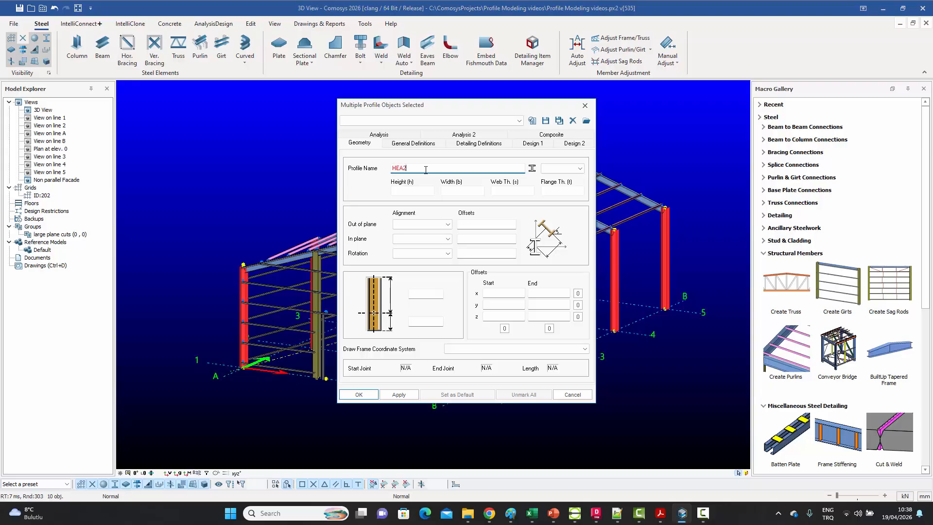
click(359, 394)
click(477, 284)
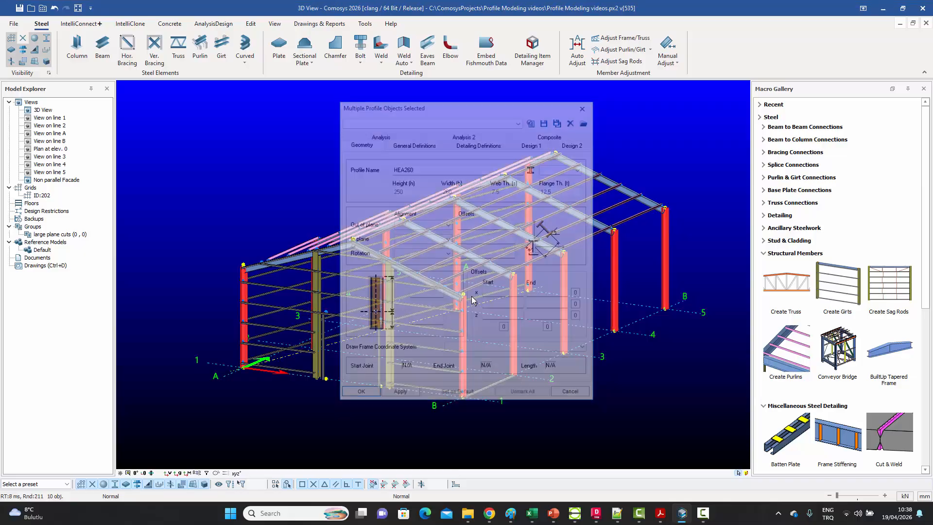
key(Escape)
Check the section size of corner column B-1 and set the in-plane offset of the adjoining UNP120 base girt to 125.
middle_drag(539, 390, 530, 399)
middle_drag(438, 419, 452, 364)
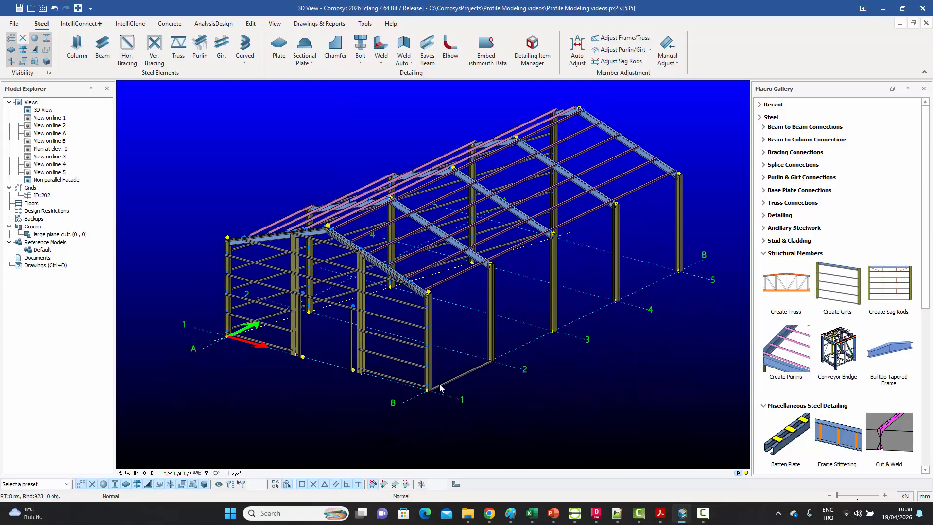
scroll(440, 387, up, 6)
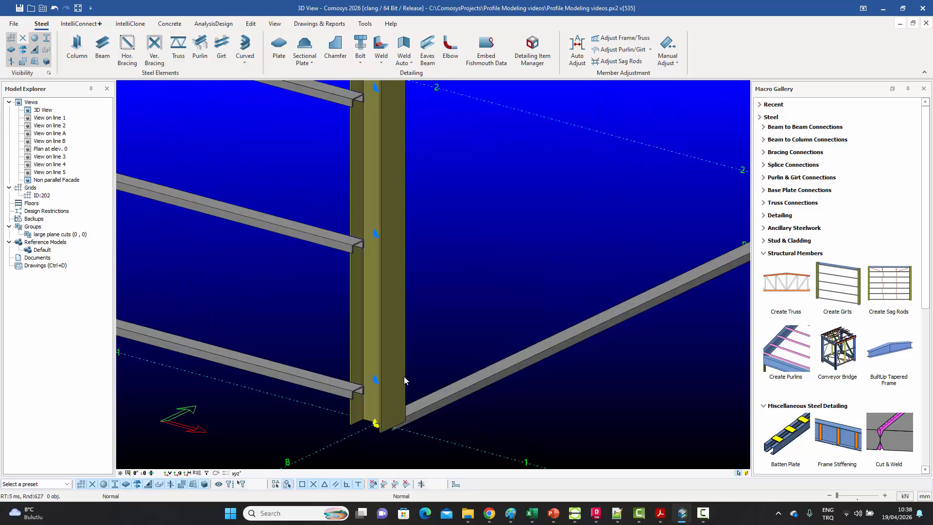
double_click(404, 381)
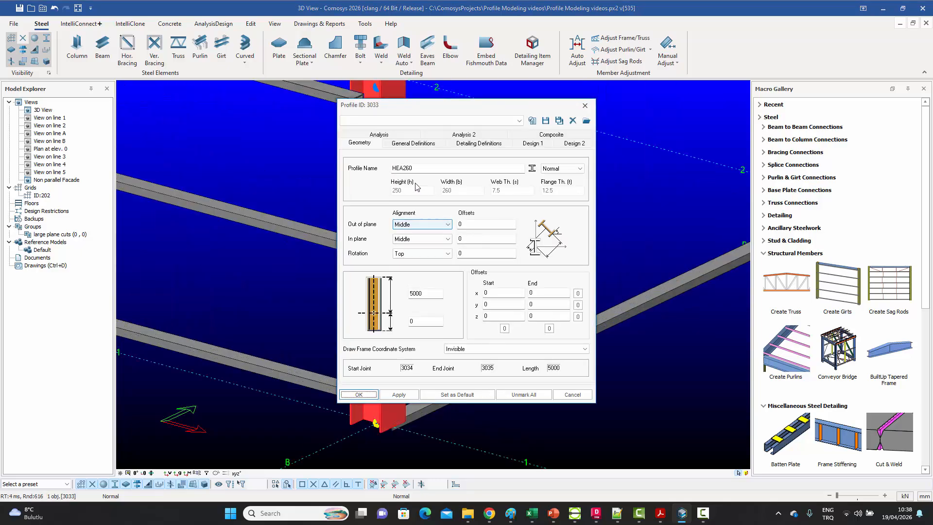
click(572, 395)
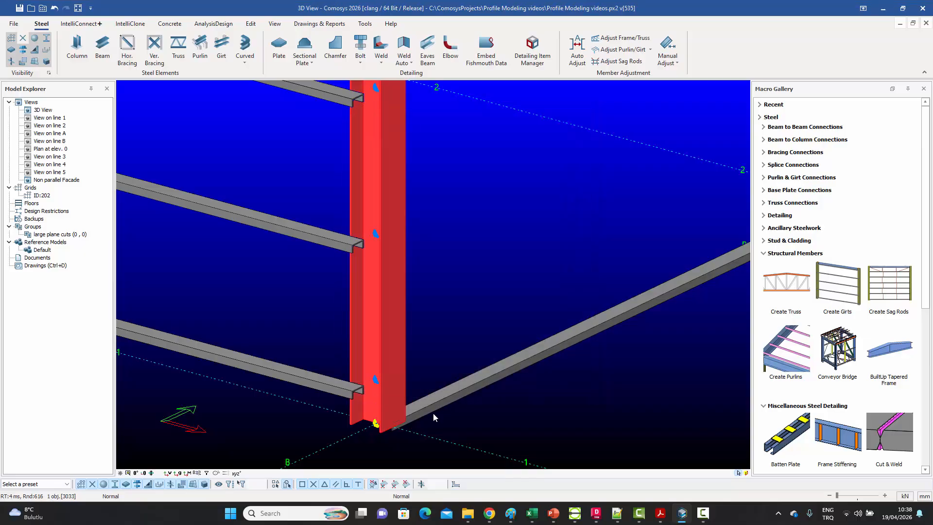
click(430, 412)
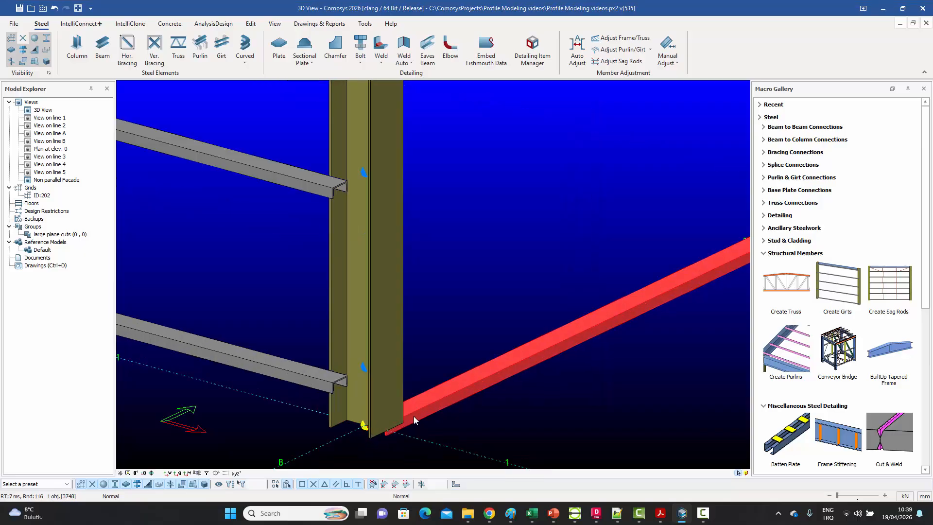
scroll(413, 416, up, 4)
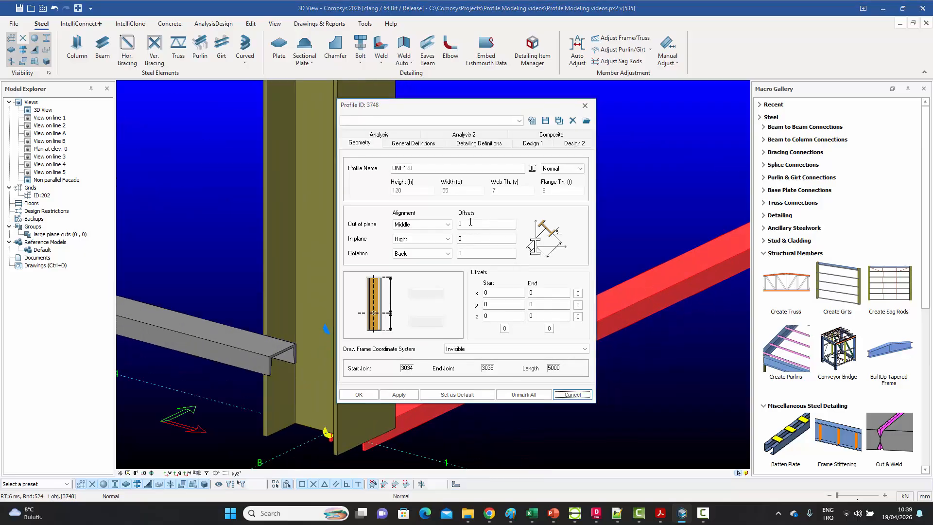
double_click(478, 239)
text(125)
click(369, 394)
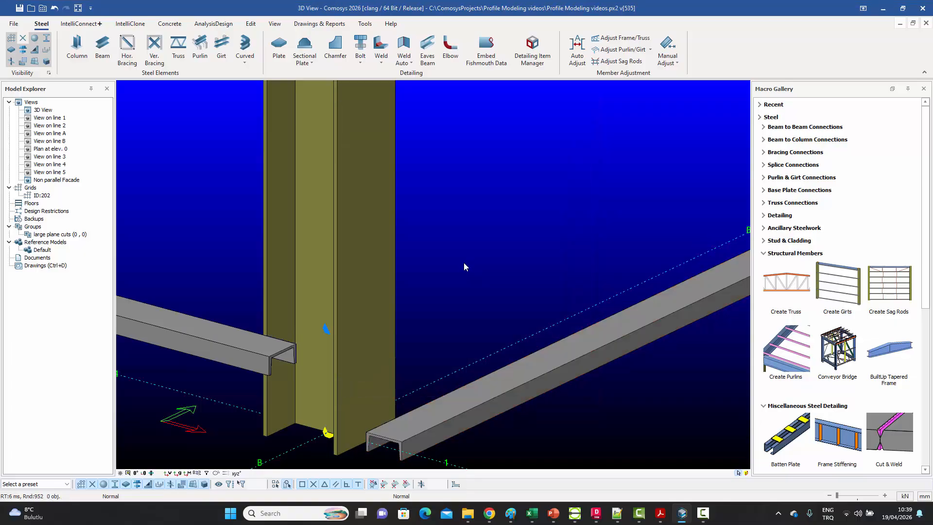
In an orthogonal side view, lower the base girt between grid lines 1 and 2 so its top is flush with the column base.
middle_drag(464, 267, 445, 346)
scroll(294, 315, down, 6)
scroll(442, 314, up, 7)
click(446, 338)
click(236, 473)
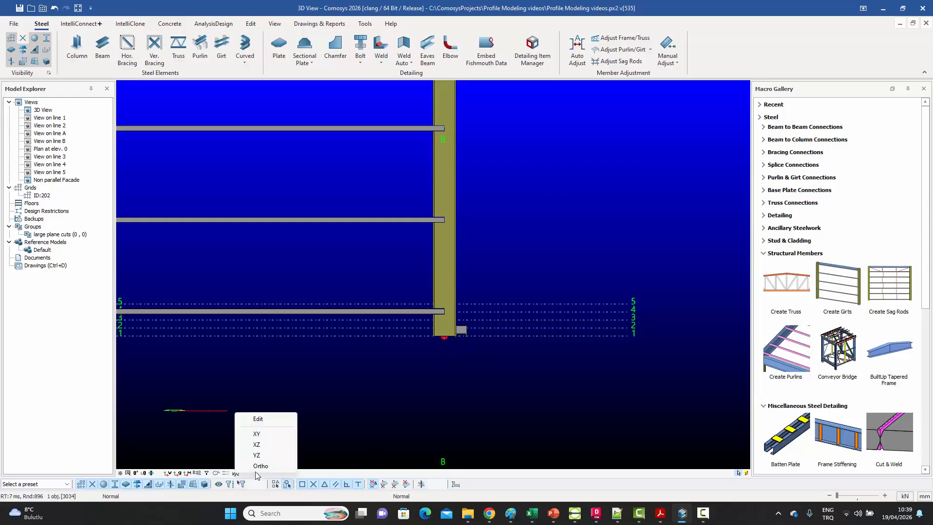
click(258, 466)
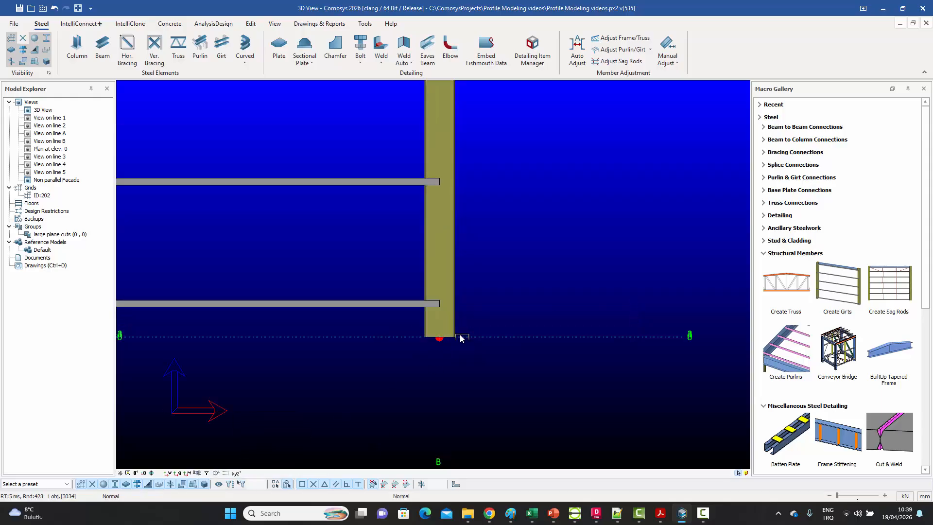
scroll(460, 335, up, 8)
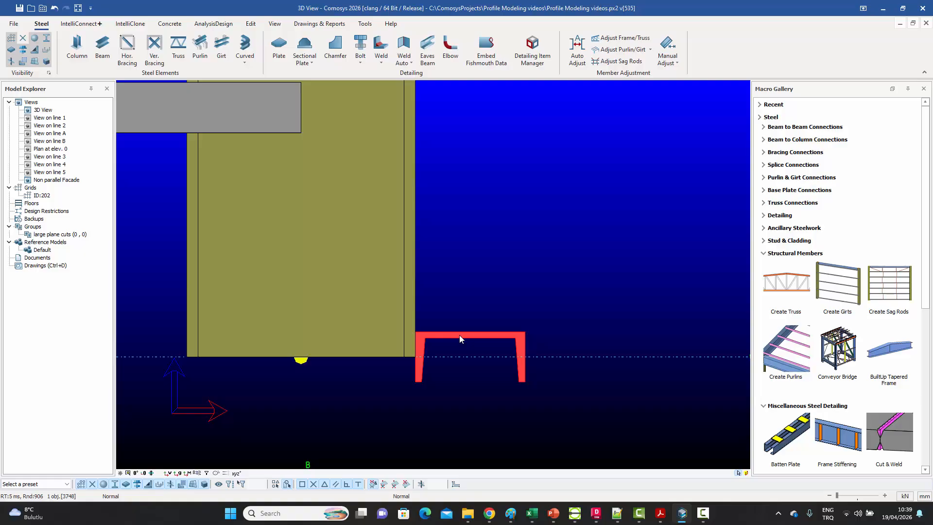
key(Down)
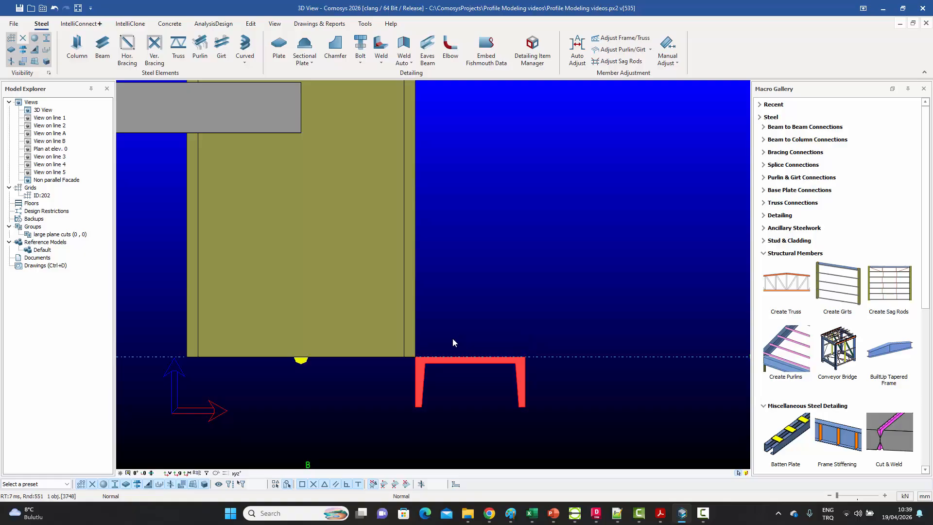
Add base girts along axis B between grid lines 2-3, 3-4 and 4-5.
middle_drag(453, 339, 412, 370)
scroll(412, 369, down, 5)
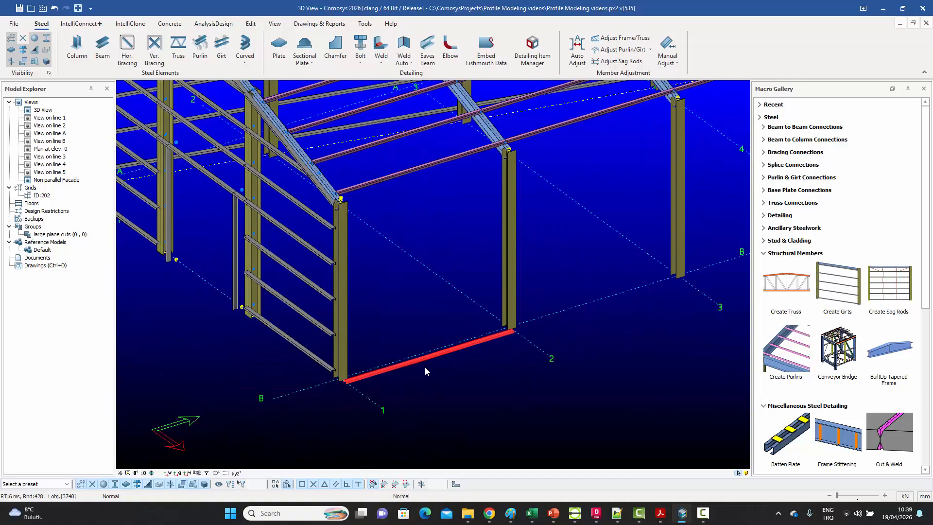
scroll(295, 284, up, 3)
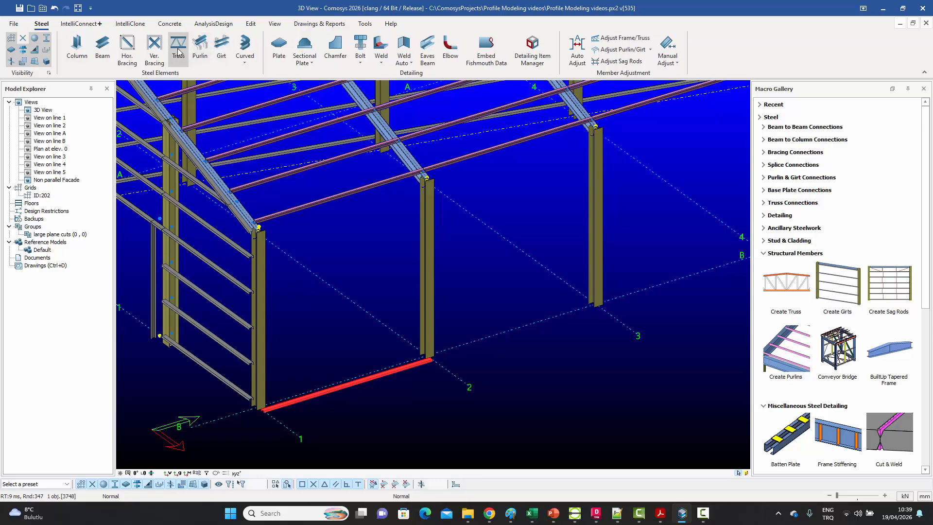
click(224, 56)
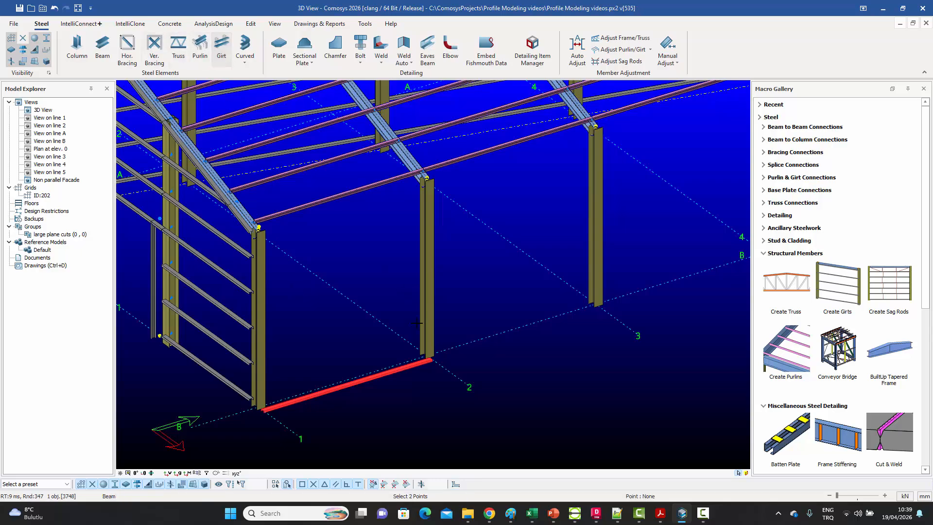
click(432, 354)
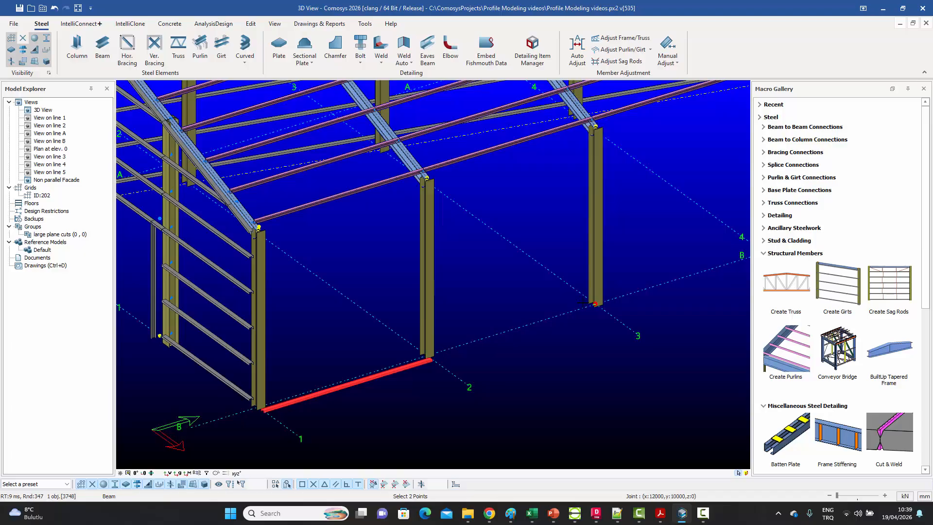
click(594, 301)
scroll(594, 302, down, 3)
scroll(496, 299, up, 2)
scroll(496, 299, up, 2)
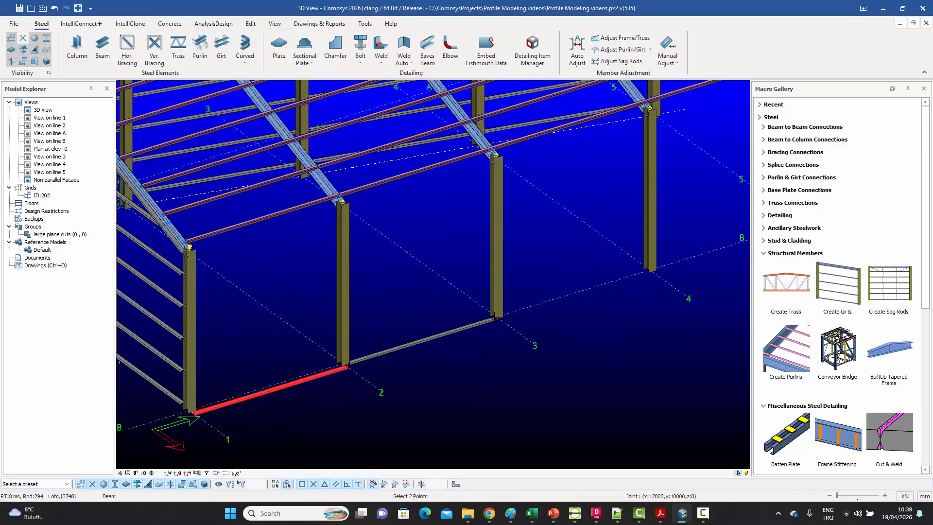
click(647, 268)
scroll(599, 268, down, 3)
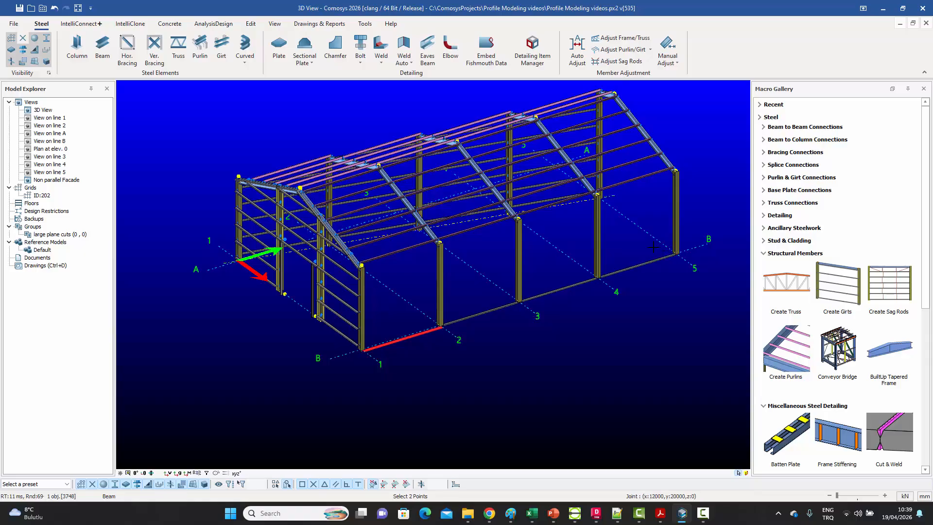
right_click(637, 245)
click(658, 194)
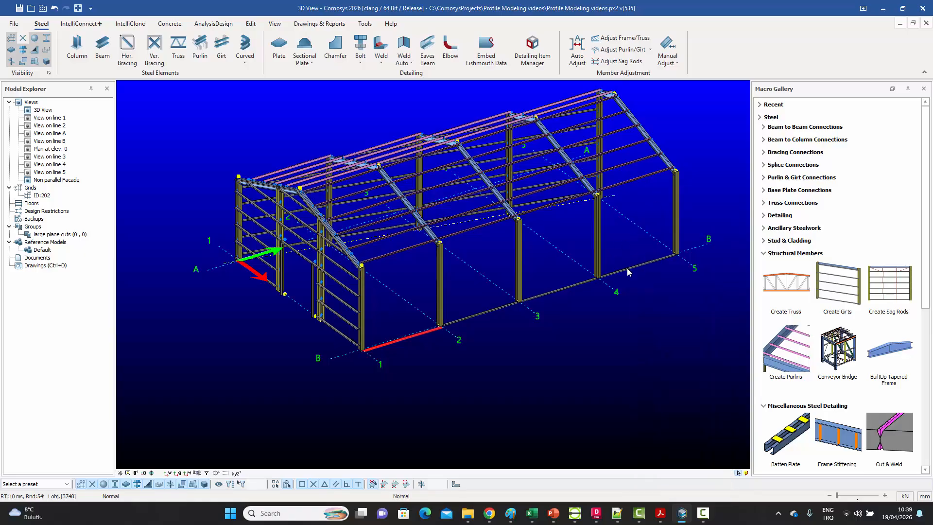
Match the three new axis B base girts to the adjusted girt between grid lines 1 and 2.
click(614, 279)
ctrl+click(562, 294)
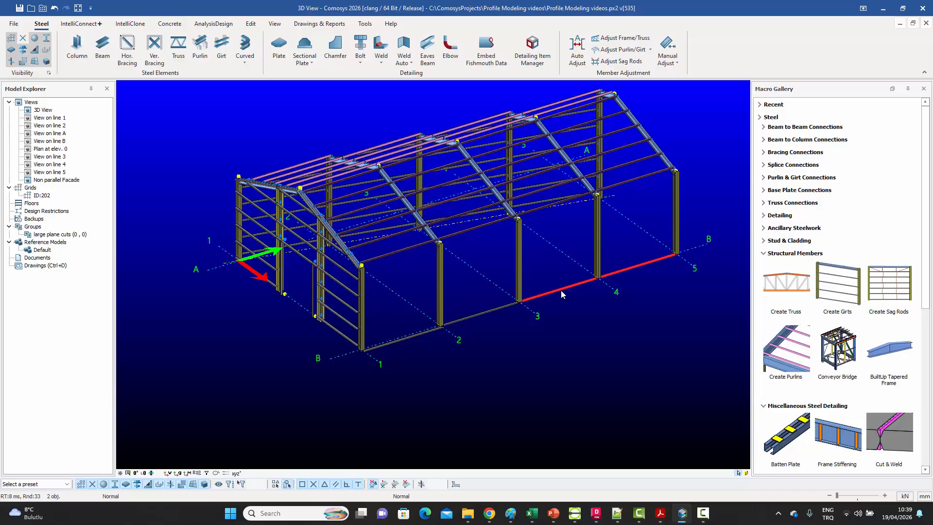
right_click(489, 313)
click(529, 187)
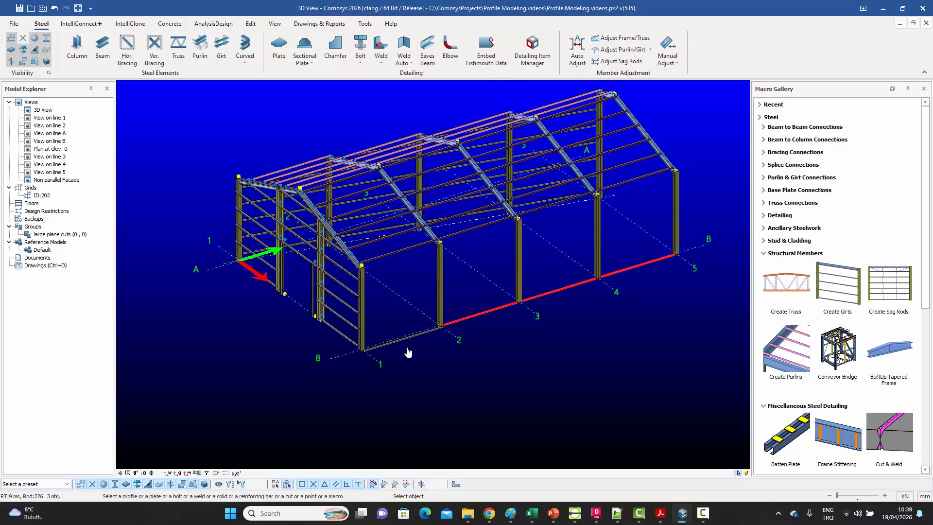
key(Escape)
right_click(409, 292)
click(427, 294)
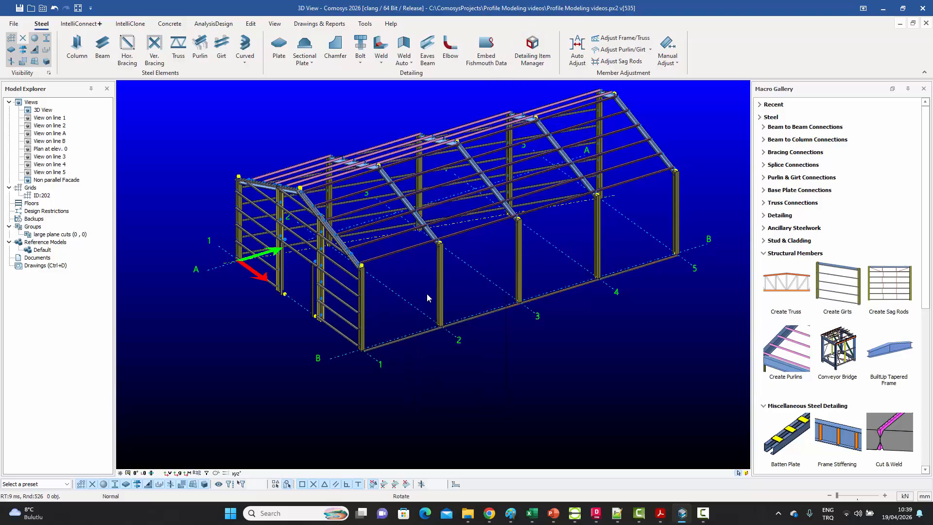
Select all four base girts on axis B and move them linearly upward in Z, with the other move distances reset.
click(422, 335)
click(563, 290)
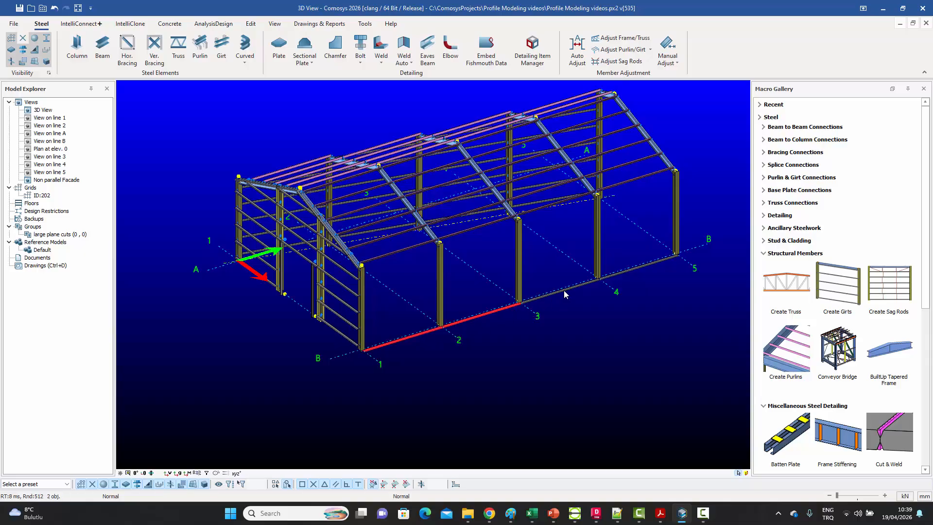
click(631, 269)
right_click(631, 269)
mouse_move(690, 339)
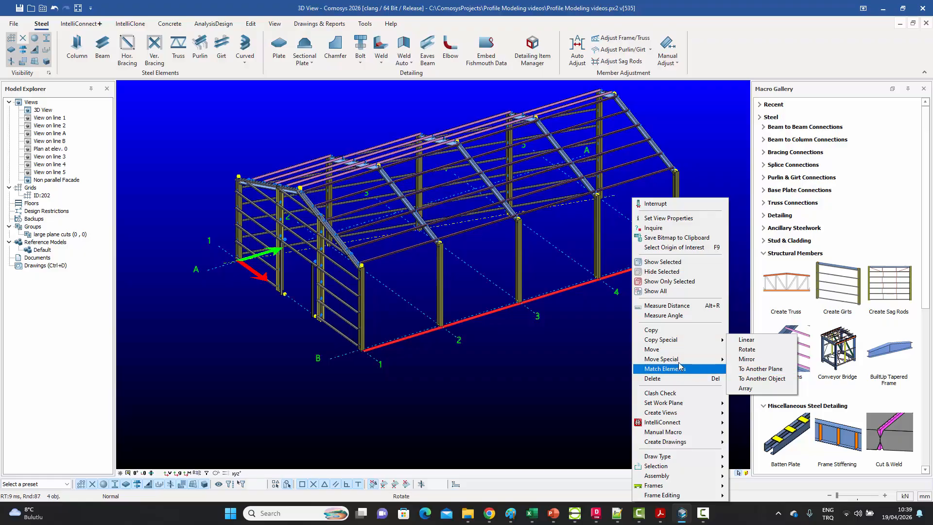
click(739, 359)
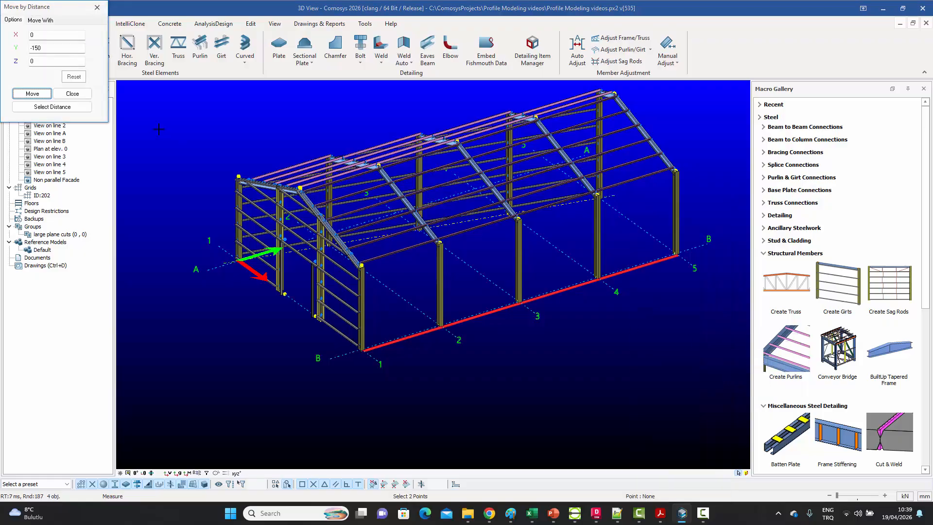
click(73, 77)
double_click(52, 59)
click(38, 95)
click(71, 94)
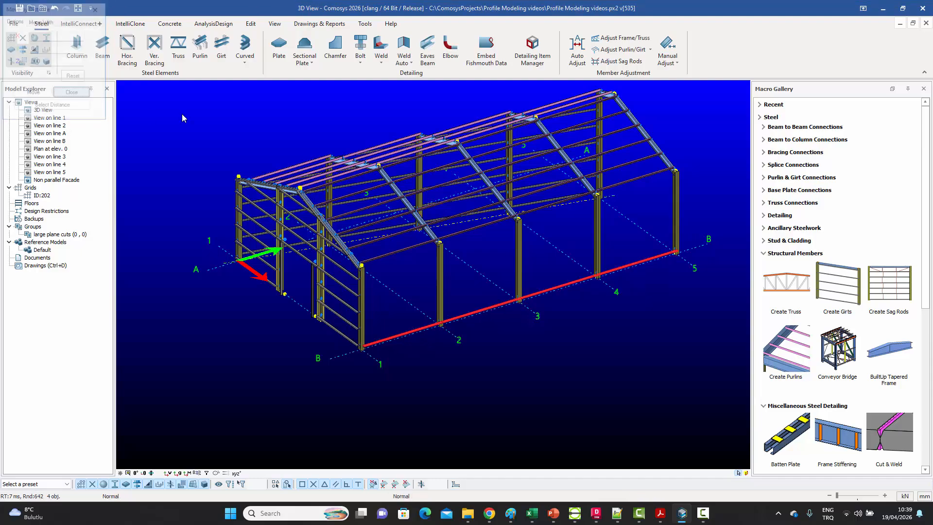
Copy the four selected axis B base girts linearly 1000 mm in Z with a count of 4, checking the girt spacing in the PDF drawing.
right_click(215, 116)
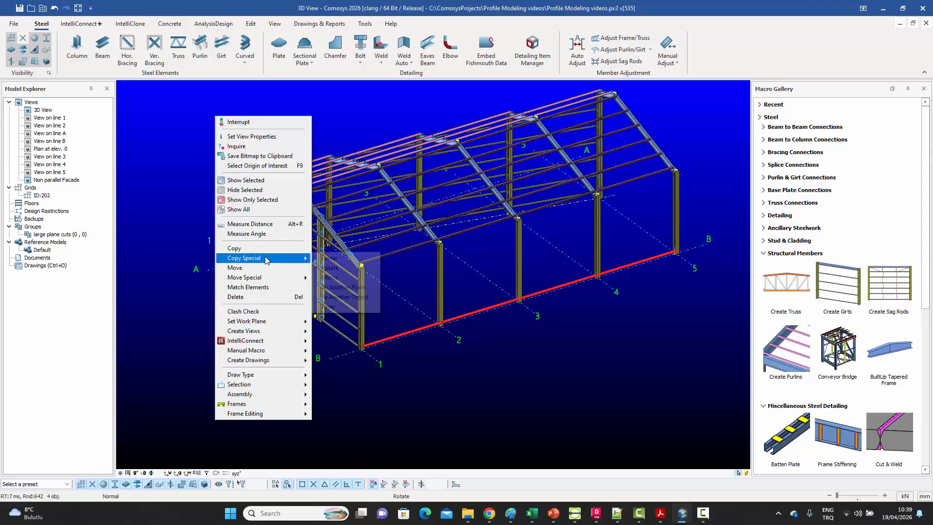
click(328, 258)
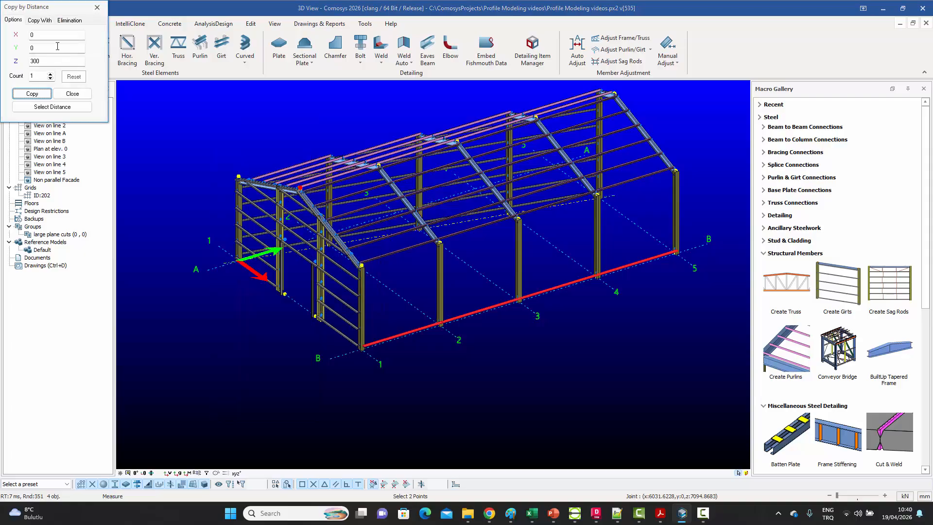
double_click(49, 61)
text(1000)
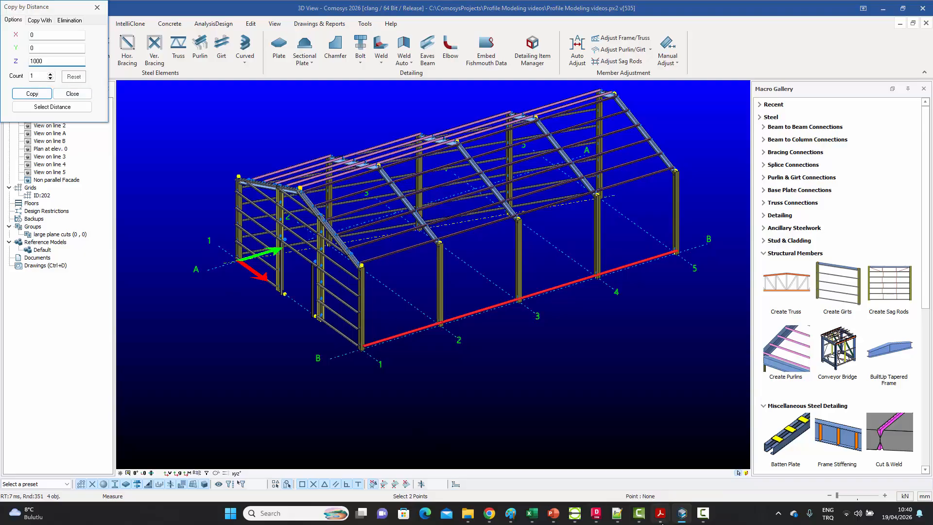
click(661, 515)
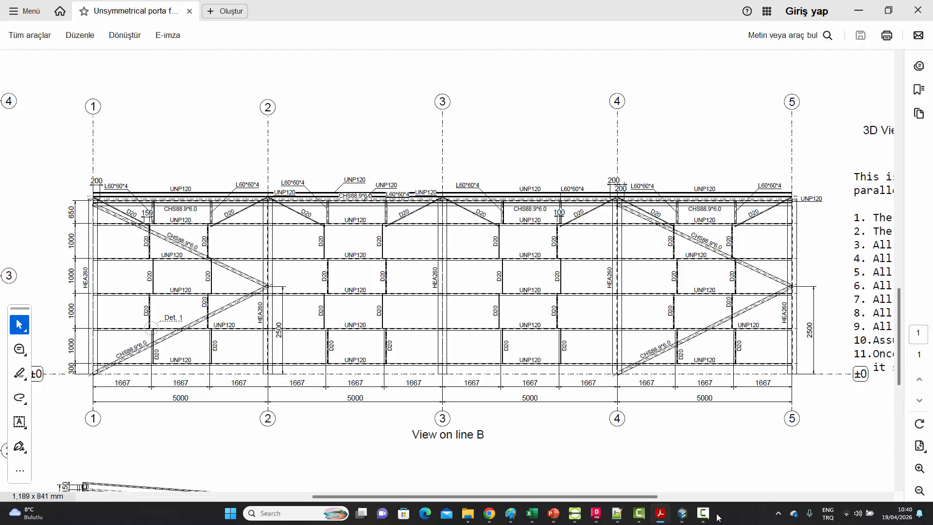
click(682, 514)
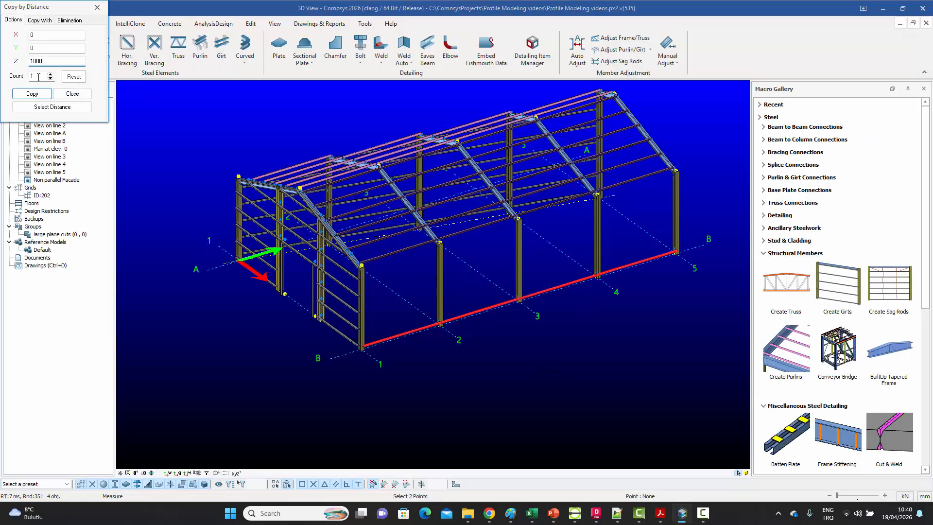
key(Tab)
text(4)
click(32, 93)
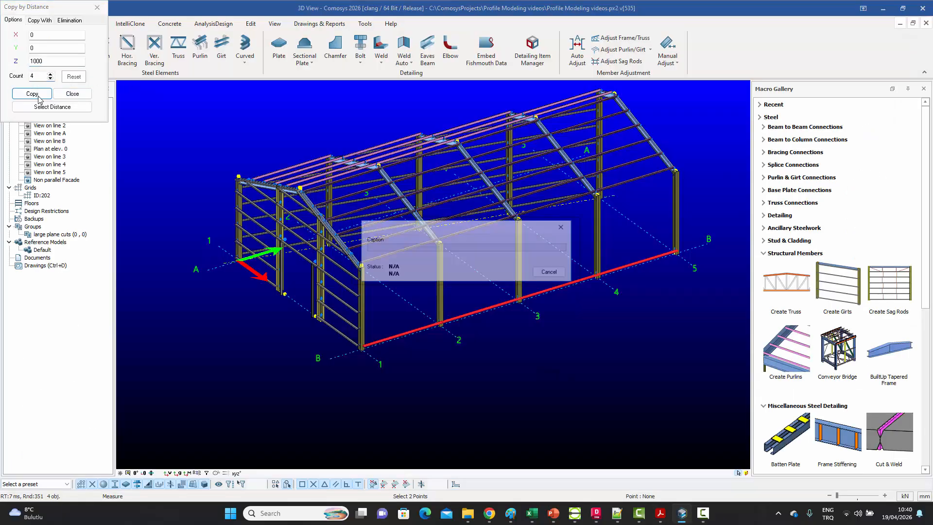
click(71, 94)
key(Escape)
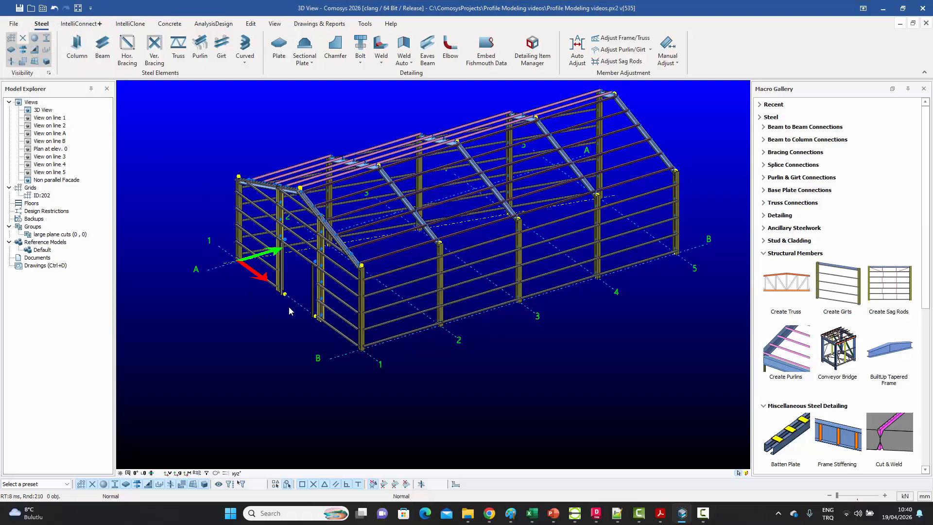
Inspect the copied axis B girts in the model, switch to the PDF drawing and examine the upper girt rows in View on line B.
middle_drag(555, 261, 548, 295)
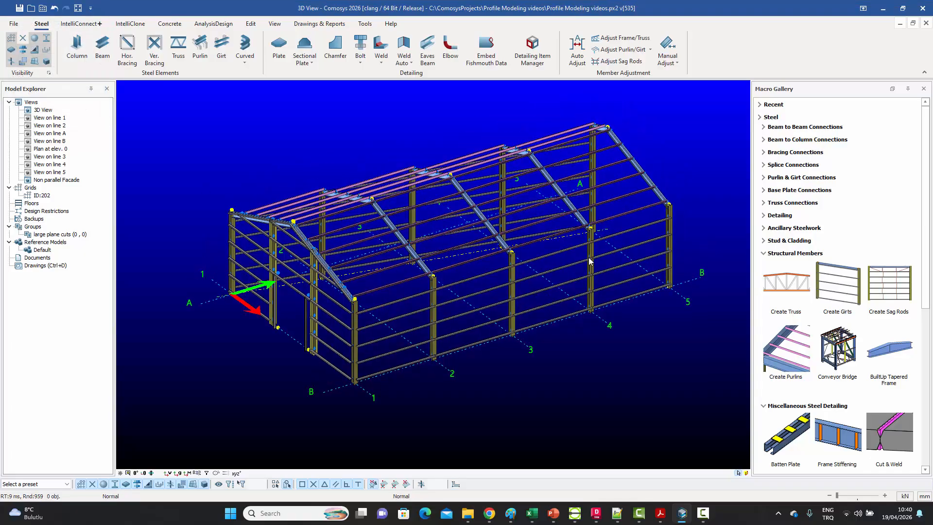
shift+middle_drag(584, 263, 596, 259)
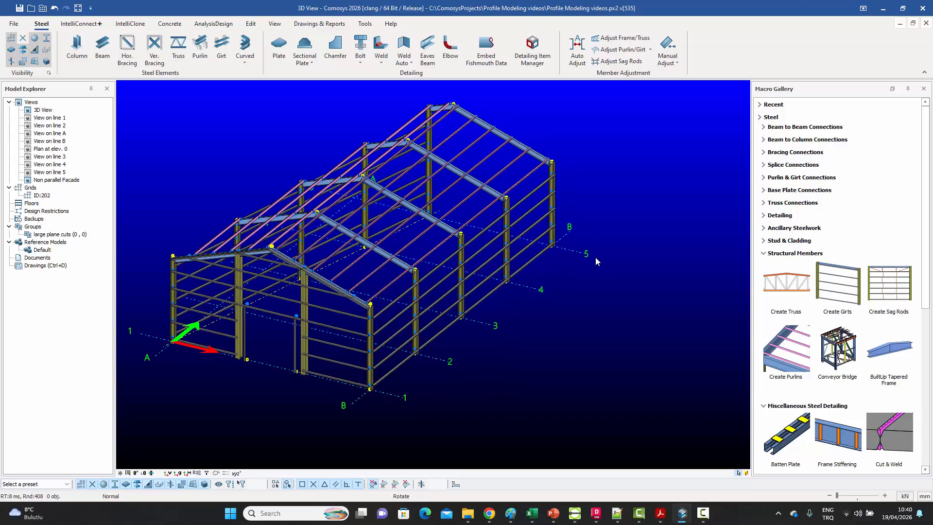
shift+middle_drag(469, 299, 486, 313)
scroll(479, 306, up, 3)
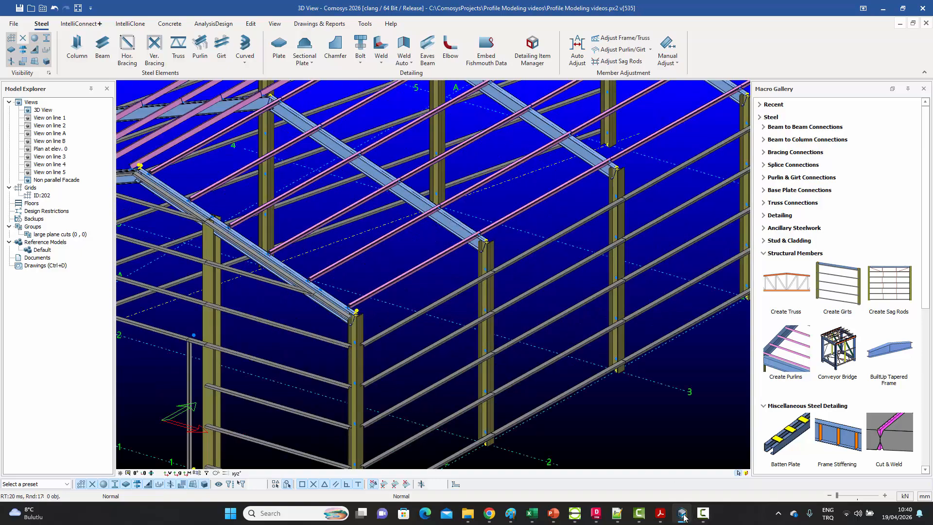
click(661, 514)
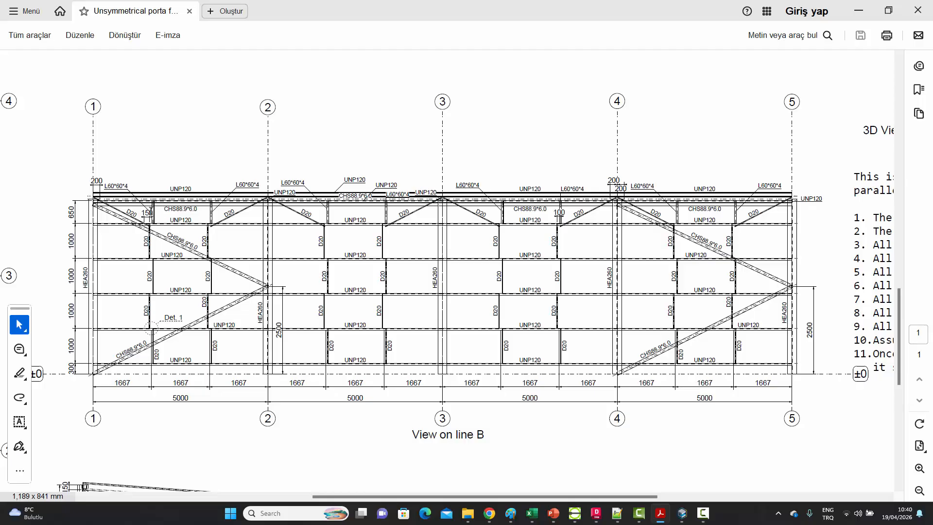
ctrl+scroll(173, 196, up, 5)
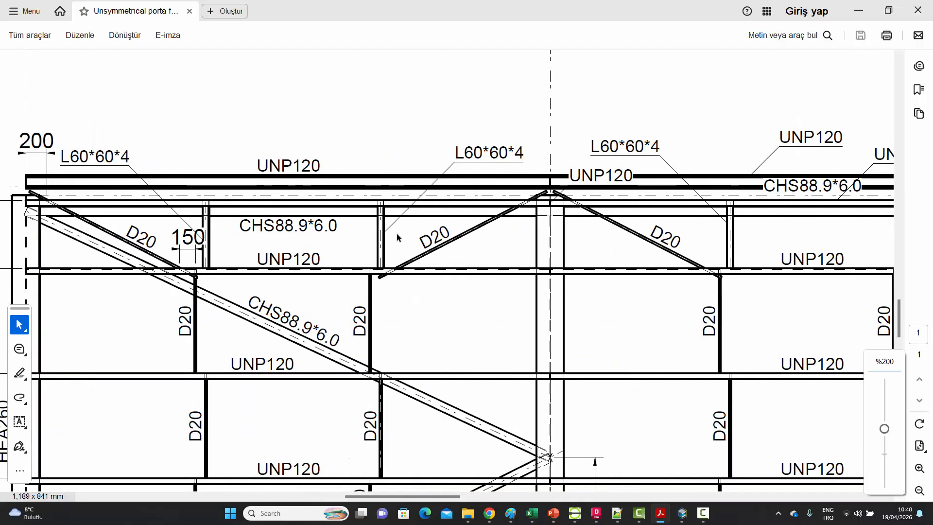
ctrl+scroll(397, 237, down, 3)
ctrl+scroll(182, 227, up, 2)
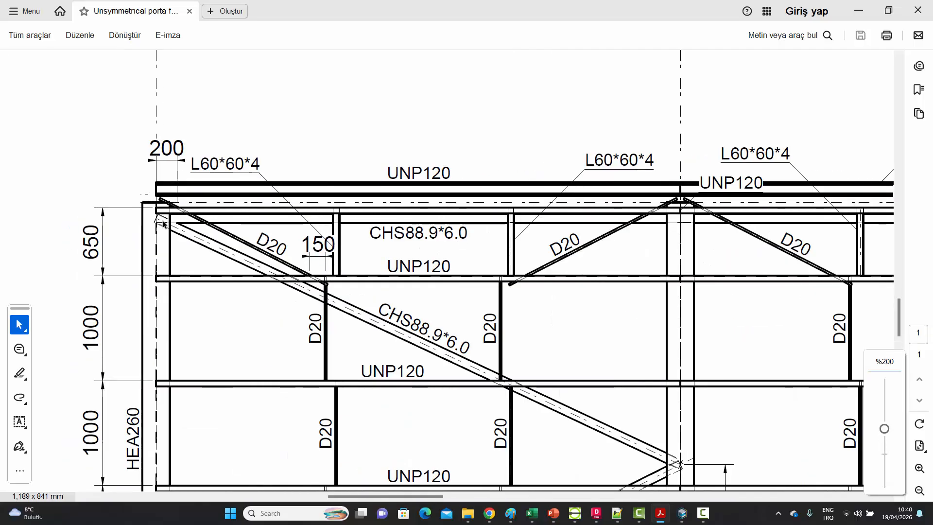
ctrl+scroll(194, 226, down, 6)
ctrl+scroll(209, 221, down, 1)
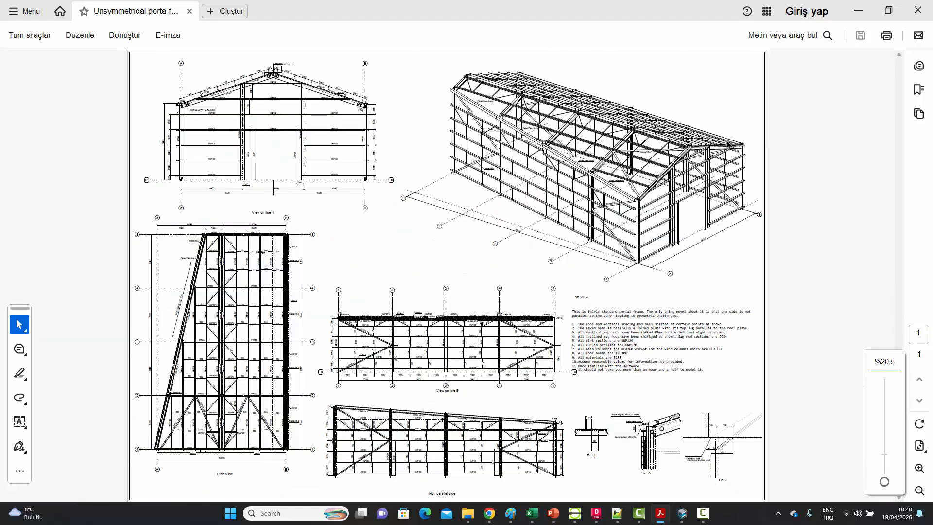
Examine the eaves corner in the drawing's 3D view and the spacing of the uppermost girt in View on line B.
ctrl+scroll(749, 132, up, 2)
ctrl+scroll(567, 147, up, 2)
ctrl+scroll(477, 154, up, 1)
ctrl+scroll(477, 154, down, 3)
ctrl+scroll(774, 138, up, 3)
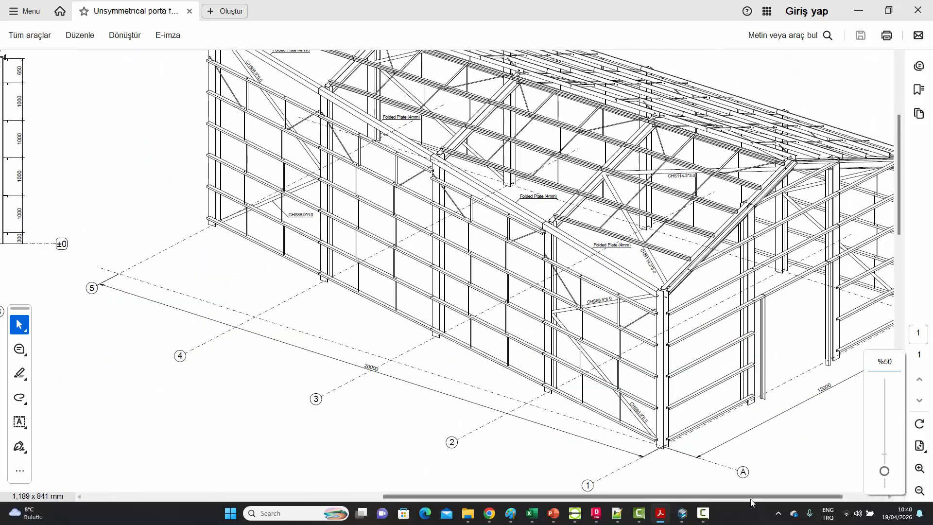
drag(760, 497, 803, 497)
ctrl+scroll(849, 159, up, 1)
ctrl+scroll(848, 158, up, 6)
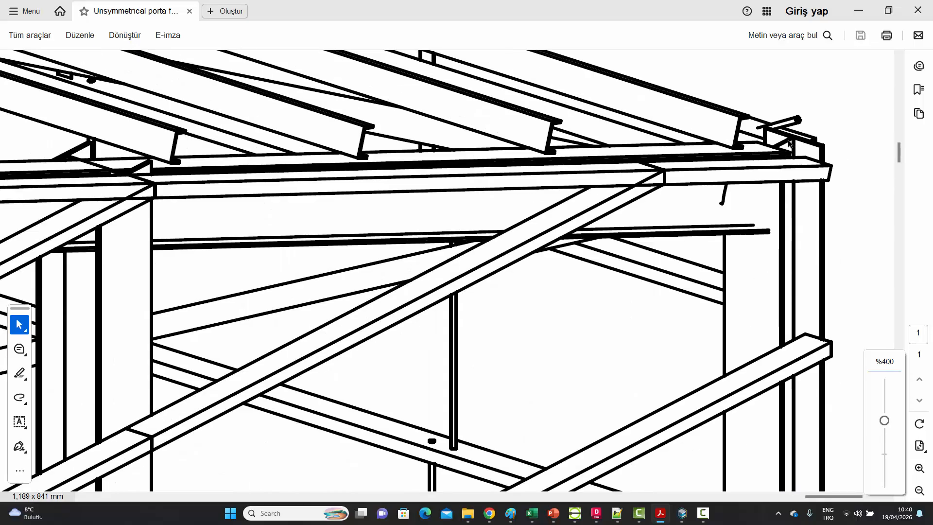
ctrl+scroll(817, 139, down, 8)
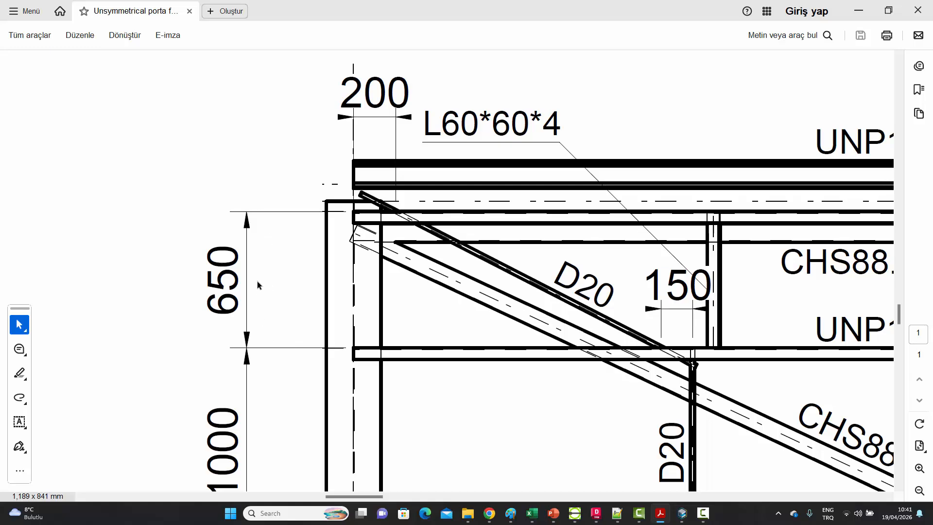
Switch back to Comosys and copy the four top girts on axis B linearly 650 mm upward in Z, with a count of 1.
click(682, 513)
scroll(441, 306, down, 3)
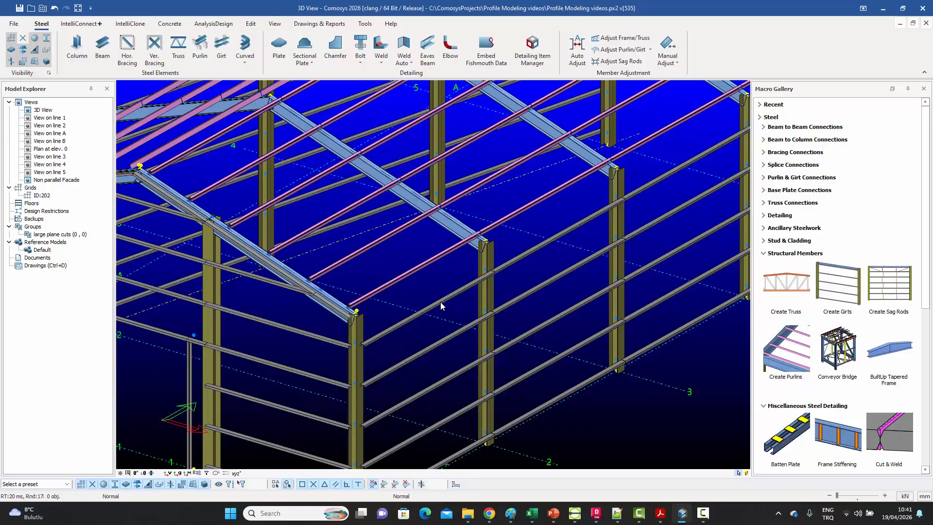
click(428, 325)
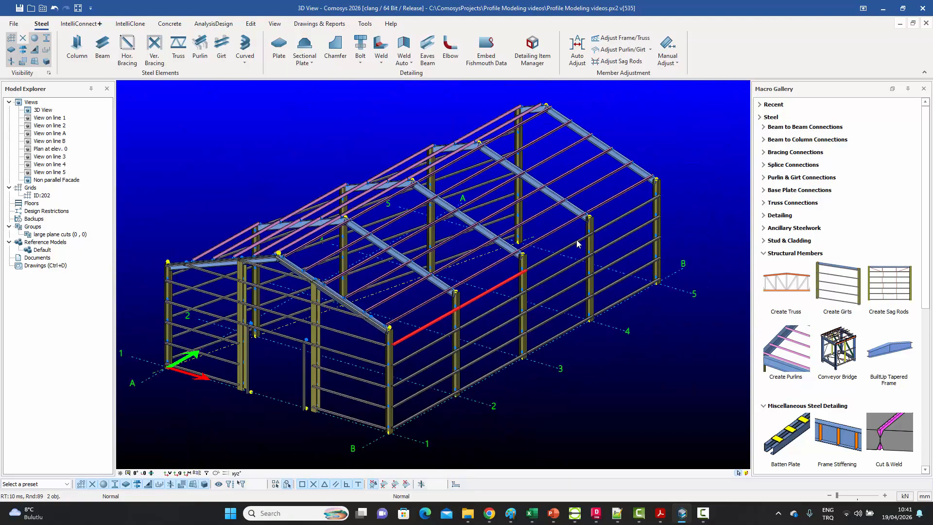
right_click(617, 220)
mouse_move(671, 340)
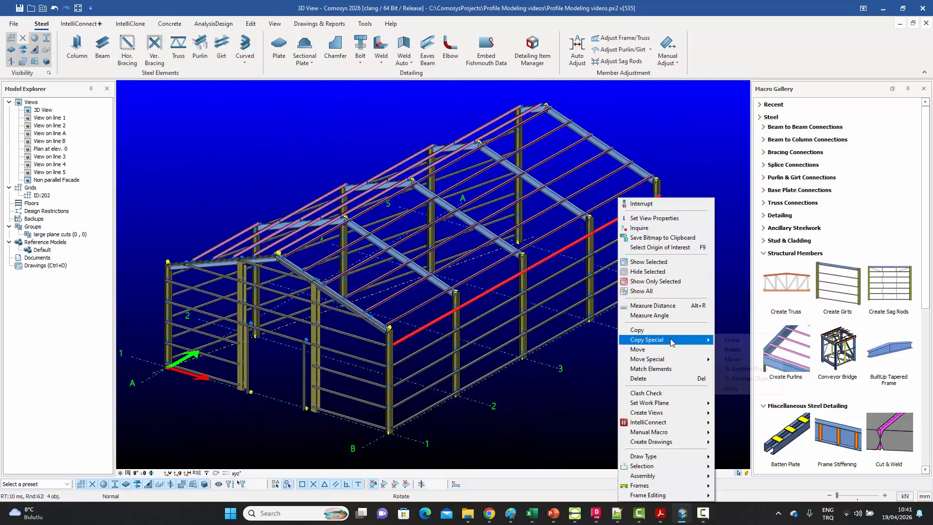
click(733, 340)
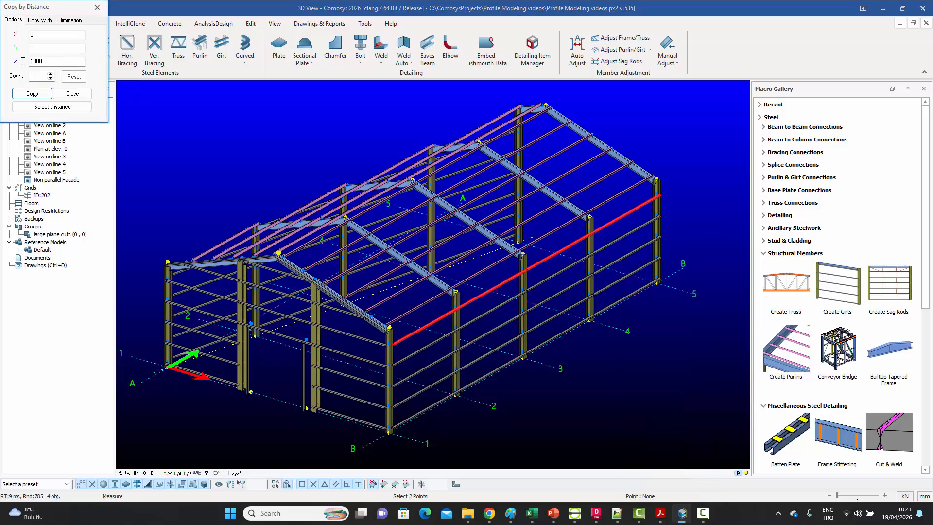
text(650)
click(32, 93)
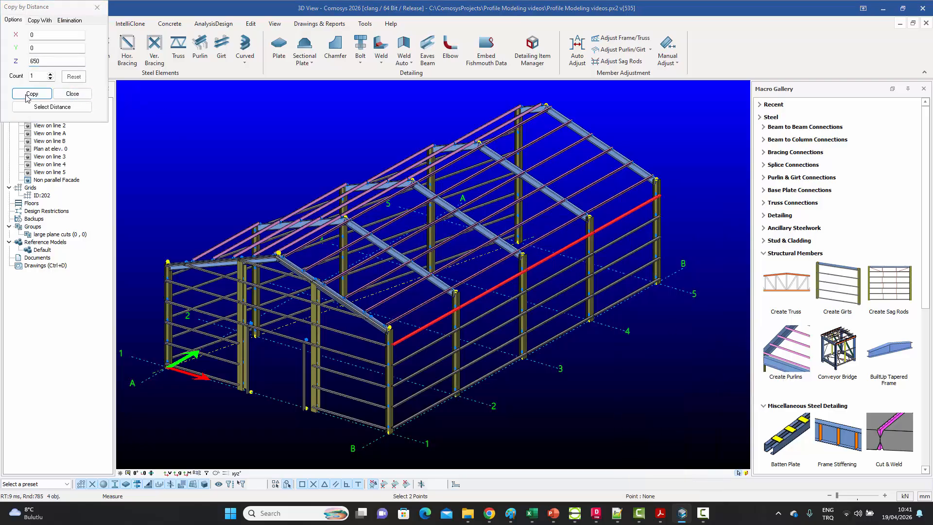
click(72, 94)
scroll(408, 356, up, 5)
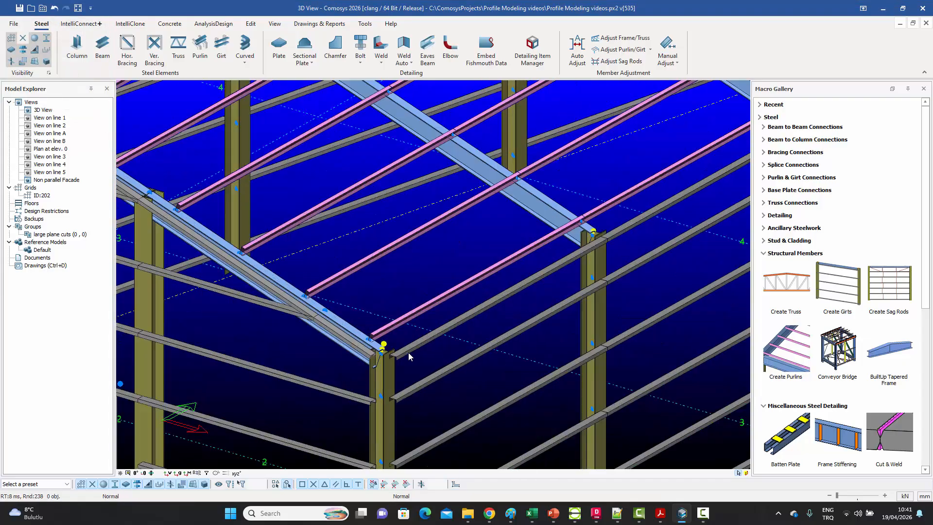
scroll(408, 356, down, 6)
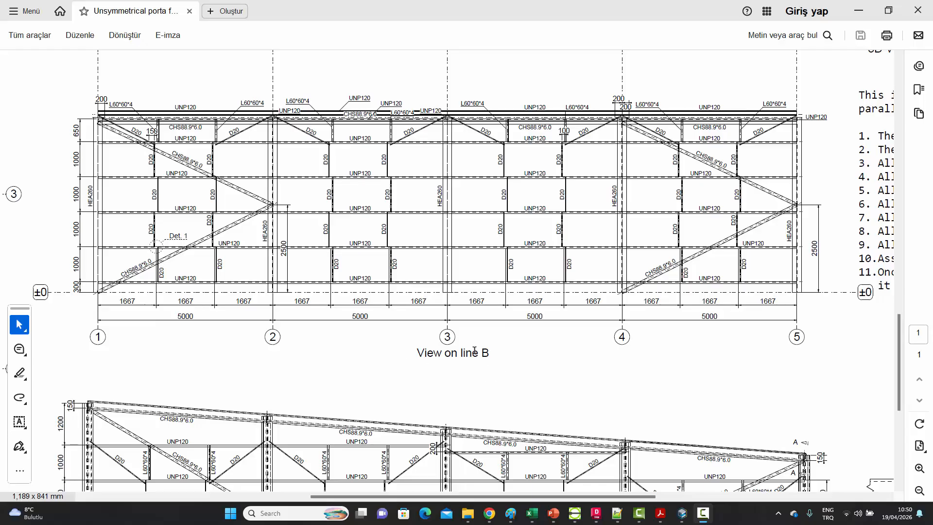
Examine the sag rod layout between the girts in the PDF drawing's View on line B.
scroll(474, 350, down, 4)
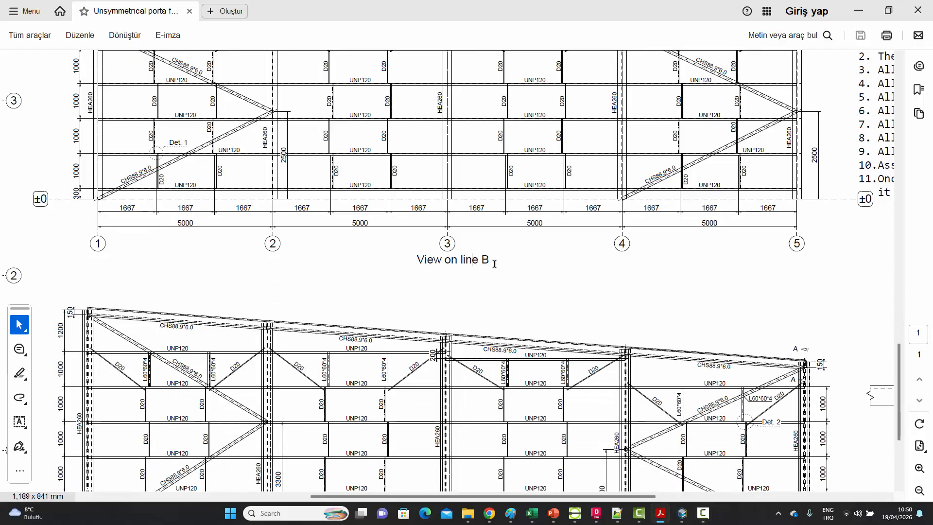
ctrl+scroll(489, 264, down, 7)
ctrl+scroll(489, 264, up, 3)
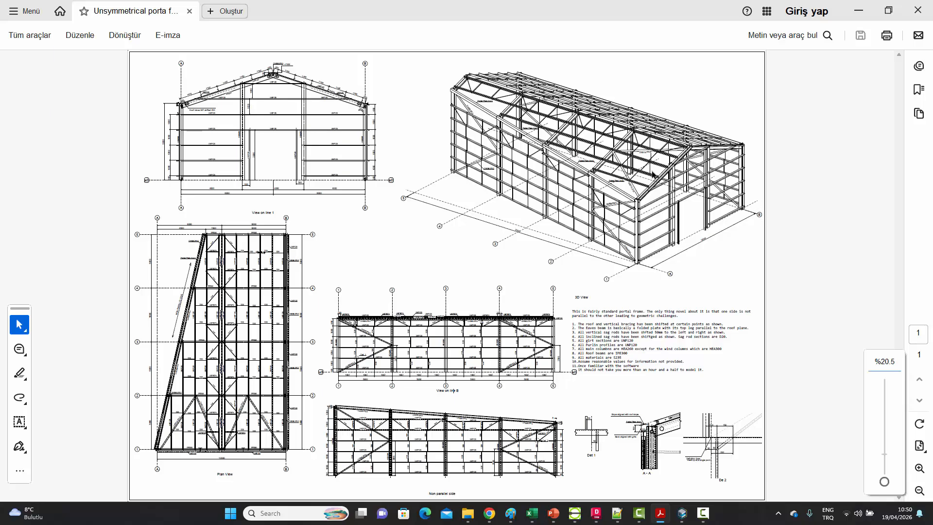
ctrl+scroll(450, 382, up, 4)
ctrl+scroll(162, 322, up, 1)
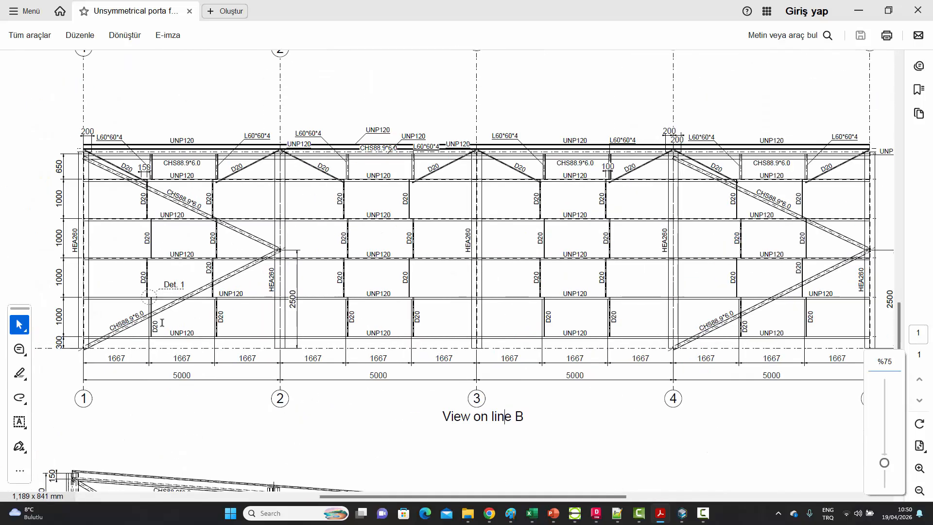
ctrl+scroll(156, 299, up, 1)
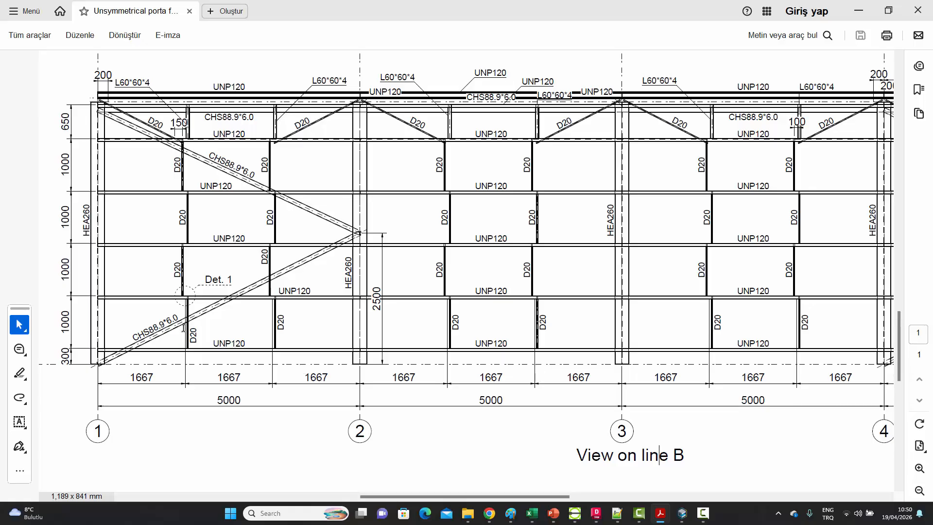
Examine the staggered sag rods at the Det. 1 mark on line B and their offsets in the Det 1 detail.
ctrl+scroll(181, 333, up, 2)
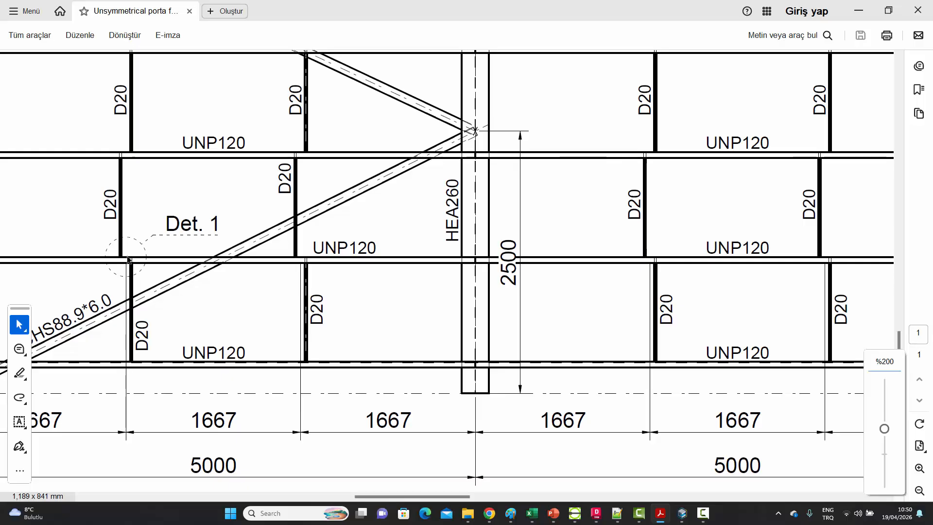
ctrl+scroll(126, 261, up, 4)
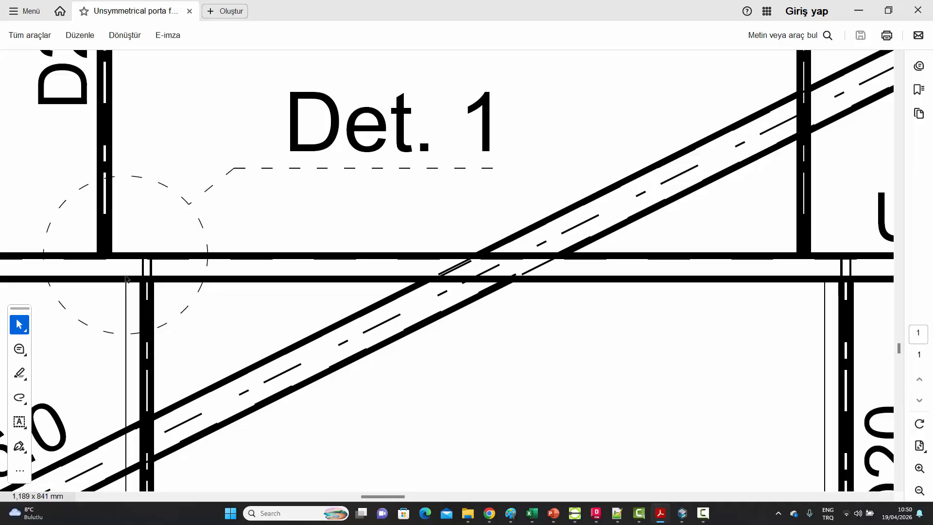
ctrl+scroll(136, 272, down, 2)
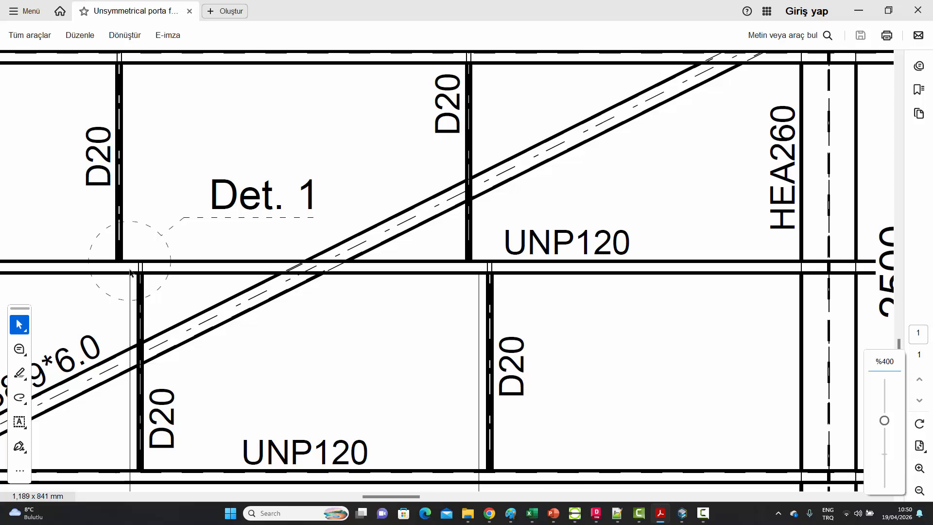
ctrl+scroll(135, 275, down, 4)
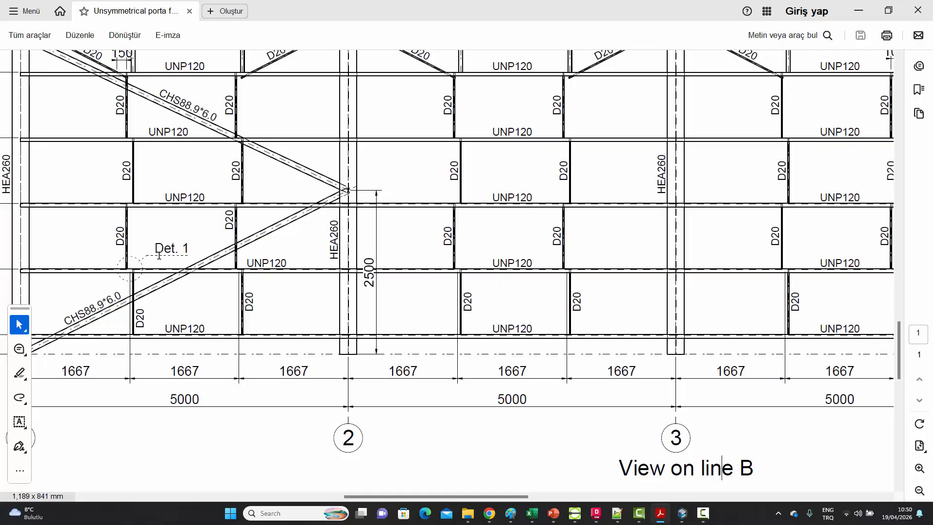
ctrl+scroll(171, 253, down, 6)
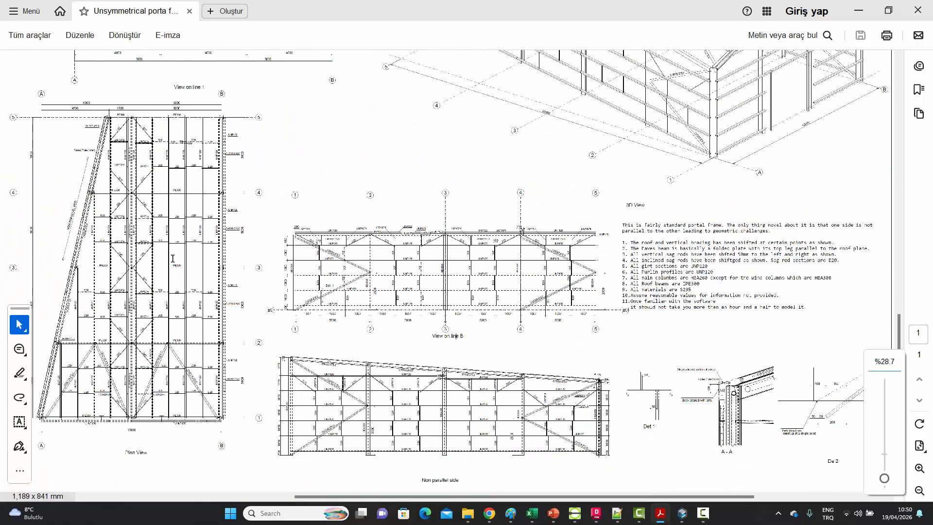
ctrl+scroll(659, 439, up, 6)
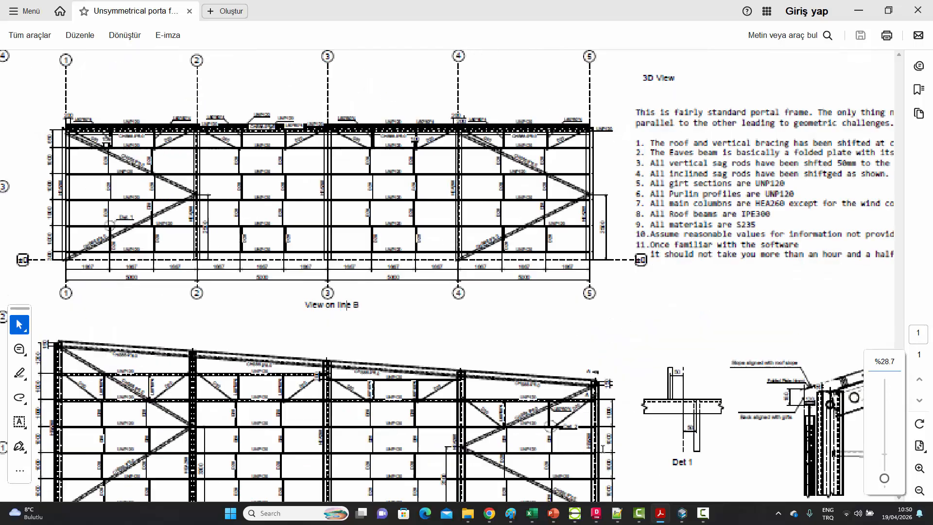
ctrl+scroll(773, 436, up, 1)
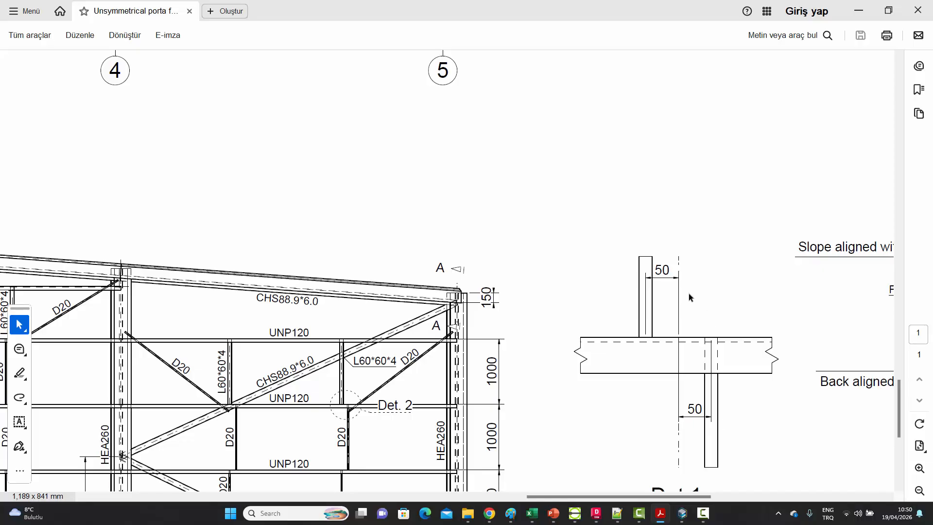
Examine the top row of D20 sag rods and L60*60*4 struts and their offsets in the drawing's View on line B.
ctrl+scroll(570, 319, down, 5)
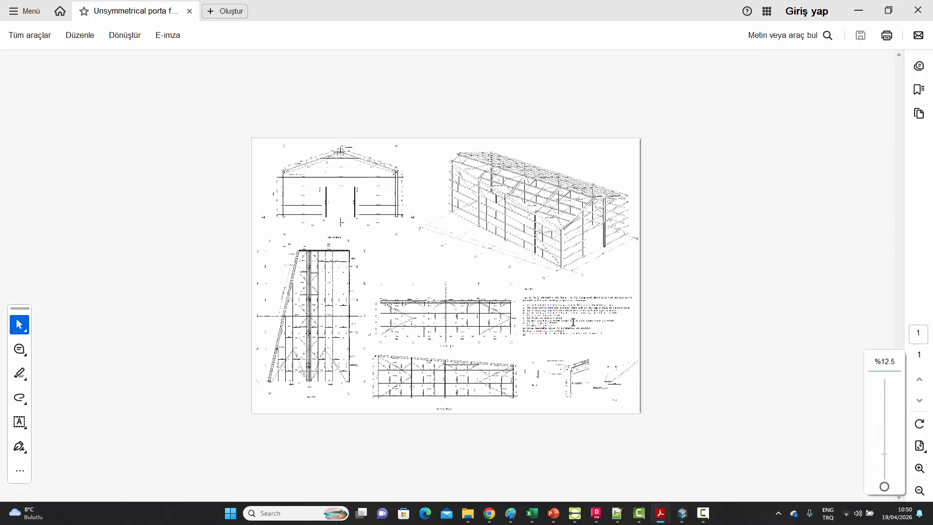
ctrl+scroll(414, 332, up, 3)
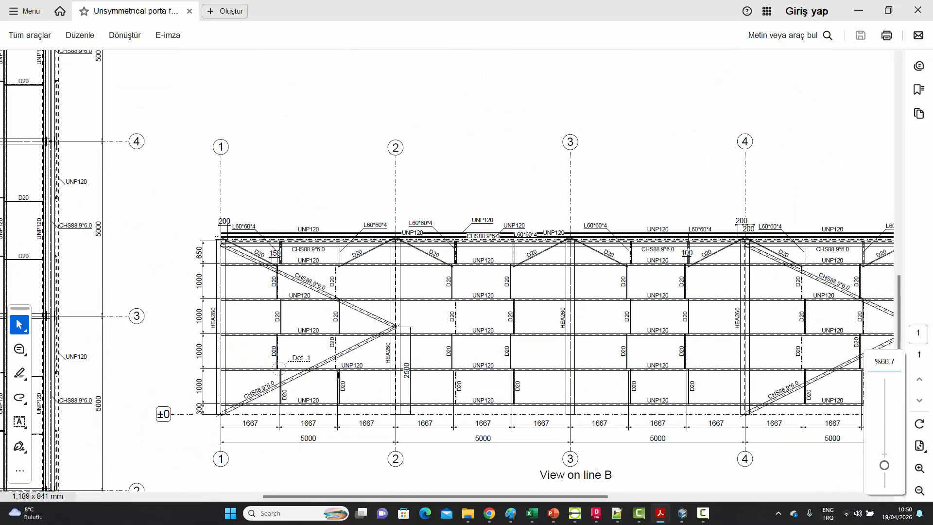
ctrl+scroll(316, 381, up, 1)
scroll(311, 382, down, 1)
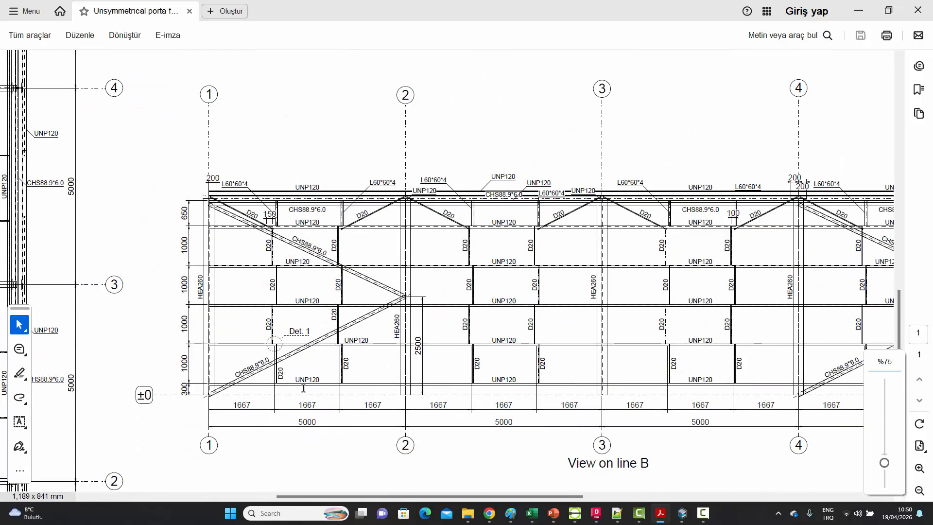
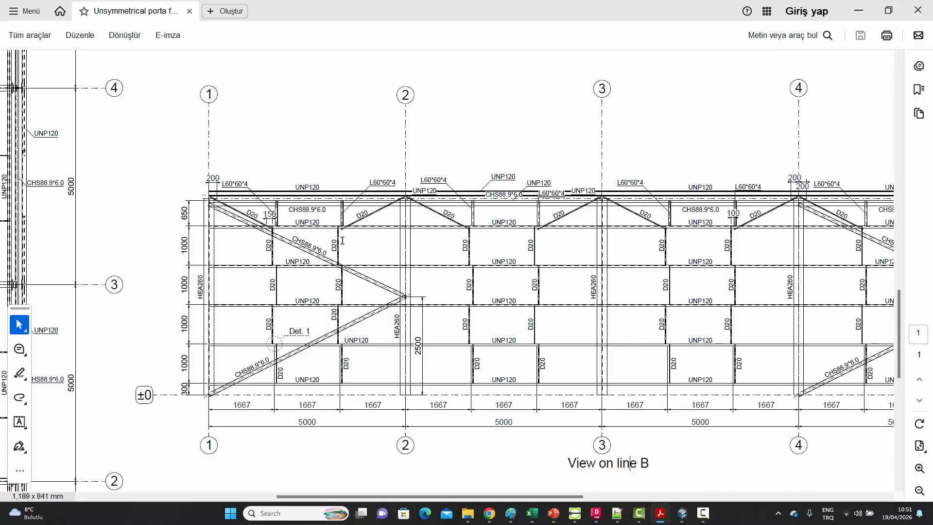
ctrl+scroll(344, 229, up, 4)
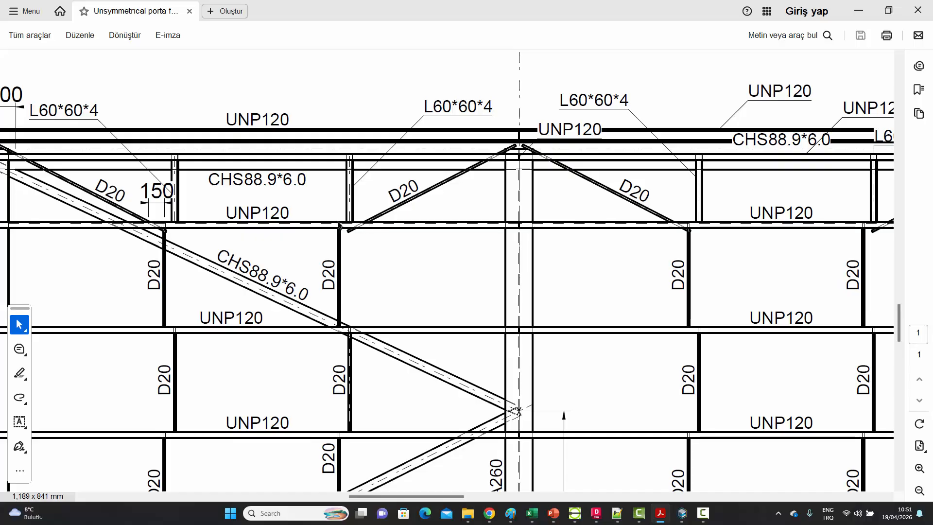
ctrl+scroll(354, 225, down, 5)
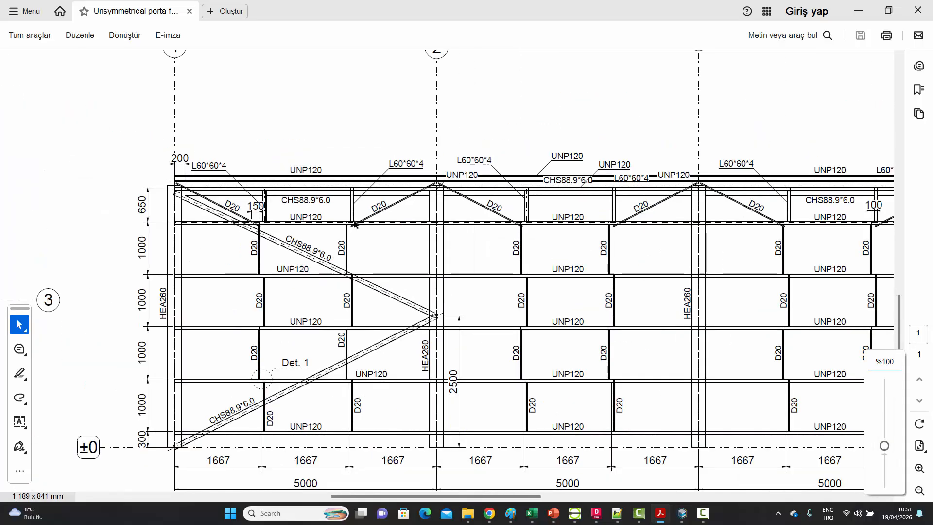
ctrl+scroll(355, 220, down, 4)
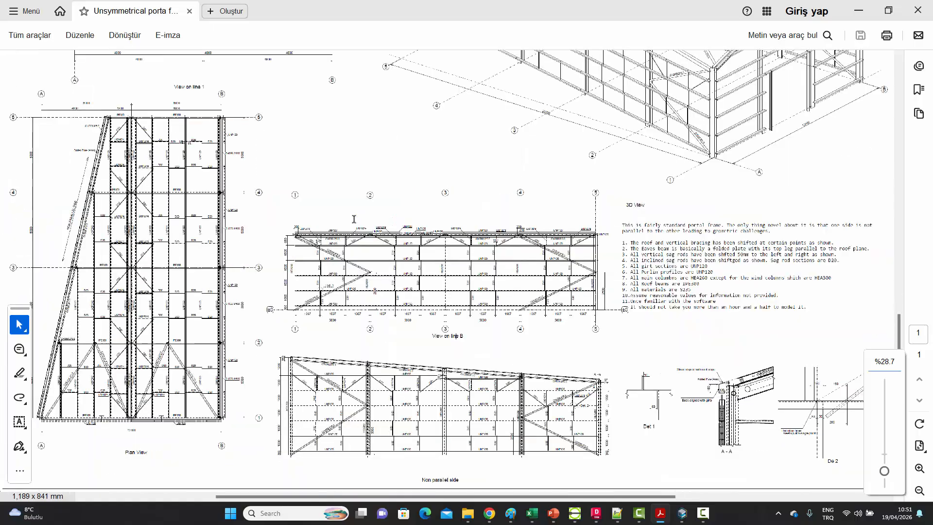
Examine the Det. 2 mark on the non-parallel side and the strut and inclined sag rod offsets in its detail.
ctrl+scroll(585, 430, up, 8)
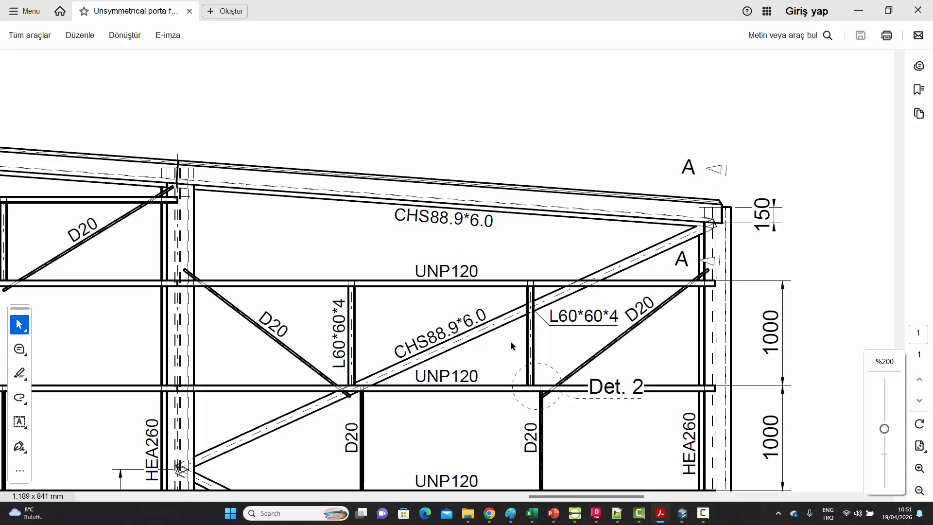
ctrl+scroll(512, 343, down, 8)
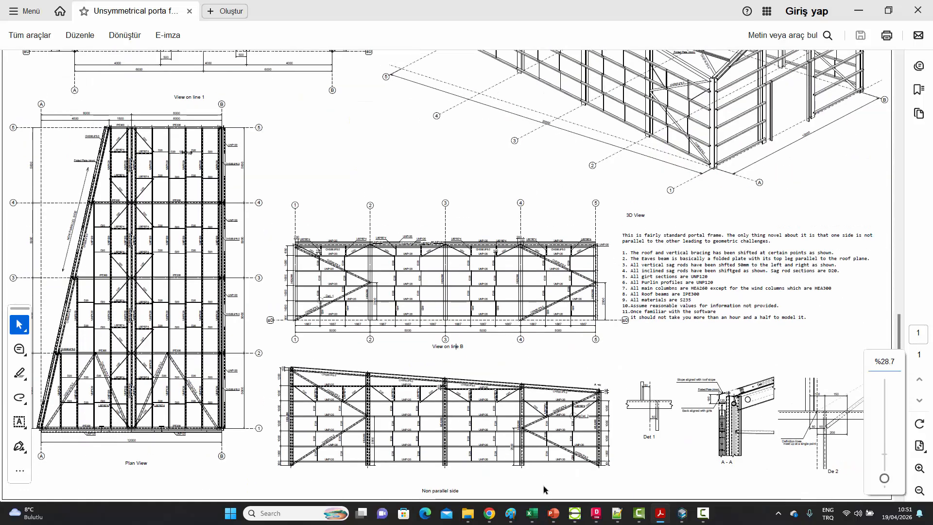
ctrl+scroll(847, 452, up, 3)
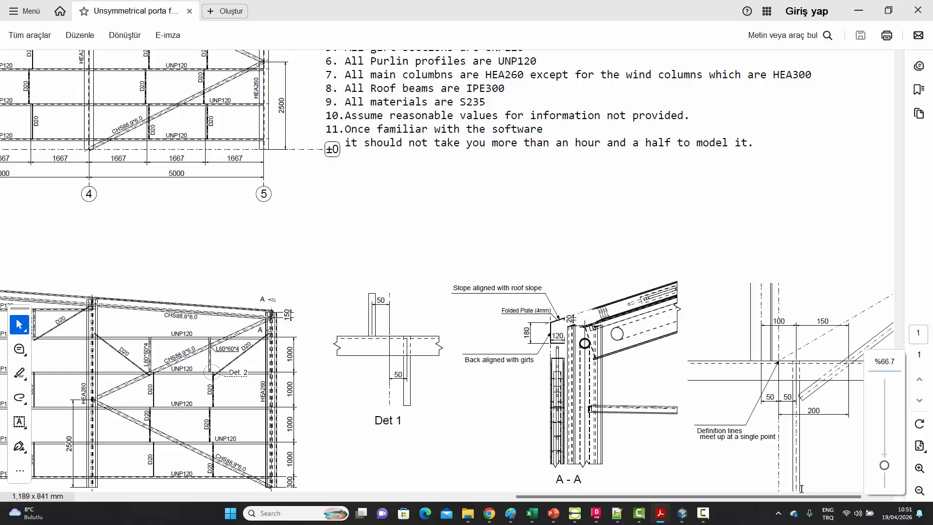
scroll(821, 498, right, 2)
ctrl+scroll(796, 441, up, 1)
ctrl+scroll(795, 435, up, 1)
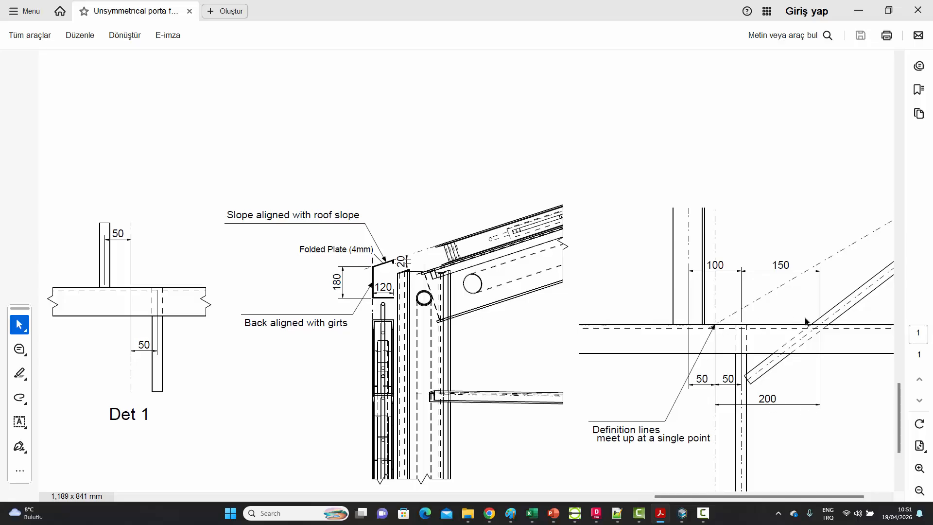
ctrl+scroll(690, 306, down, 6)
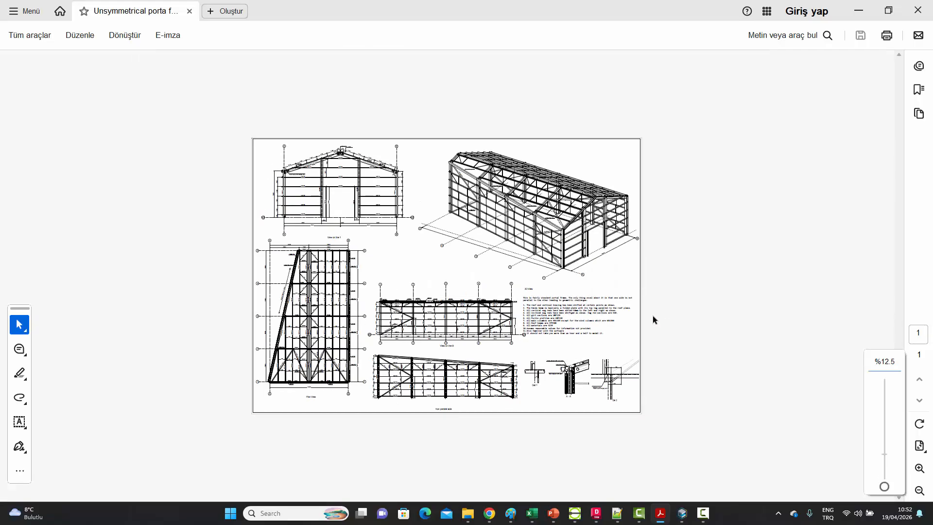
ctrl+scroll(454, 321, up, 3)
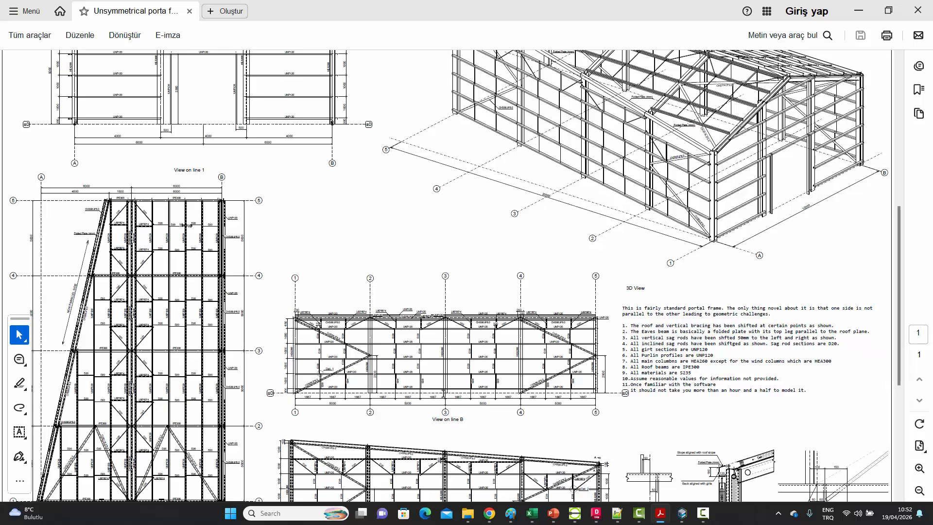
Switch to Comosys and maximize the 3D View.
click(682, 513)
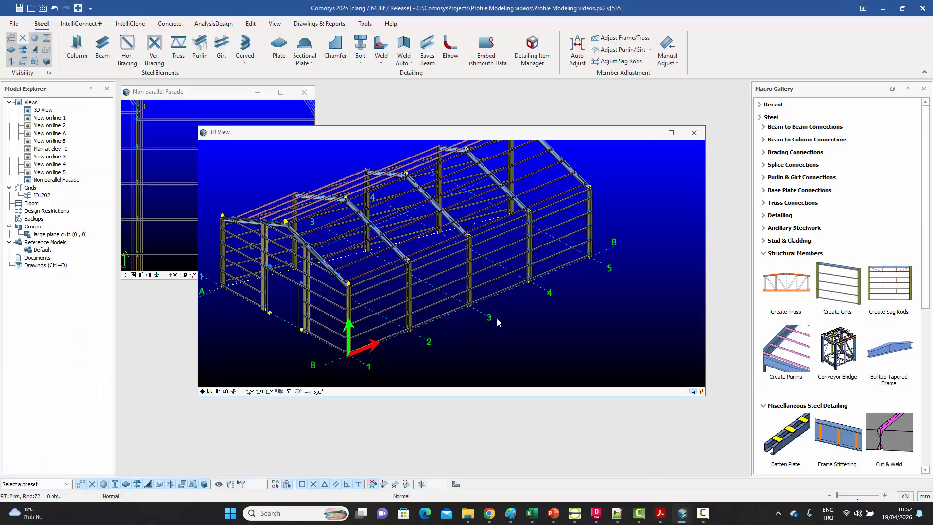
click(672, 132)
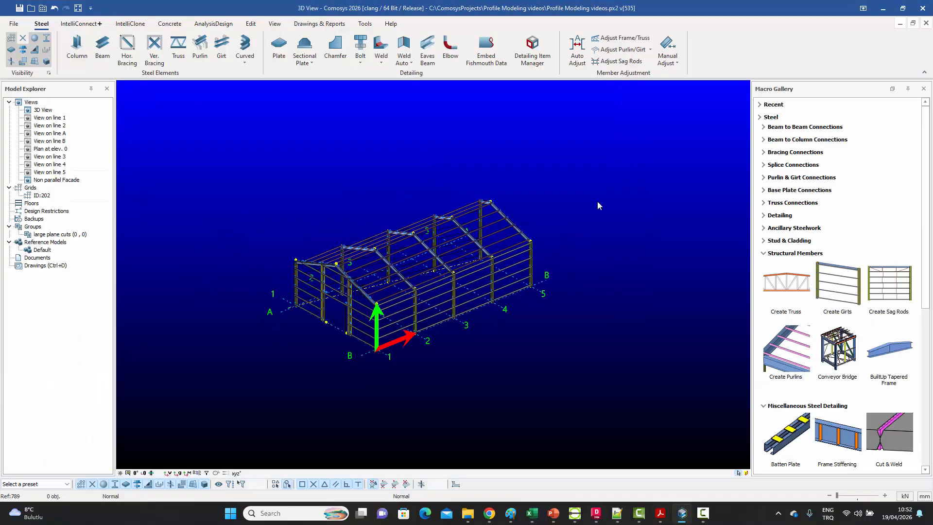
scroll(579, 318, up, 2)
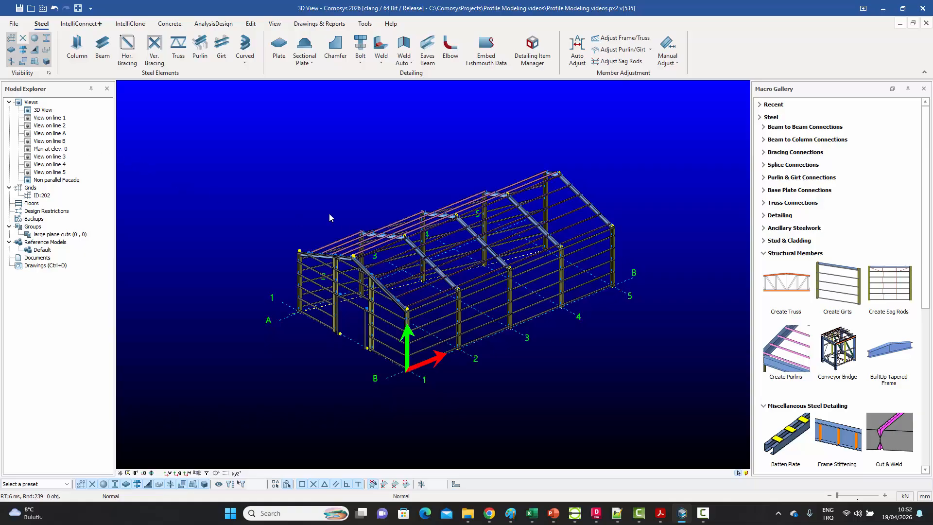
Open View on line B from the model's saved views, framed on the first girt bays.
click(50, 141)
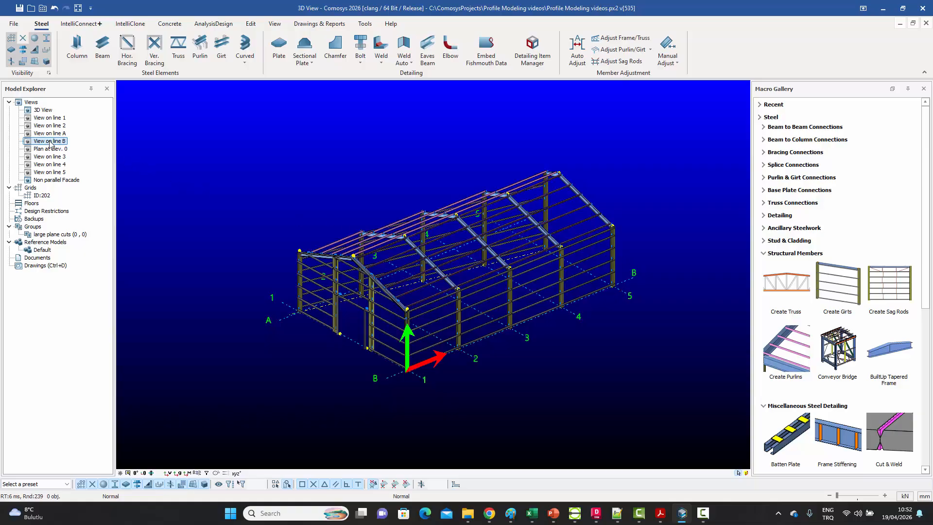
right_click(621, 291)
mouse_move(641, 285)
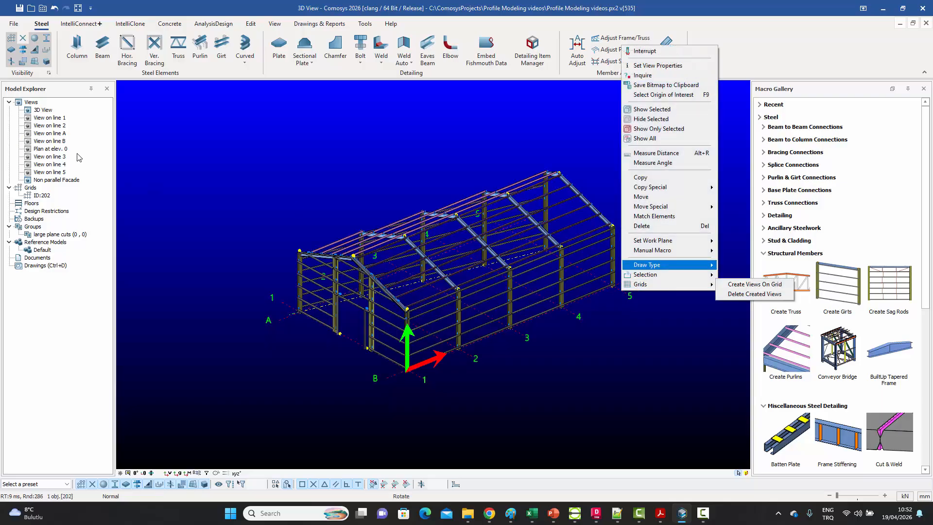
click(144, 160)
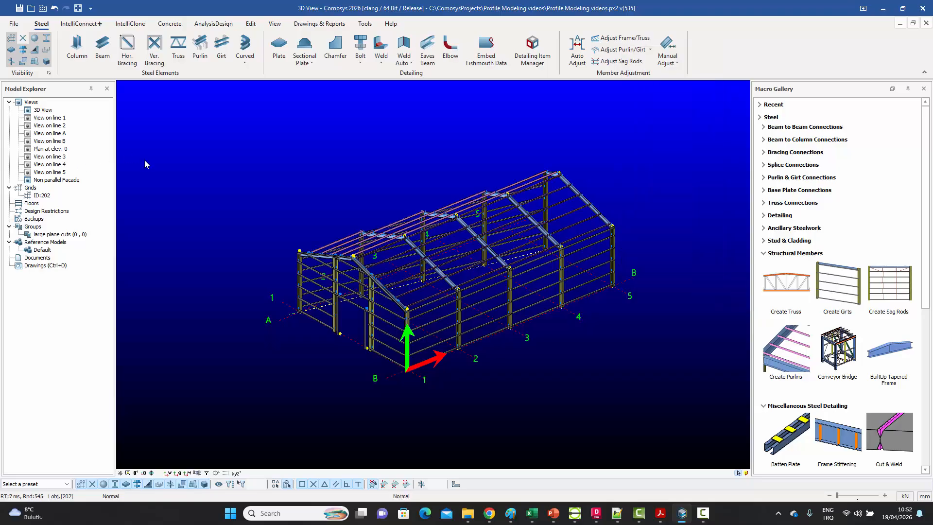
double_click(44, 142)
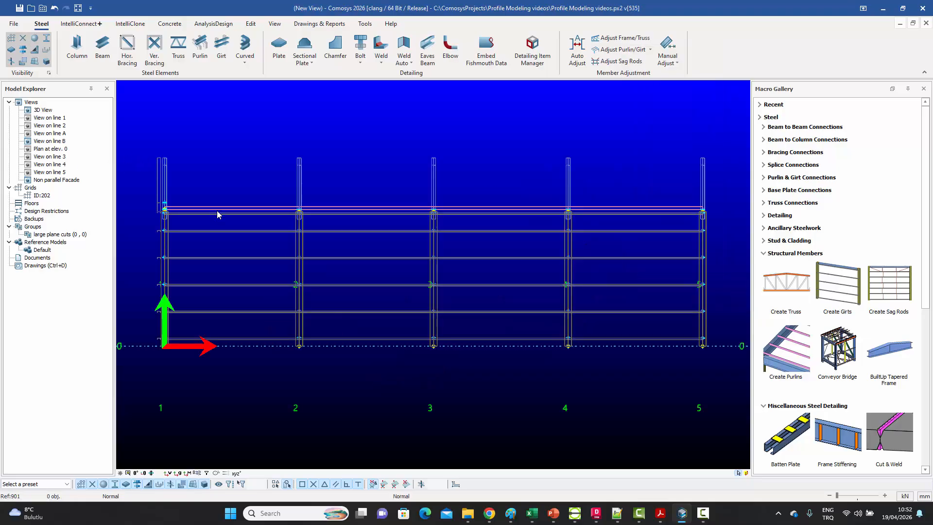
middle_drag(341, 288, 320, 307)
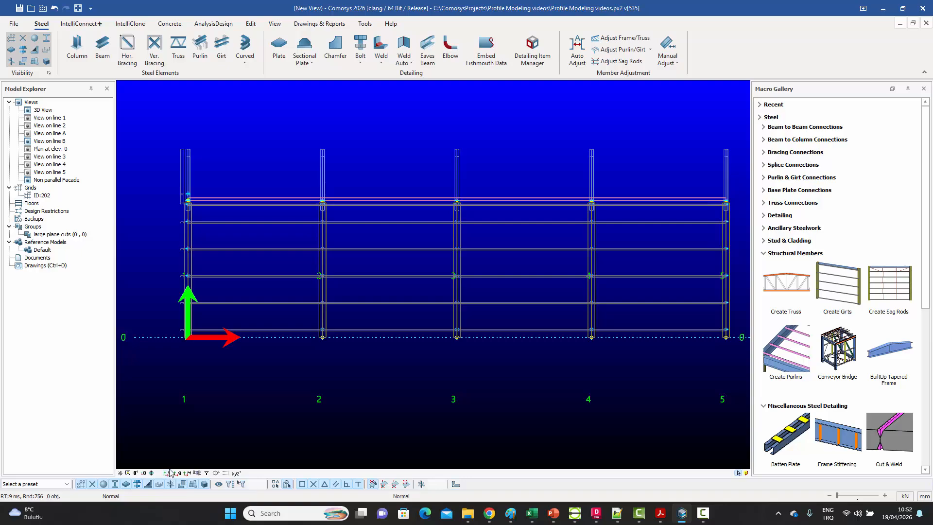
middle_drag(238, 340, 270, 356)
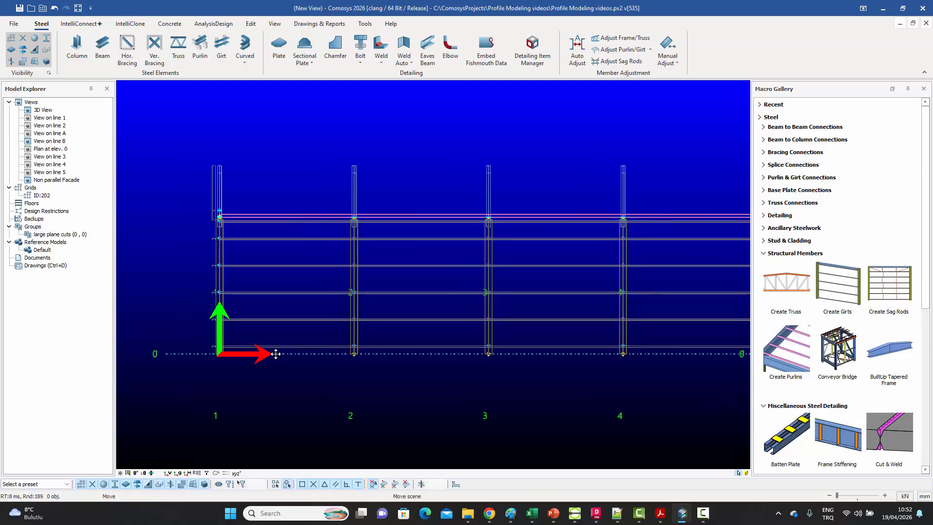
scroll(247, 225, up, 3)
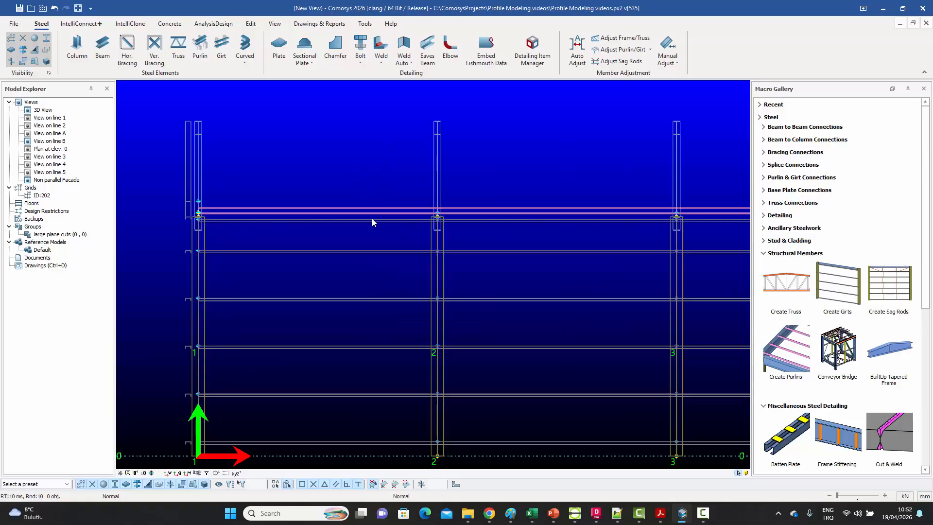
Create dividing points at the thirds of the uppermost girt between grid lines 1 and 2, using the girt's end nodes.
click(252, 24)
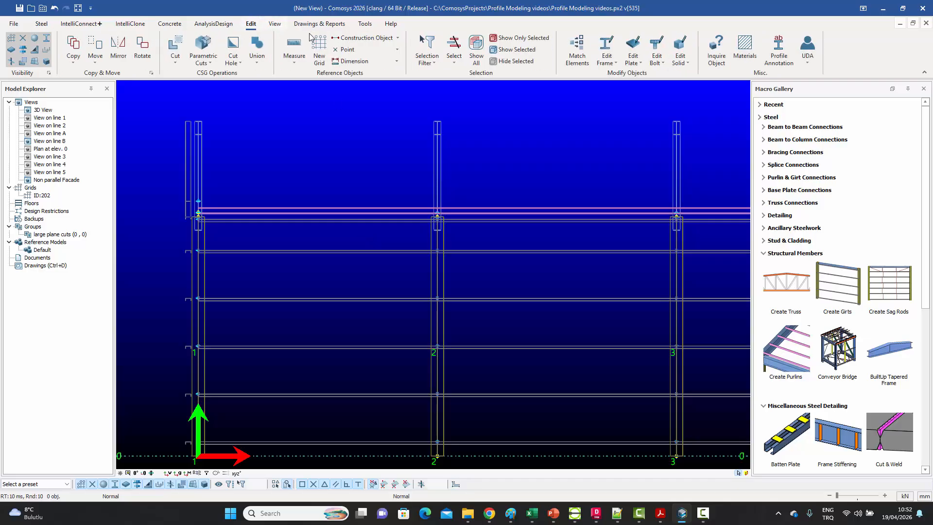
click(350, 50)
click(356, 86)
scroll(357, 249, up, 3)
scroll(291, 242, up, 5)
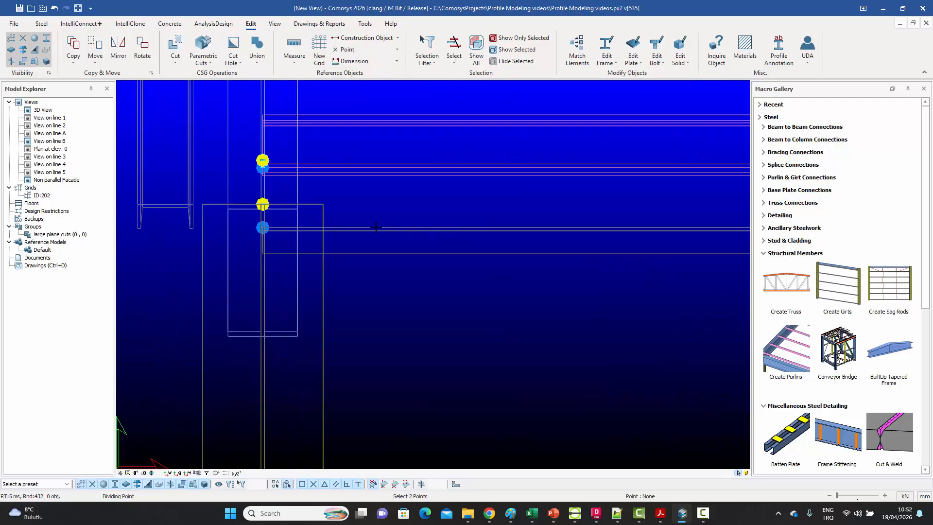
click(263, 227)
scroll(265, 226, down, 4)
scroll(281, 224, down, 3)
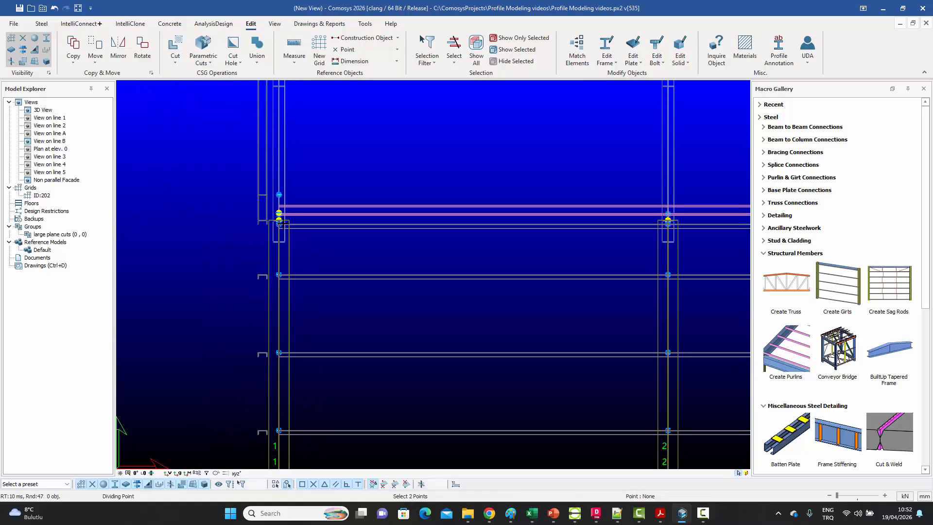
scroll(560, 224, up, 3)
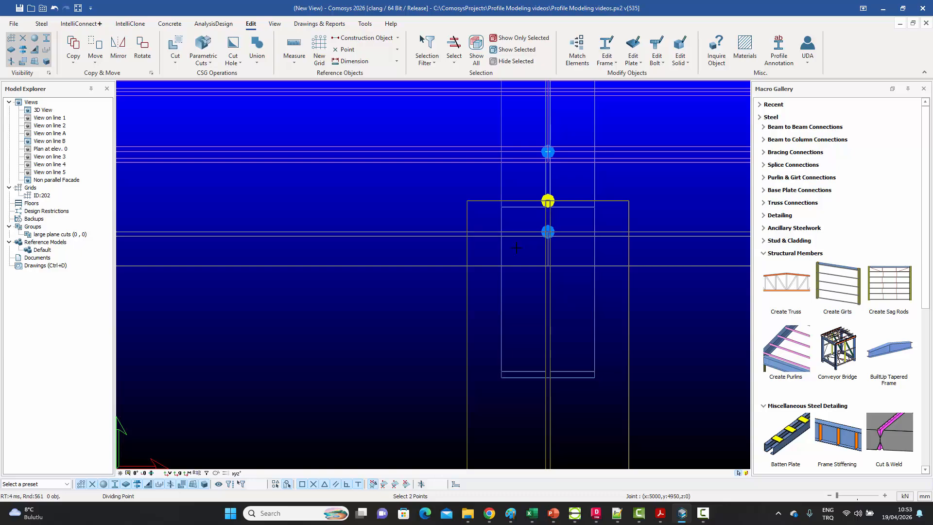
scroll(548, 232, down, 4)
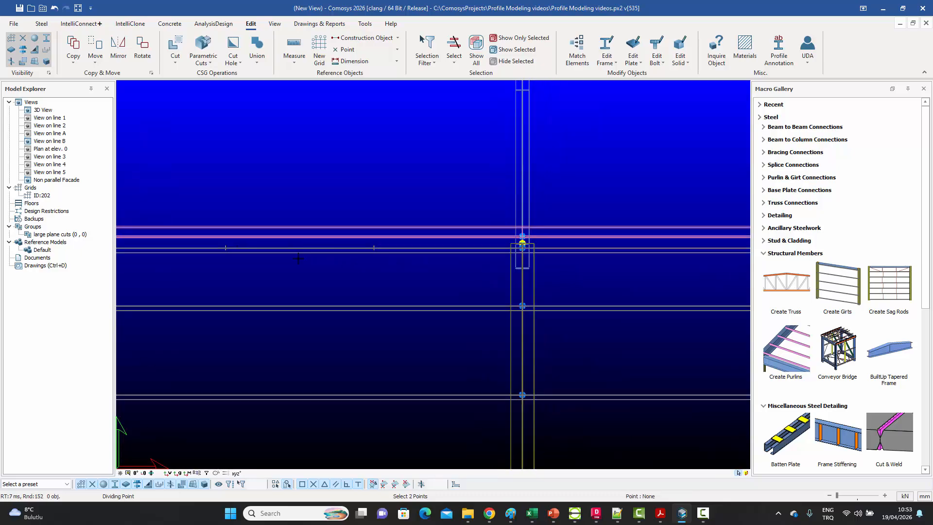
scroll(298, 259, down, 3)
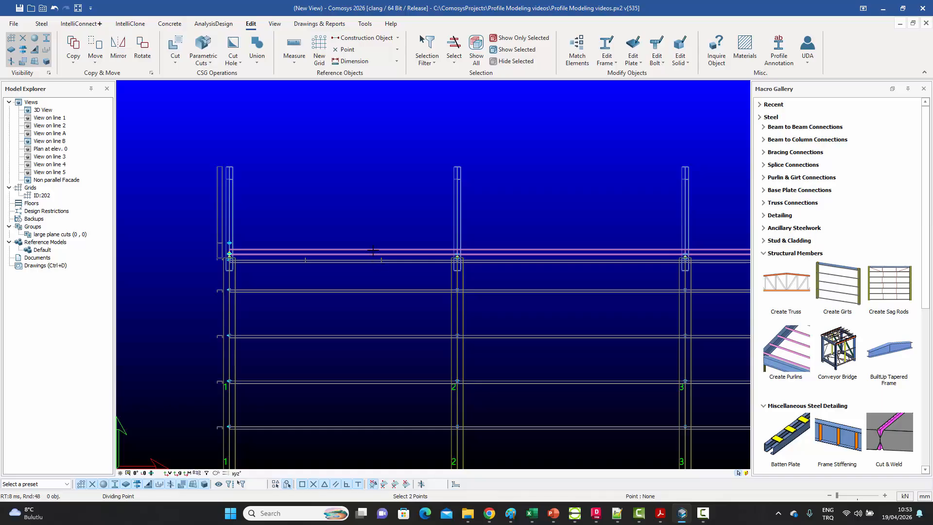
right_click(350, 189)
click(360, 192)
Measure the distance between the two dividing points on the uppermost girt.
right_click(360, 194)
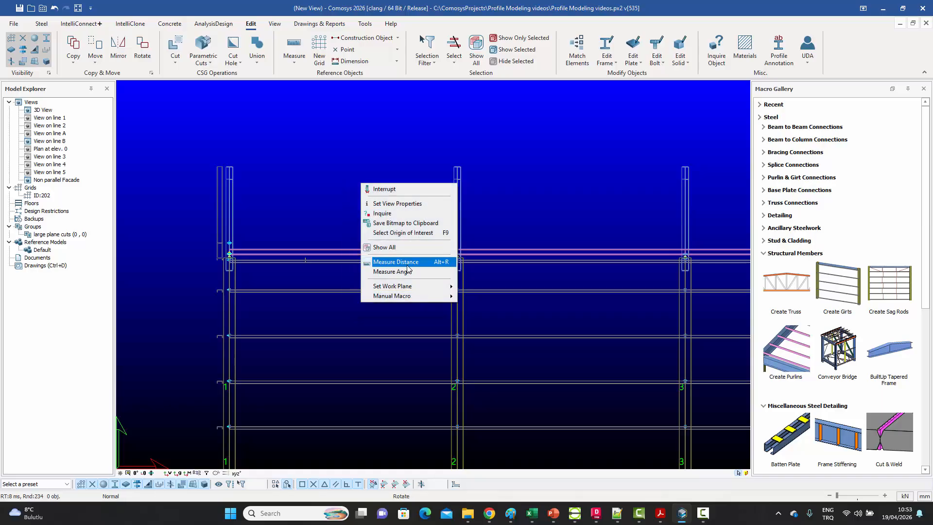
click(407, 262)
click(305, 260)
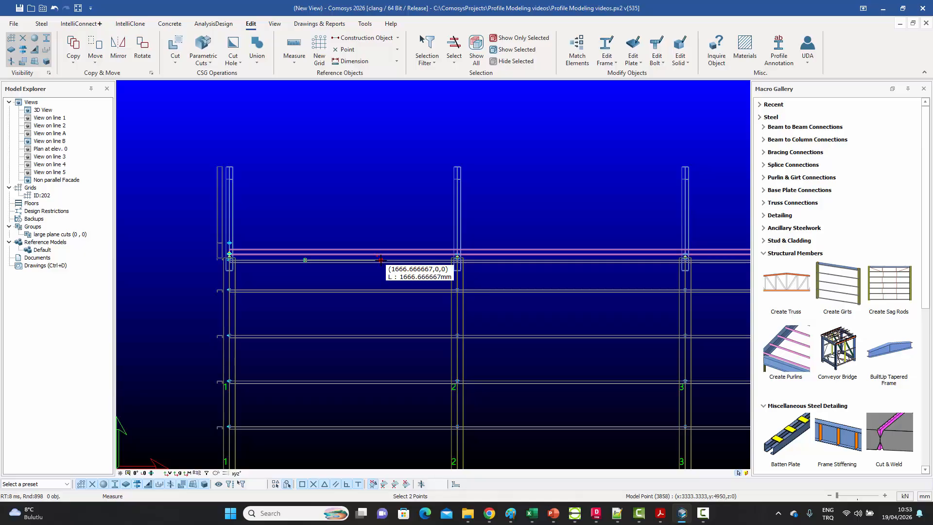
right_click(362, 206)
click(375, 228)
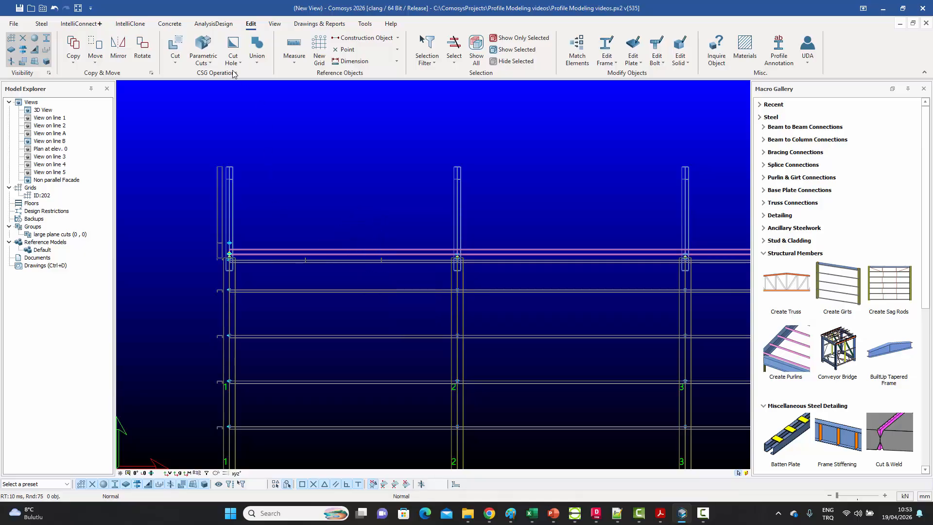
Create dividing points at the thirds of the second girt from the top between grid lines 1 and 2, using its end nodes.
click(349, 49)
click(358, 78)
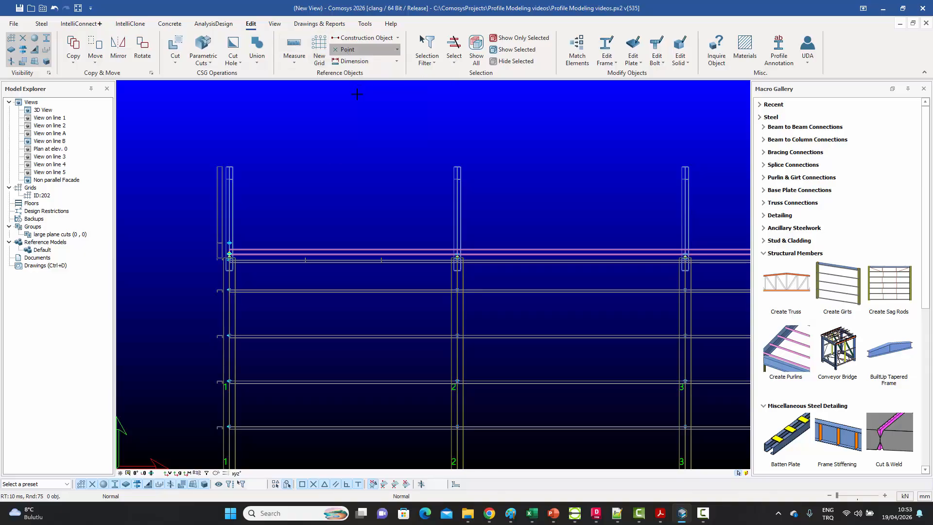
scroll(221, 209, up, 5)
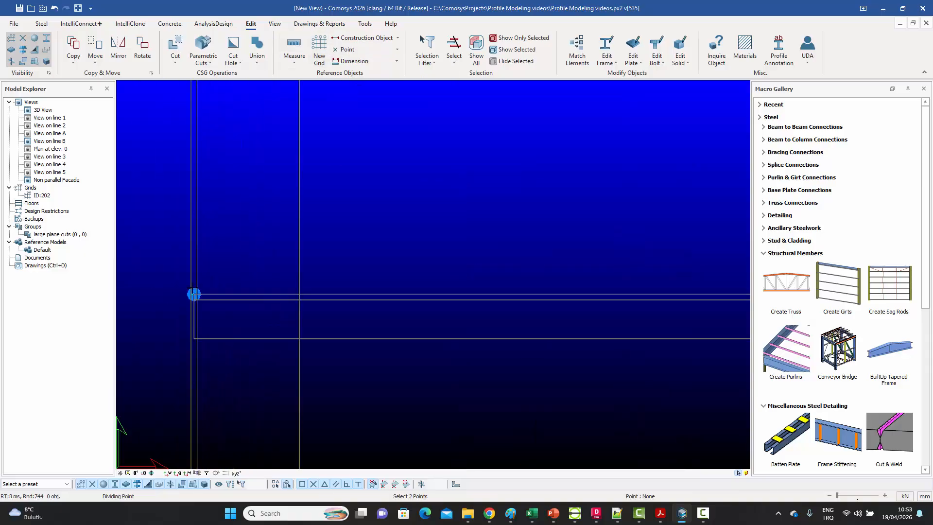
click(194, 294)
scroll(175, 275, down, 5)
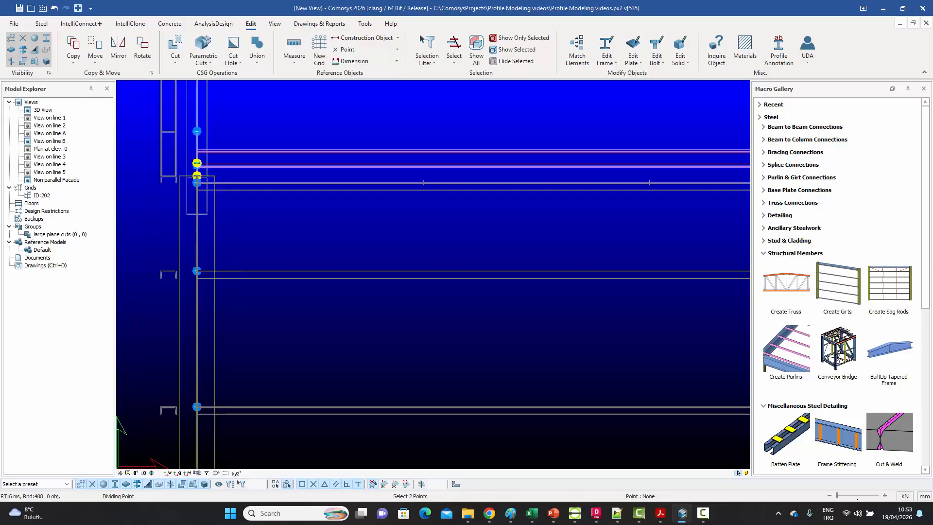
scroll(256, 263, down, 2)
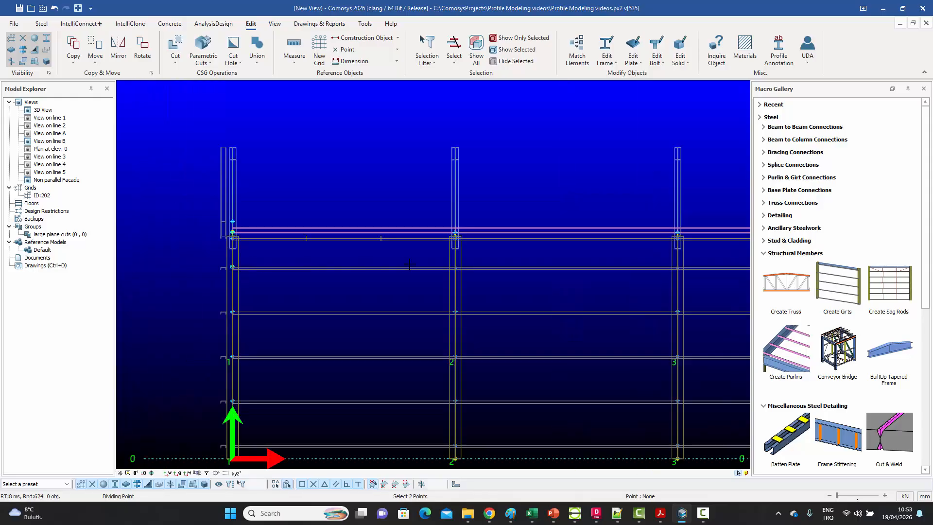
click(454, 267)
Create third-point dividing points on the remaining lower girts between grid lines 1 and 2, then end the command.
click(233, 400)
click(455, 401)
scroll(392, 355, down, 2)
scroll(320, 407, up, 4)
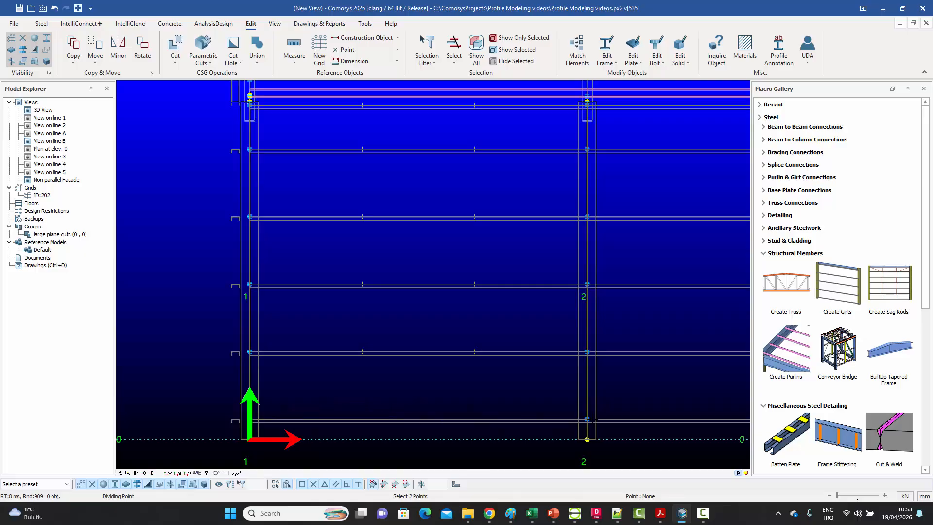
right_click(426, 288)
click(435, 293)
scroll(408, 278, down, 3)
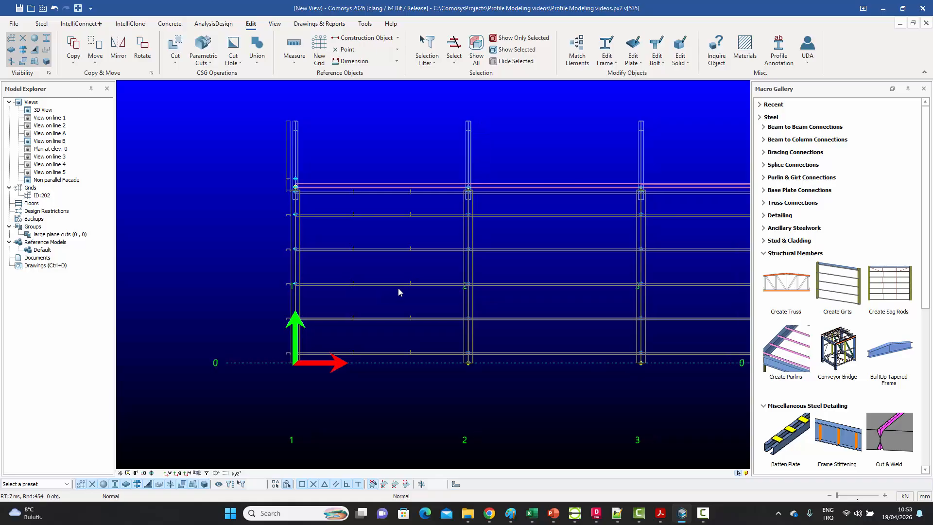
Switch to the PDF drawing and examine the sag rod arrangement between grid lines 1 and 2 in View on line B.
click(660, 514)
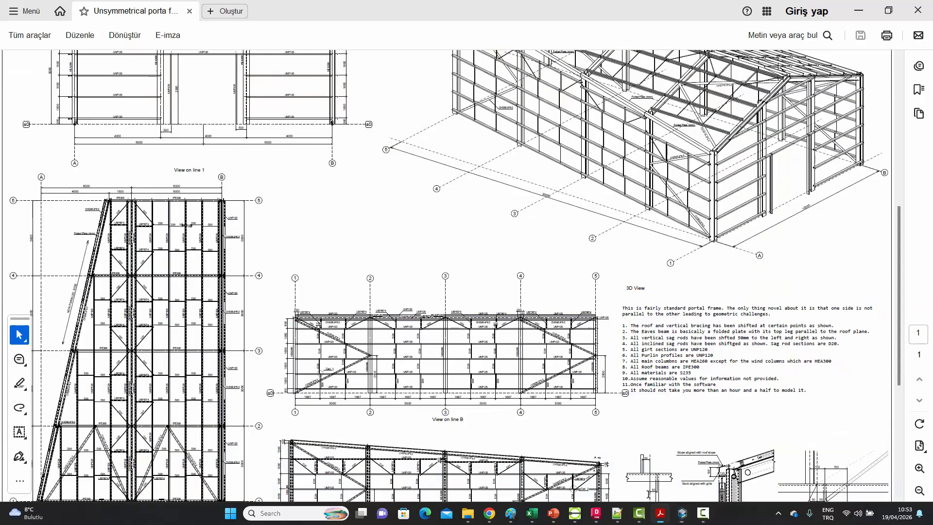
ctrl+scroll(336, 378, up, 3)
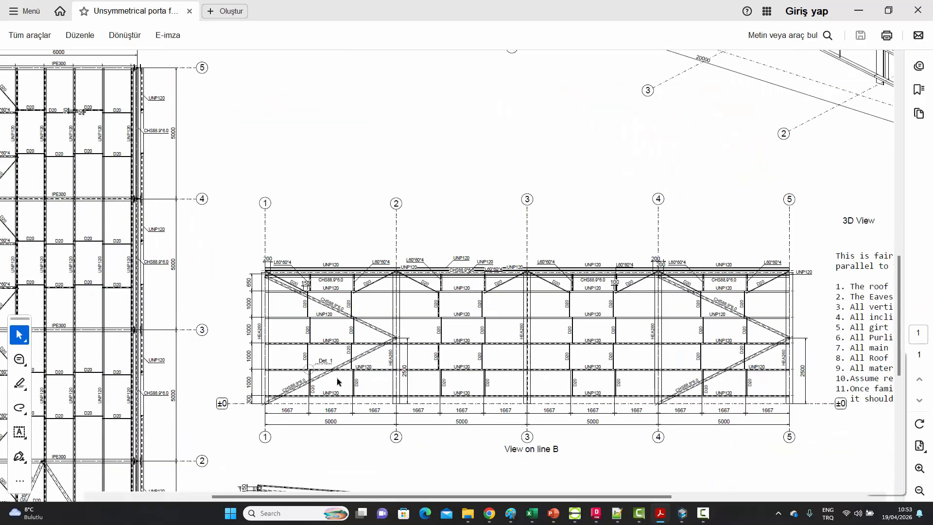
scroll(300, 403, up, 1)
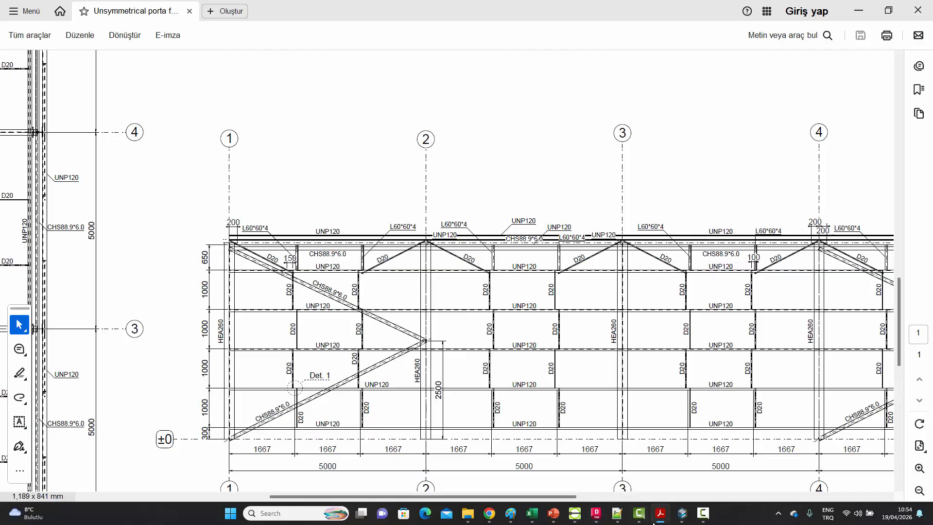
Switch back to Comosys and model a vertical beam between the two lowest girts at their dividing points nearest grid line 1.
click(682, 513)
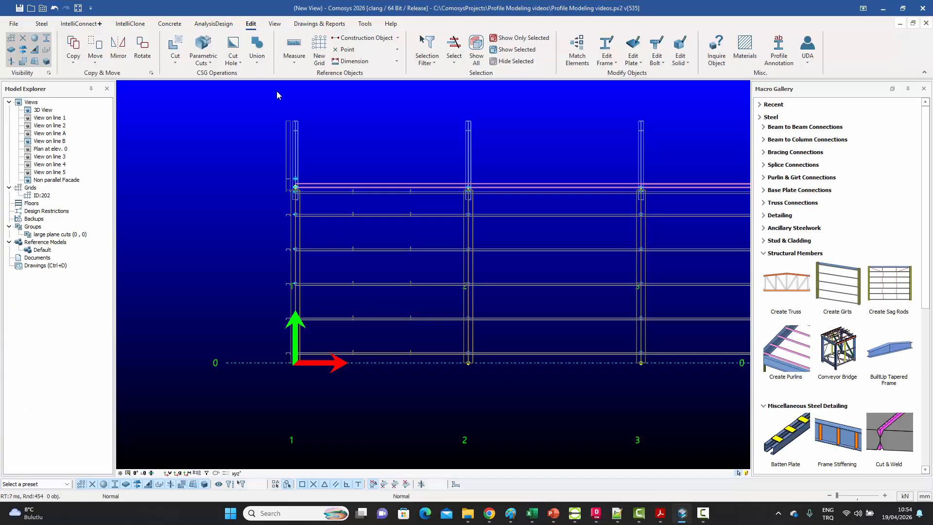
click(42, 28)
click(102, 46)
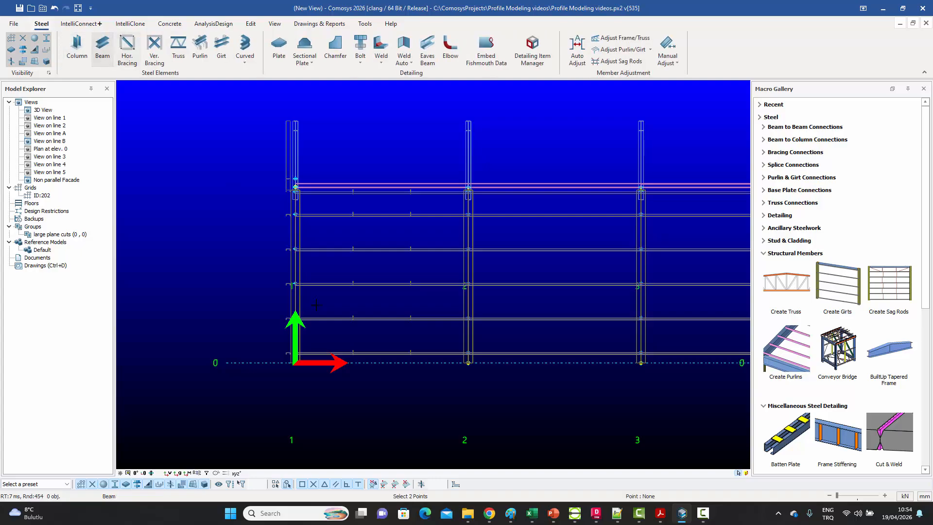
click(353, 351)
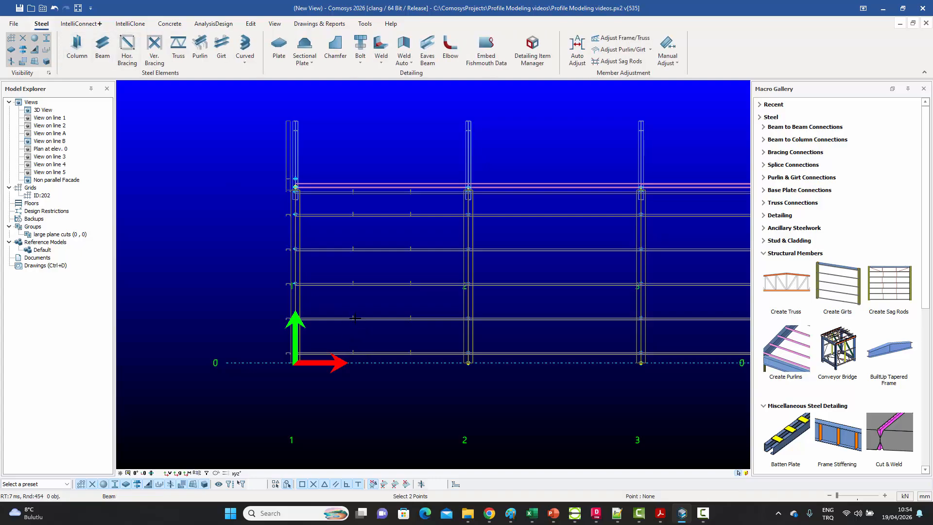
click(353, 318)
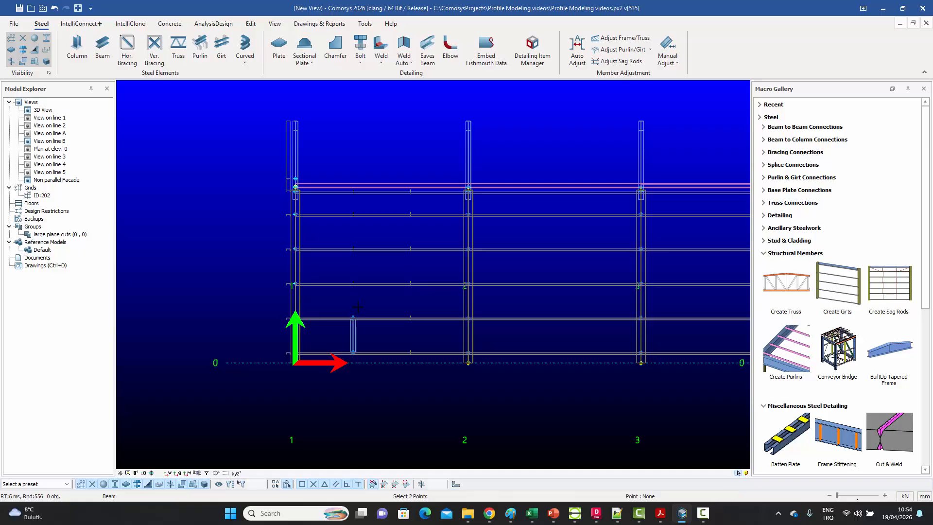
Model a second vertical beam between the two lowest girts at their dividing points nearer grid line 2.
click(411, 352)
click(411, 318)
right_click(390, 299)
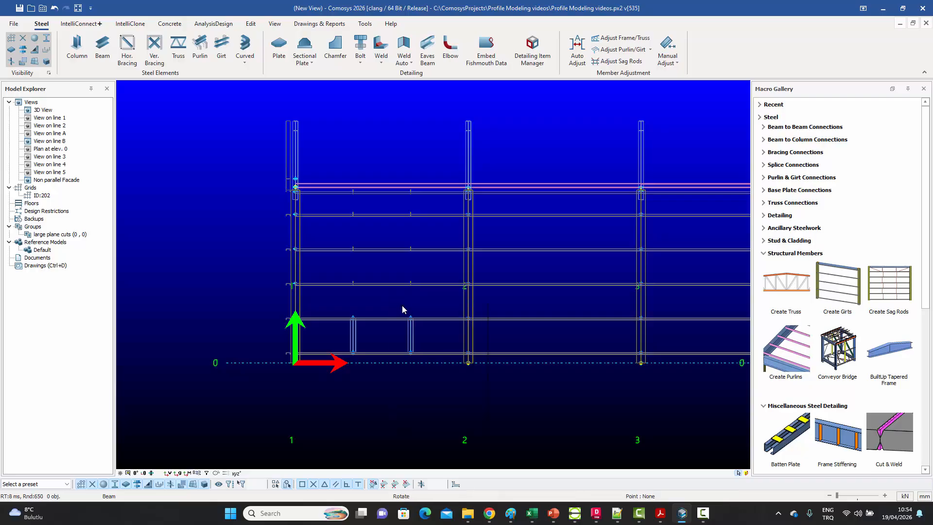
Set the profile of the vertical beam nearest grid line 1 to D20 with its out-of-plane alignment Behind.
scroll(357, 335, up, 3)
double_click(354, 334)
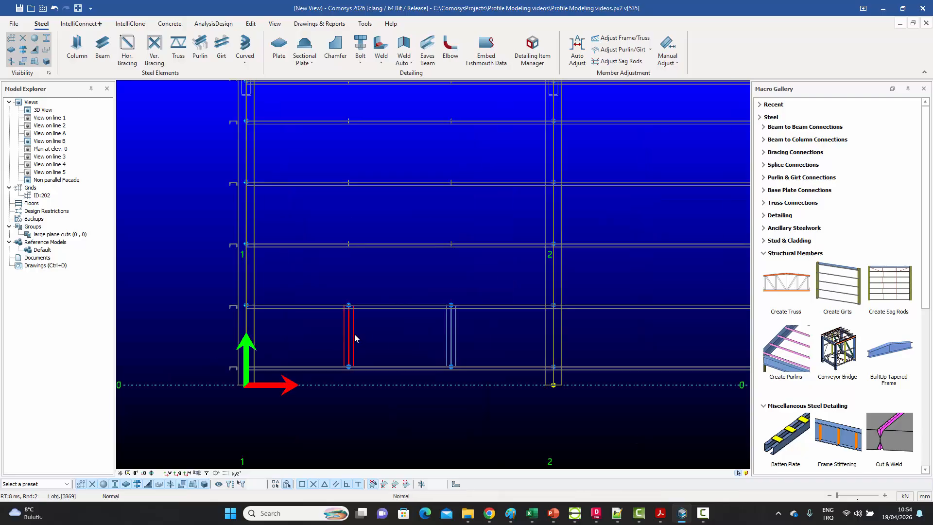
click(360, 143)
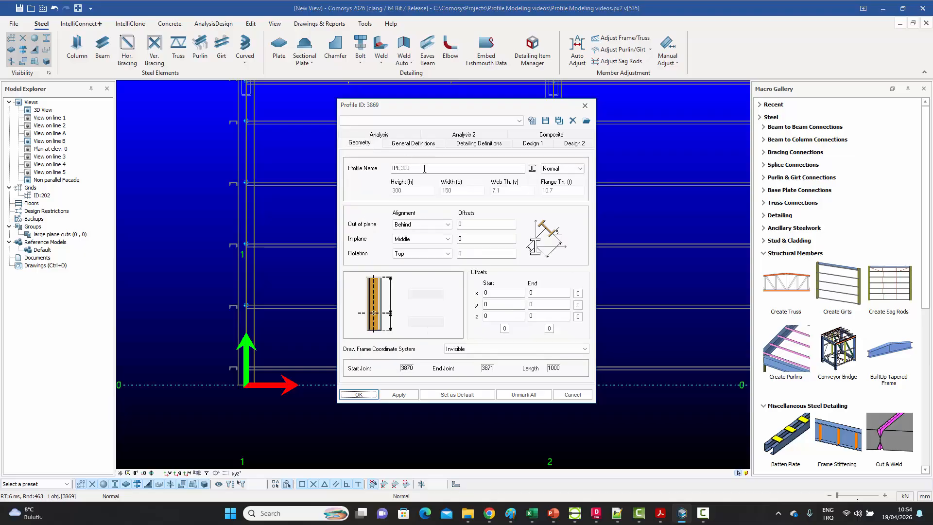
text(D20)
click(357, 395)
scroll(348, 328, up, 3)
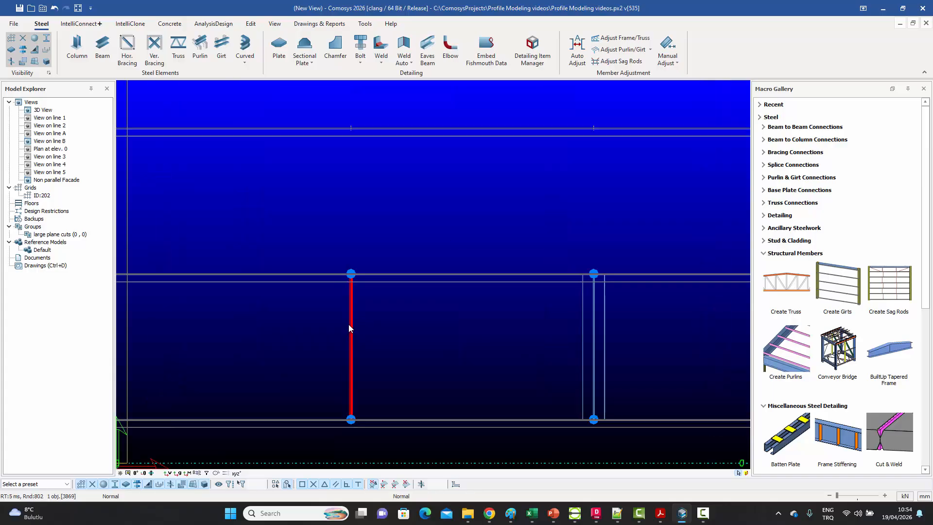
double_click(348, 324)
click(419, 224)
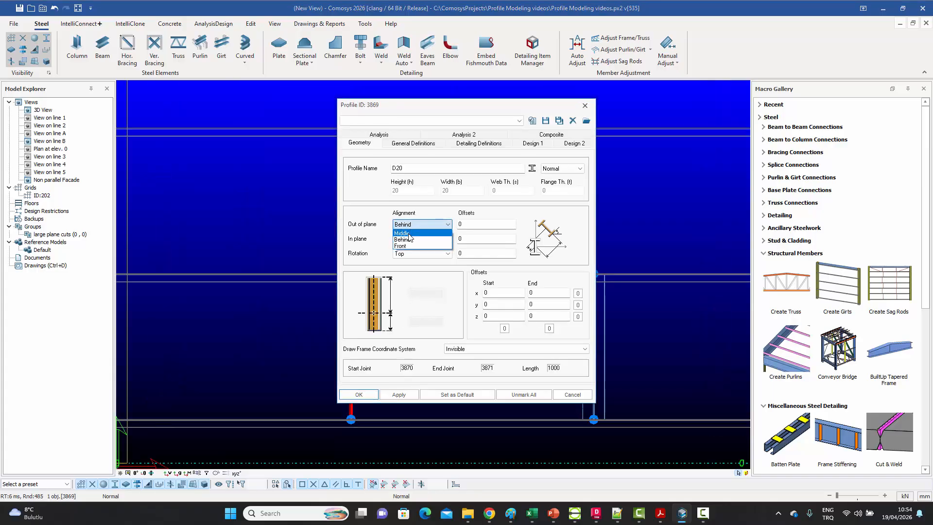
click(427, 235)
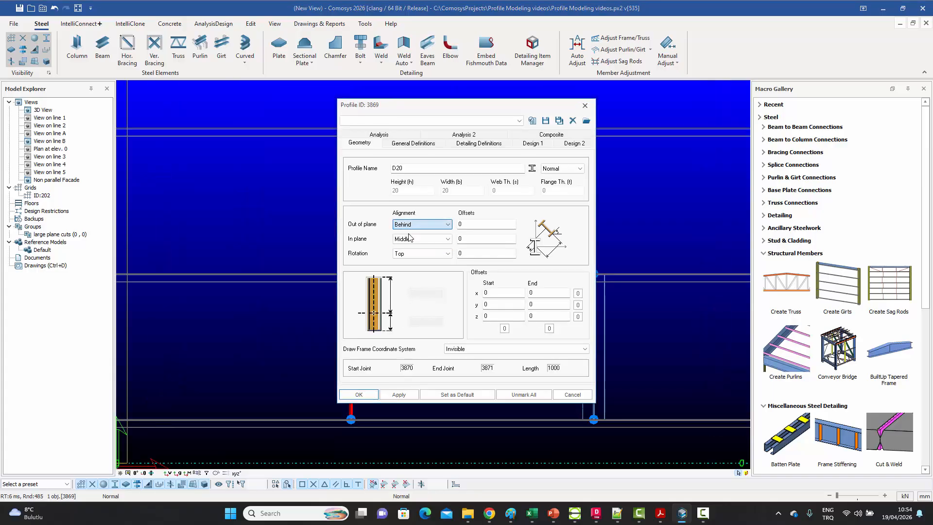
click(362, 396)
Delete the second vertical beam, the one nearer grid line 2.
click(605, 377)
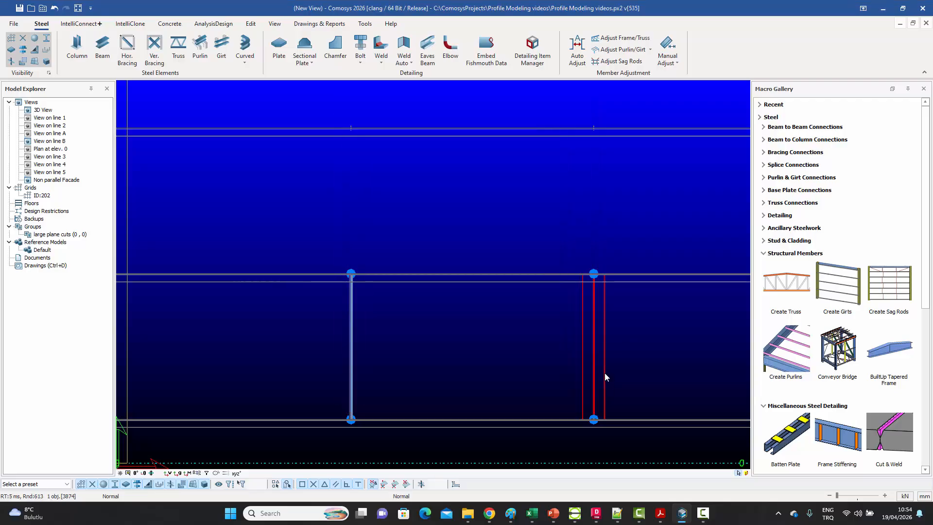
key(Delete)
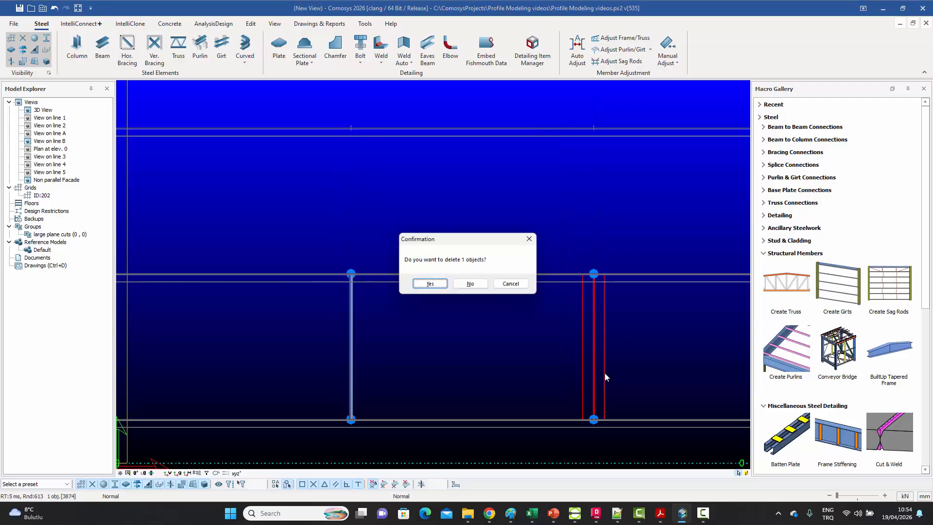
click(428, 286)
scroll(393, 329, down, 4)
middle_drag(387, 347, 388, 344)
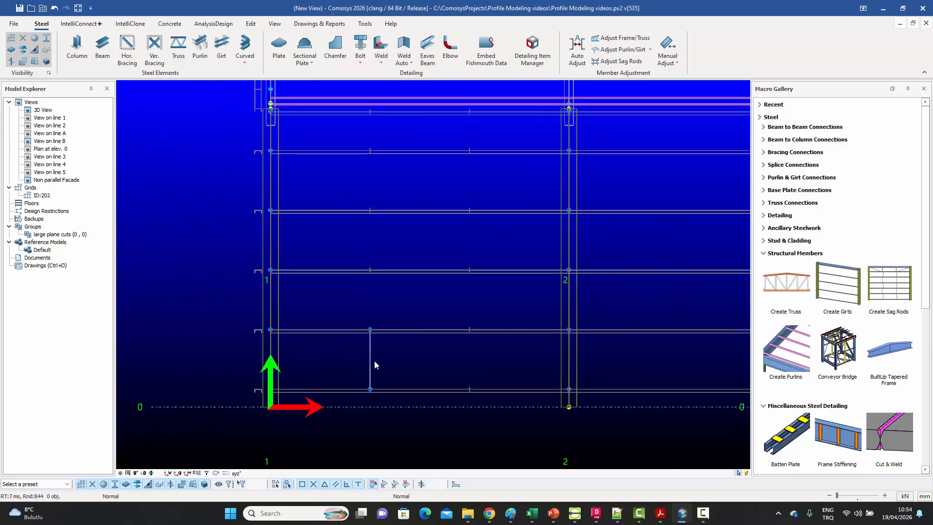
Restore the view windows, move View on line B aside and maximize the 3D View.
click(914, 23)
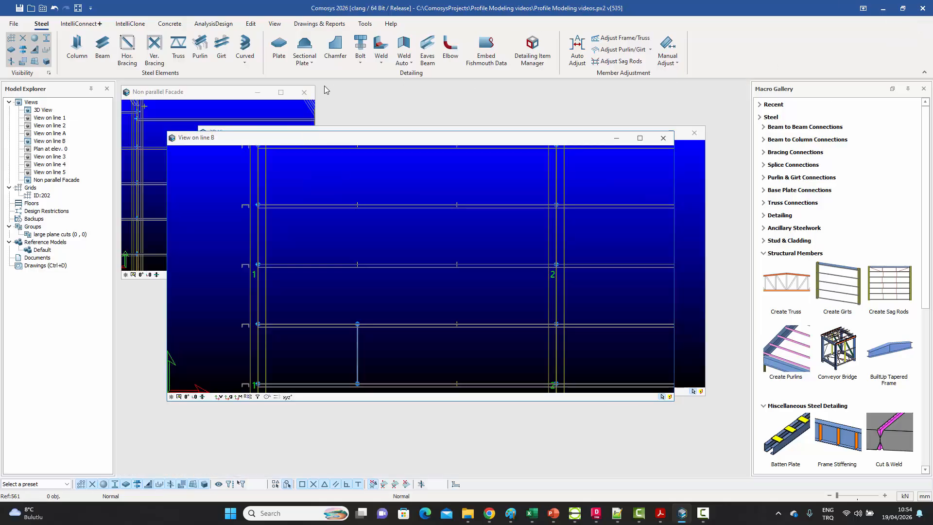
drag(285, 141, 301, 184)
click(632, 133)
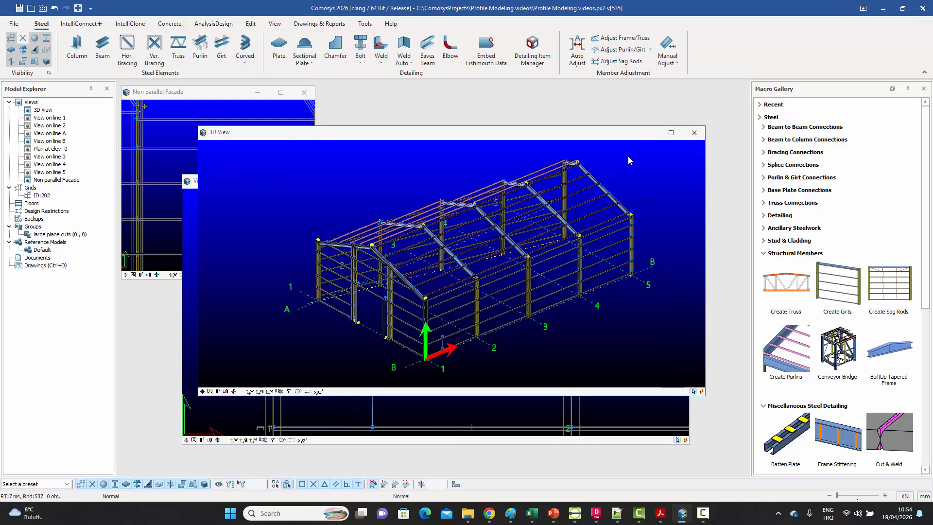
click(671, 134)
Examine the D20 rod's position relative to the girts in 3D, comparing the line and solid representations.
scroll(433, 358, up, 10)
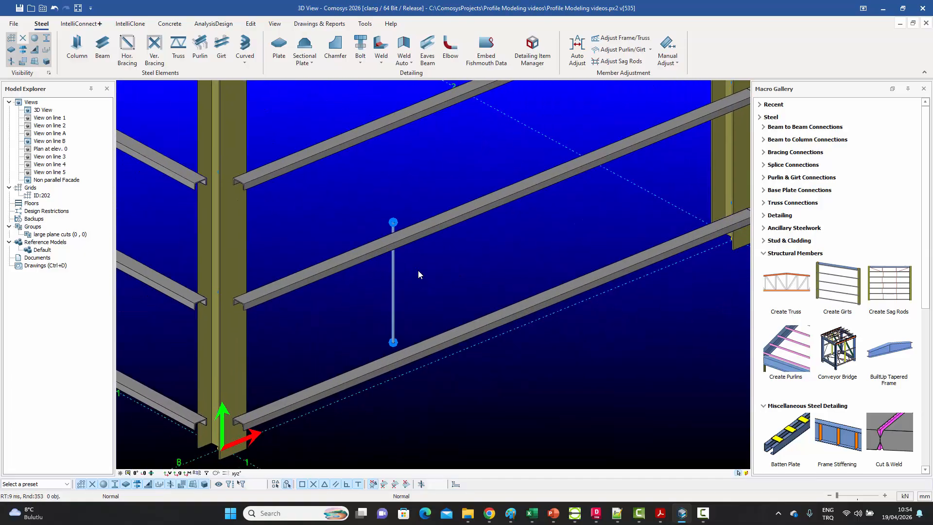
scroll(421, 280, up, 2)
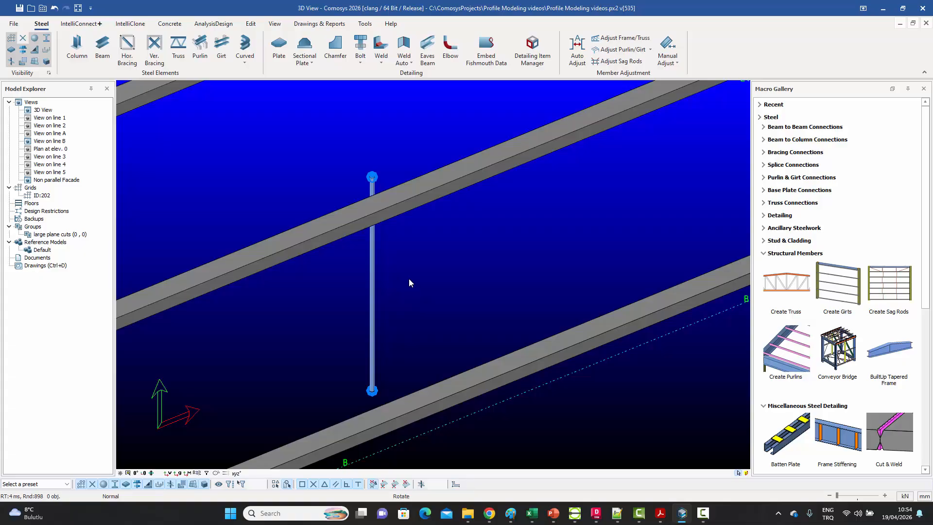
right_click(409, 278)
key(Escape)
scroll(427, 273, down, 3)
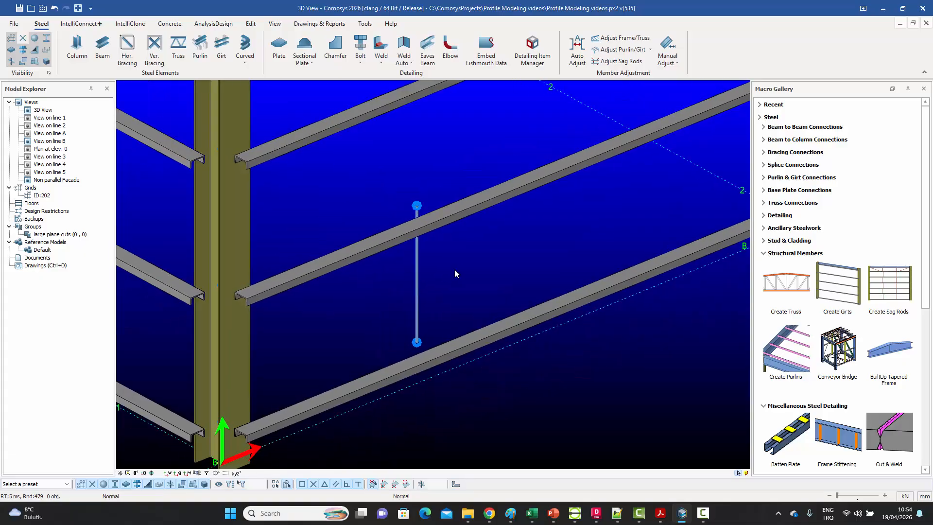
key(ctrl+1)
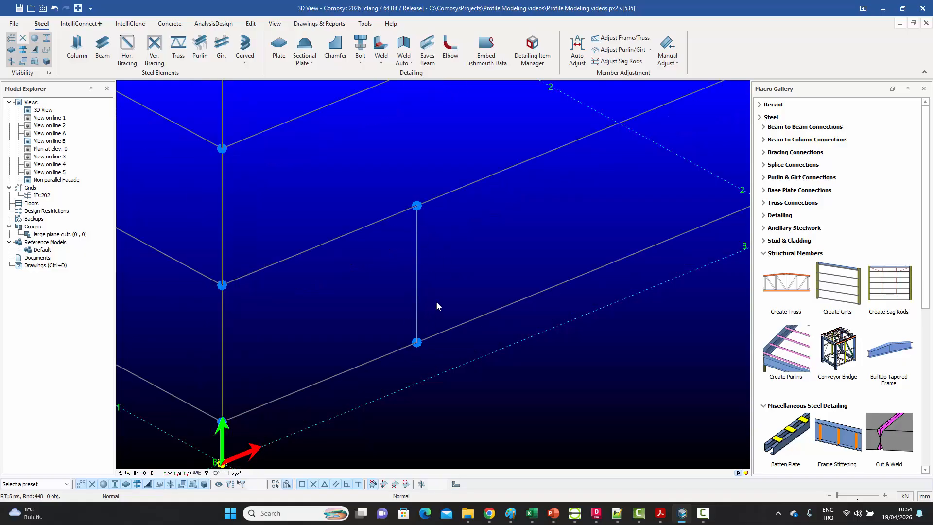
key(ctrl+2)
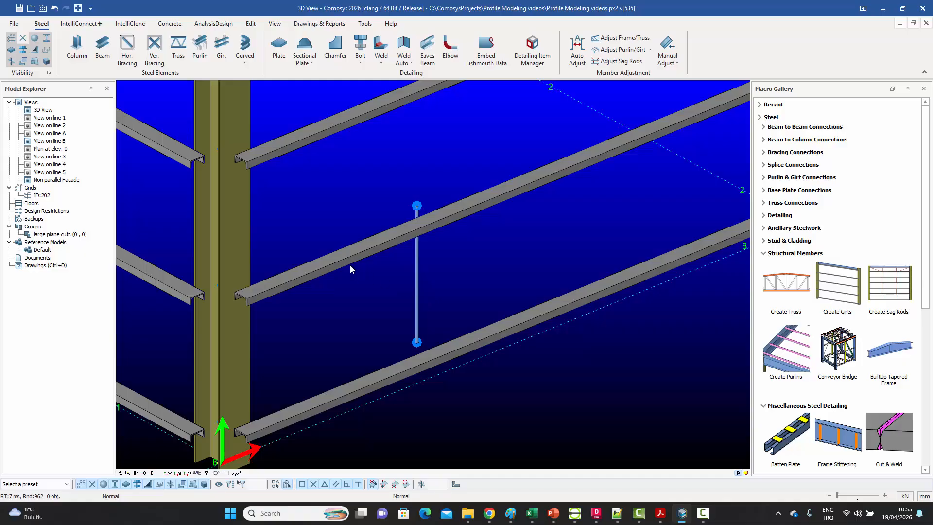
Check the profile sizes, alignments and offsets of the girt at the rod's upper end and of the corner column.
double_click(350, 266)
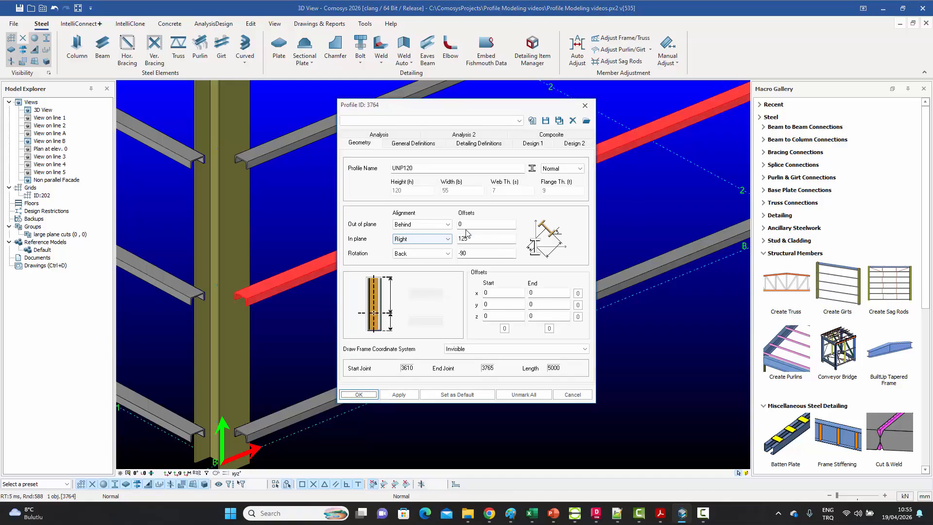
click(573, 395)
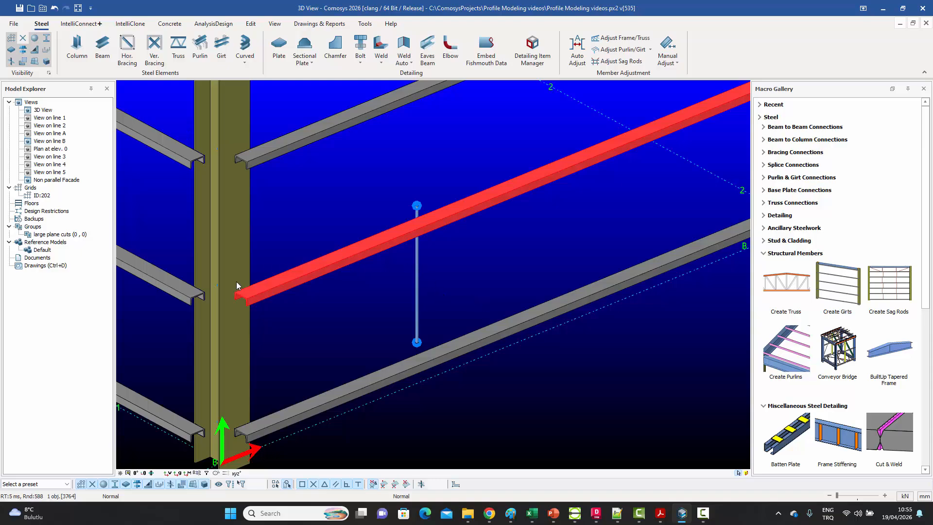
double_click(247, 242)
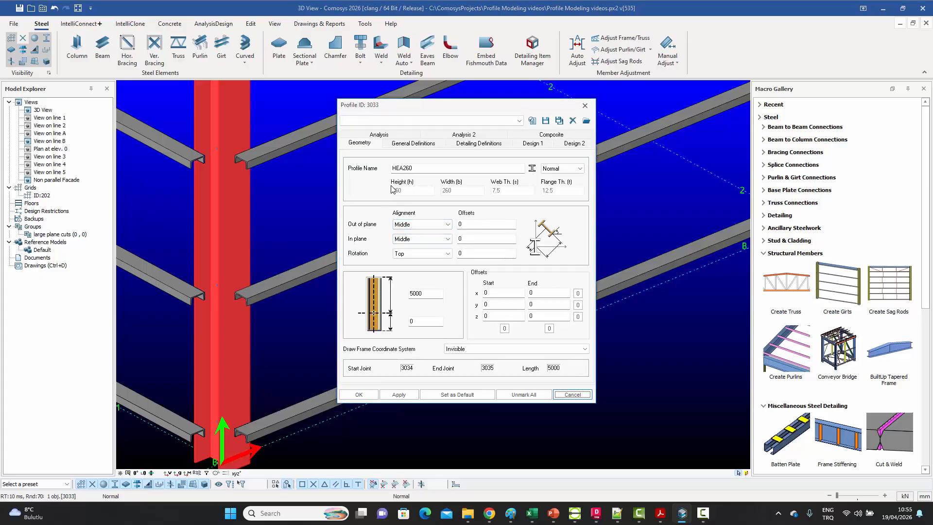
click(585, 106)
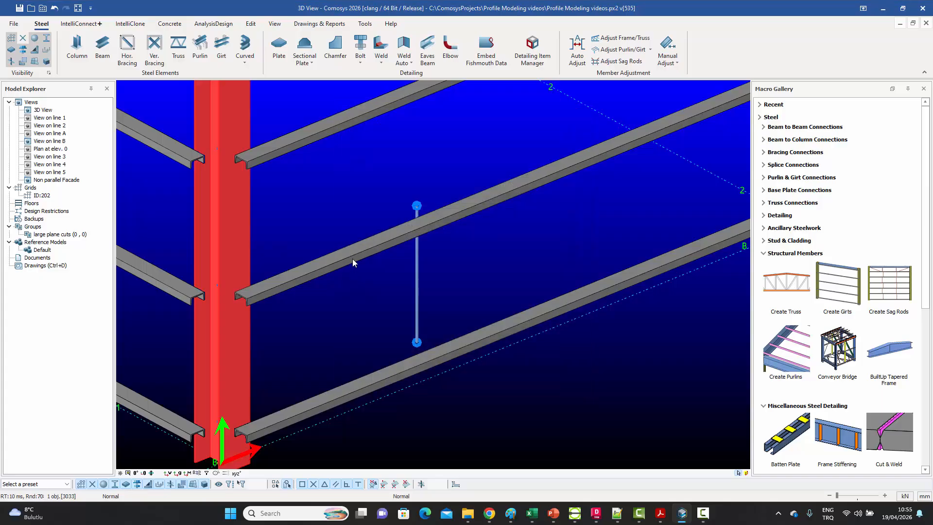
double_click(353, 262)
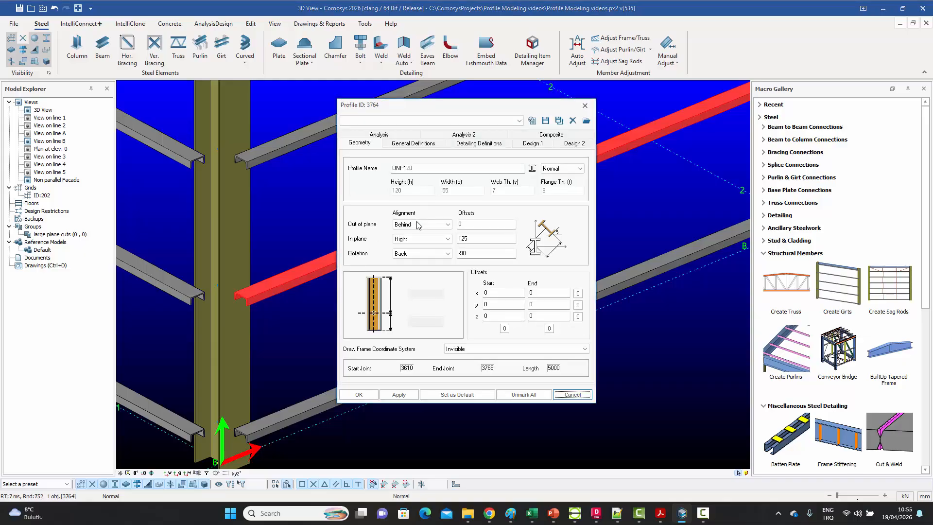
click(586, 106)
Set the out-of-plane offset of the D20 rod between the two lowest girts to 185 and inspect its upper end.
double_click(417, 271)
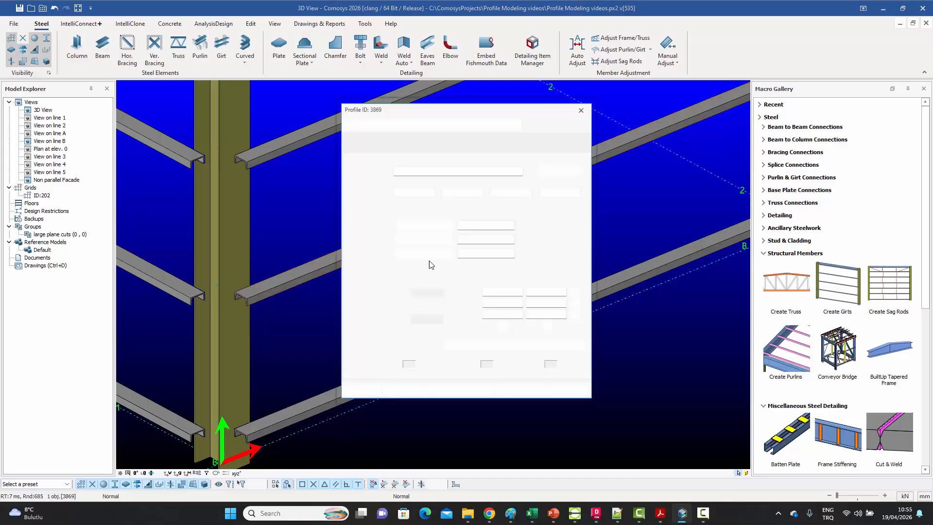
drag(450, 113, 684, 111)
drag(702, 227, 651, 232)
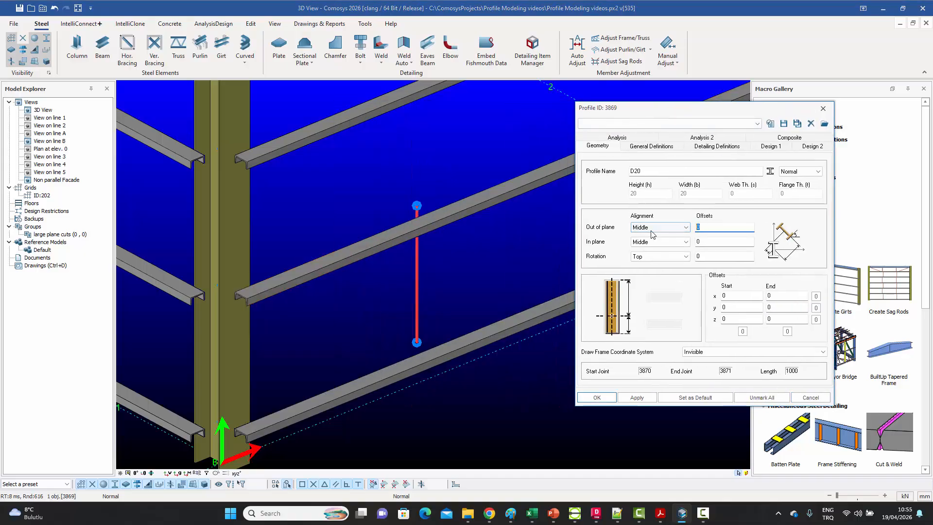
text(185)
click(637, 398)
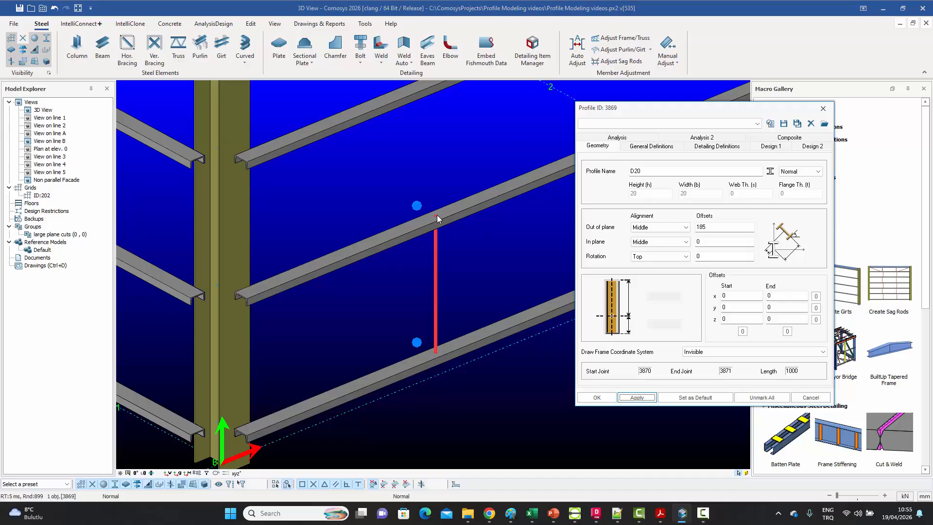
click(597, 397)
scroll(437, 217, up, 5)
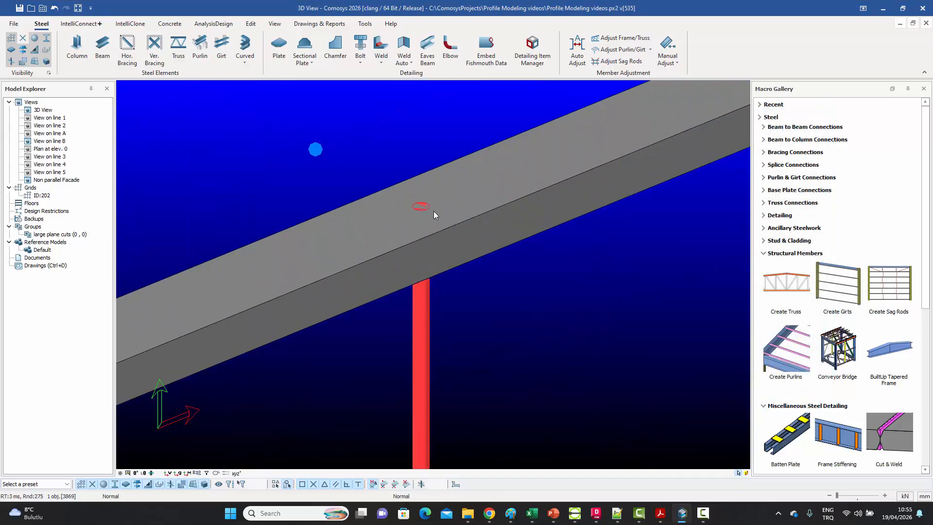
scroll(422, 207, down, 5)
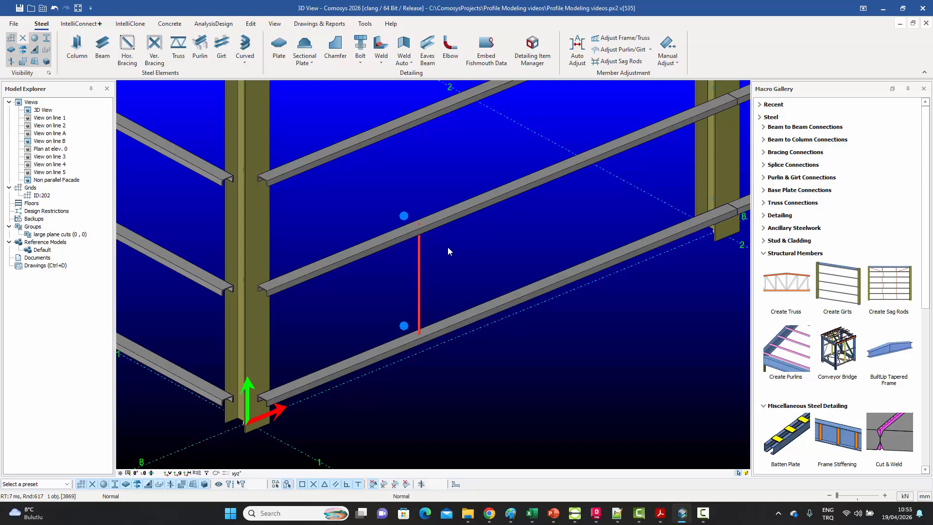
Compare the rod's line and solid representations, then switch to the PDF drawing and check the staggered D20 rods around Det. 1.
key(ctrl+1)
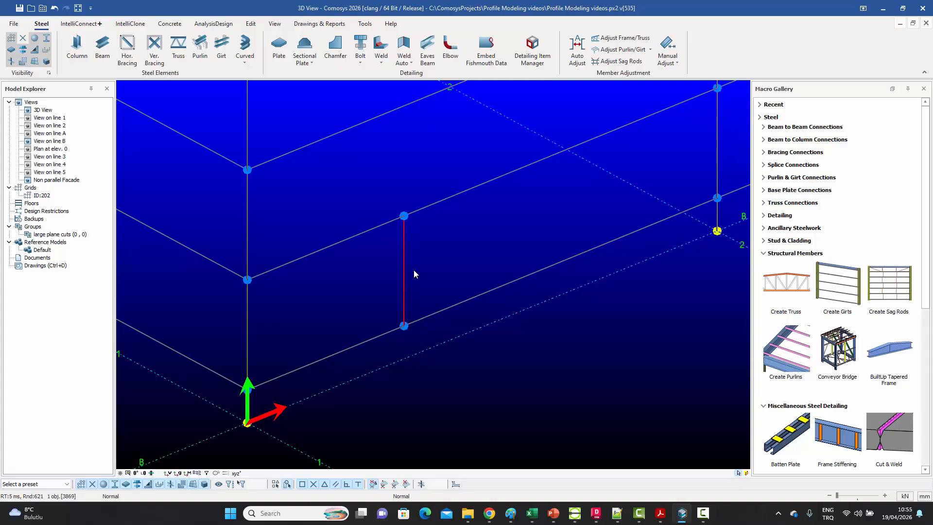
key(ctrl+1)
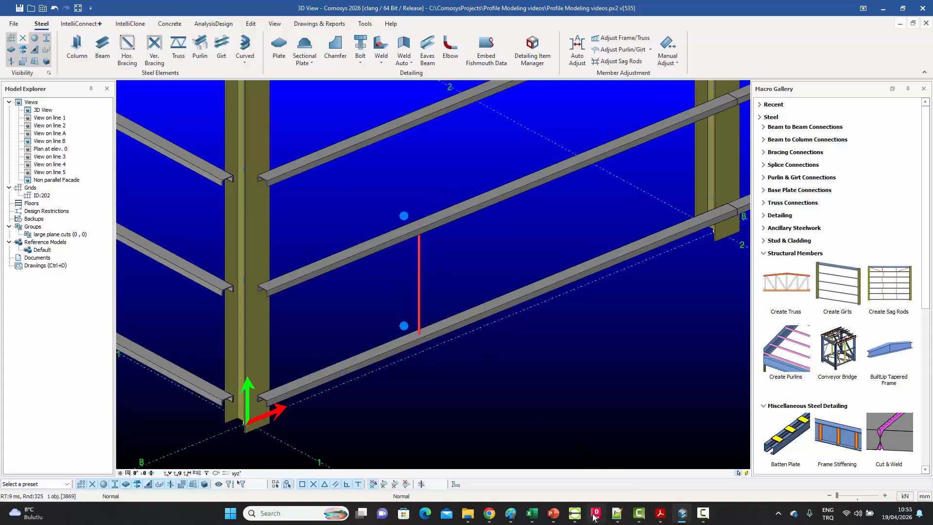
mouse_move(661, 513)
click(634, 476)
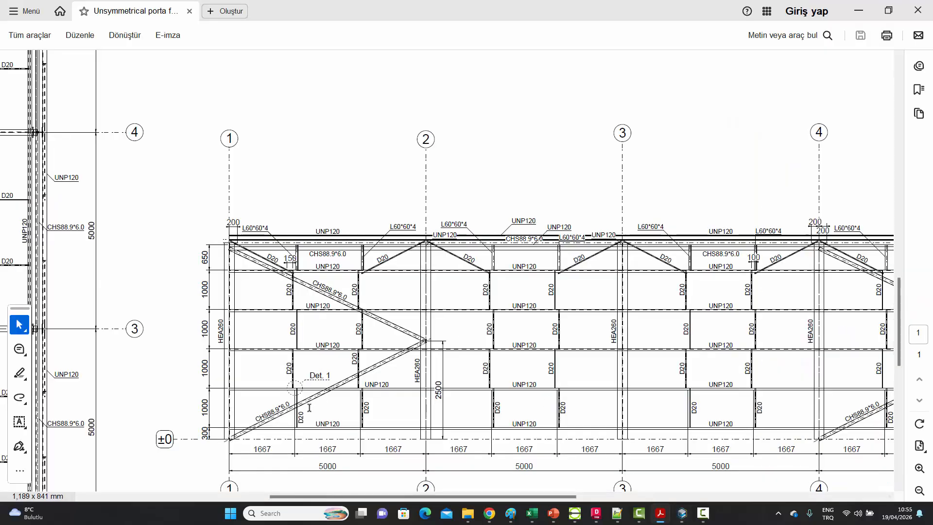
ctrl+scroll(292, 418, up, 3)
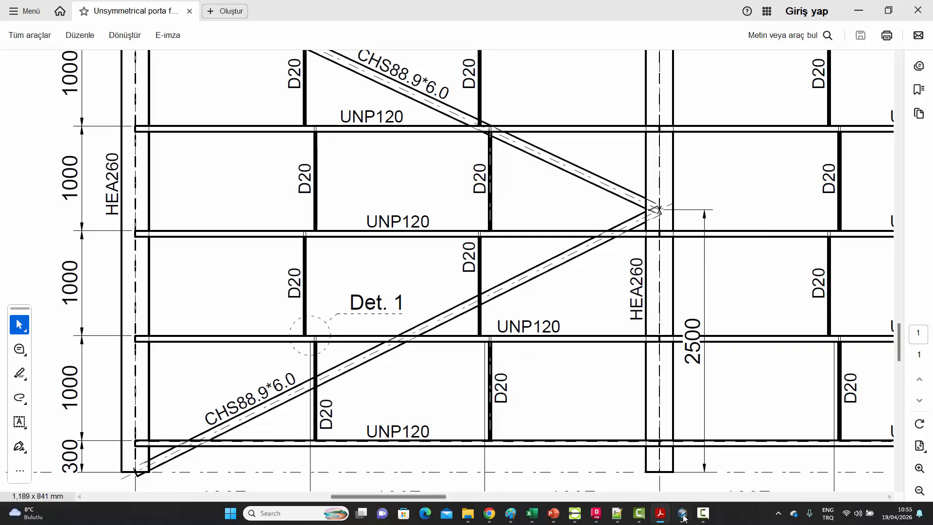
Switch back to Comosys and set the D20 rod's in-plane offset to 50.
key(alt+Tab)
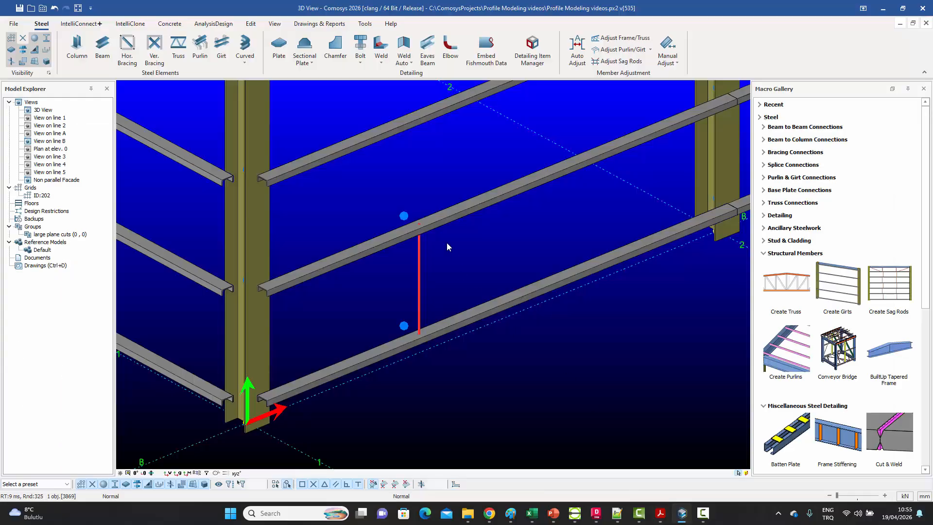
double_click(419, 253)
drag(453, 112, 627, 139)
click(651, 268)
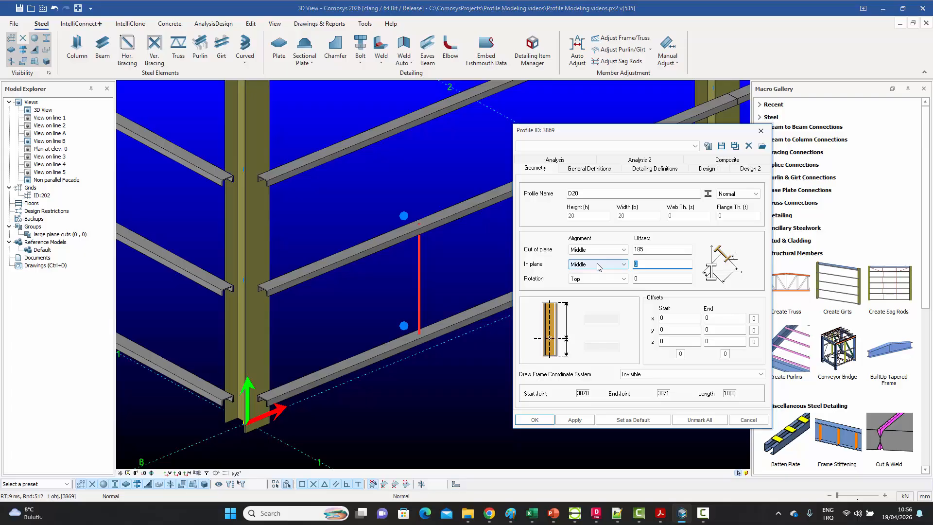
click(576, 420)
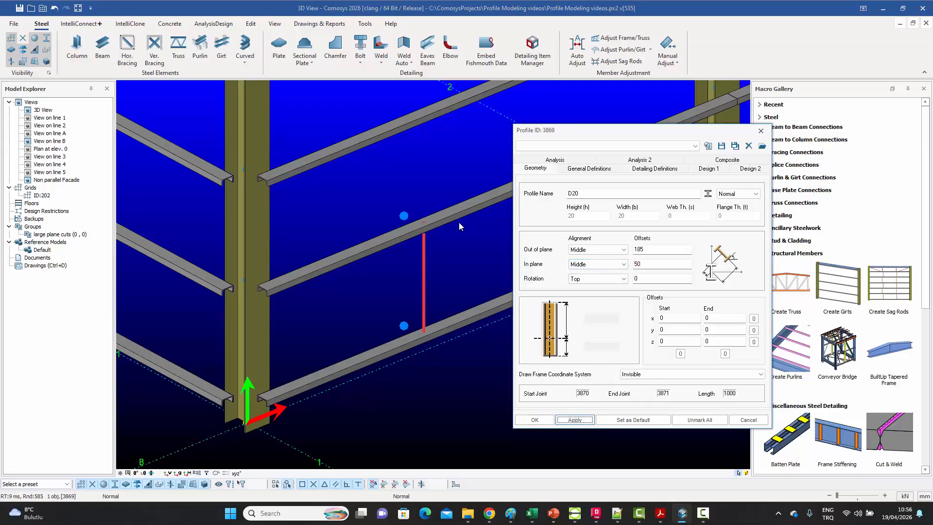
click(740, 421)
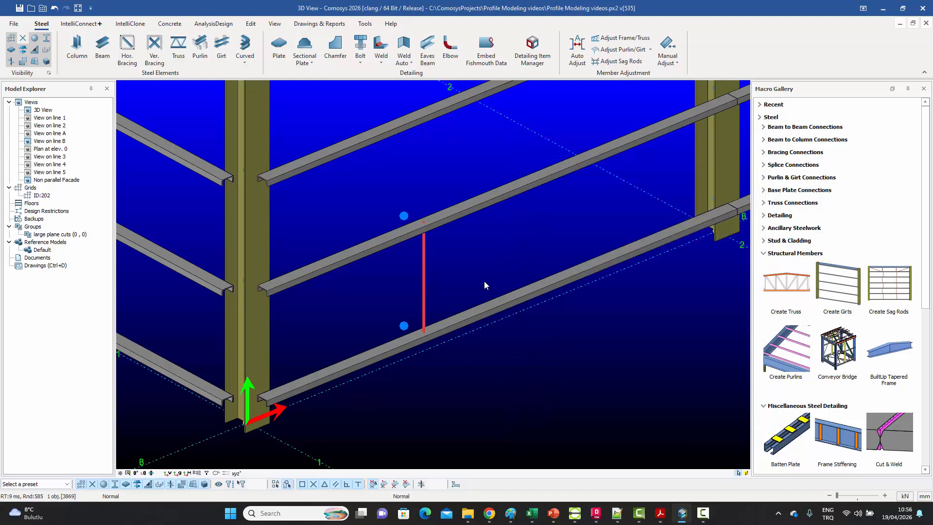
scroll(489, 274, down, 3)
scroll(471, 277, up, 1)
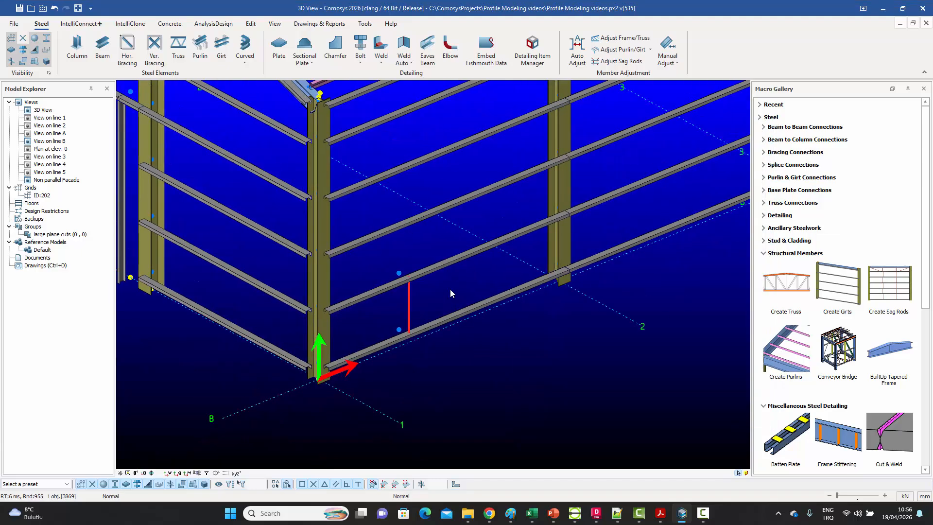
Restore the view windows and assign the rod in View on line B to the Sag Rod beam group.
click(913, 23)
click(553, 397)
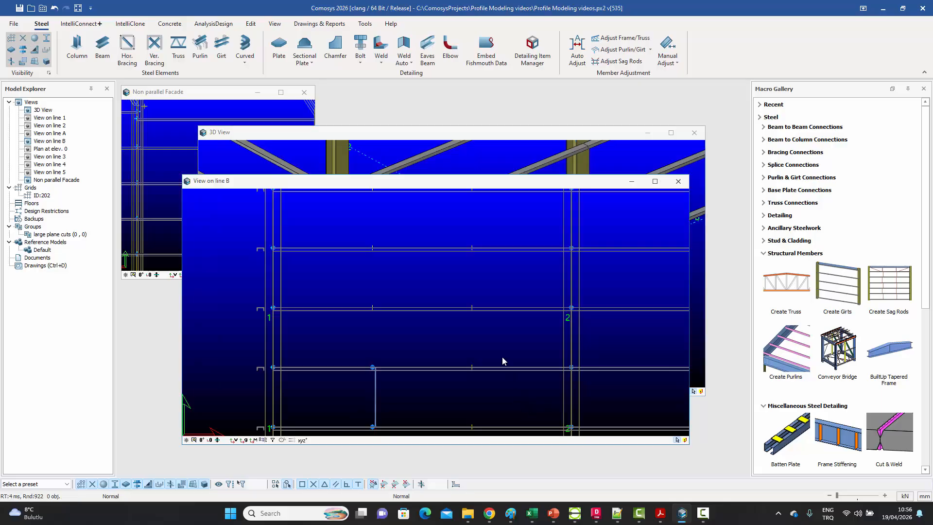
scroll(373, 305, up, 3)
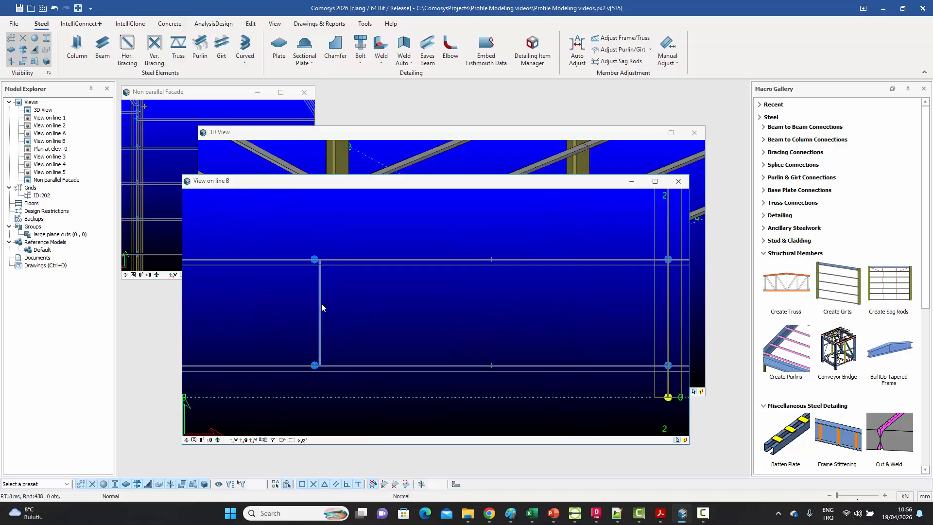
double_click(321, 303)
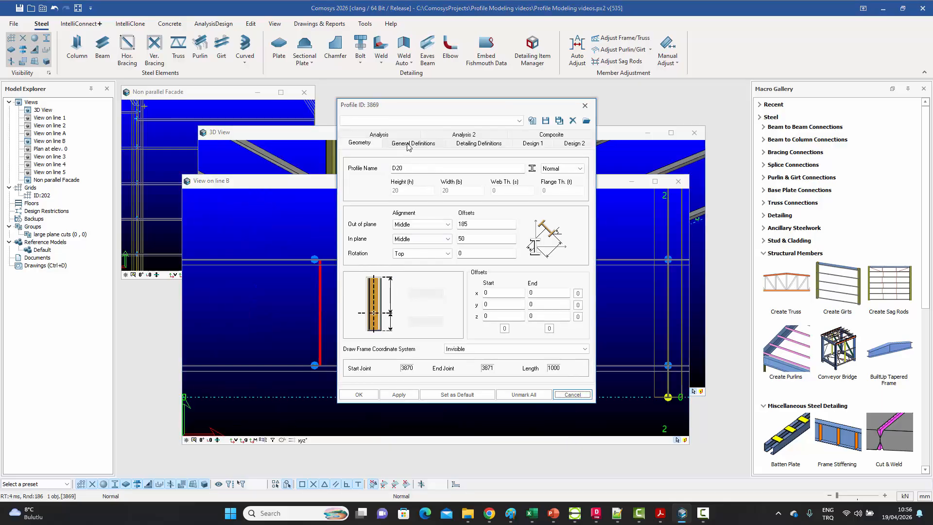
click(411, 144)
click(436, 175)
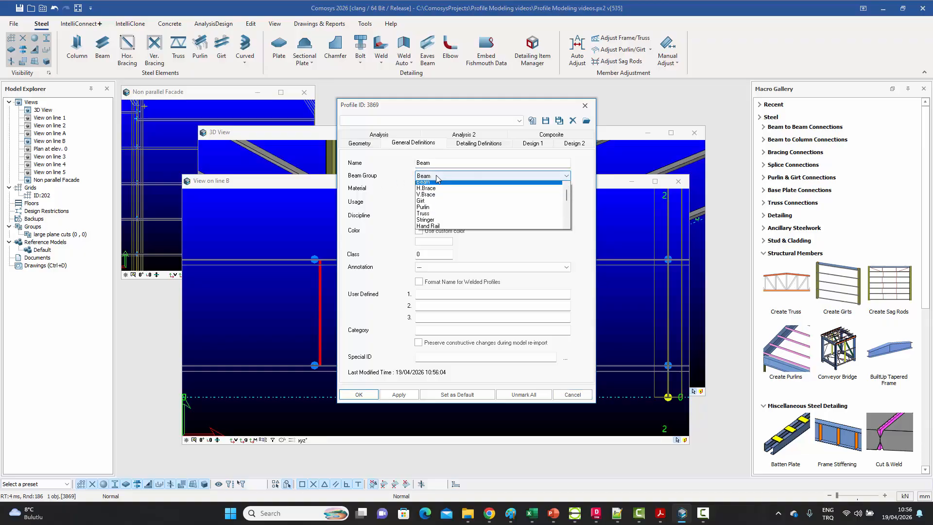
scroll(440, 220, down, 5)
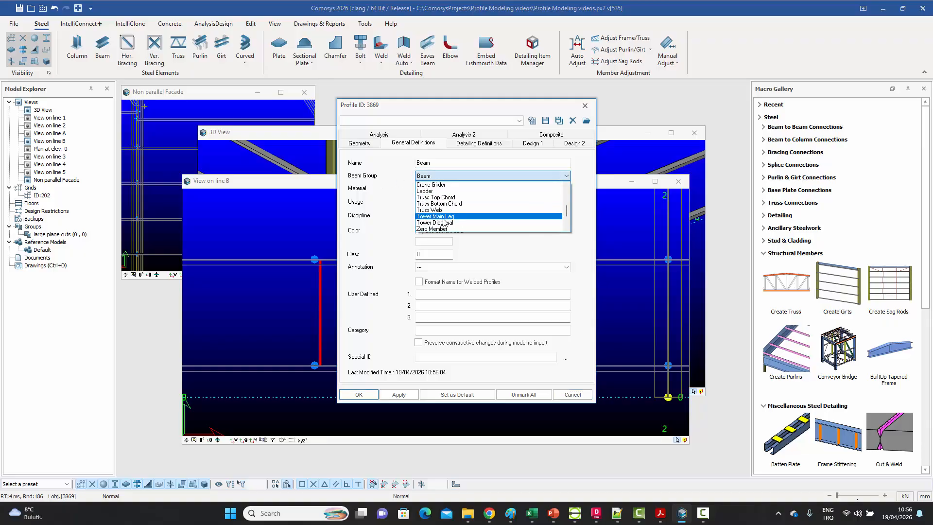
scroll(442, 220, down, 2)
click(425, 220)
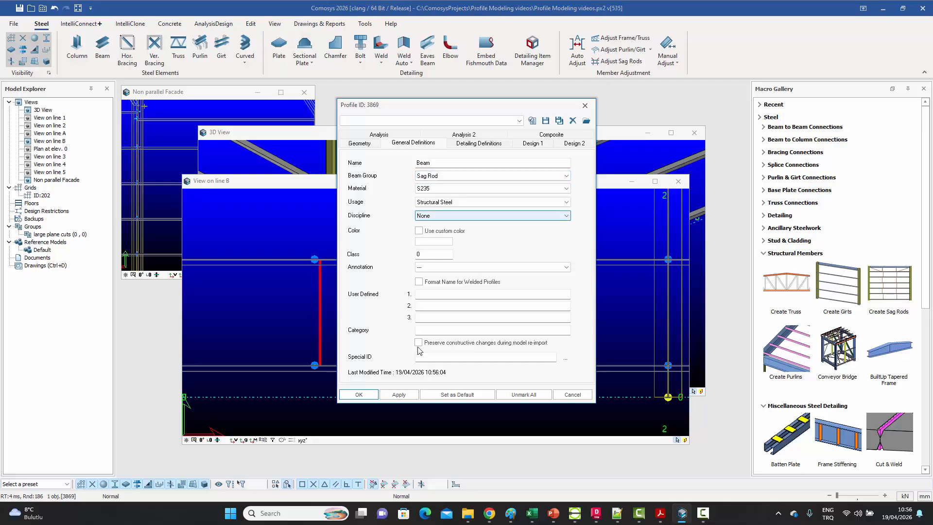
click(354, 394)
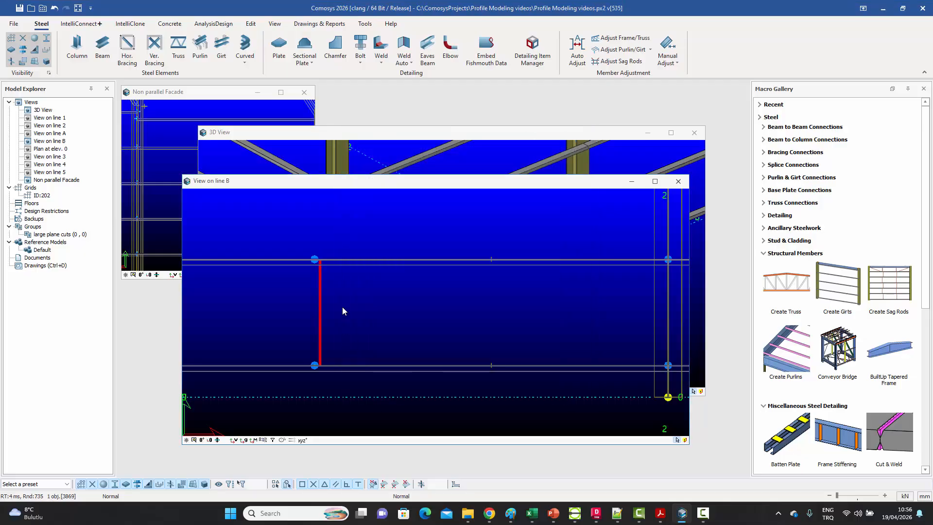
Copy the sag rod once by 1666.67 mm along X, from its upper joint to the second third-point mark.
middle_drag(343, 296, 328, 279)
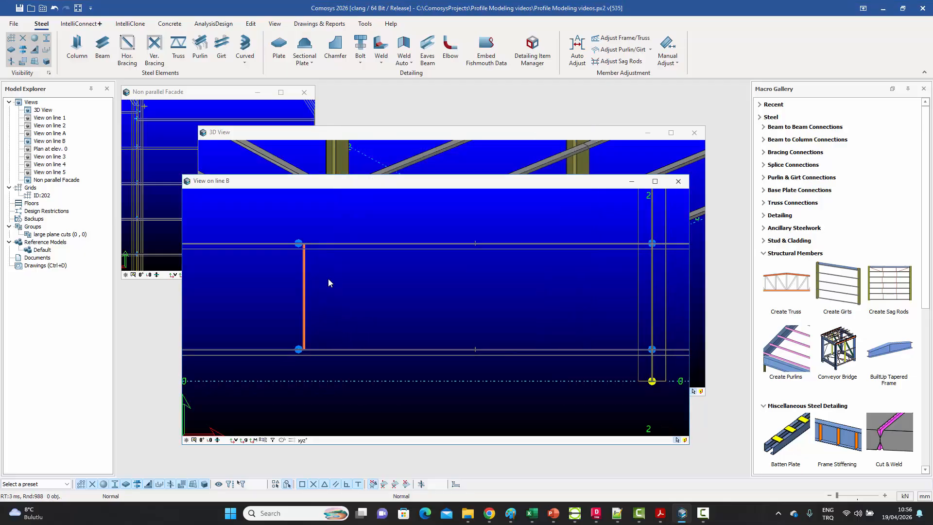
right_click(304, 286)
mouse_move(337, 352)
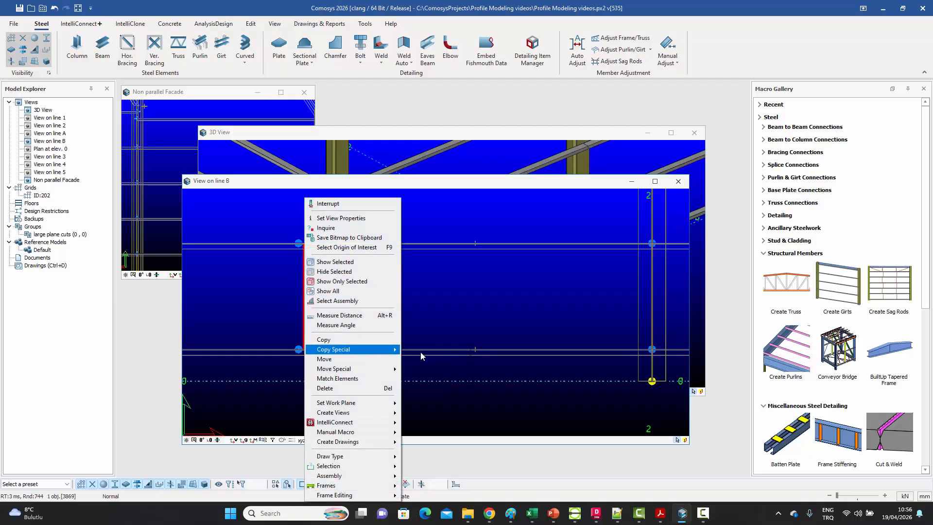
click(421, 350)
click(301, 236)
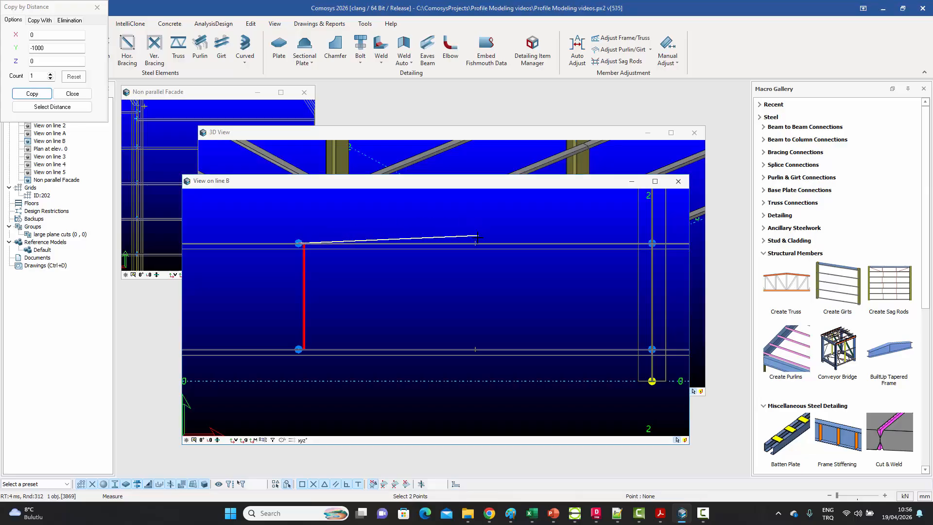
click(476, 243)
click(51, 92)
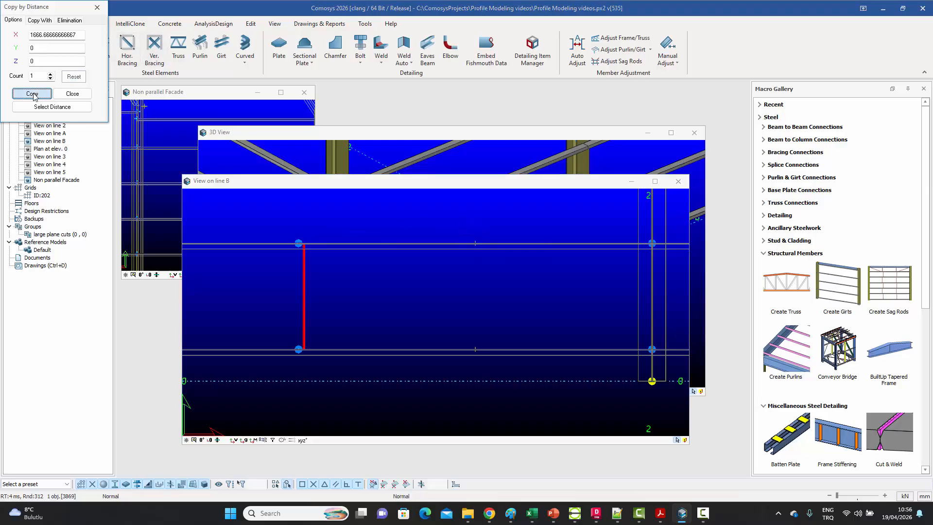
Copy both sag rods once by 1000 mm along Y, up to the bay between the second and third girts.
scroll(426, 307, down, 3)
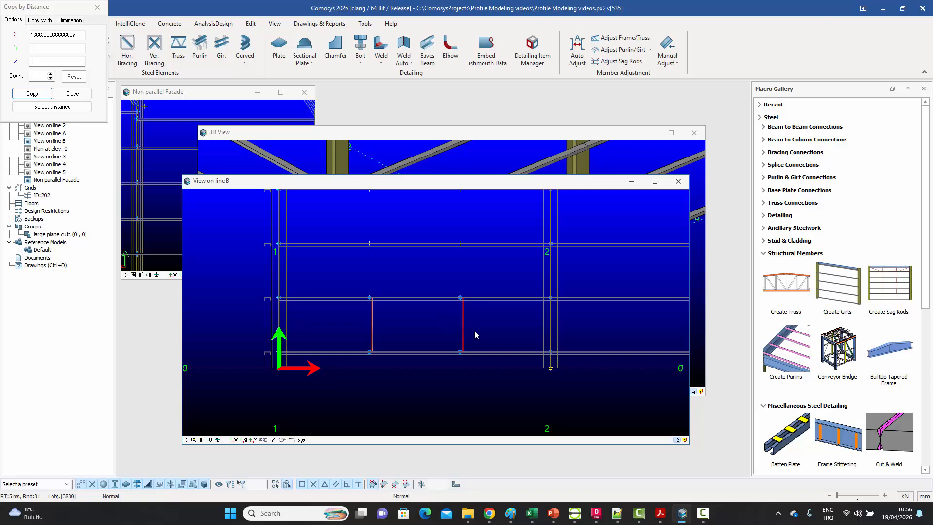
drag(475, 332, 358, 317)
right_click(358, 317)
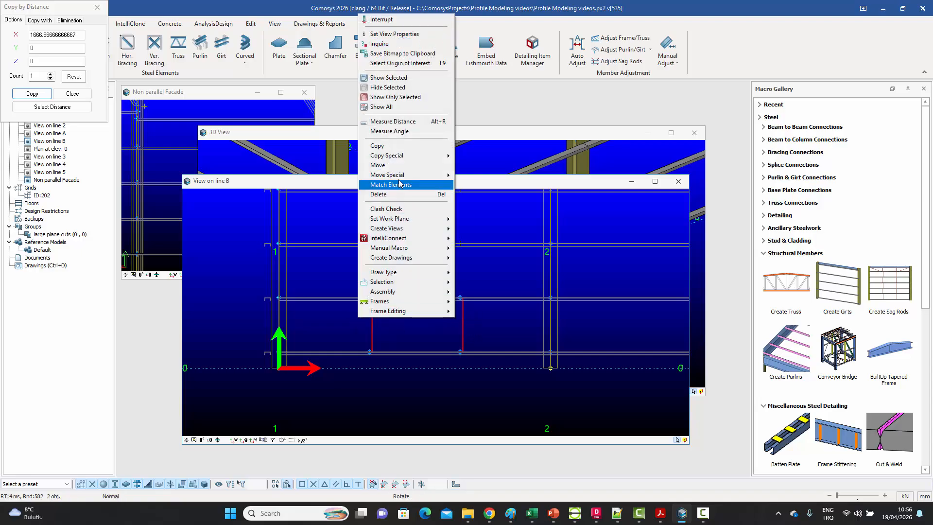
mouse_move(398, 157)
click(474, 156)
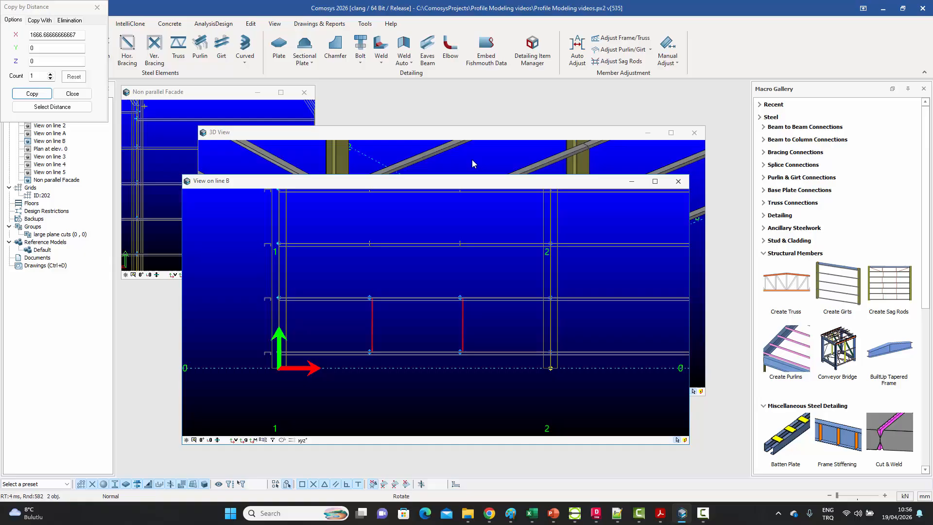
click(461, 297)
click(461, 243)
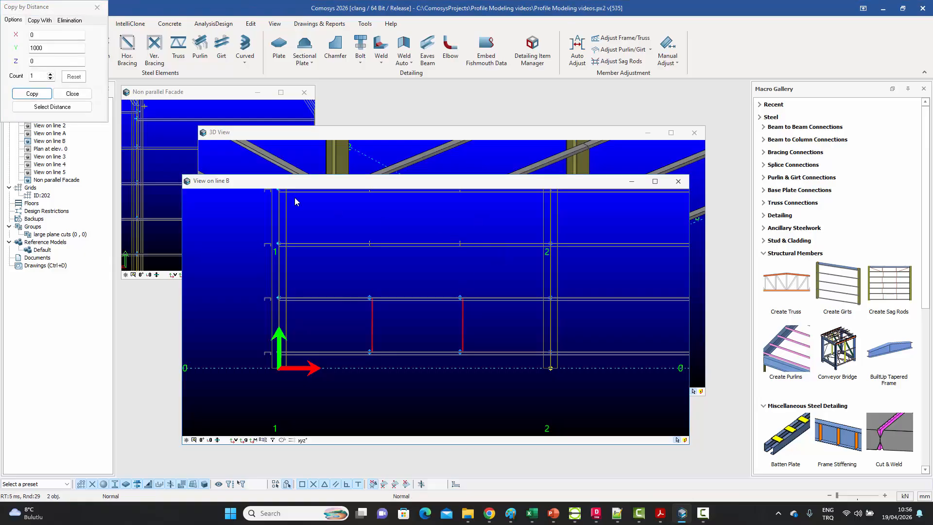
click(32, 94)
Set the in-plane offset of the two upper sag rods to -50 and check their stagger against the lower rods.
double_click(471, 256)
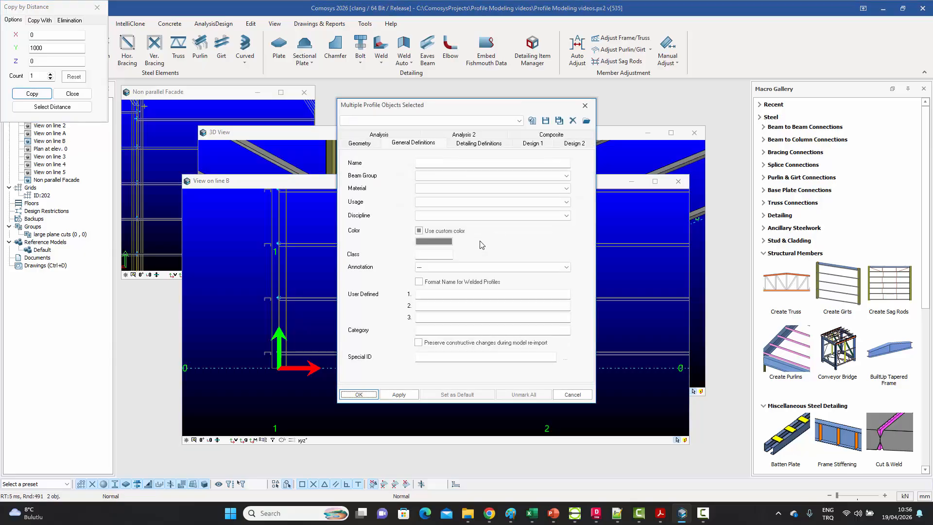
click(359, 144)
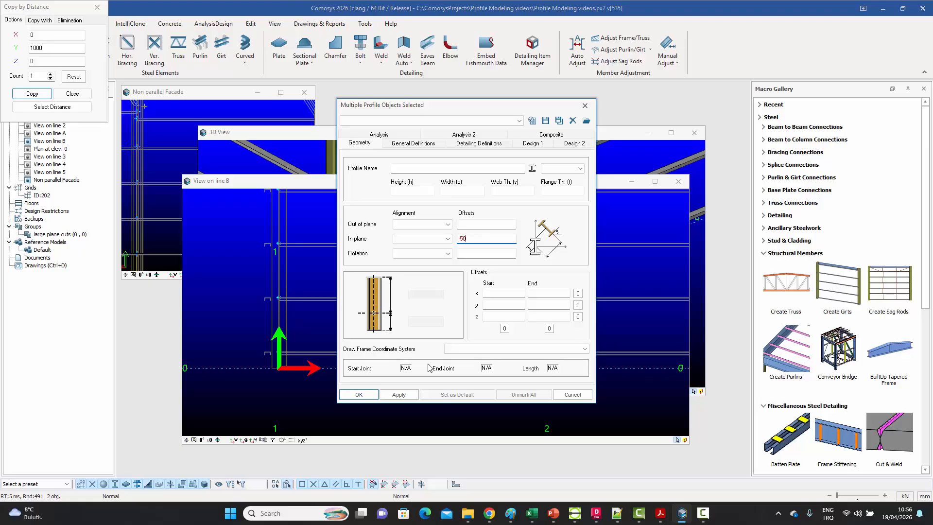
click(358, 394)
click(481, 284)
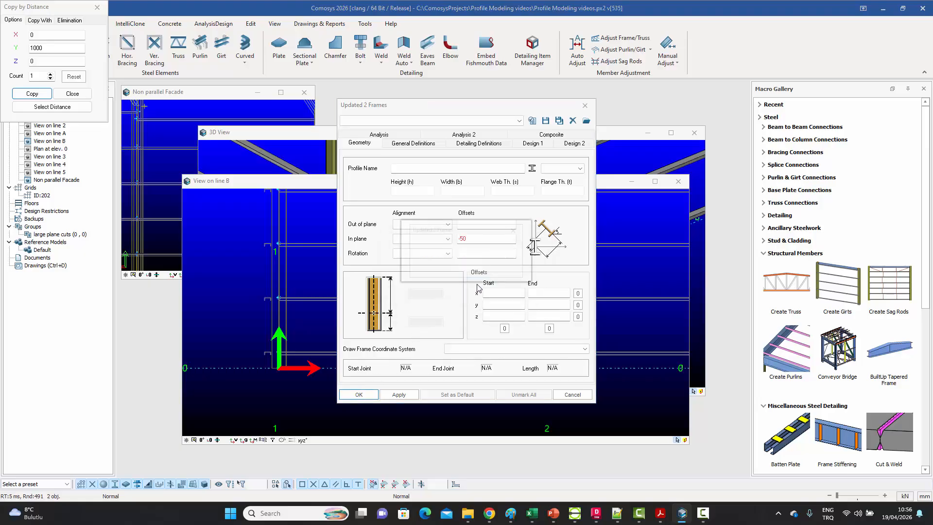
scroll(372, 300, up, 5)
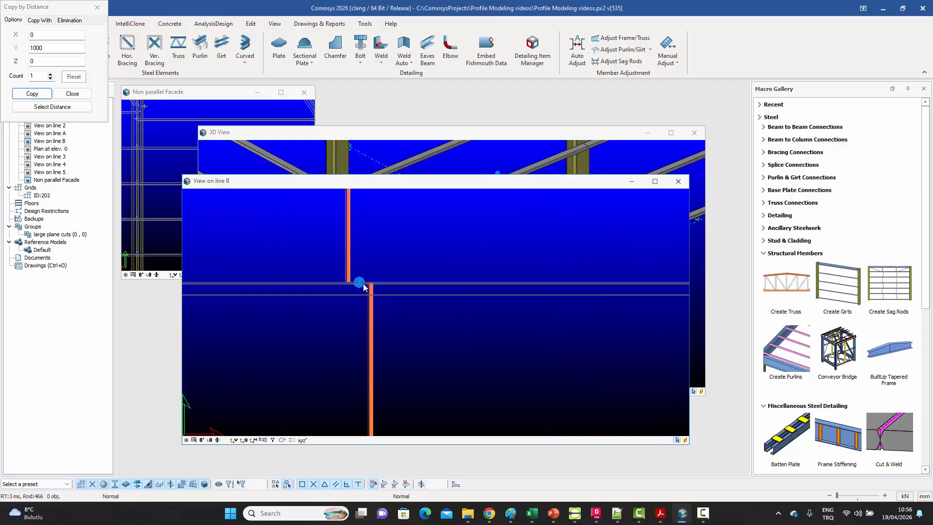
scroll(358, 282, down, 5)
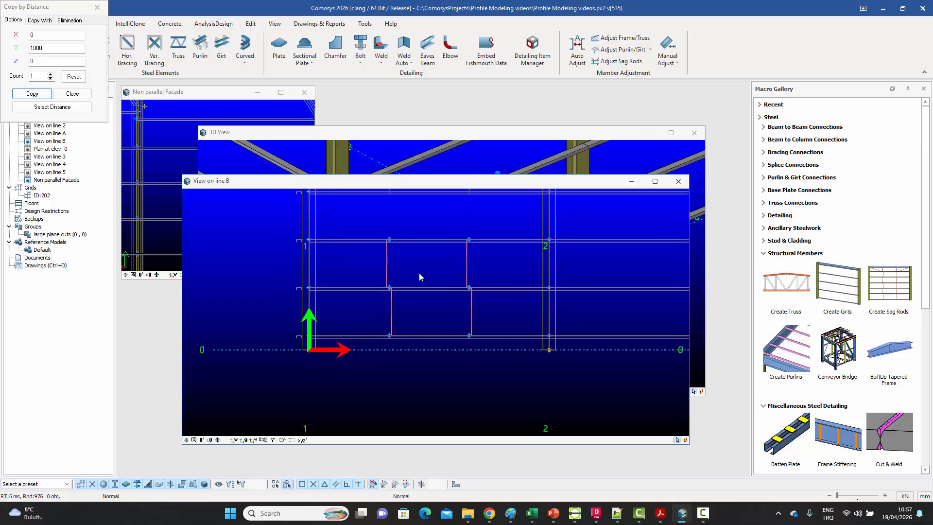
key(ctrl+1)
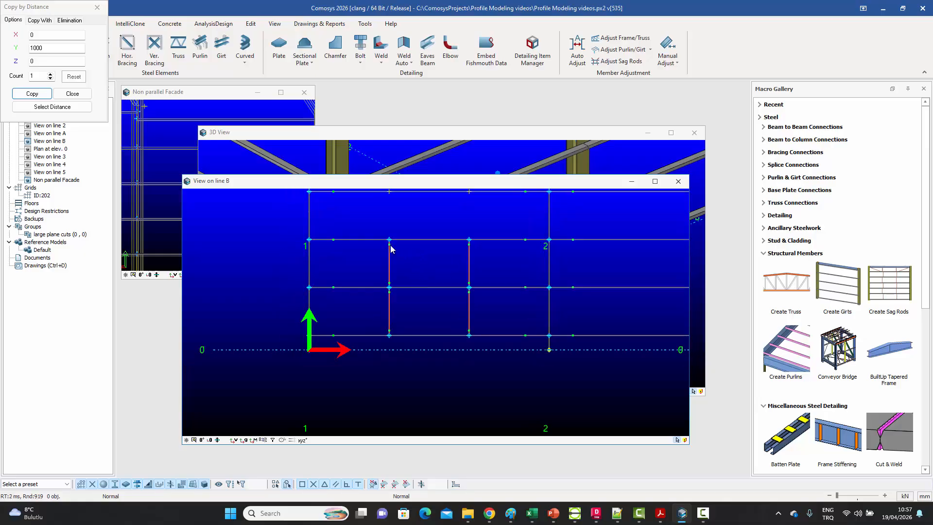
Copy the four staggered sag rods once by 2000 mm along Y, up to the next two girt bays.
key(ctrl+3)
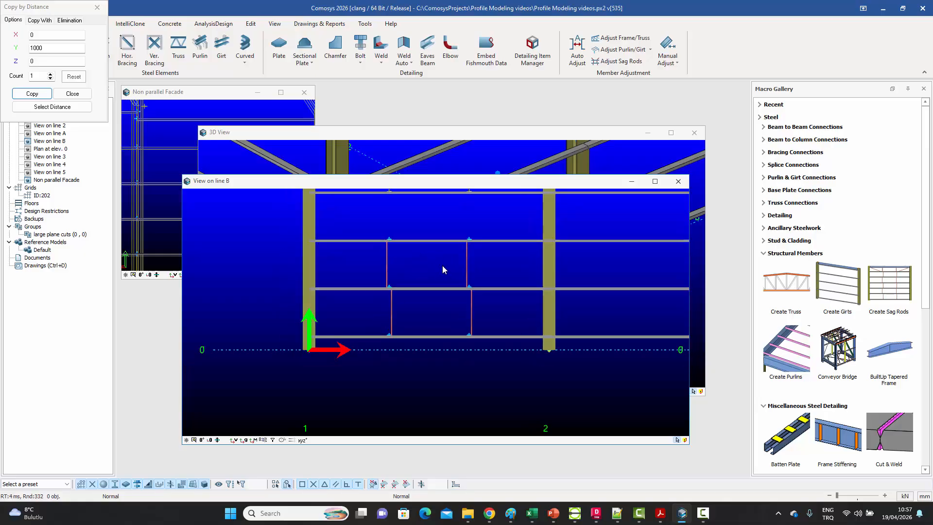
middle_drag(423, 270, 420, 312)
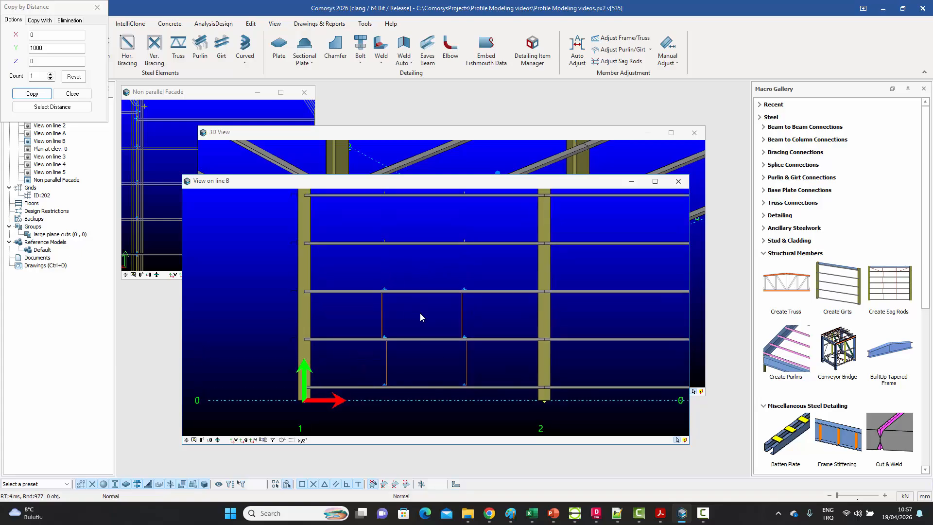
drag(392, 353, 361, 367)
scroll(410, 315, down, 2)
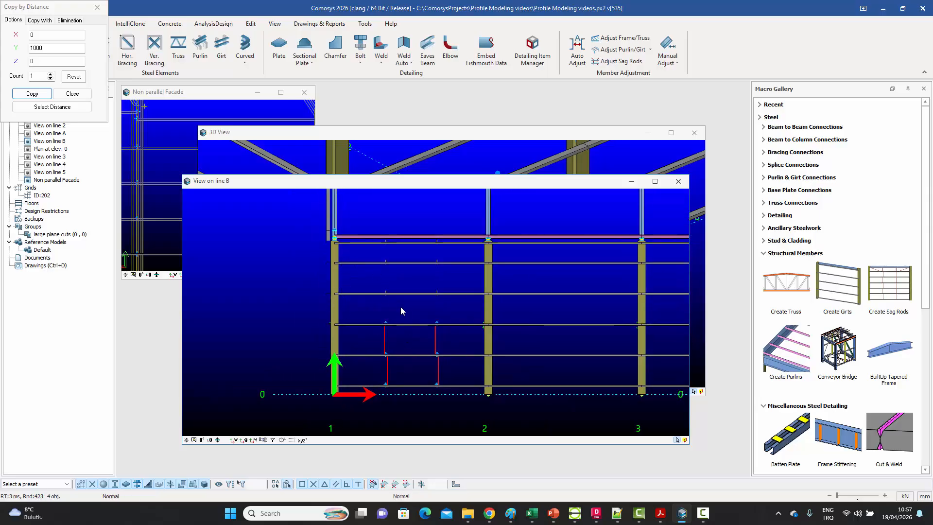
right_click(397, 296)
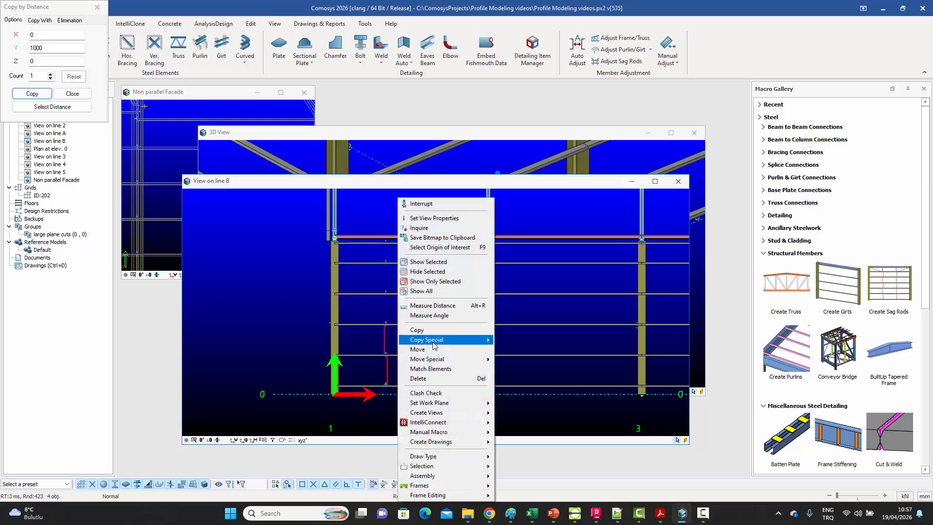
click(515, 340)
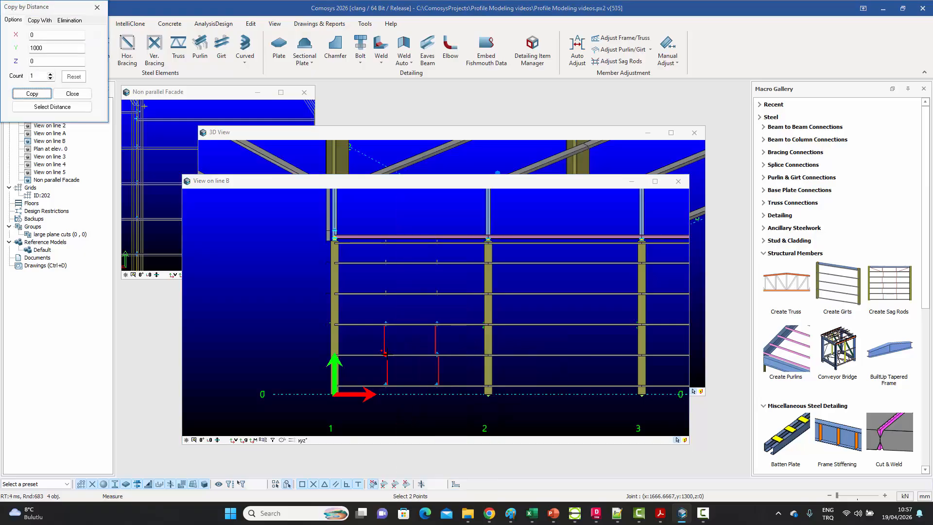
click(387, 384)
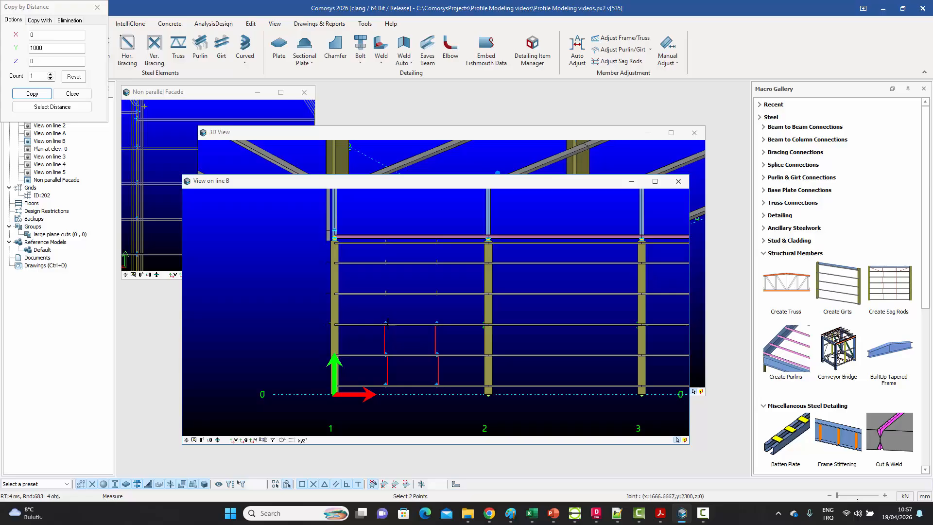
click(387, 324)
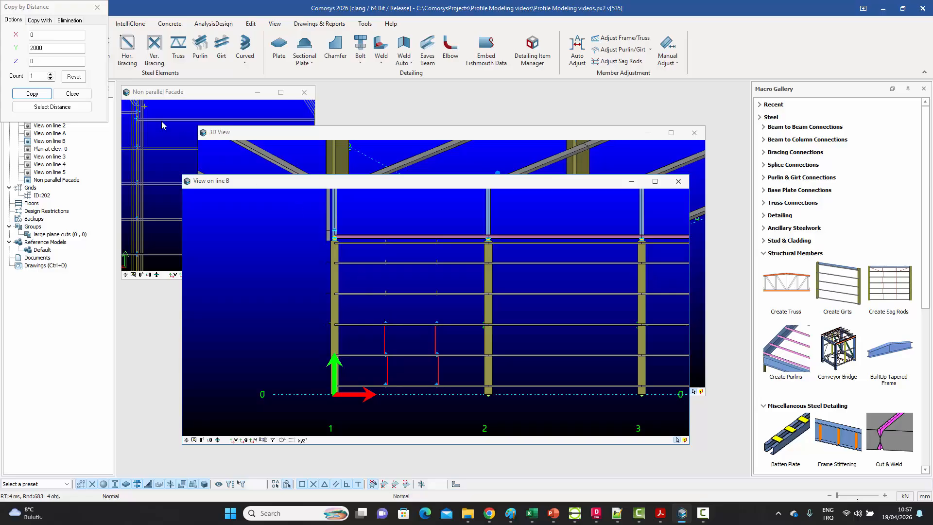
click(34, 93)
scroll(399, 282, up, 5)
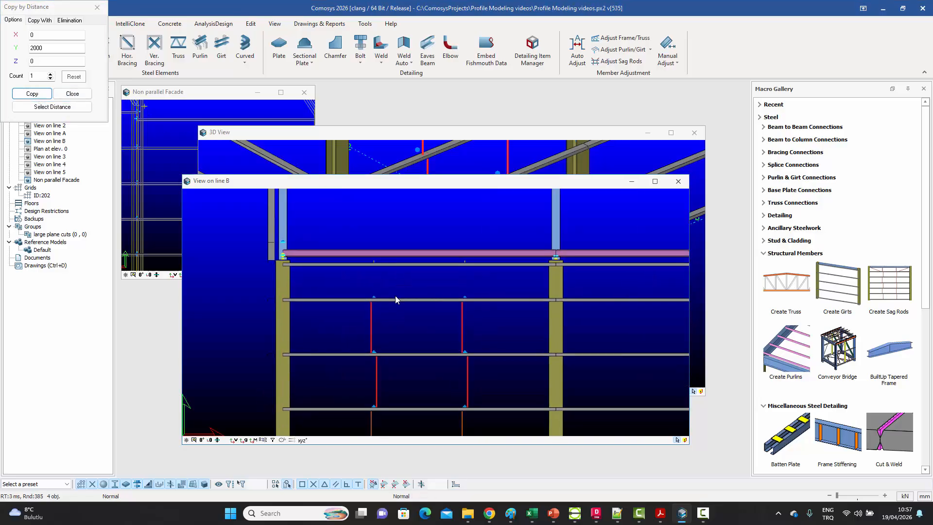
middle_drag(520, 378, 517, 378)
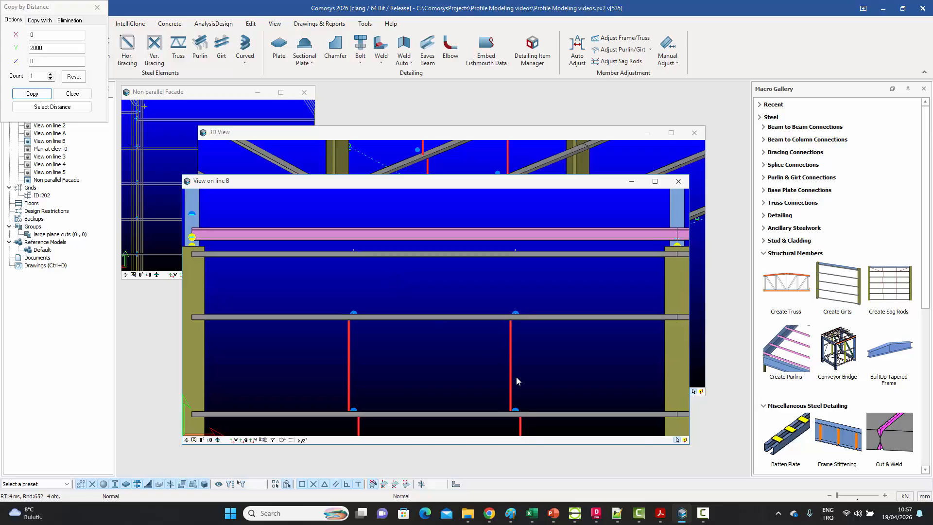
Check the members of the top girt bay in the PDF drawing, and close the linear copy settings in the model.
click(661, 513)
scroll(464, 273, down, 1)
scroll(319, 182, up, 5)
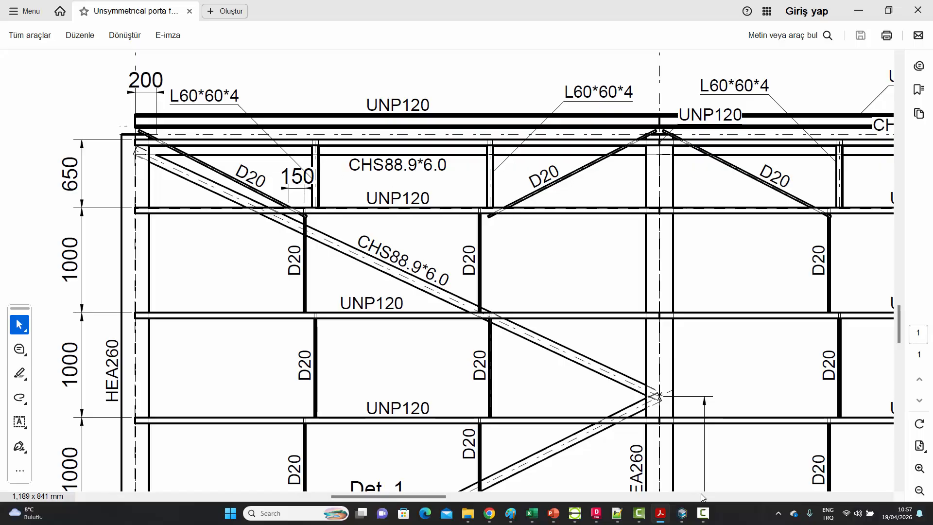
click(623, 442)
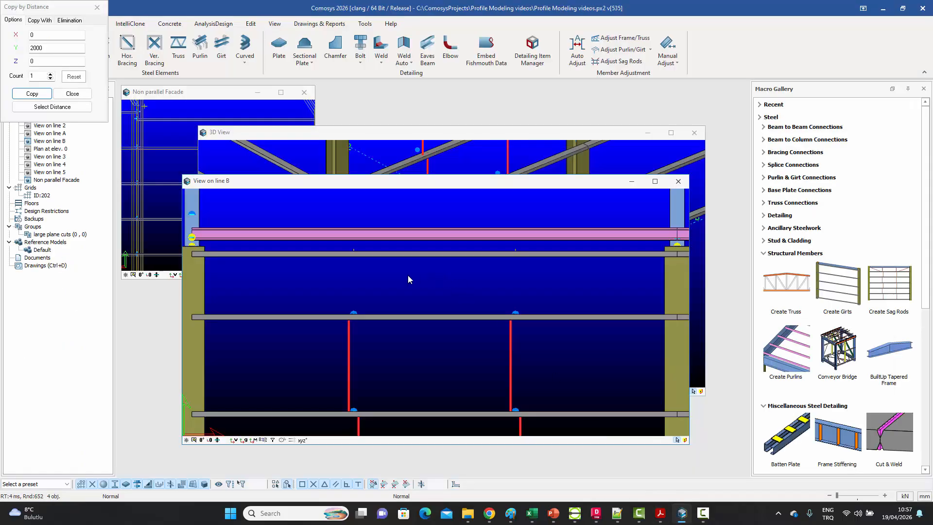
key(Escape)
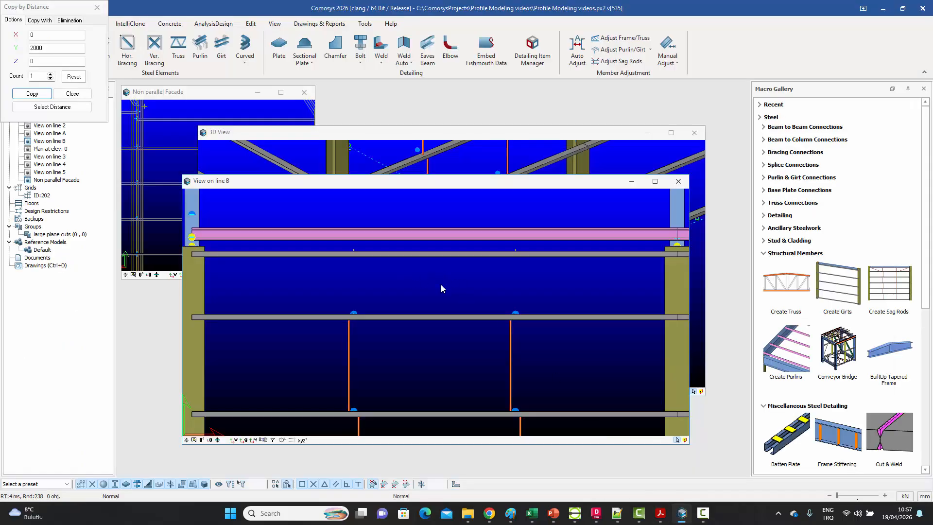
click(97, 8)
click(105, 48)
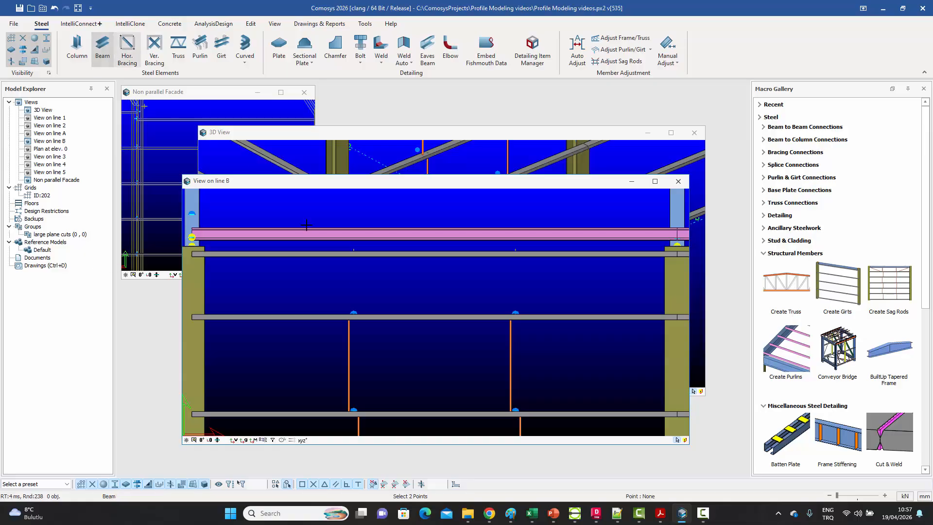
click(353, 313)
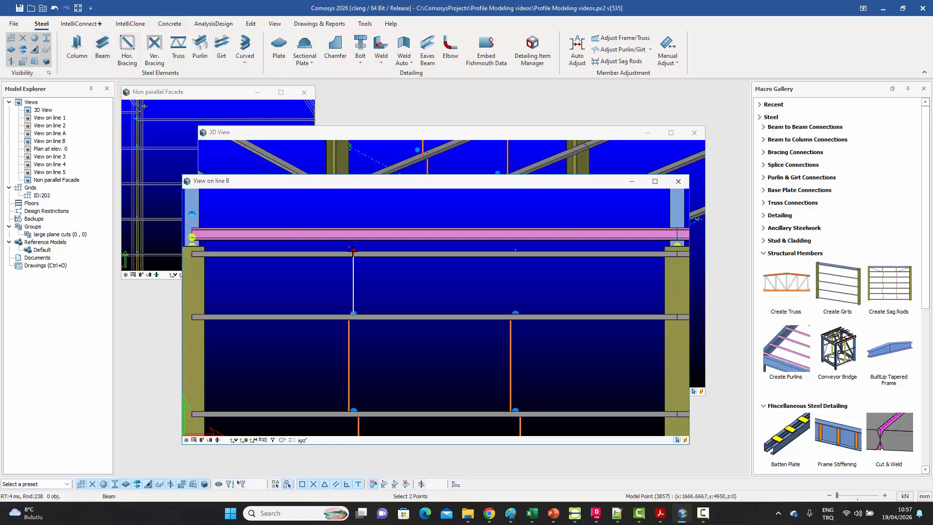
key(Escape)
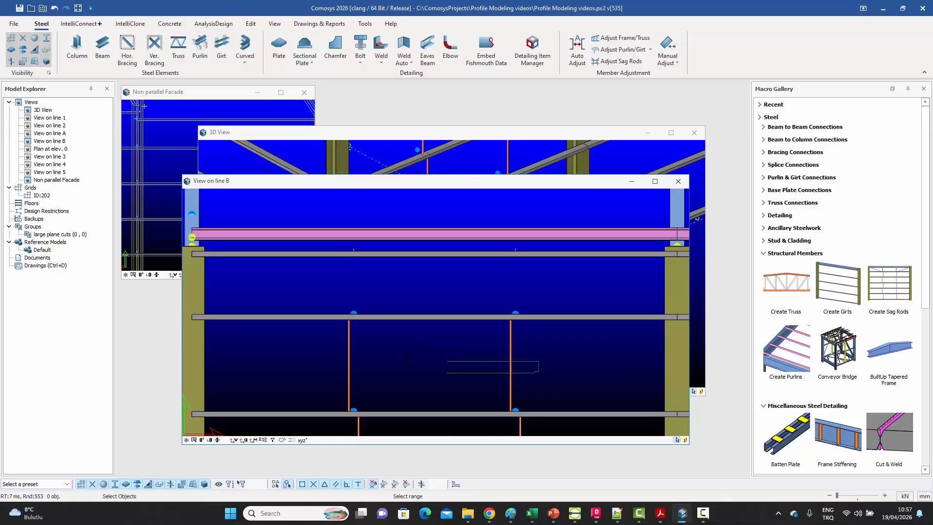
Copy the two uppermost sag rods once by 1000 mm along Y, up to the top girt bay.
drag(539, 374, 351, 353)
right_click(362, 344)
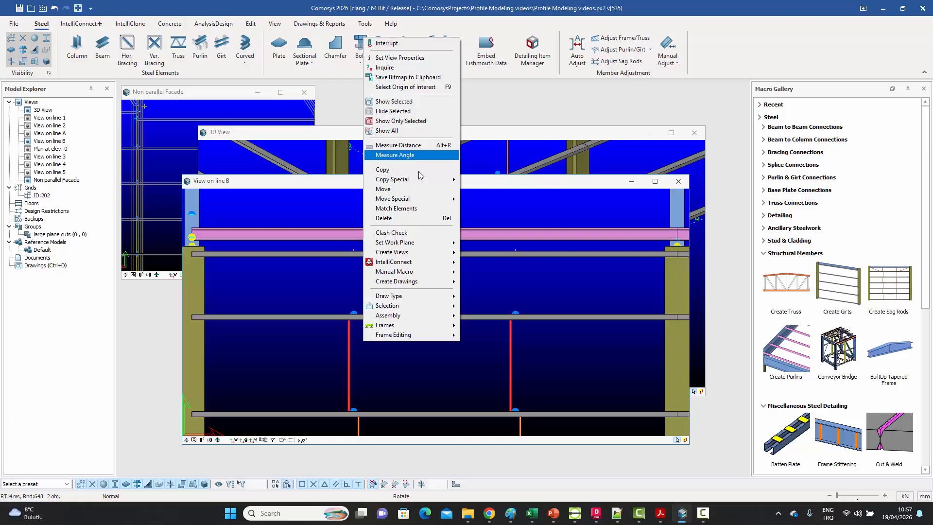
mouse_move(421, 179)
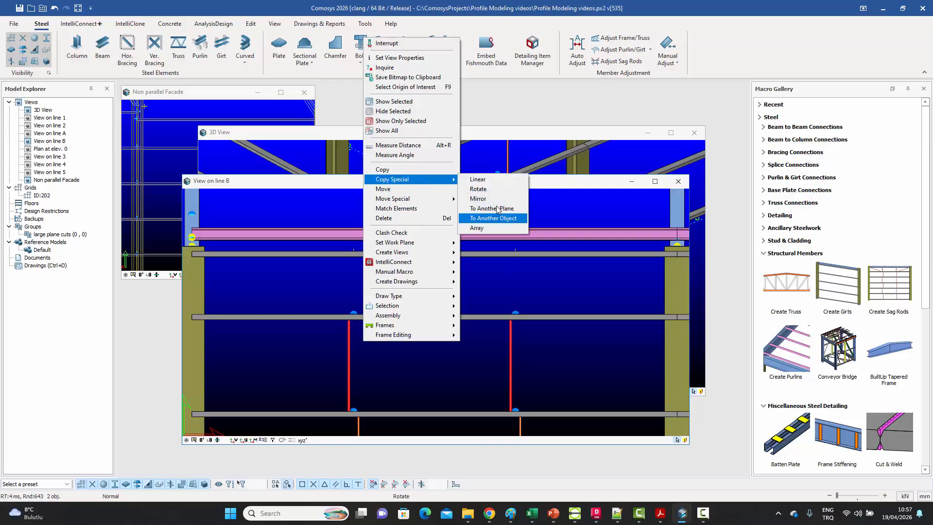
click(478, 180)
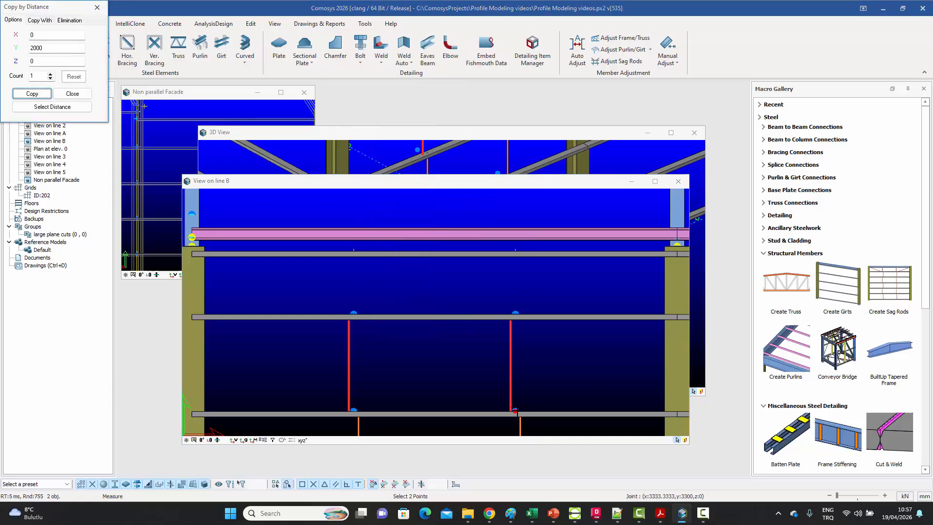
click(516, 412)
click(515, 313)
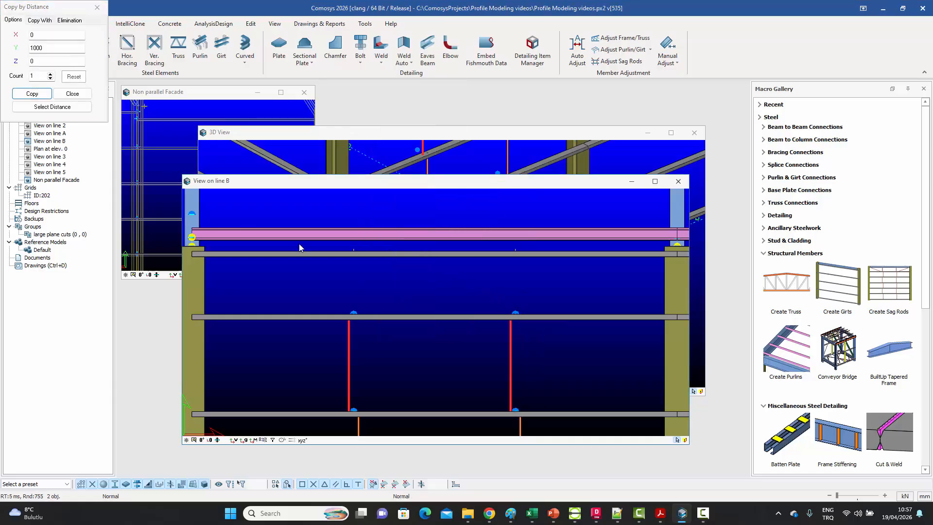
click(32, 94)
click(73, 93)
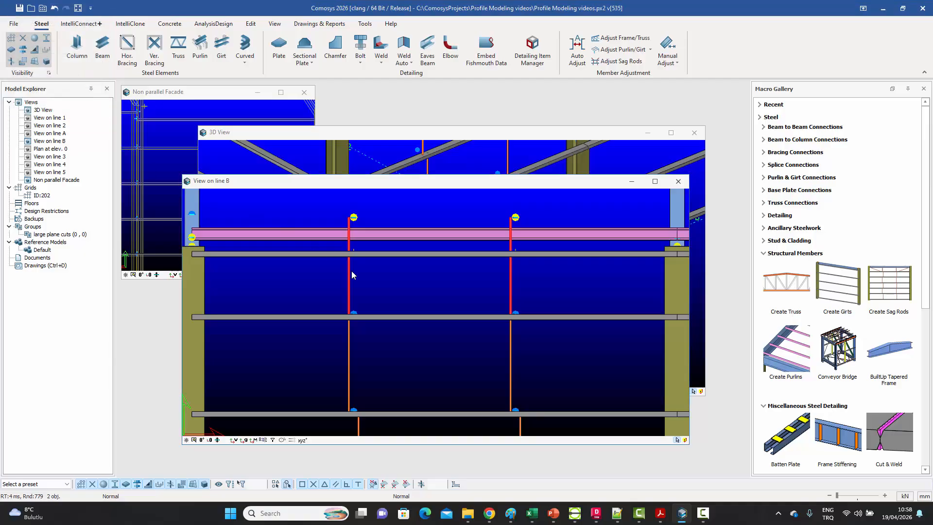
Show View on line B as wireframe and measure the distance between the top two girts at axis 1.
middle_drag(421, 266, 423, 285)
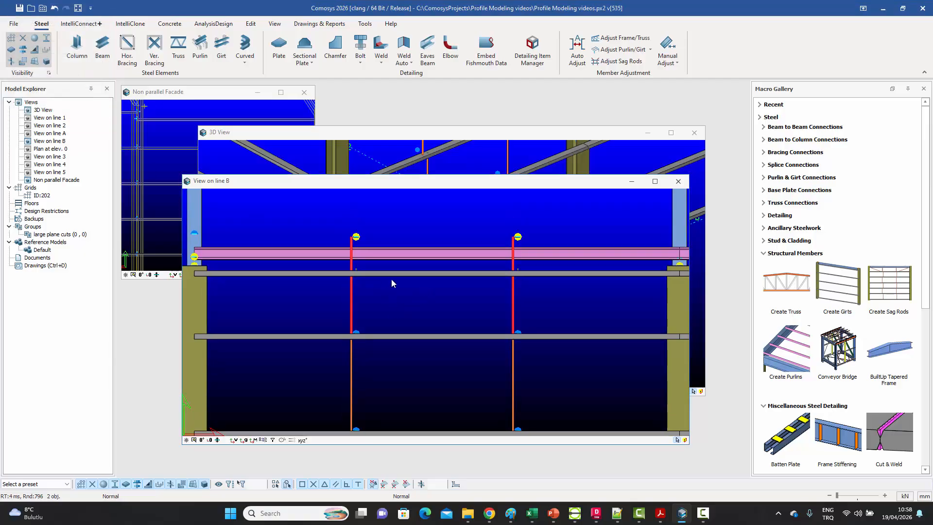
middle_drag(301, 288, 369, 268)
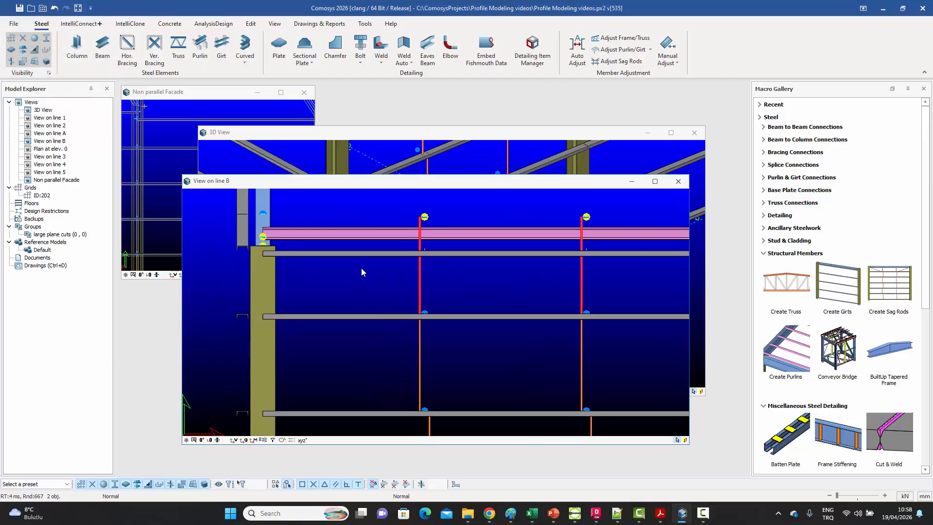
key(w)
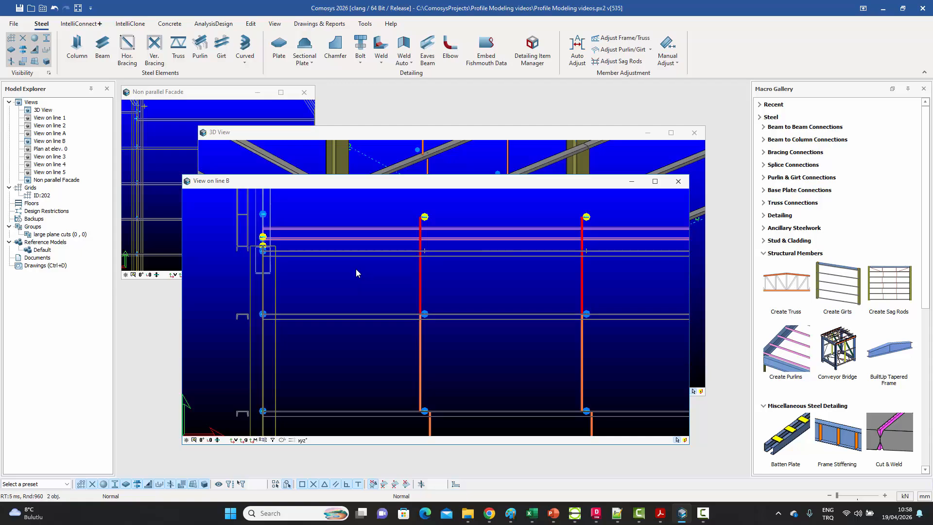
right_click(340, 267)
click(390, 316)
scroll(234, 209, up, 5)
click(234, 210)
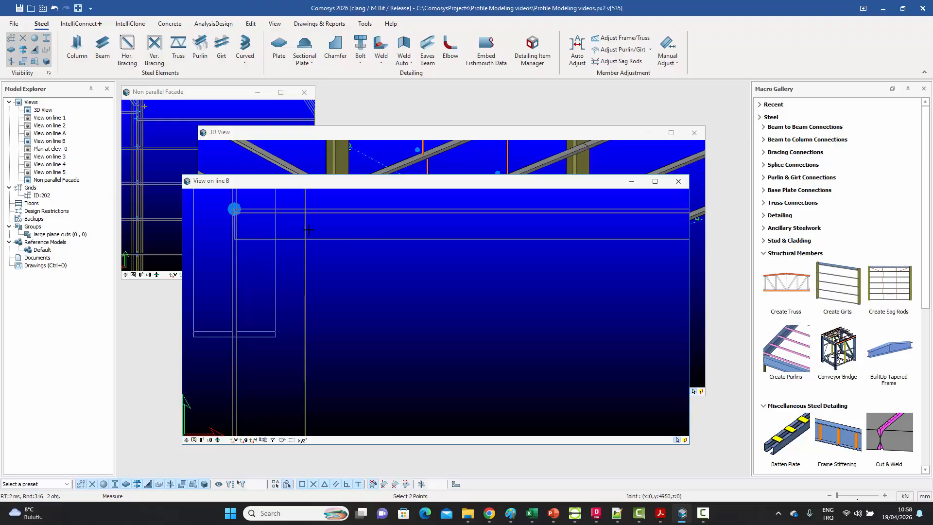
scroll(307, 241, down, 5)
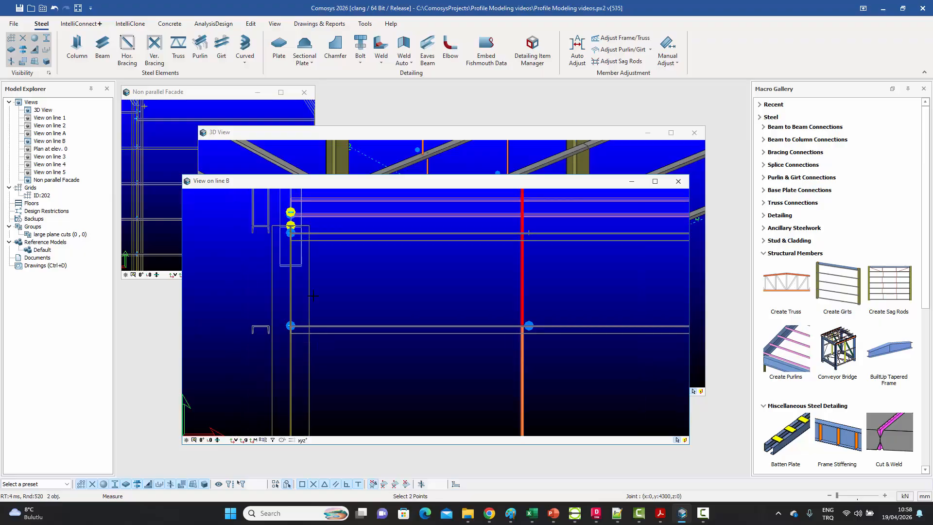
right_click(338, 283)
click(364, 195)
middle_drag(573, 300, 492, 379)
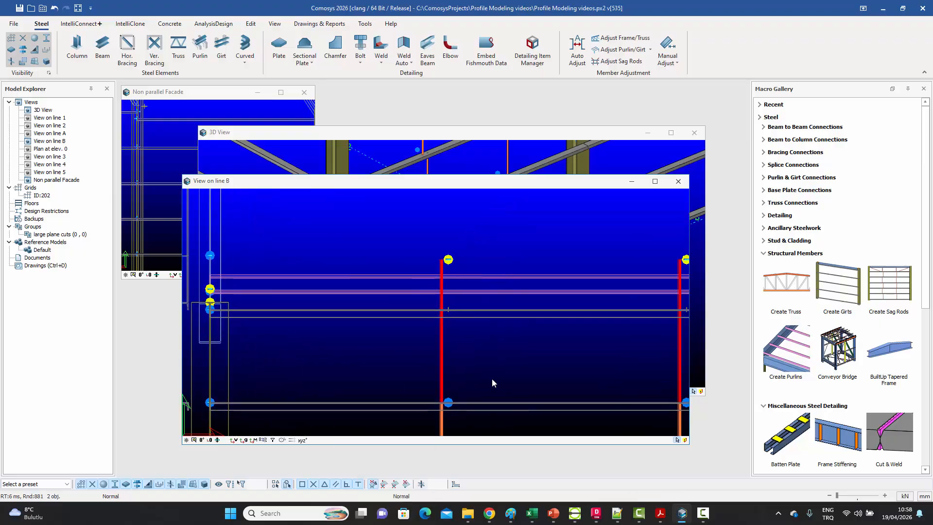
key(Escape)
Set the length of the first copied rod in the top bay to 650 mm, shortening it at its upper end.
middle_drag(446, 338, 424, 316)
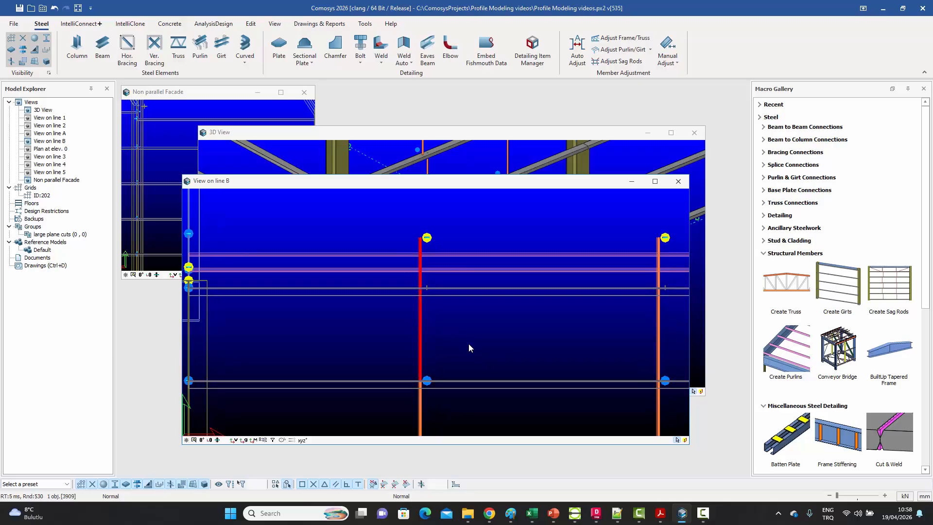
click(420, 335)
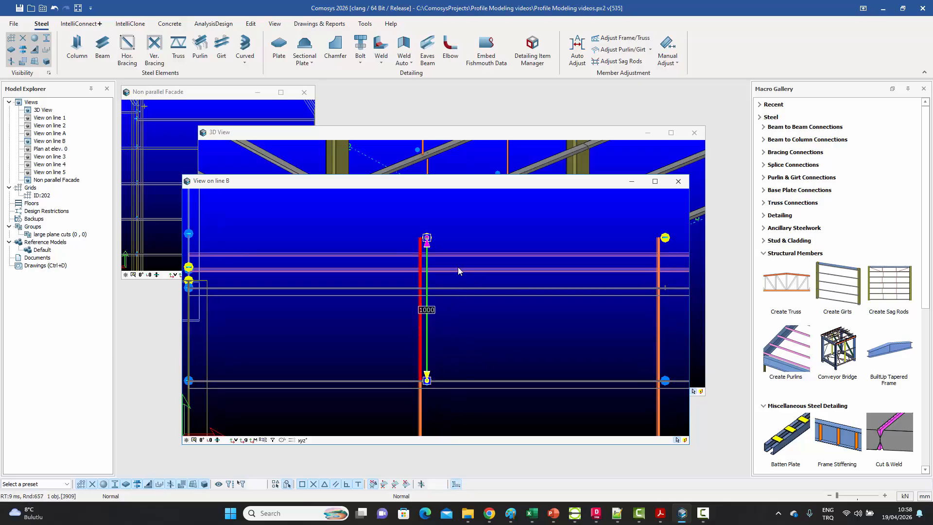
click(426, 309)
drag(506, 299, 441, 294)
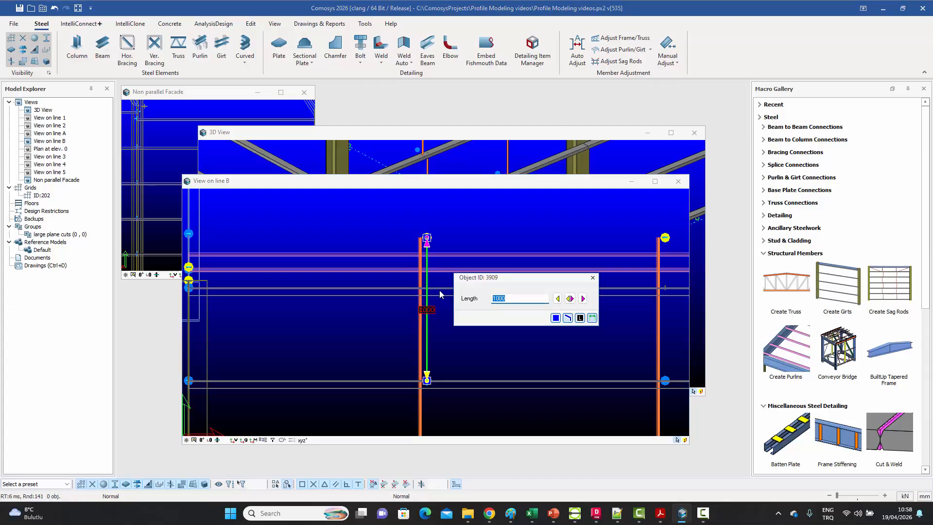
text(650)
click(583, 298)
Shorten the second top-bay rod to 650 mm at its upper end and compare the bay with the PDF drawing.
click(658, 320)
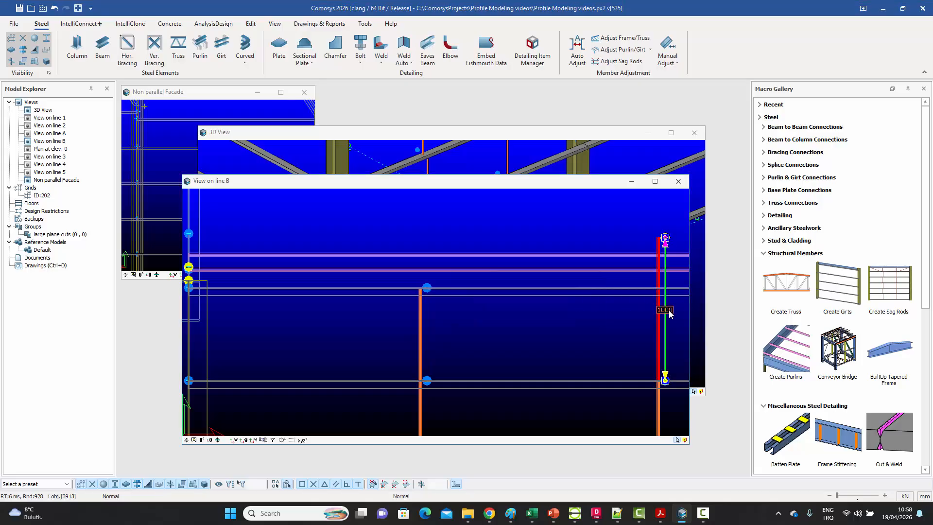
click(665, 310)
drag(754, 301, 729, 298)
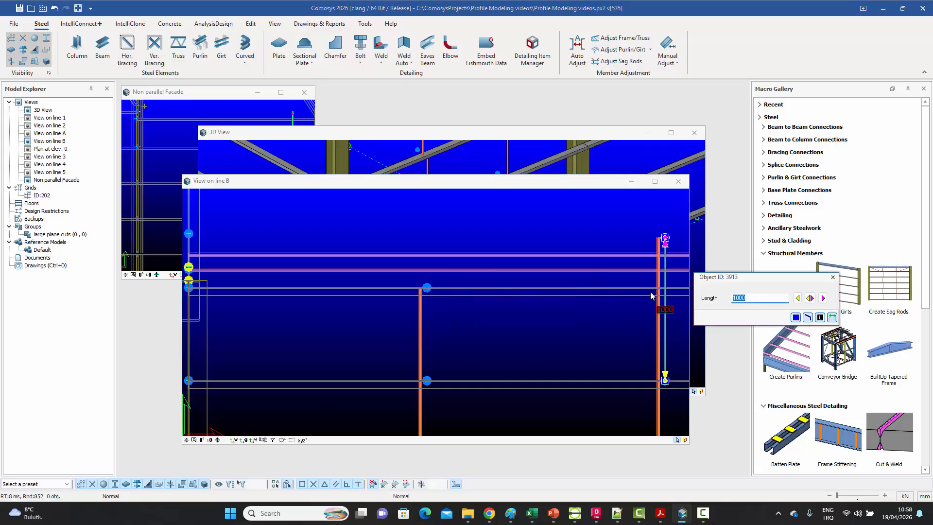
text(650)
click(823, 298)
click(833, 278)
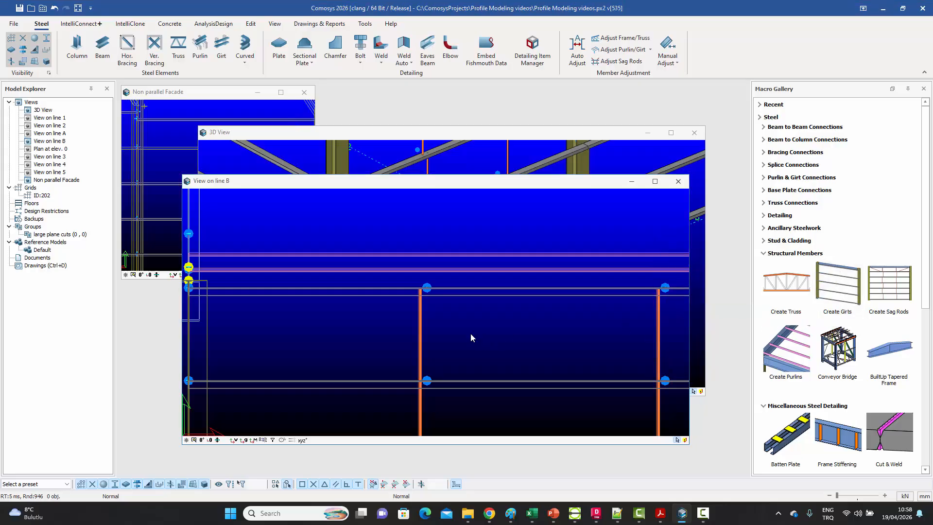
middle_drag(470, 333, 422, 299)
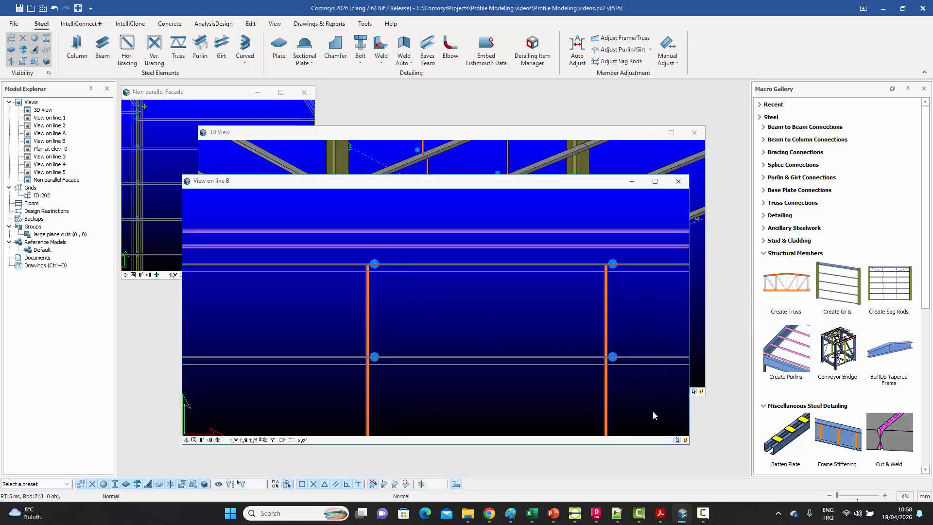
click(660, 513)
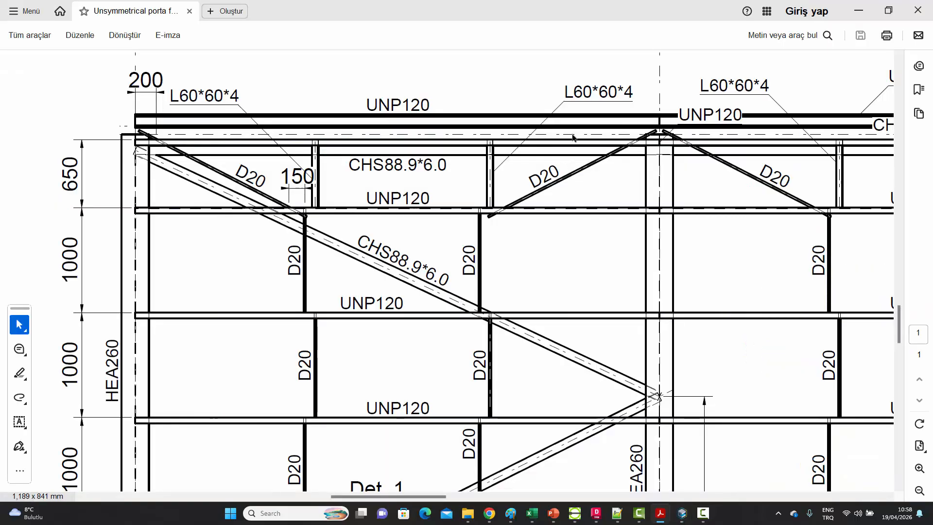
click(682, 513)
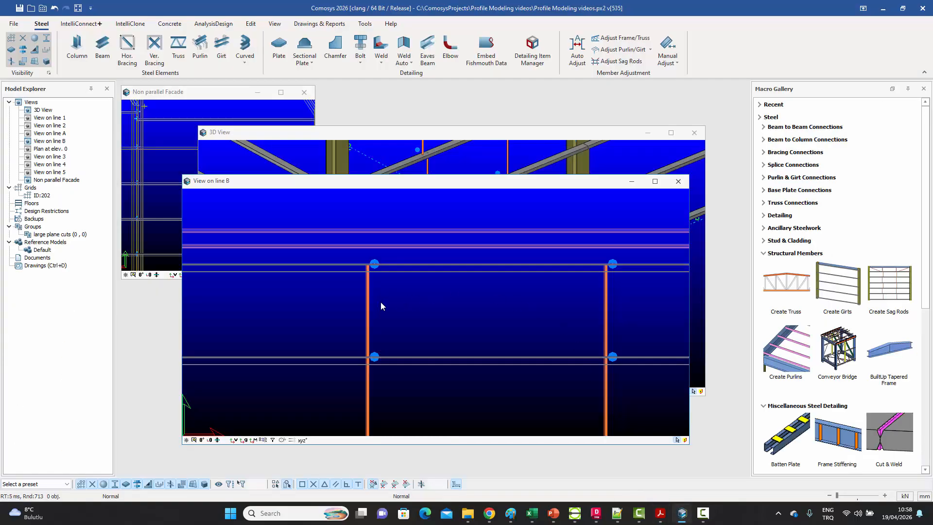
Change the profile of both 650 mm top-bay members to L60*60*4.
drag(670, 291, 316, 322)
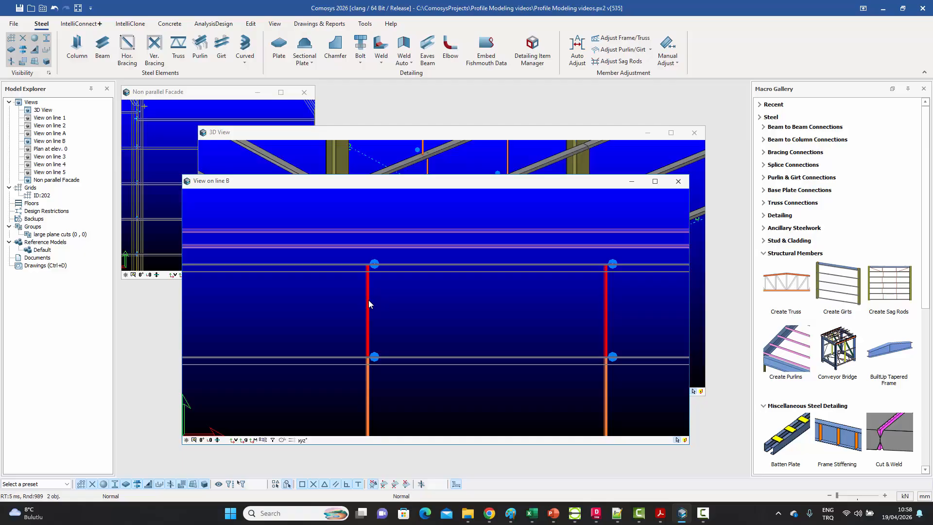
double_click(368, 300)
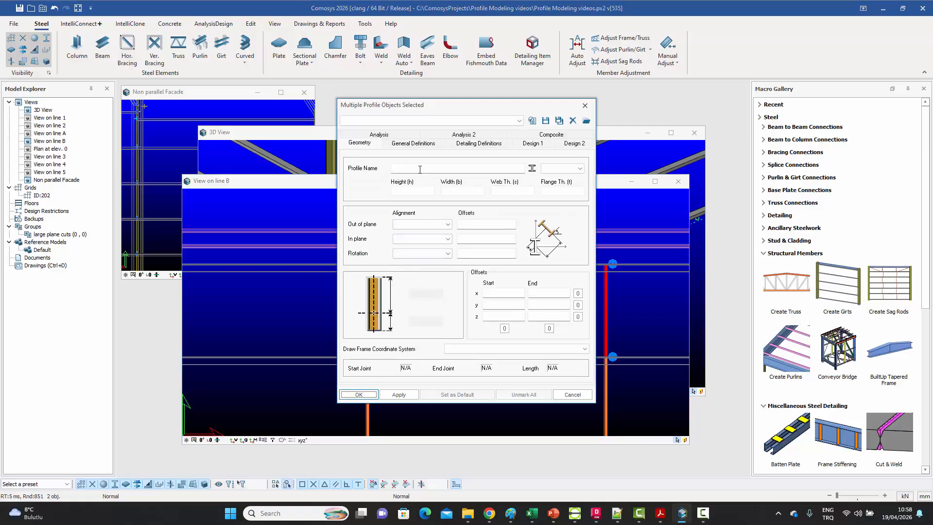
click(419, 169)
text(L60*60*4)
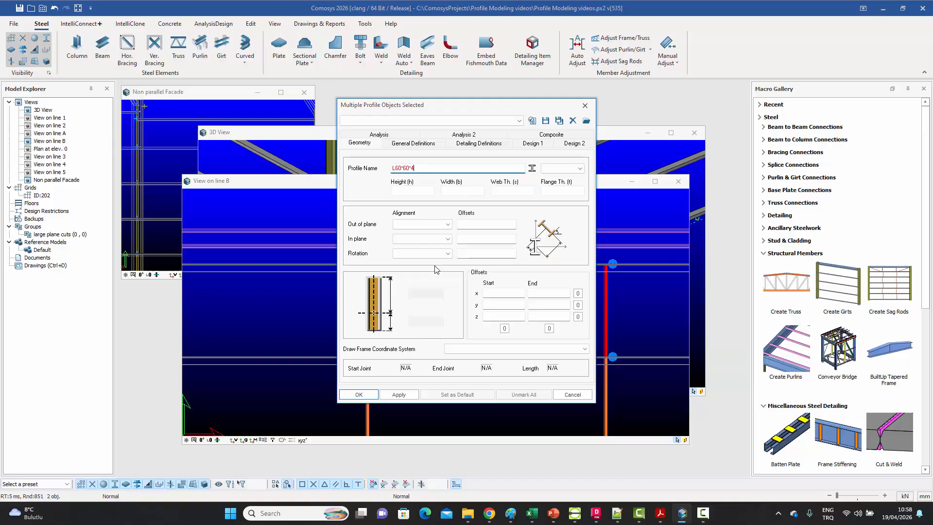
click(354, 394)
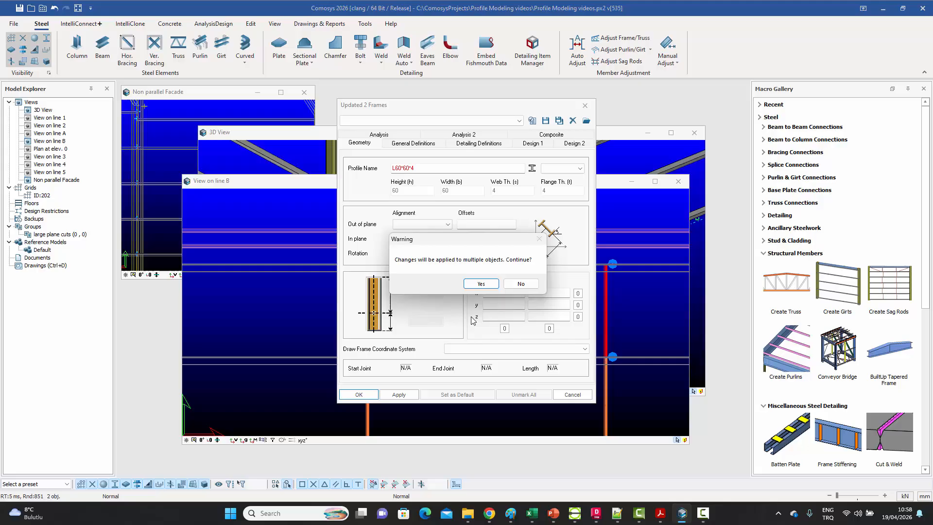
click(489, 284)
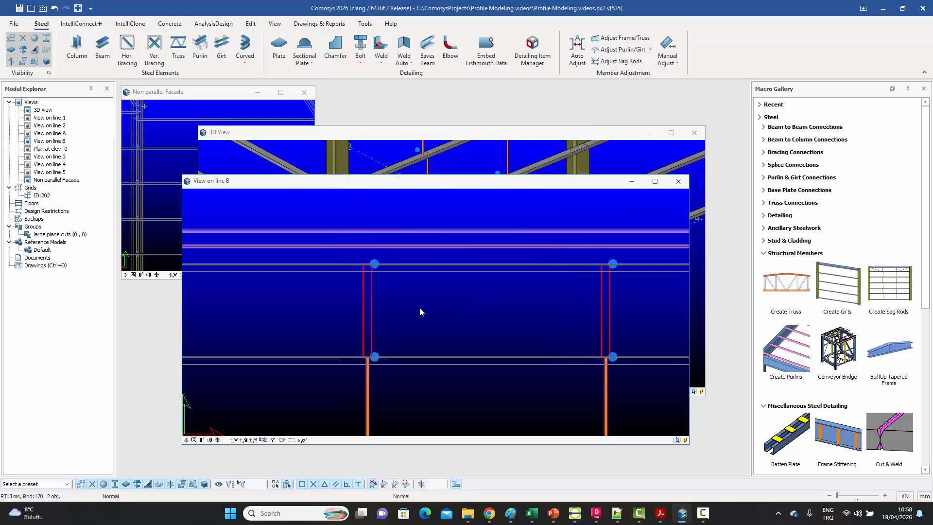
Set the in-plane offset of both L60*60*4 top-bay members to 50.
middle_drag(407, 332, 409, 304)
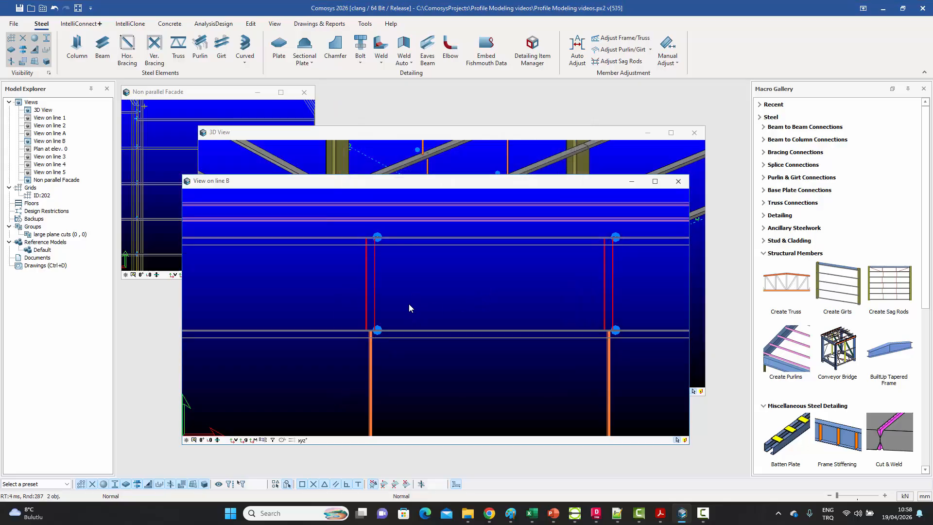
double_click(375, 288)
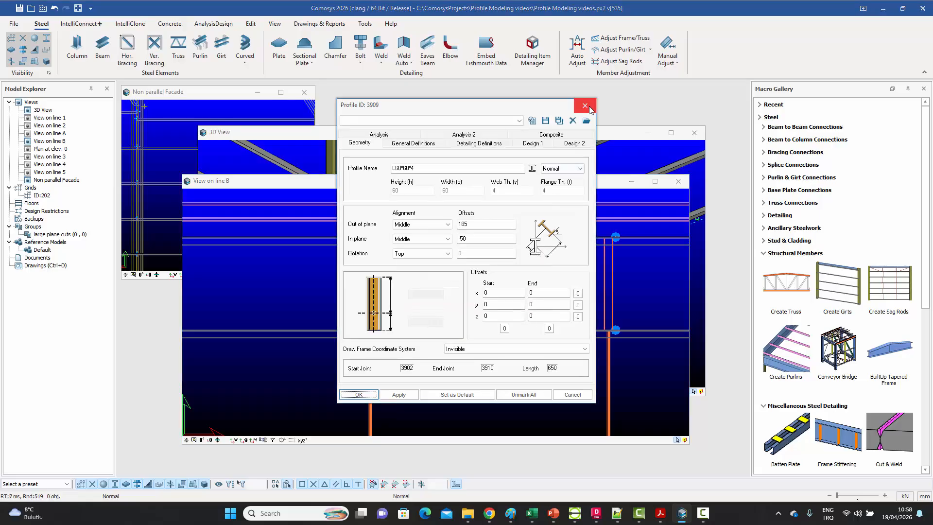
click(586, 106)
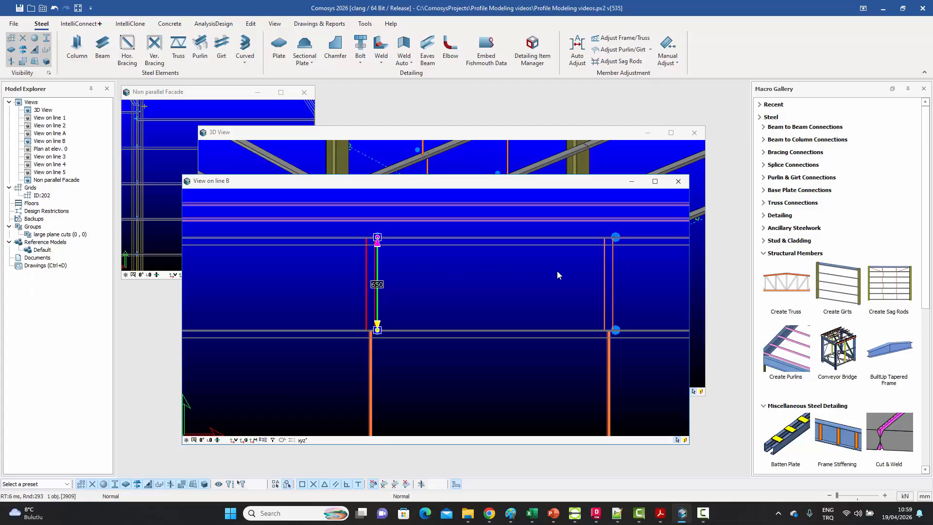
ctrl+click(605, 276)
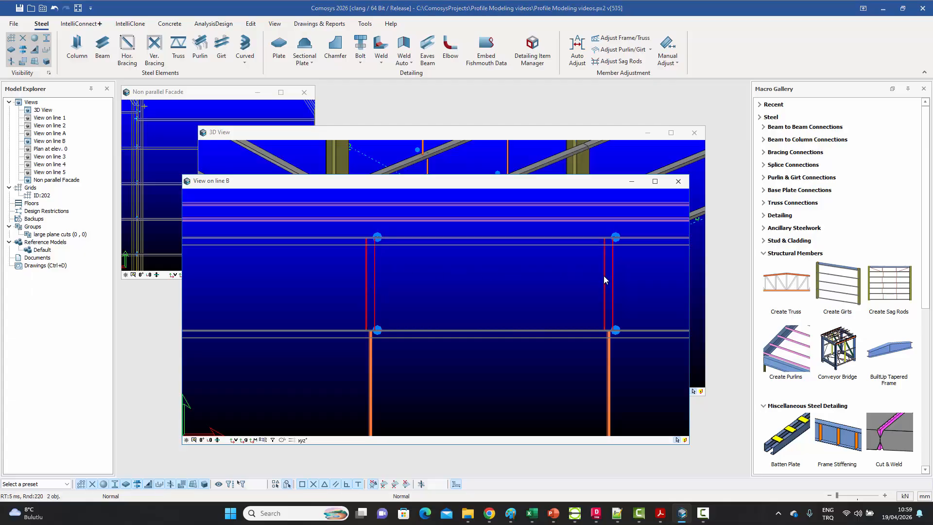
double_click(604, 275)
click(464, 238)
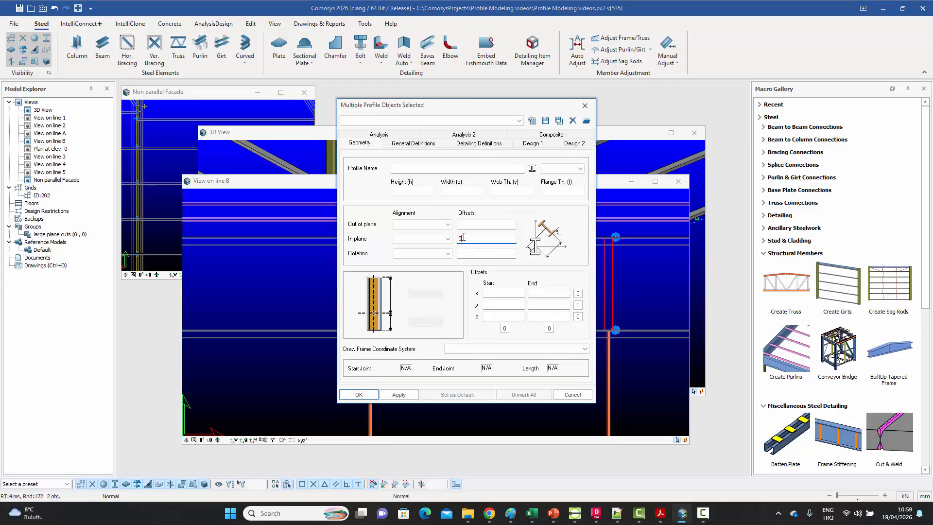
click(368, 394)
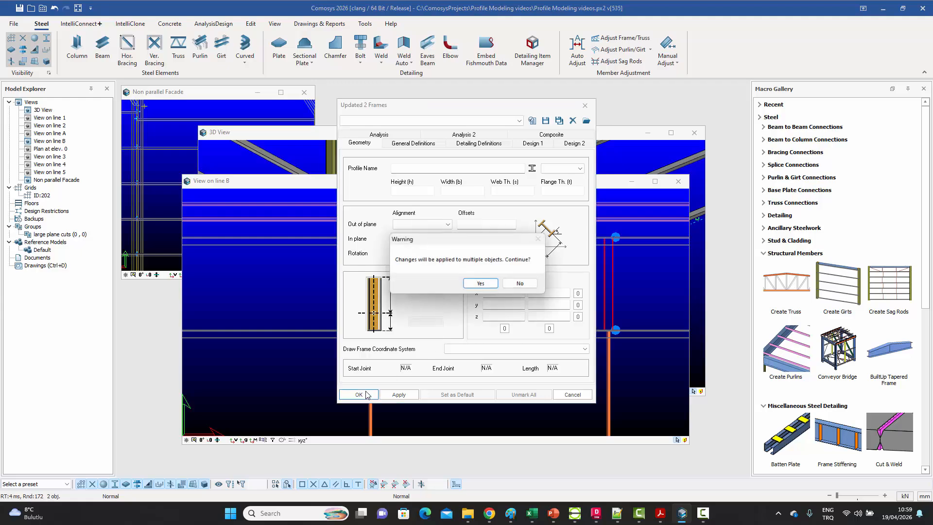
click(478, 284)
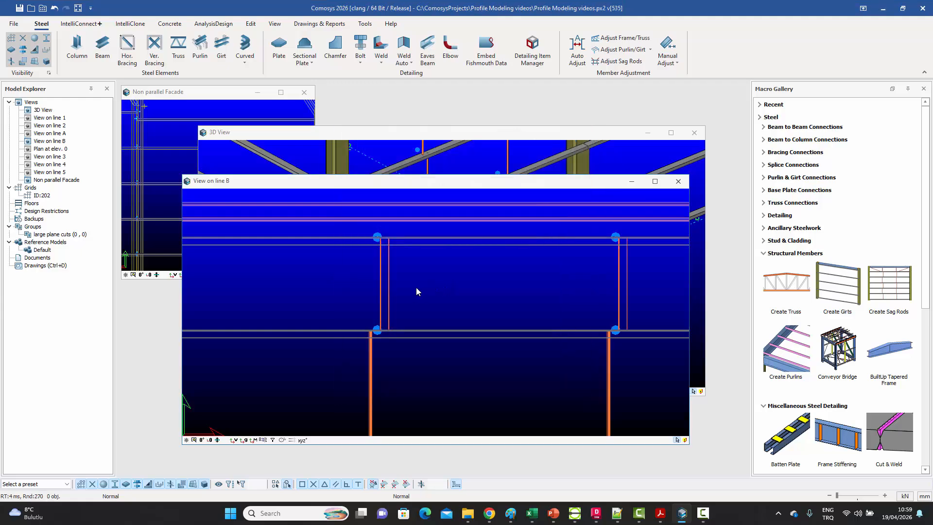
Examine the shifted L60*60*4 members between the top two girts in View on line B and the maximized 3D View.
scroll(384, 280, up, 3)
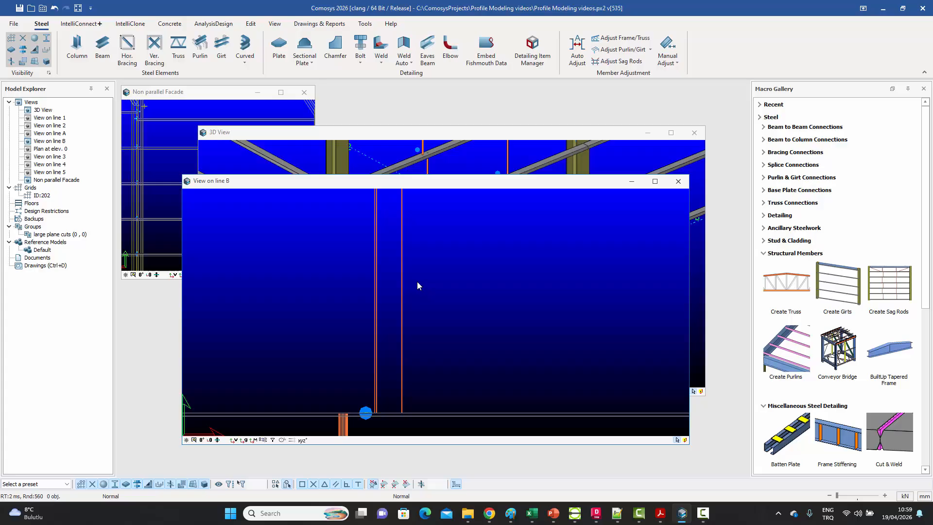
scroll(417, 282, down, 1)
scroll(401, 293, down, 2)
scroll(401, 343, up, 2)
scroll(404, 337, up, 1)
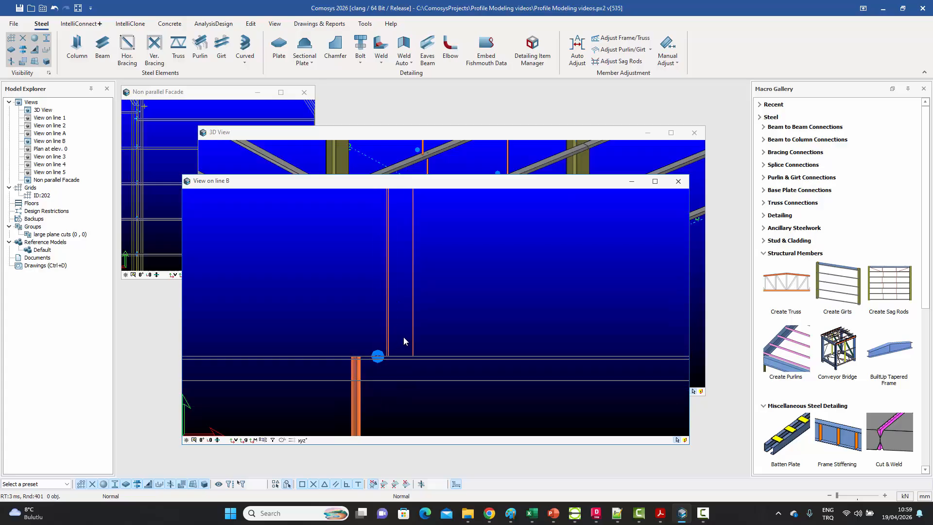
click(397, 136)
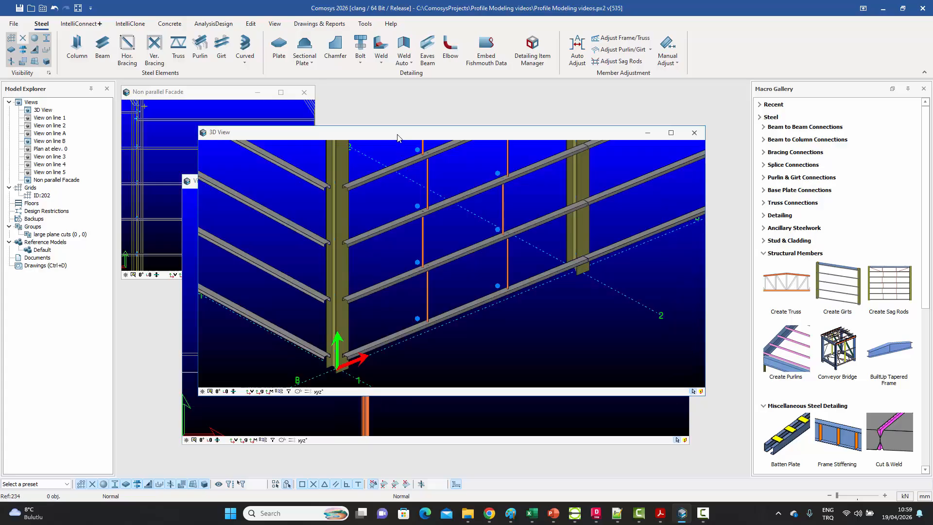
click(671, 132)
middle_drag(522, 258, 519, 362)
scroll(430, 220, up, 2)
scroll(416, 216, up, 3)
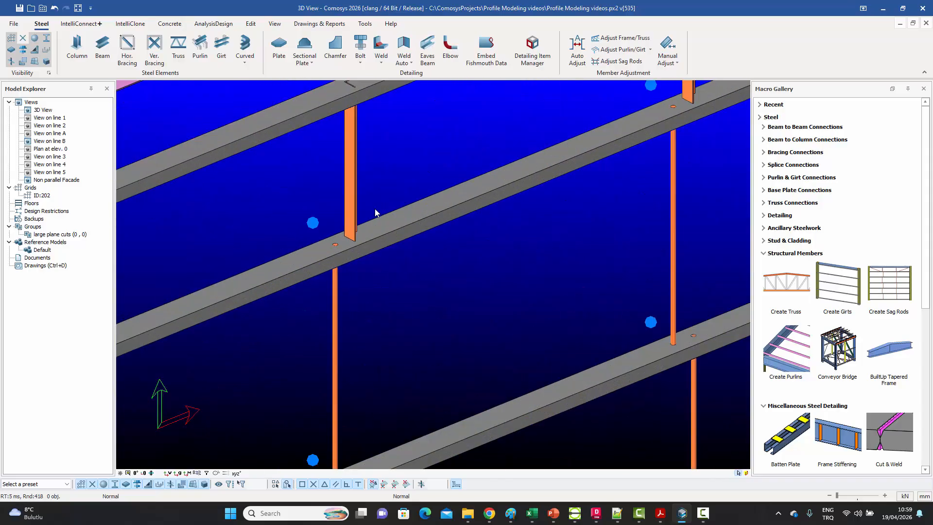
middle_drag(364, 223, 245, 403)
middle_drag(461, 246, 459, 246)
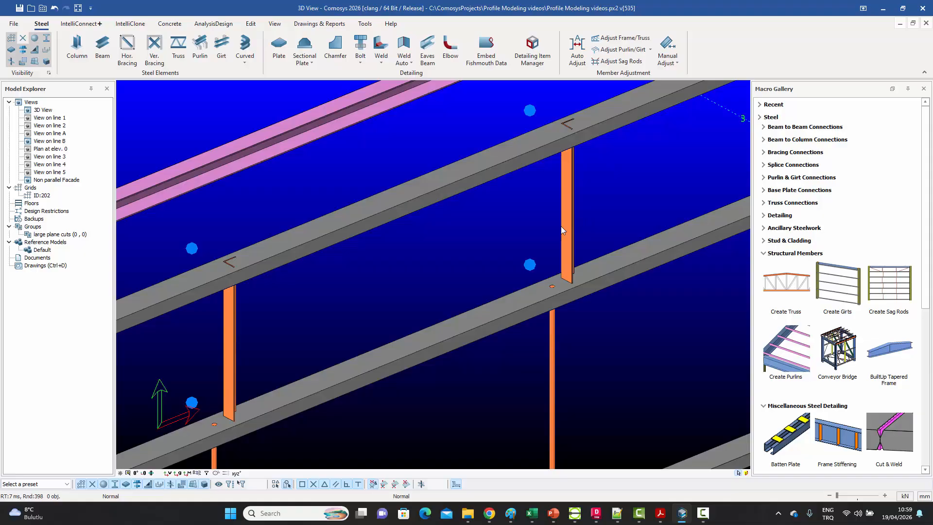
scroll(447, 229, down, 2)
middle_drag(447, 233, 471, 191)
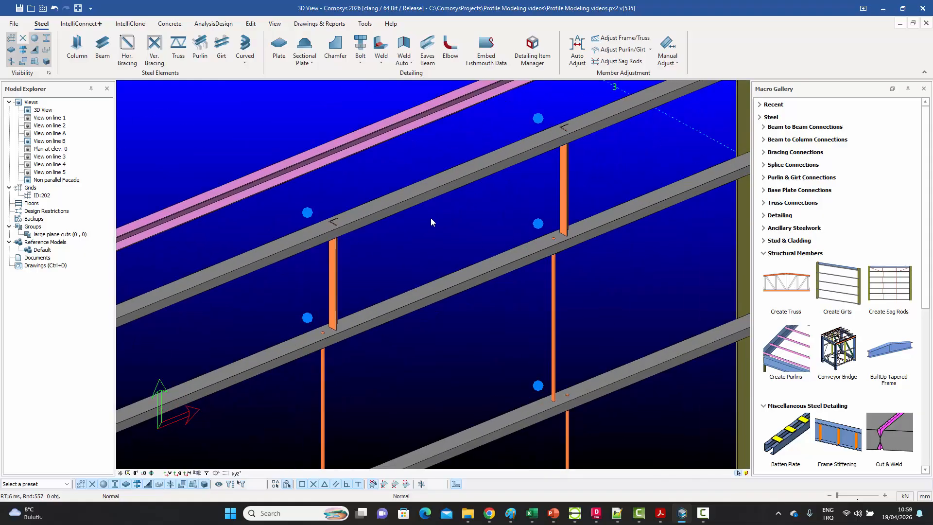
middle_drag(430, 217, 421, 194)
scroll(428, 194, down, 2)
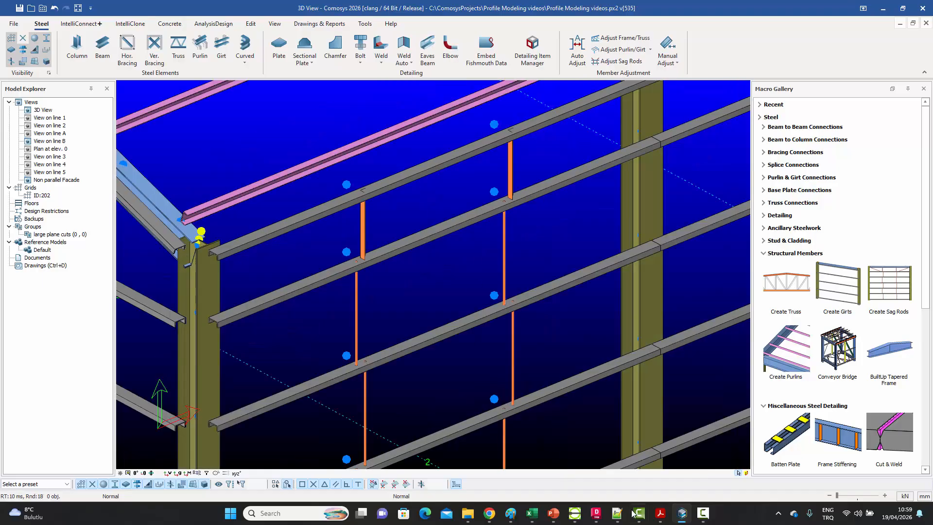
Switch to the PDF drawing and examine the inclined D20 sag rods in the axis B elevation and their offsets in detail 2.
click(660, 514)
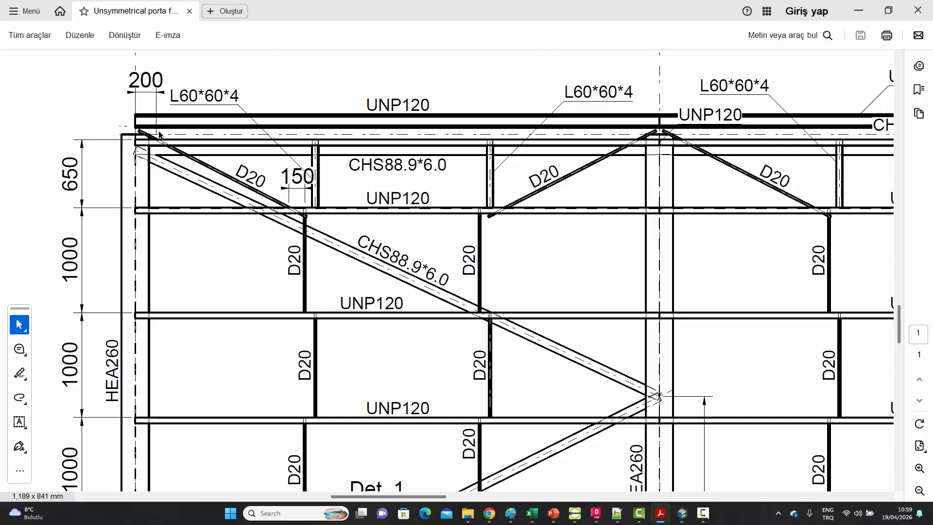
ctrl+scroll(439, 223, down, 5)
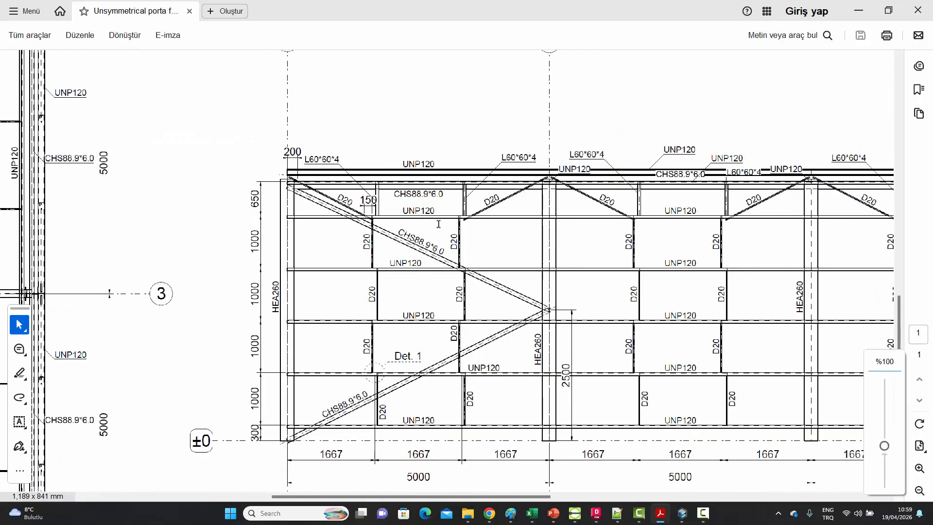
ctrl+scroll(438, 223, down, 3)
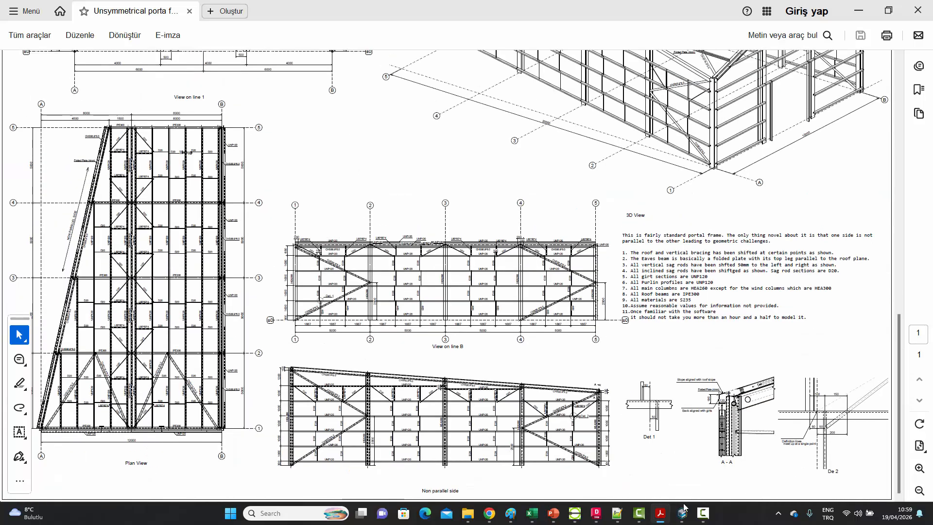
ctrl+scroll(838, 439, up, 3)
scroll(840, 440, left, 1)
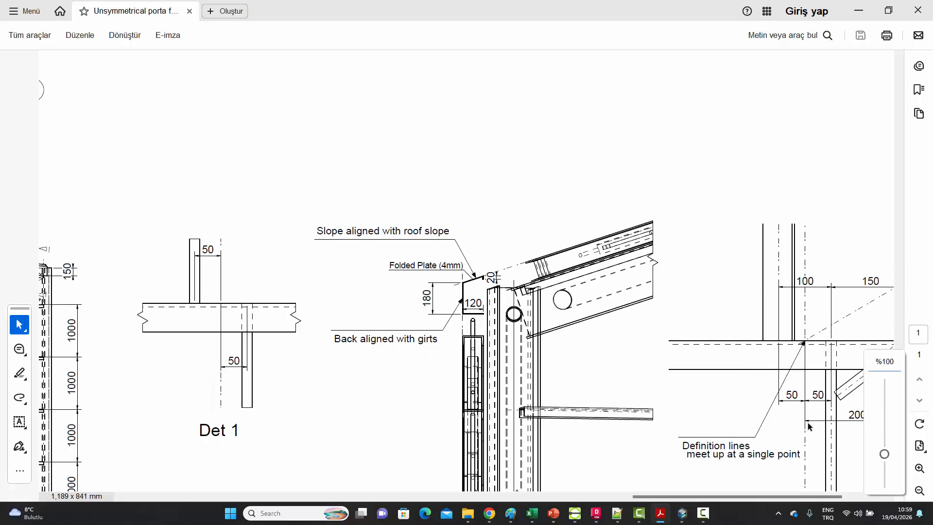
scroll(801, 498, right, 4)
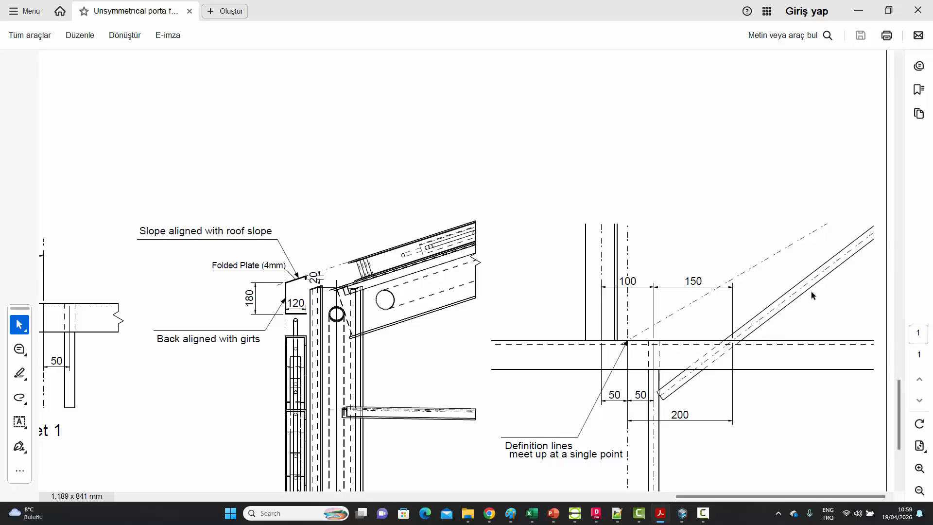
Return to View on line B in Comosys and draw a beam from the second girt's third point nearest axis 2 to the top girt at axis 2.
click(682, 513)
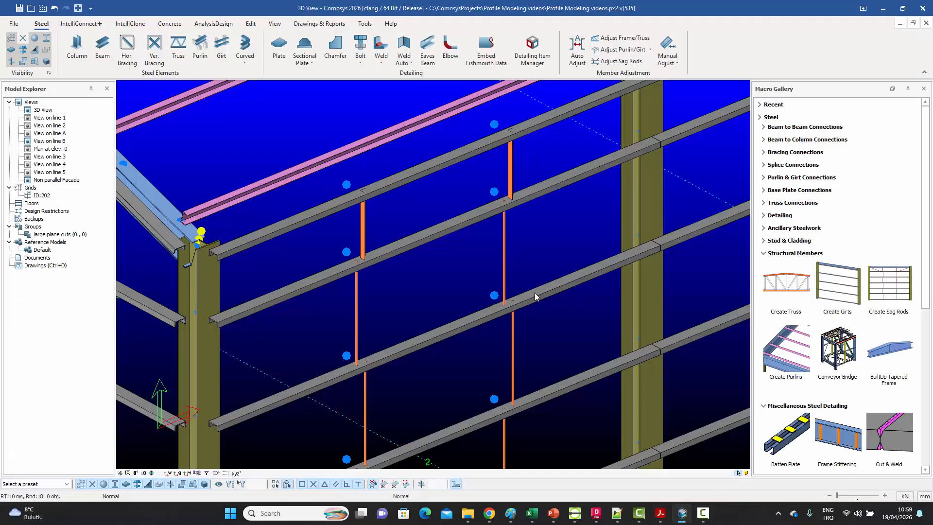
key(ctrl+Tab)
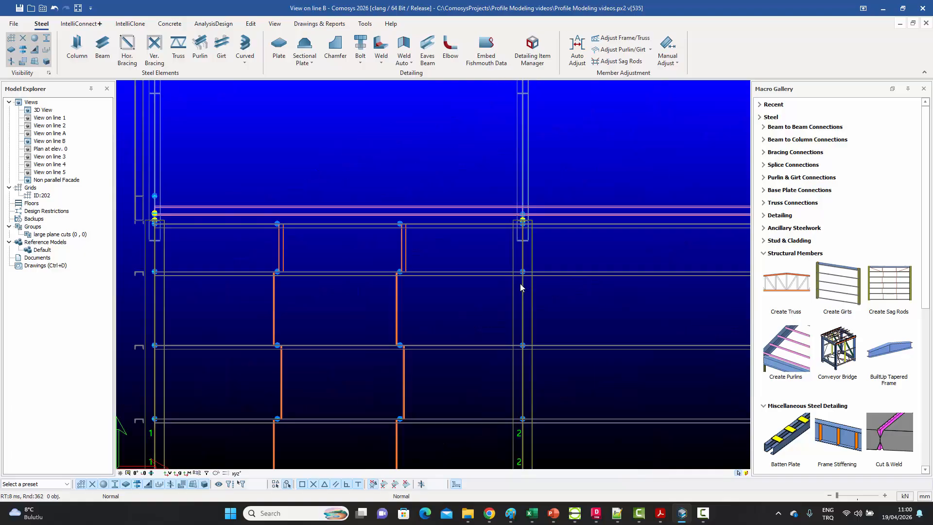
middle_drag(520, 284, 522, 262)
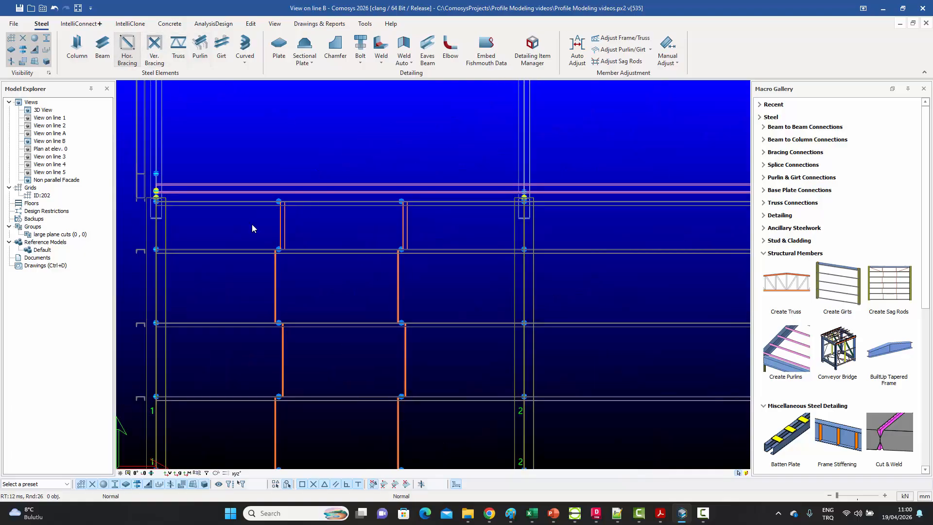
click(103, 47)
scroll(447, 237, up, 3)
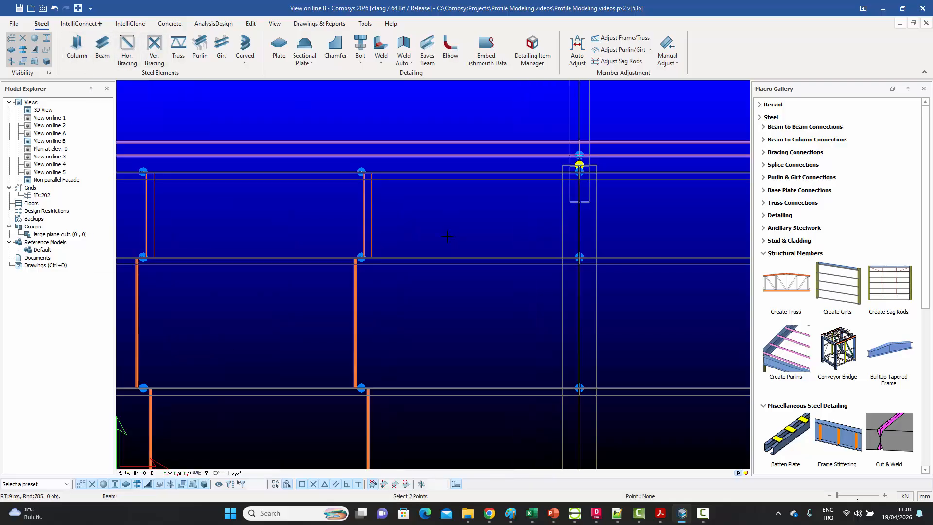
click(362, 257)
scroll(559, 164, up, 4)
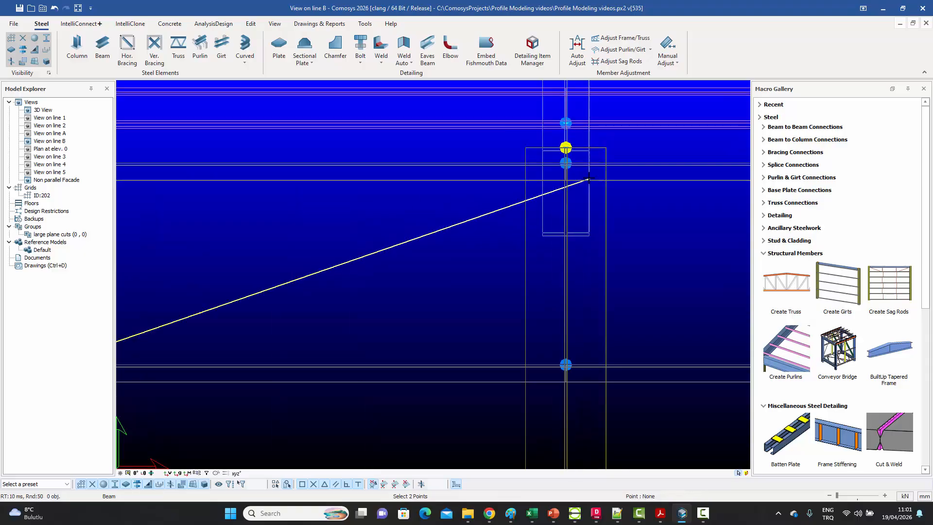
click(567, 159)
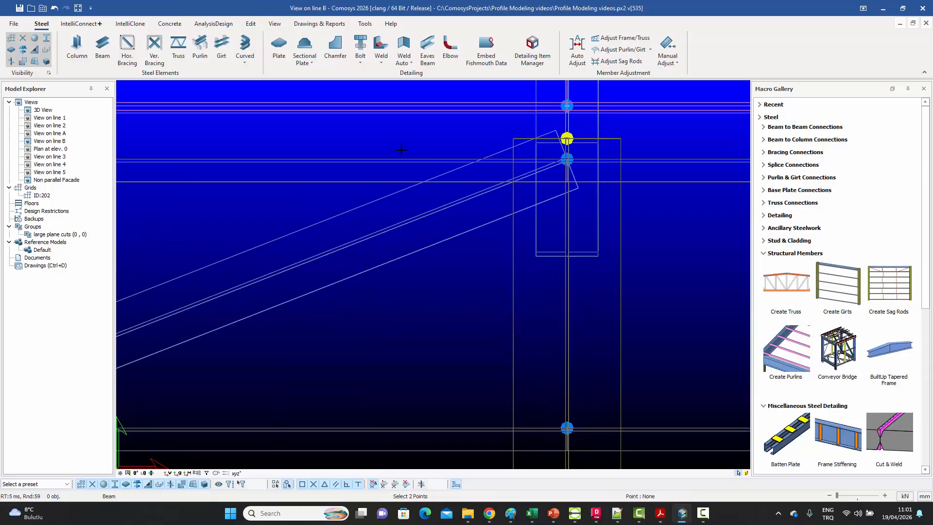
Match the new inclined member to the properties of a D20 sag rod.
scroll(473, 213, down, 2)
scroll(474, 212, down, 2)
scroll(437, 229, up, 2)
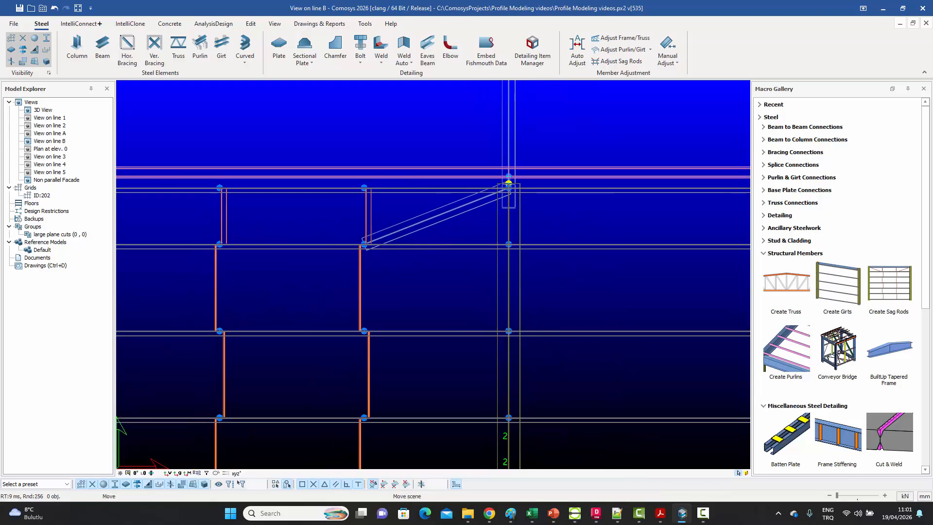
click(448, 219)
right_click(447, 218)
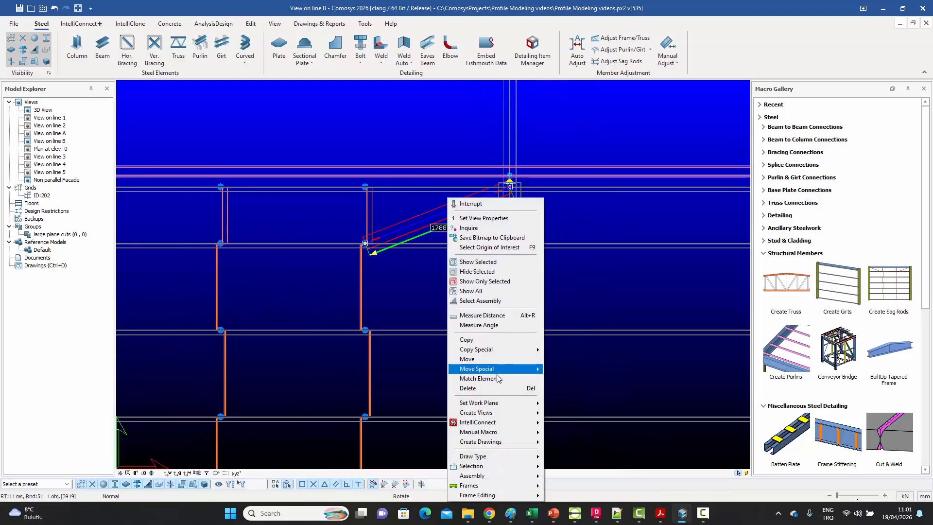
click(482, 374)
click(397, 226)
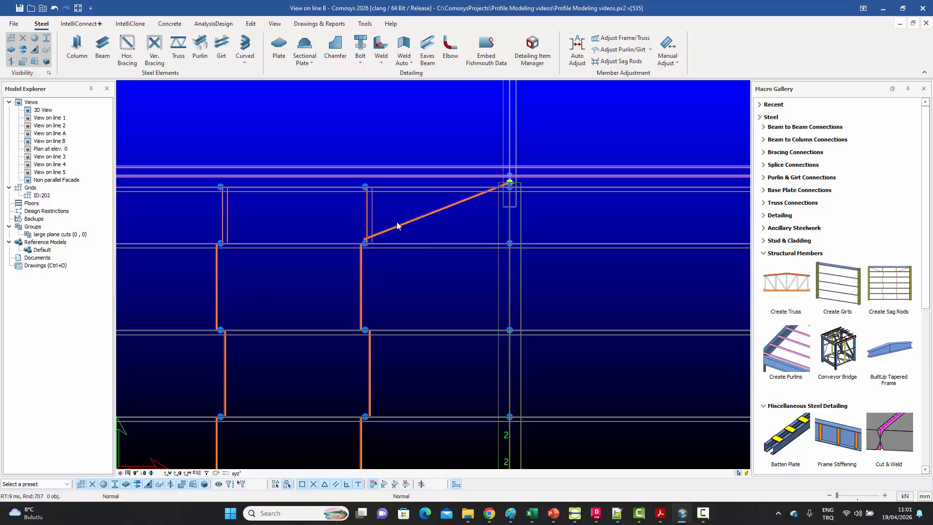
Set the in-plane offset of the inclined D20 rod in the top bay to 0.
double_click(415, 223)
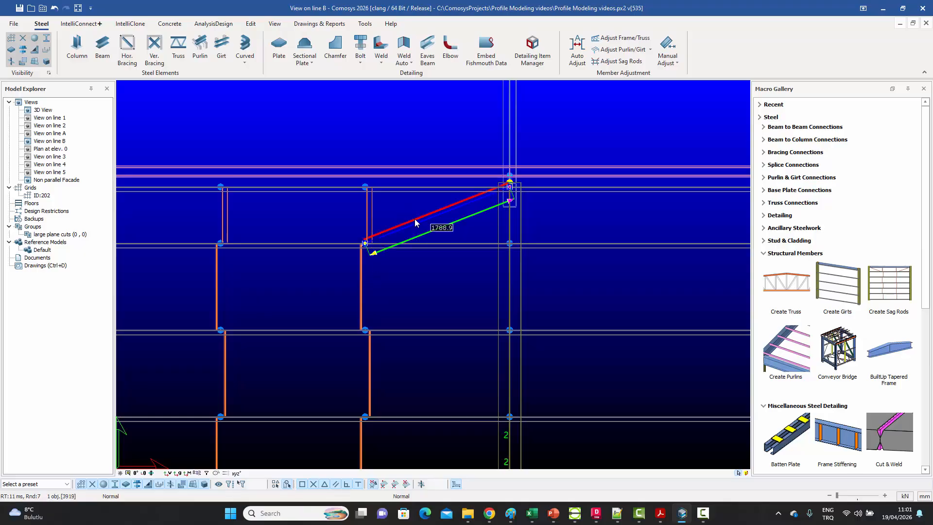
double_click(475, 239)
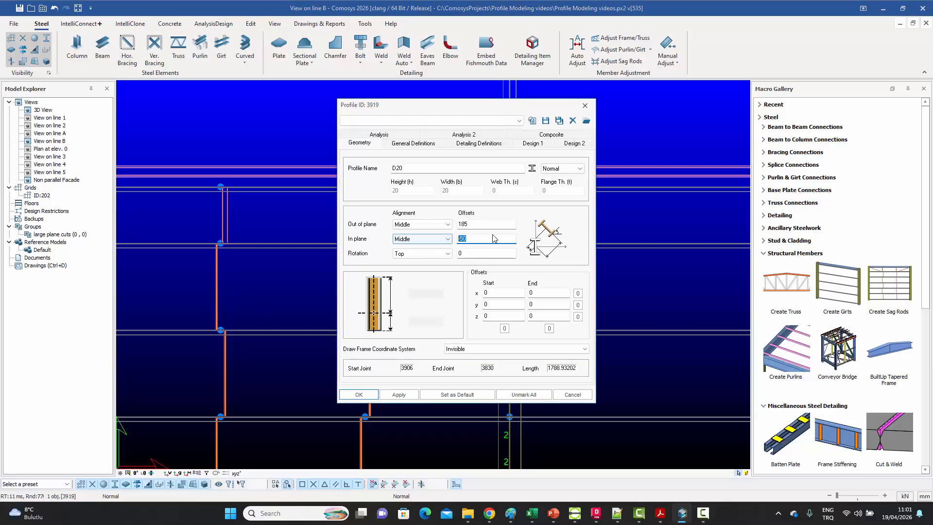
text(0)
click(366, 396)
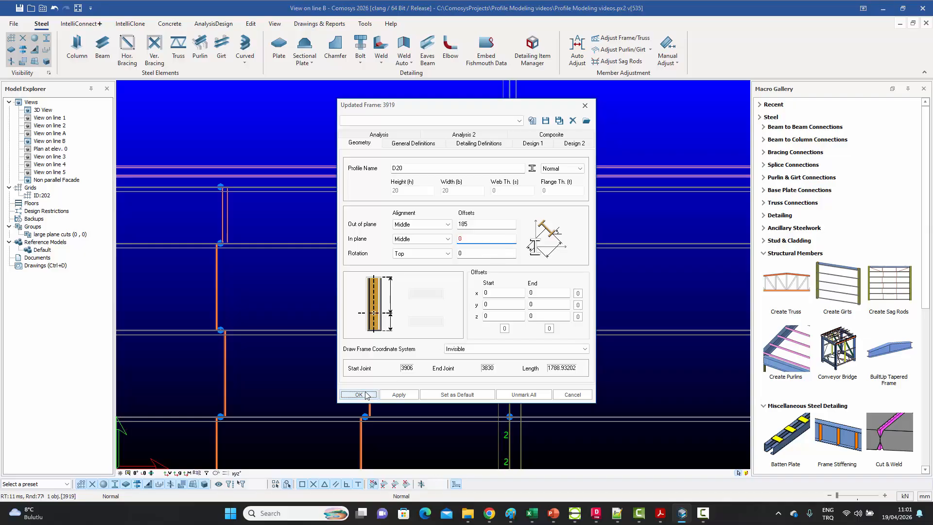
key(Escape)
scroll(372, 240, up, 6)
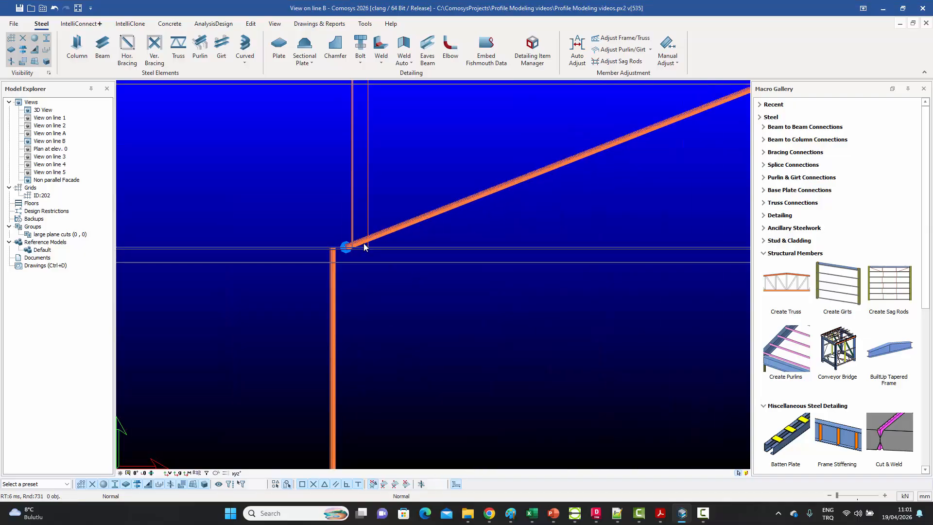
scroll(339, 250, down, 6)
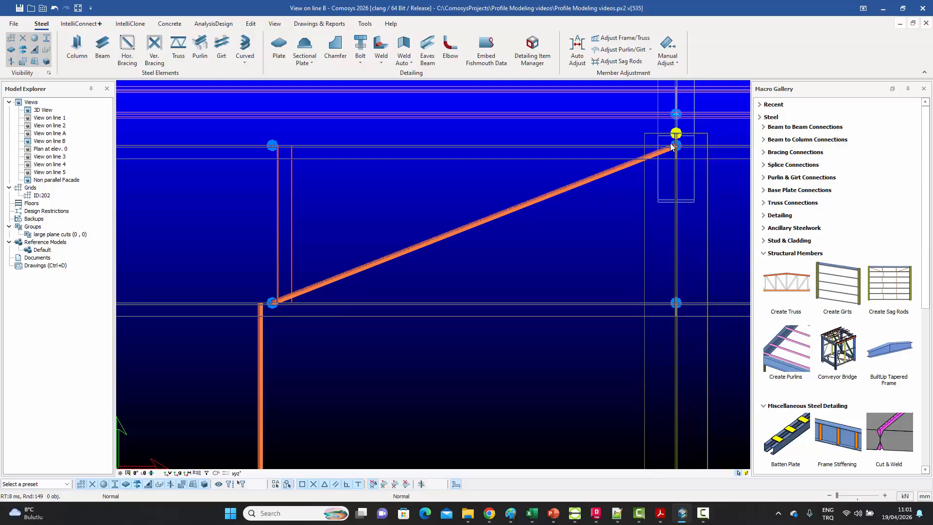
Move the inclined rod's lower end on the second girt by 200 in X, towards axis 2.
middle_drag(485, 220, 524, 185)
click(523, 186)
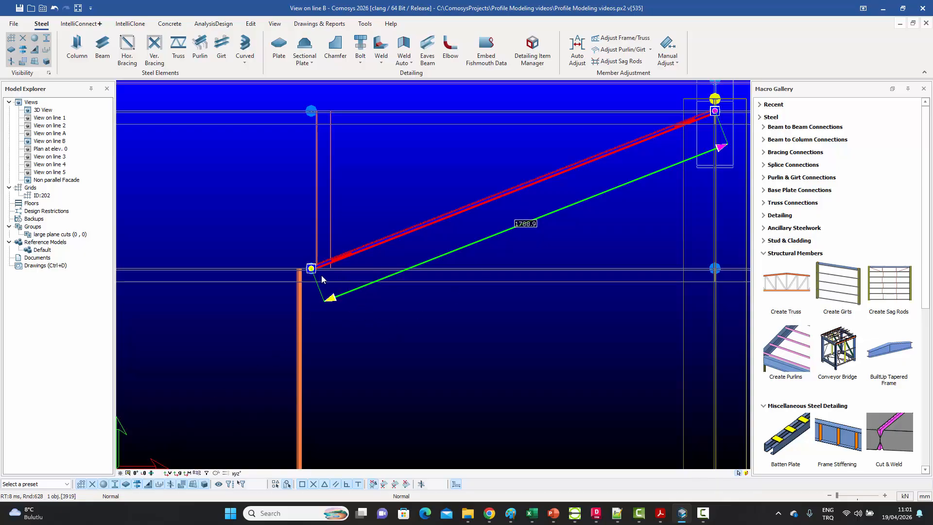
click(311, 268)
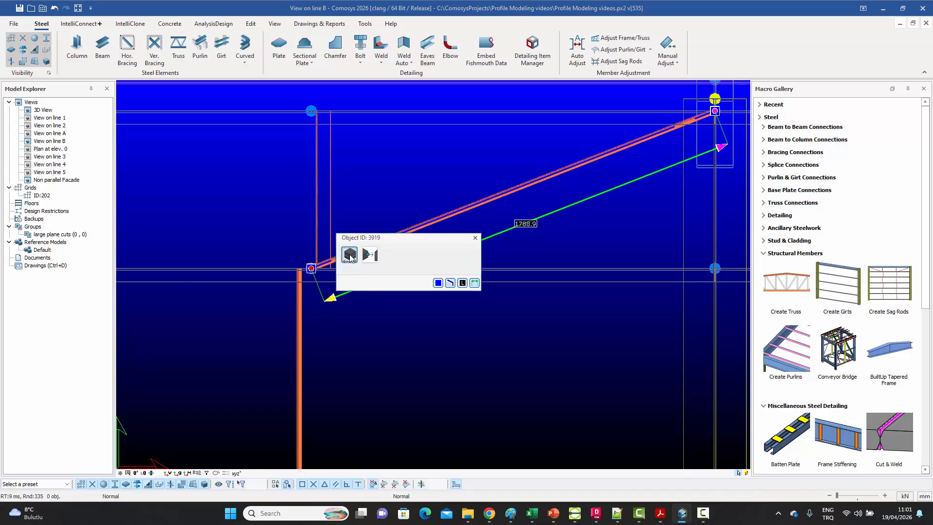
click(350, 255)
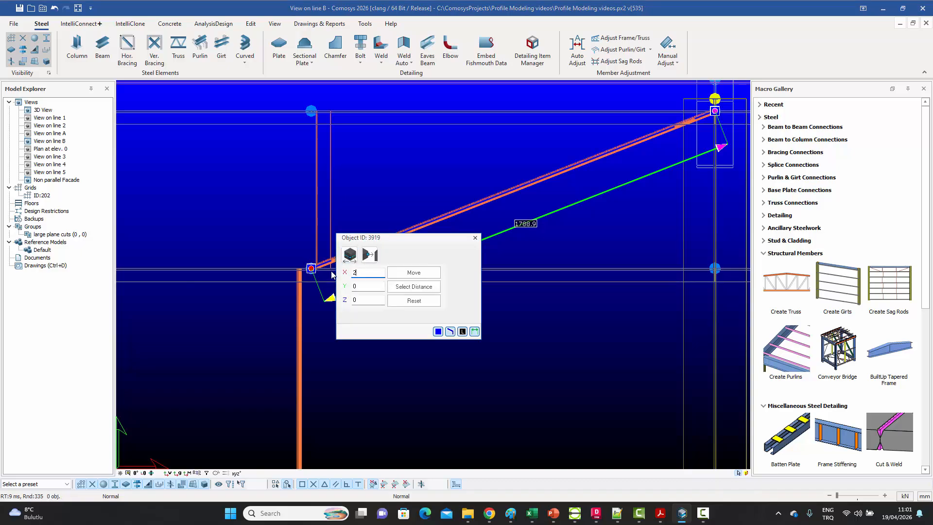
text(200)
click(414, 272)
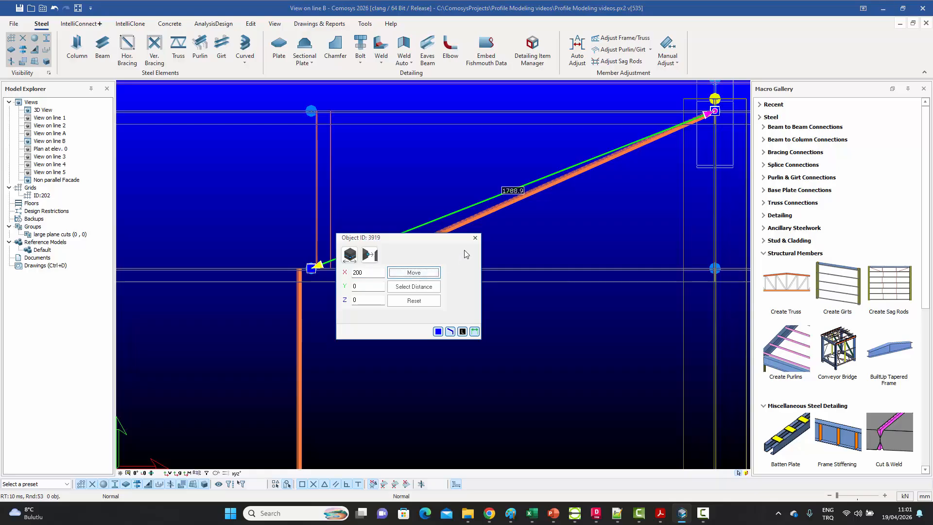
click(475, 238)
key(Escape)
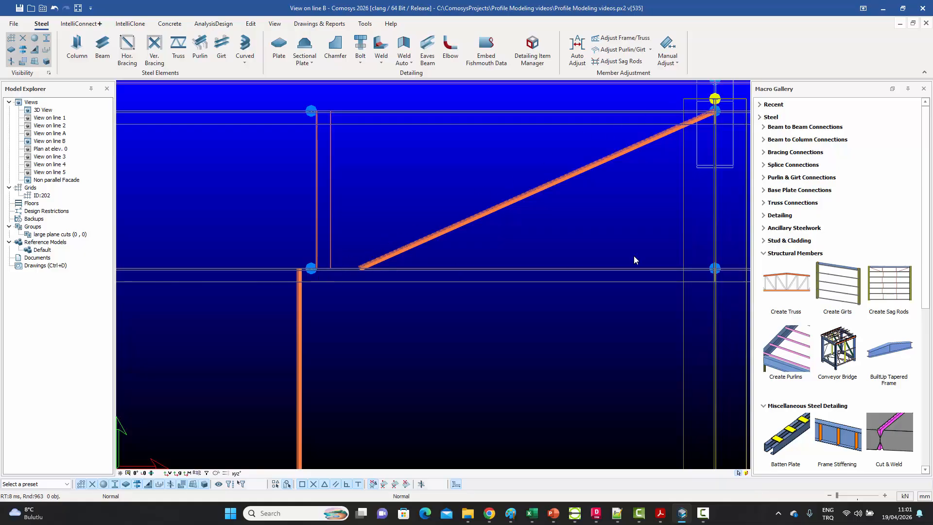
Move the inclined rod's upper end at axis 2 by -200 in X.
middle_drag(635, 257, 548, 308)
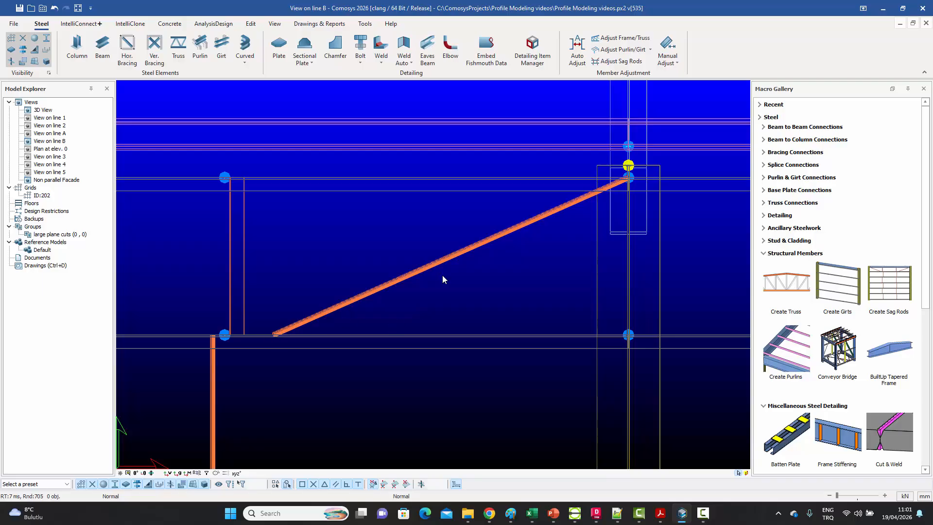
click(559, 212)
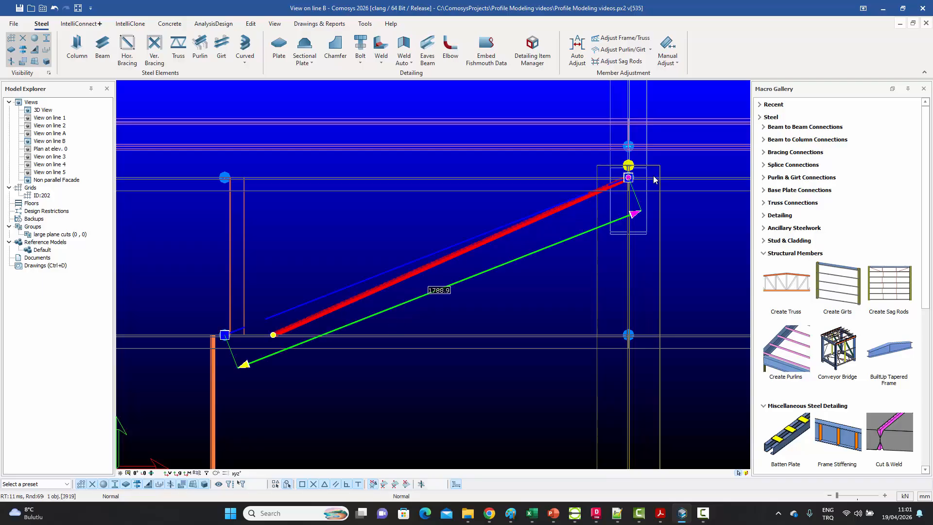
click(630, 179)
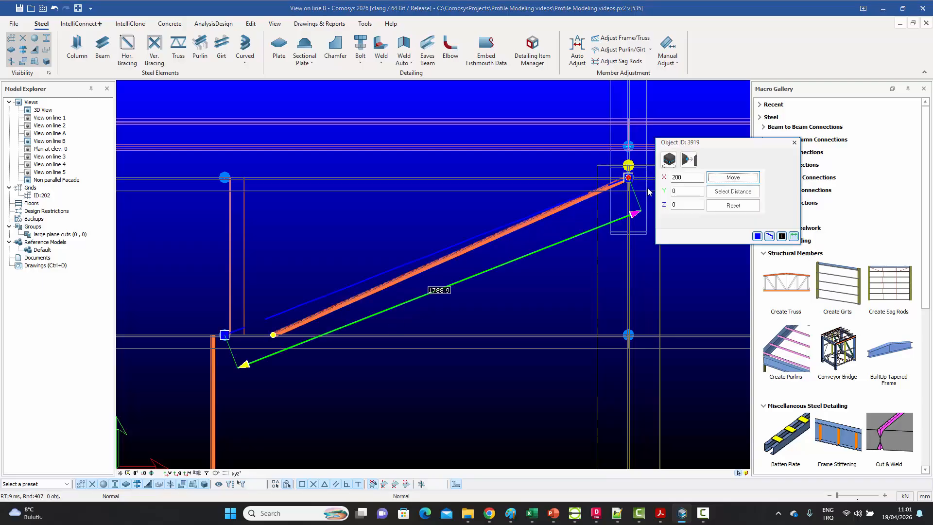
click(675, 178)
text(-)
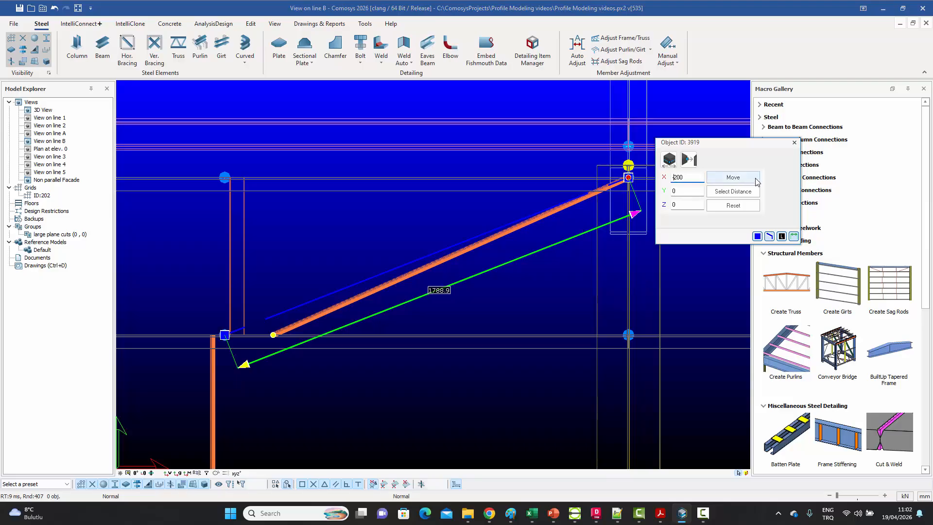
click(733, 177)
click(795, 143)
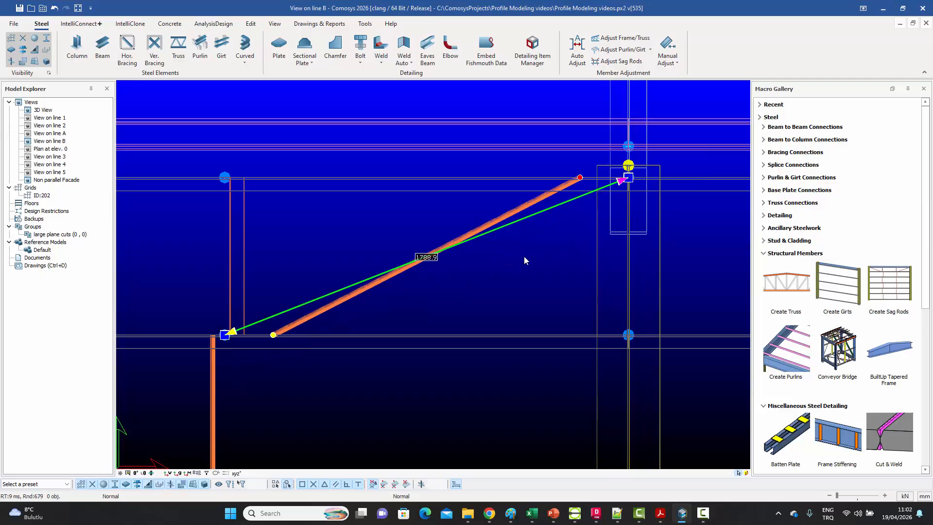
Examine the inclined D20 rod in View on line B and, with the sag rods and the whole hall, in the maximized 3D View.
scroll(524, 256, down, 5)
scroll(436, 283, up, 3)
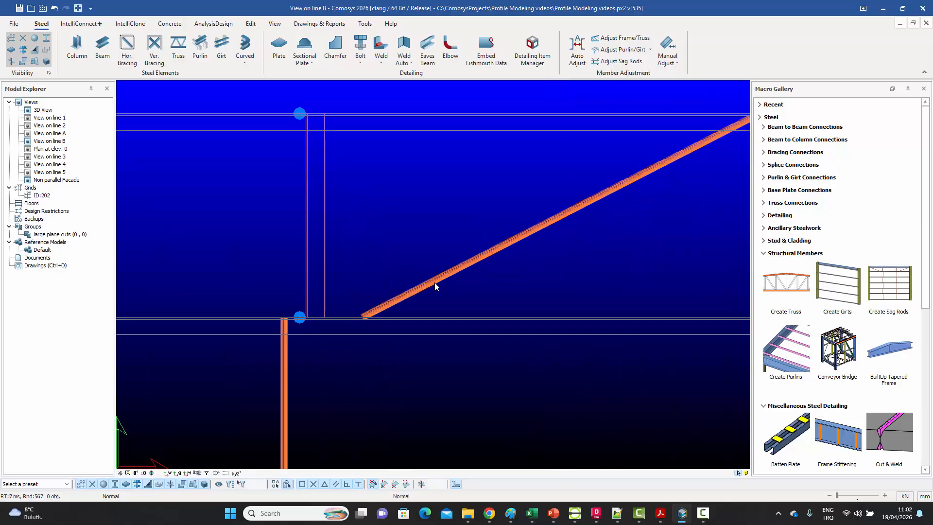
scroll(441, 282, down, 6)
middle_drag(435, 289, 457, 267)
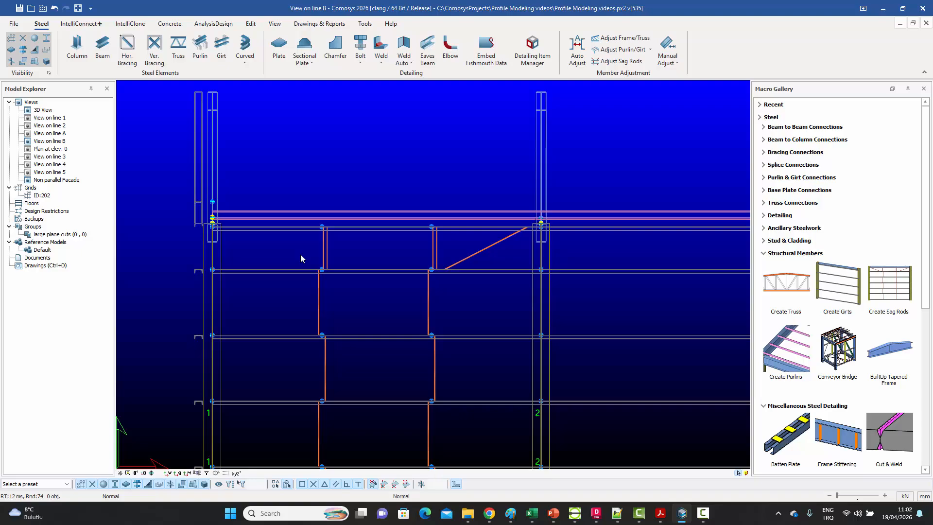
click(913, 22)
click(394, 126)
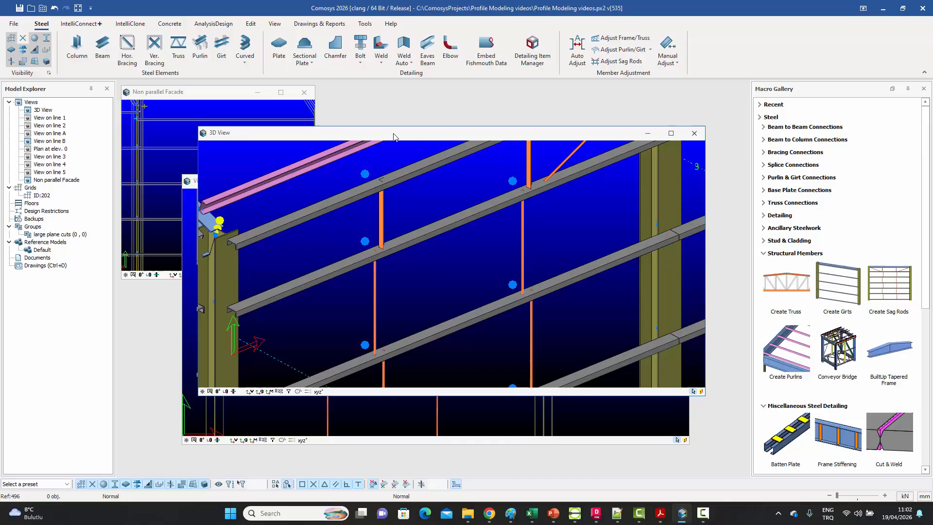
click(676, 134)
scroll(483, 200, down, 4)
middle_drag(456, 198, 491, 238)
scroll(527, 164, up, 6)
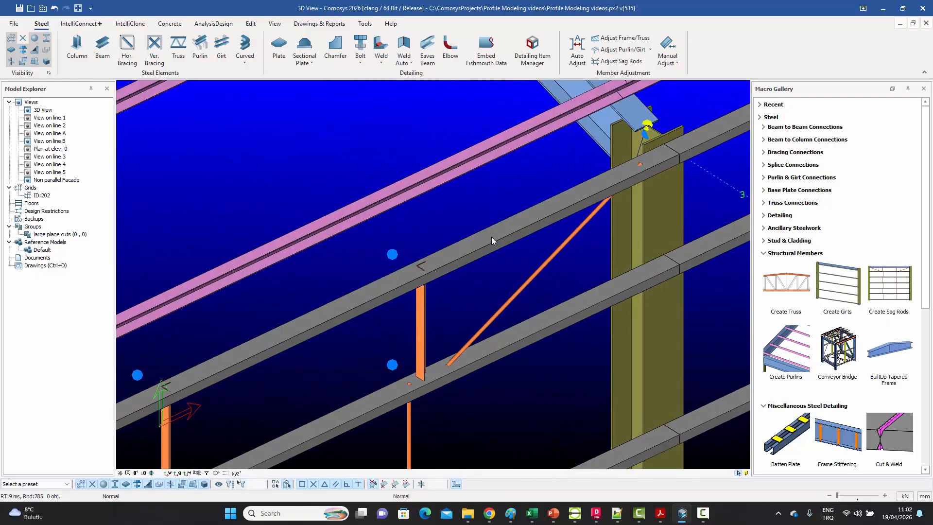
scroll(651, 166, down, 2)
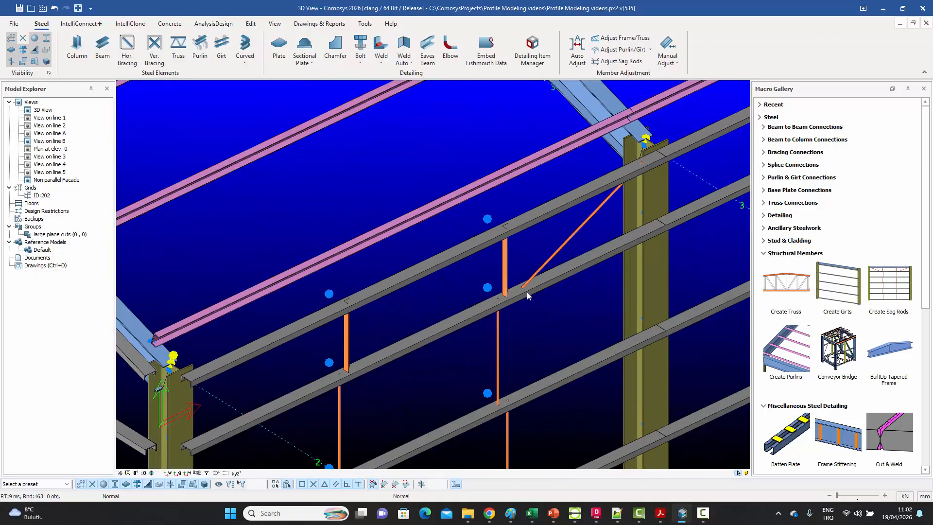
middle_drag(526, 297, 542, 169)
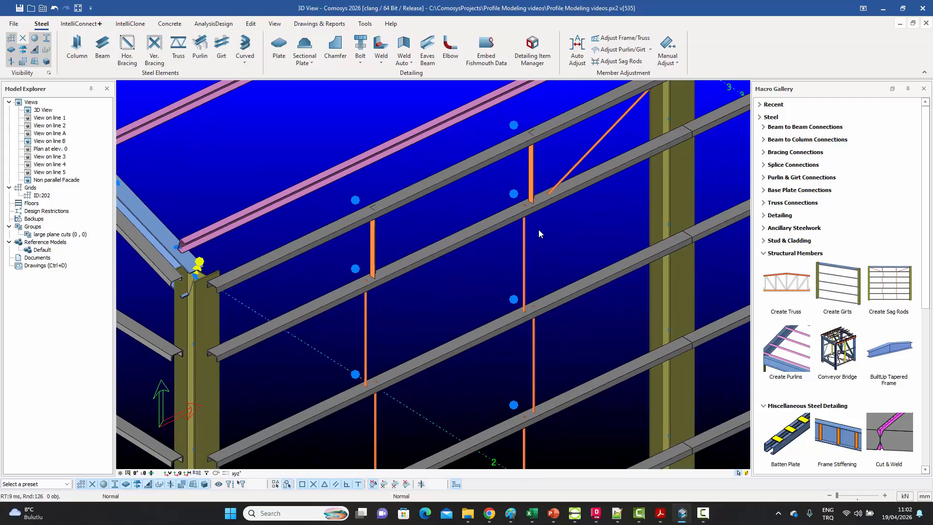
scroll(597, 145, down, 3)
click(597, 146)
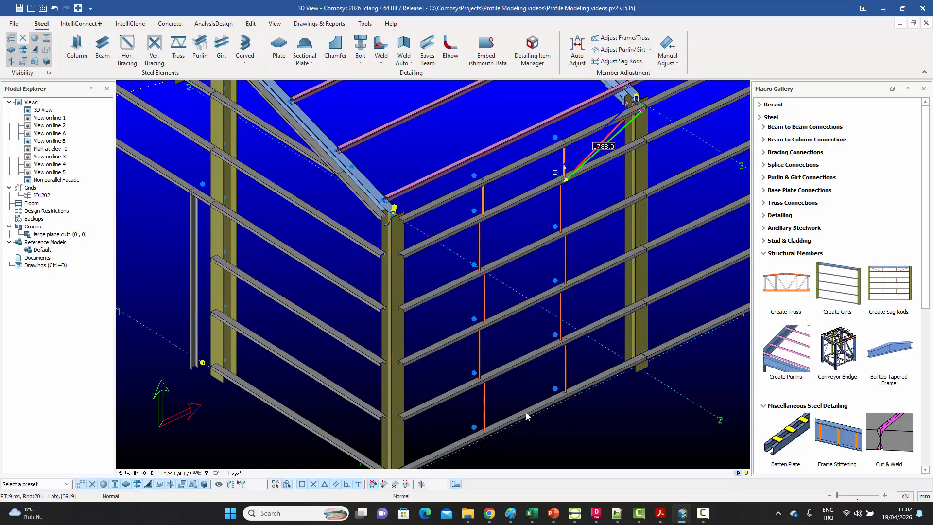
scroll(504, 388, down, 5)
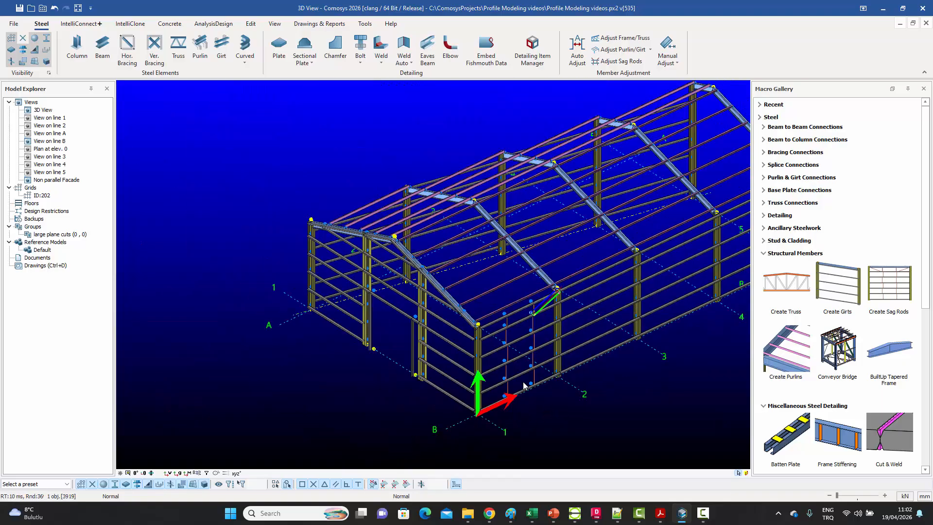
scroll(498, 316, up, 3)
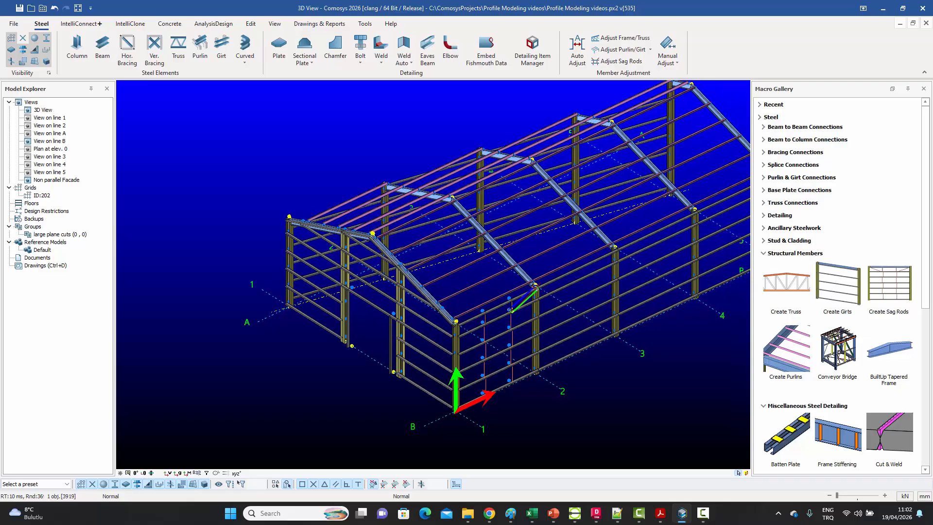
scroll(499, 319, up, 3)
scroll(471, 279, down, 5)
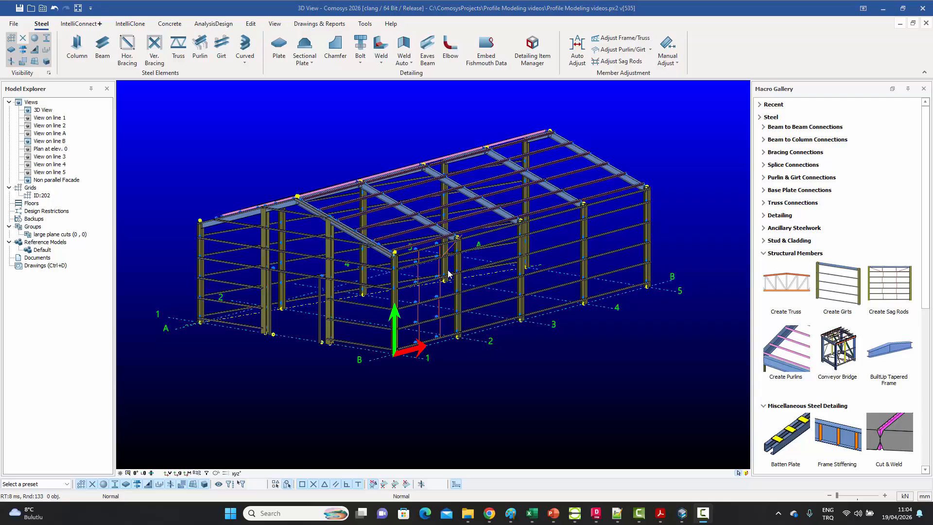
Select the inclined D20 rod and set the work plane to the horizontal global plane with its origin at axes A and 1.
scroll(435, 242, up, 5)
click(432, 251)
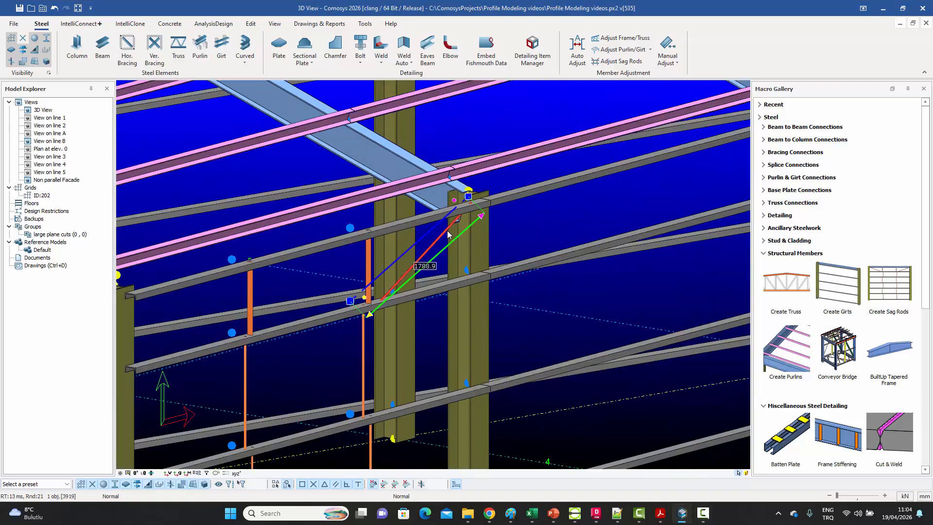
scroll(451, 232, down, 5)
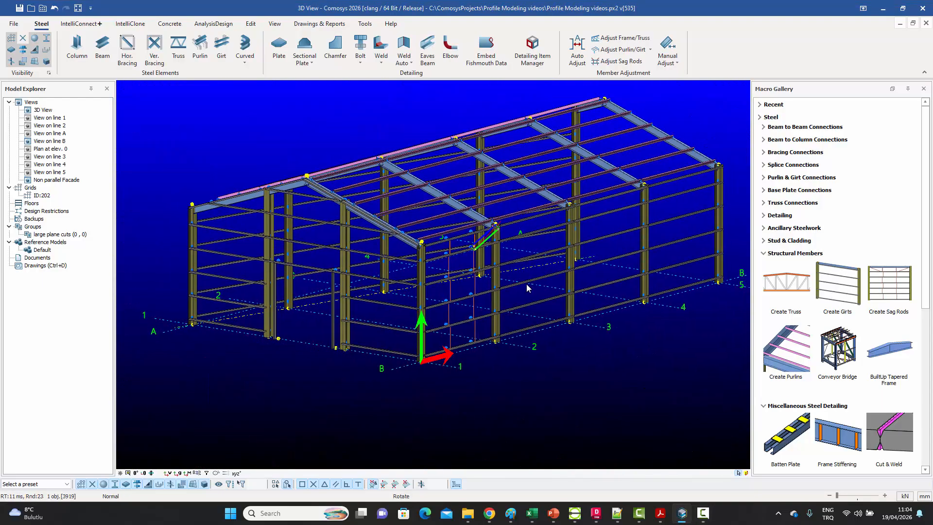
right_click(527, 283)
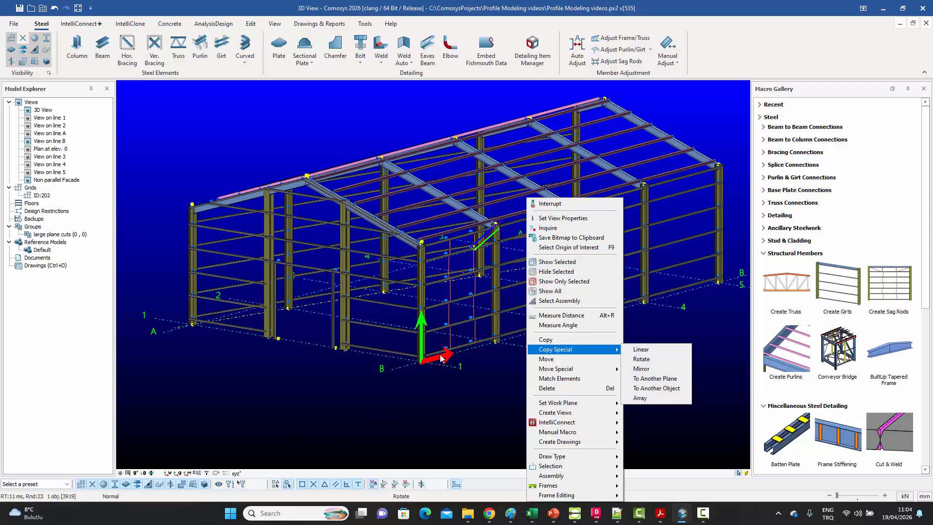
click(178, 476)
Mirror-copy the inclined rod about the vertical plane through the midpoints between axes 1 and 2 on lines A and B.
right_click(502, 271)
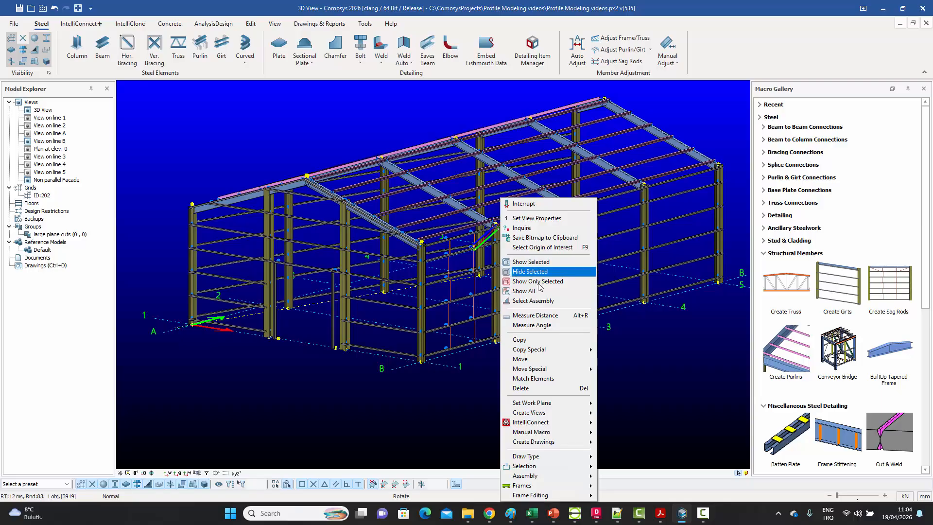
mouse_move(550, 349)
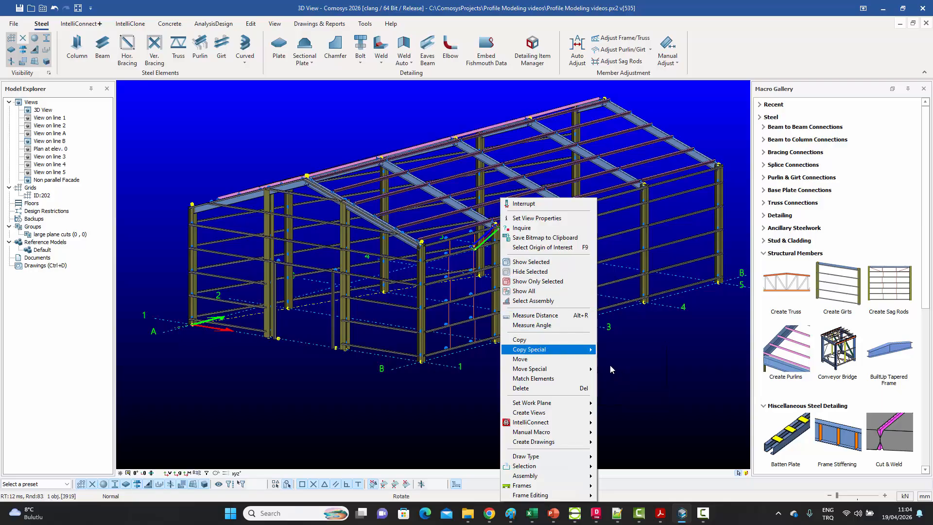
click(614, 369)
click(458, 349)
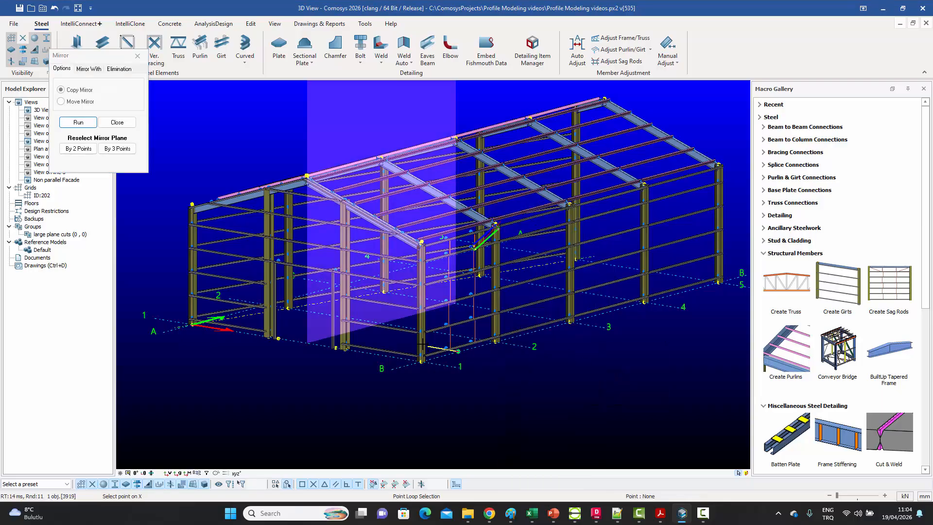
scroll(232, 313, up, 3)
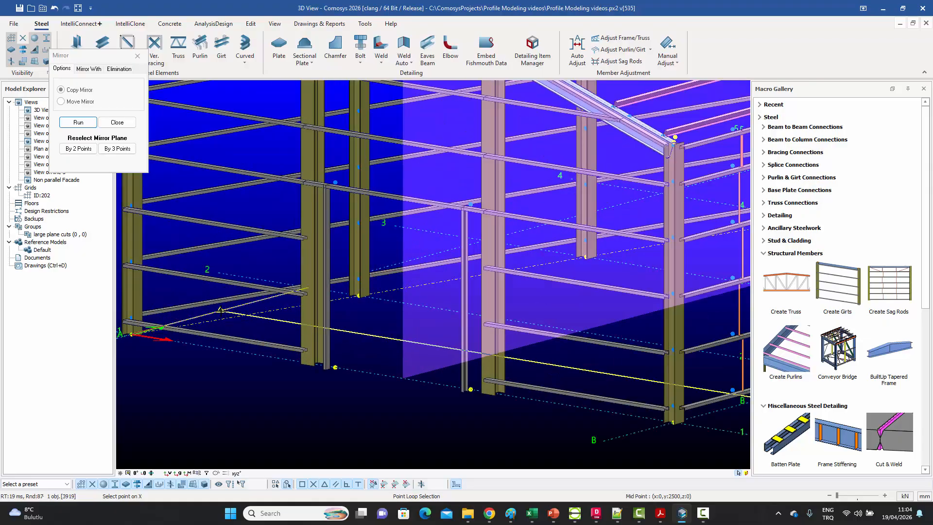
click(221, 309)
scroll(345, 193, down, 5)
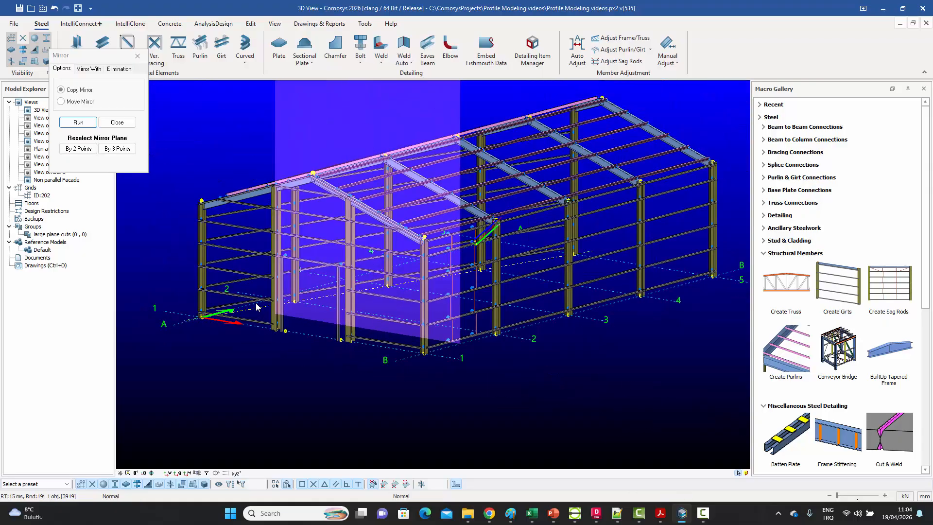
click(75, 124)
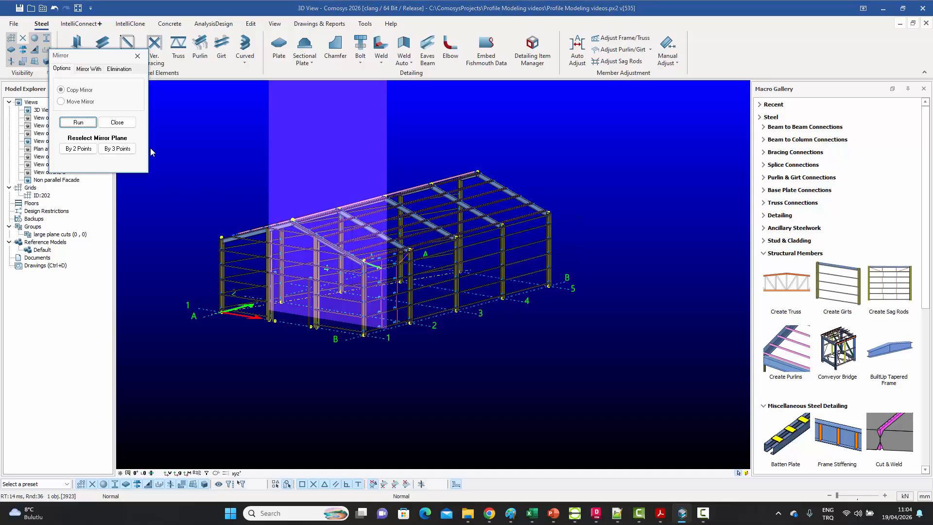
scroll(383, 270, up, 8)
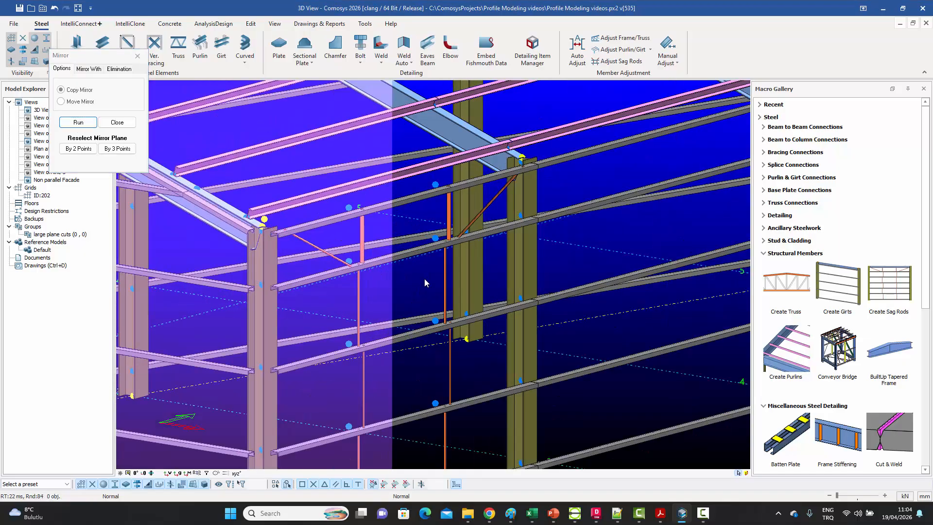
Select only the sag rods in the bay between axes 1 and 2 on axis B by filtering the selection by beam group.
click(117, 122)
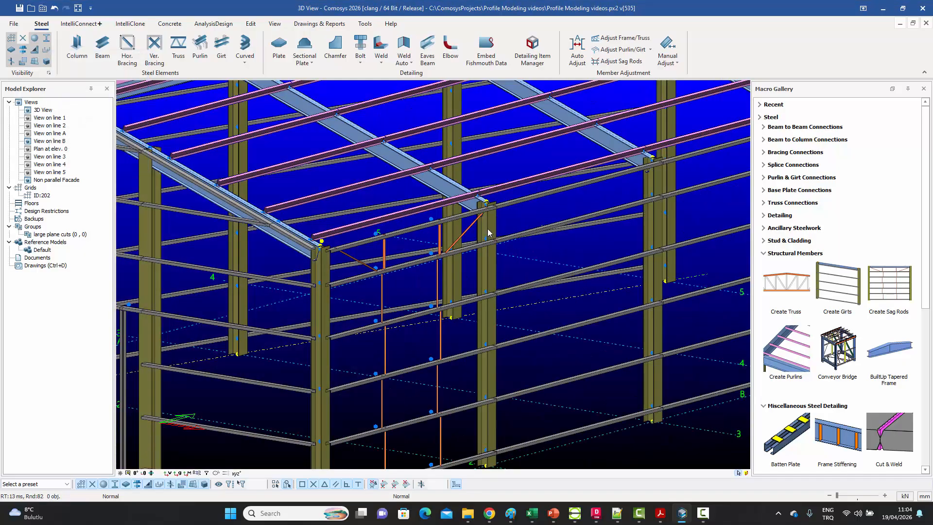
scroll(486, 235, down, 2)
middle_drag(480, 250, 481, 259)
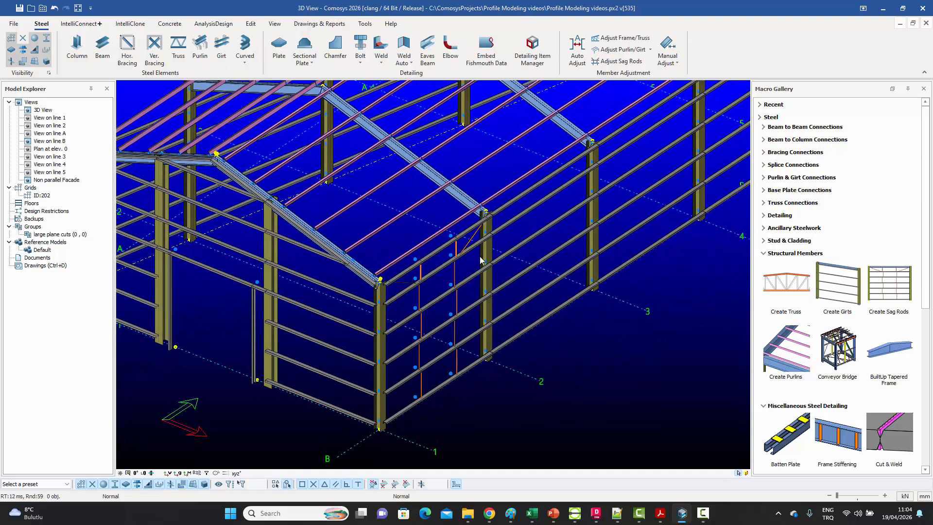
drag(543, 422, 368, 216)
double_click(392, 220)
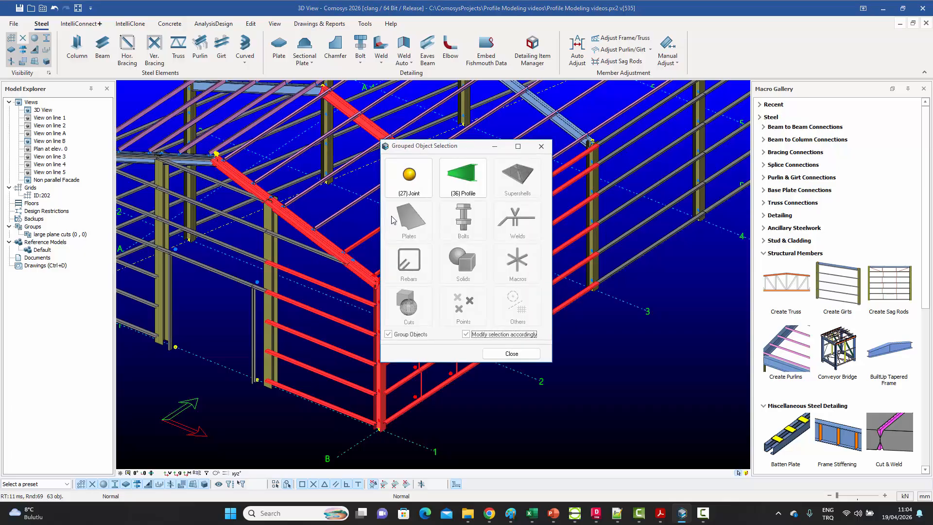
click(473, 188)
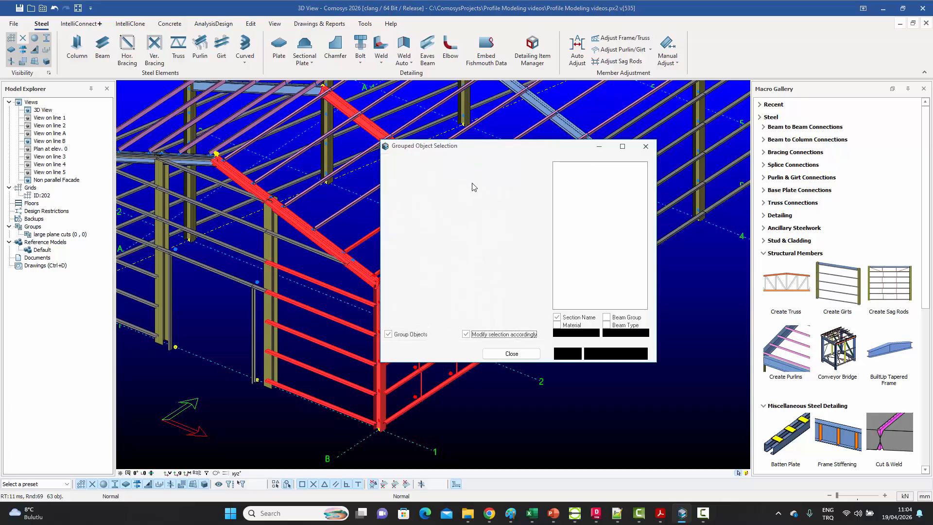
click(606, 317)
click(557, 317)
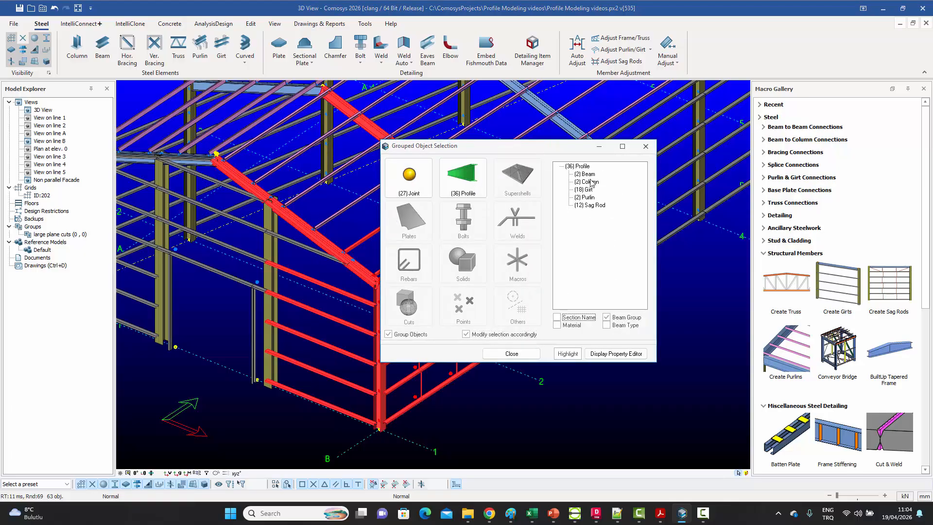
click(591, 206)
drag(545, 153, 737, 116)
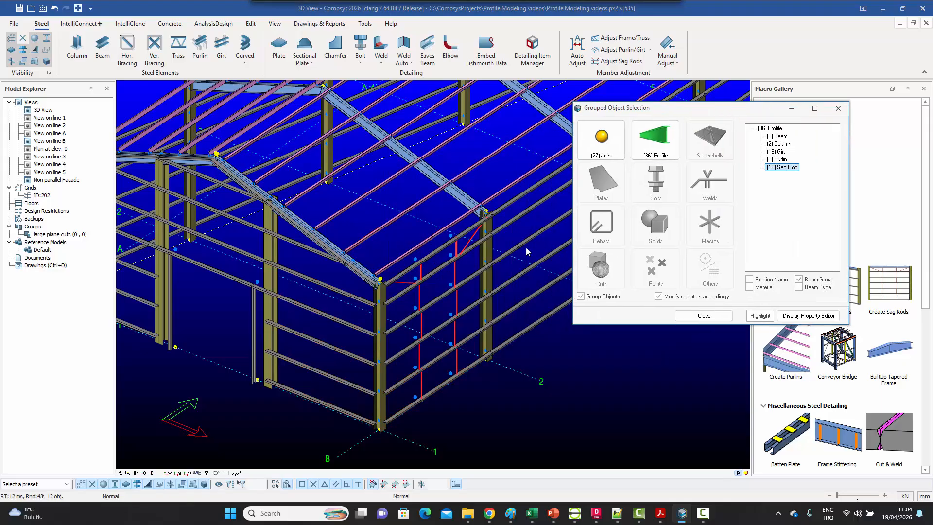
scroll(439, 275, up, 5)
scroll(384, 214, down, 2)
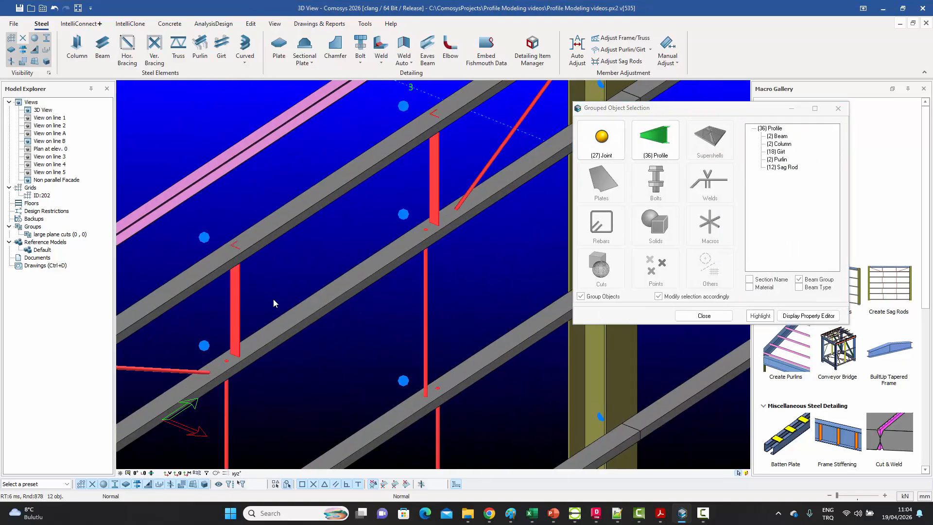
scroll(389, 219, down, 4)
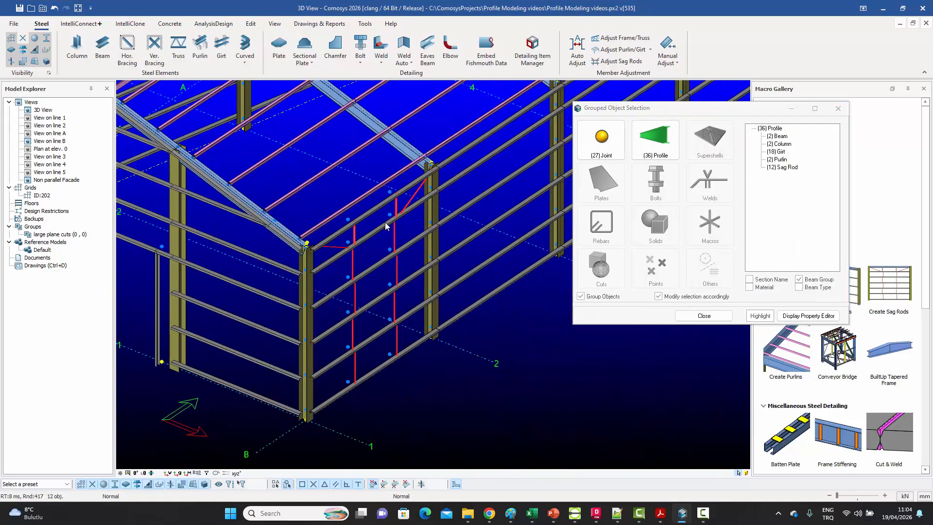
click(838, 109)
Copy the selected sag rods by 5000 in Y with a count of 3 to fill the remaining bays on axis B.
middle_drag(492, 289, 456, 326)
scroll(471, 282, down, 2)
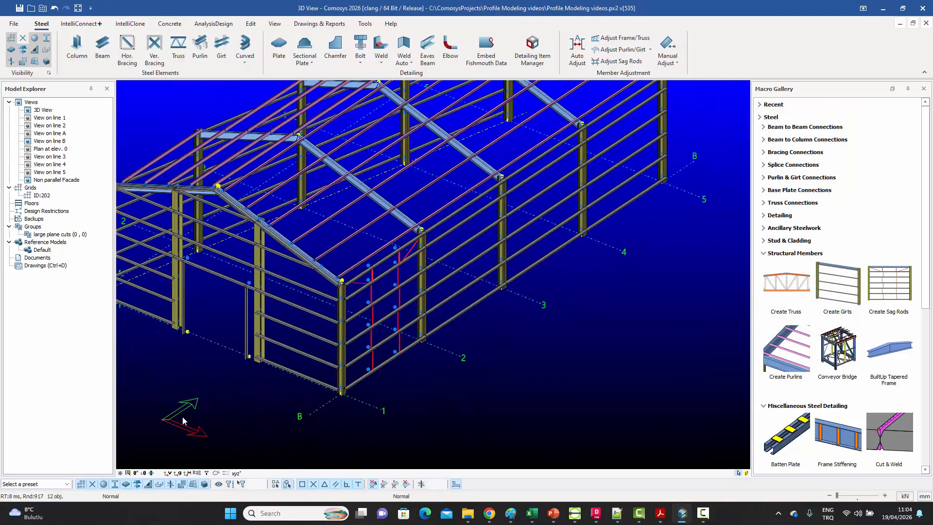
scroll(469, 294, down, 2)
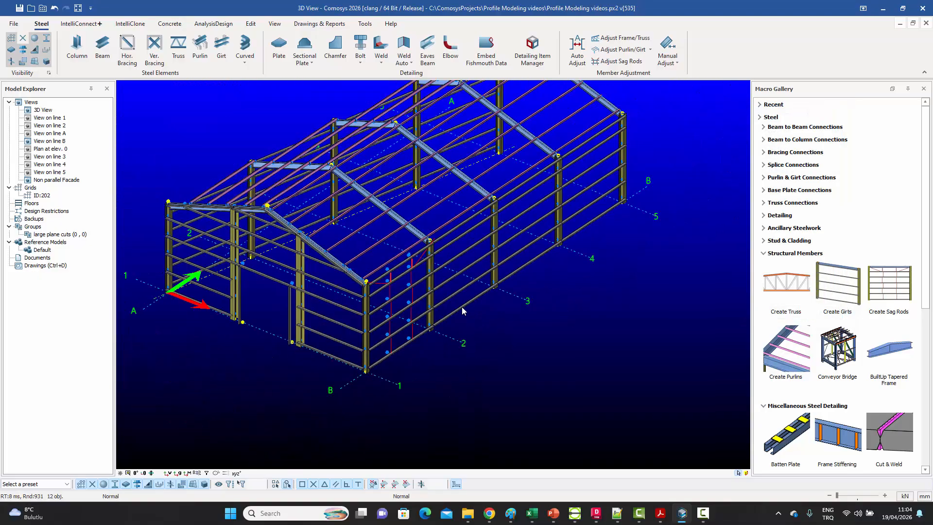
right_click(490, 241)
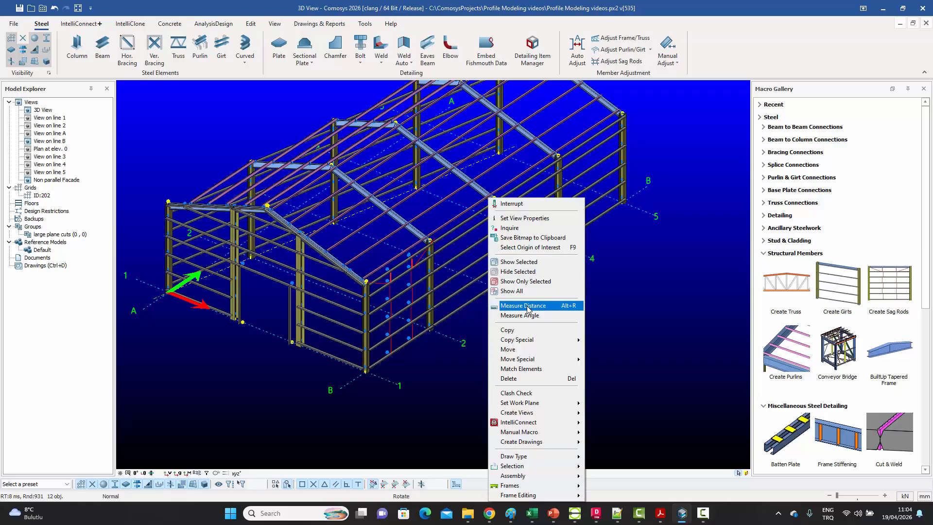
mouse_move(540, 340)
click(601, 340)
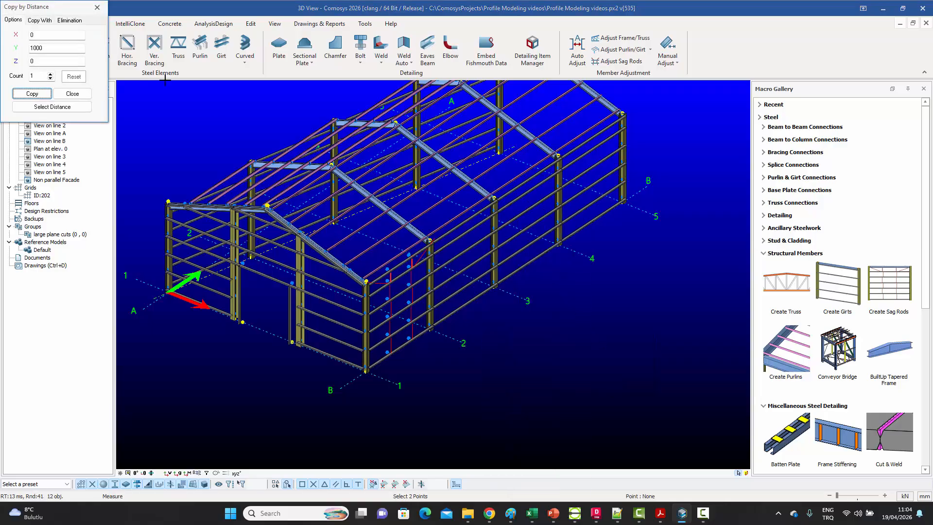
double_click(49, 48)
text(5)
double_click(31, 77)
text(3)
click(33, 93)
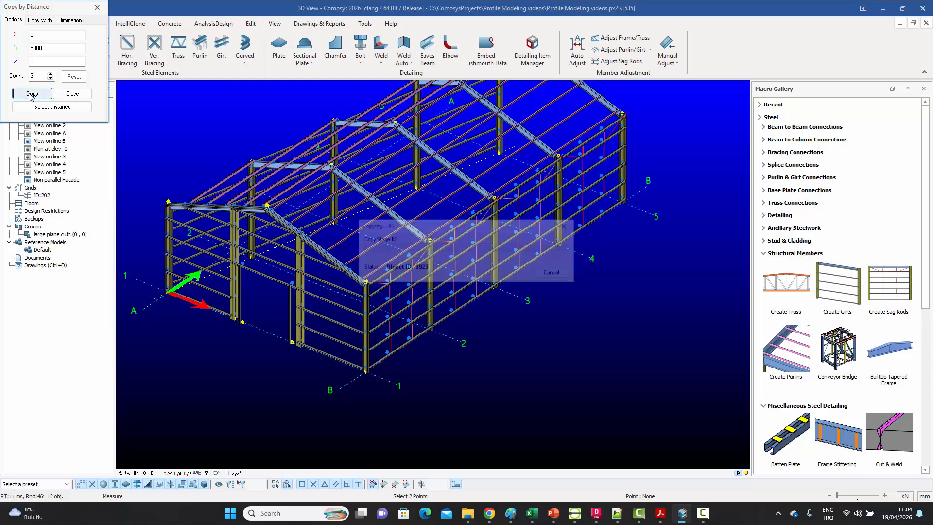
click(72, 92)
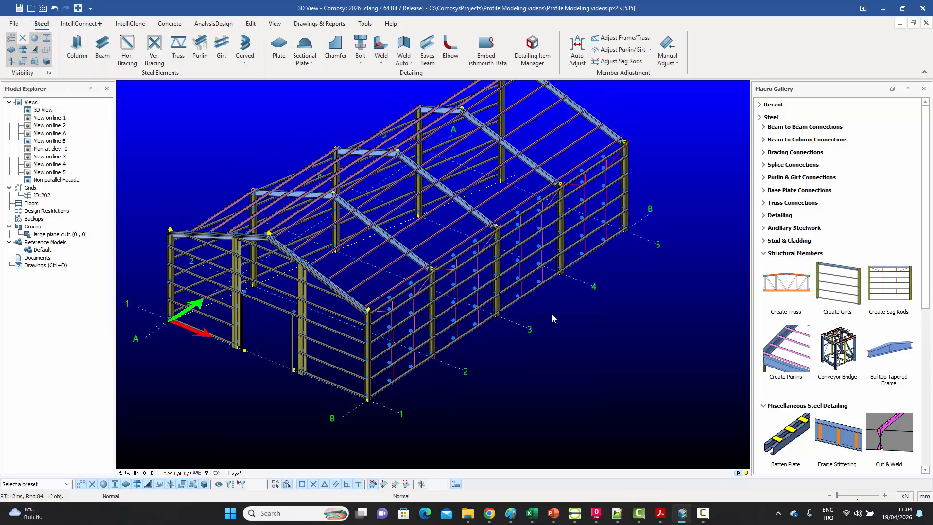
Examine the copied sag rods along axis B in wireframe and solid display.
scroll(573, 324, up, 5)
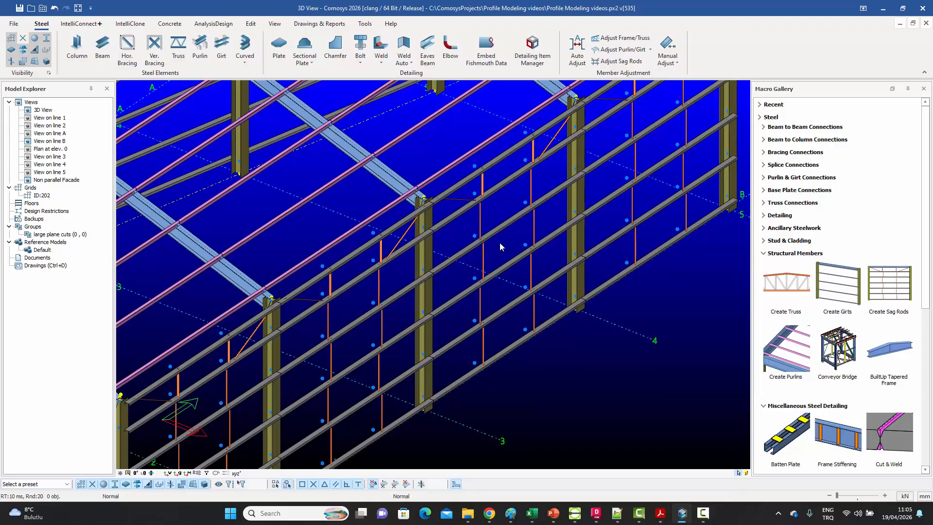
key(Tab)
key(Tab)
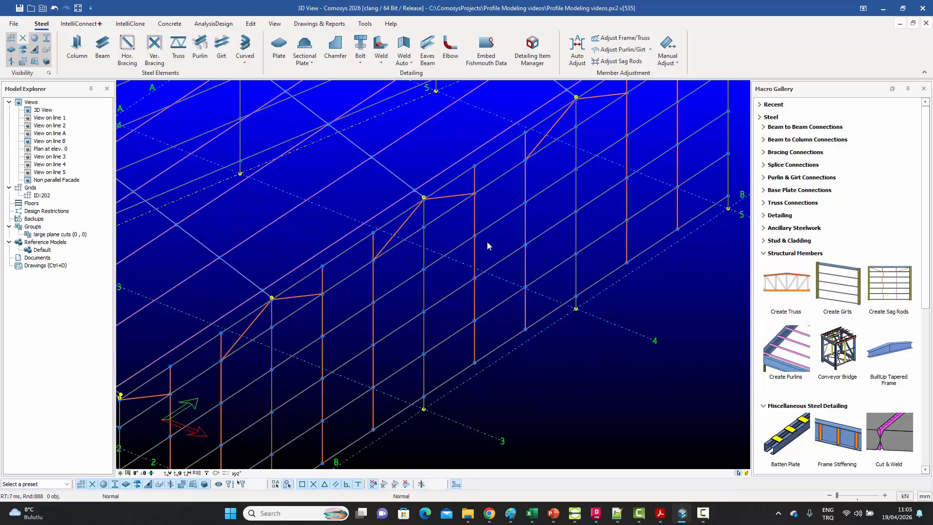
middle_drag(485, 252, 400, 307)
scroll(547, 213, up, 5)
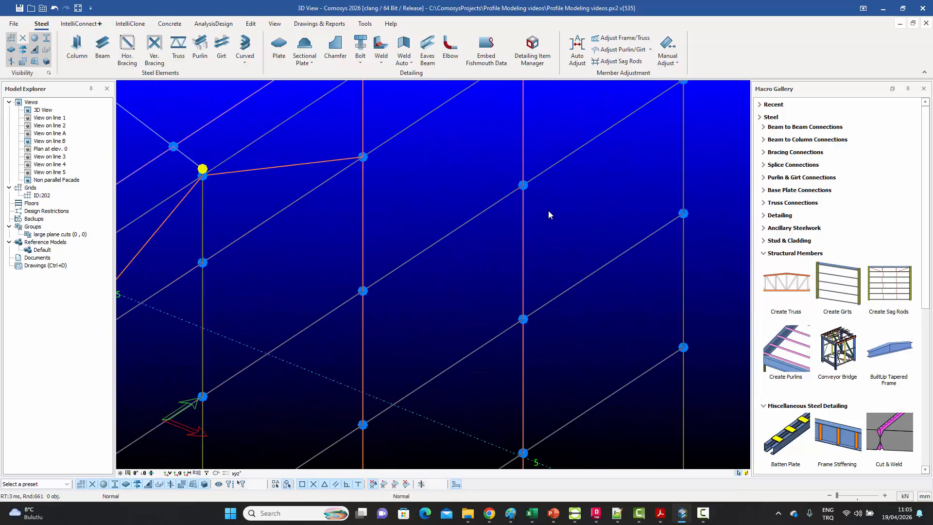
scroll(536, 204, down, 5)
middle_drag(502, 224, 611, 180)
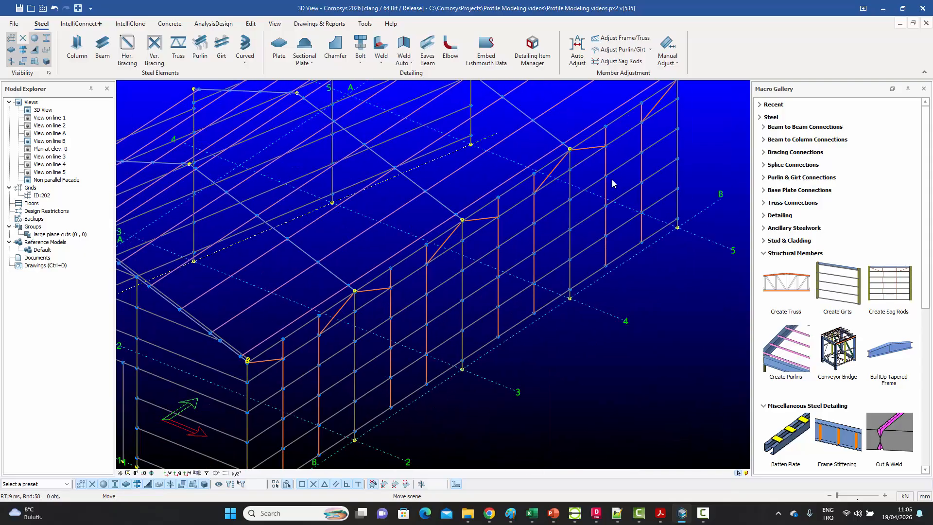
mouse_move(484, 275)
middle_down()
mouse_move(515, 223)
mouse_move(481, 273)
middle_up()
key(Tab)
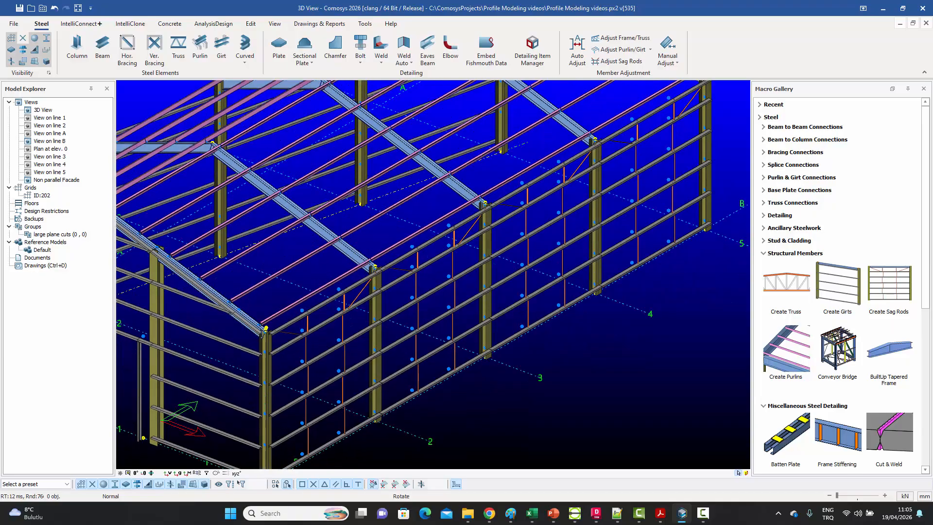
Hide the joints in the 3D View and inspect the staggered sag rods at the axis B girts.
click(34, 37)
shift+middle_drag(440, 244, 568, 264)
scroll(585, 233, up, 8)
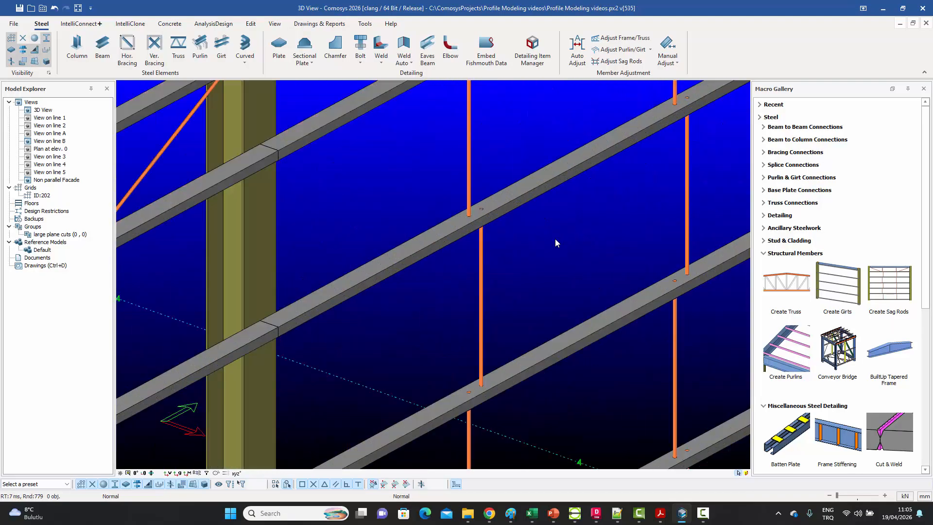
middle_drag(640, 181, 504, 282)
middle_drag(641, 201, 619, 188)
scroll(554, 224, down, 5)
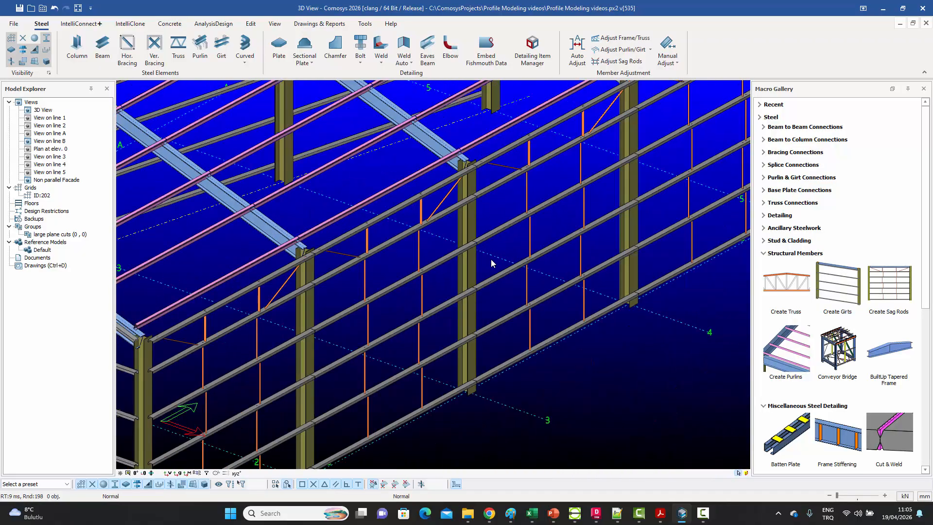
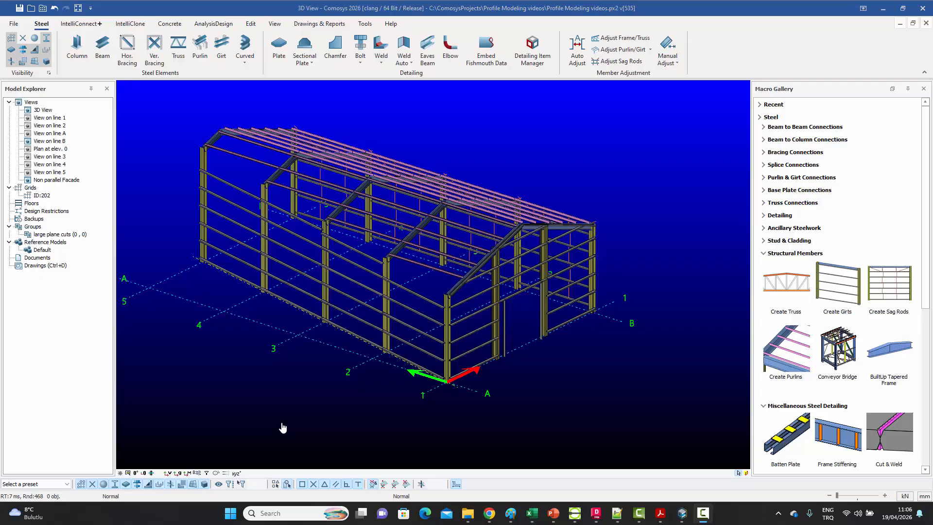
middle_drag(423, 273, 342, 323)
scroll(515, 241, up, 10)
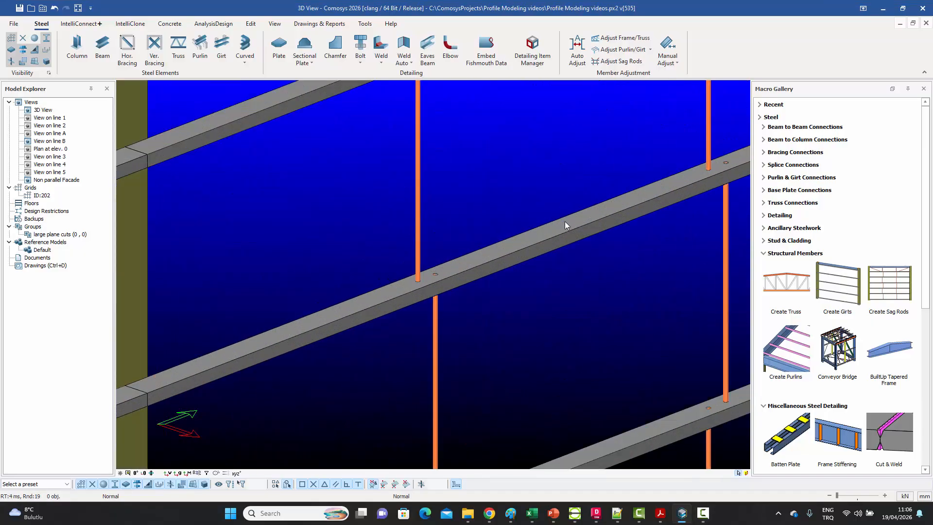
scroll(543, 225, down, 10)
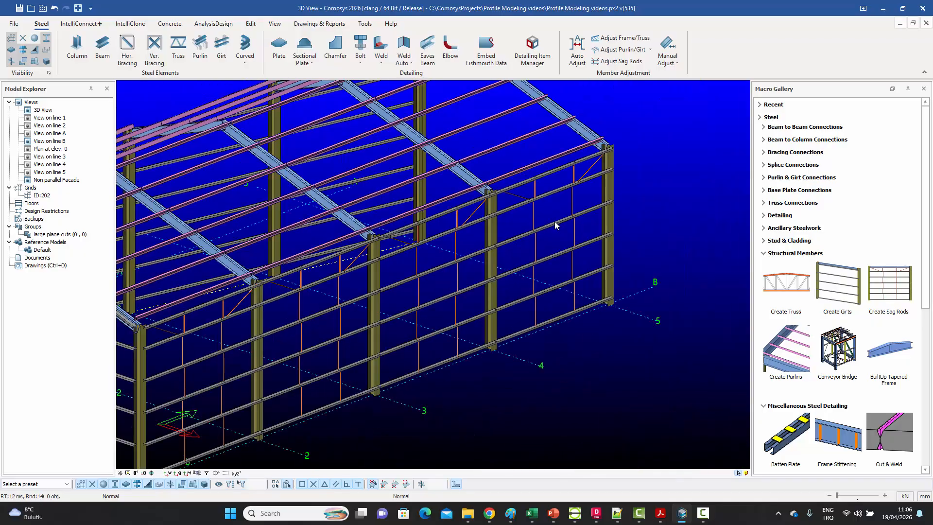
Create sag rods with the Create Sag Rods macro between the lowest and topmost axis A girts from axis 1 to 2, without picking diagonal range points.
ctrl+middle_drag(496, 254, 579, 271)
scroll(481, 282, up, 3)
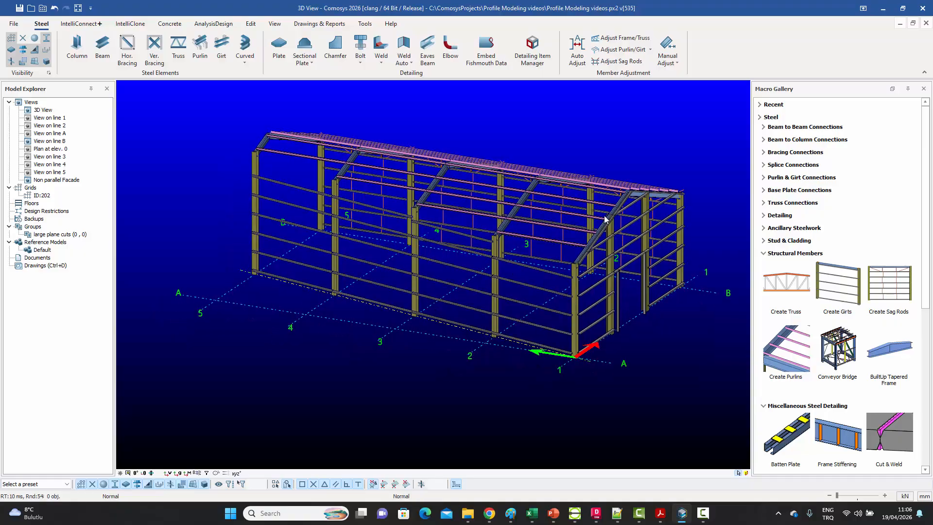
ctrl+middle_drag(516, 247, 510, 244)
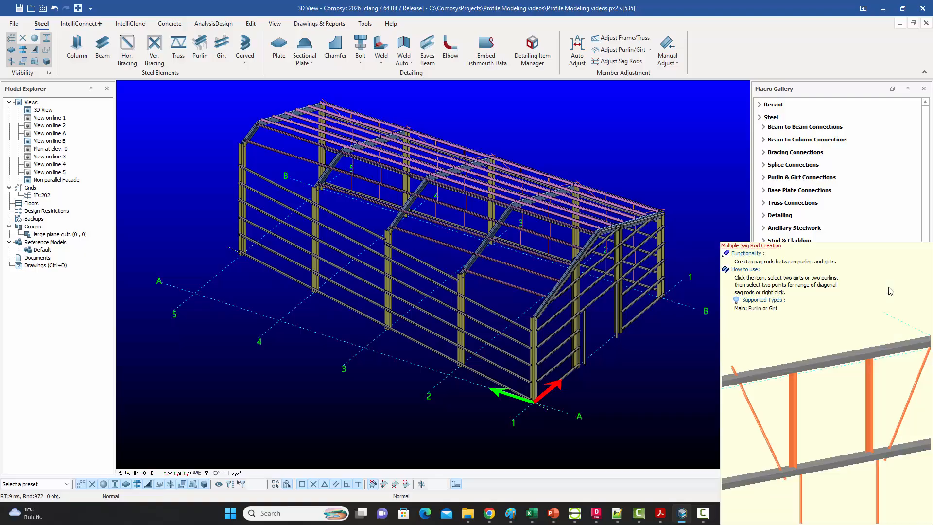
click(890, 290)
scroll(463, 397, up, 2)
scroll(491, 381, up, 1)
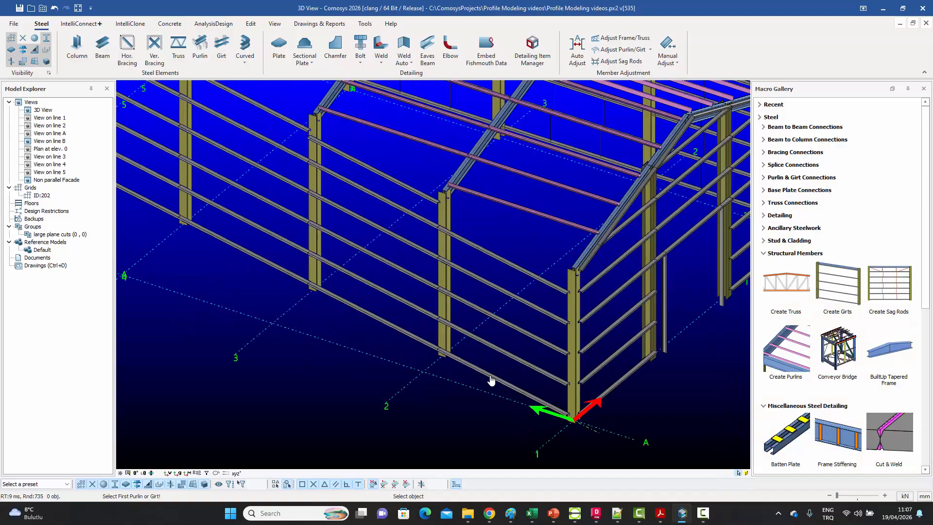
click(492, 378)
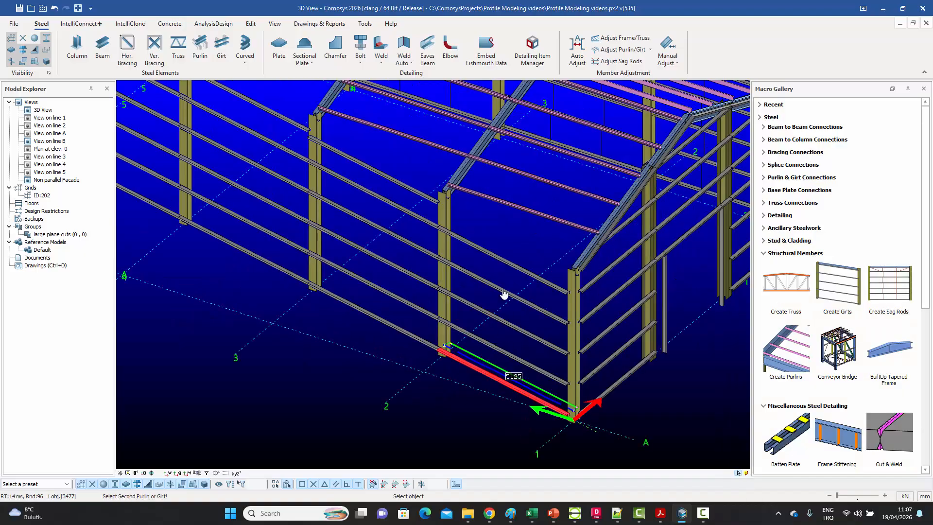
click(506, 263)
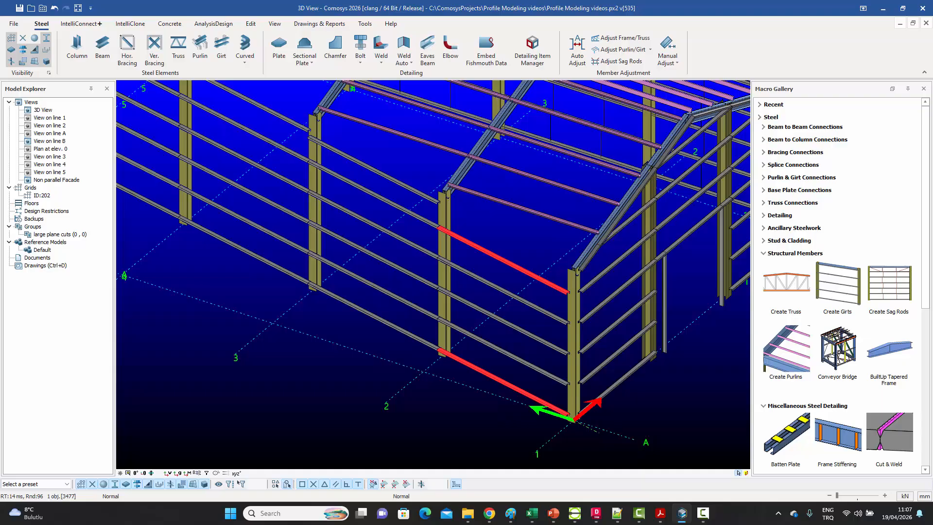
right_click(511, 239)
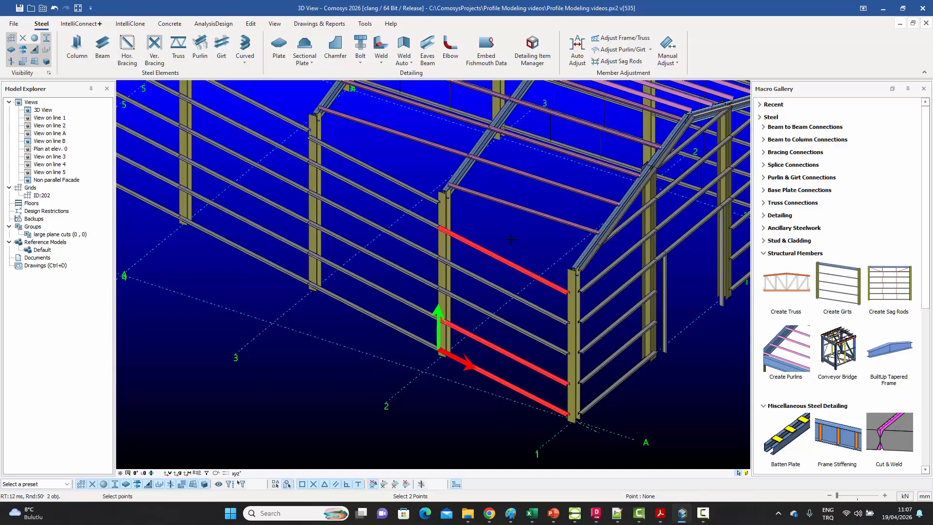
scroll(536, 305, up, 3)
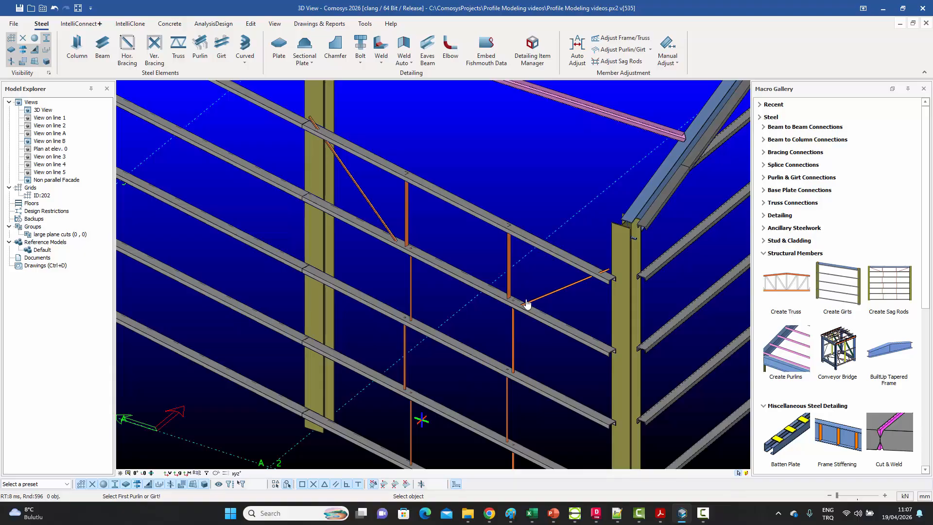
Create sag rods between the lowest and topmost axis A girts in bays 2-3 and 3-4, skipping the diagonal range points.
scroll(530, 307, down, 5)
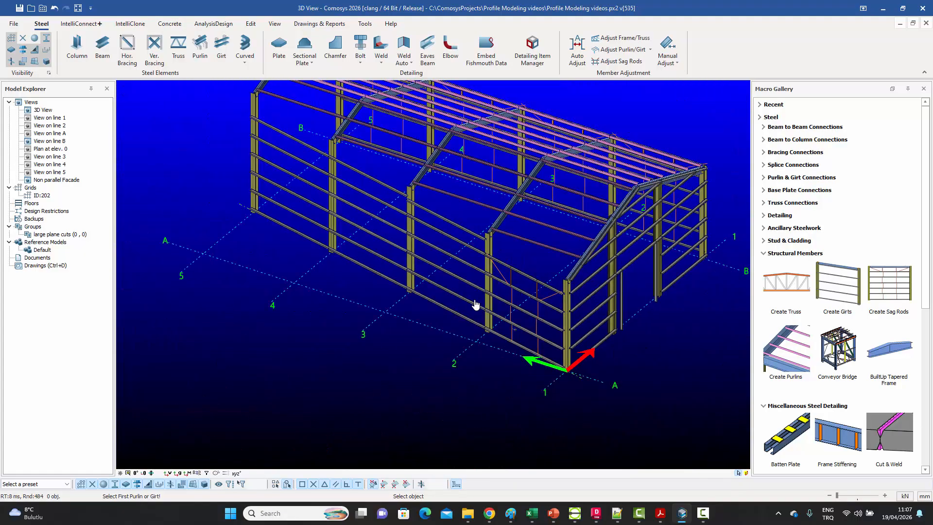
click(446, 308)
click(458, 227)
right_click(458, 228)
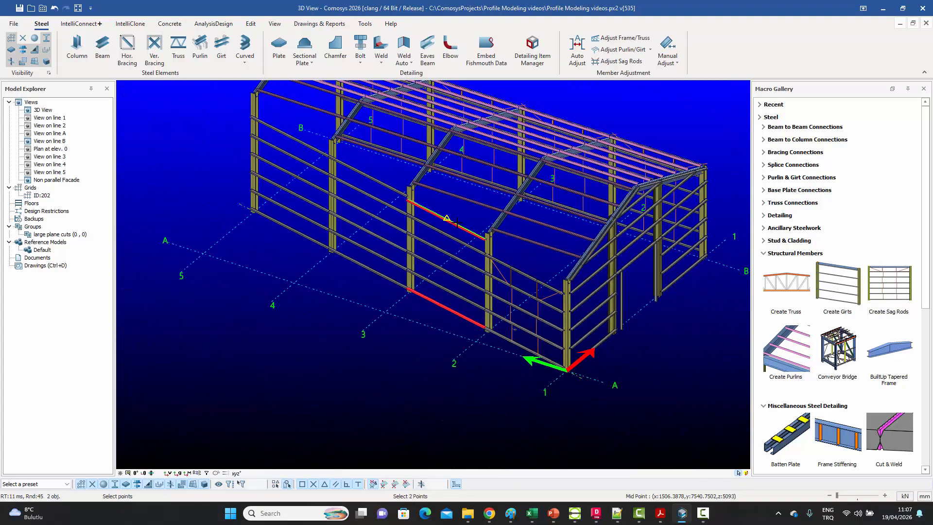
click(368, 268)
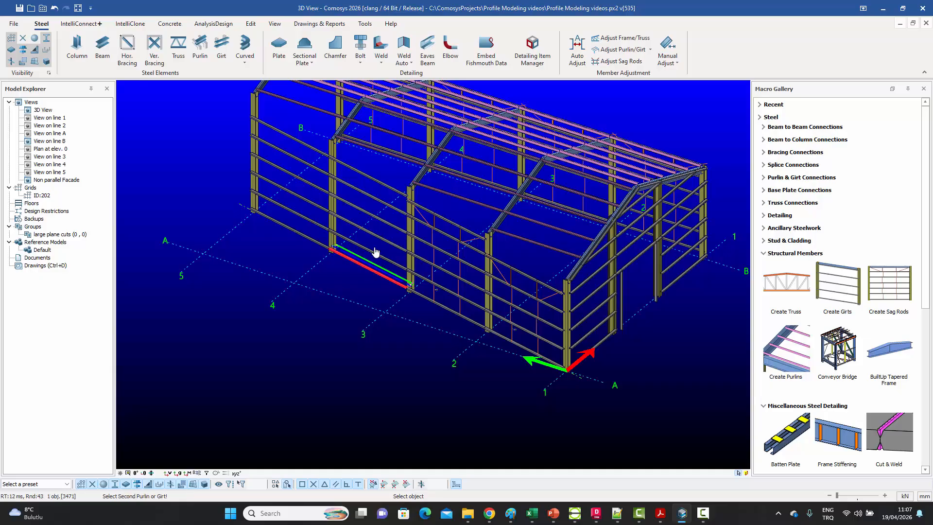
click(385, 189)
right_click(358, 200)
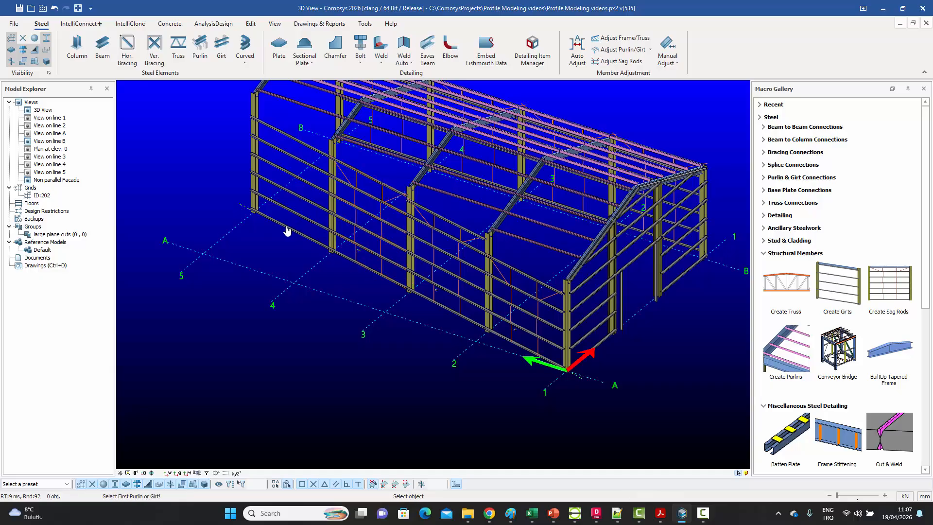
Create sag rods between the lowest and topmost axis A girts in bay 4-5, skipping the diagonal range points.
click(288, 228)
click(302, 130)
right_click(302, 148)
middle_drag(458, 245, 409, 267)
scroll(419, 278, up, 6)
scroll(421, 278, down, 7)
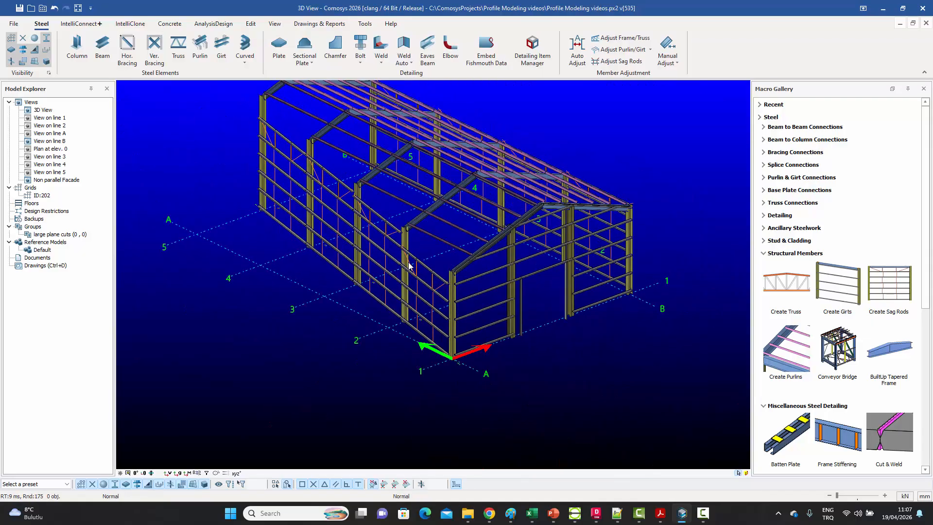
Examine the axis A sag rods and their connection nodes in wireframe and solid display.
scroll(362, 208, up, 8)
scroll(360, 202, up, 2)
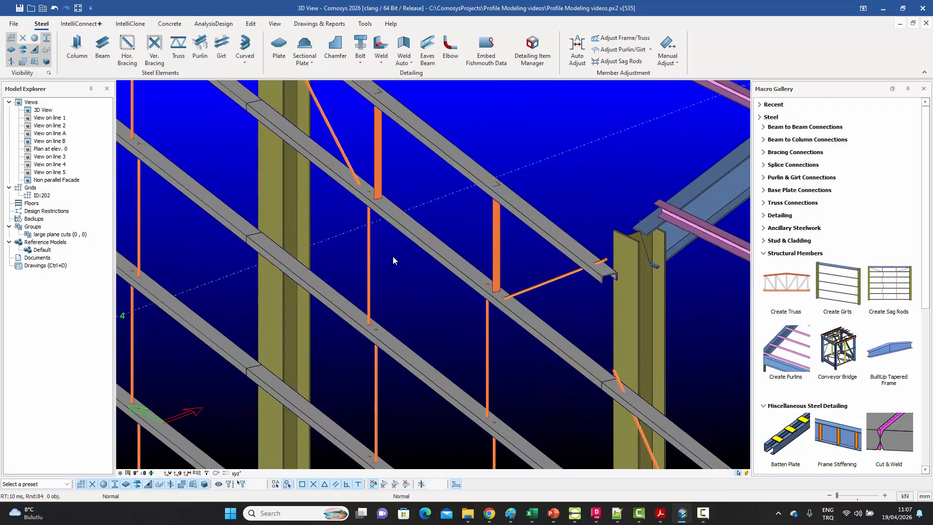
key(Tab)
key(Tab)
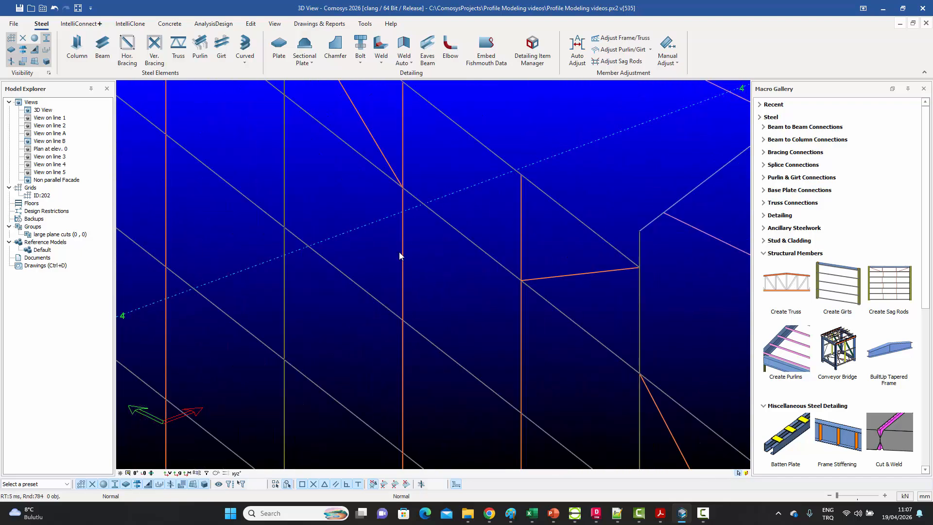
click(34, 39)
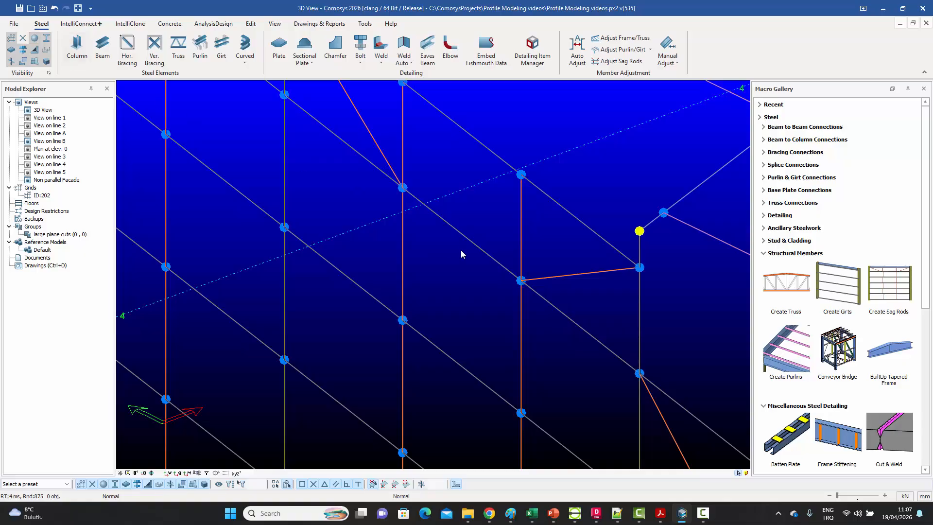
scroll(461, 249, down, 5)
middle_drag(433, 259, 493, 348)
scroll(337, 203, up, 2)
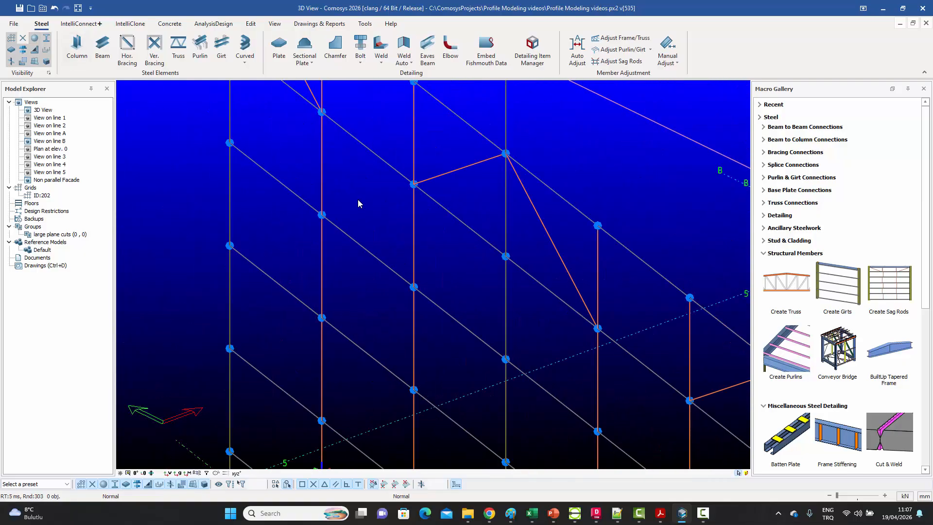
scroll(358, 203, down, 2)
middle_drag(410, 258, 363, 249)
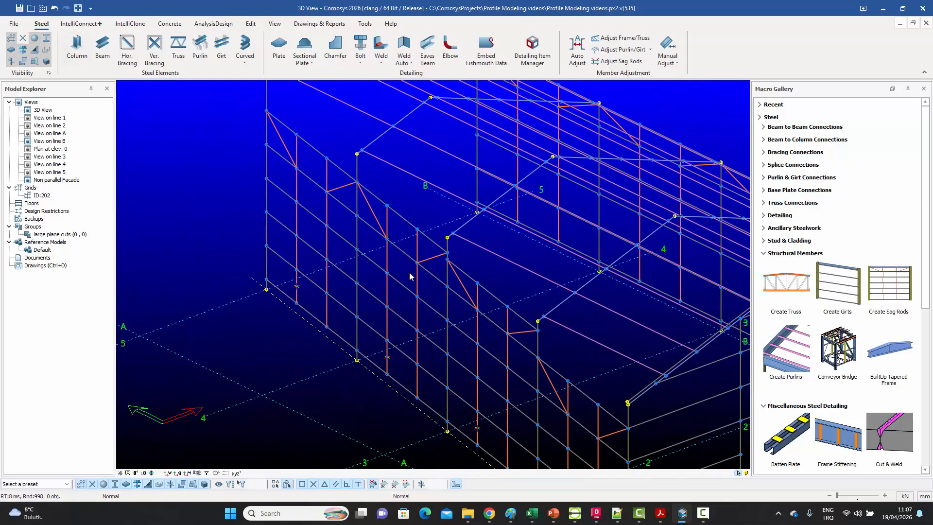
middle_drag(410, 276, 376, 268)
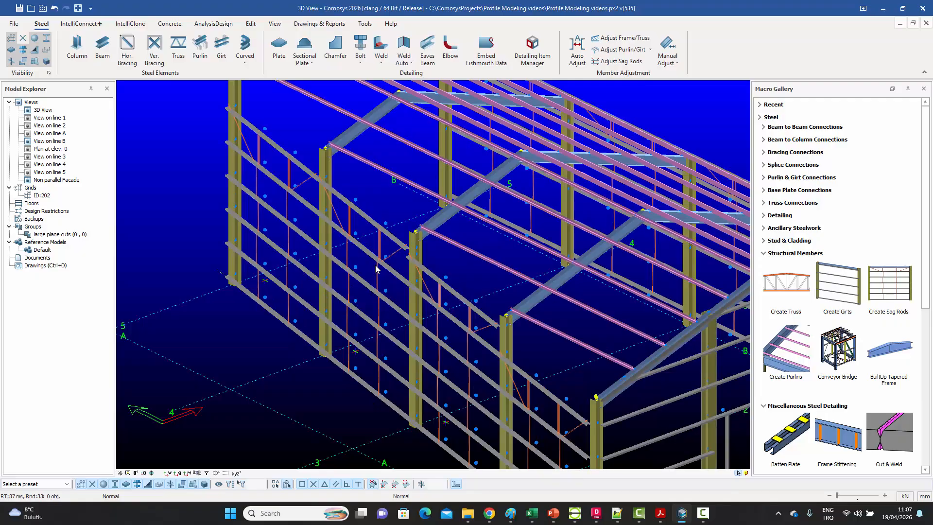
scroll(386, 284, down, 4)
shift+middle_drag(386, 285, 482, 309)
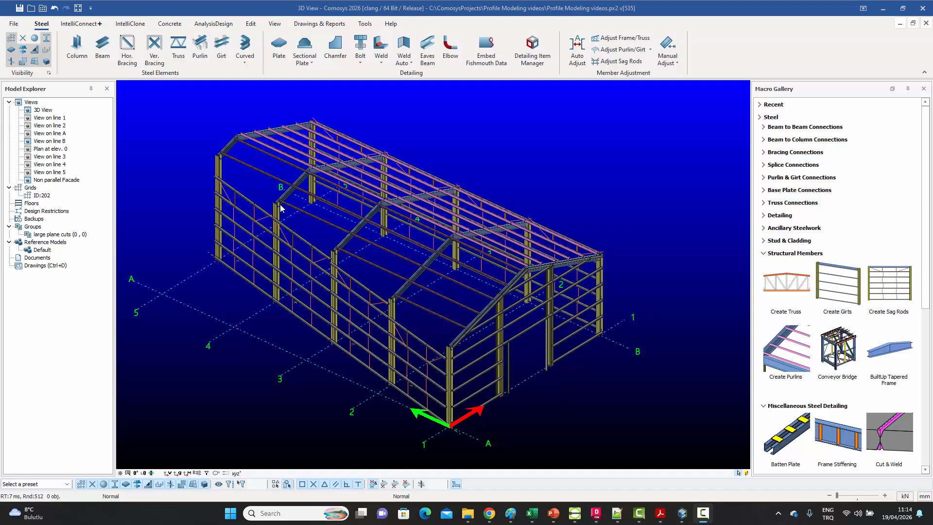
Create sag rods with the Create Sag Rods macro between the eaves and ridge purlins of the axis A roof slope in bay 1-2.
click(890, 284)
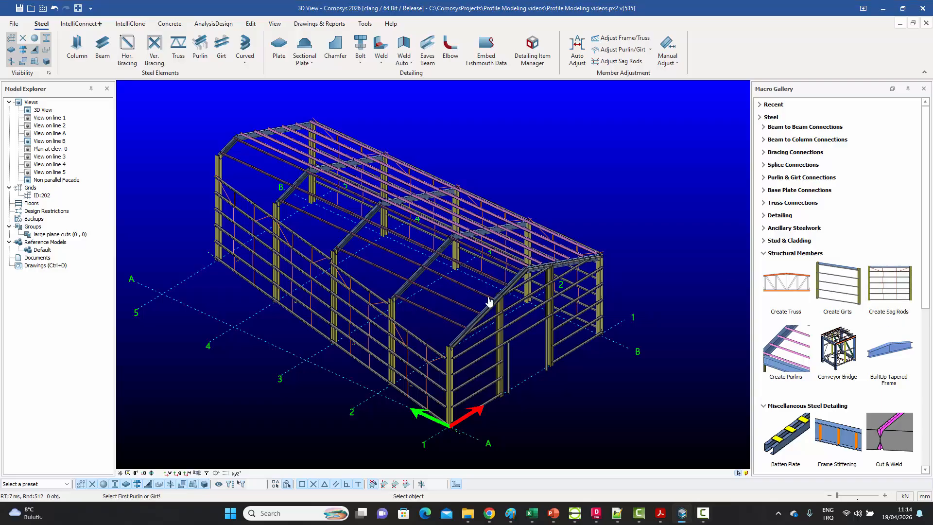
scroll(434, 318, up, 3)
click(433, 319)
scroll(535, 226, up, 3)
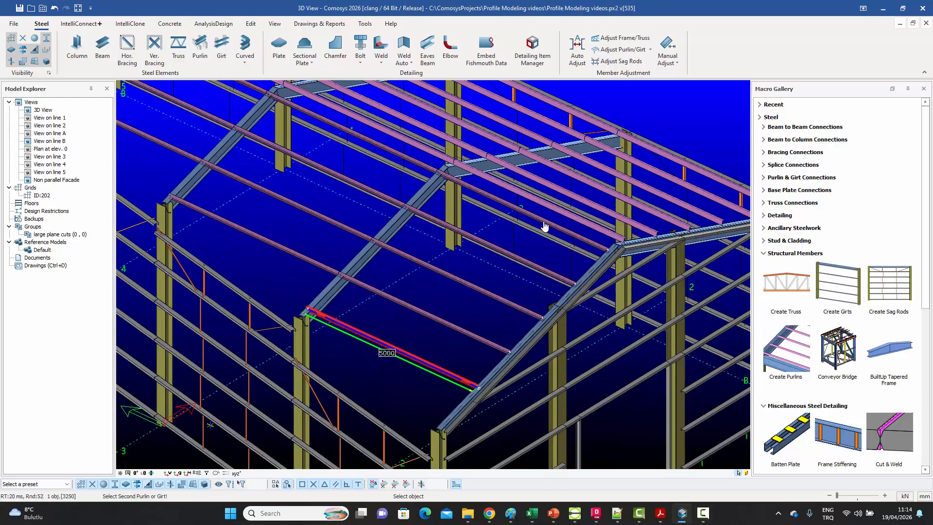
click(558, 232)
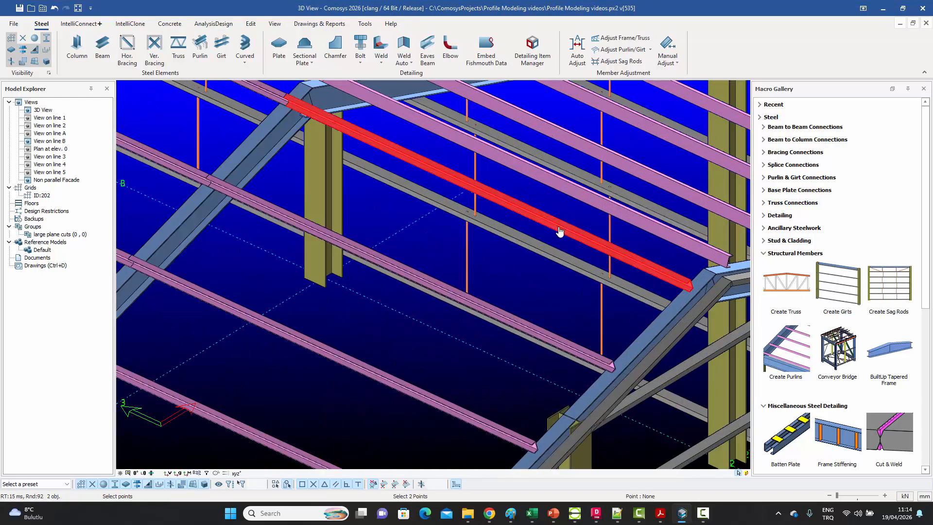
scroll(559, 233, down, 3)
scroll(558, 233, down, 3)
Create sag rods between the eaves and ridge purlins of the axis A roof slope in bays 2-3 and 3-4, skipping the diagonal range points.
scroll(500, 235, up, 2)
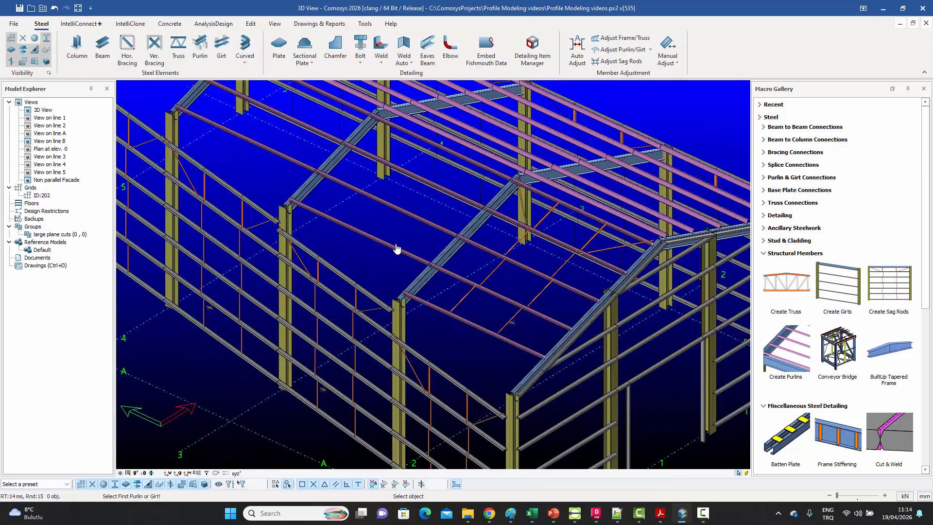
click(389, 247)
scroll(473, 173, up, 3)
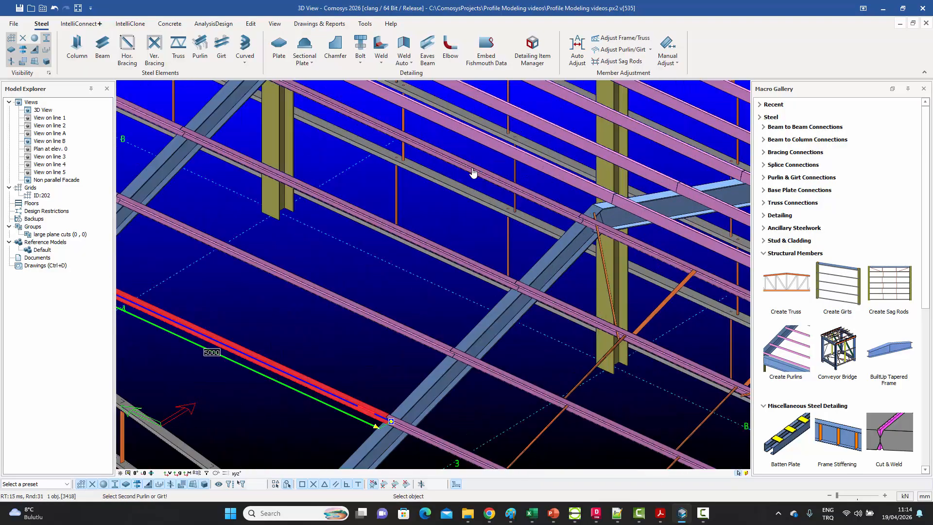
click(473, 173)
scroll(506, 216, down, 5)
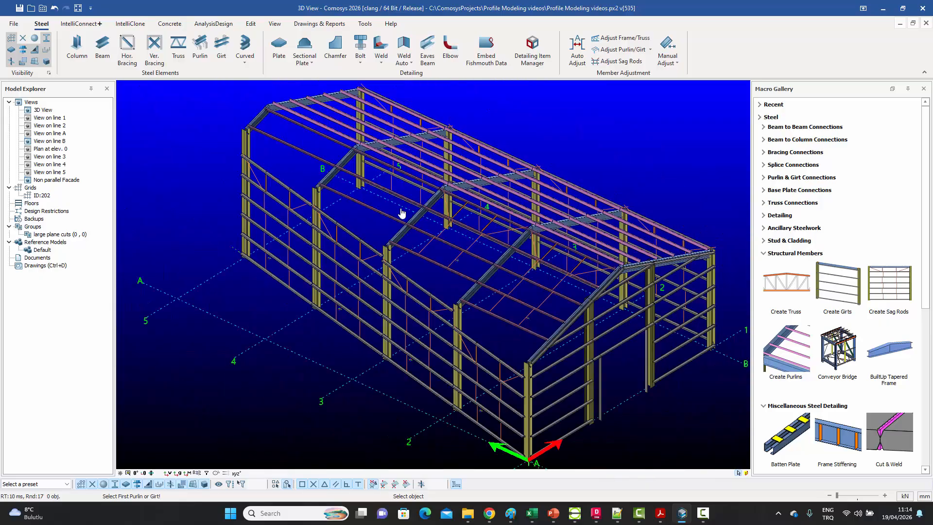
scroll(402, 213, up, 3)
click(377, 210)
click(434, 145)
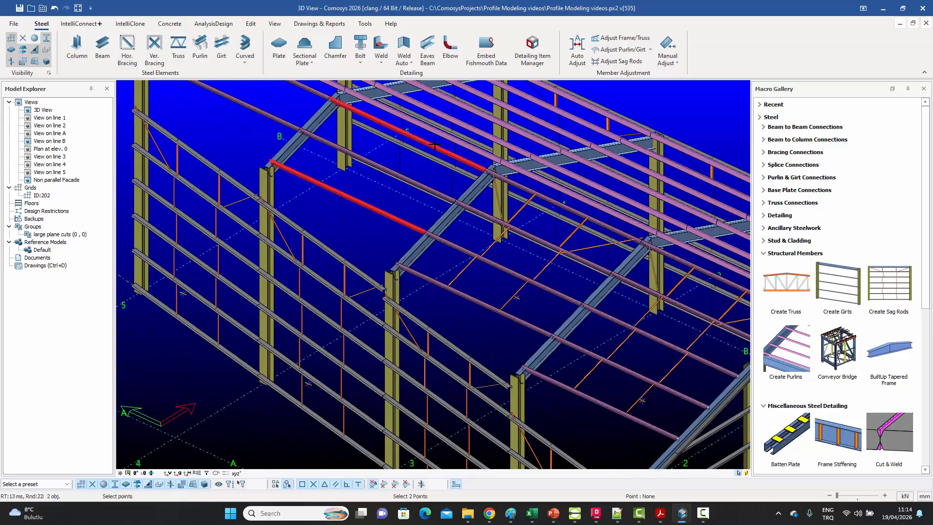
key(Escape)
Create sag rods between the eaves and ridge purlins of the axis A roof slope in bay 4-5, skipping the diagonal range points.
scroll(515, 254, down, 4)
scroll(376, 173, up, 3)
key(Escape)
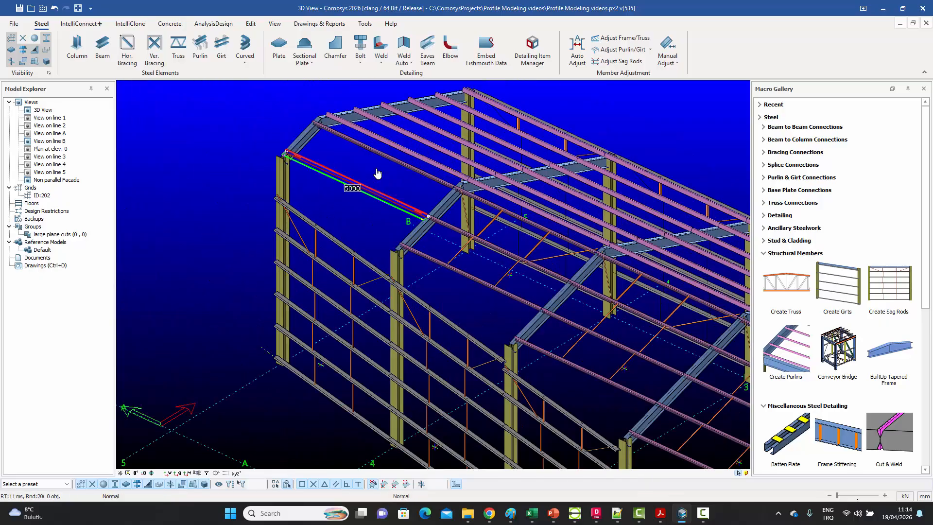
click(390, 160)
key(Escape)
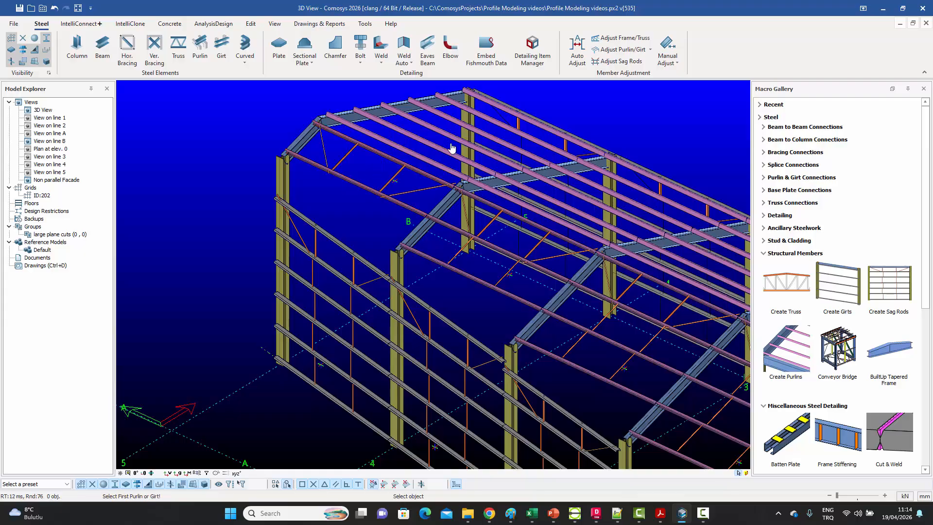
Create sag rods between the eaves and ridge purlins of the axis B roof slope in bays 4-5 and 3-4, skipping the diagonal range points.
scroll(529, 131, up, 3)
click(528, 130)
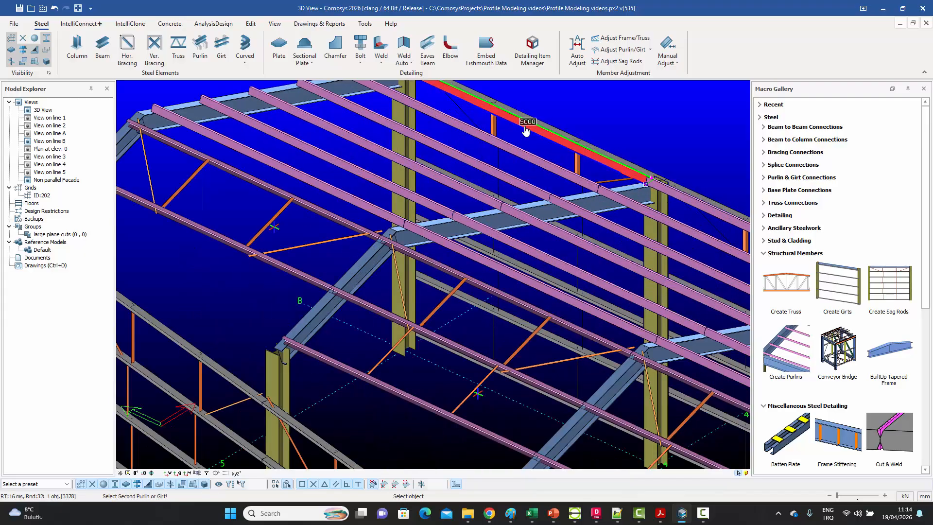
click(258, 154)
key(Escape)
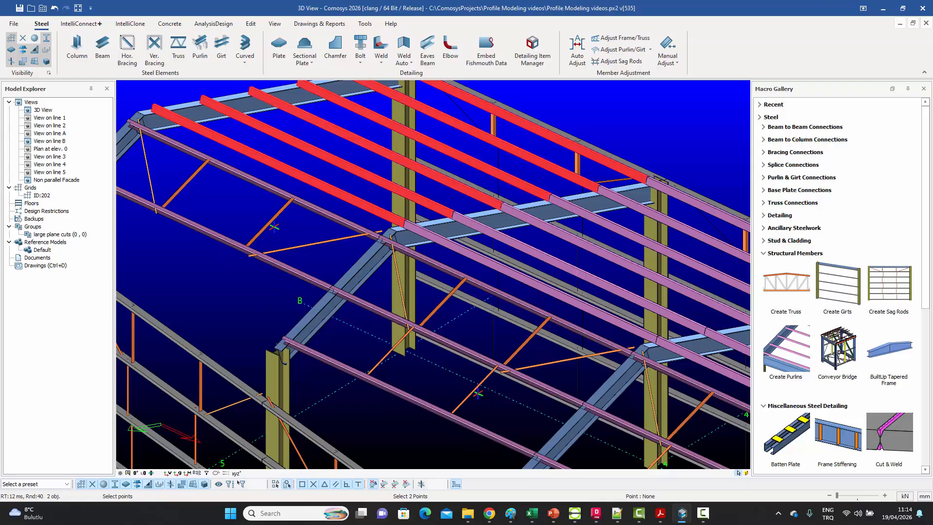
scroll(258, 153, down, 3)
scroll(492, 189, up, 4)
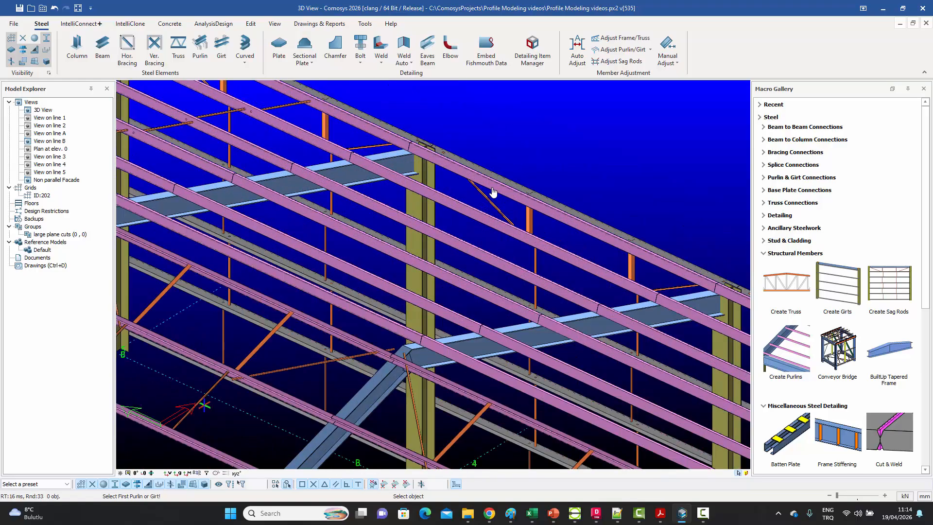
click(492, 191)
click(252, 268)
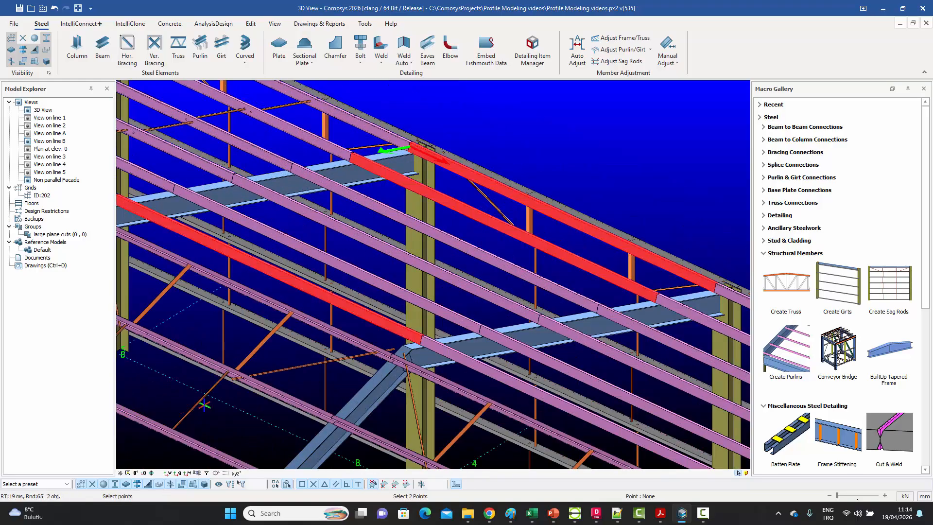
key(Escape)
Create sag rods between the eaves and ridge purlins of the axis B roof slope in bays 2-3 and 1-2, without diagonal range points.
scroll(475, 263, down, 4)
scroll(475, 263, up, 4)
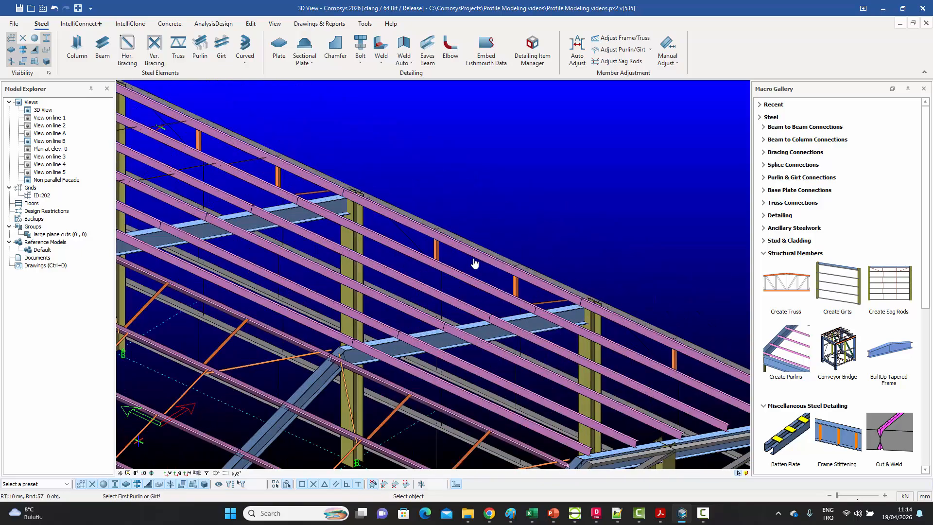
click(469, 250)
click(243, 293)
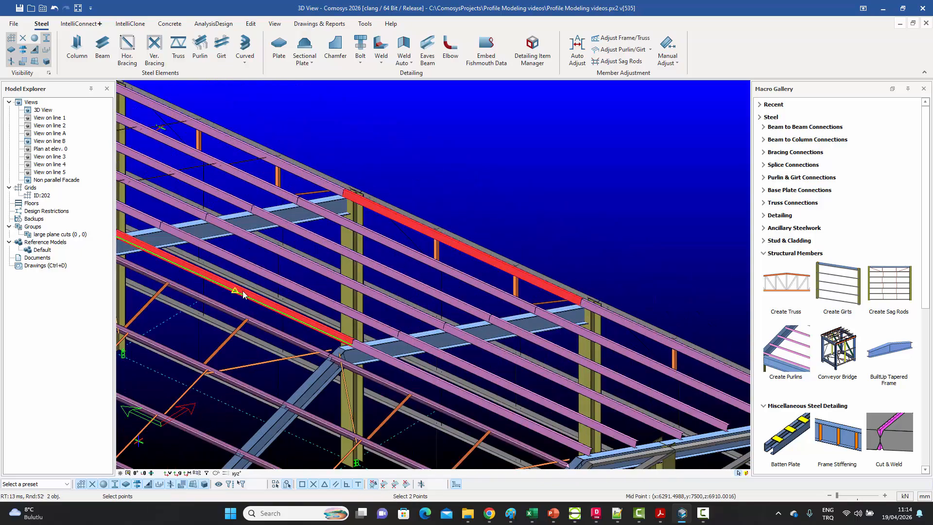
key(Escape)
scroll(381, 218, down, 4)
scroll(520, 288, up, 4)
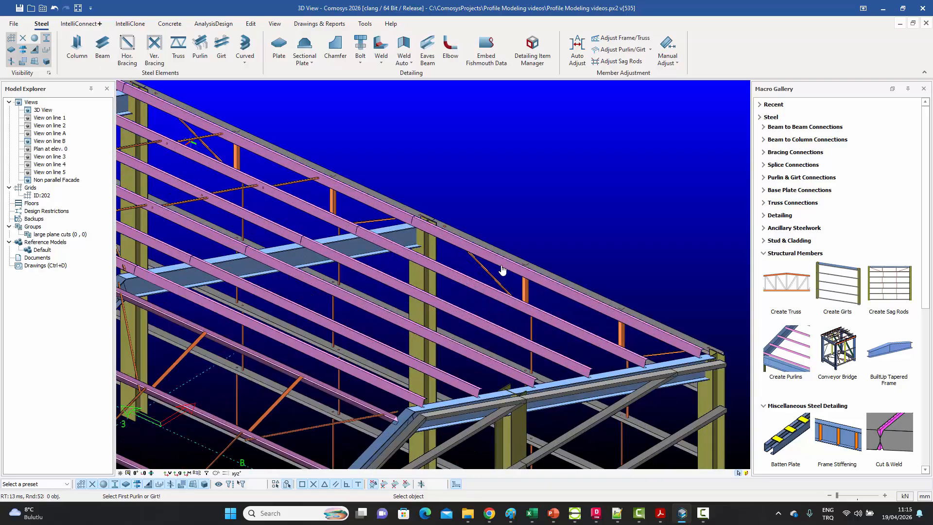
click(502, 269)
click(261, 333)
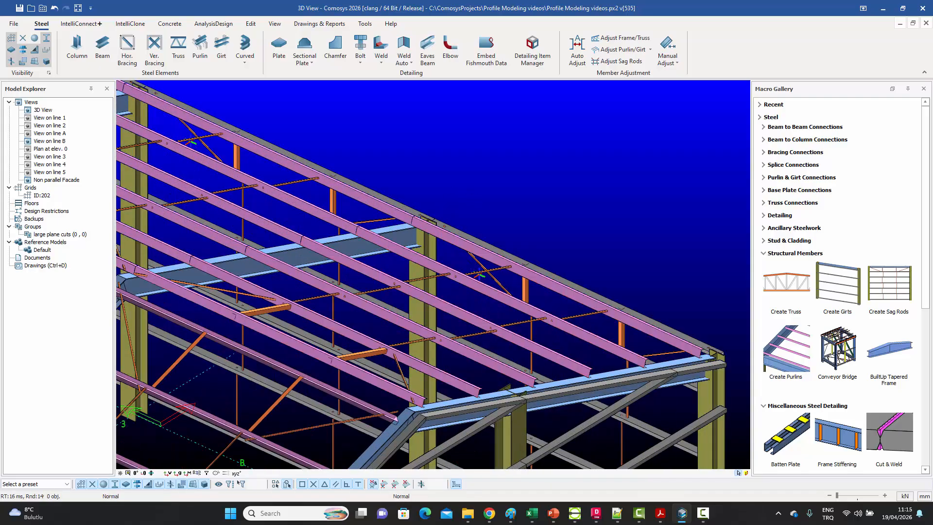
scroll(491, 241, down, 6)
middle_drag(491, 242, 479, 304)
mouse_move(553, 262)
middle_down()
mouse_move(514, 306)
mouse_move(481, 309)
mouse_move(570, 293)
mouse_move(564, 261)
middle_up()
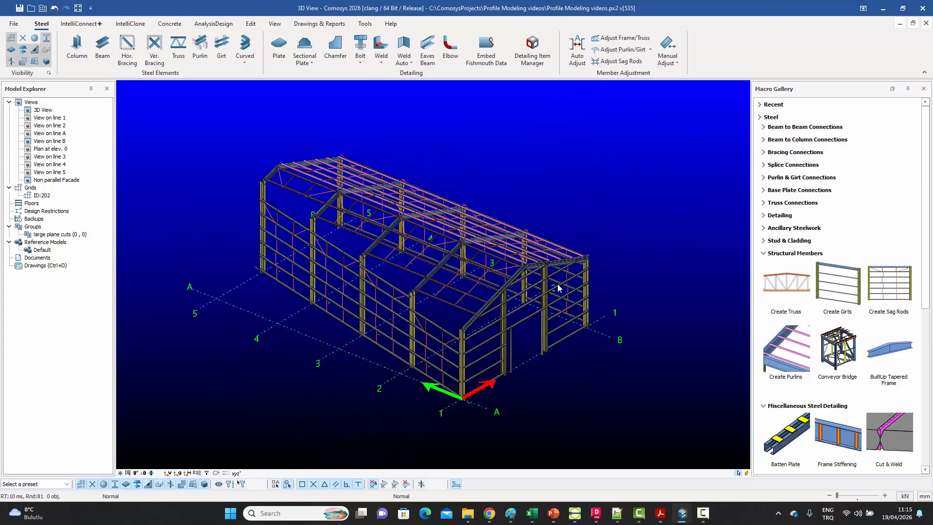
Switch to the PDF drawing in Acrobat and examine the ridge detail in the view on line 1 for the tube's section and position.
click(661, 513)
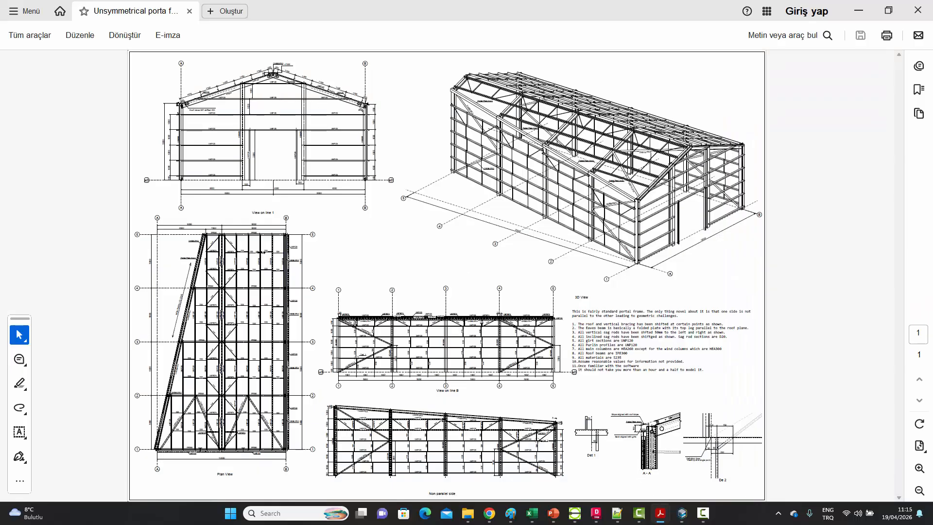
ctrl+scroll(267, 62, up, 5)
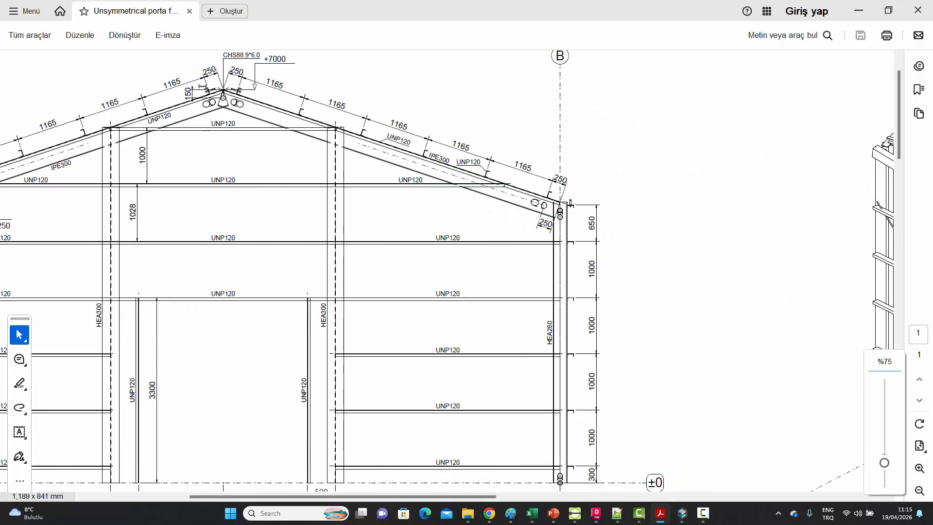
ctrl+scroll(243, 228, up, 3)
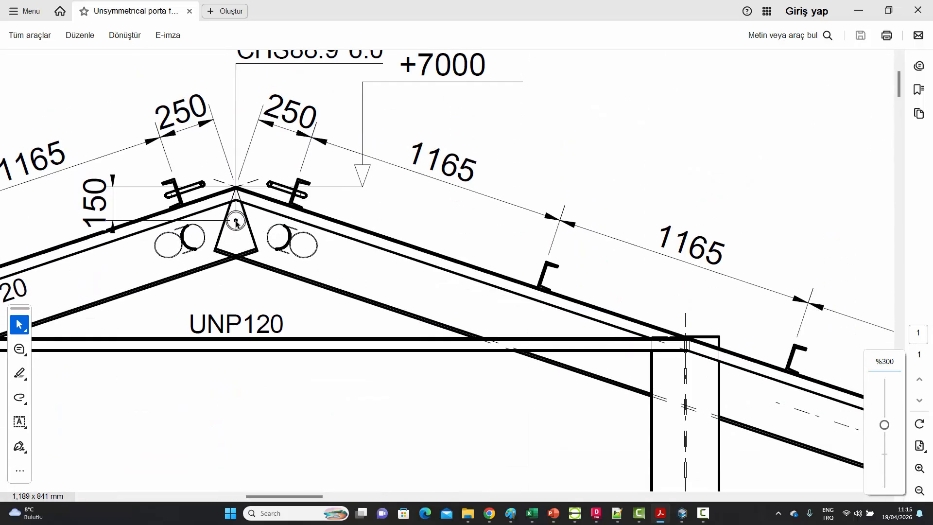
scroll(306, 183, up, 1)
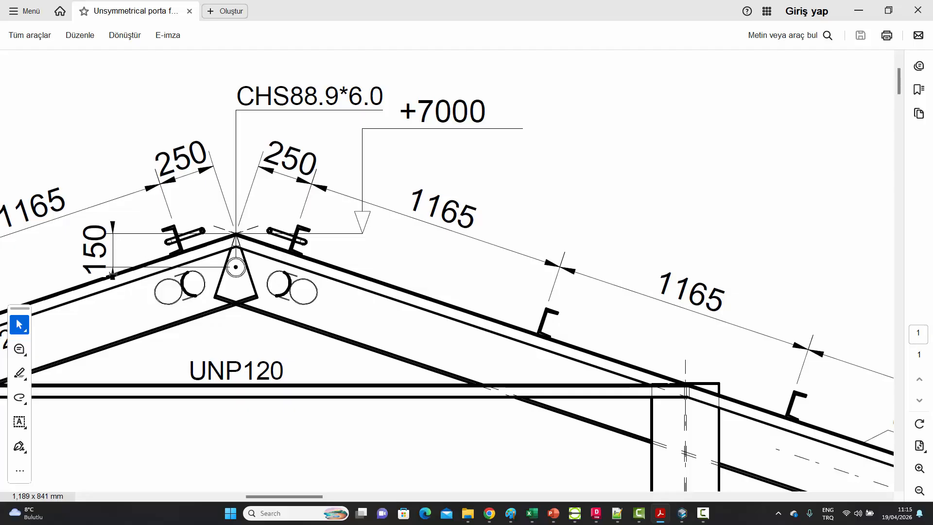
ctrl+scroll(136, 241, down, 10)
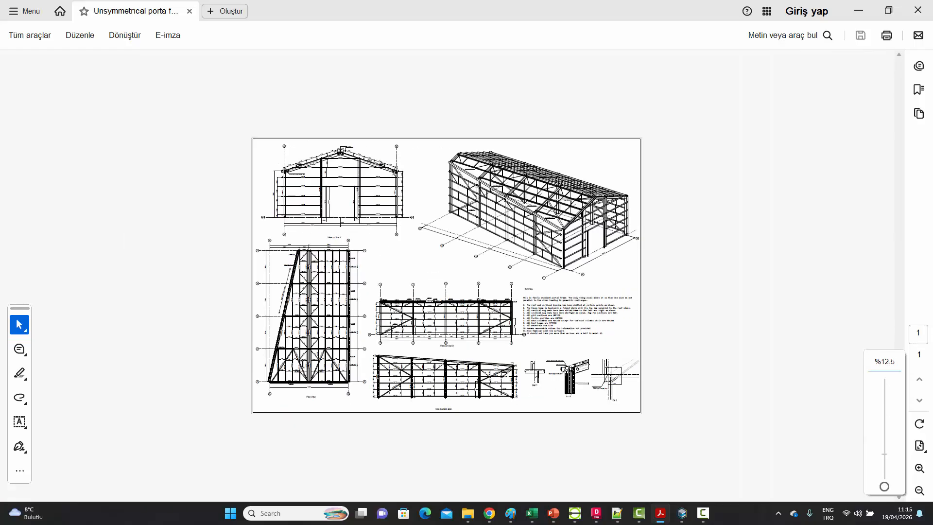
Examine the plan view in the PDF drawing for the roof and ridge member layout and profile labels from line 1 to line 5.
ctrl+scroll(308, 384, up, 5)
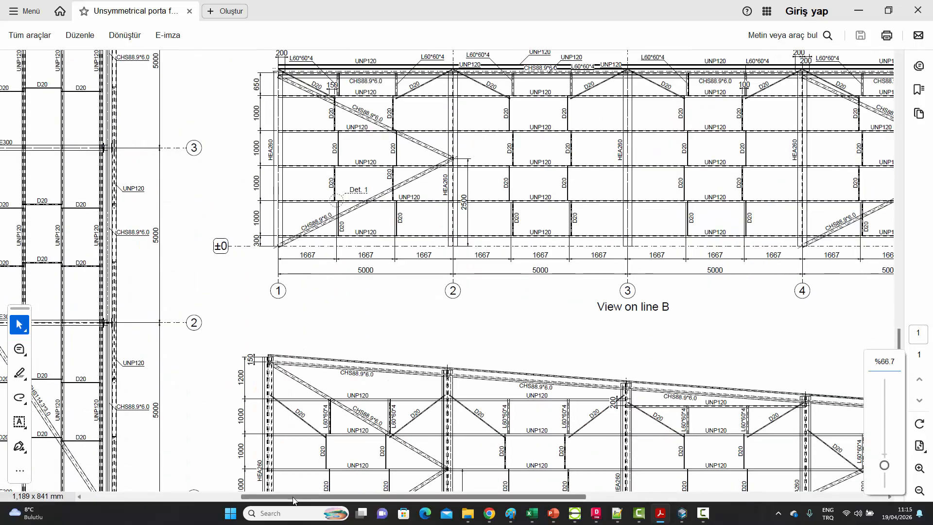
drag(294, 496, 145, 496)
scroll(295, 392, down, 4)
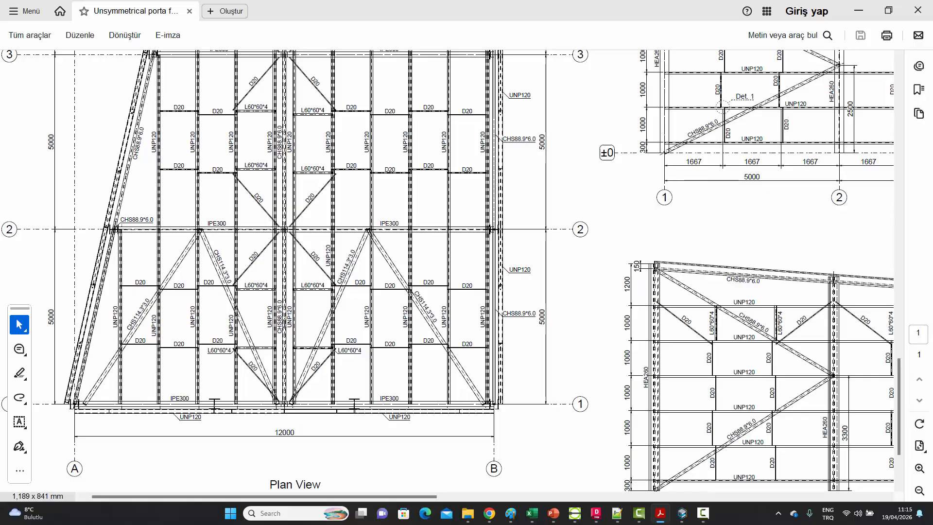
ctrl+scroll(285, 326, up, 3)
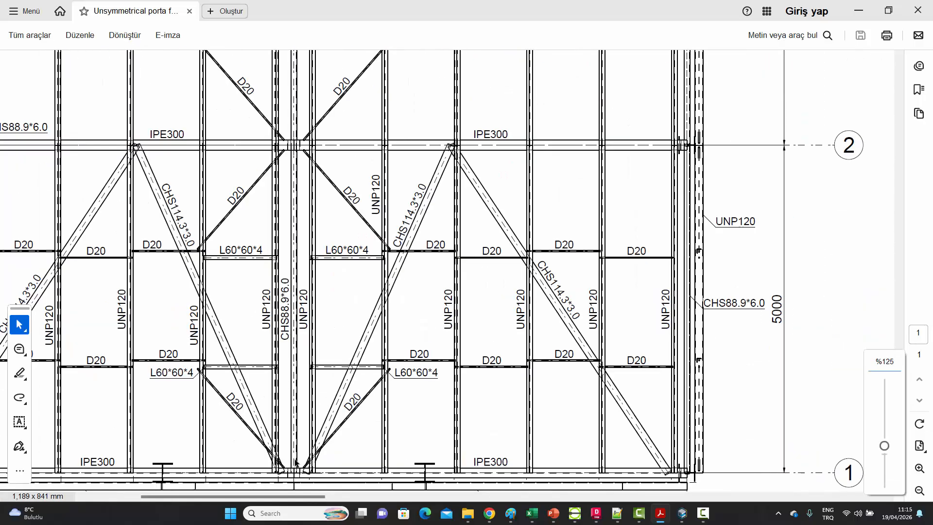
mouse_move(300, 159)
middle_down()
mouse_move(292, 269)
mouse_move(277, 265)
middle_up()
middle_drag(482, 243, 529, 224)
middle_drag(455, 217, 455, 212)
scroll(454, 211, up, 10)
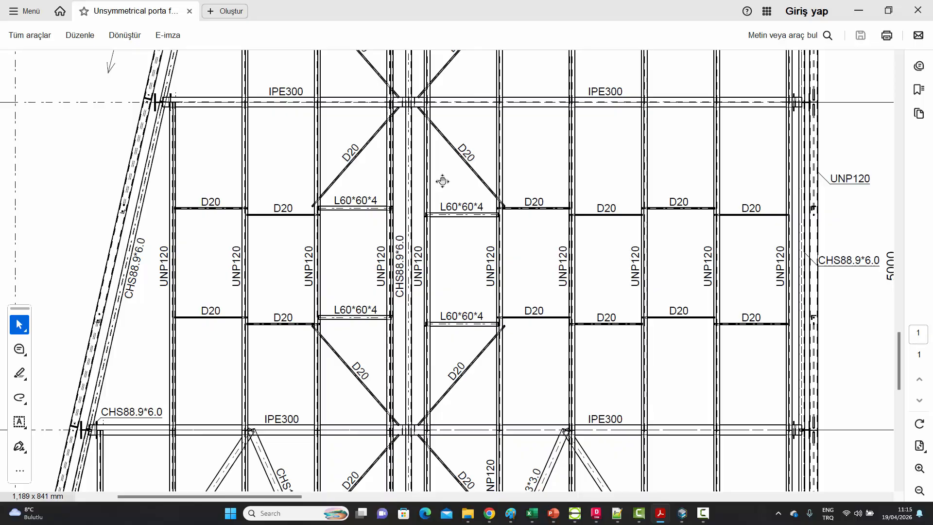
scroll(440, 174, down, 3)
scroll(437, 173, up, 5)
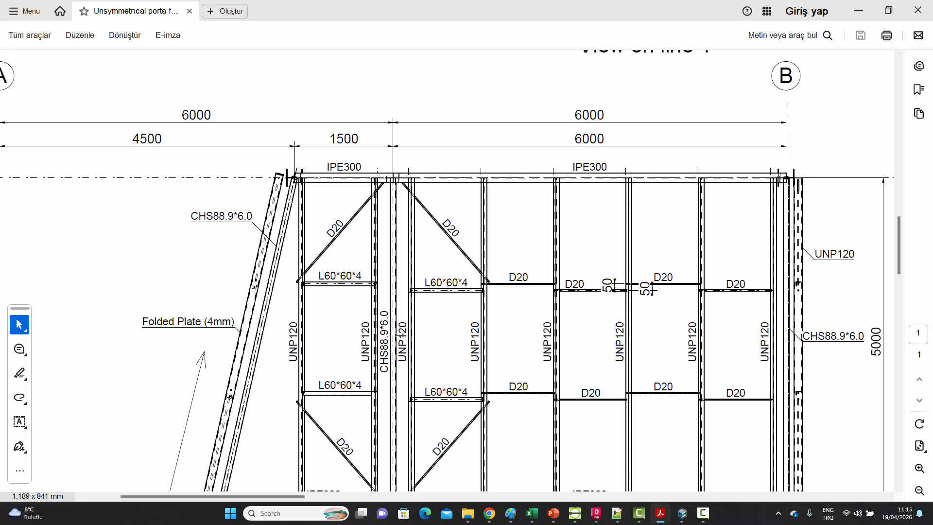
Switch to Comosys and draw a vertical bracing member along the roof ridge between the frames on lines 1 and 2.
click(682, 513)
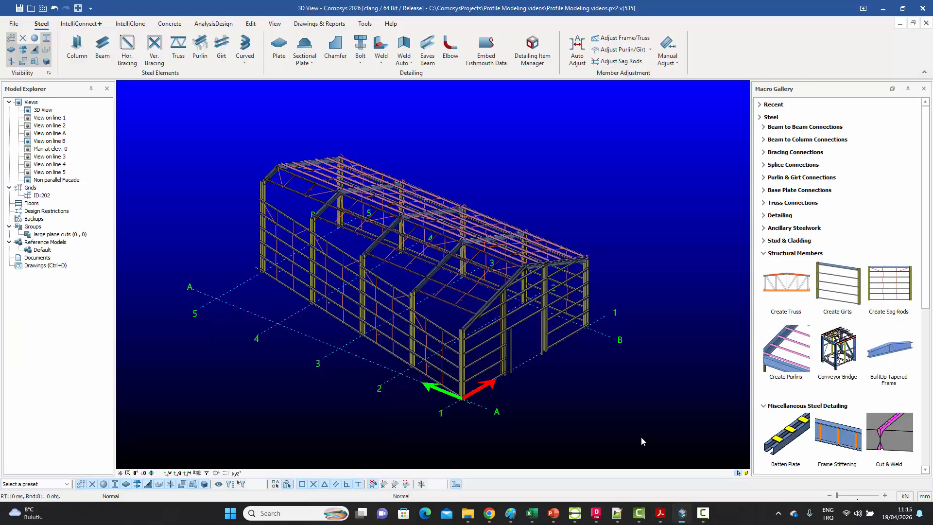
scroll(538, 274, up, 5)
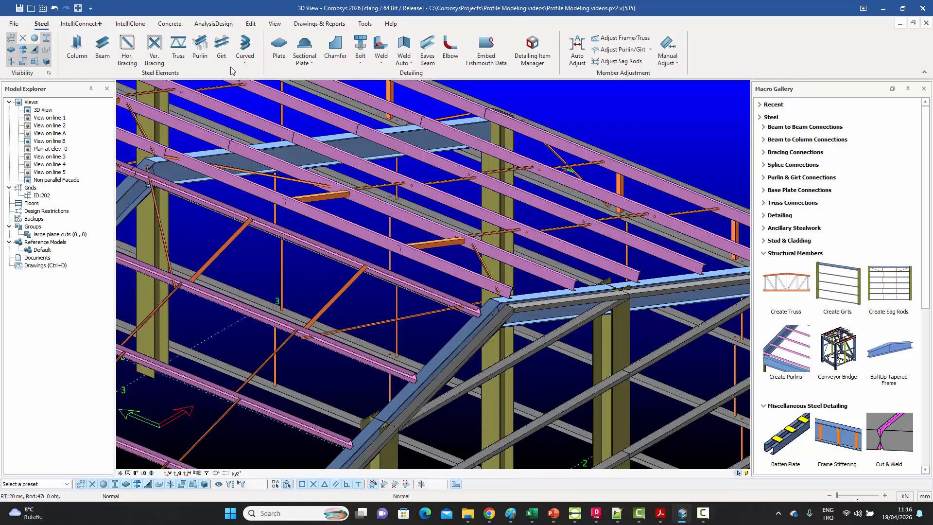
click(152, 51)
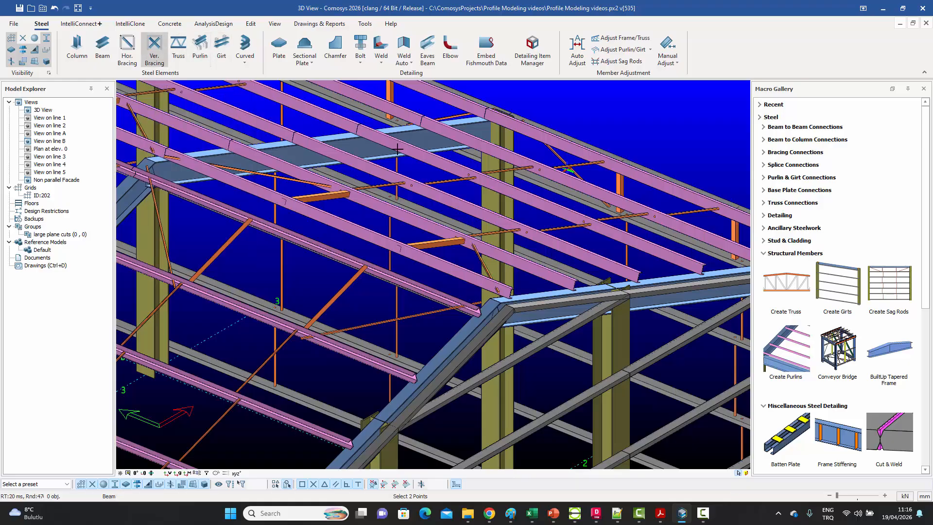
scroll(496, 309, up, 5)
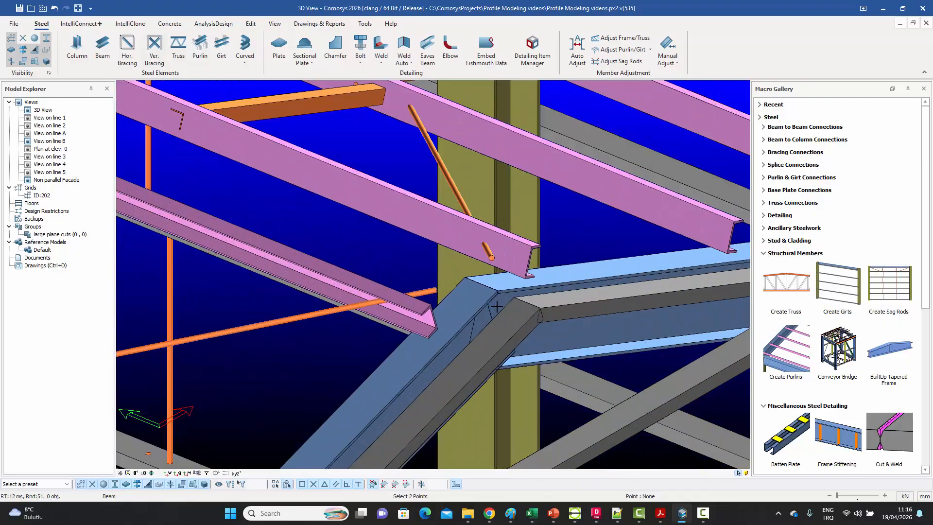
click(483, 283)
scroll(527, 237, down, 5)
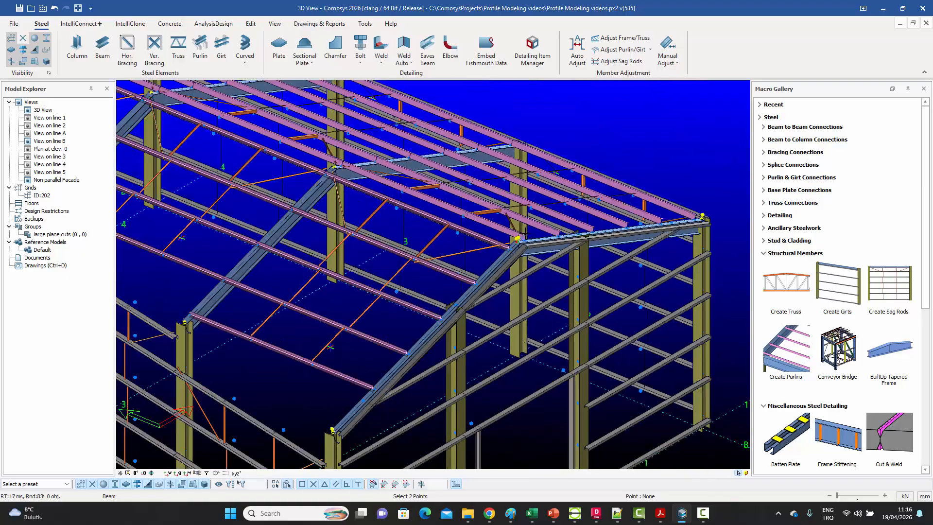
scroll(329, 169, up, 5)
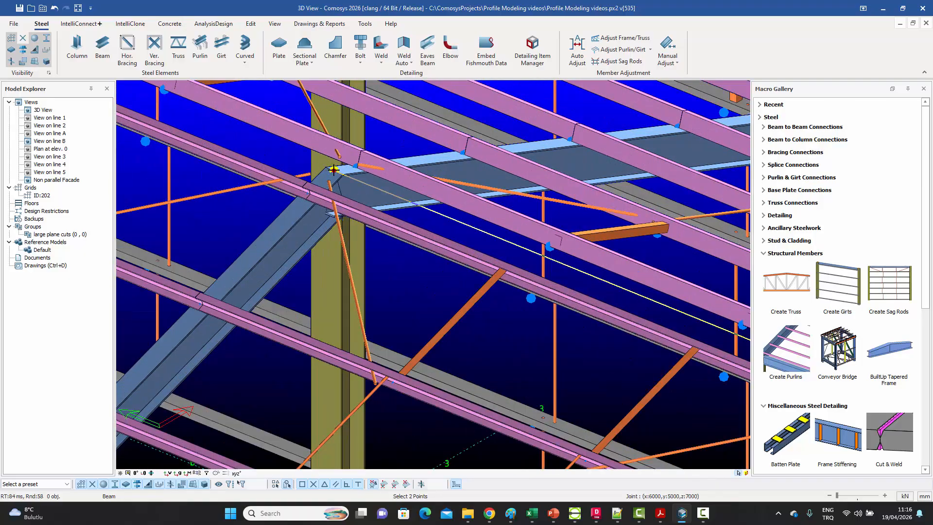
click(335, 169)
right_click(357, 167)
click(364, 171)
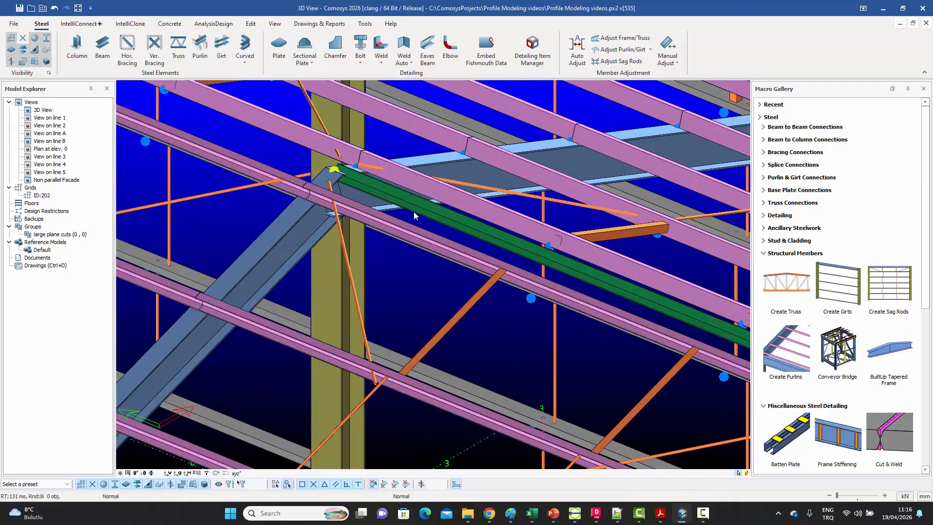
Change the new ridge member's profile to the round tube CHS88.9*6.0 and apply it.
click(434, 216)
double_click(434, 220)
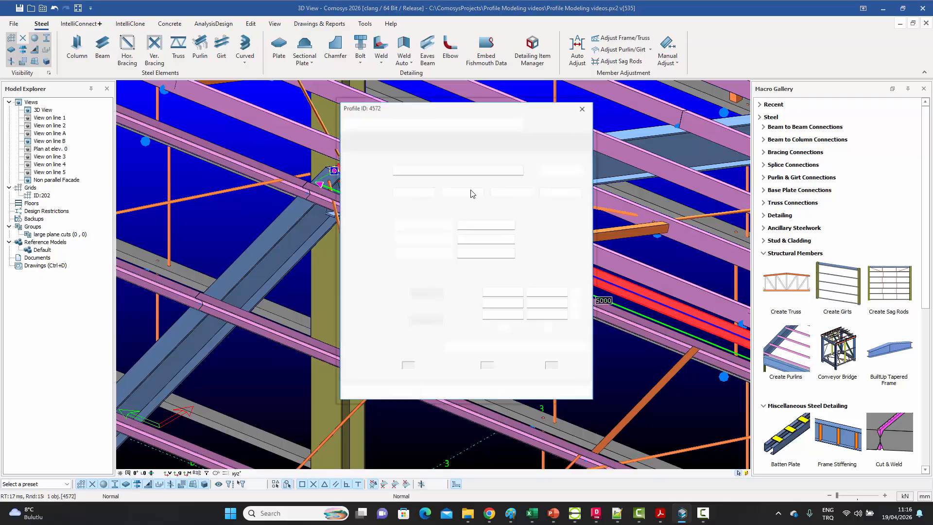
click(532, 168)
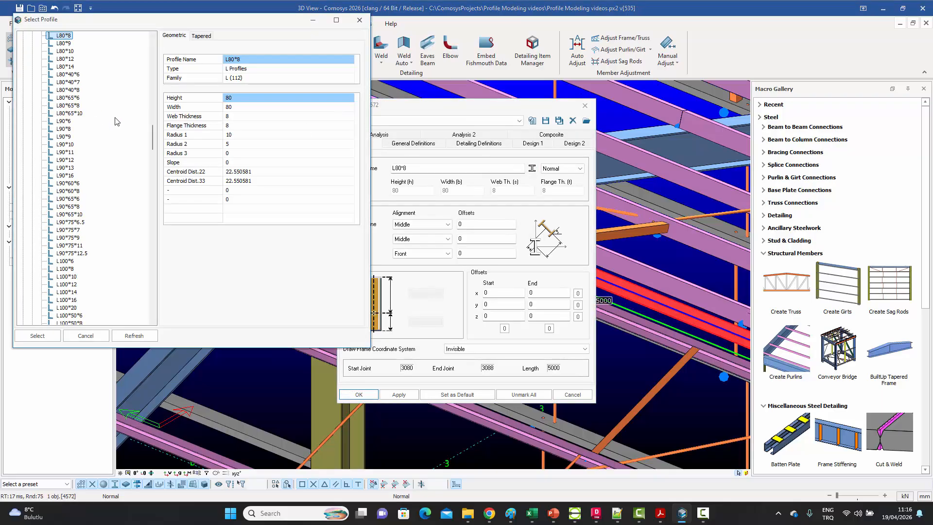
drag(151, 139, 152, 34)
click(22, 43)
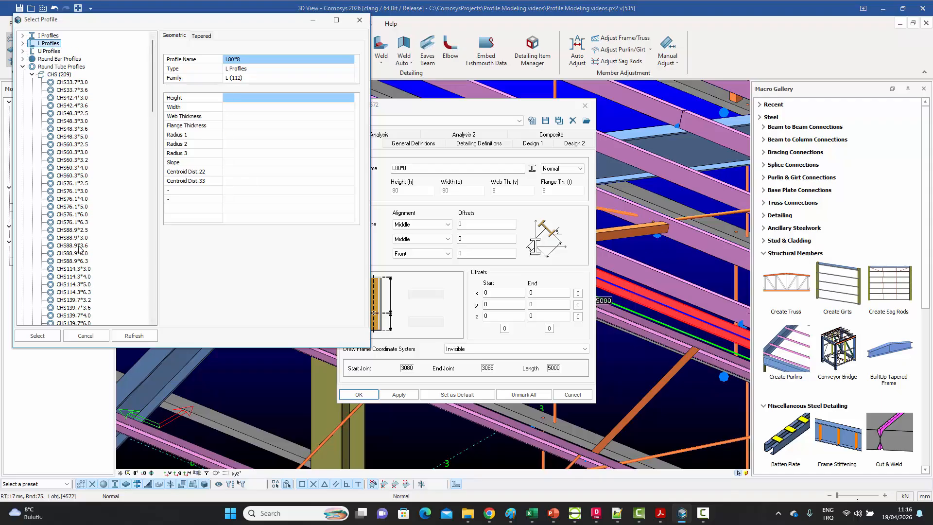
double_click(79, 255)
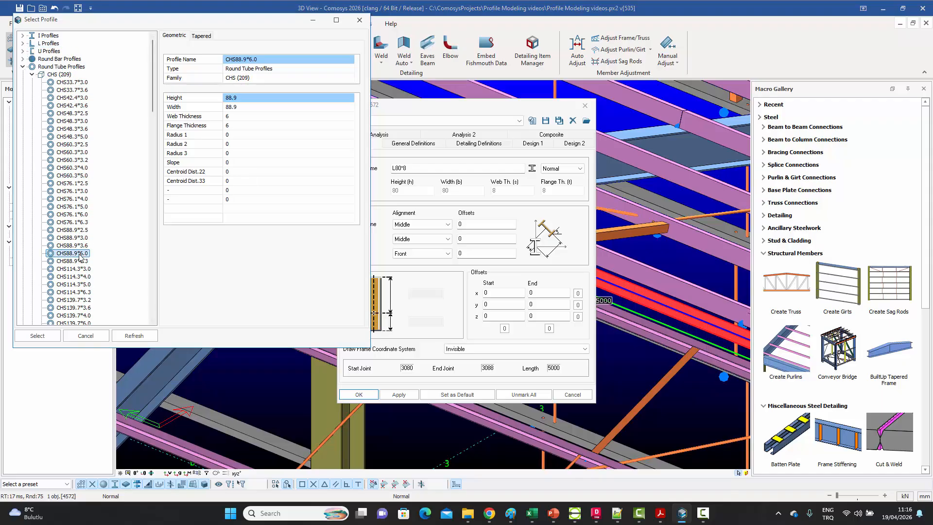
click(398, 395)
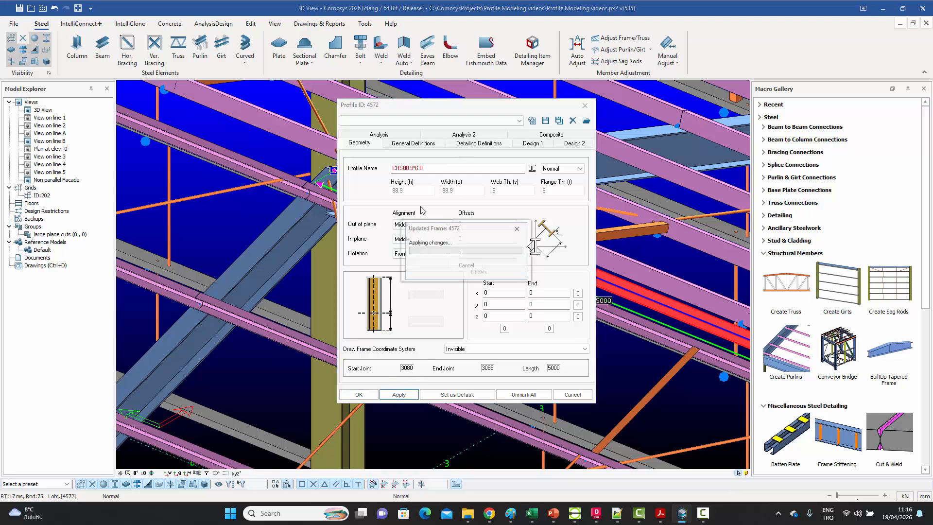
Set the ridge member's out-of-plane offset to -150, apply it, and close its properties.
drag(437, 108, 686, 91)
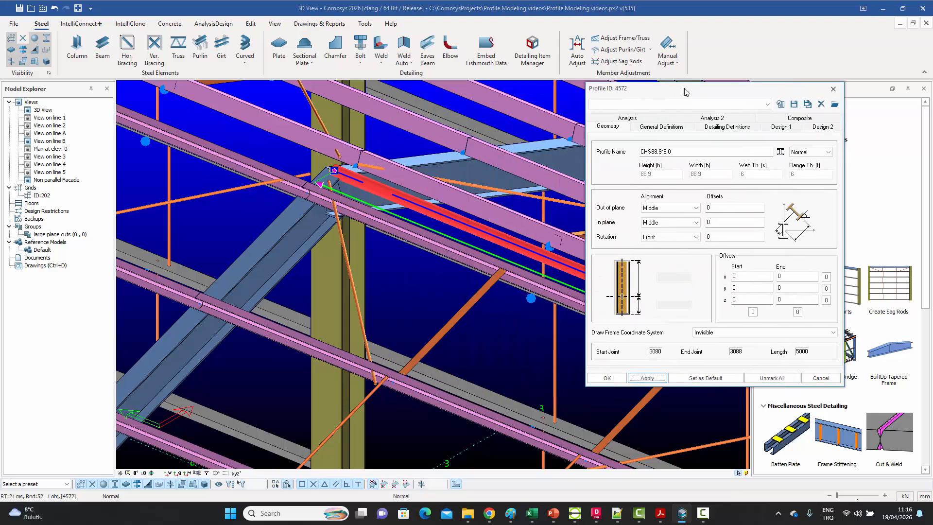
double_click(723, 212)
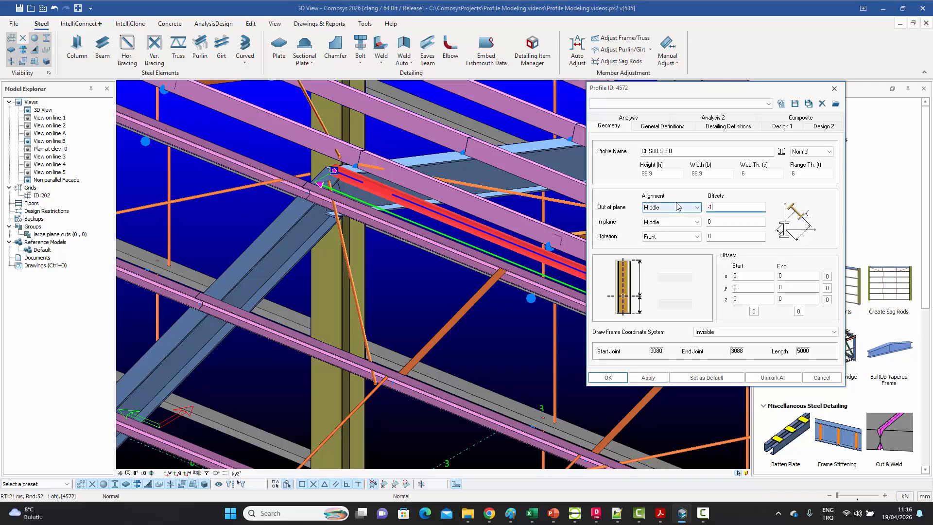
click(648, 379)
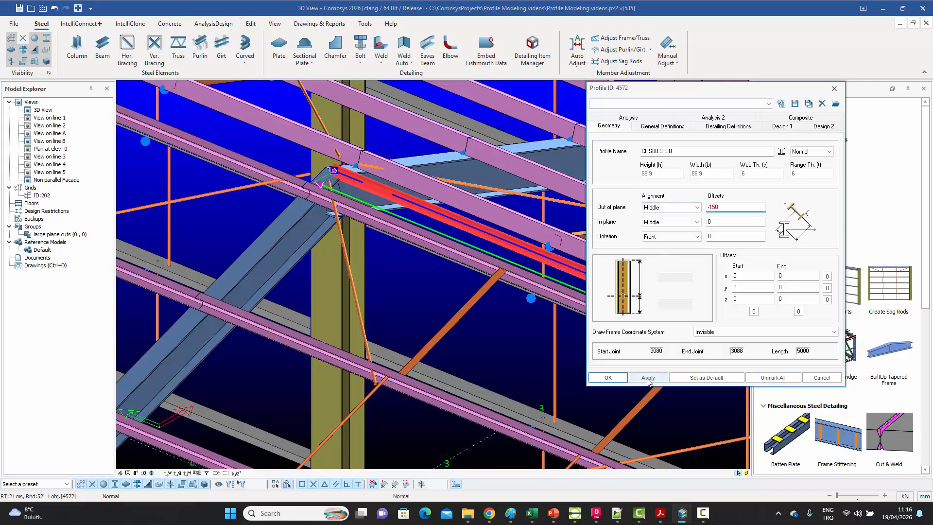
click(648, 379)
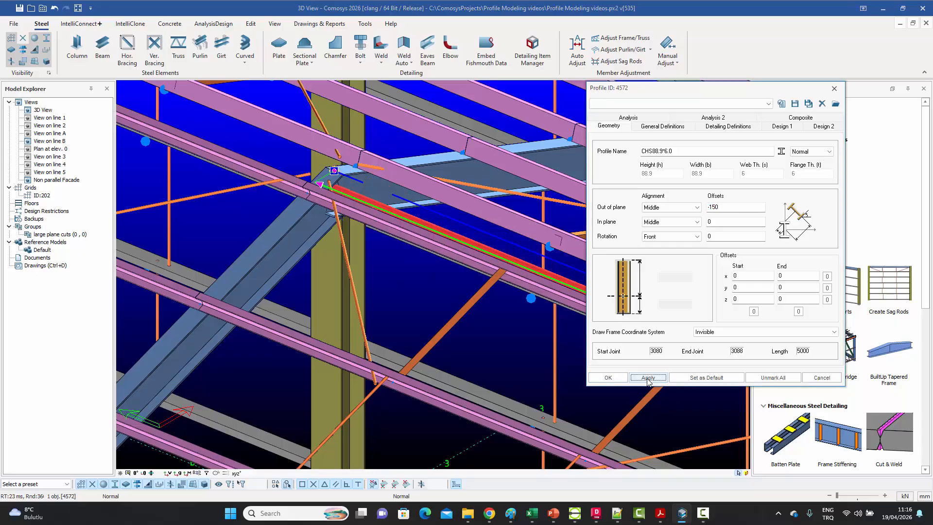
click(836, 384)
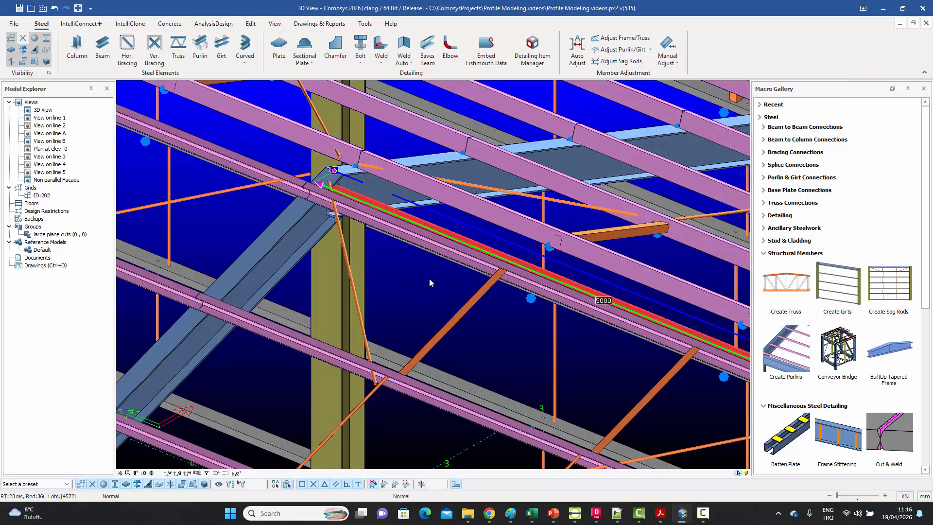
Draw a second vertical bracing member along the ridge between the frame apexes on lines 2 and 3.
scroll(333, 167, up, 3)
click(331, 164)
middle_drag(331, 164, 334, 209)
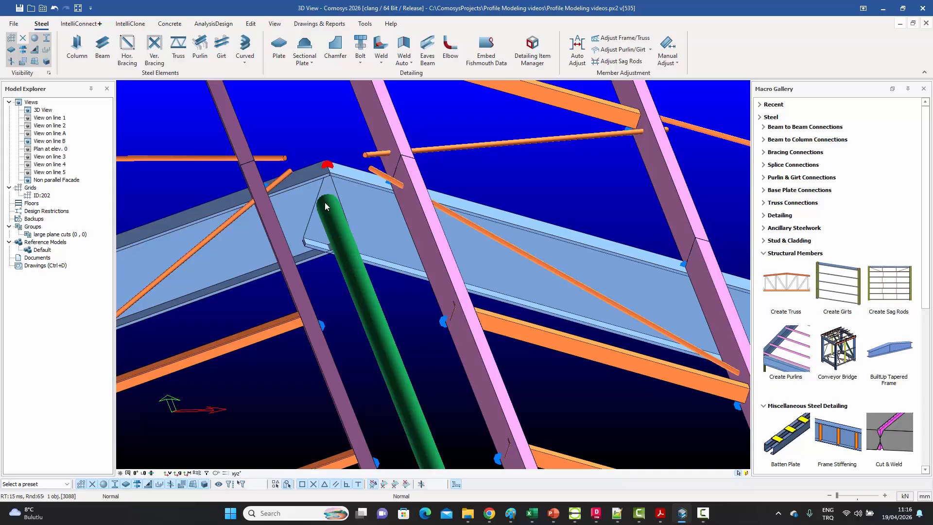
scroll(327, 181, down, 5)
middle_drag(330, 195, 452, 279)
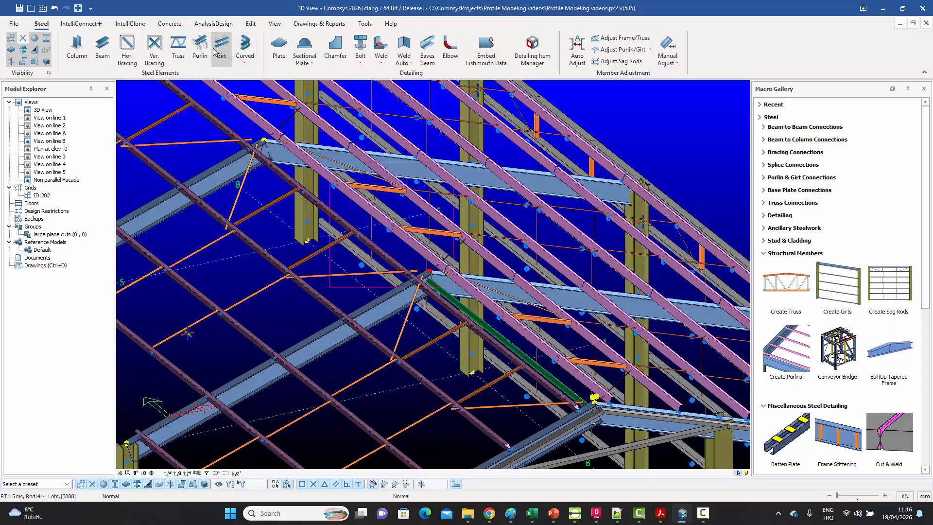
click(151, 51)
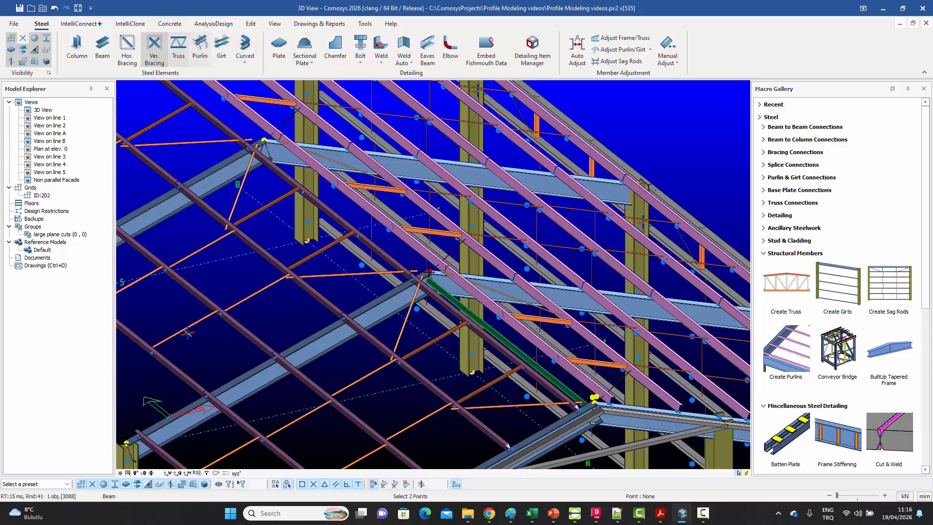
click(430, 272)
scroll(458, 238, down, 4)
scroll(368, 185, up, 5)
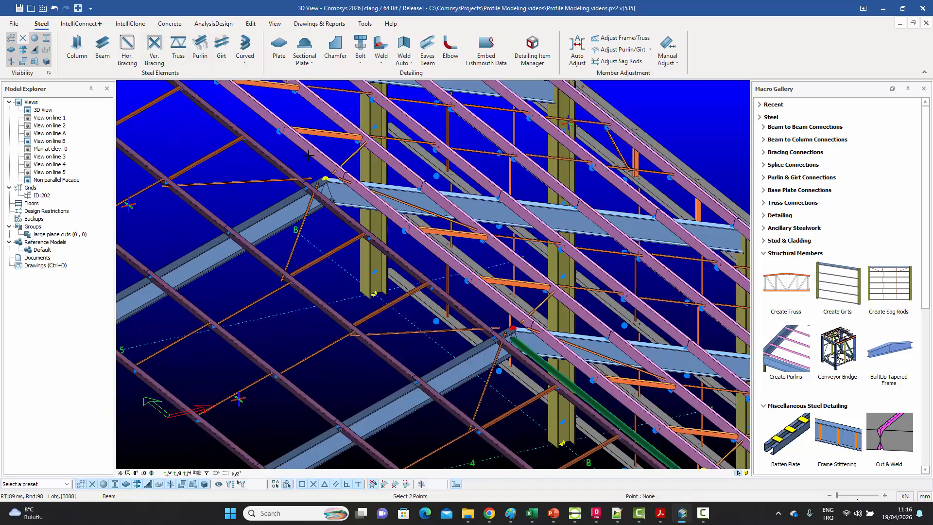
click(325, 178)
scroll(498, 251, down, 1)
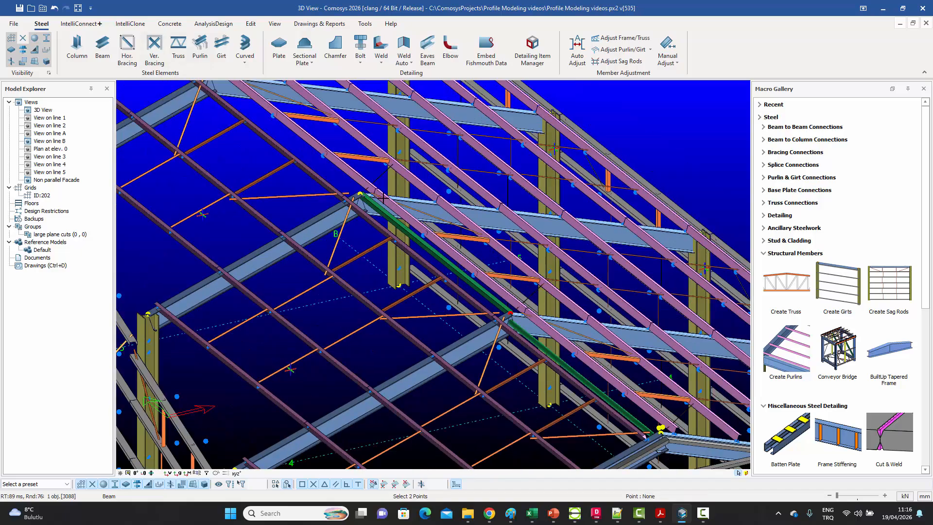
Continue the ridge bracing with one member from line 3 to 4 and one from line 4 to 5, ending the command.
scroll(384, 199, up, 1)
scroll(396, 216, up, 1)
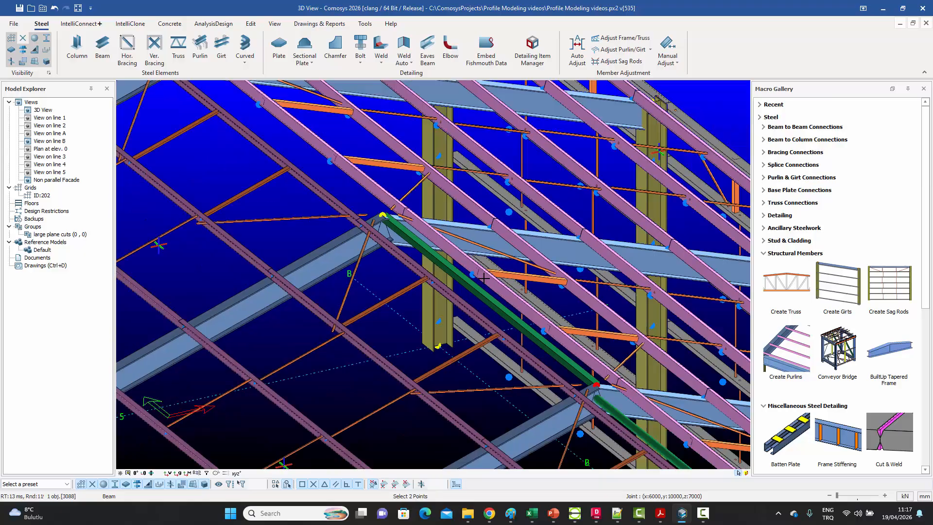
scroll(481, 283, down, 2)
scroll(256, 109, up, 3)
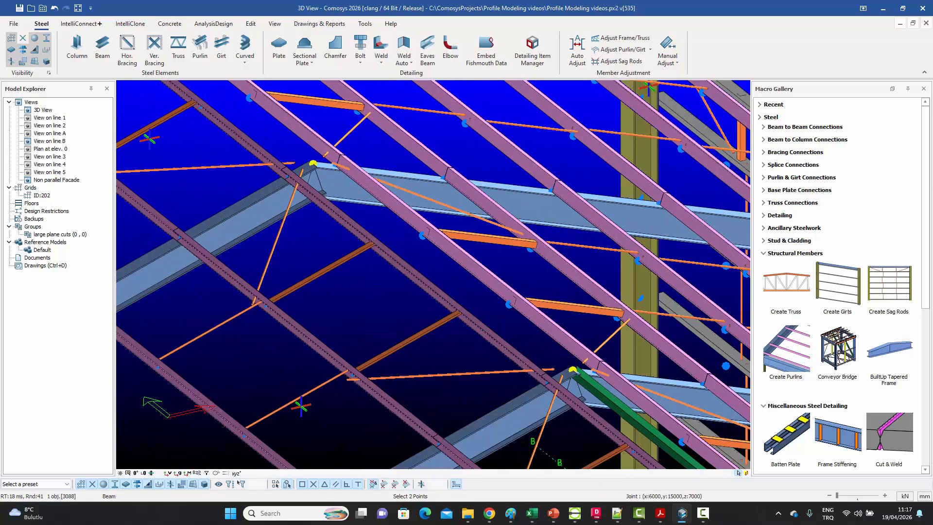
scroll(433, 275, down, 2)
scroll(399, 215, up, 2)
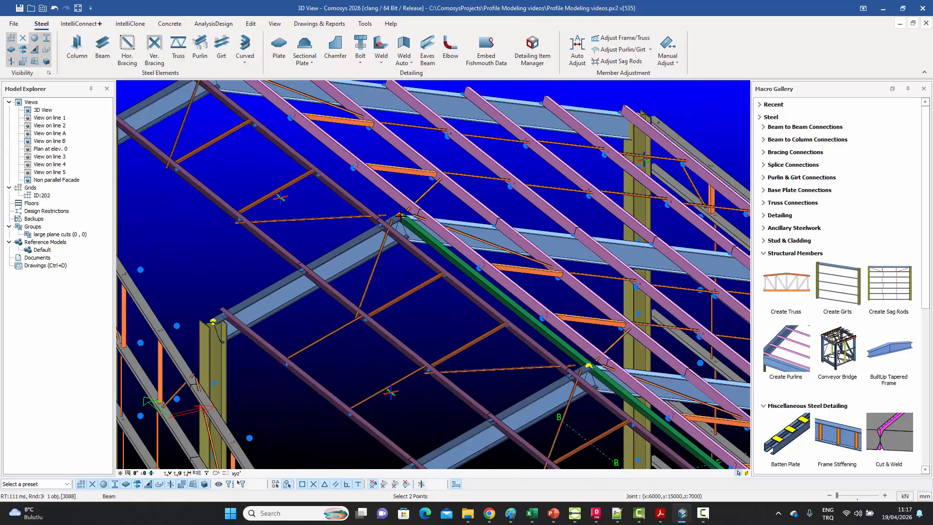
scroll(443, 230, down, 2)
scroll(285, 153, up, 3)
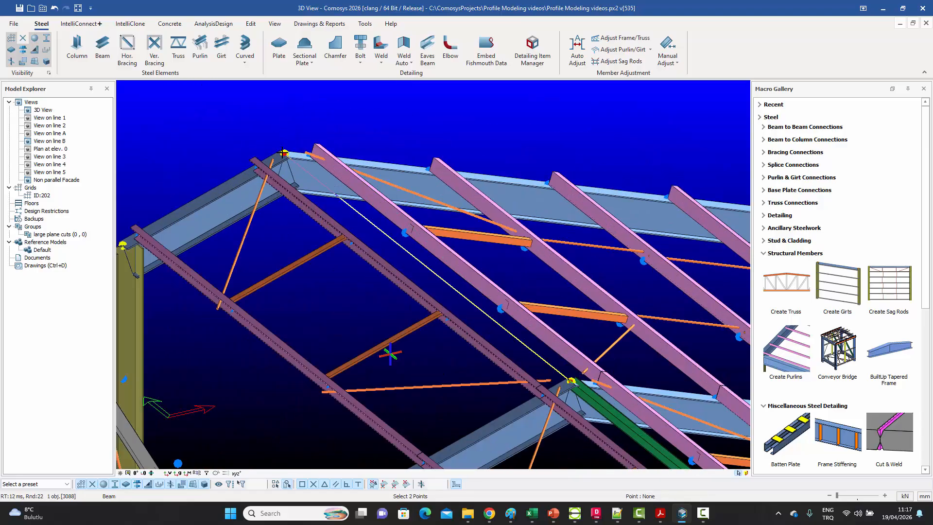
key(Escape)
Match the three newly drawn ridge members to the existing CHS88.9*6.0 tube on the ridge between lines 1 and 2.
click(311, 171)
scroll(309, 155, down, 2)
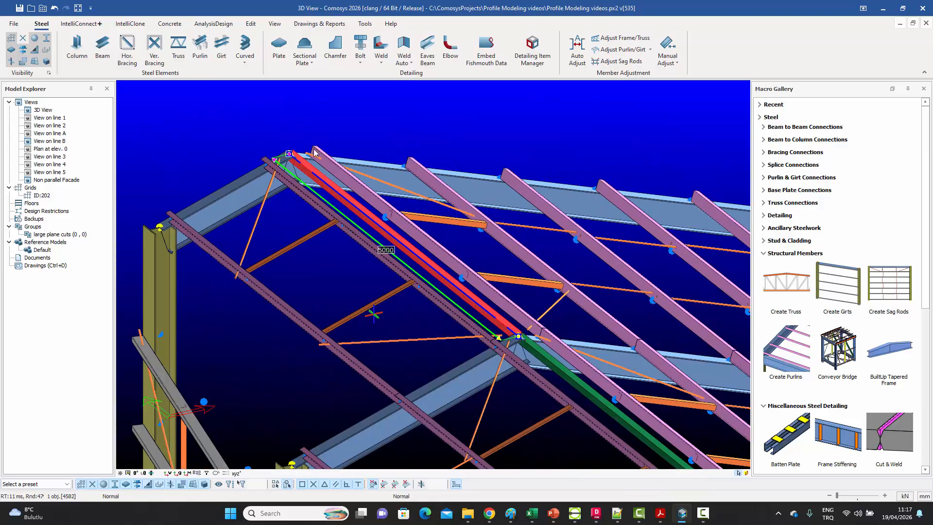
click(434, 261)
scroll(434, 261, down, 2)
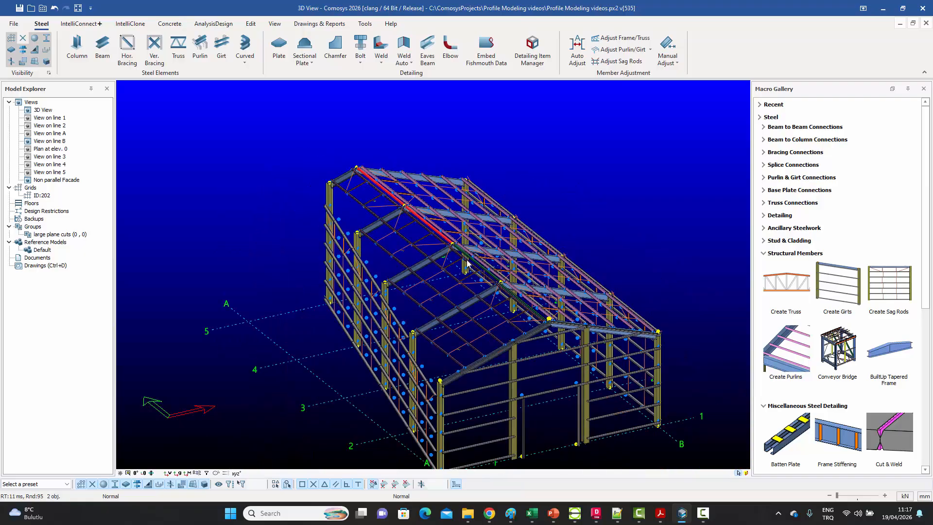
scroll(471, 250, up, 2)
right_click(557, 314)
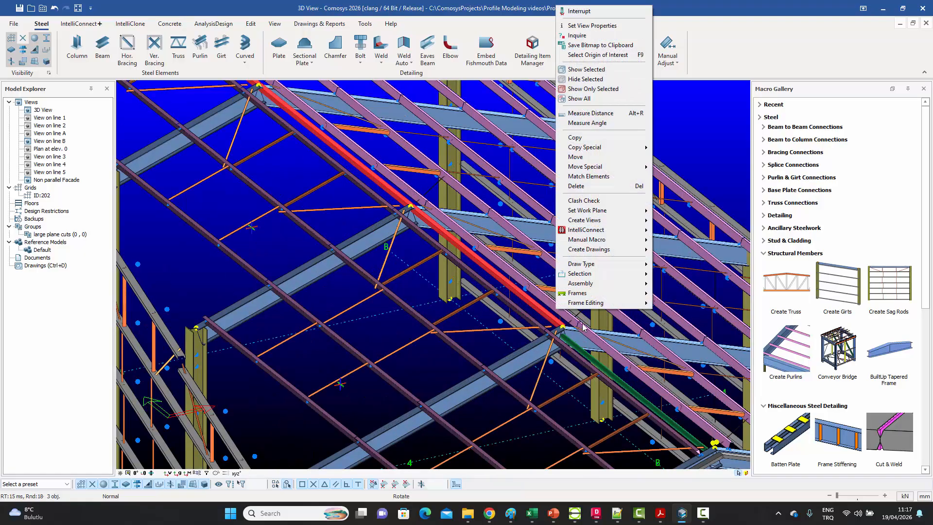
click(613, 185)
scroll(616, 343, up, 2)
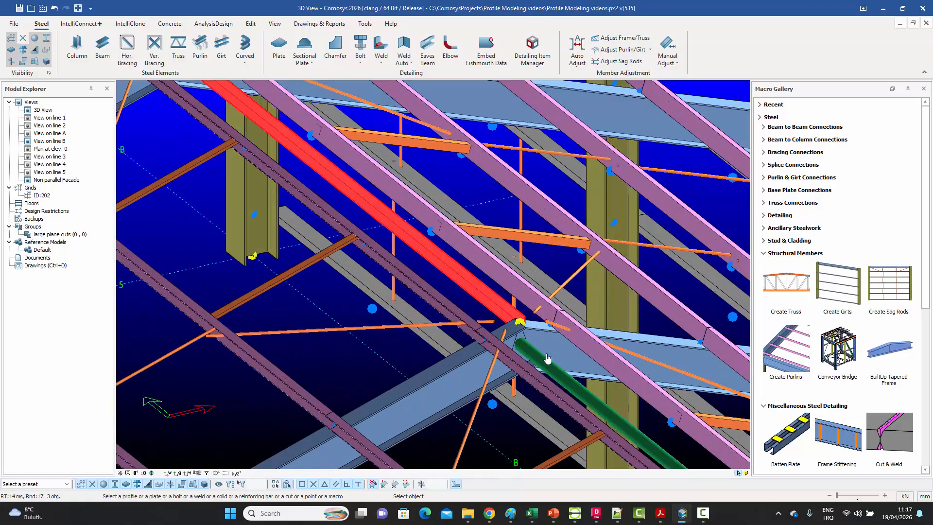
key(Escape)
scroll(604, 349, down, 5)
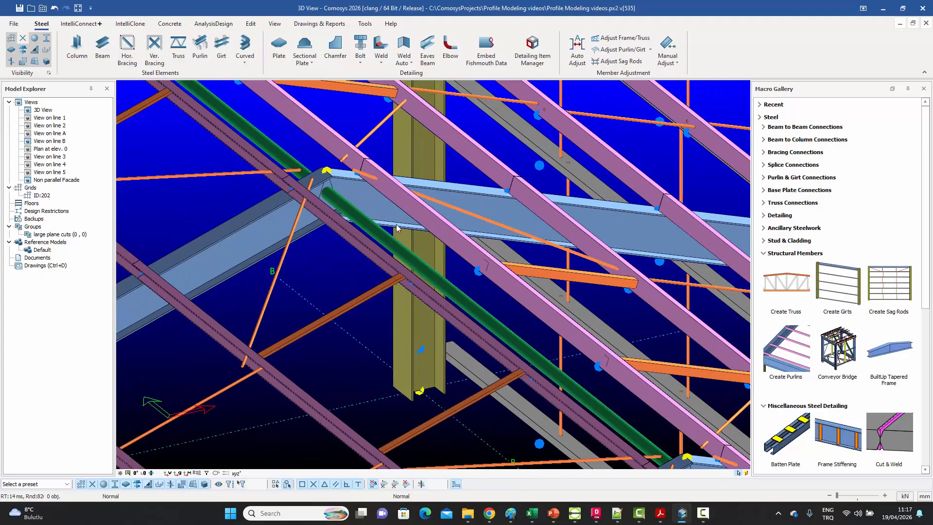
scroll(486, 243, up, 2)
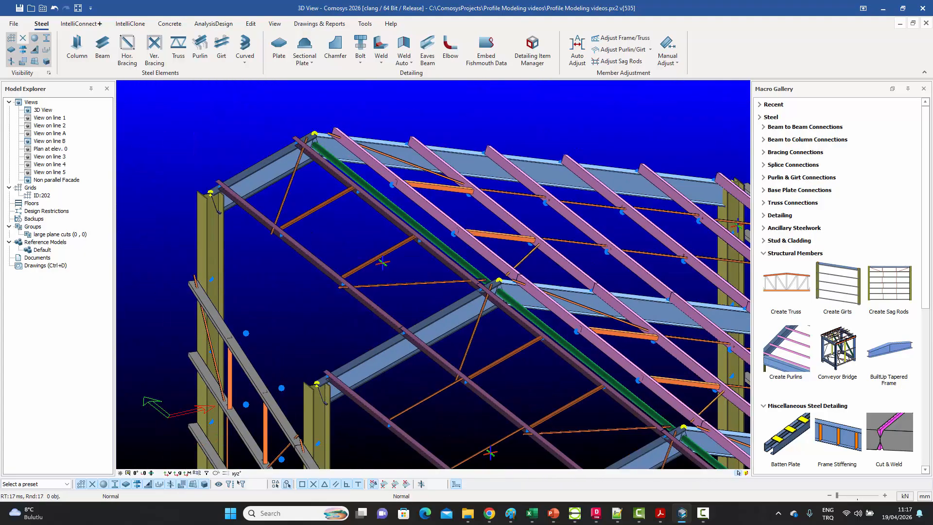
scroll(344, 146, up, 1)
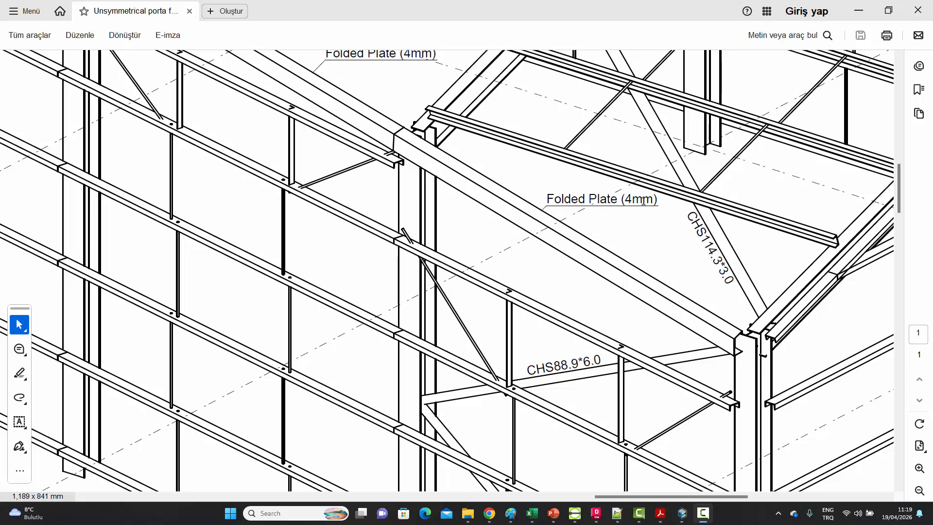
Switch to the PDF drawing and examine the 4 mm folded plate eaves members in the 3D view and non parallel side elevation.
scroll(748, 359, up, 3)
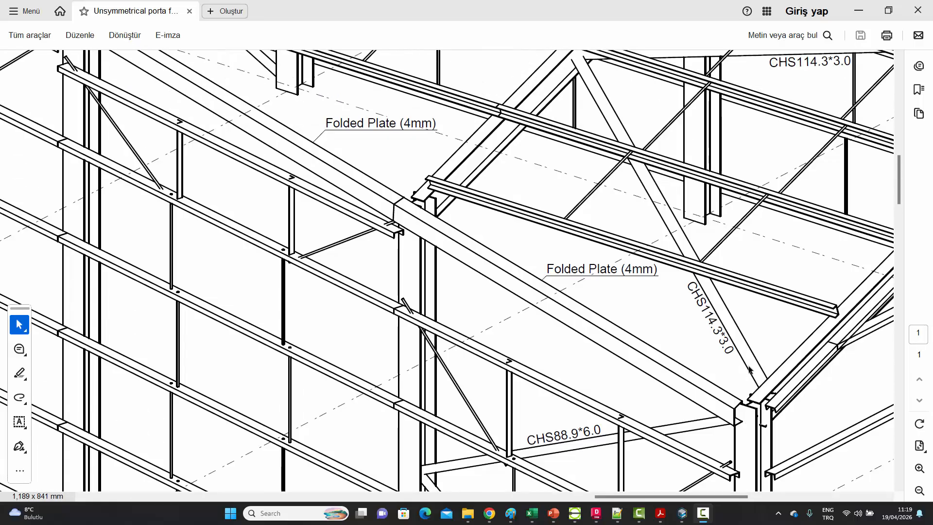
ctrl+scroll(755, 401, up, 5)
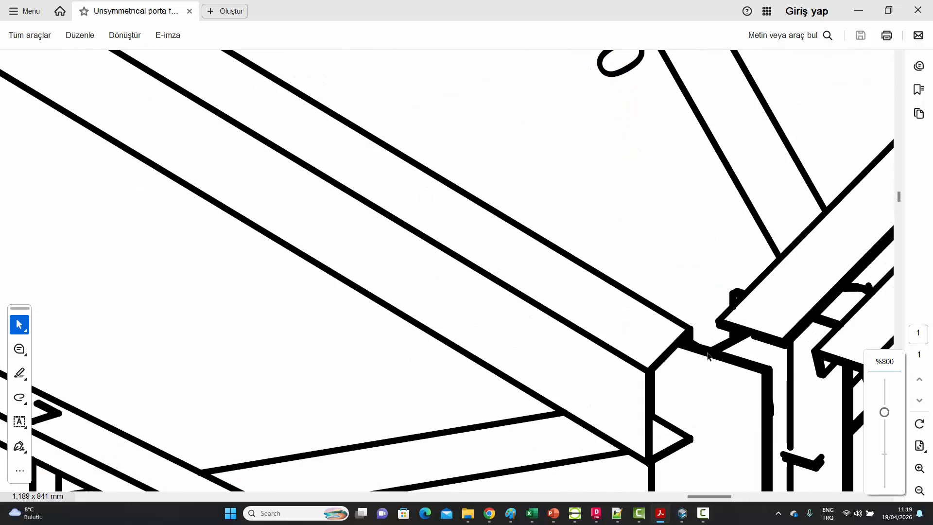
ctrl+scroll(599, 251, down, 5)
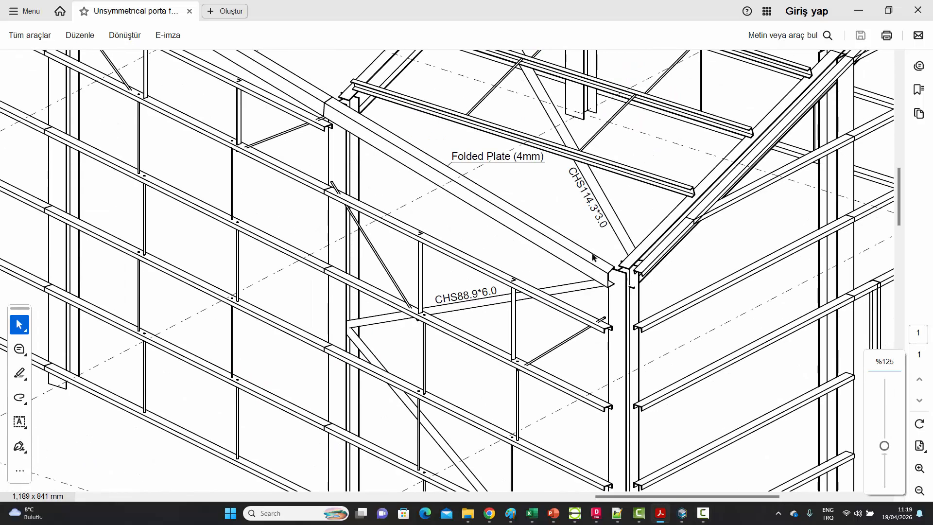
ctrl+scroll(593, 257, down, 5)
scroll(594, 384, down, 3)
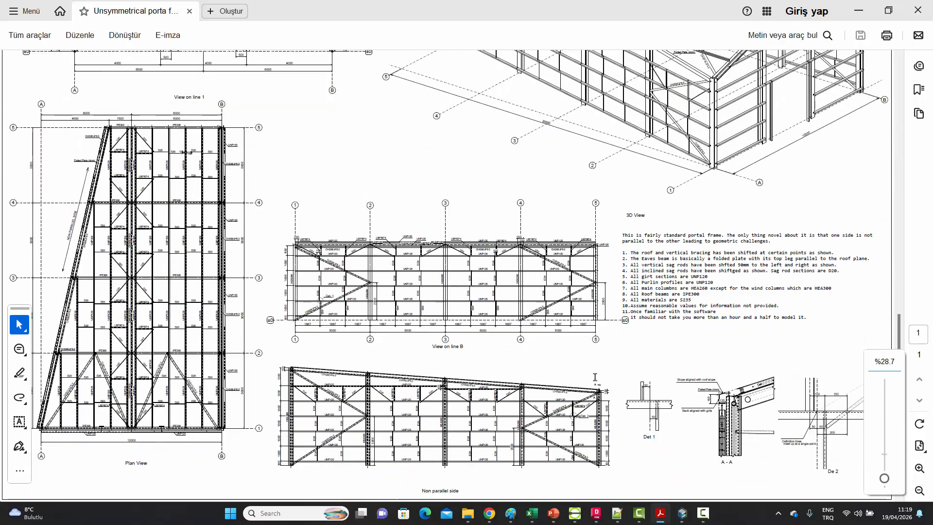
ctrl+scroll(596, 381, up, 5)
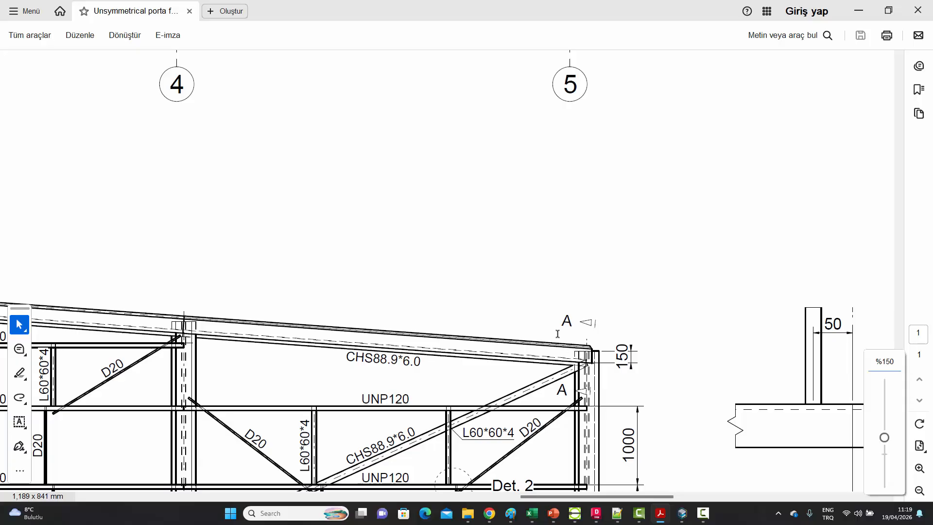
ctrl+scroll(566, 306, down, 4)
ctrl+scroll(564, 308, down, 2)
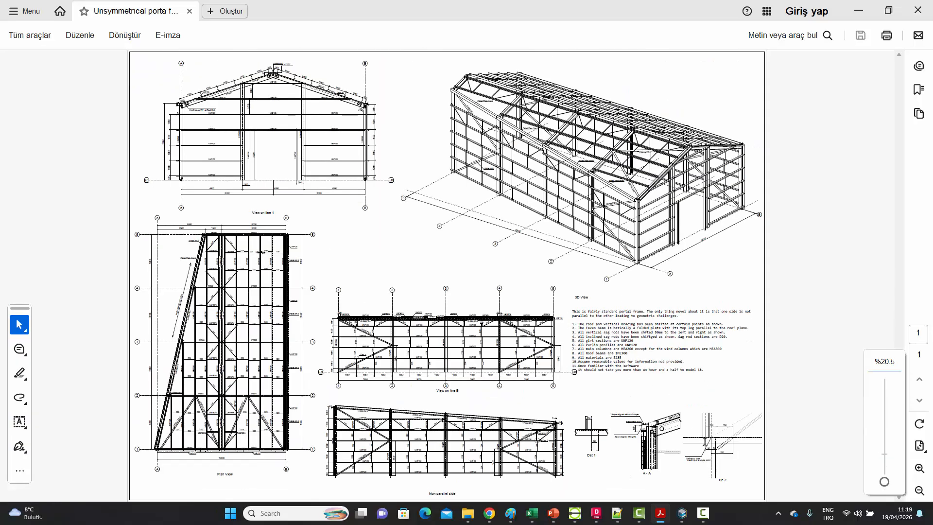
Examine section A-A in the PDF for the folded plate's dimensions and alignment, and return to the Comosys model.
ctrl+scroll(593, 443, up, 4)
scroll(734, 428, down, 1)
ctrl+scroll(835, 378, up, 4)
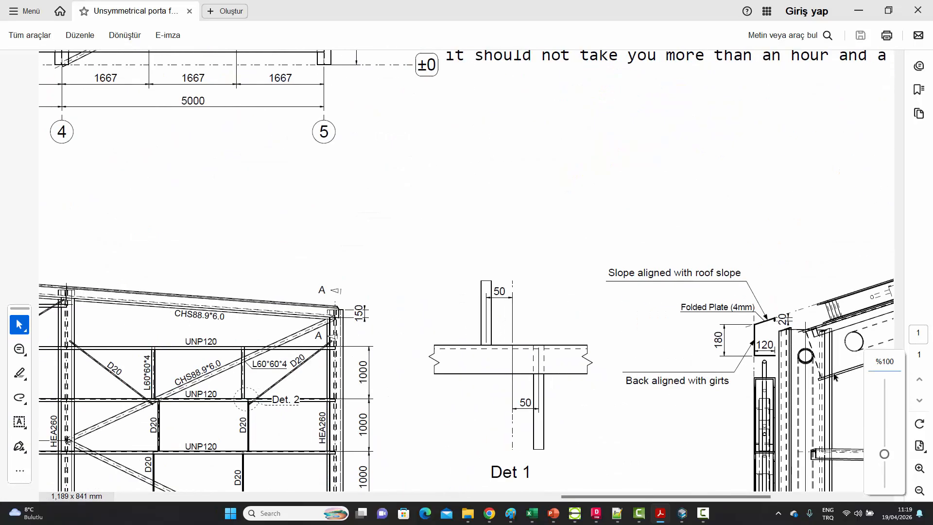
drag(758, 500, 783, 496)
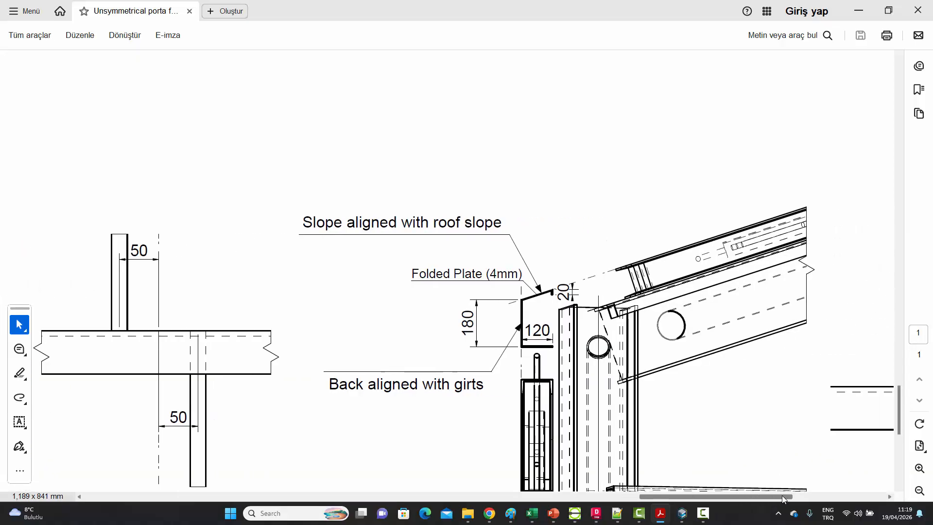
ctrl+scroll(660, 380, up, 2)
ctrl+scroll(660, 381, down, 1)
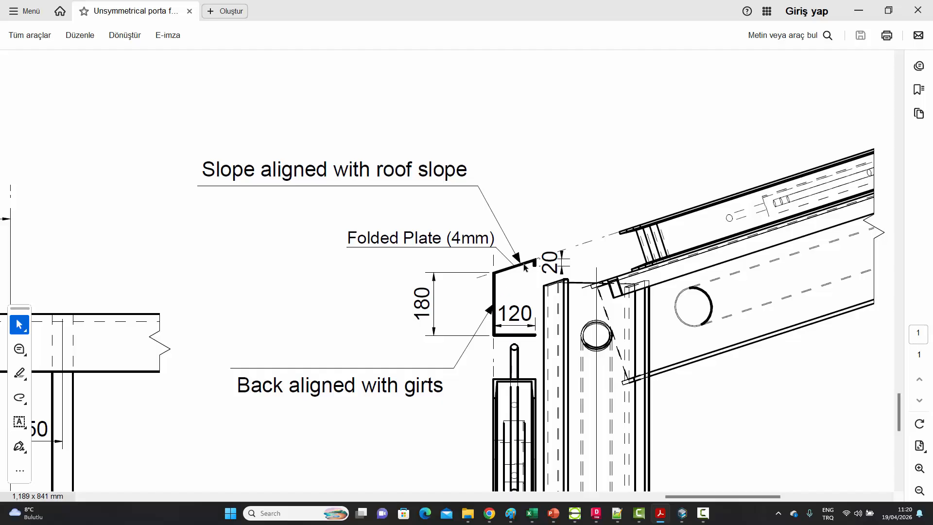
click(859, 11)
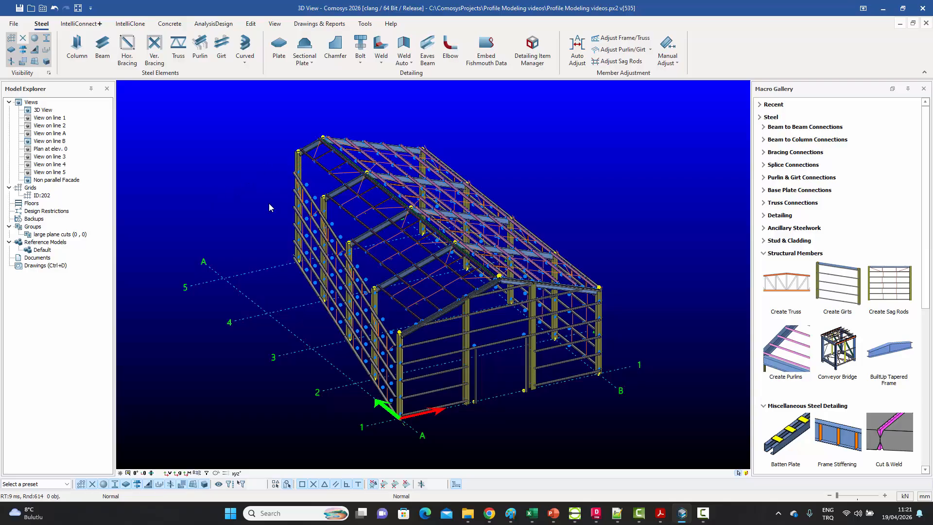
Open the Non parallel Facade view and bring the column tops on lines 5 and 4 into view.
double_click(59, 180)
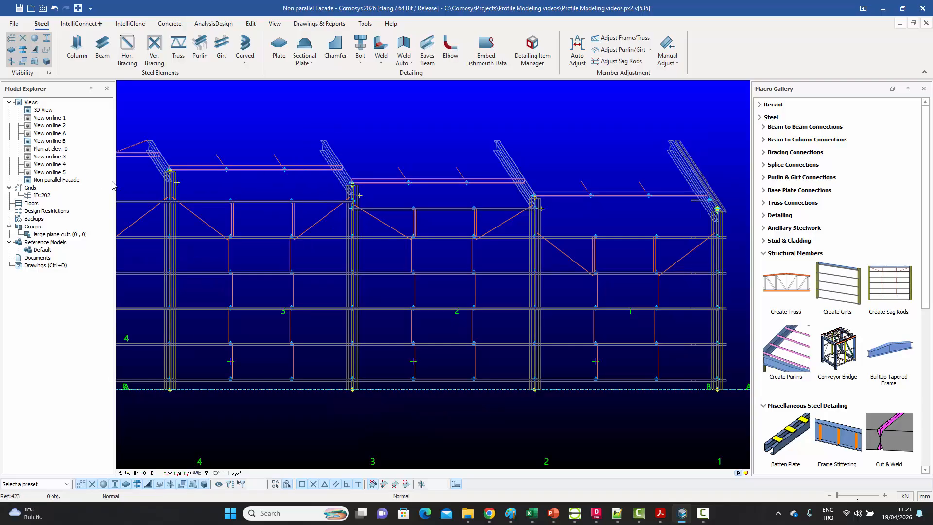
middle_drag(417, 224, 551, 239)
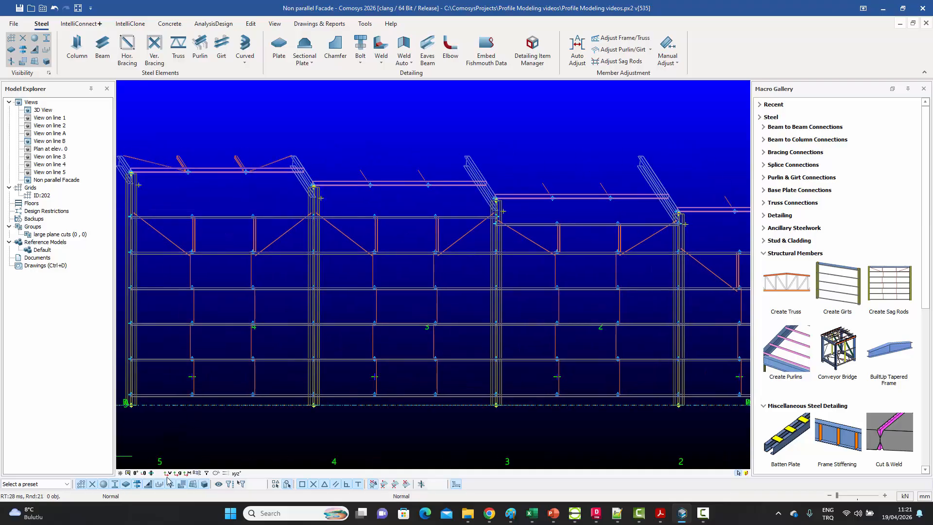
middle_drag(250, 358, 356, 377)
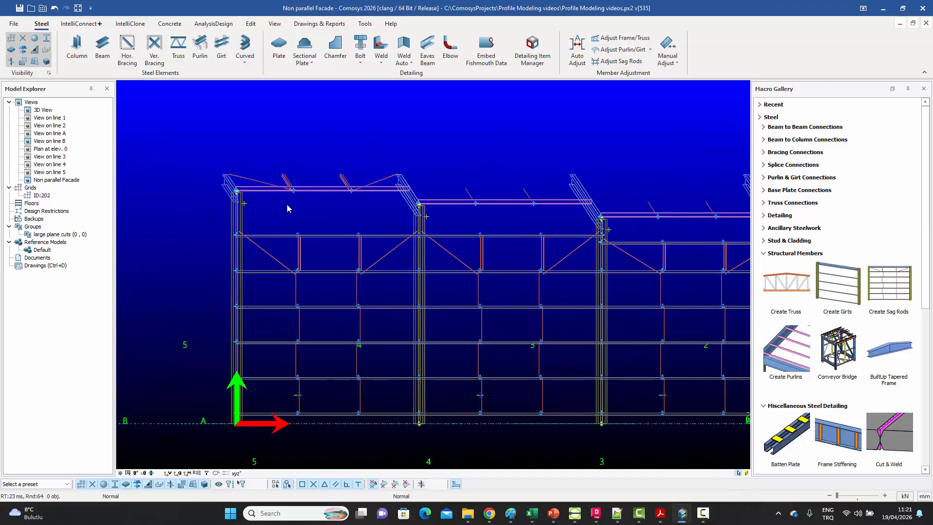
scroll(276, 197, up, 1)
scroll(275, 204, up, 1)
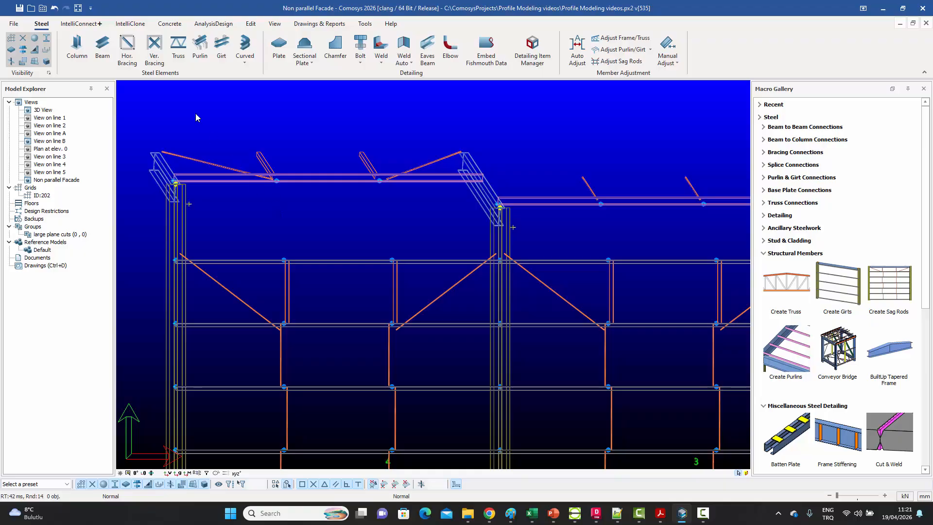
Draw an eaves beam on the non parallel facade from the column top on line 5 to the one on line 4.
click(207, 57)
scroll(190, 175, up, 3)
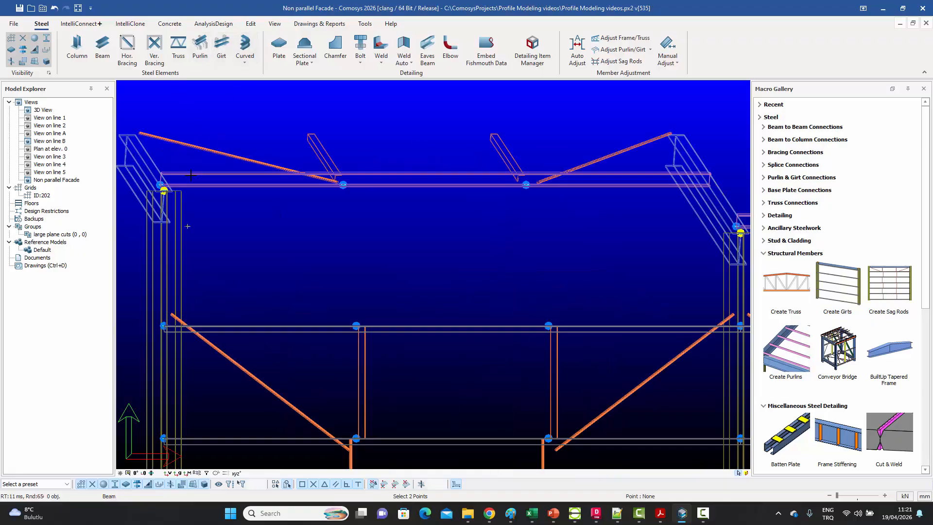
scroll(173, 198, up, 4)
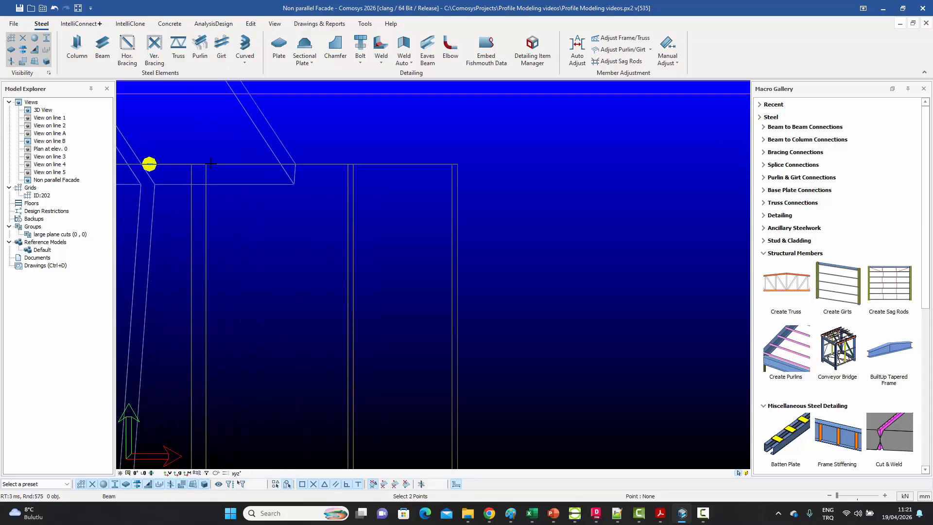
scroll(210, 163, down, 3)
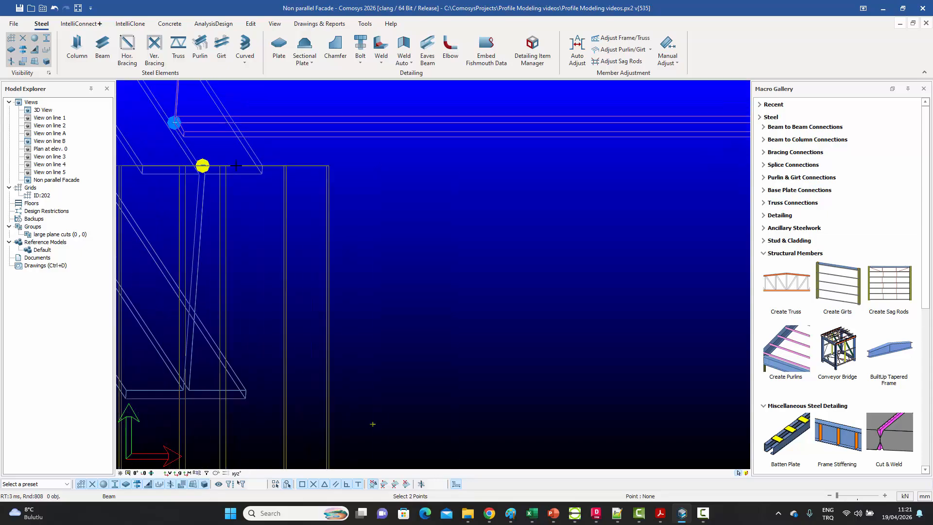
click(210, 165)
scroll(225, 164, down, 8)
scroll(498, 183, up, 2)
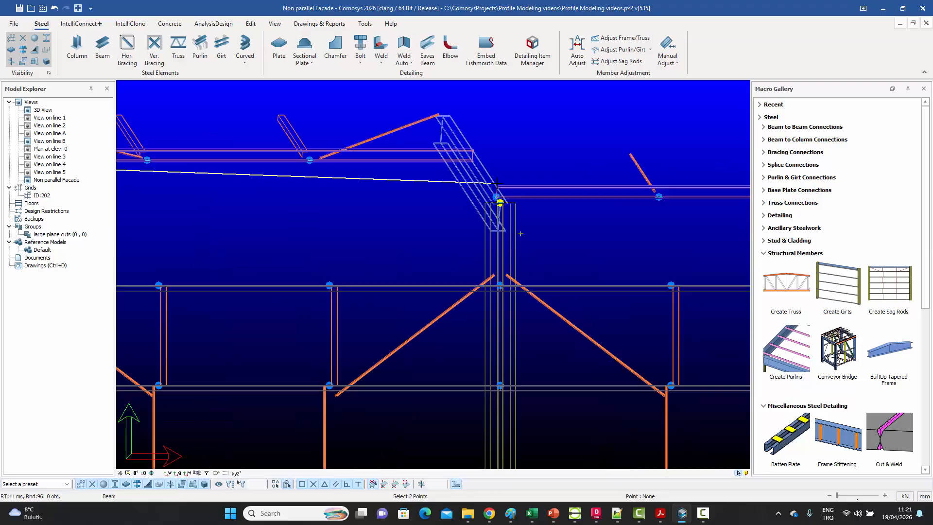
scroll(497, 184, up, 3)
scroll(264, 181, down, 2)
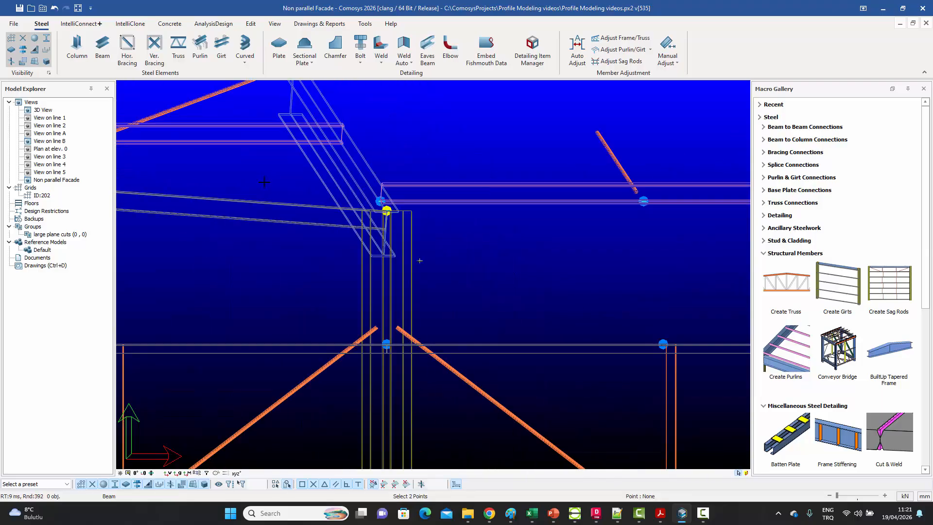
Draw the next eaves beam between the column tops on lines 4 and 3.
scroll(265, 182, down, 1)
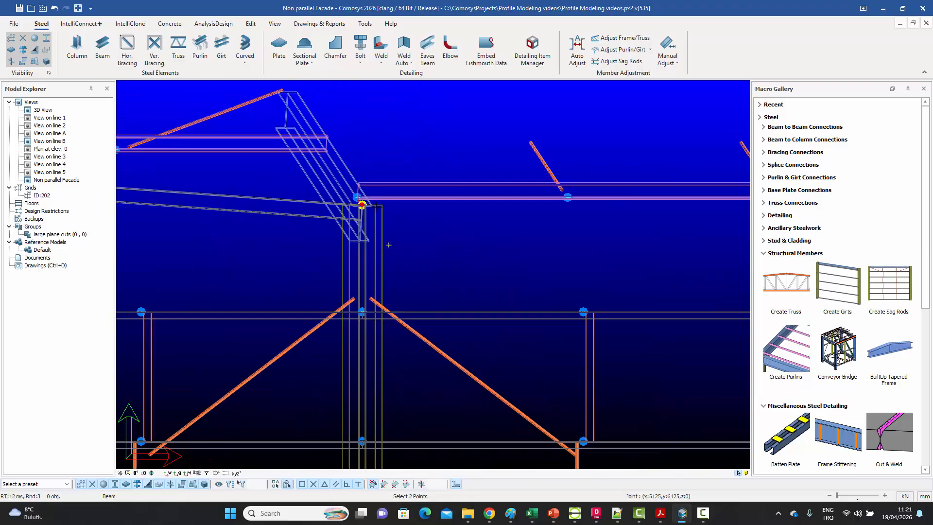
scroll(375, 206, down, 4)
scroll(588, 227, up, 5)
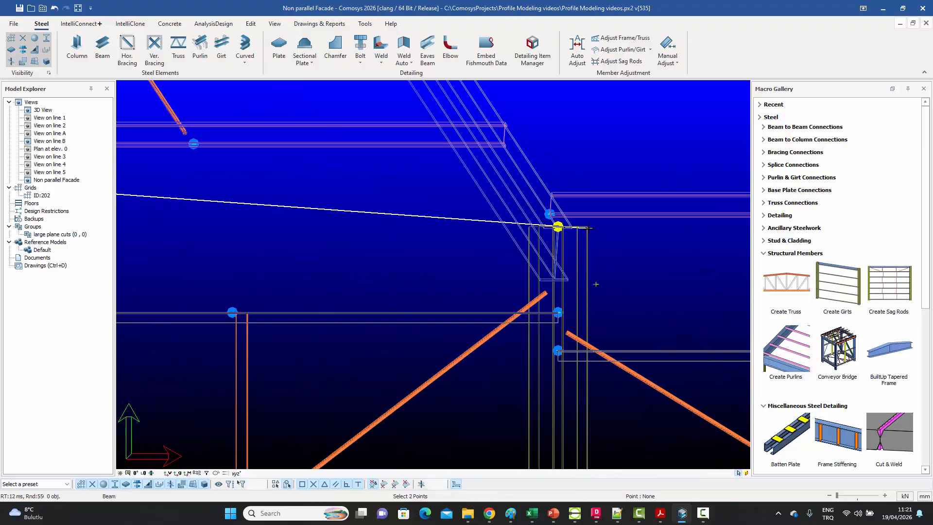
click(558, 227)
scroll(403, 207, down, 3)
scroll(494, 220, up, 4)
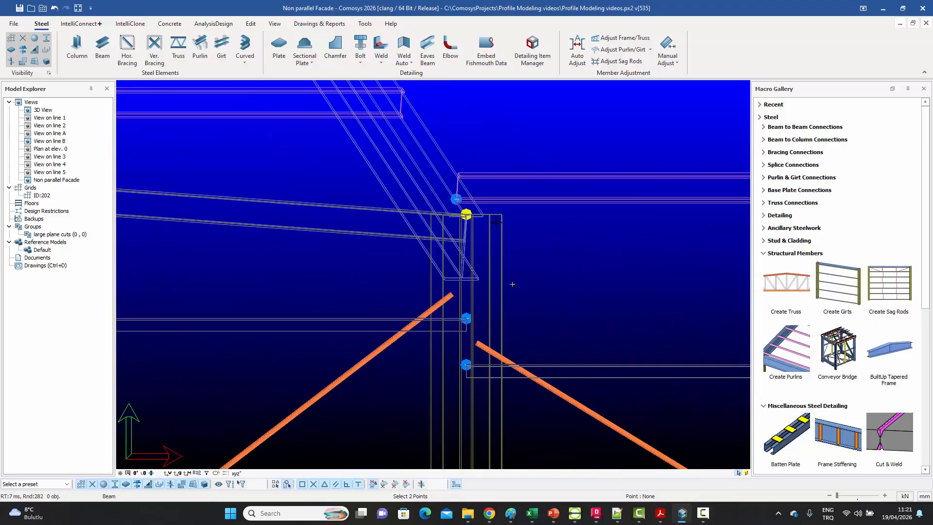
Continue the eaves with a beam from the column top on line 3 to the one on line 2.
scroll(496, 222, down, 5)
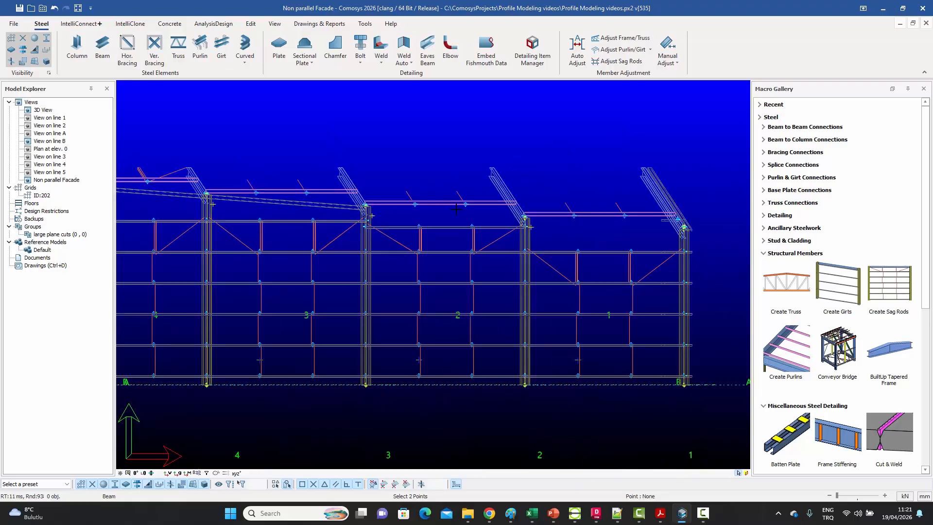
scroll(456, 209, up, 6)
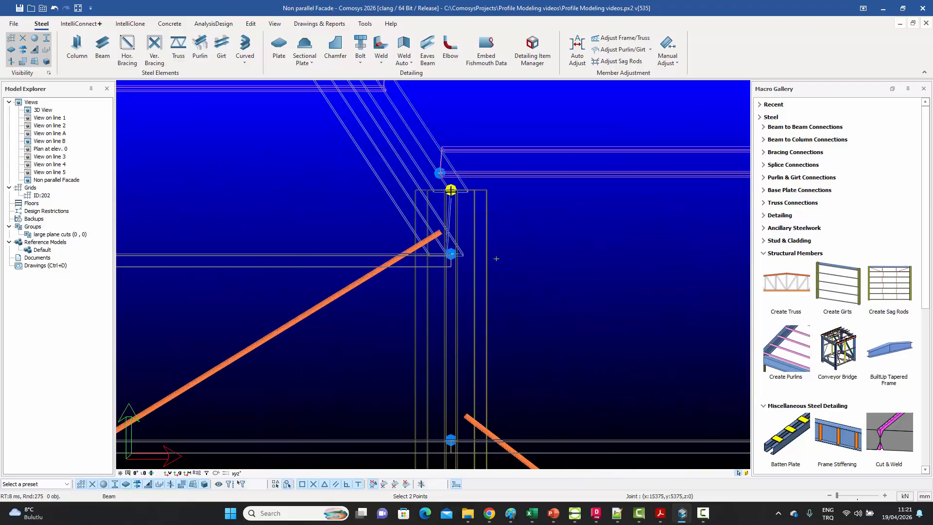
click(451, 190)
scroll(494, 260, down, 5)
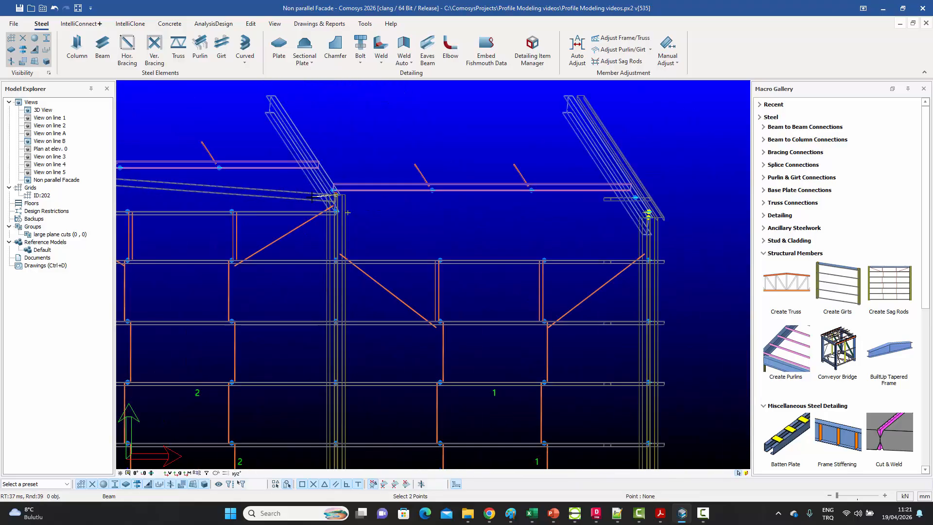
Draw the last eaves beam from the column top on line 2 to the one on line 1 and end the Beam command.
scroll(643, 225, up, 5)
scroll(642, 225, up, 3)
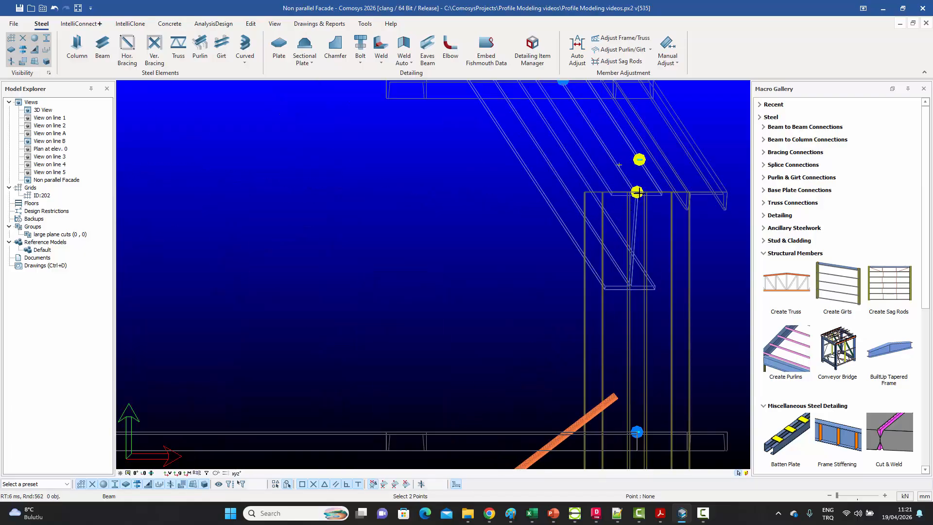
click(637, 192)
right_click(495, 148)
click(505, 156)
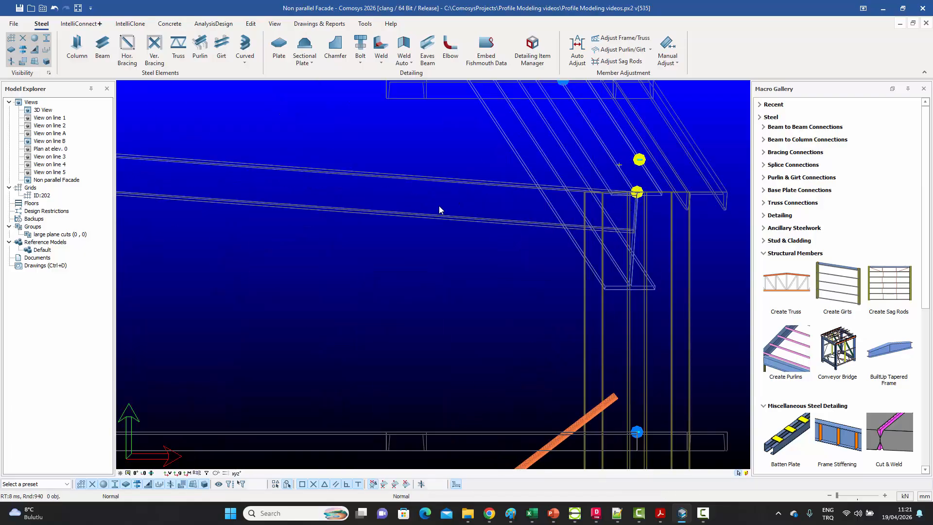
scroll(443, 215, down, 3)
middle_drag(404, 312, 495, 258)
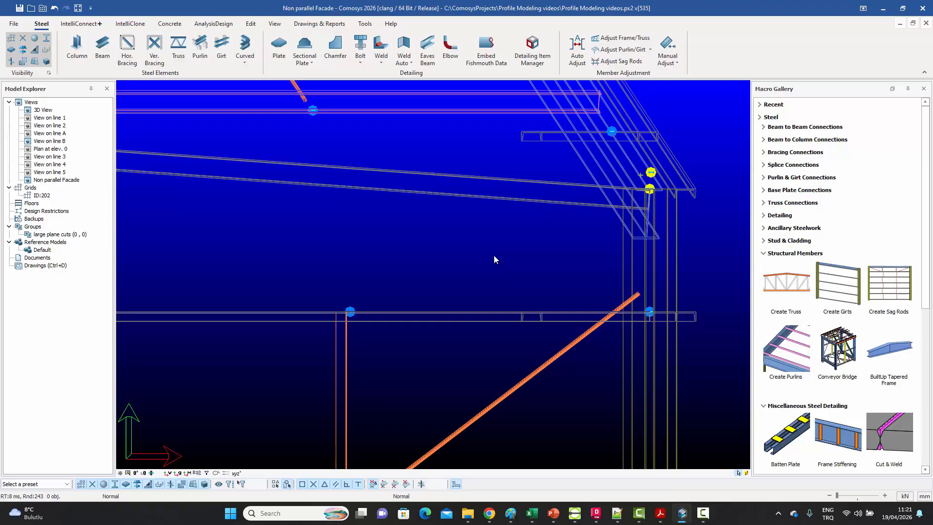
Match the four eaves beams on the non parallel facade to the properties of the UNP120 girt below them.
double_click(473, 314)
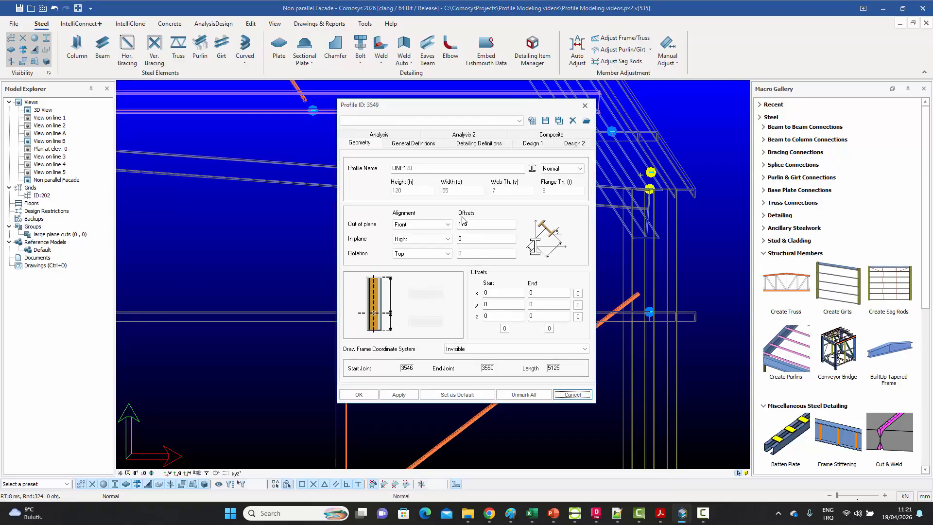
click(559, 394)
click(480, 210)
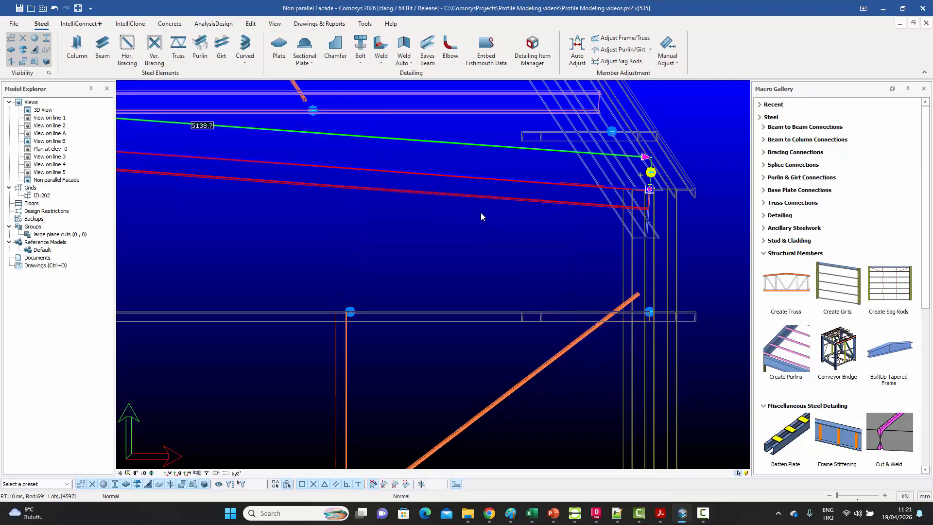
scroll(480, 211, down, 3)
middle_drag(312, 227, 580, 246)
middle_drag(429, 237, 604, 237)
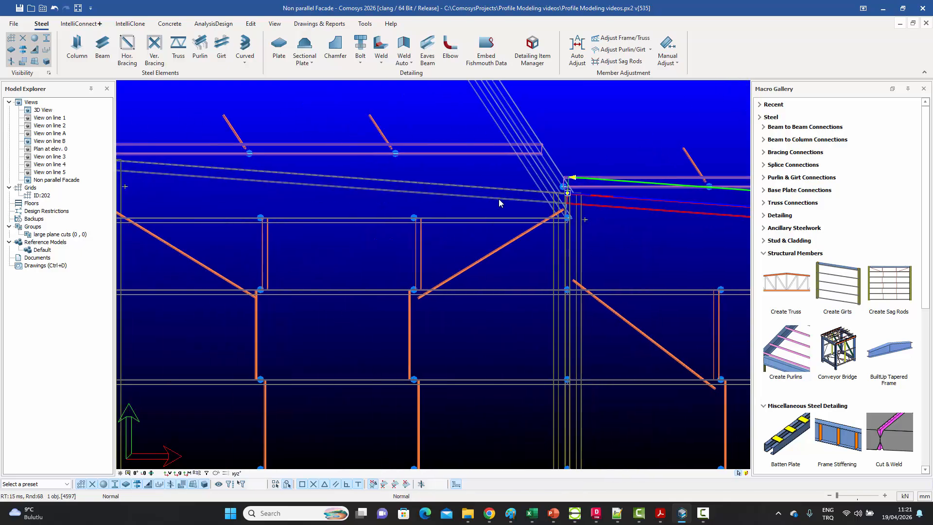
ctrl+click(499, 199)
scroll(375, 214, down, 3)
ctrl+click(374, 209)
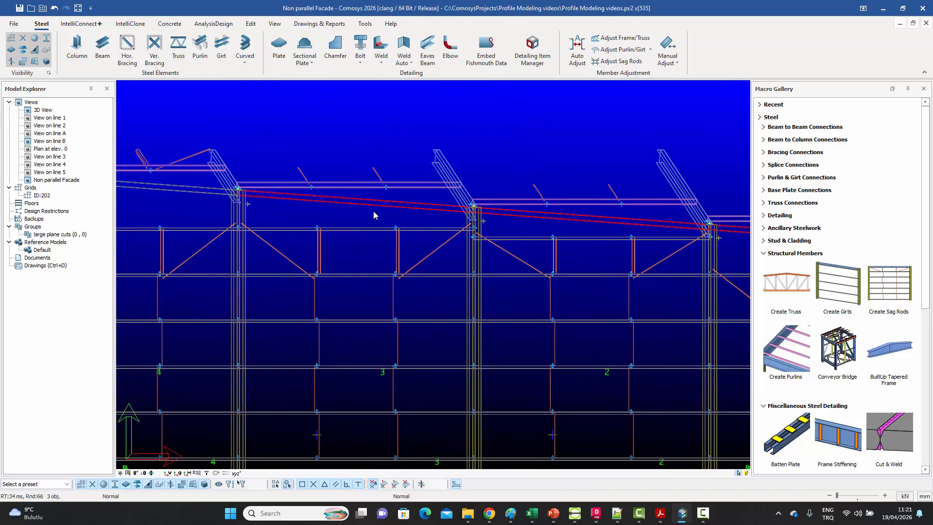
ctrl+click(214, 199)
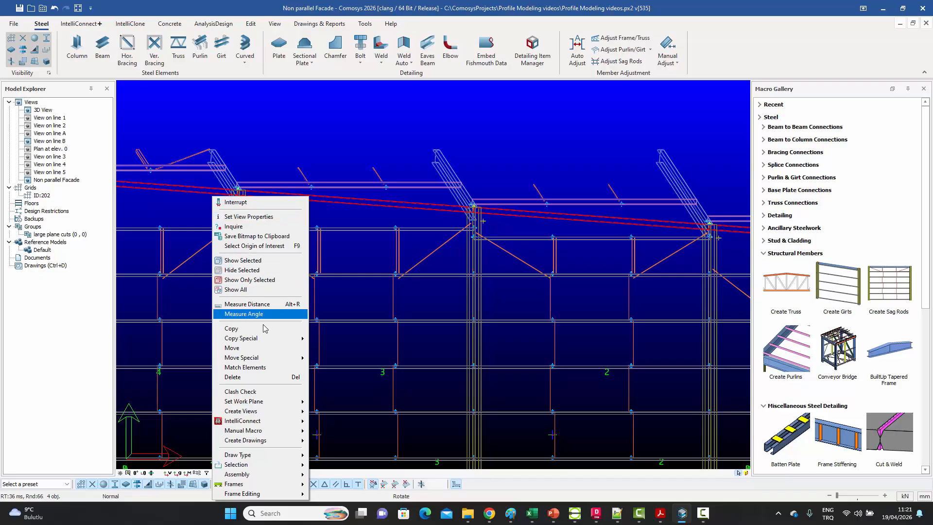
click(265, 368)
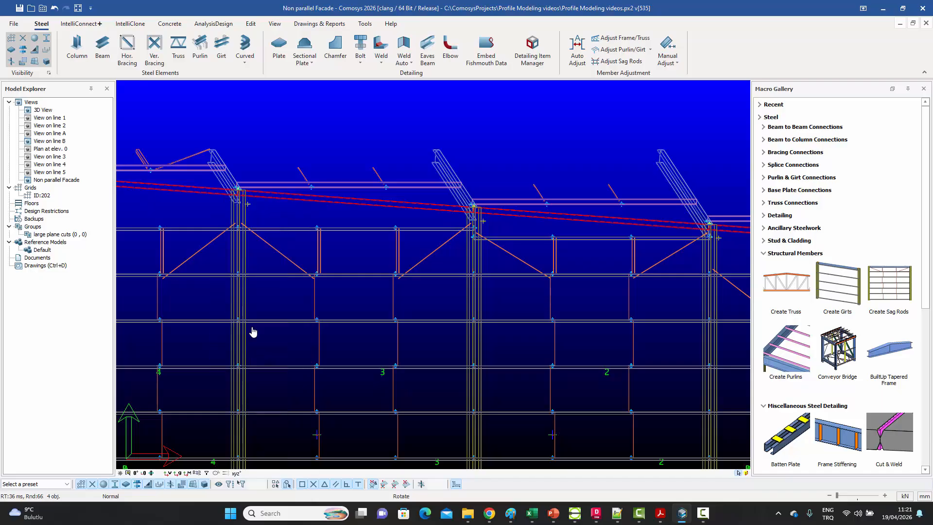
click(198, 229)
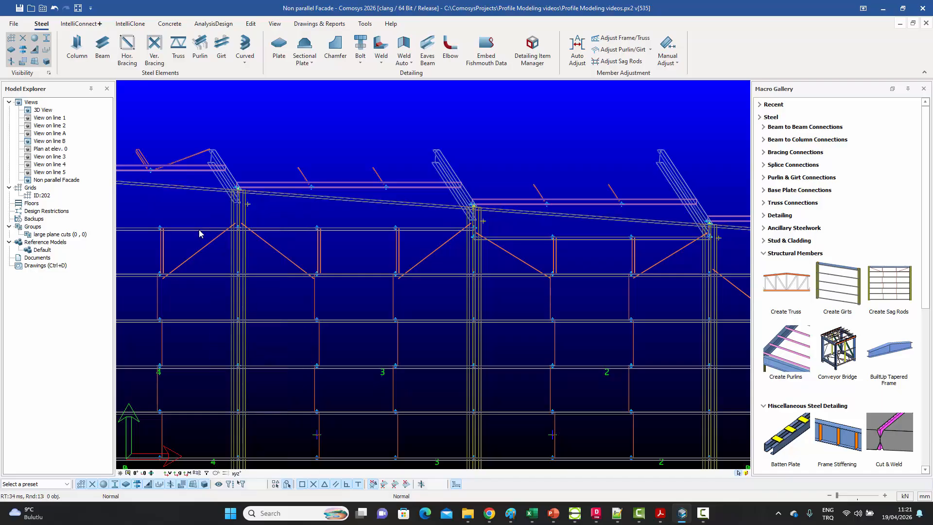
Switch from the facade view to the 3D View and maximize its window.
click(913, 23)
click(414, 136)
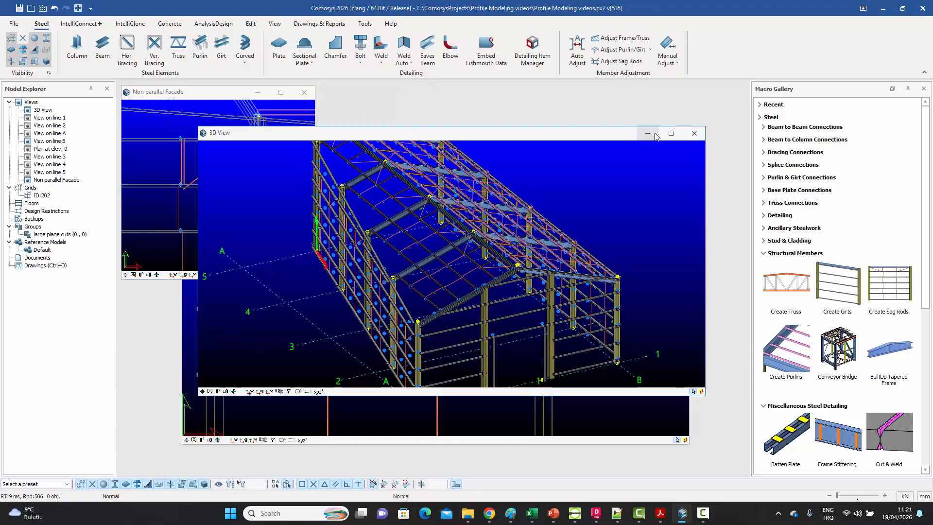
click(671, 133)
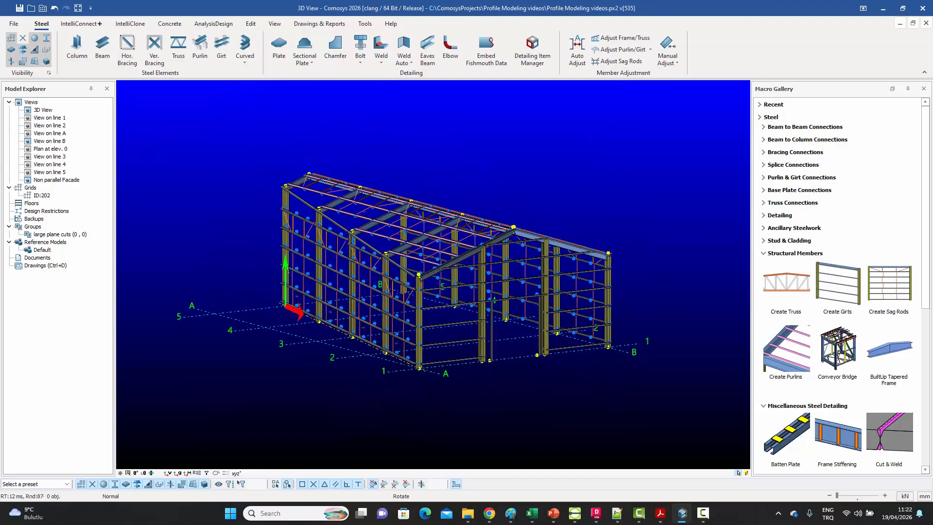
Examine the eaves beam at the column top on line 1 and its position relative to the girts and purlins.
scroll(418, 277, up, 5)
scroll(414, 261, up, 3)
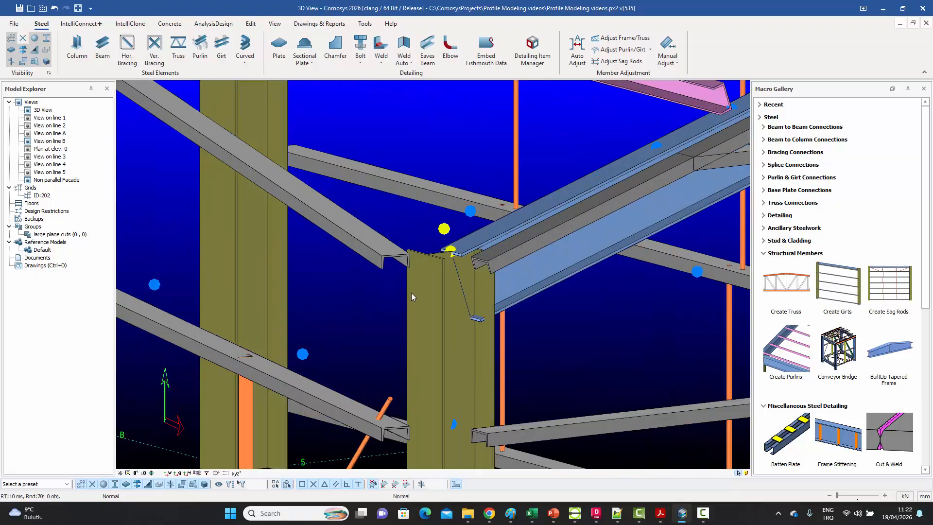
scroll(405, 270, down, 3)
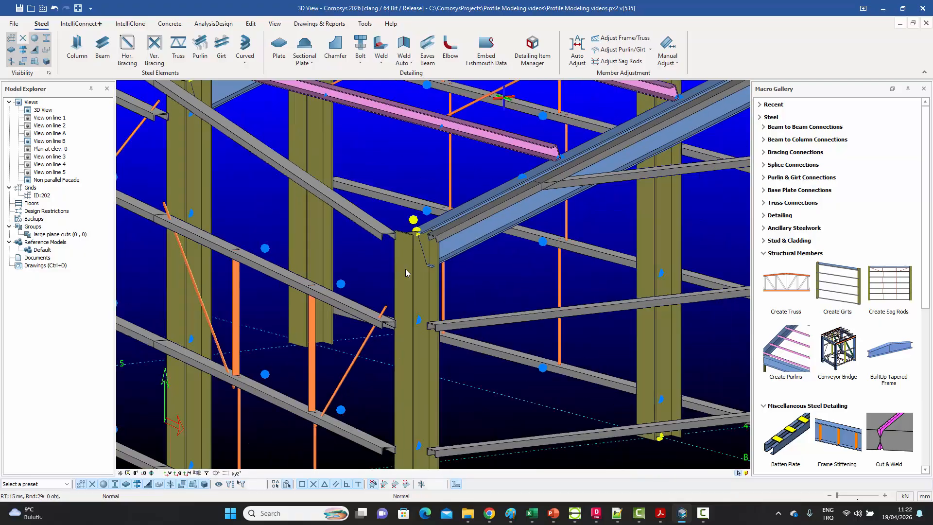
mouse_move(405, 269)
middle_down()
mouse_move(426, 288)
mouse_move(409, 262)
middle_up()
scroll(426, 292, down, 5)
scroll(408, 262, up, 2)
scroll(369, 230, up, 4)
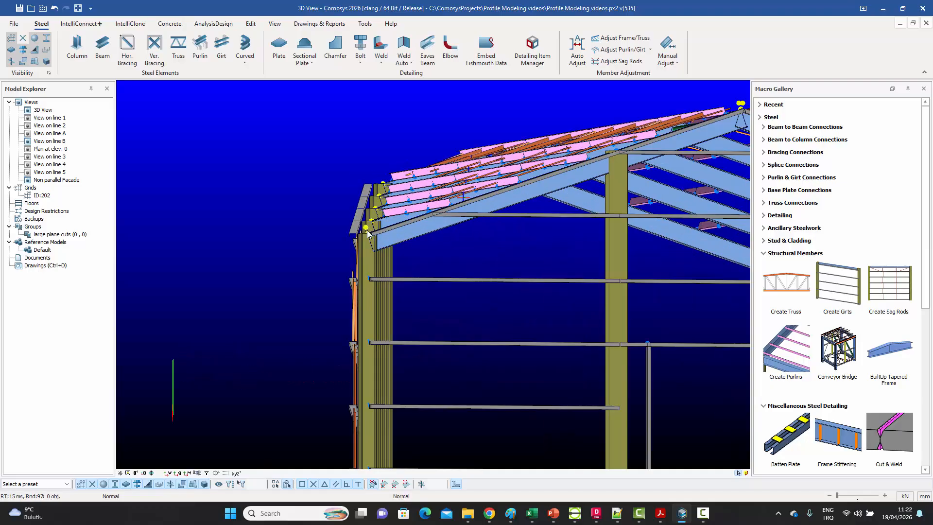
click(364, 225)
mouse_move(364, 224)
middle_down()
mouse_move(342, 211)
mouse_move(366, 227)
middle_up()
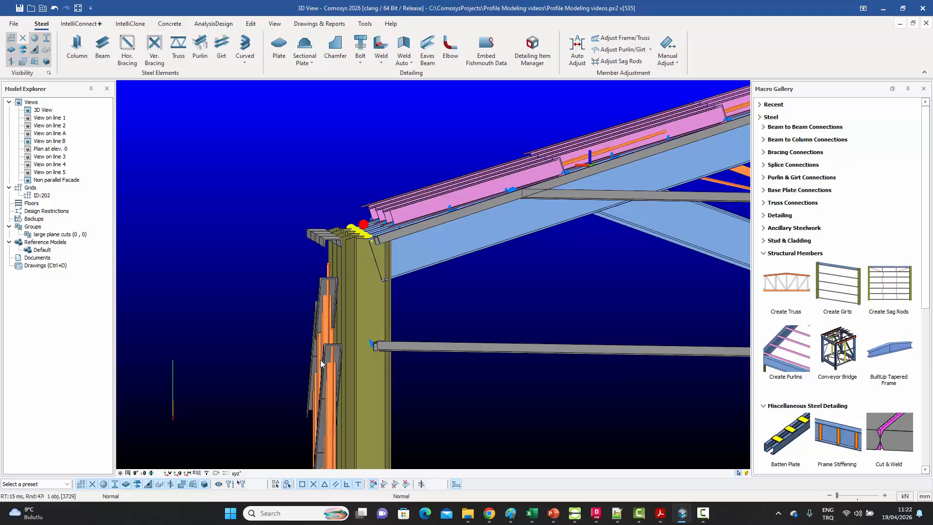
scroll(343, 272, down, 5)
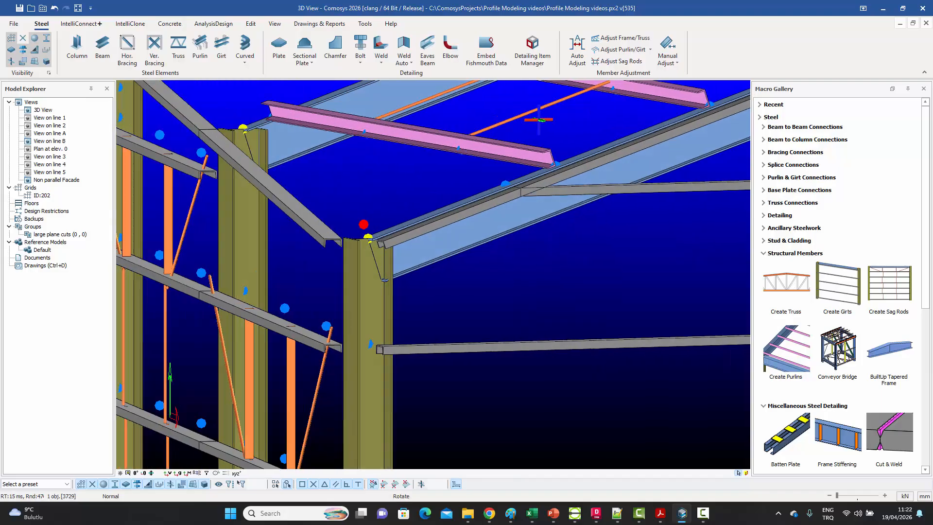
middle_drag(367, 278, 386, 302)
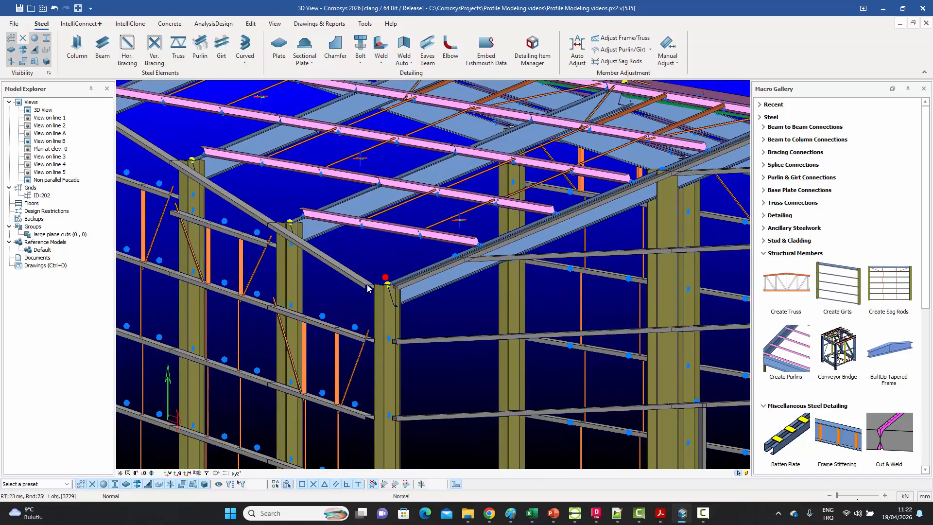
scroll(381, 278, up, 2)
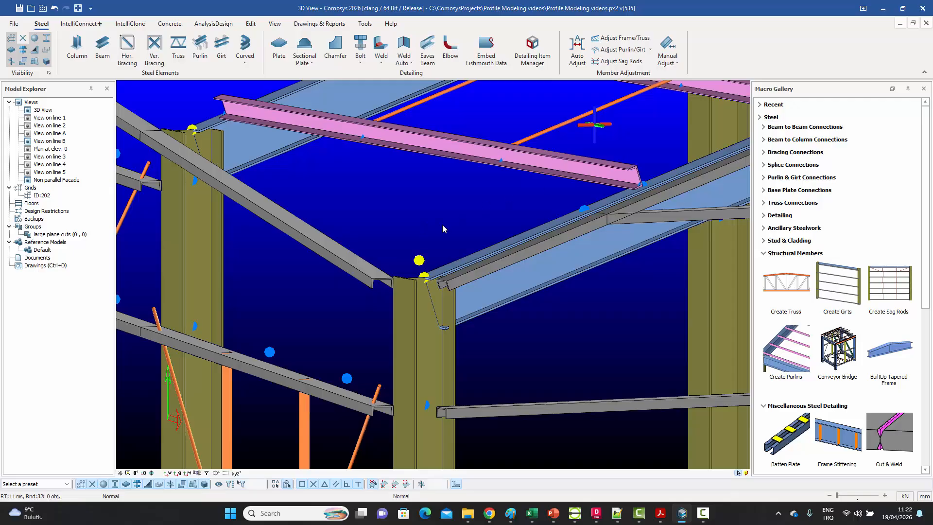
middle_drag(442, 225, 471, 275)
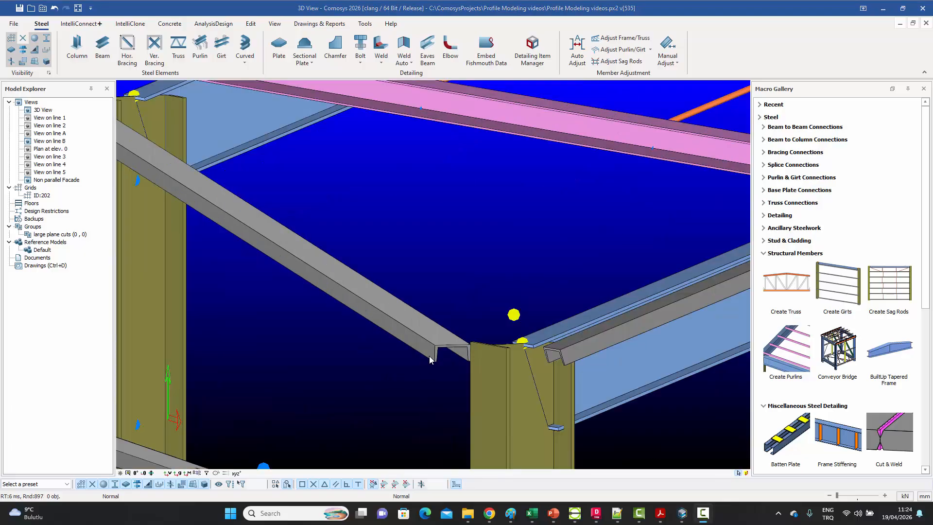
Check the eaves beam's profile properties, consult the folded plate eaves detail in the PDF drawing, and return to Comosys.
double_click(429, 356)
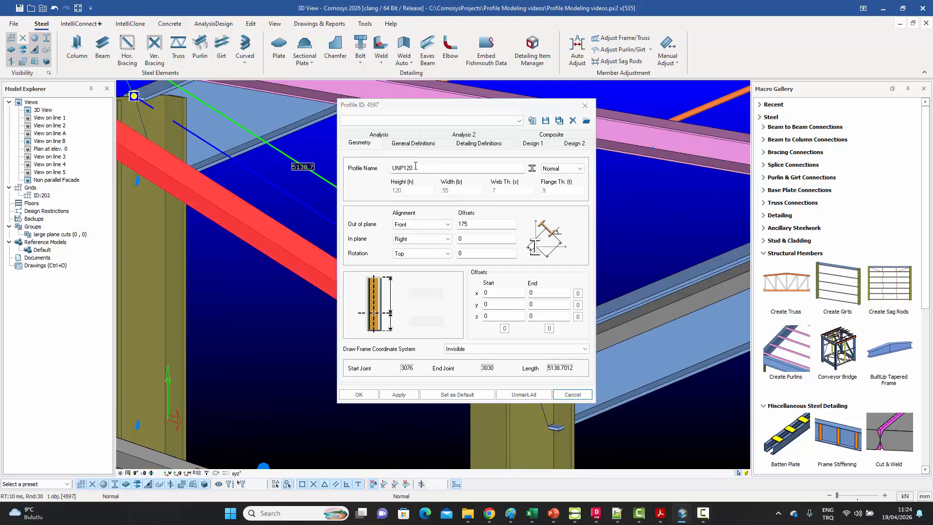
click(585, 106)
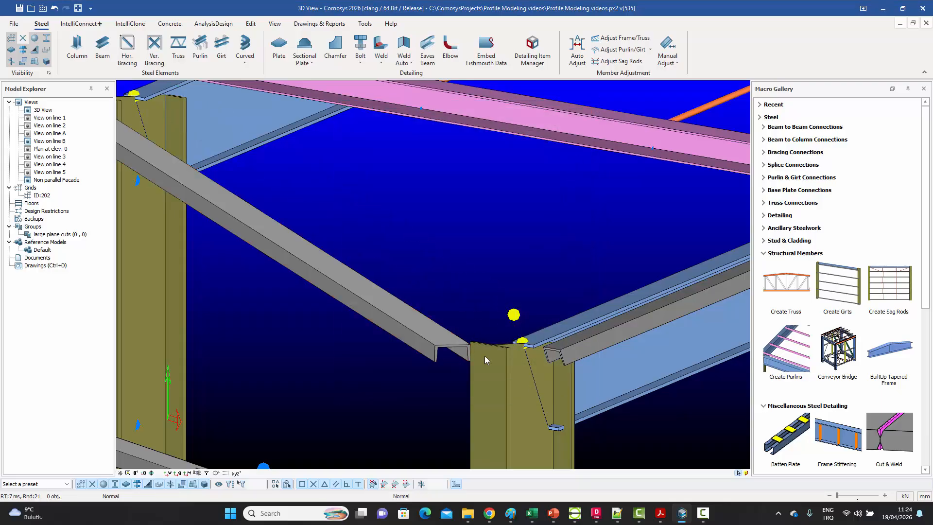
click(660, 514)
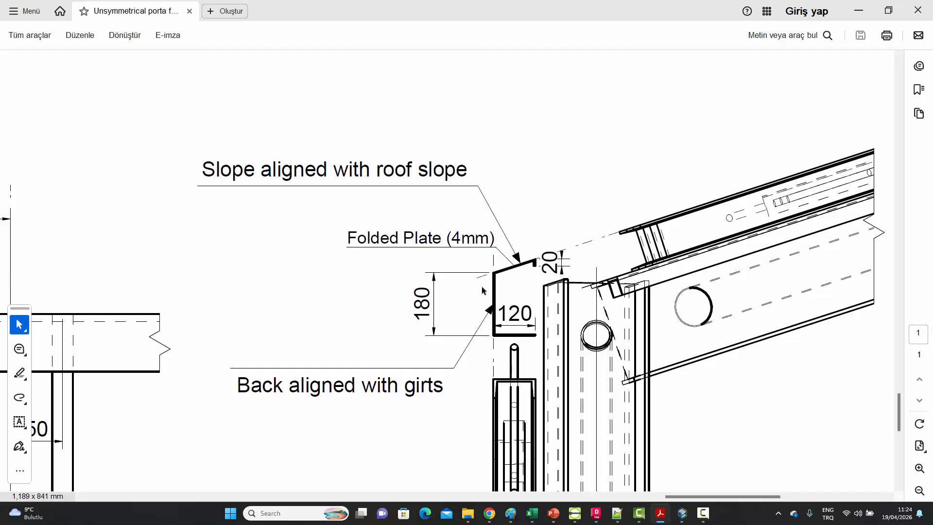
mouse_move(681, 517)
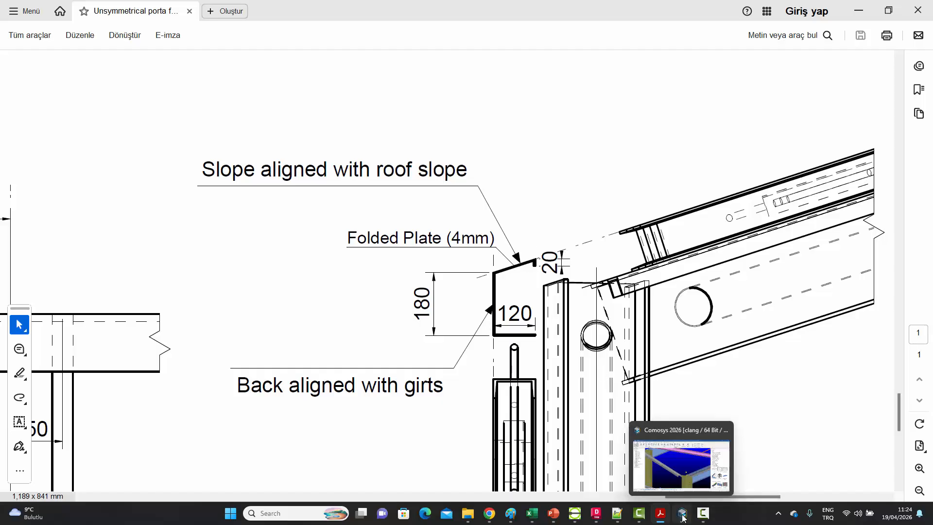
click(681, 465)
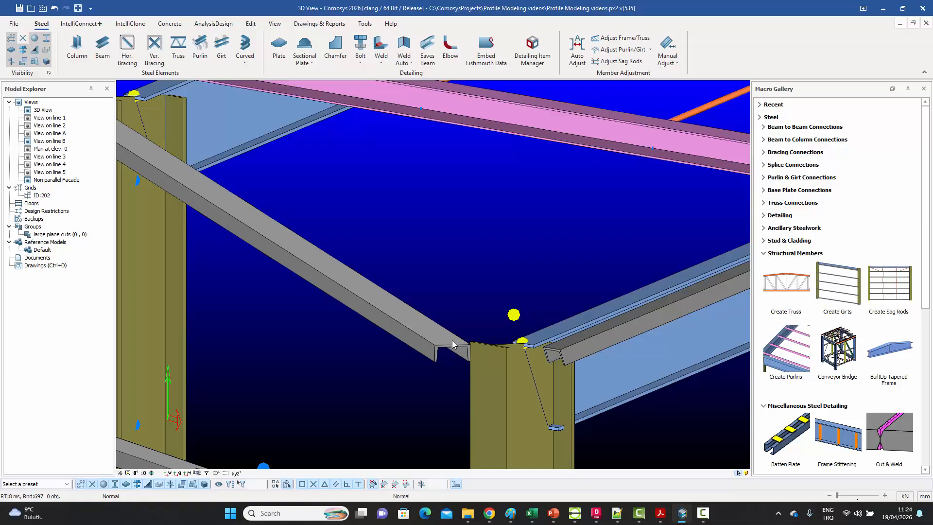
Create a Line Plane Intersection point between the lowest purlin's top flange plane and the eaves beam's outer vertical edge at line 1.
middle_drag(484, 303, 452, 305)
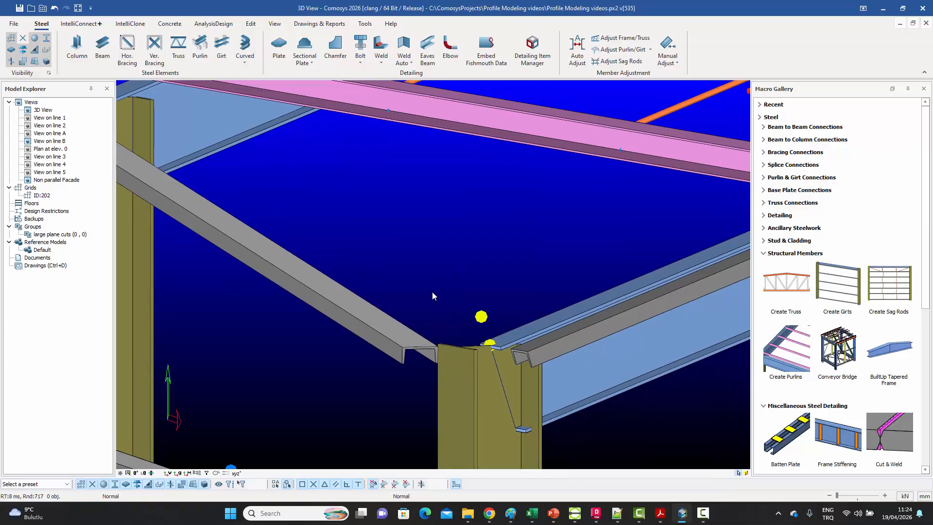
scroll(433, 295, down, 3)
click(251, 24)
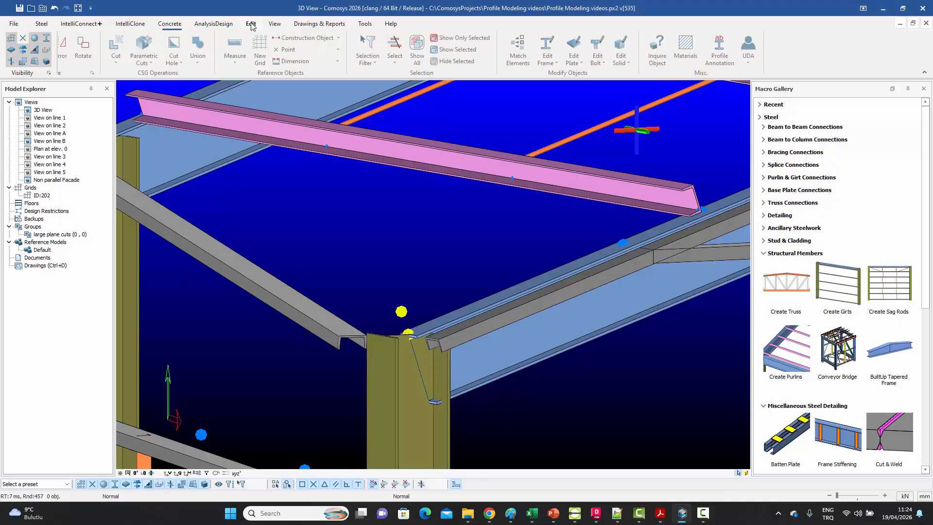
click(384, 49)
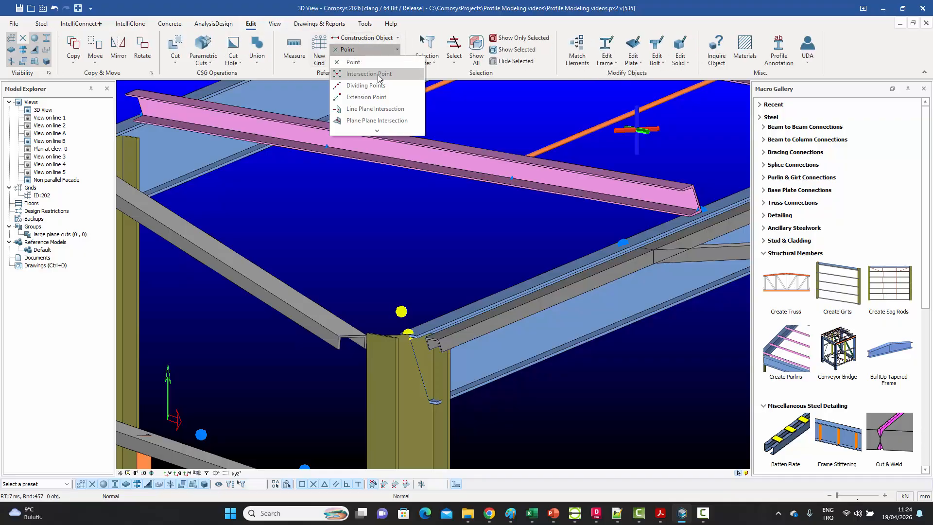
click(378, 131)
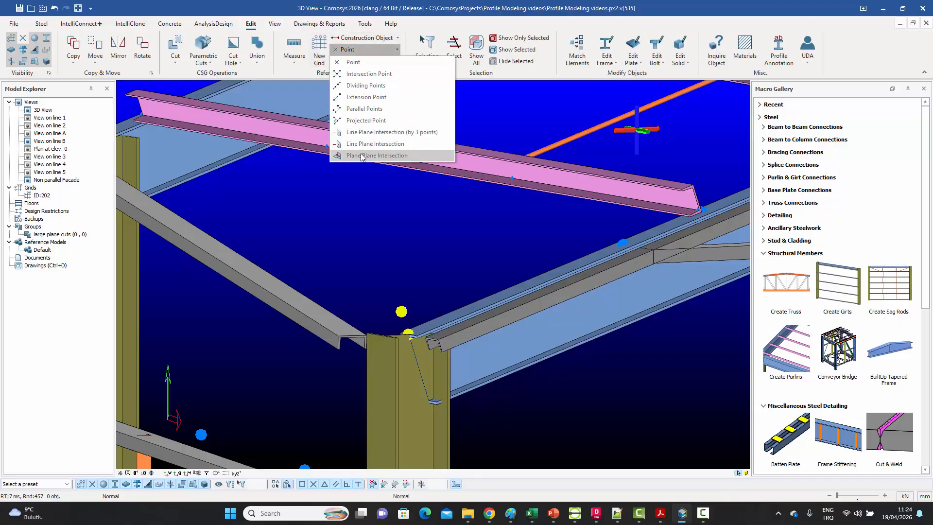
click(384, 145)
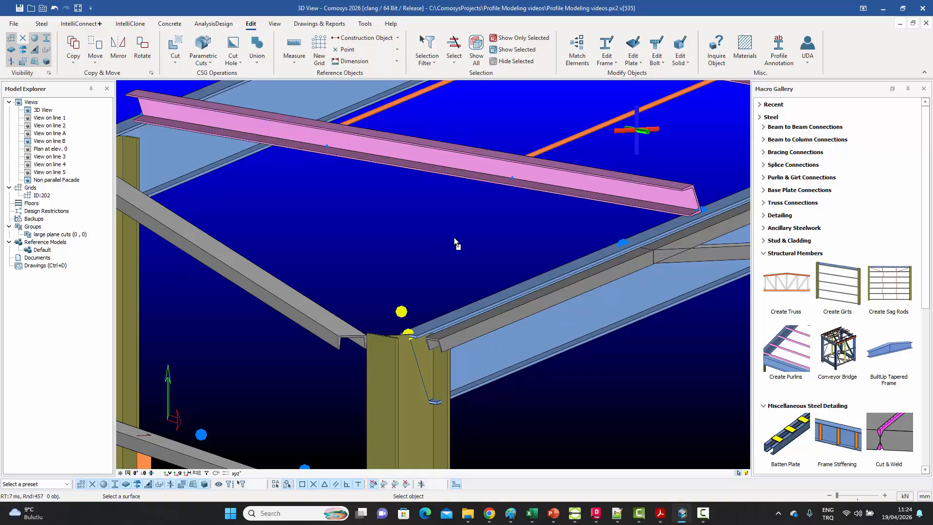
click(600, 170)
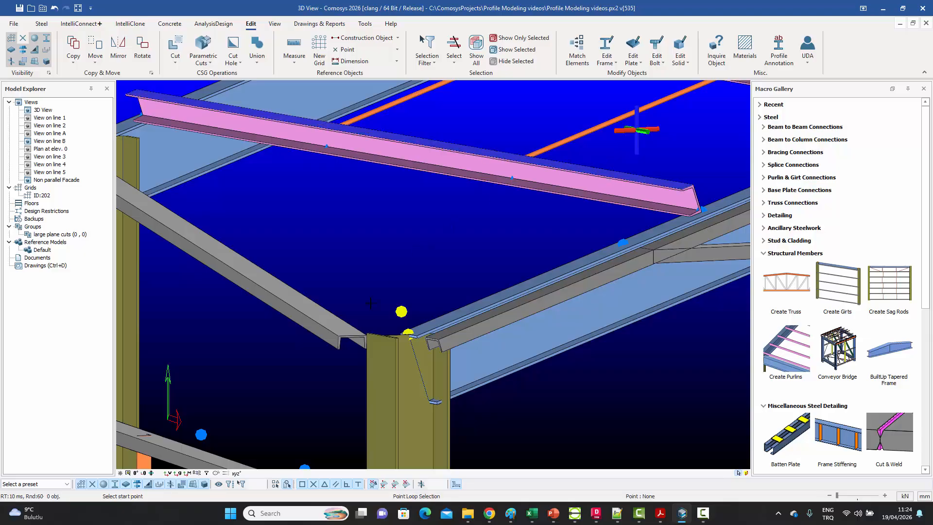
scroll(323, 367, up, 5)
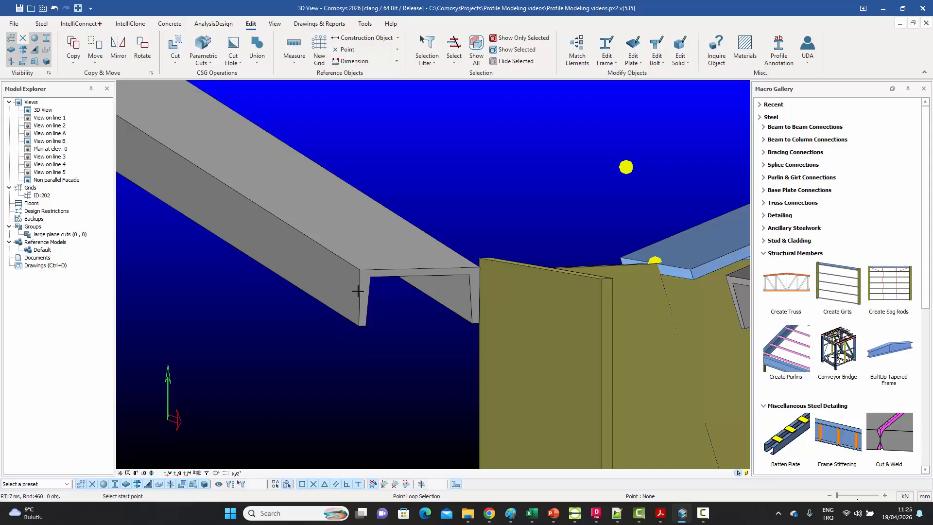
click(360, 327)
click(360, 269)
scroll(362, 248, down, 4)
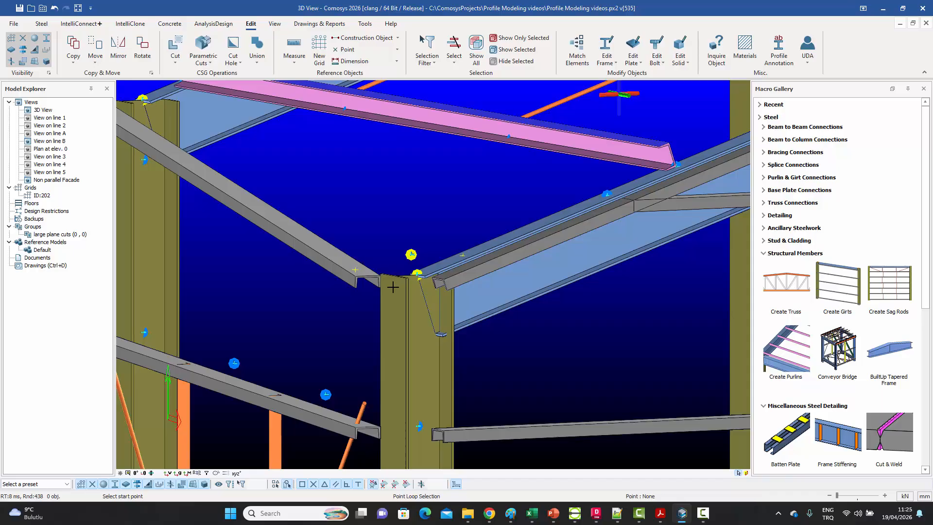
Add a second intersection point on the purlin plane along the eaves beam's inner vertical edge beside the column.
scroll(384, 277, up, 2)
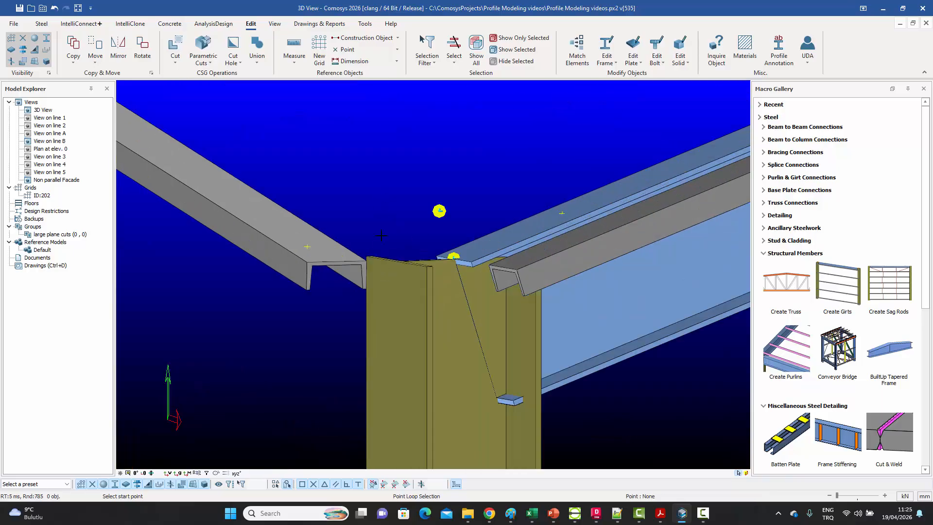
scroll(379, 275, up, 2)
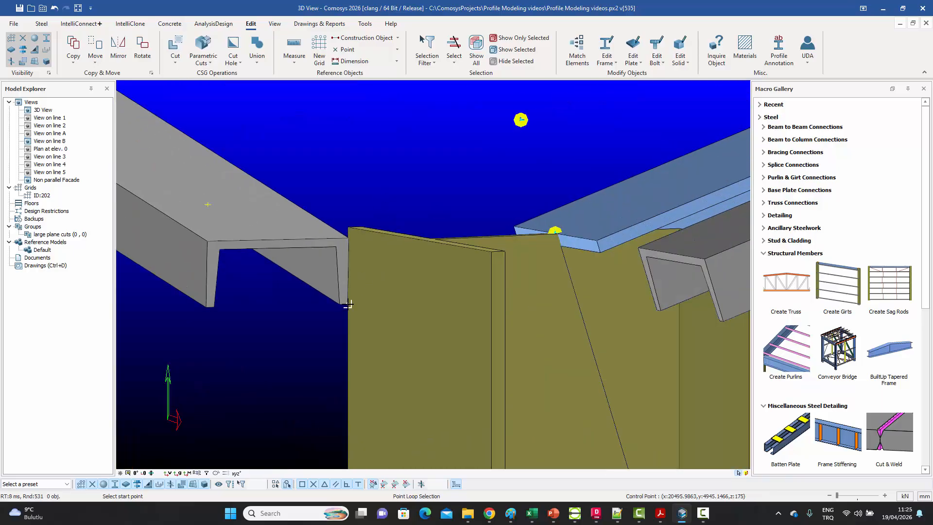
scroll(359, 300, up, 2)
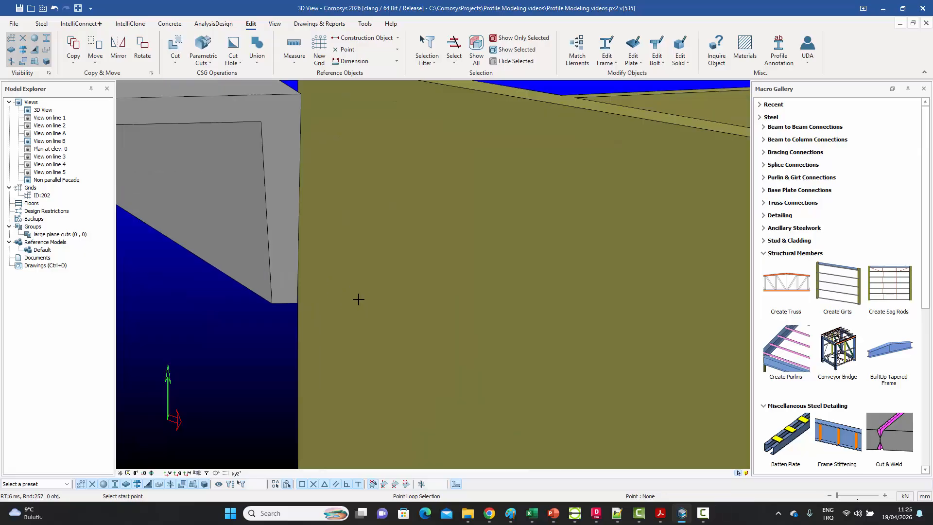
click(295, 304)
scroll(358, 191, down, 3)
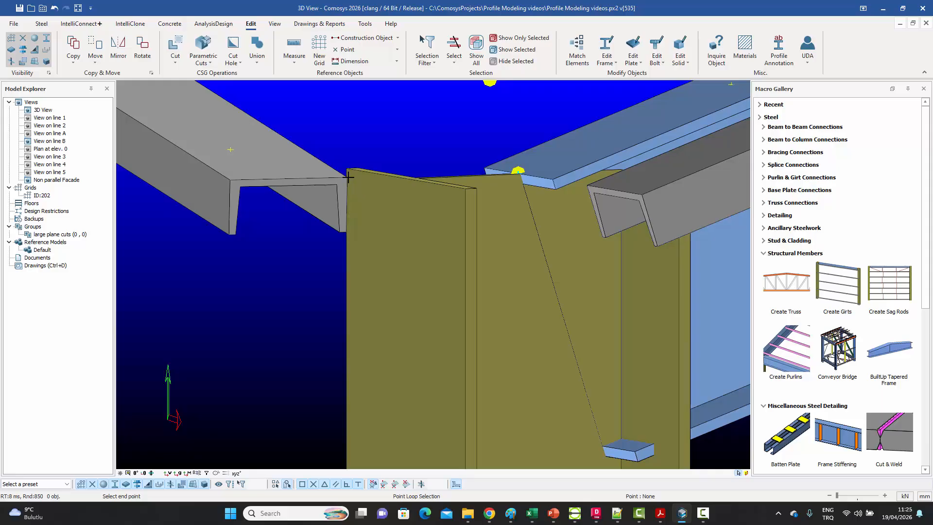
click(349, 177)
scroll(368, 177, down, 2)
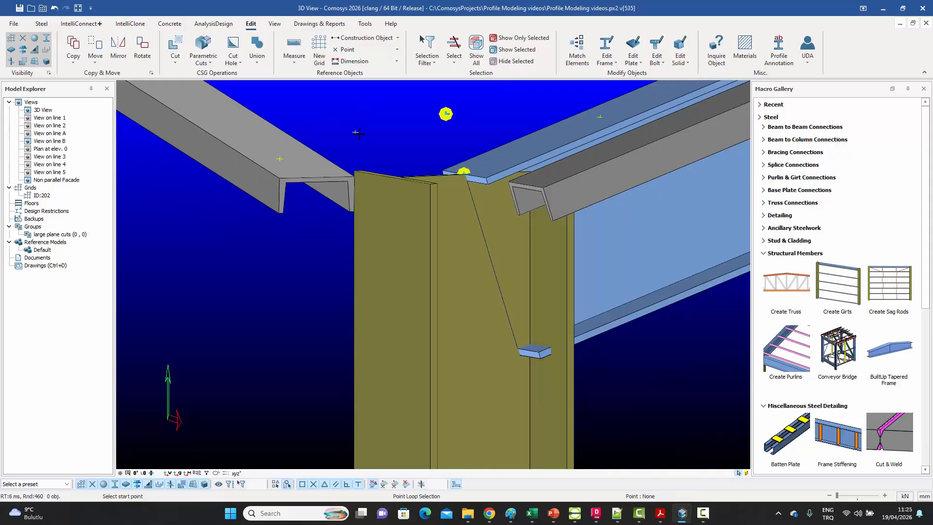
Check the folded plate detail in the PDF drawing and create an Extension Point 180 mm below the outer intersection point along the eaves beam's outer edge.
key(Escape)
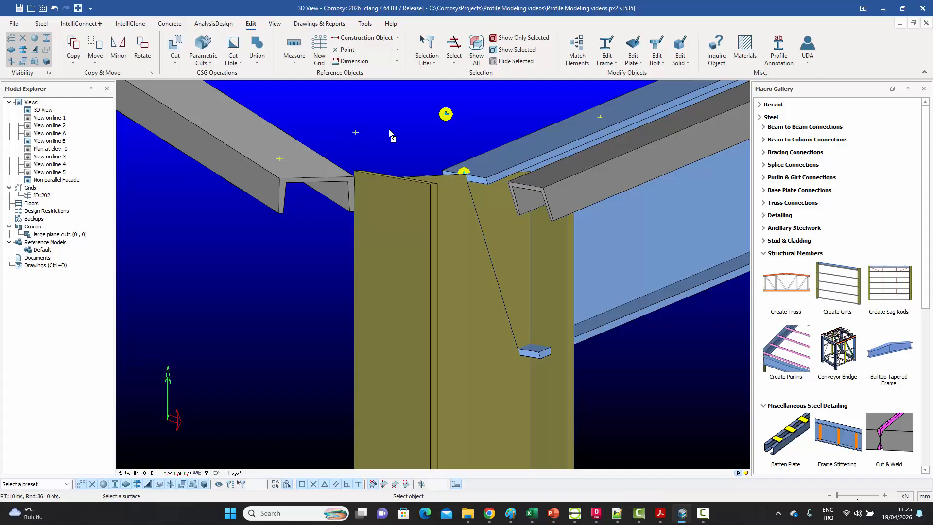
key(Escape)
click(660, 513)
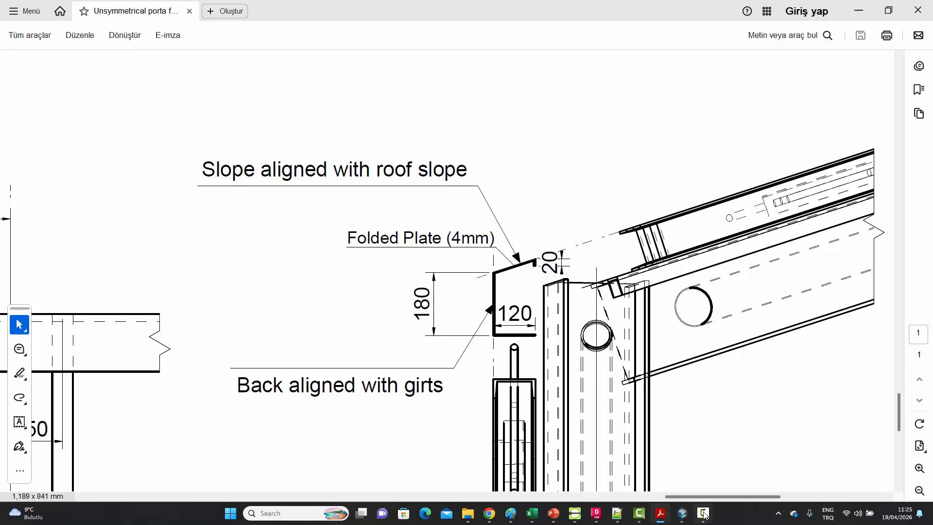
click(683, 519)
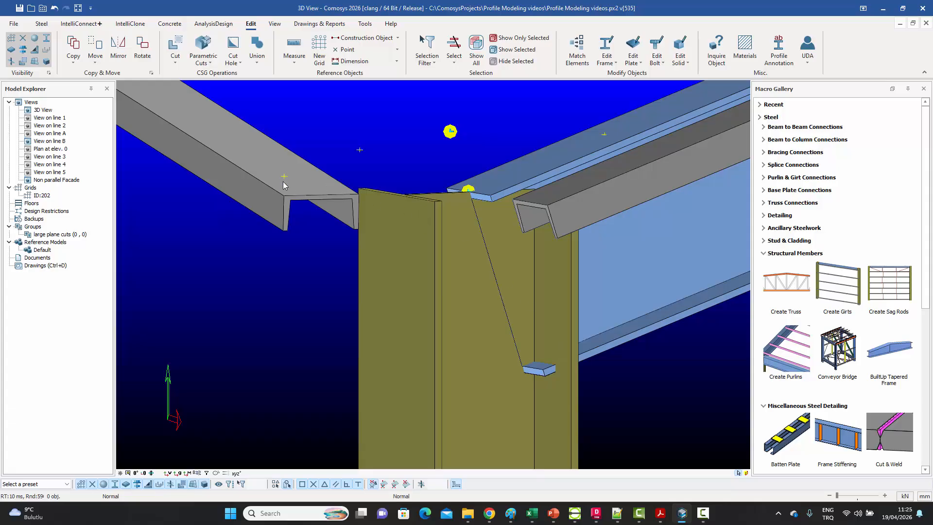
click(362, 50)
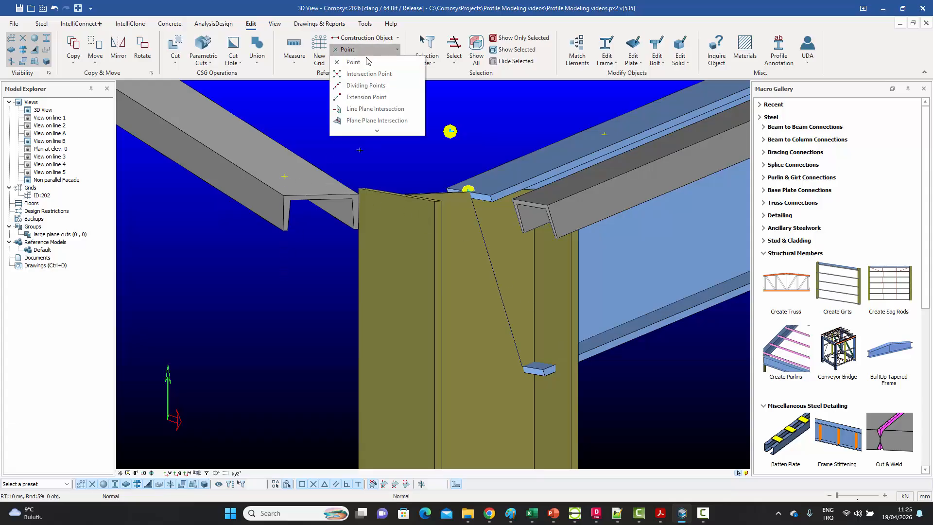
shift+click(368, 97)
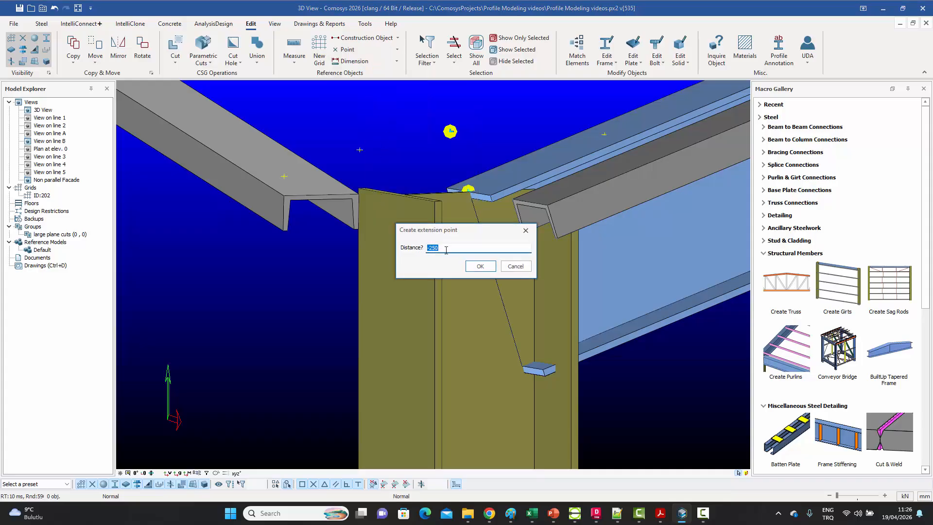
text(-)
click(479, 266)
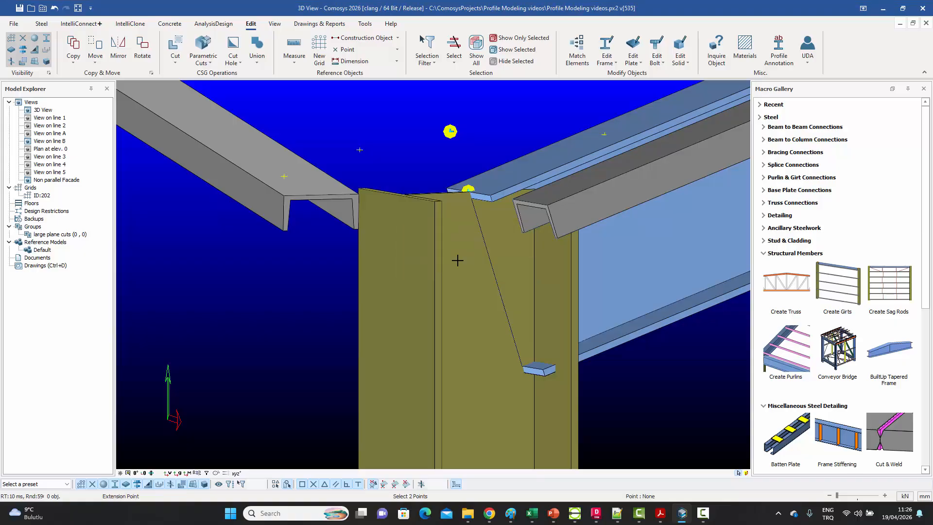
click(285, 230)
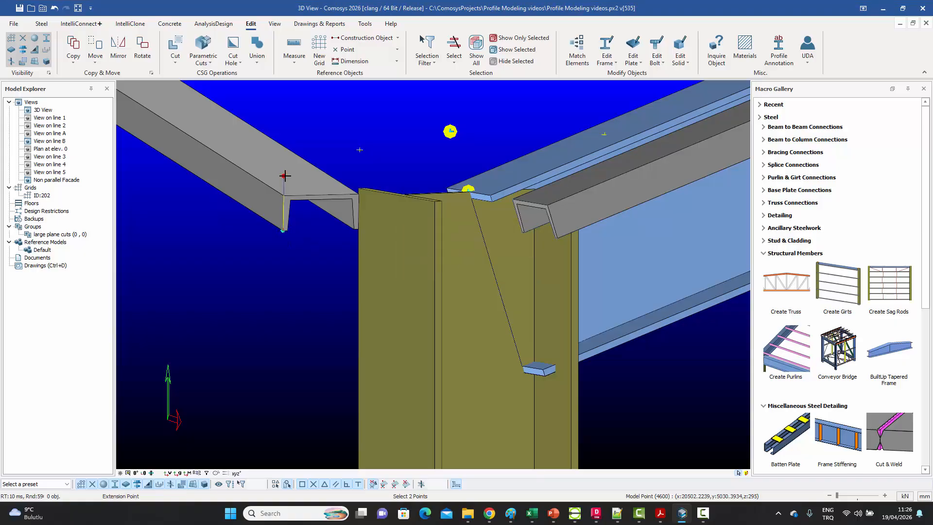
click(284, 177)
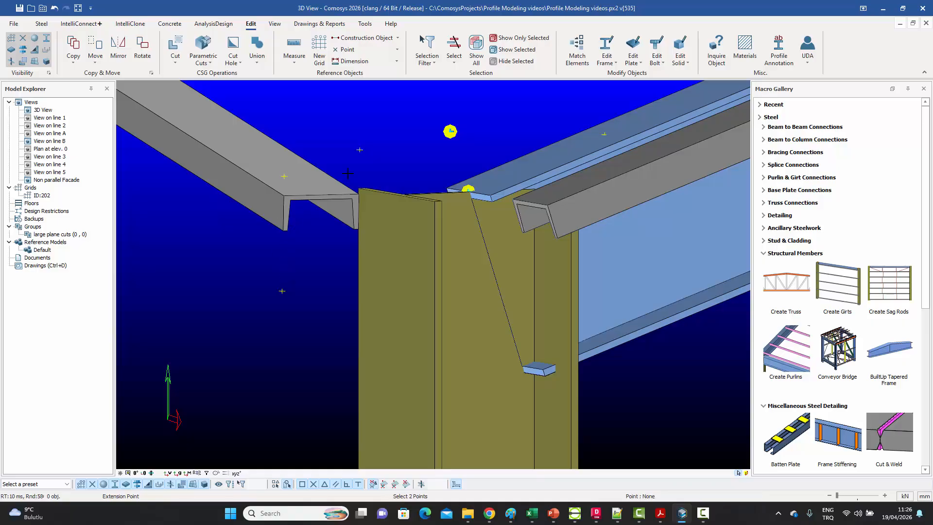
right_click(390, 150)
click(407, 157)
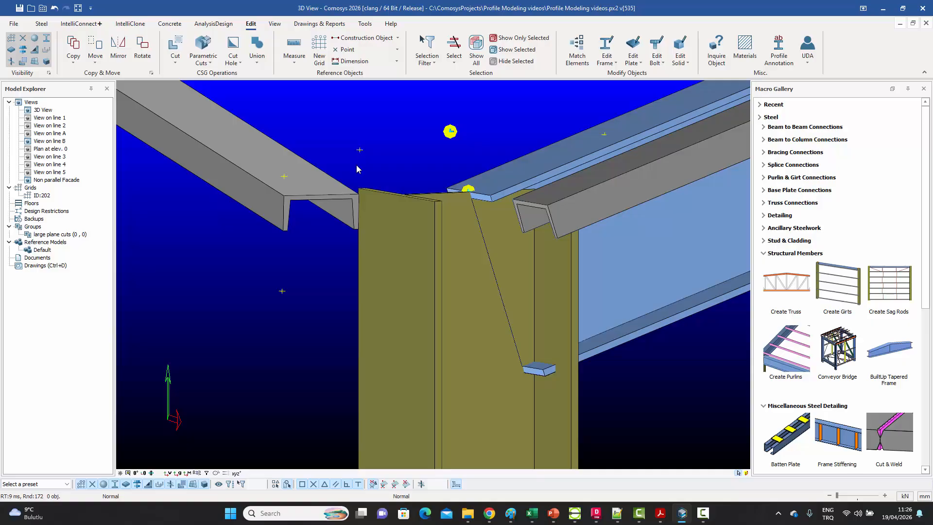
Create an Extension Point at distance -20 below the inner intersection point, along the eaves beam's inner vertical edge beside the column.
click(362, 50)
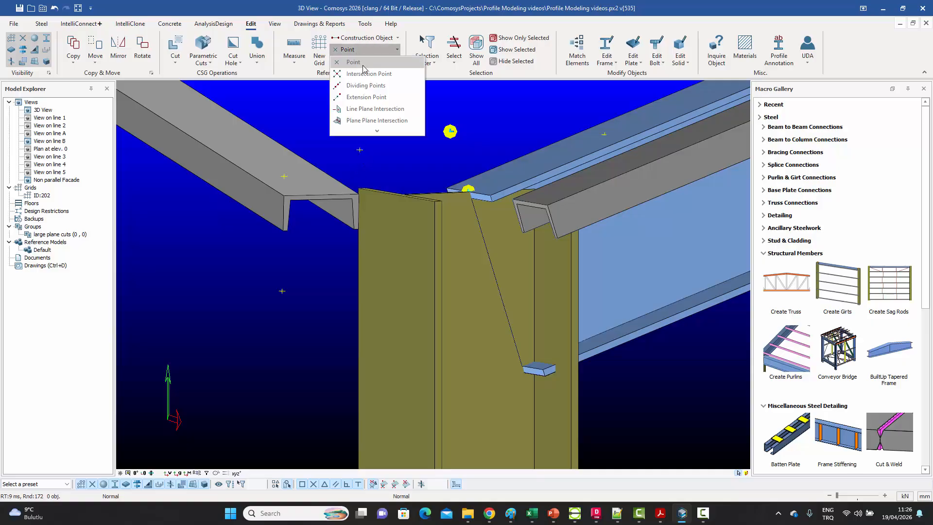
click(366, 96)
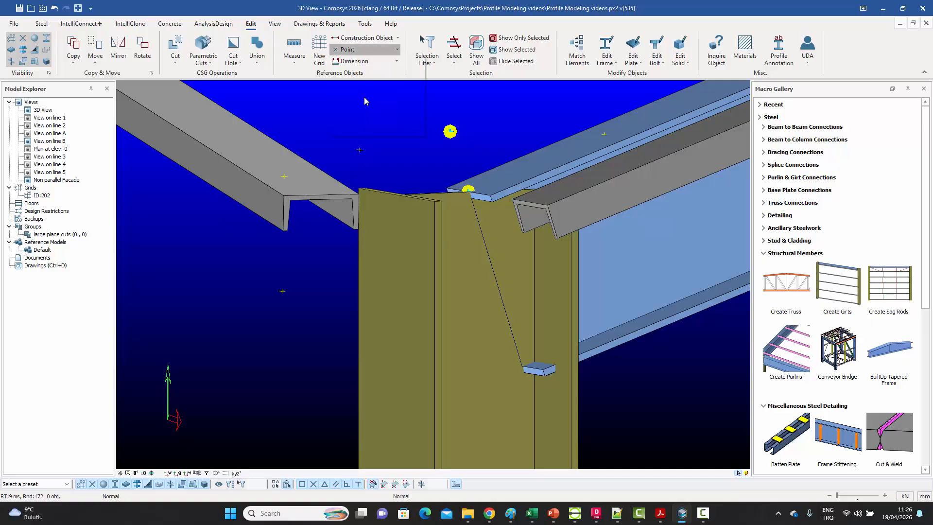
text(-)
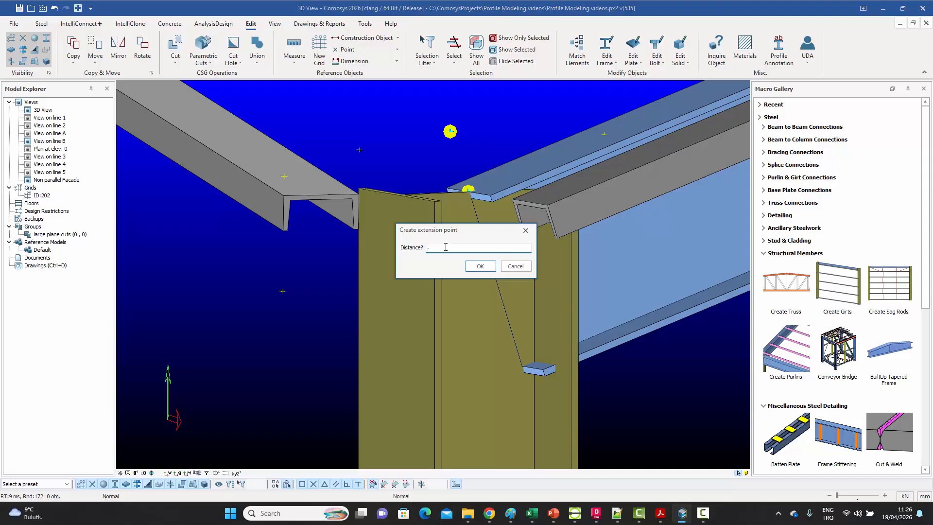
text(20)
click(480, 266)
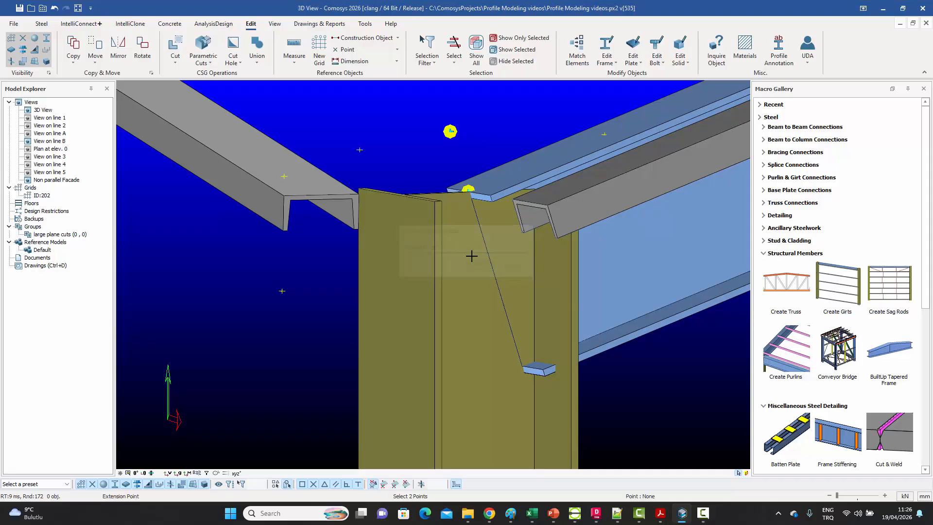
click(359, 193)
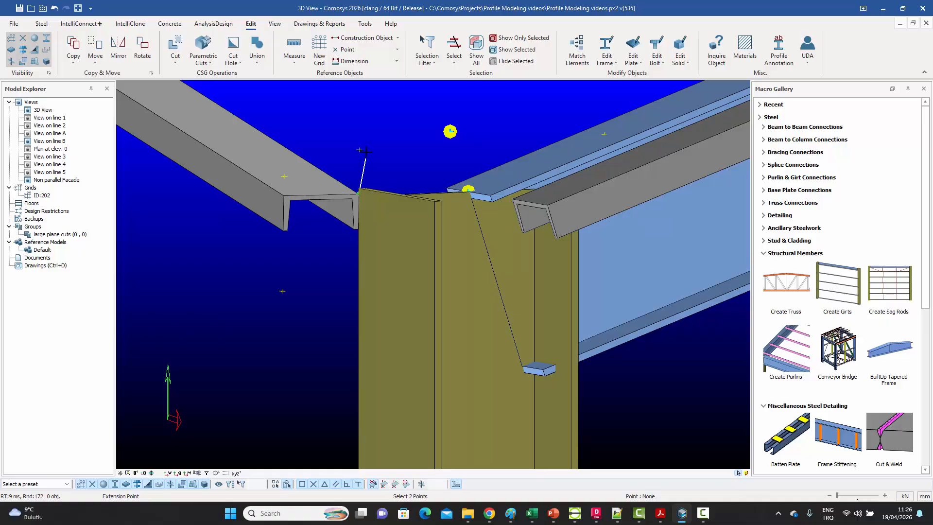
click(360, 149)
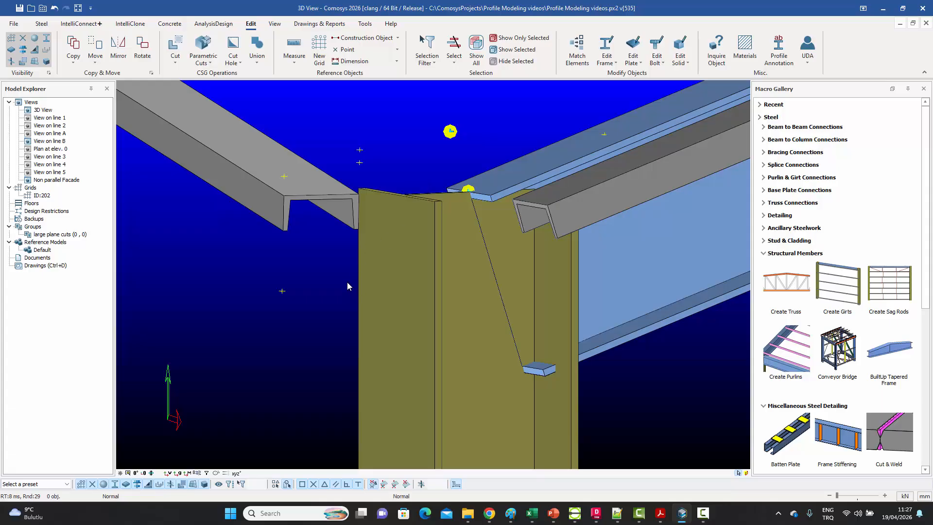
Check the bottom flange width in the PDF drawing and copy the lower outer point once in Comosys by -120 mm in Z.
click(660, 513)
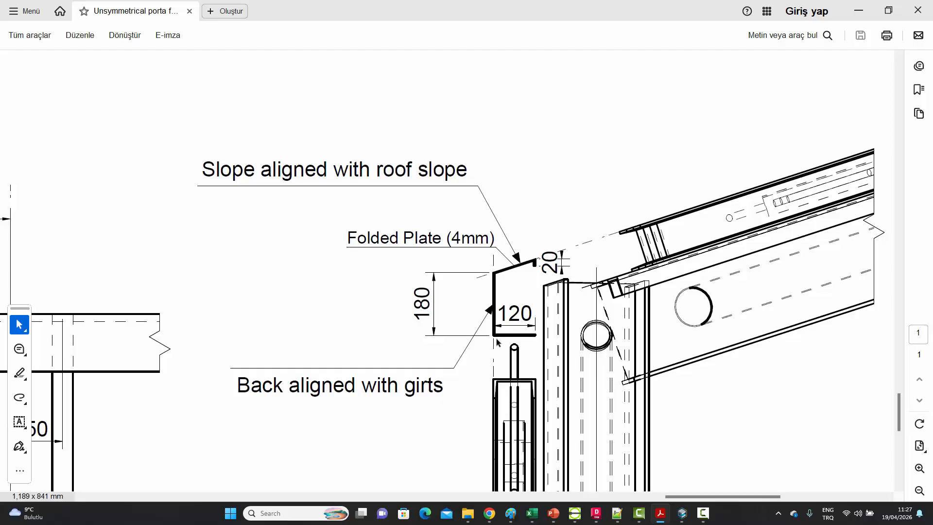
click(682, 516)
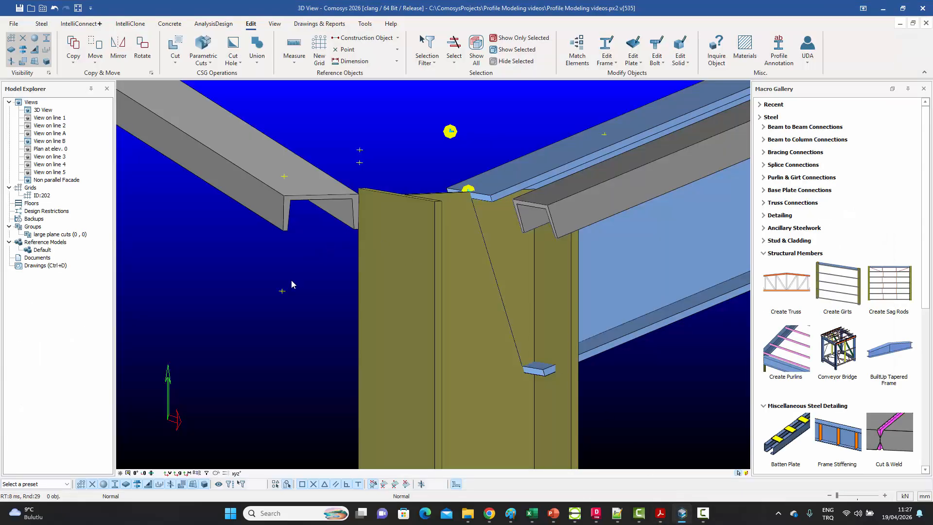
right_click(304, 266)
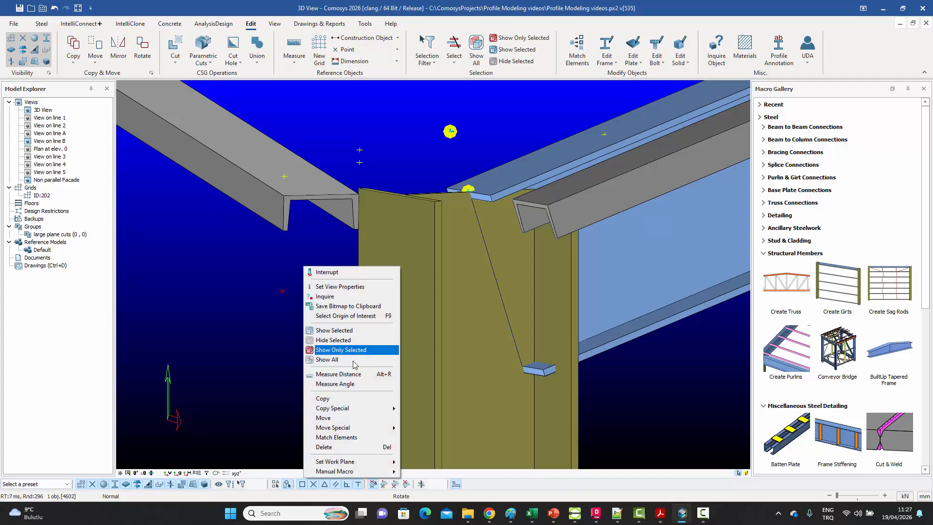
click(423, 408)
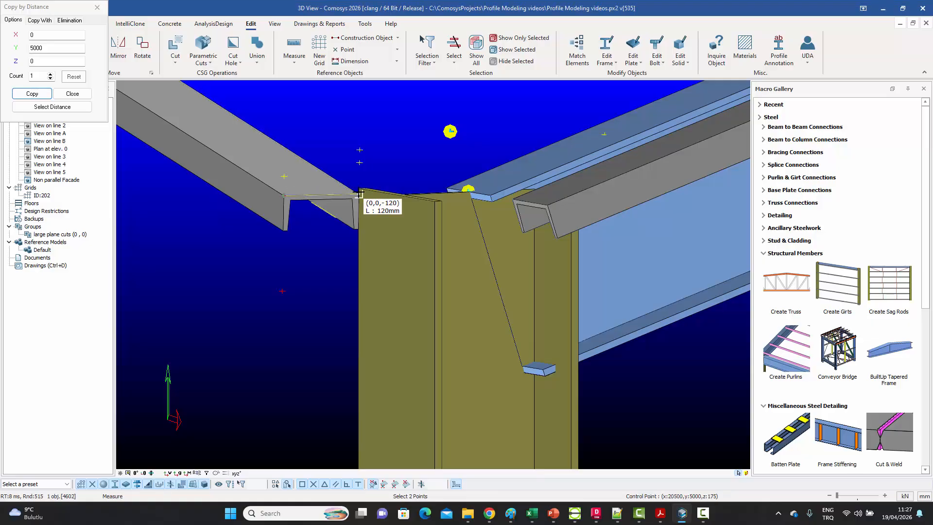
click(359, 194)
click(39, 95)
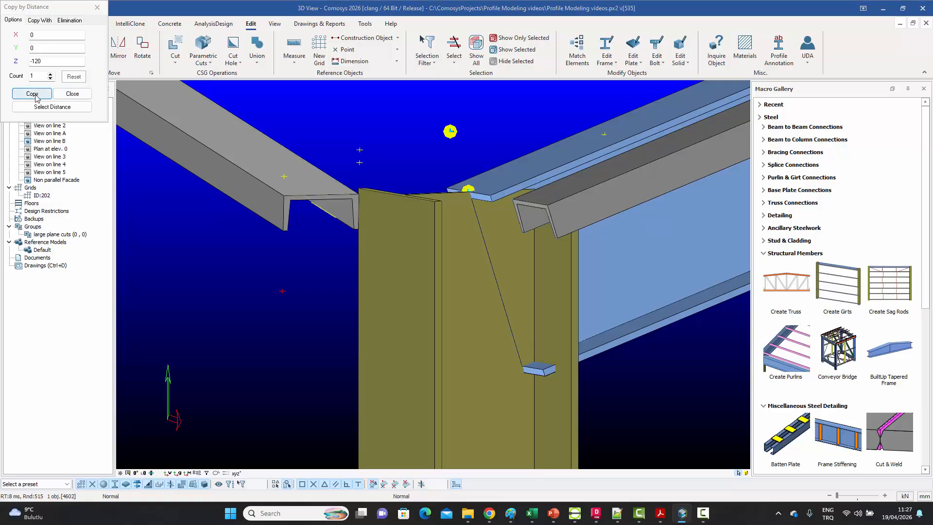
click(72, 94)
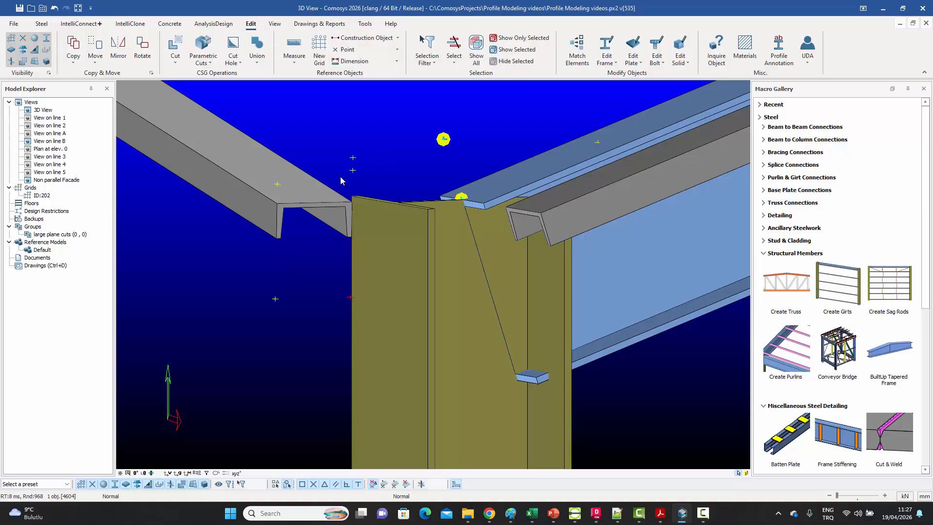
Create a Folded Plate through the five reference points, from the inner lip's lower point over the sloped top and outer back to the bottom flange end.
middle_drag(358, 169, 365, 185)
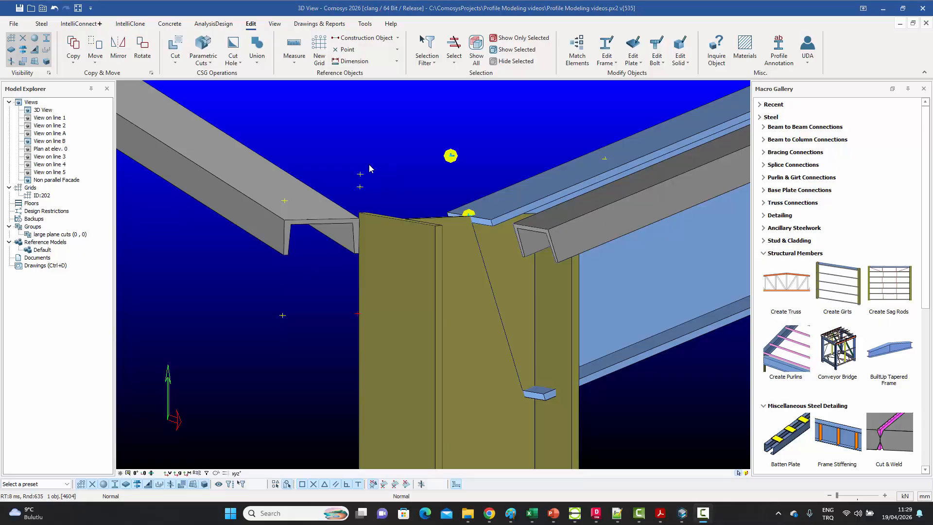
click(41, 24)
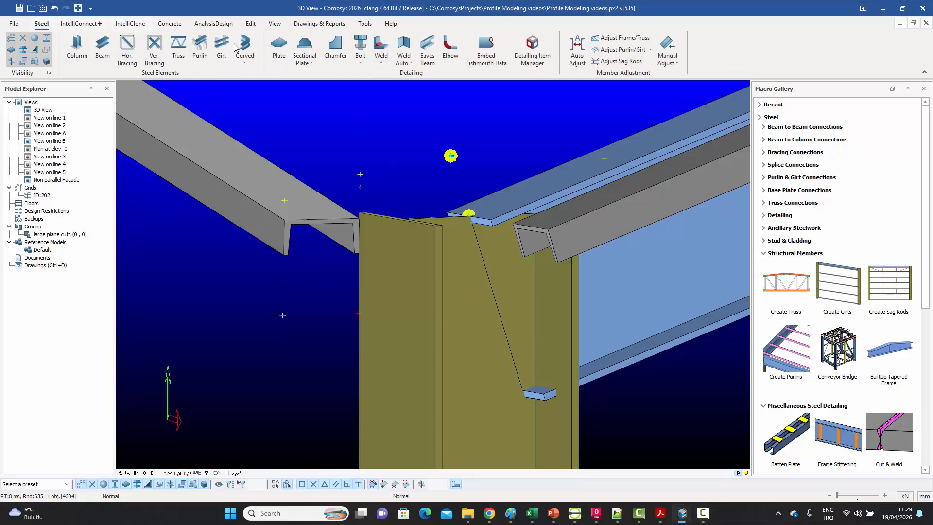
click(312, 64)
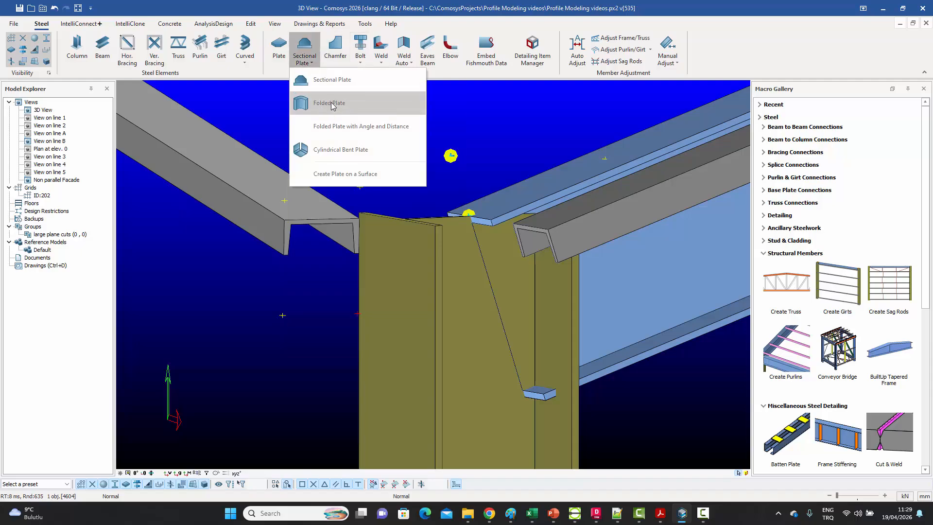
click(329, 104)
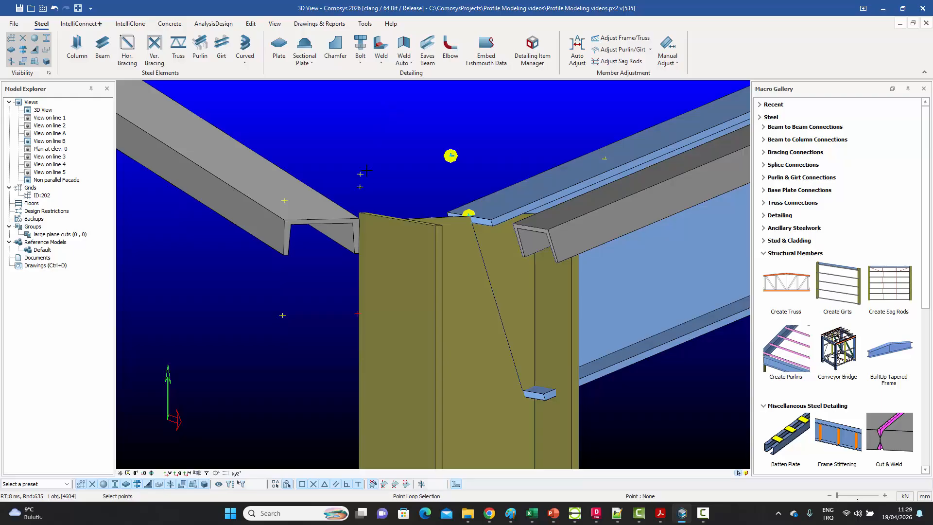
click(361, 187)
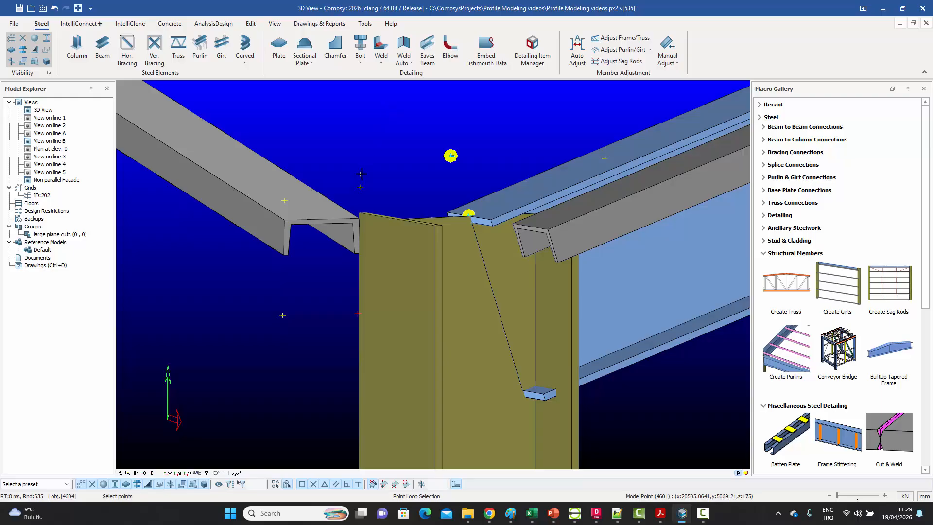
click(285, 201)
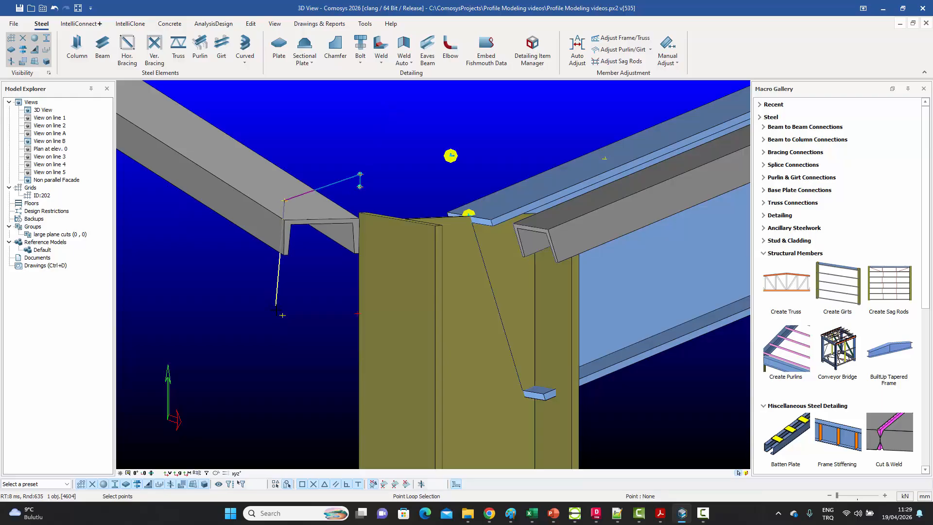
click(282, 315)
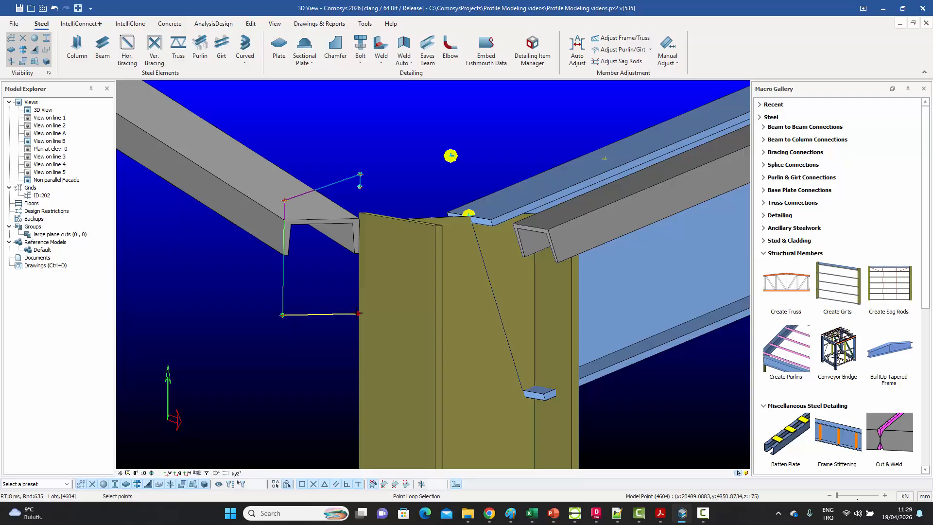
click(358, 313)
right_click(340, 278)
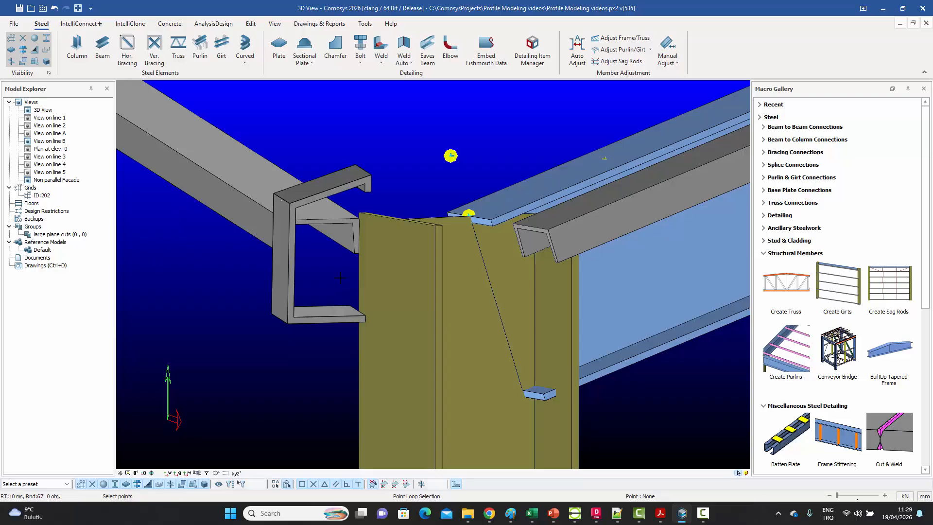
key(Escape)
Set the new folded plate's thickness to 4 mm.
double_click(370, 194)
drag(401, 158, 544, 138)
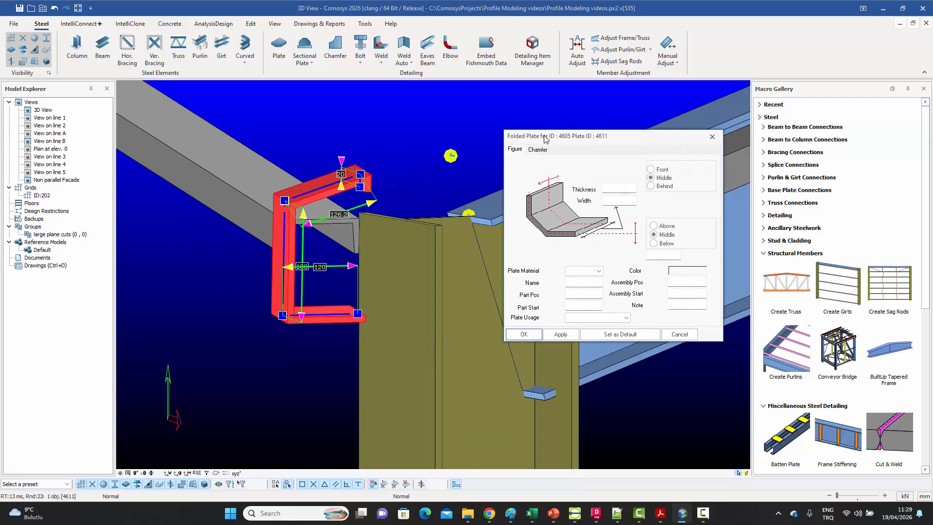
click(616, 189)
click(567, 336)
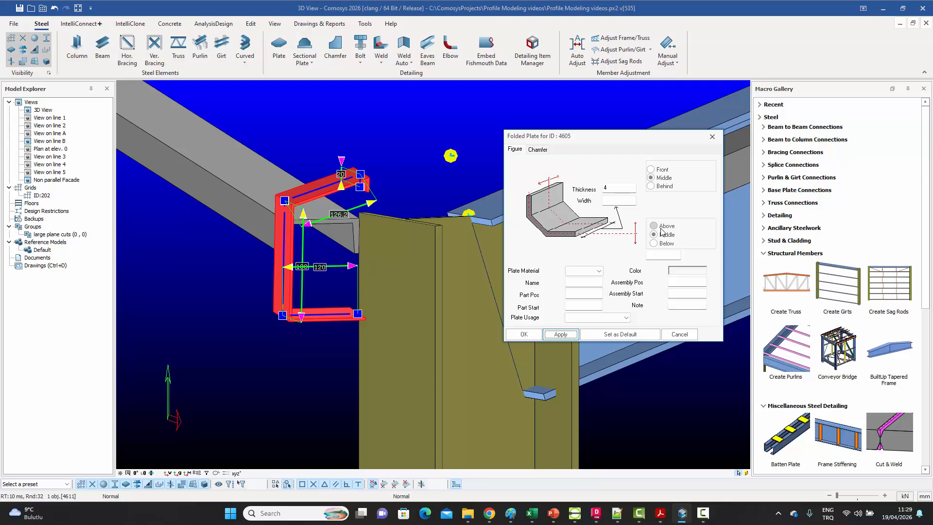
Set the folded plate's placement relative to its reference points to Behind and Above, trying the Middle and Above combination first.
scroll(377, 185, up, 3)
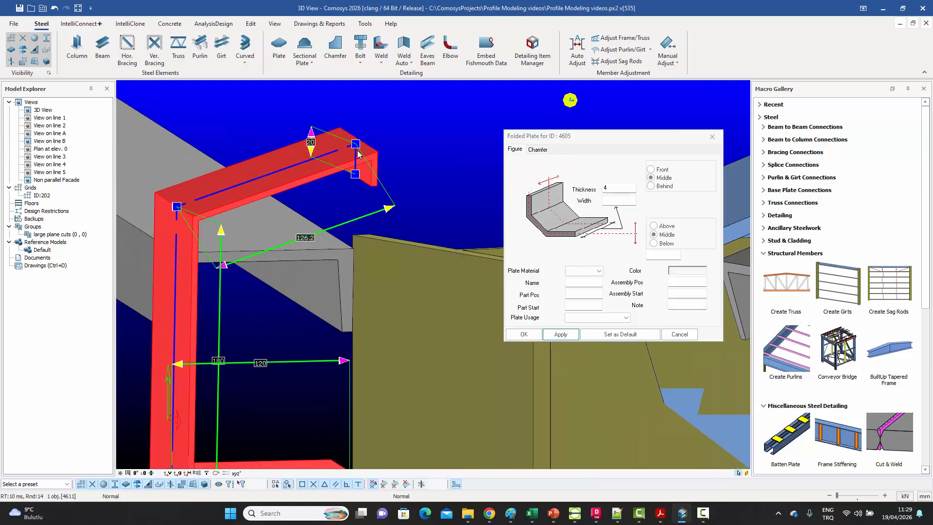
scroll(375, 179, up, 3)
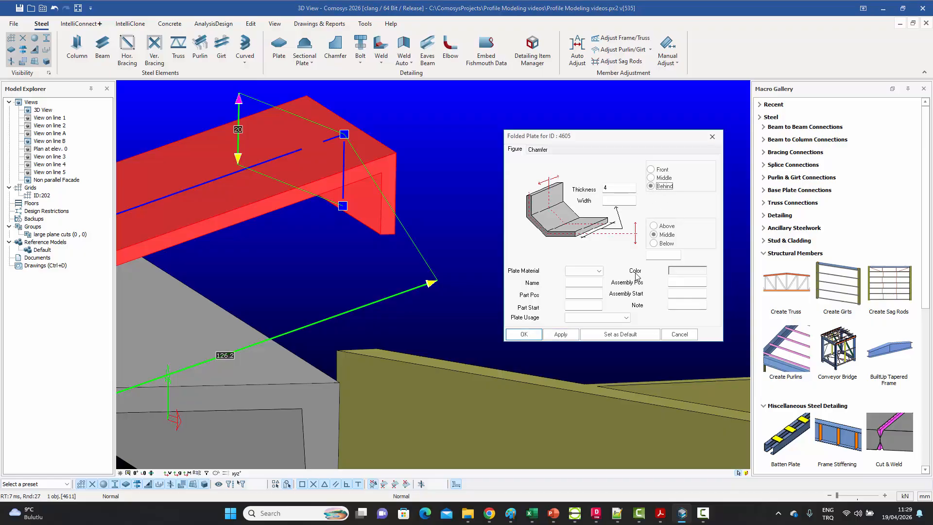
click(654, 179)
click(662, 226)
click(560, 335)
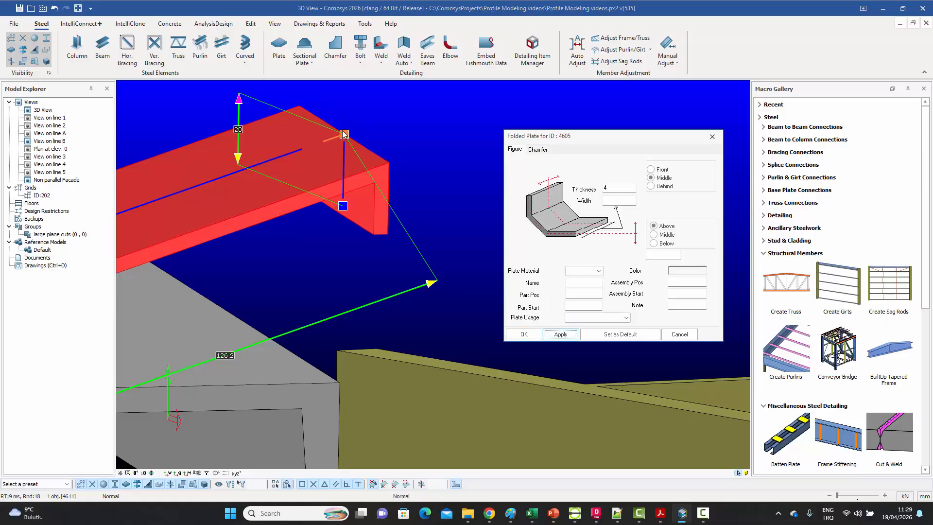
click(654, 186)
click(562, 335)
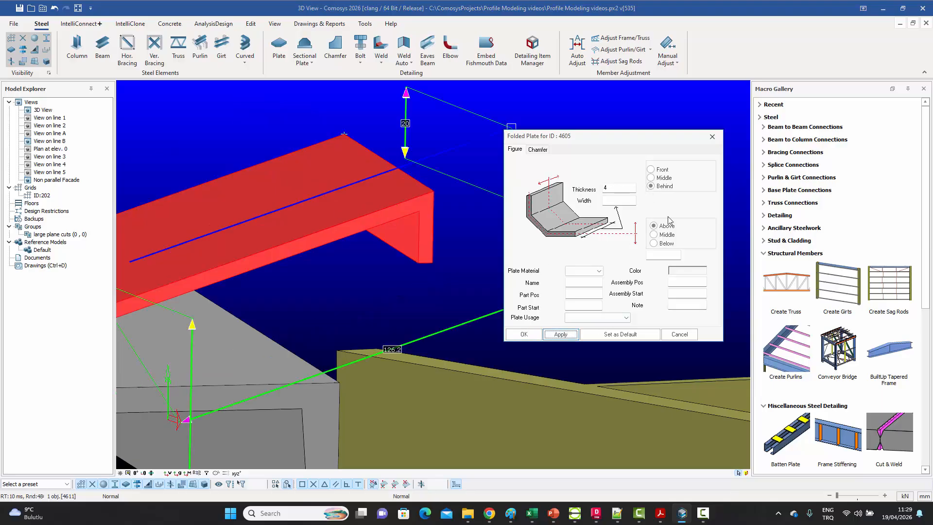
Set the folded plate's placement to Front, keeping Above, and check its alignment with the reference points at the lip, top and bottom flange.
click(652, 169)
click(561, 335)
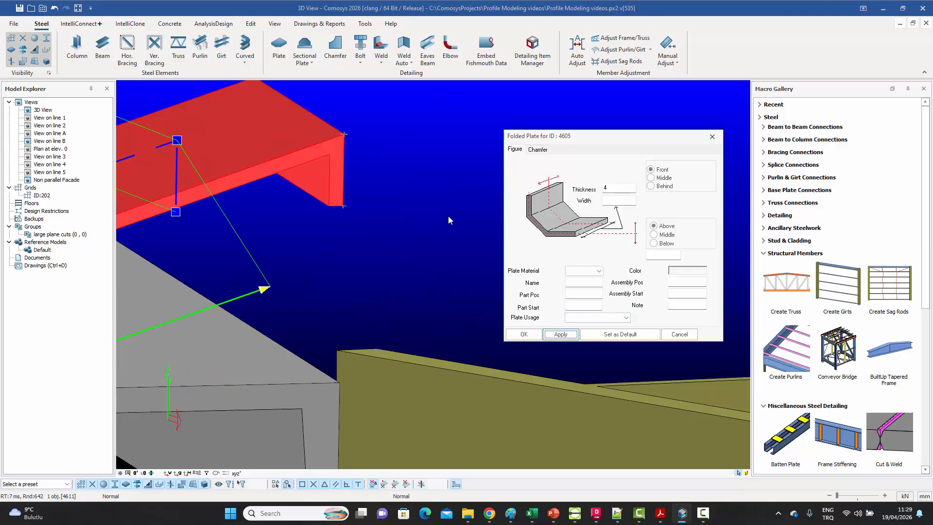
scroll(428, 209, down, 3)
middle_drag(401, 215, 426, 235)
scroll(418, 211, up, 5)
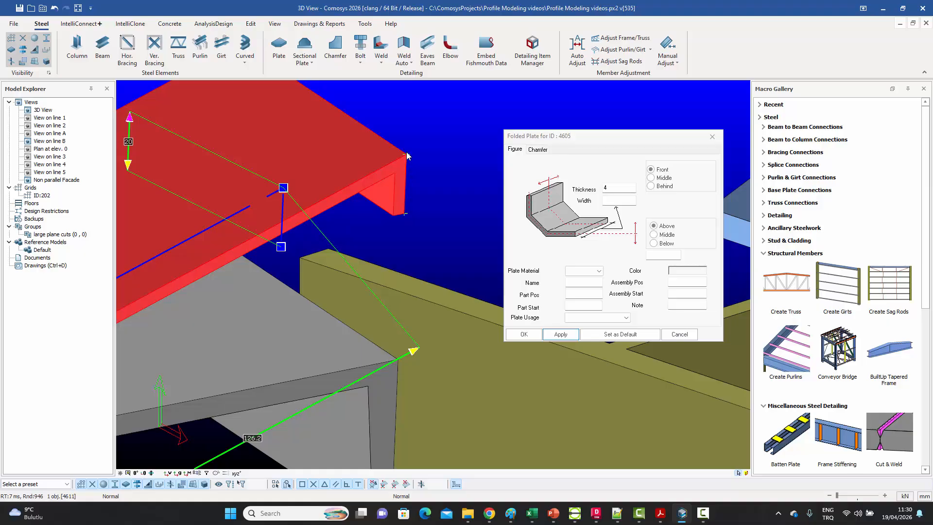
scroll(408, 156, down, 4)
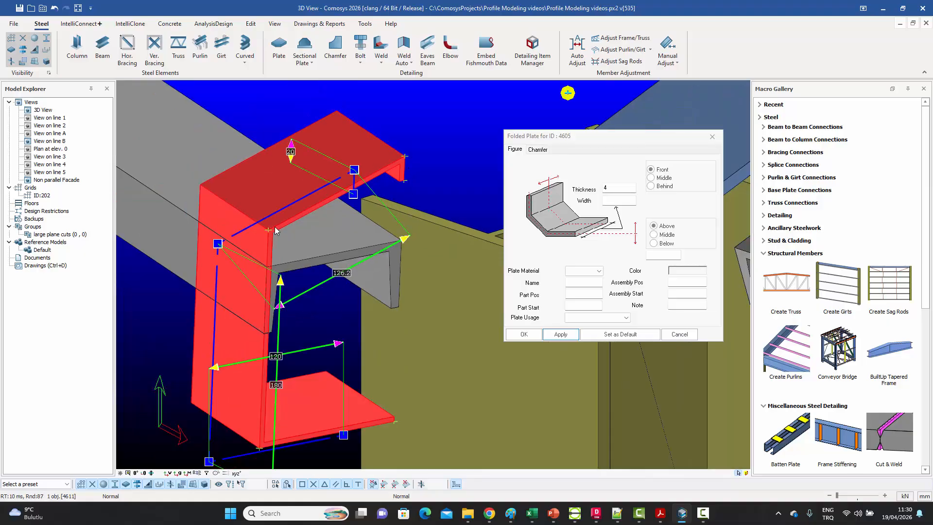
scroll(272, 228, down, 3)
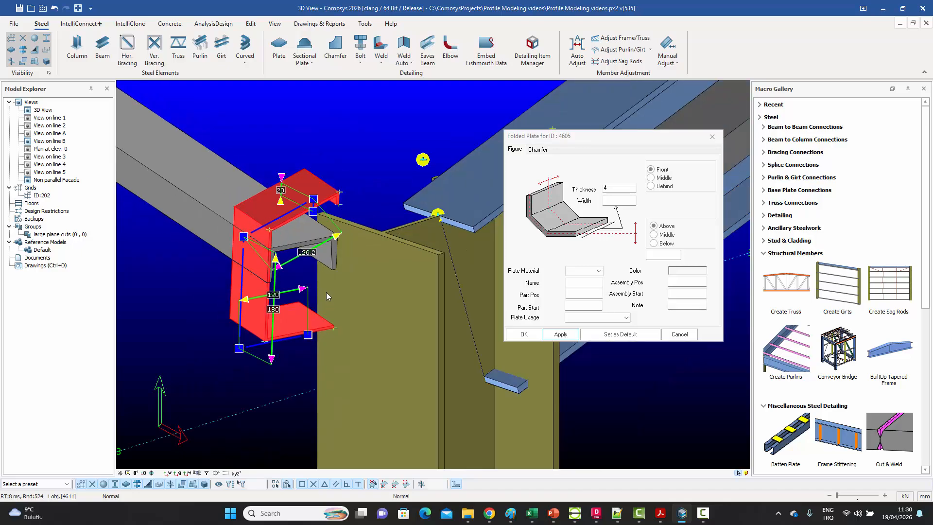
middle_drag(326, 293, 302, 271)
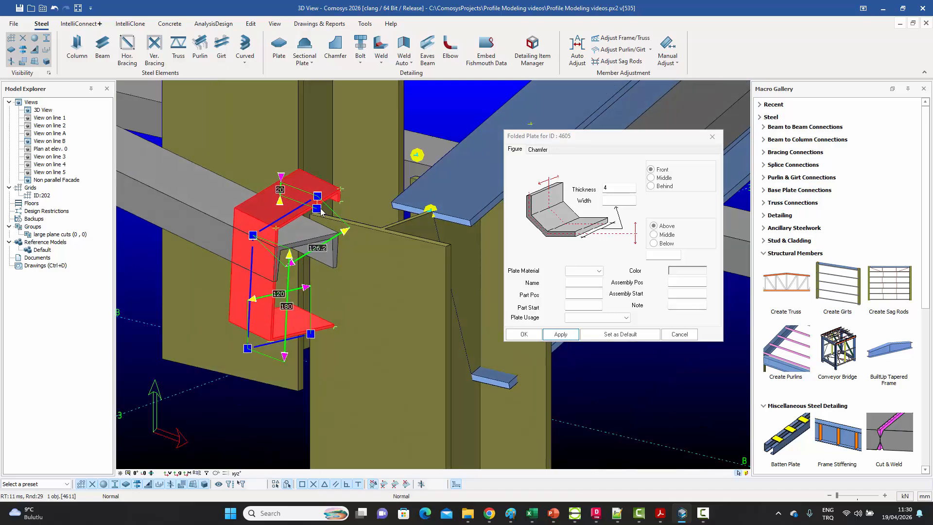
Set the folded plate's width to 3000 mm to run it along the facade.
click(612, 199)
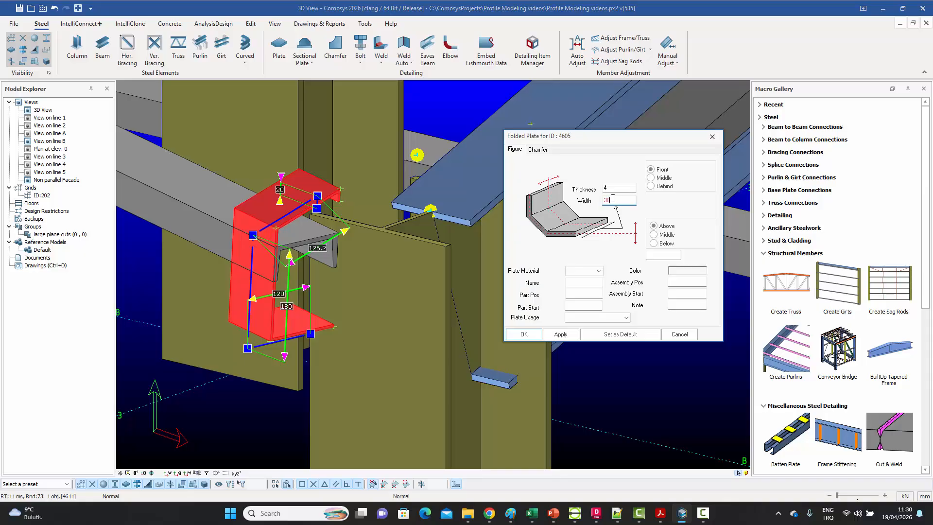
click(524, 334)
scroll(414, 251, down, 5)
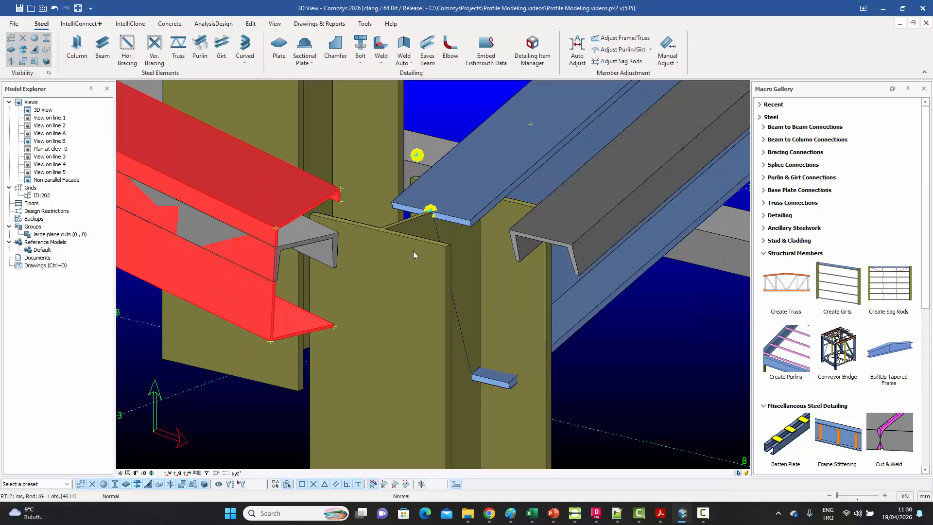
middle_drag(428, 252, 699, 356)
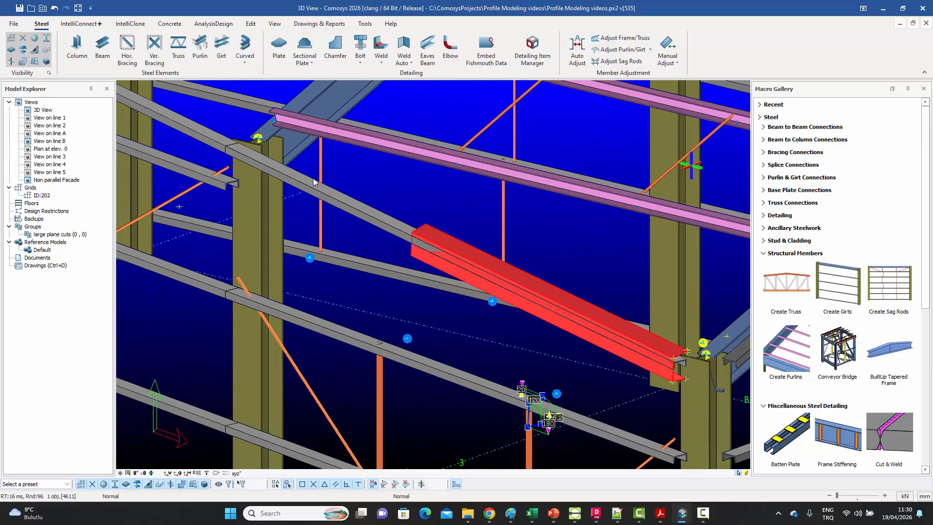
middle_drag(378, 212, 361, 205)
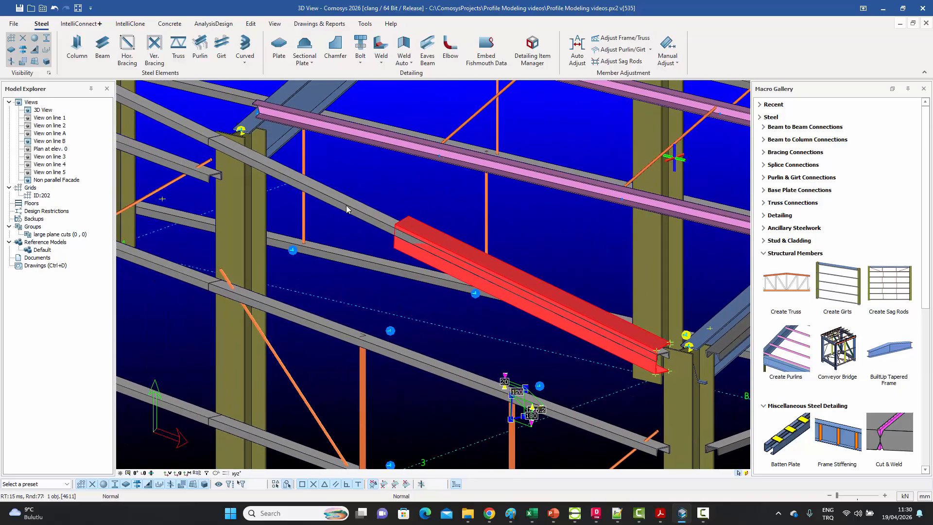
Check the length of the existing eaves girt behind the folded plate and set the plate's width to the matching 5138.7 mm.
click(346, 206)
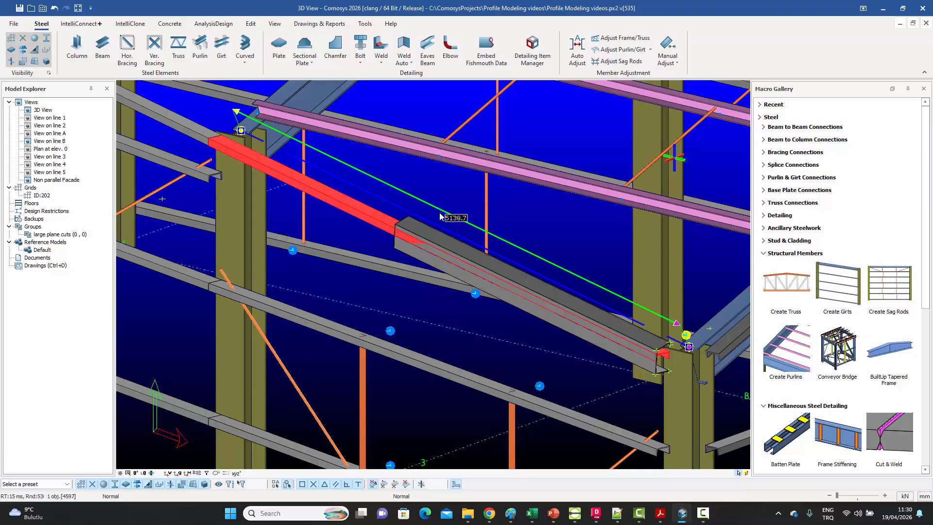
click(542, 319)
double_click(541, 318)
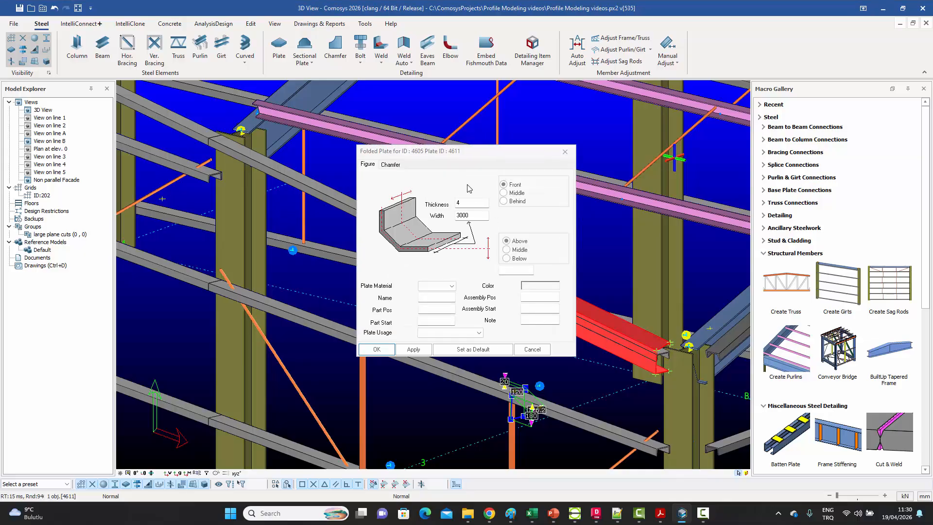
drag(462, 155, 630, 136)
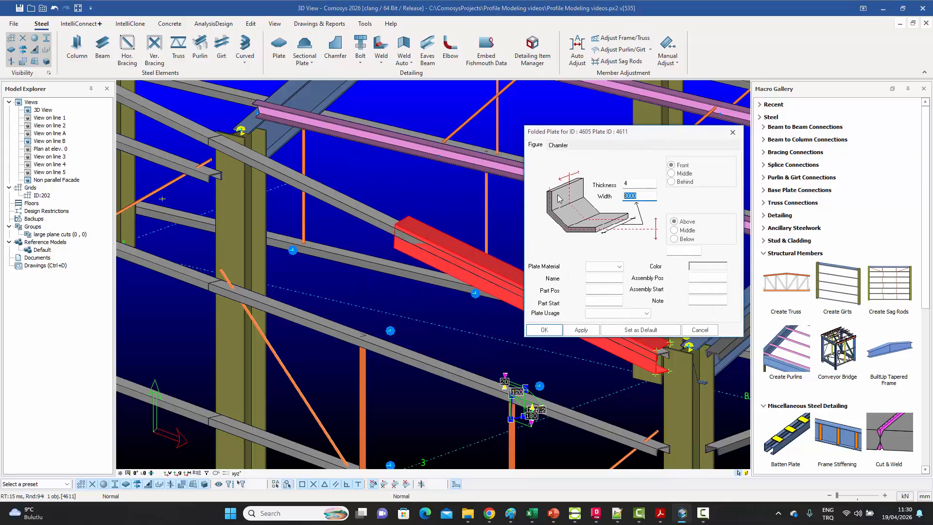
text(5138.7)
click(555, 332)
click(536, 232)
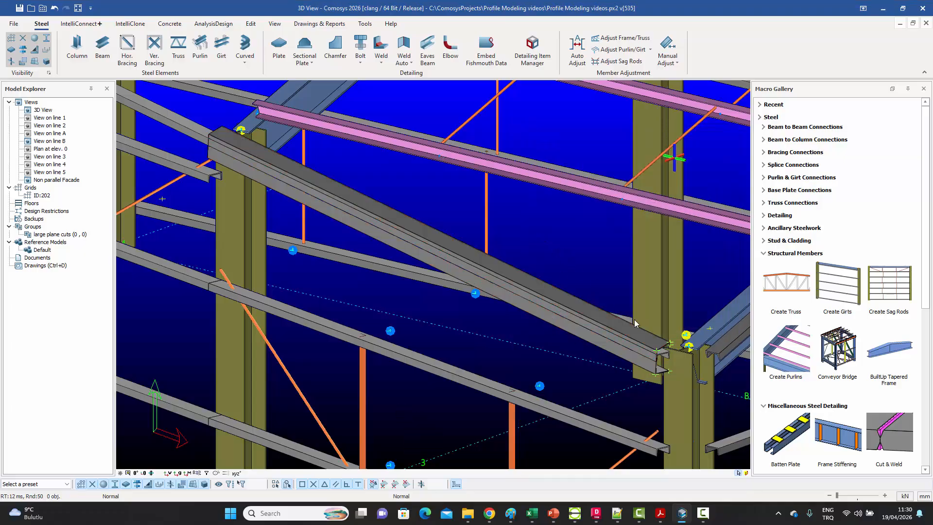
Delete the old eaves girt enclosed by the new folded plate in the corner bay.
scroll(634, 319, up, 6)
middle_drag(620, 324, 570, 320)
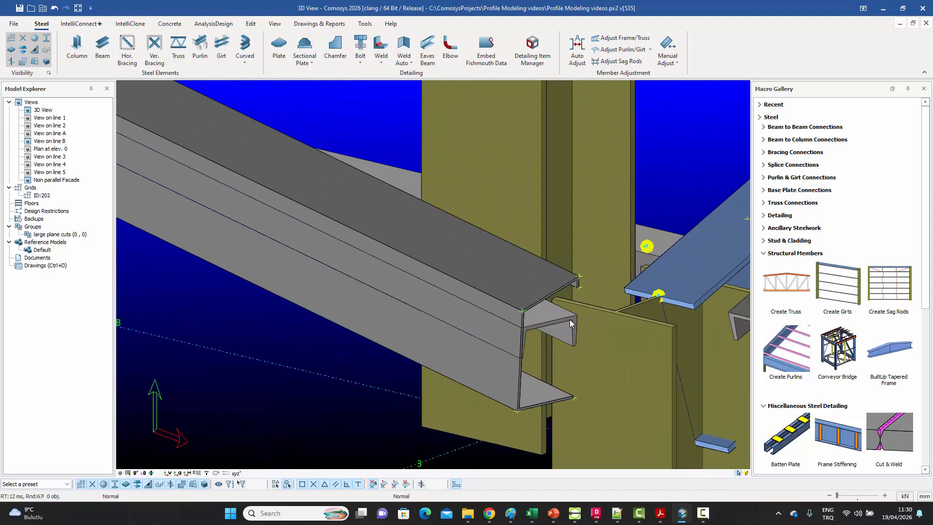
click(569, 319)
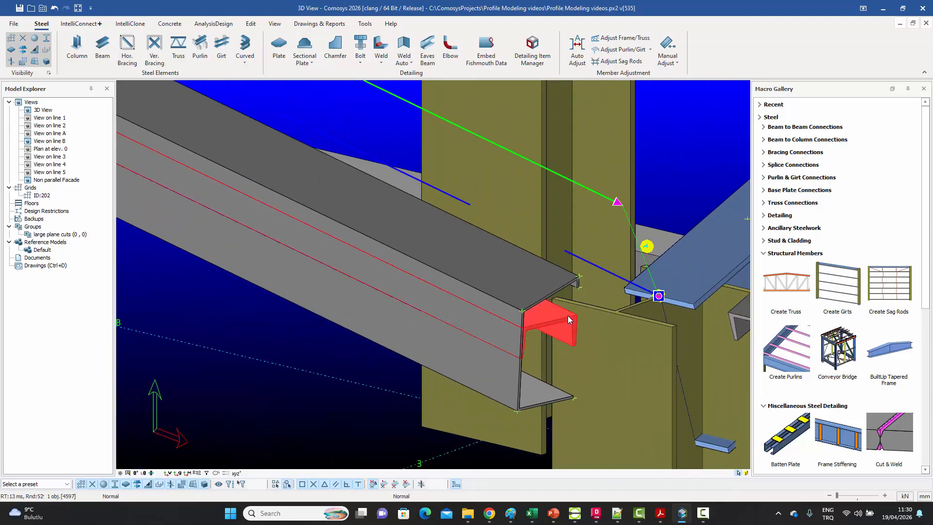
key(Delete)
click(429, 287)
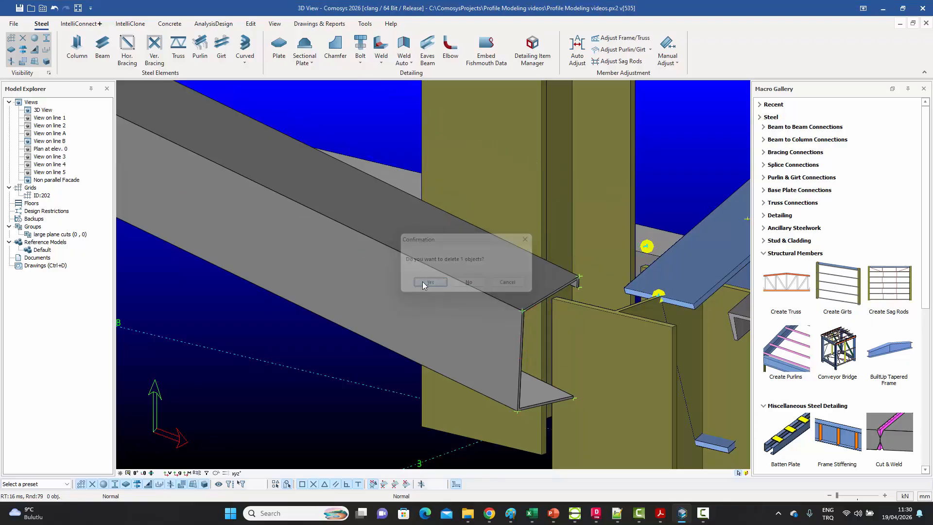
Change the folded plate's color to blue.
click(341, 322)
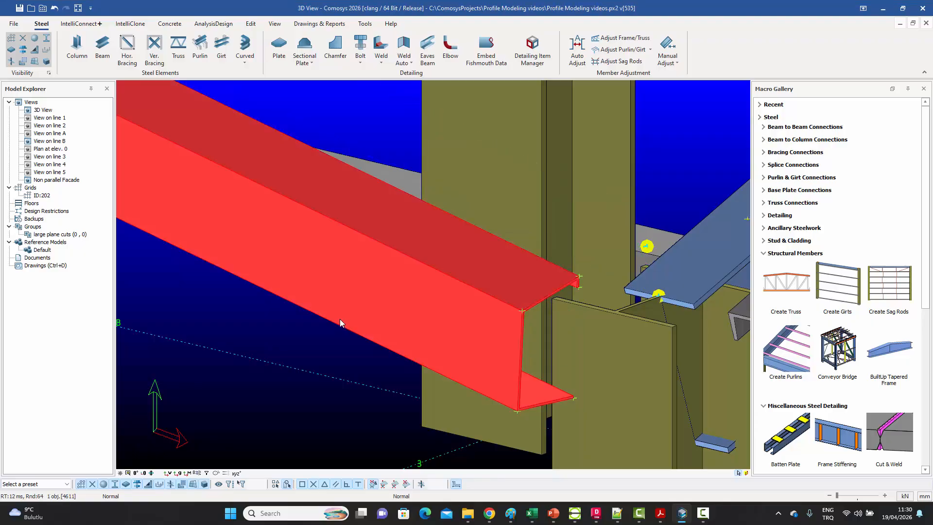
double_click(340, 319)
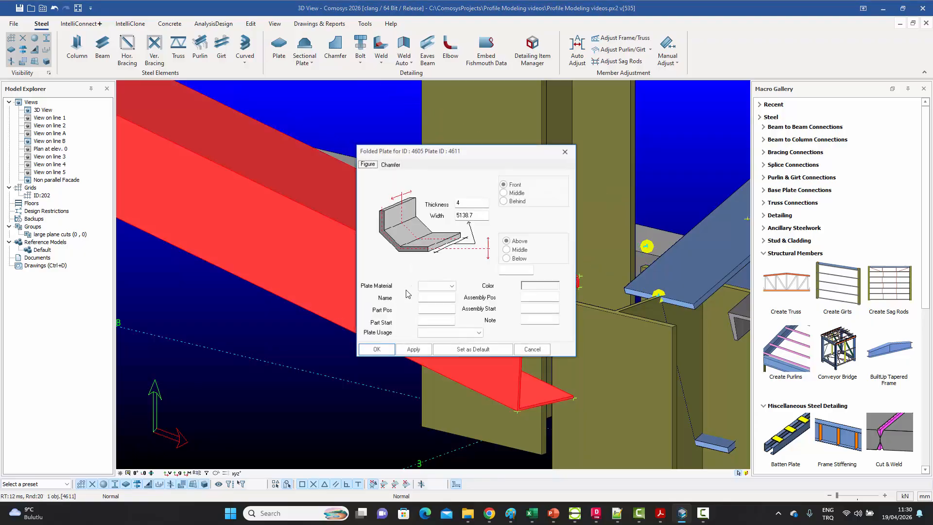
click(533, 287)
click(432, 271)
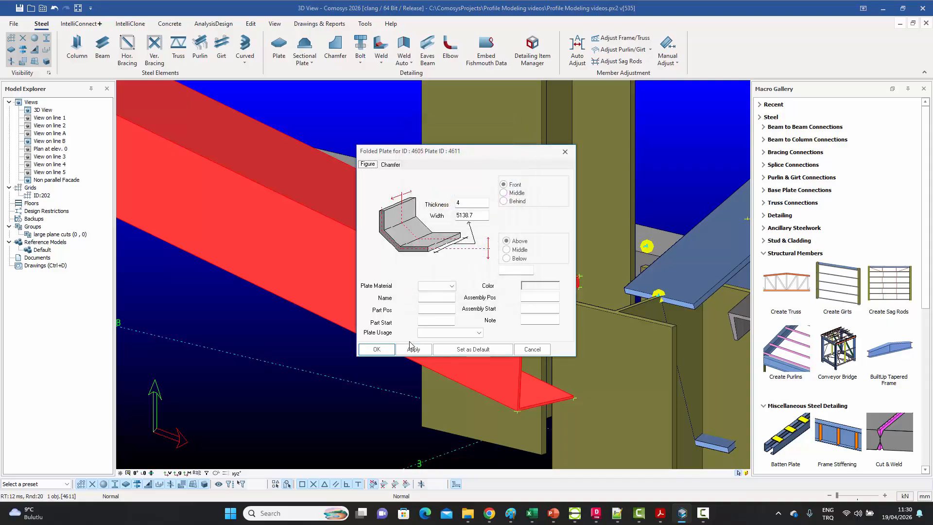
click(377, 349)
Examine the existing eaves girts in the neighbouring bays of the facade and compare their lengths with the folded plate's.
scroll(319, 323, down, 5)
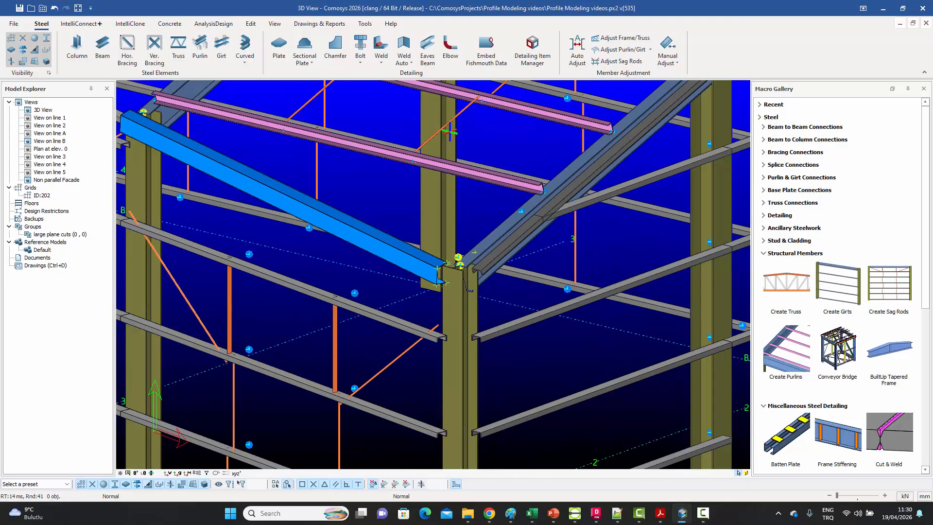
middle_drag(405, 231, 433, 297)
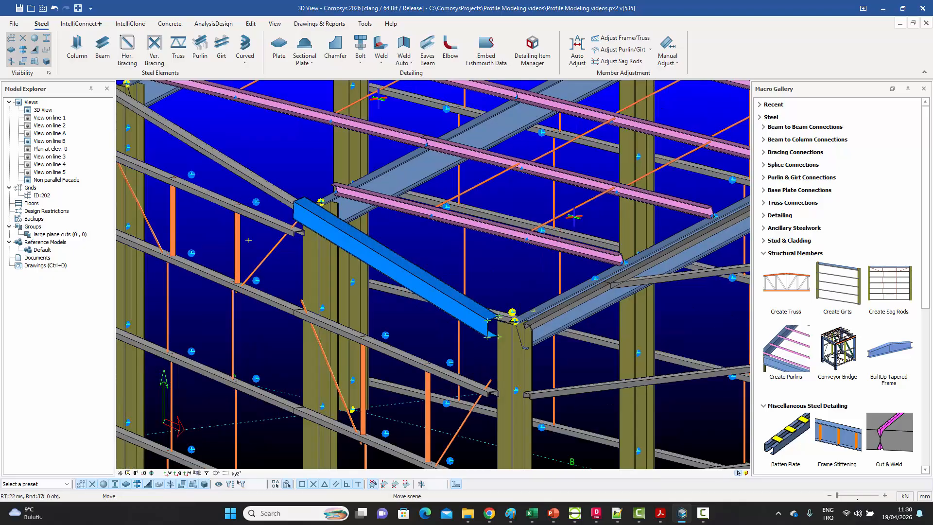
scroll(459, 286, down, 3)
middle_drag(216, 136, 351, 222)
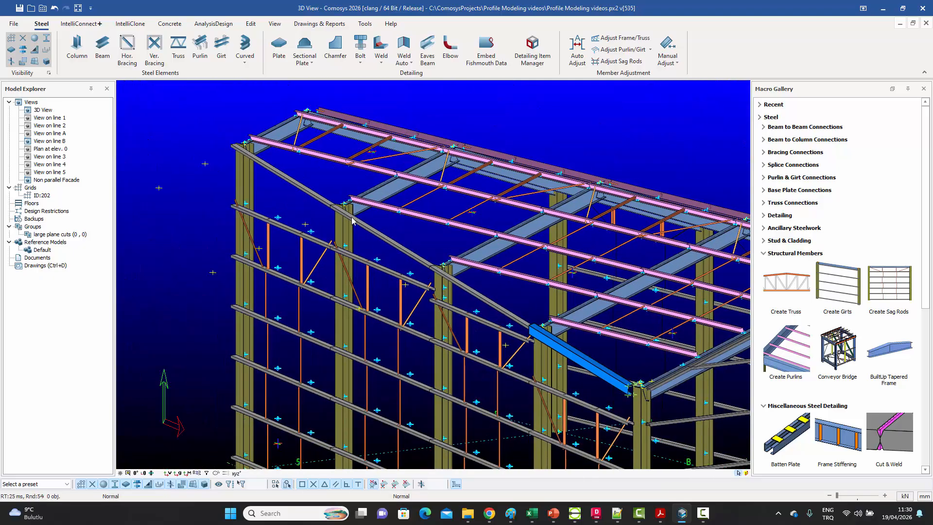
middle_drag(488, 286, 421, 245)
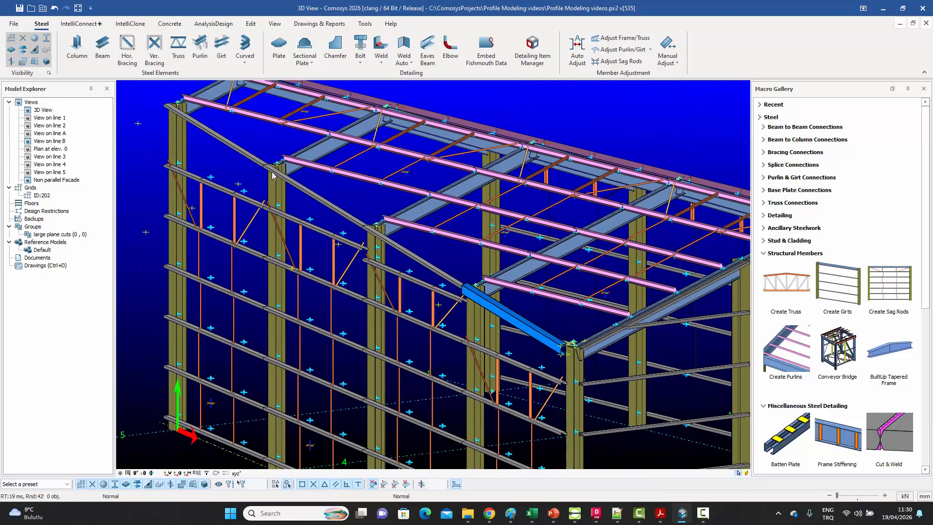
middle_drag(516, 331, 490, 308)
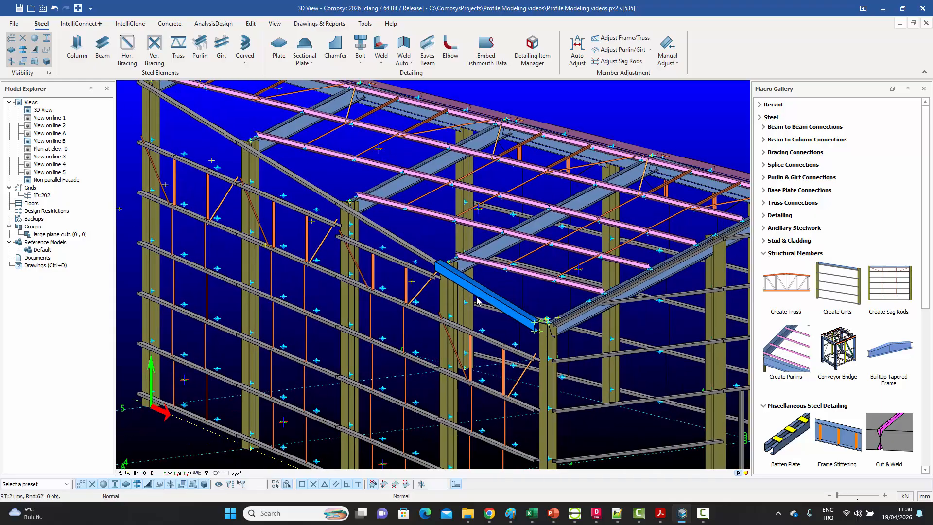
click(401, 246)
scroll(390, 219, up, 4)
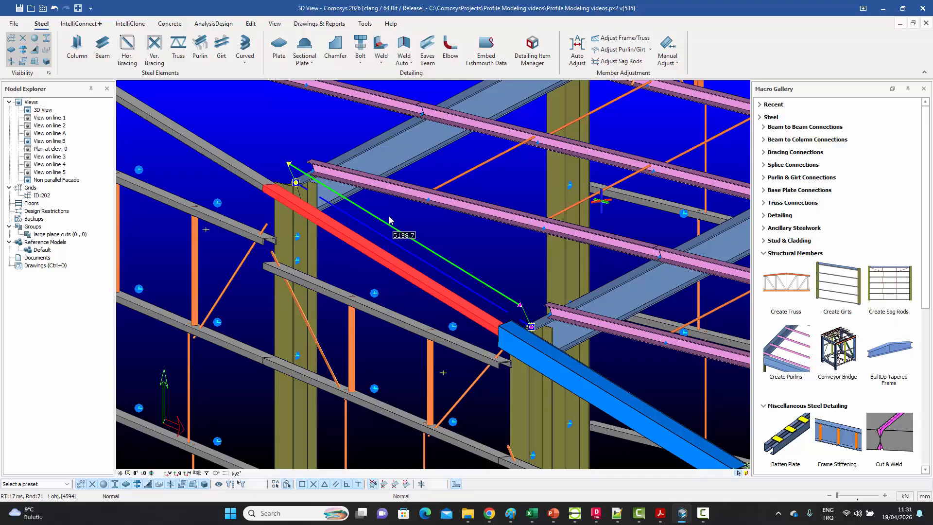
middle_drag(463, 242, 645, 314)
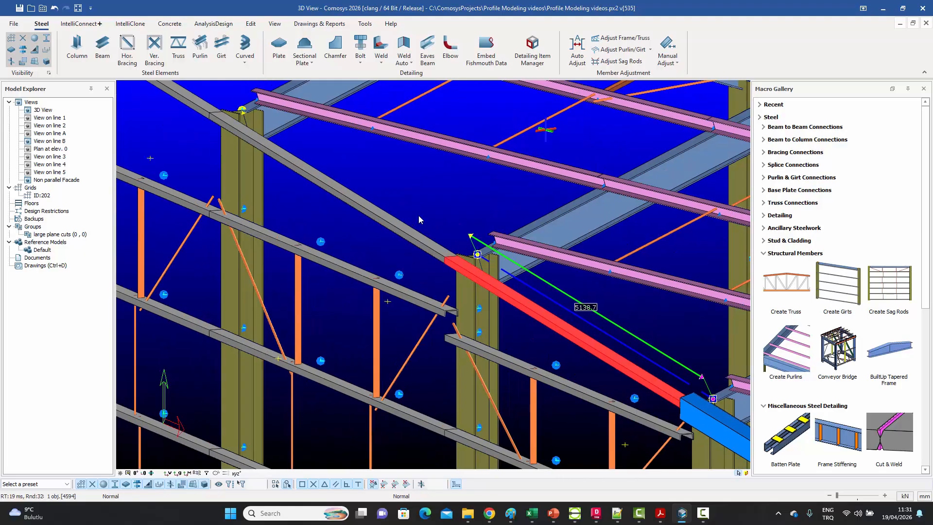
middle_drag(381, 185, 304, 117)
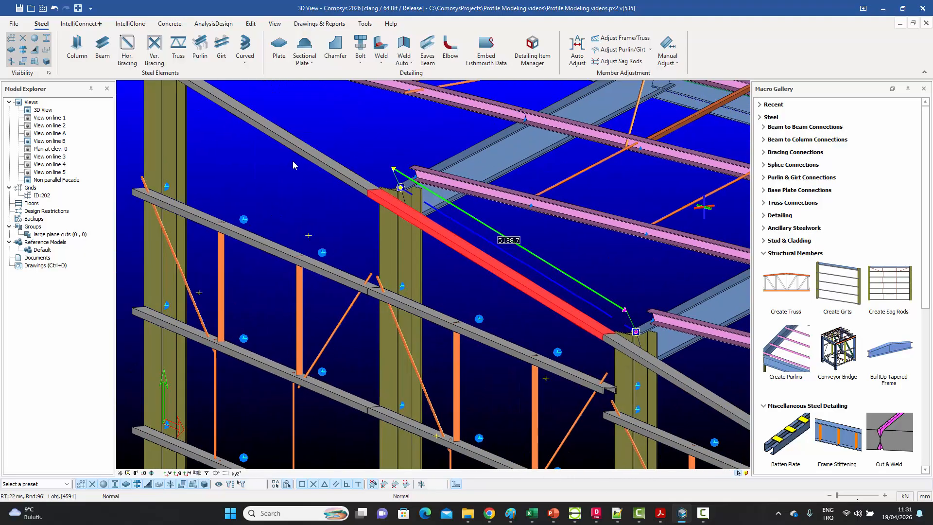
scroll(305, 152, down, 5)
scroll(405, 214, up, 5)
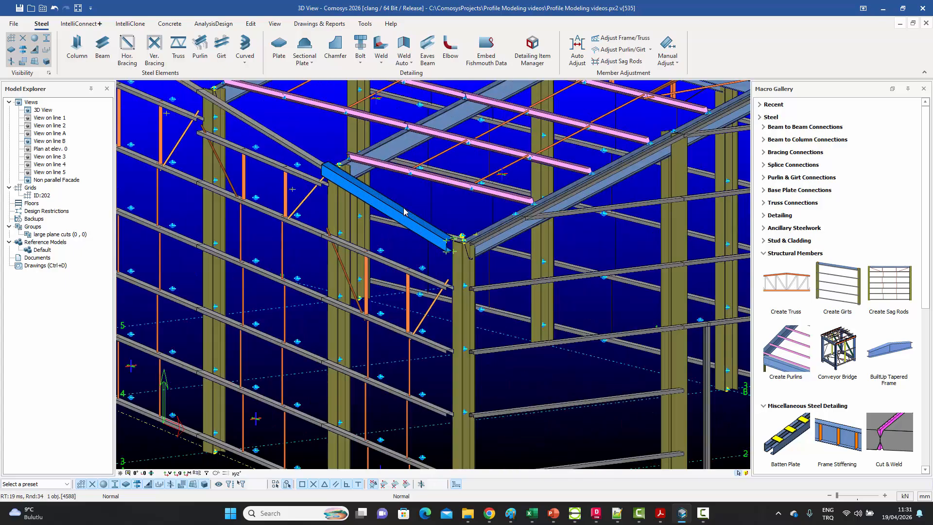
Set up a copy by distance of the corner bay's folded plate, picking the offset between its two end corners, about -5125 in X and 375 in Y.
click(405, 215)
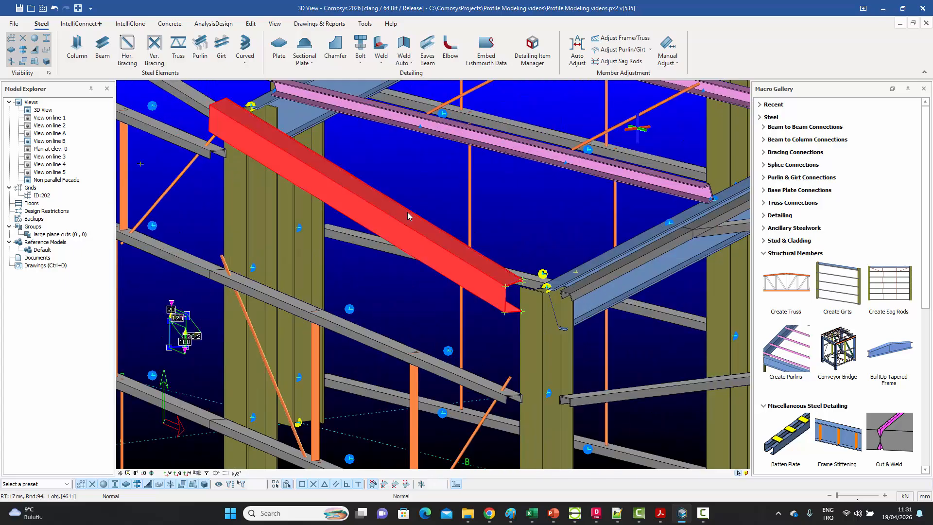
right_click(407, 212)
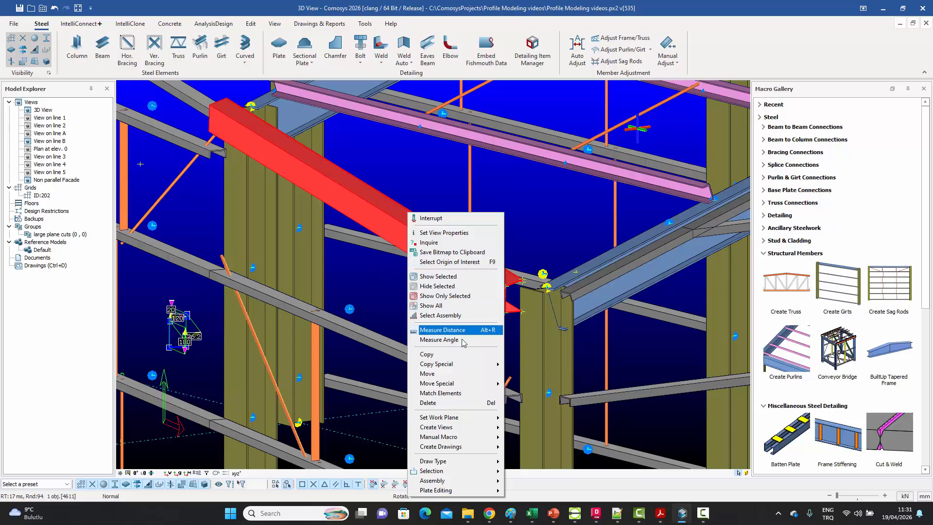
mouse_move(462, 366)
click(523, 370)
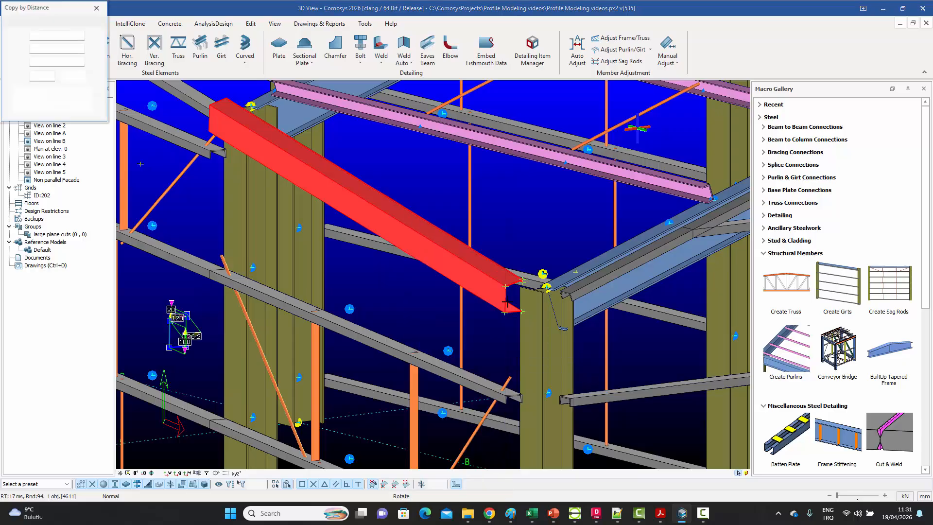
scroll(506, 304, up, 6)
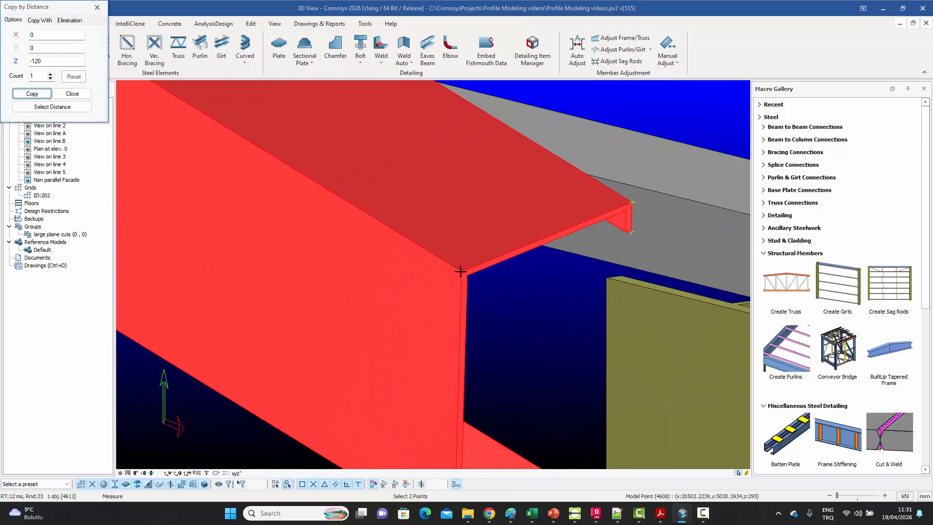
scroll(555, 306, down, 8)
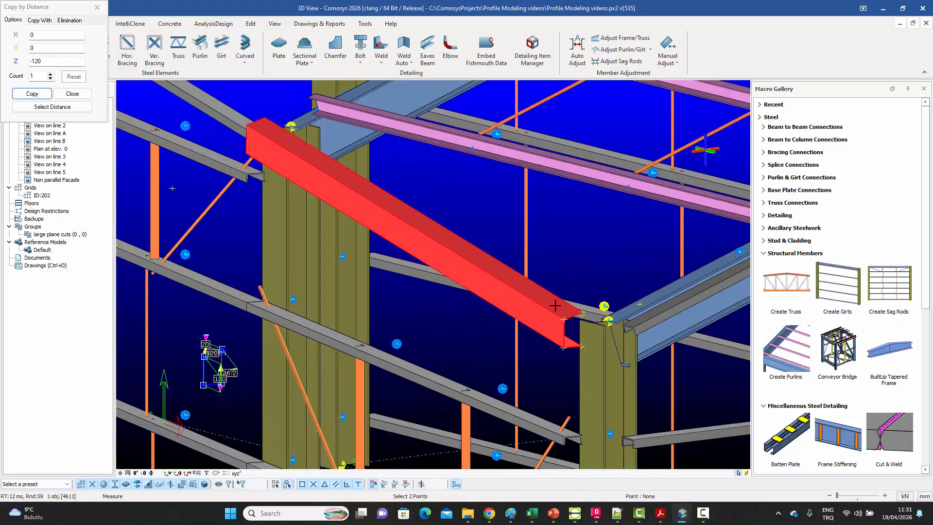
scroll(241, 119, up, 8)
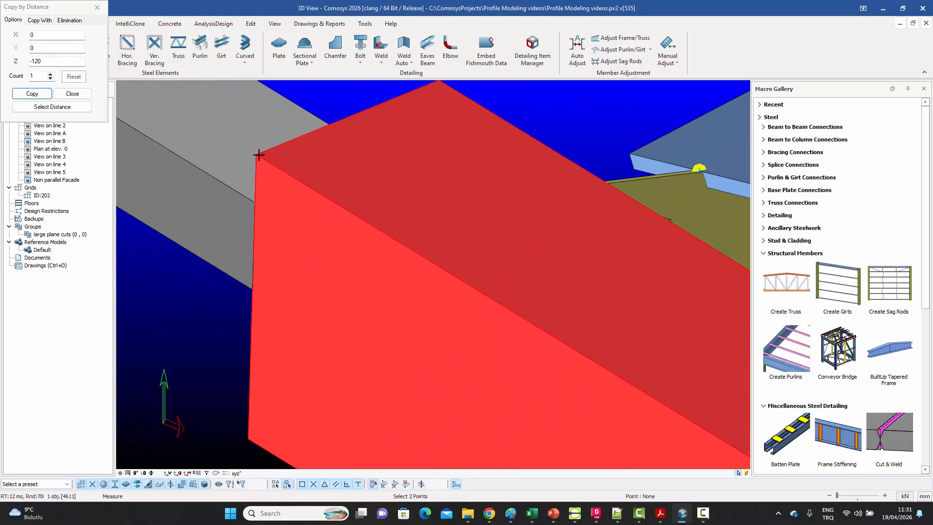
click(259, 156)
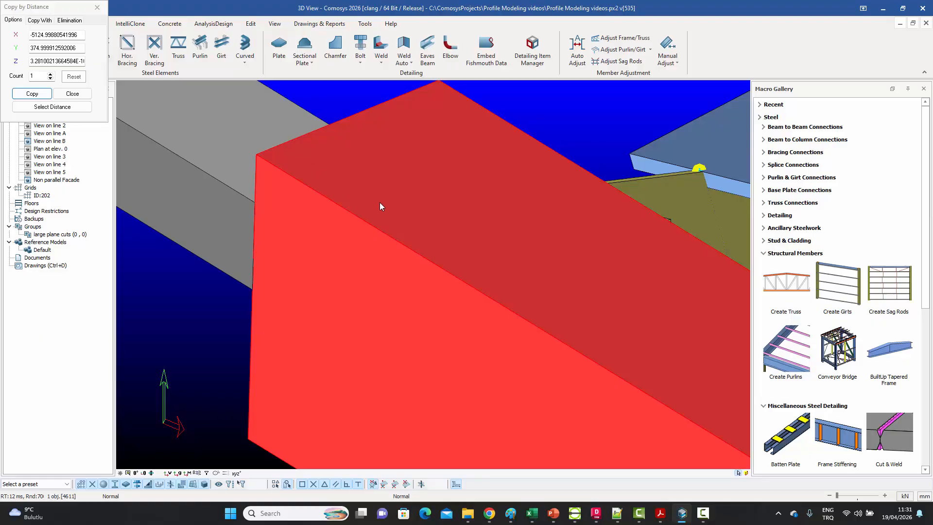
Set the copy count to 3 and copy the folded plate along the remaining bays of the facade.
scroll(380, 202, down, 10)
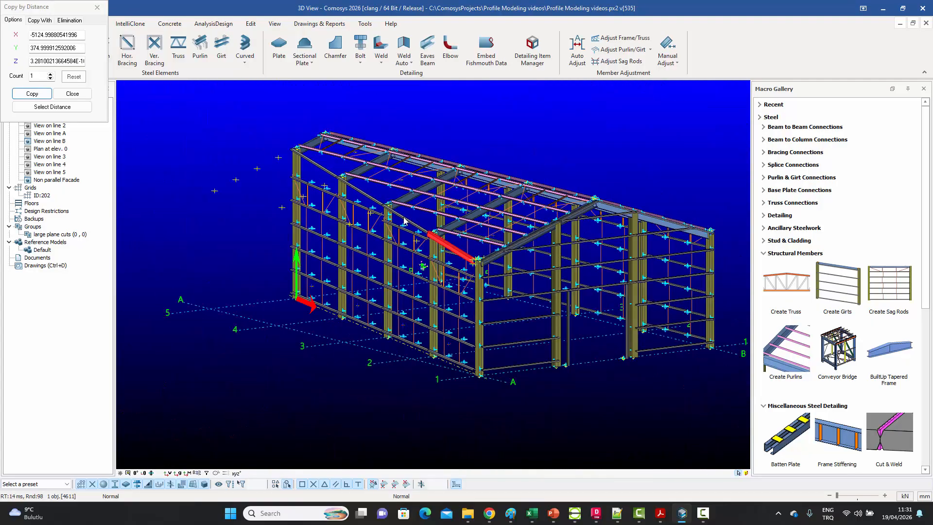
double_click(38, 76)
text(3)
click(32, 94)
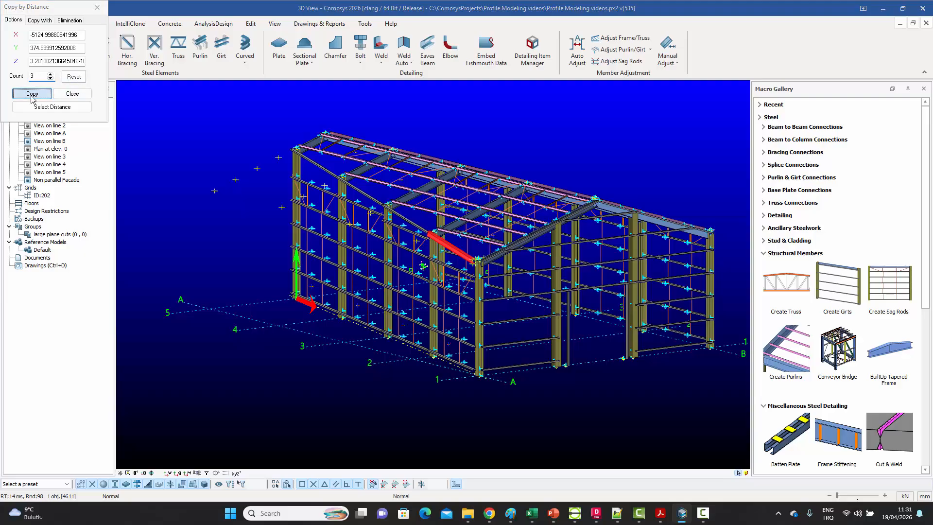
click(89, 93)
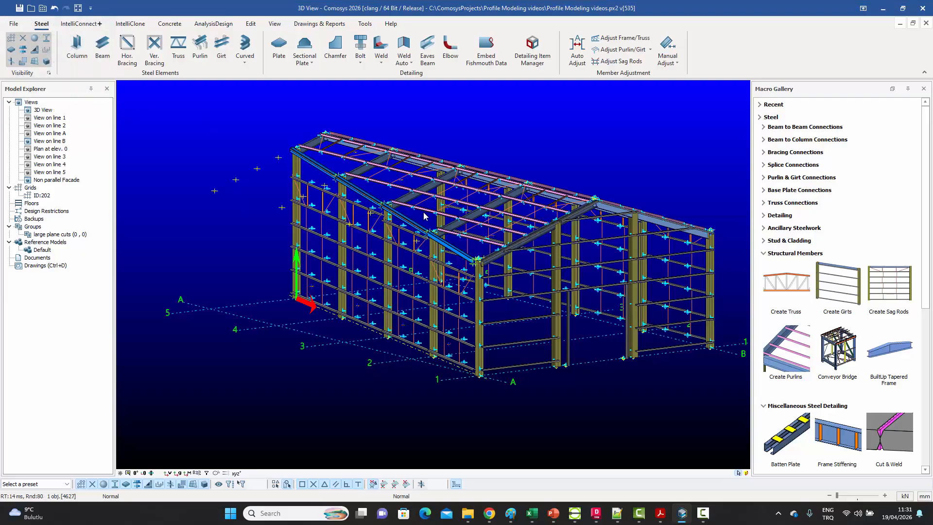
Delete the old eaves girt enclosed by the copied folded plate in the bay next to the corner bay.
scroll(439, 247, up, 10)
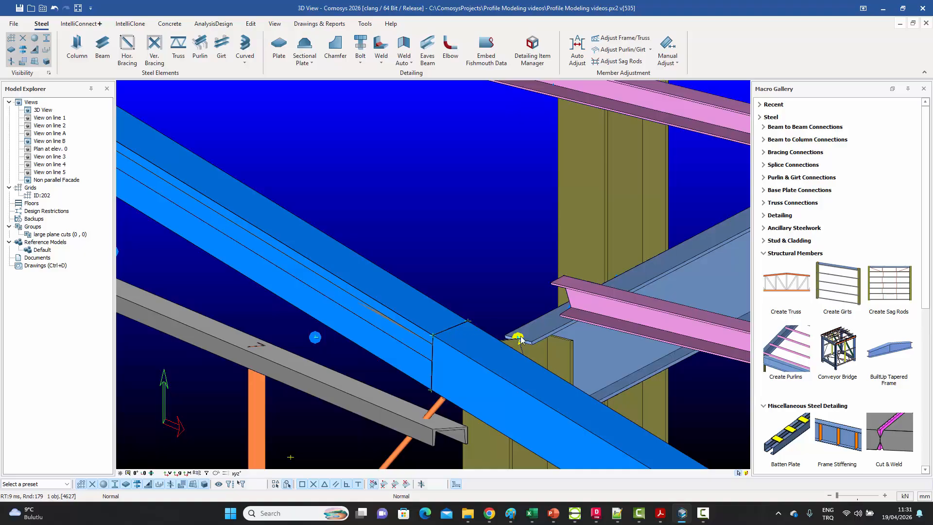
middle_drag(518, 337, 341, 340)
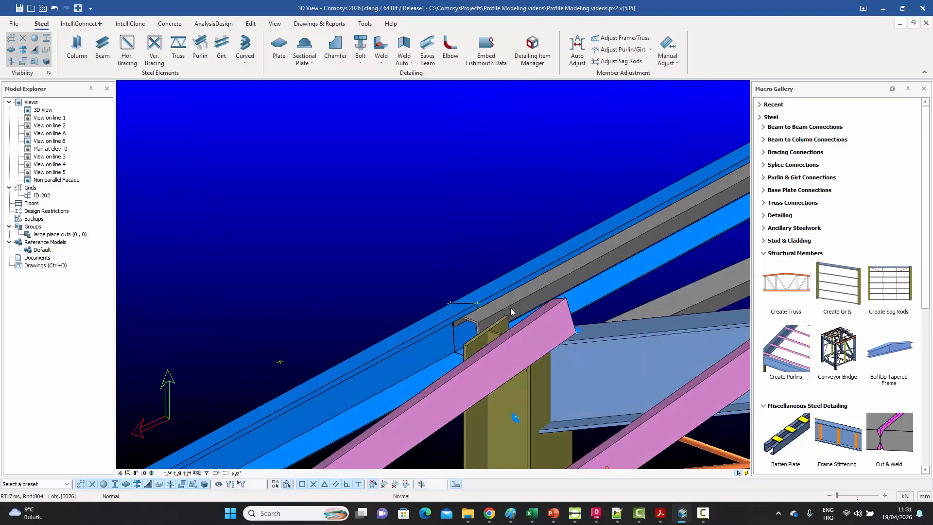
click(517, 303)
middle_drag(463, 266, 179, 359)
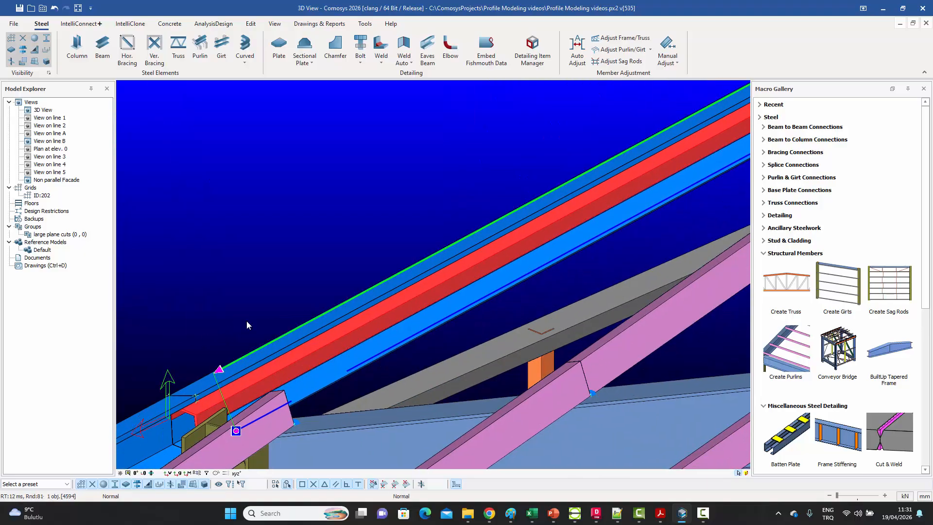
key(Delete)
click(424, 282)
scroll(255, 281, down, 2)
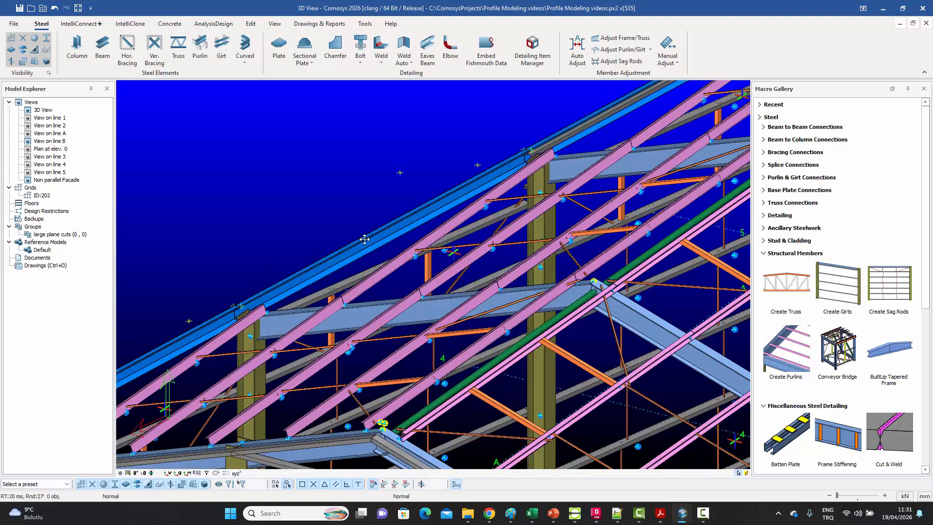
Delete the old eaves girt inside the folded plate of the third bay from the corner.
middle_drag(364, 236, 539, 188)
scroll(456, 227, up, 4)
click(483, 252)
key(Delete)
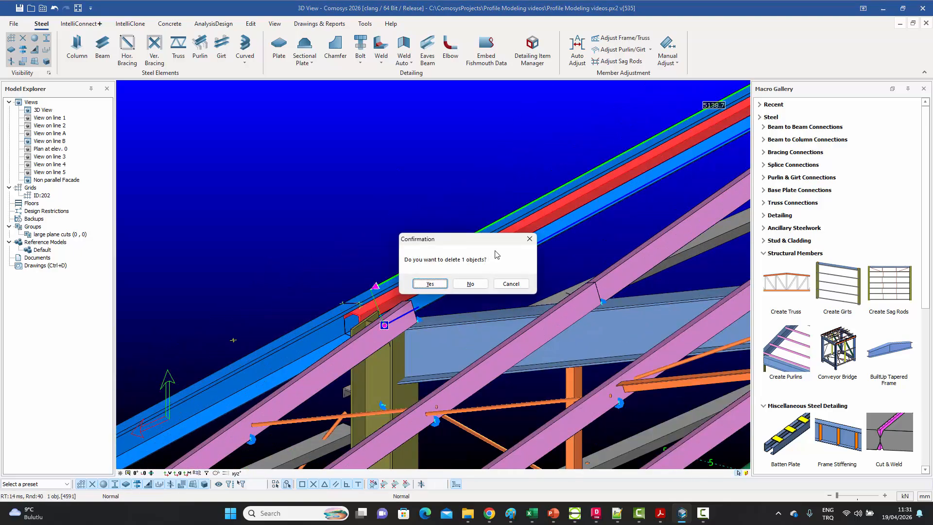
click(425, 284)
scroll(318, 214, down, 3)
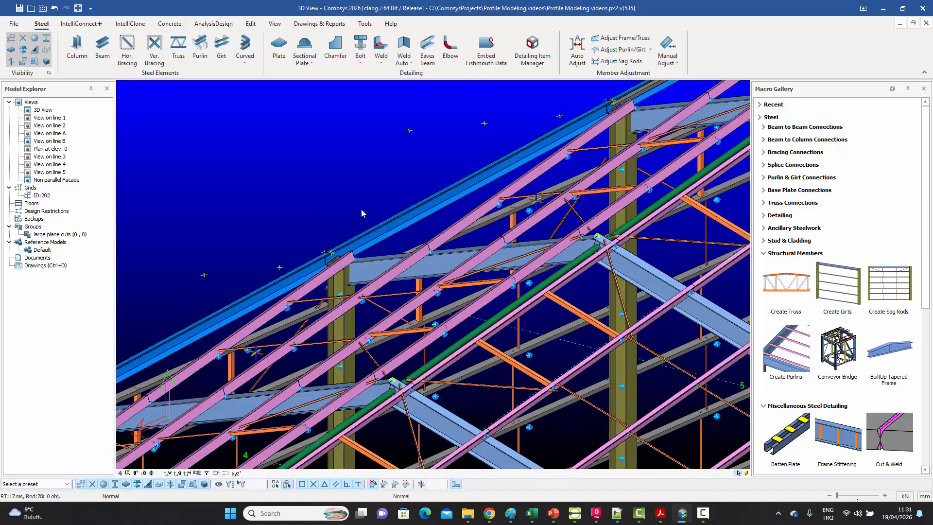
Delete the last remaining old eaves girt, inside the folded plate of the far end bay.
middle_drag(363, 213, 568, 160)
scroll(565, 187, up, 3)
click(564, 190)
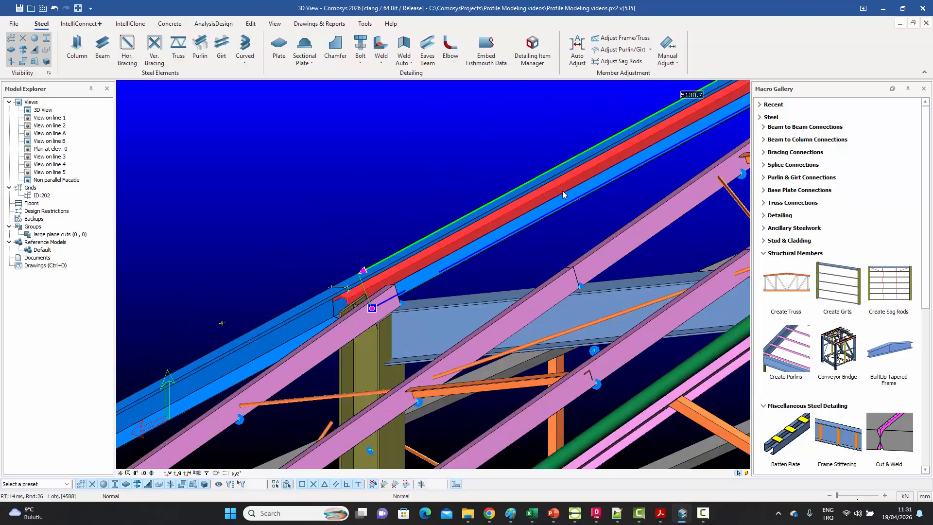
key(Delete)
click(429, 285)
scroll(471, 201, down, 5)
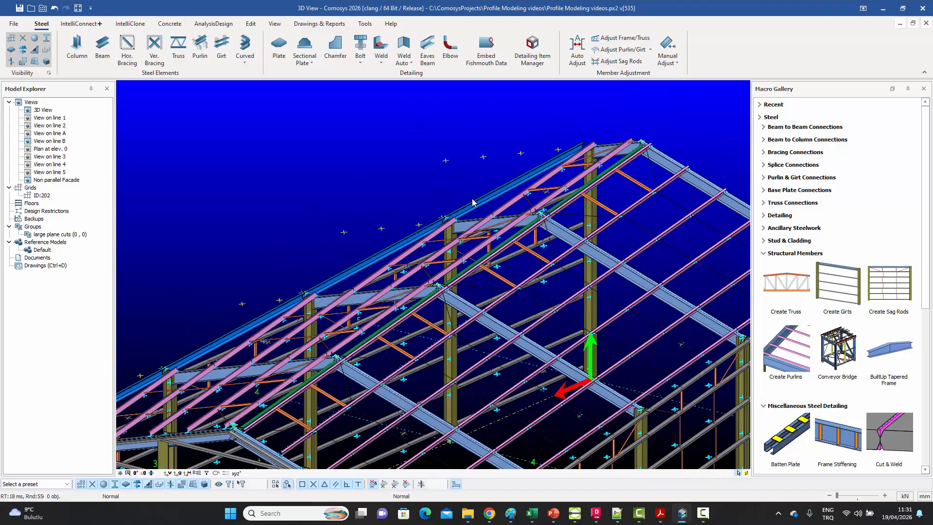
Hide the reference points in the 3D view.
scroll(496, 214, up, 2)
middle_drag(490, 219, 648, 167)
click(21, 40)
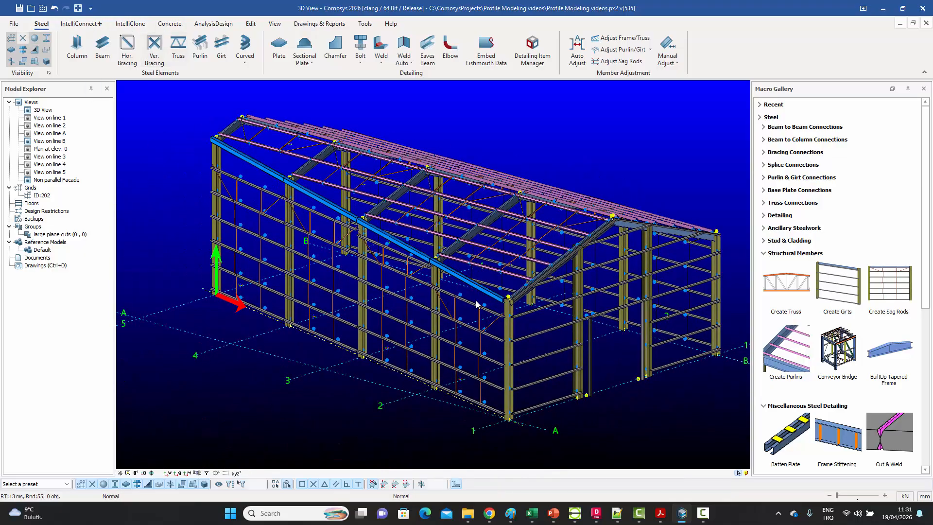
Examine the folded eaves plates along the facade and the plate end's position relative to the corner column, rafter and purlins.
scroll(478, 301, up, 2)
scroll(482, 265, up, 10)
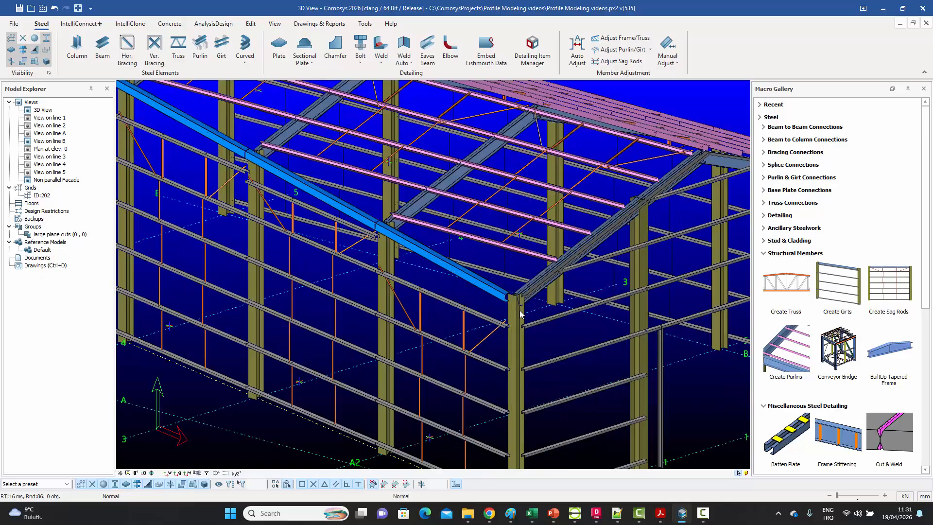
scroll(416, 208, down, 10)
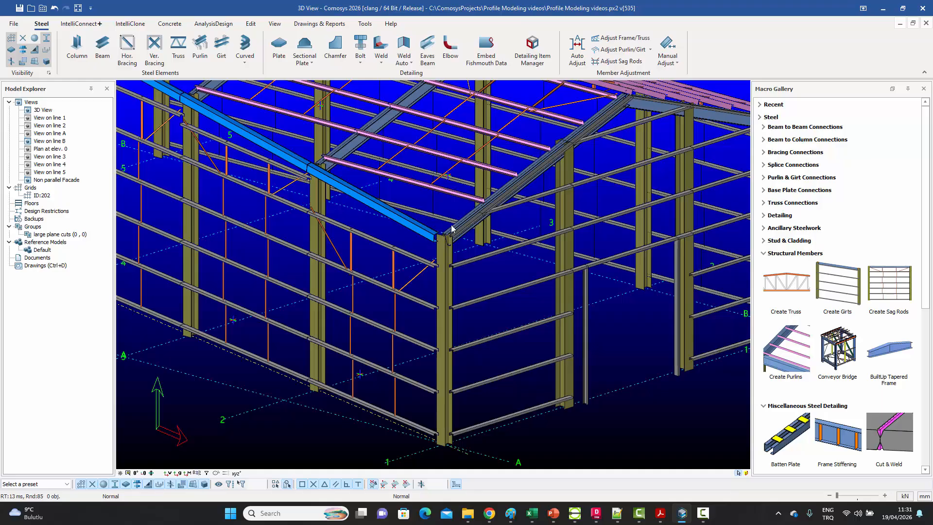
middle_drag(441, 238, 425, 228)
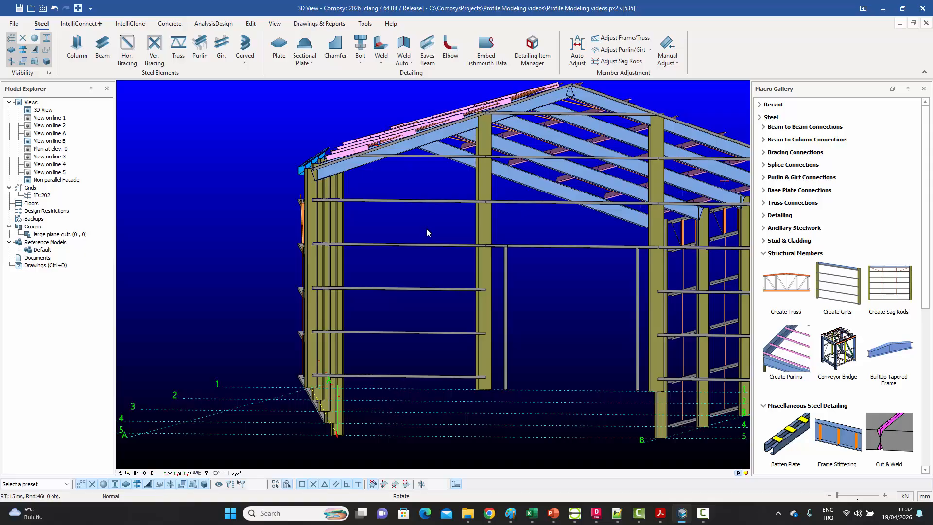
right_click(427, 228)
click(384, 212)
middle_drag(383, 212, 360, 212)
scroll(310, 168, up, 5)
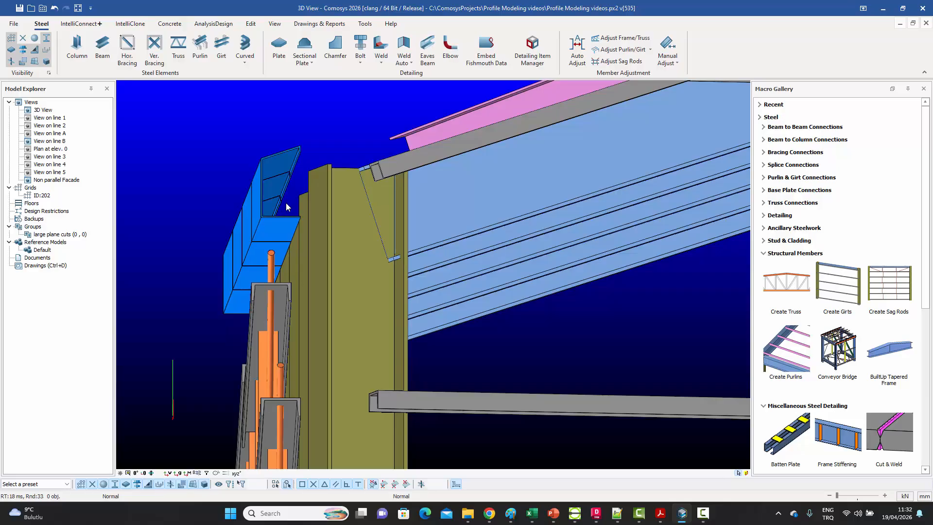
middle_drag(292, 259, 299, 261)
middle_drag(399, 236, 230, 148)
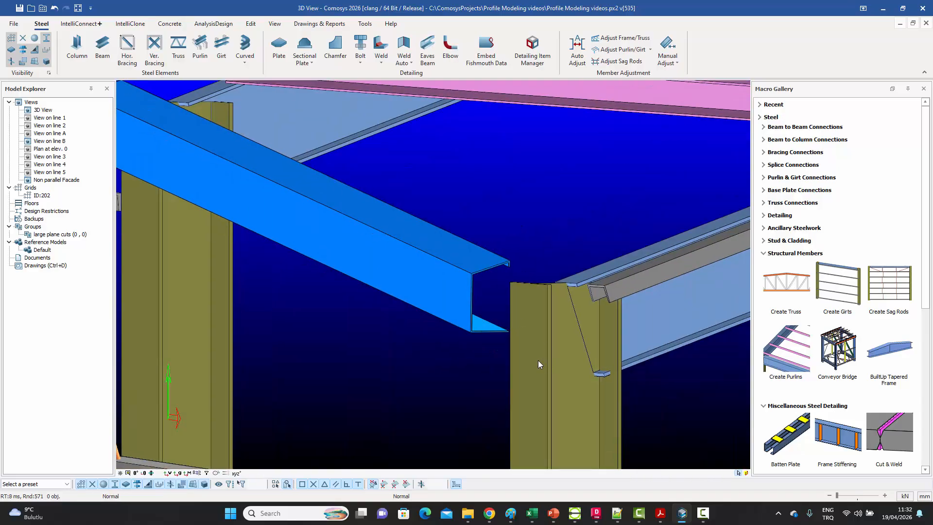
scroll(538, 361, up, 3)
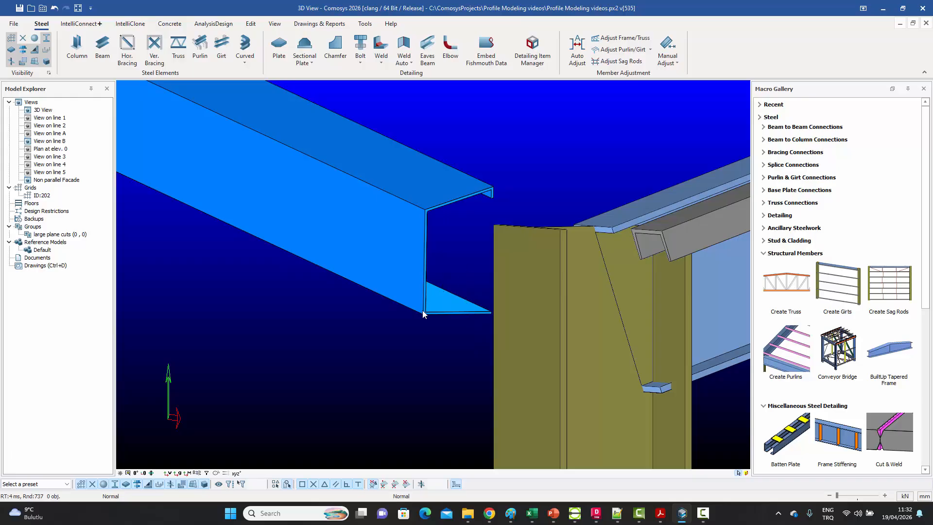
scroll(423, 313, down, 3)
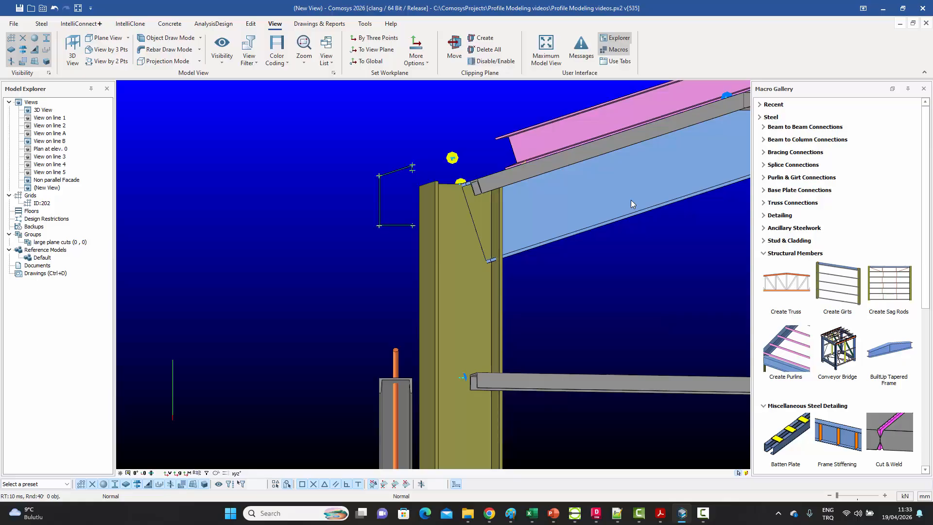
Set the work plane to the plane of the new view showing the folded plate's cross-section.
middle_drag(418, 182, 445, 164)
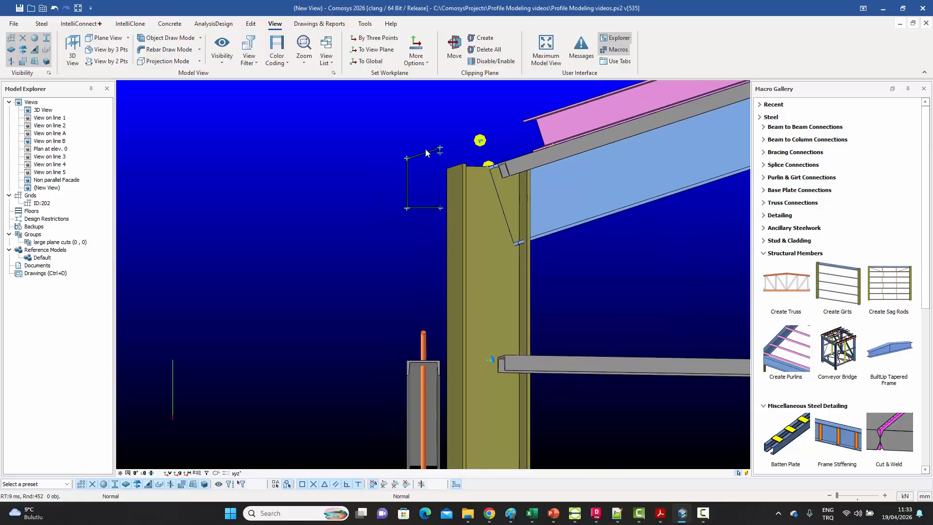
scroll(443, 154, up, 4)
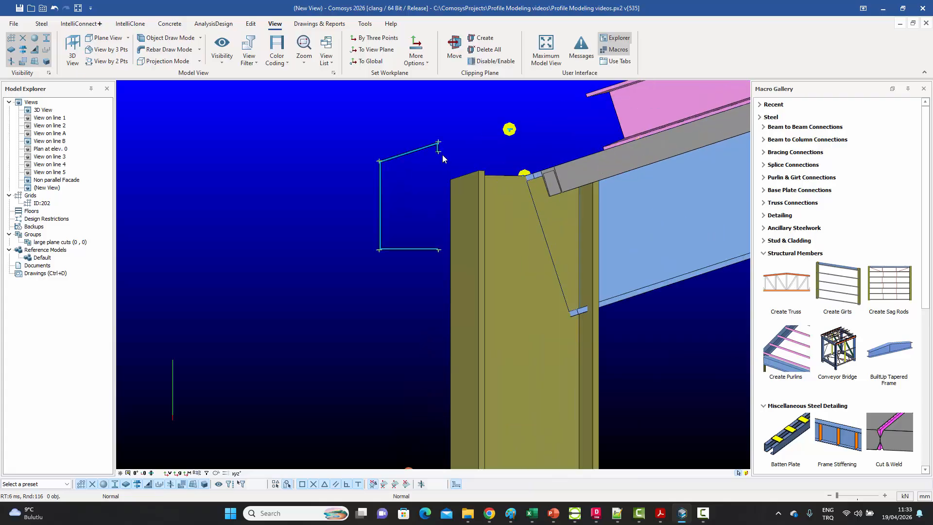
middle_drag(443, 152, 381, 220)
scroll(415, 218, down, 2)
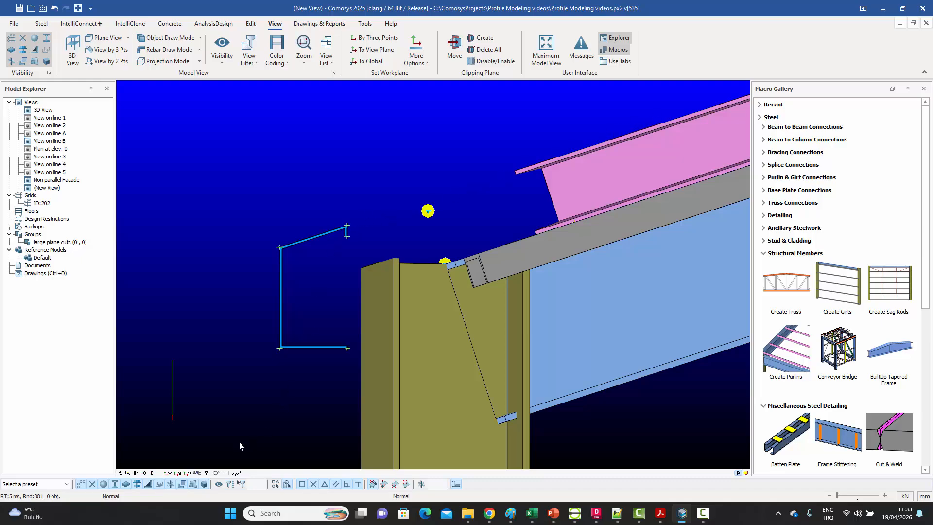
click(167, 474)
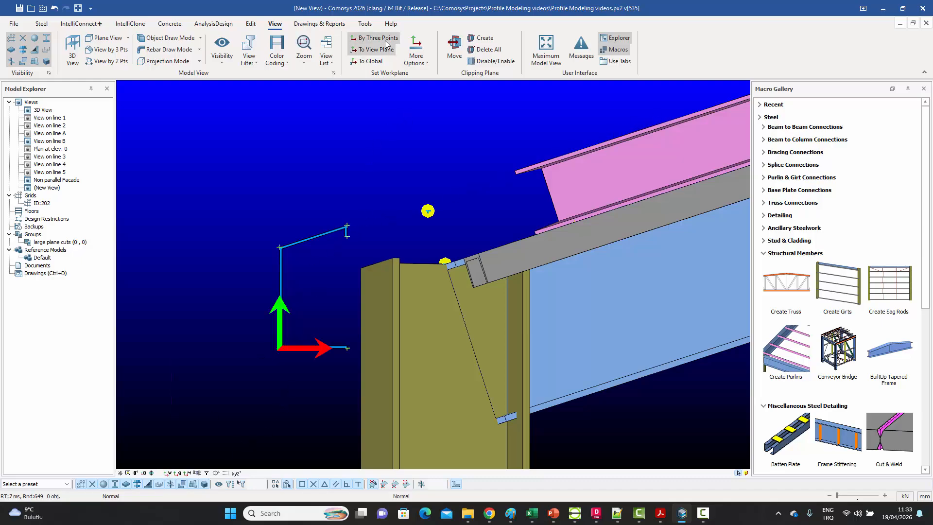
Draw a construction line through both end corners of the folded plate's sloping upper flange and compare it with the purlin's top edge.
click(252, 24)
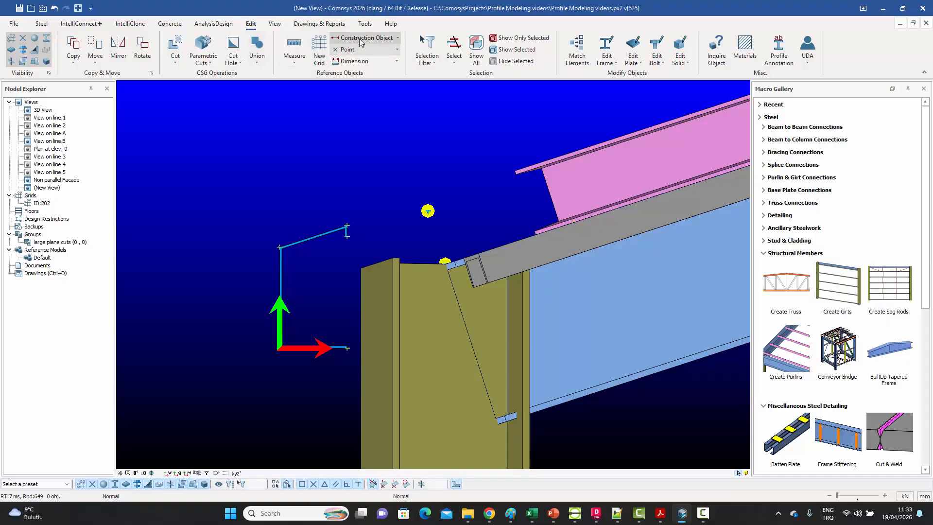
click(360, 42)
scroll(261, 239, up, 3)
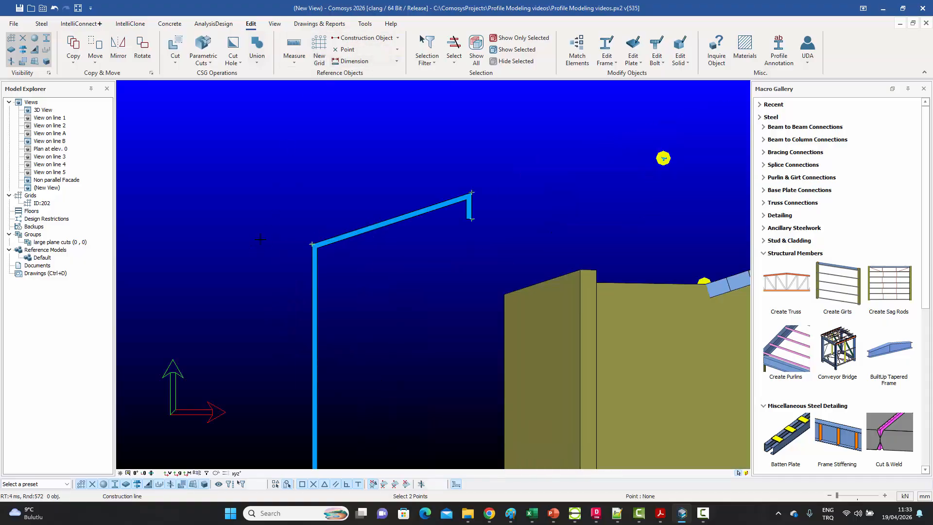
click(312, 244)
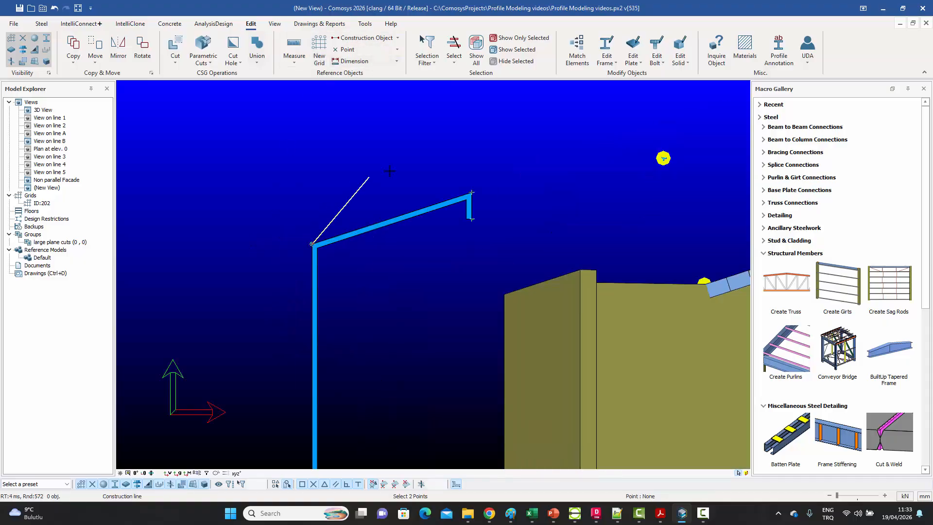
click(472, 193)
scroll(379, 142, down, 5)
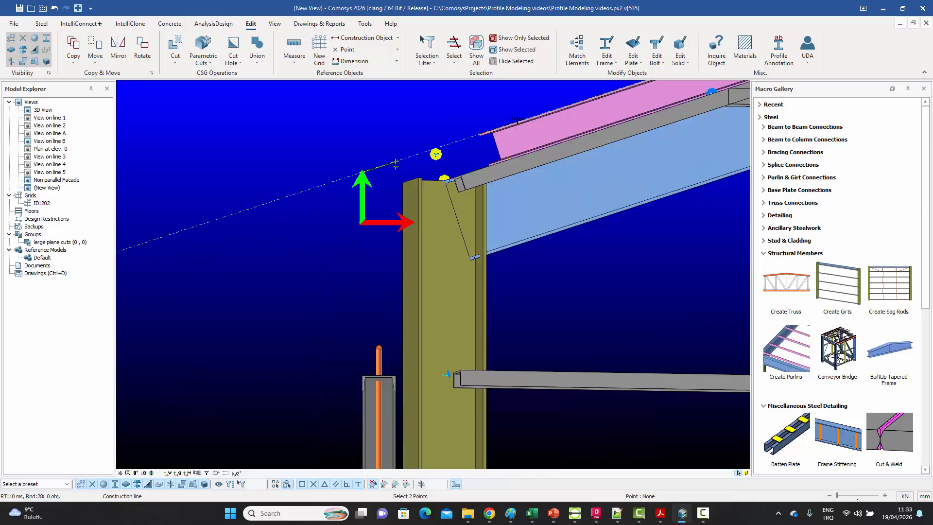
scroll(508, 121, up, 3)
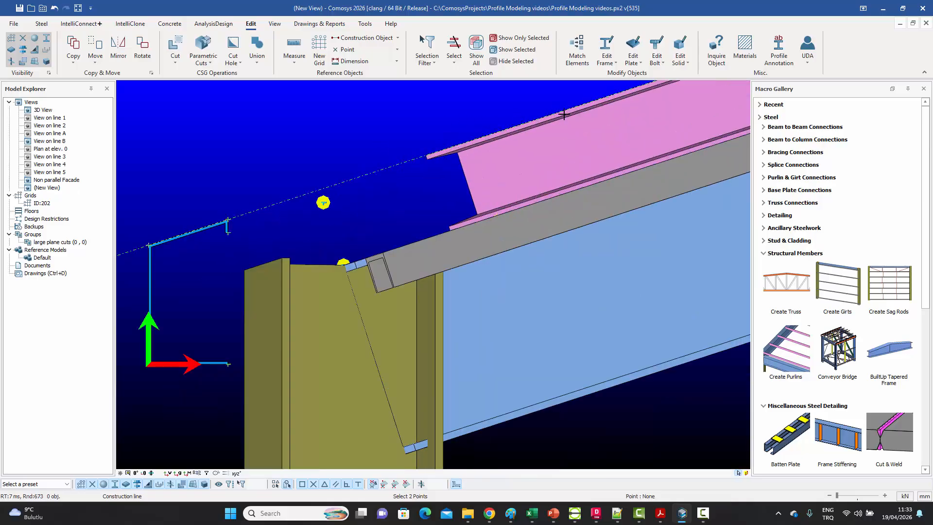
Draw a vertical construction line along the outer face of the folded plate's web and compare it with the girt's outer face below.
scroll(439, 127, down, 4)
scroll(297, 168, up, 6)
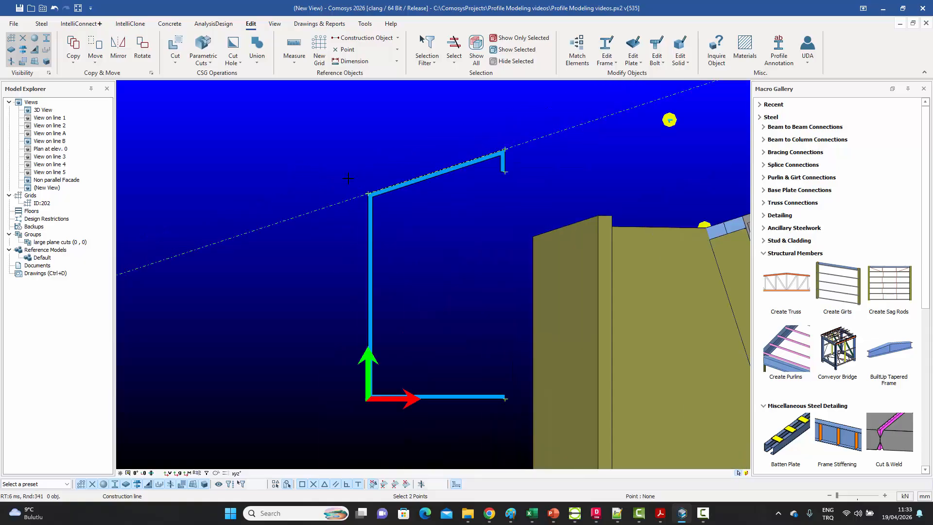
scroll(305, 161, down, 3)
scroll(326, 282, up, 5)
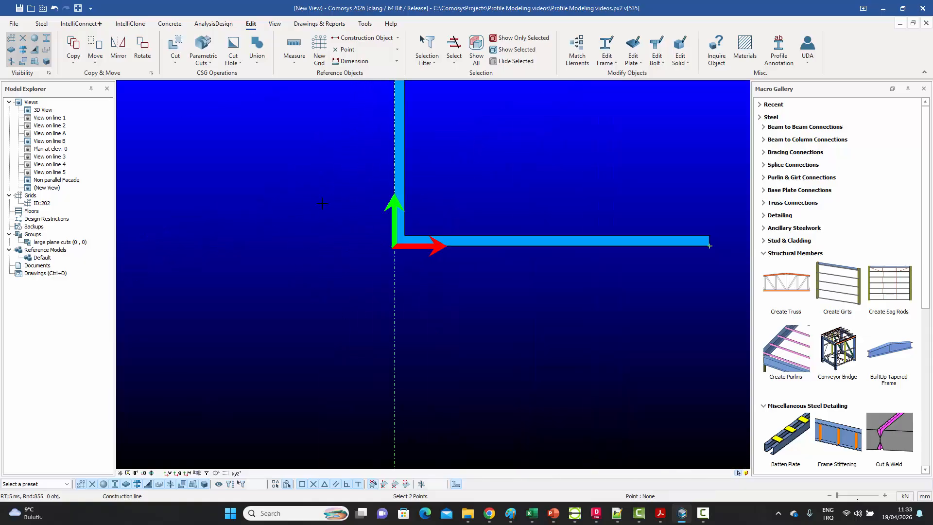
scroll(324, 235, down, 4)
scroll(340, 336, up, 5)
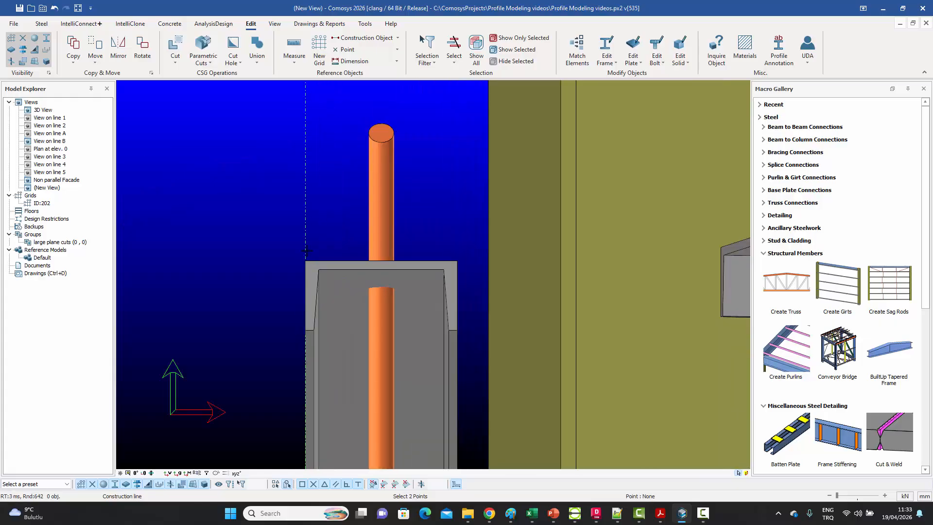
right_click(310, 190)
click(323, 196)
scroll(354, 229, down, 5)
middle_drag(371, 169, 395, 314)
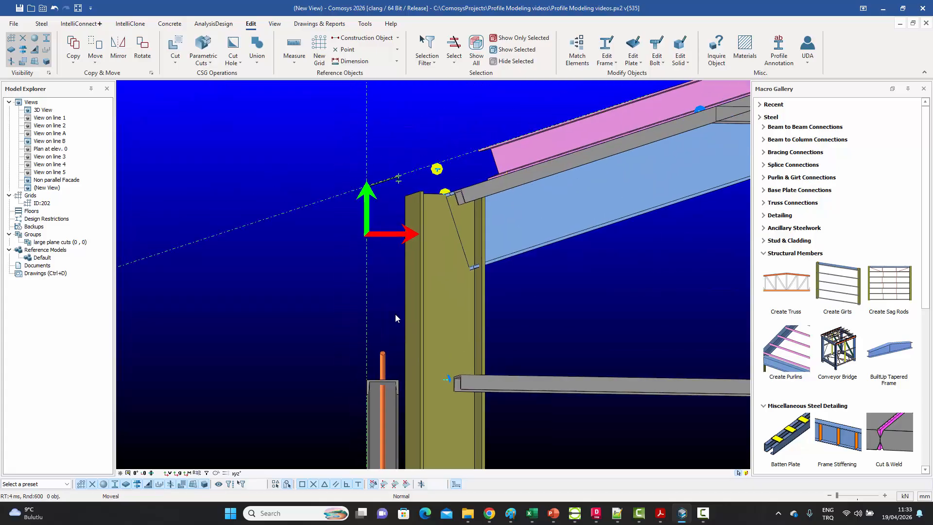
scroll(395, 314, down, 2)
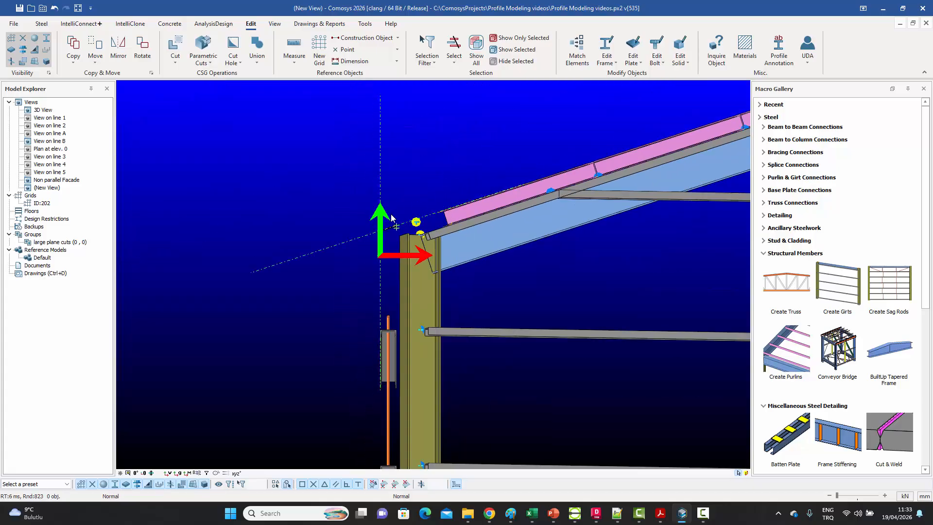
scroll(396, 231, up, 10)
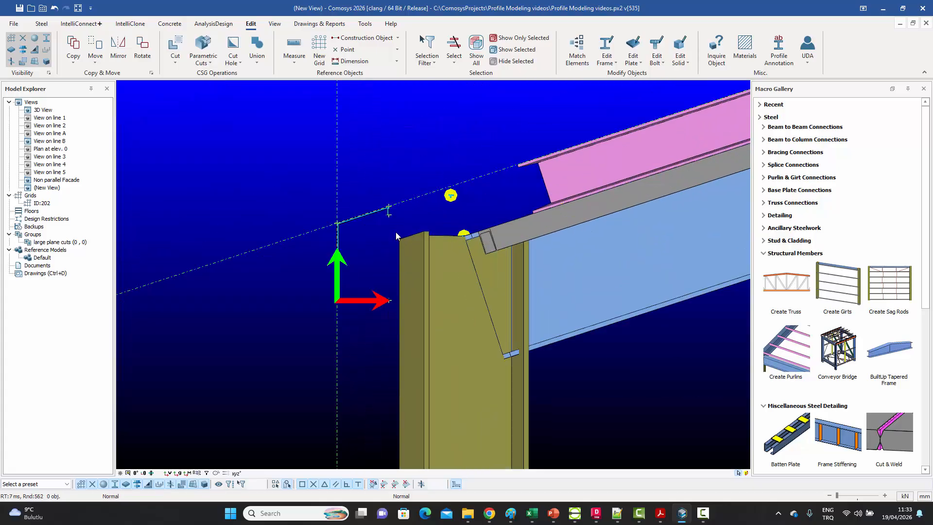
middle_drag(377, 222, 402, 197)
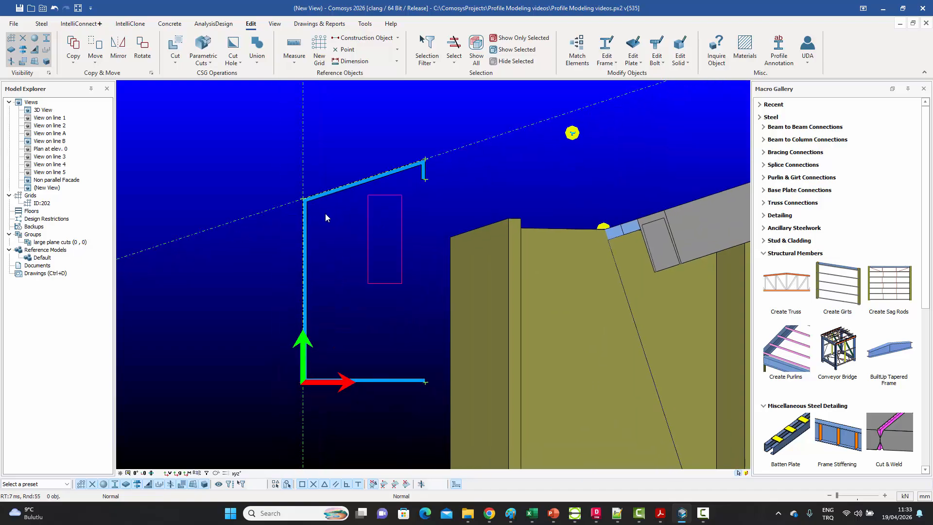
scroll(347, 237, down, 1)
Switch back to the 3D view, maximize it and orient it to show the whole frame.
click(913, 23)
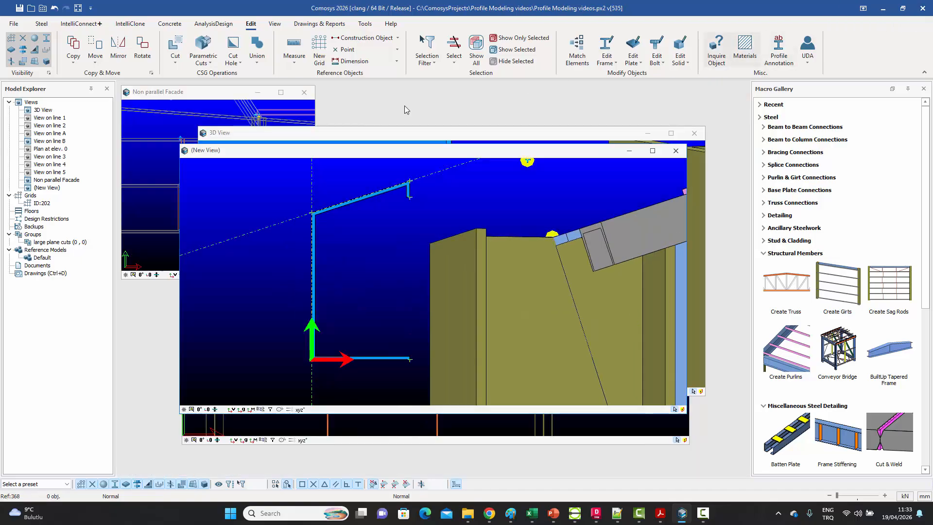
click(340, 140)
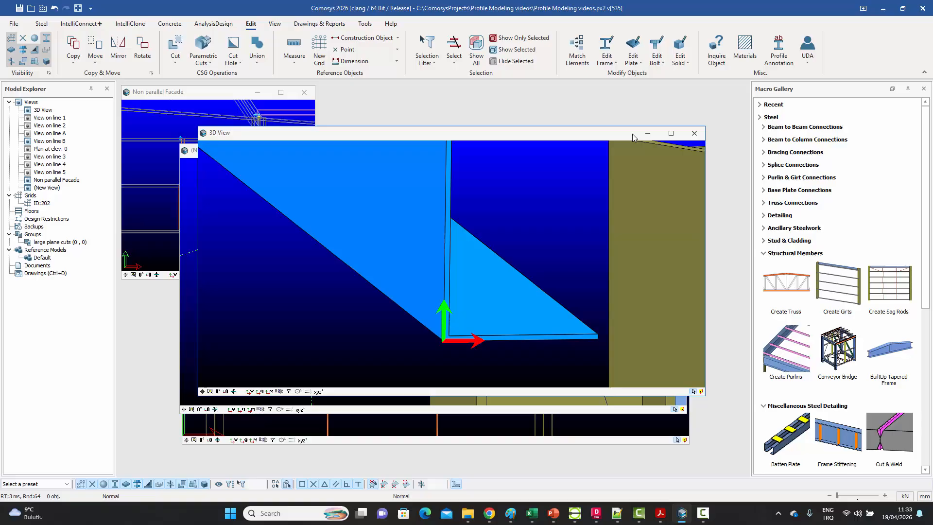
click(671, 133)
scroll(391, 226, down, 10)
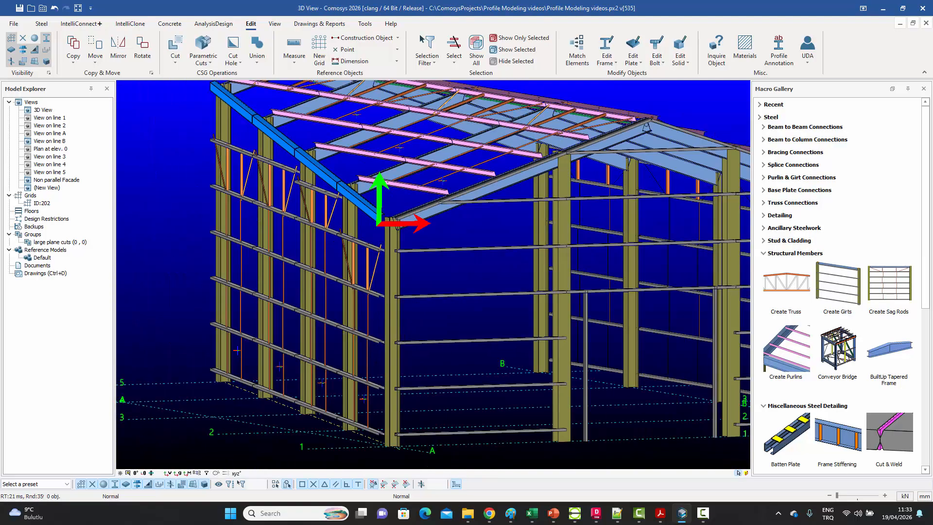
middle_drag(407, 235, 487, 270)
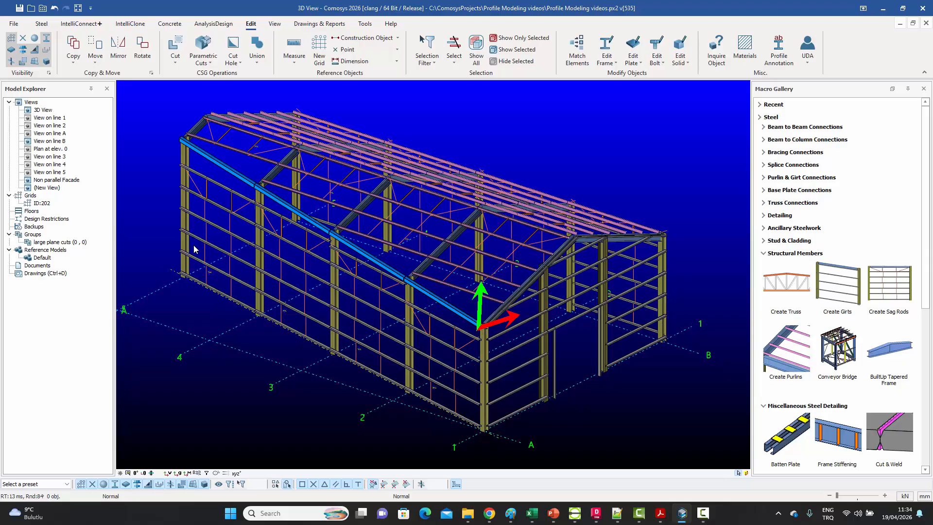
Examine the whole frame, with the folded eaves plates along the non parallel facade and the roof purlins.
mouse_move(386, 285)
middle_down()
mouse_move(372, 273)
mouse_move(373, 297)
mouse_move(377, 287)
middle_up()
mouse_move(425, 267)
middle_down()
mouse_move(438, 278)
mouse_move(428, 256)
middle_up()
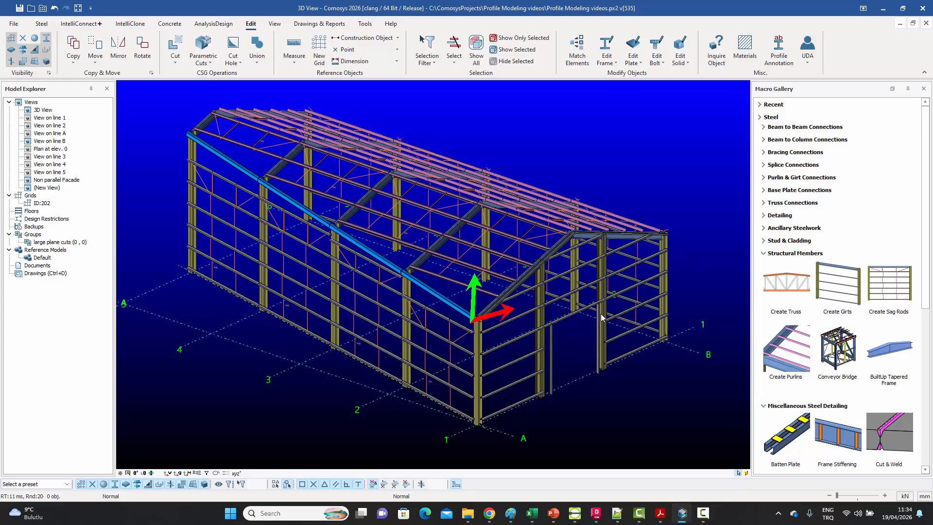
scroll(574, 237, up, 3)
scroll(576, 234, up, 4)
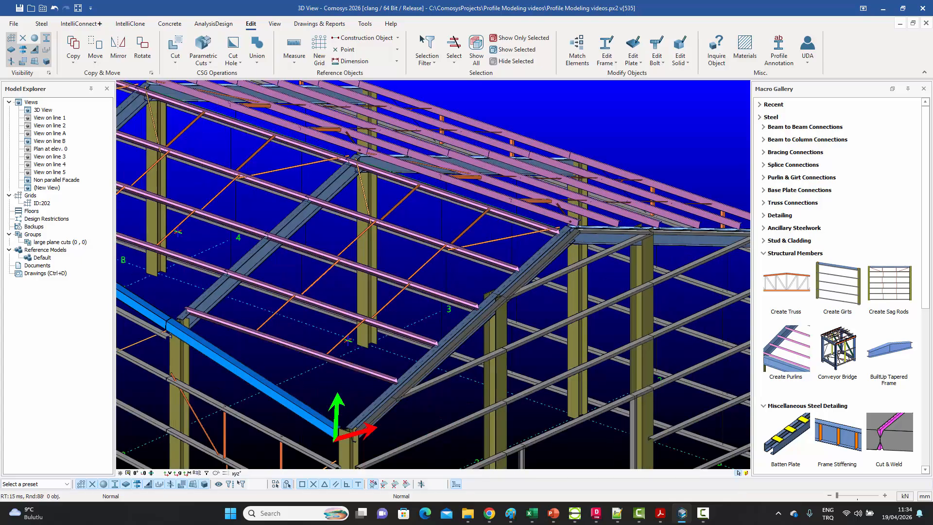
scroll(581, 224, down, 5)
scroll(581, 224, down, 5)
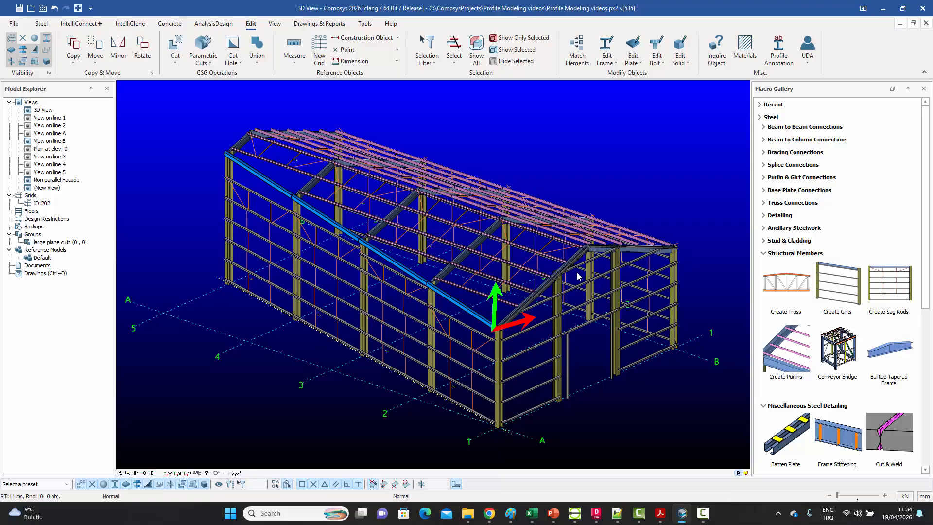
middle_drag(568, 274, 563, 276)
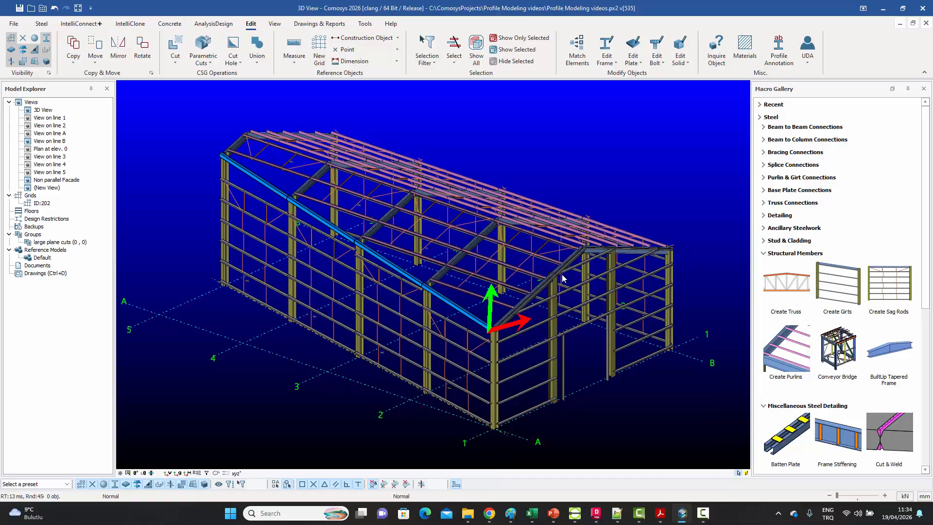
Display the members as single lines and examine the frame around its corner and gable on line 1.
key(ctrl+2)
key(ctrl+1)
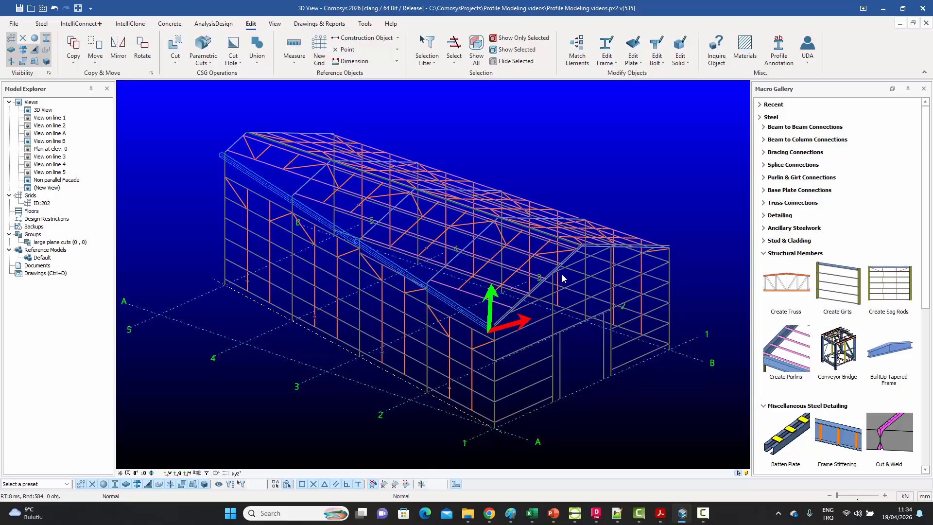
scroll(477, 355, up, 5)
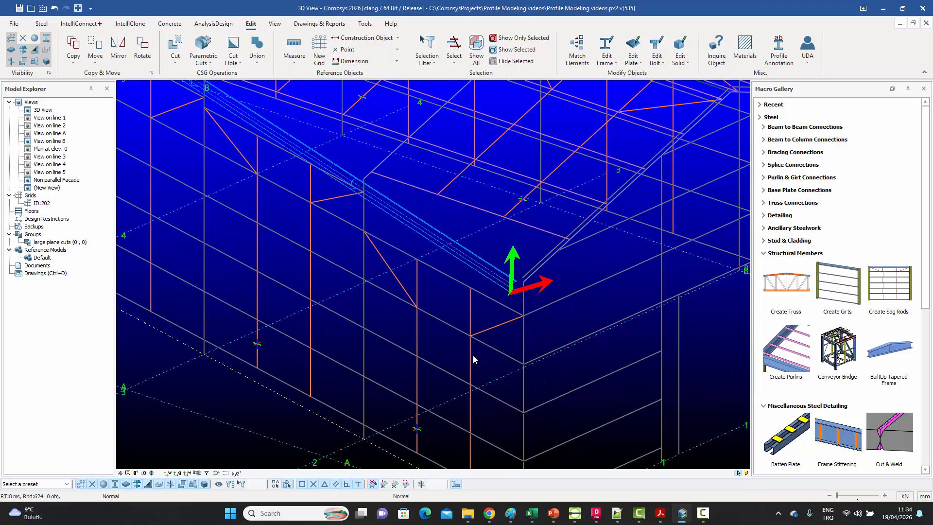
middle_drag(462, 299, 348, 336)
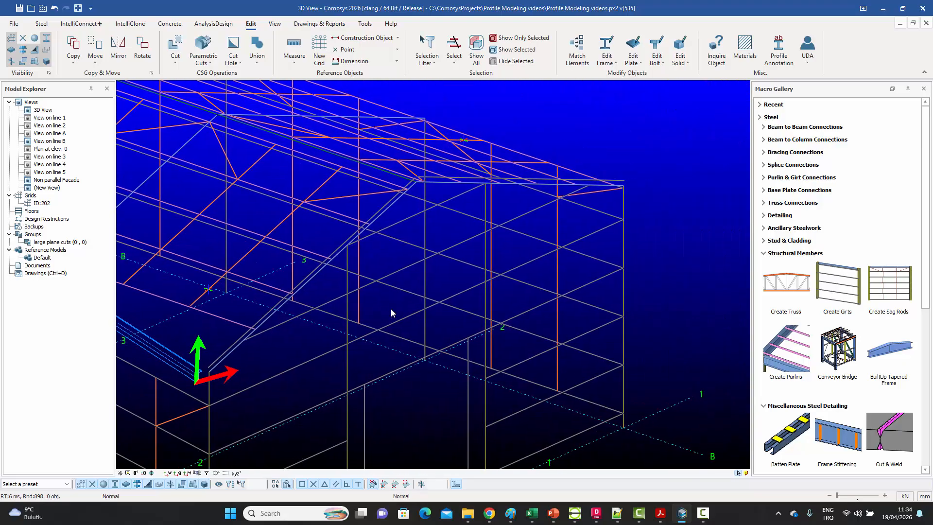
middle_drag(442, 221, 600, 267)
scroll(559, 220, down, 3)
mouse_move(486, 266)
middle_down()
mouse_move(569, 253)
mouse_move(484, 267)
middle_up()
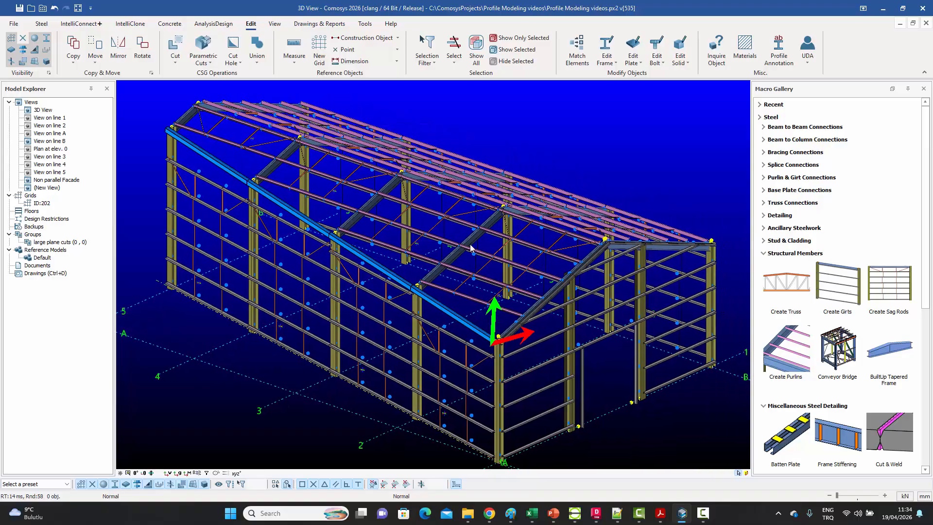
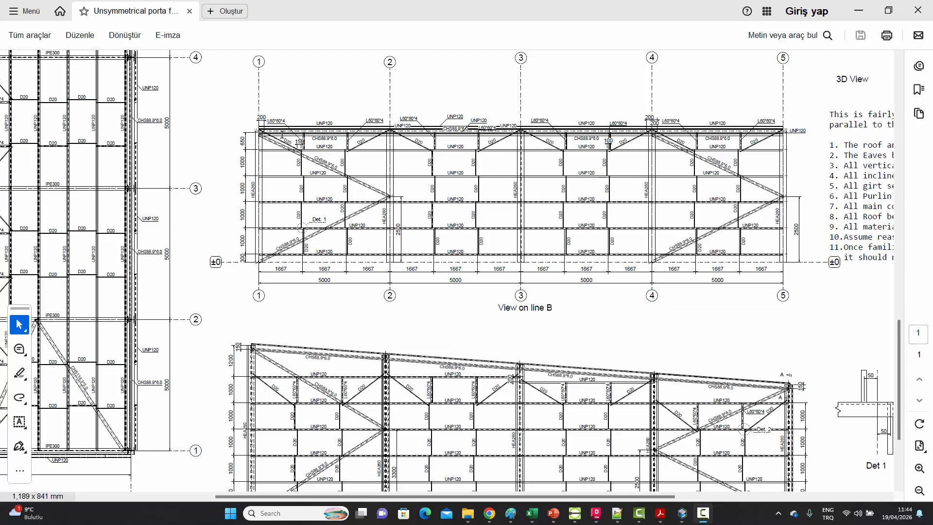
Examine the bracing profiles and dimensions in the View on line B of the PDF drawing.
scroll(319, 161, up, 1)
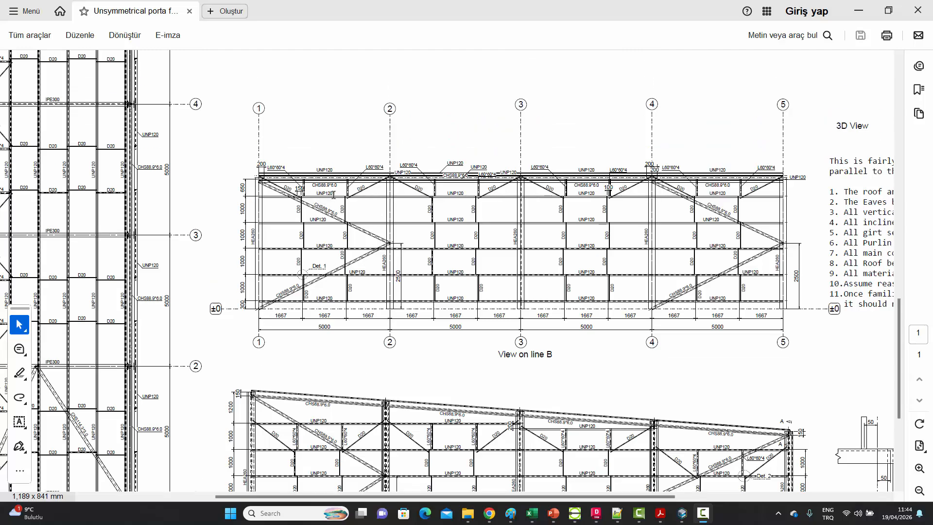
click(334, 211)
ctrl+scroll(333, 211, up, 3)
ctrl+scroll(307, 209, up, 2)
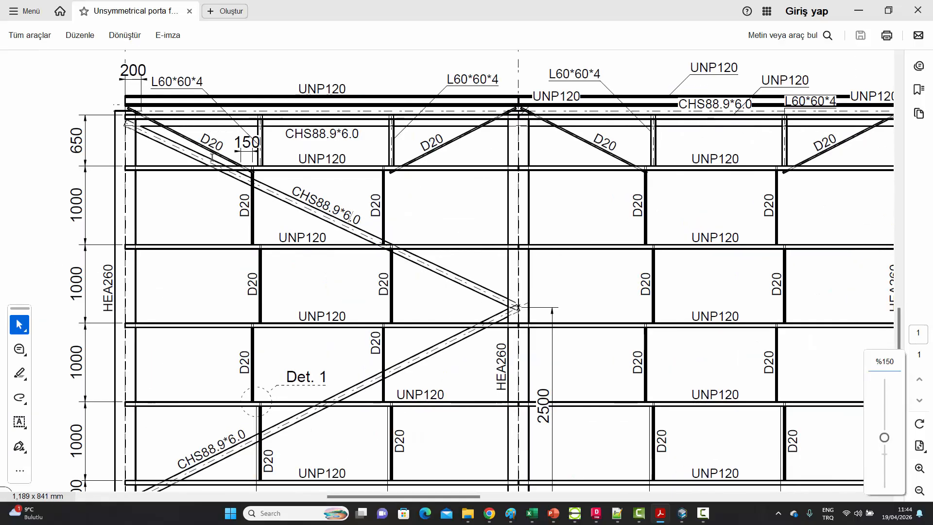
scroll(564, 325, down, 3)
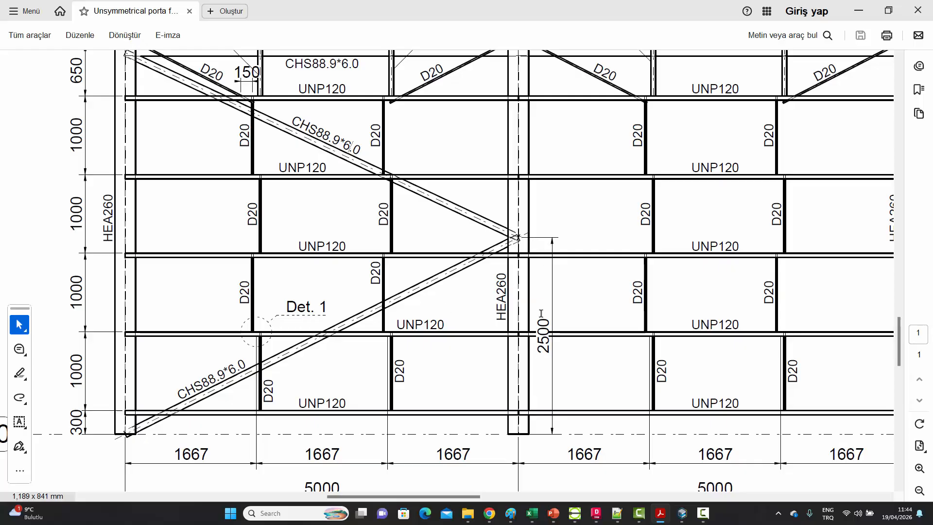
ctrl+scroll(540, 321, down, 2)
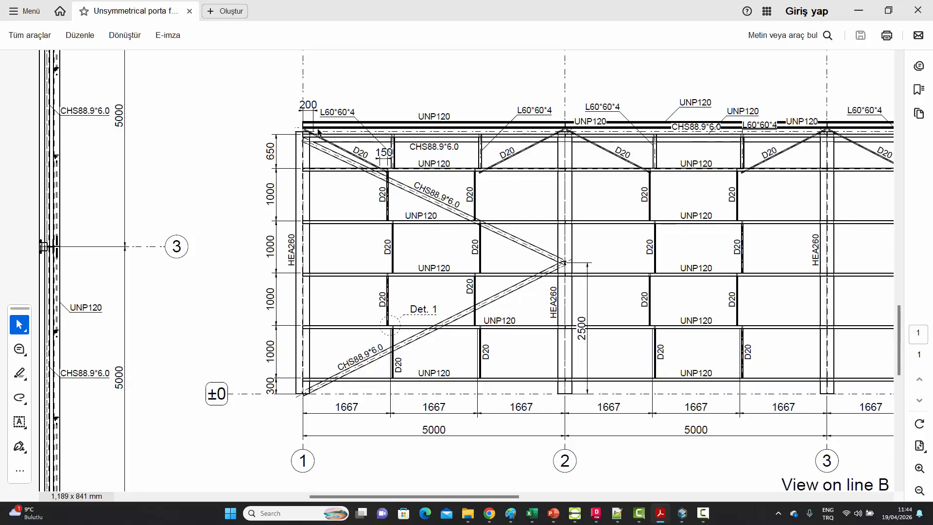
Examine the eaves bracing at the corner marked A in the drawing's non parallel side view.
key(ctrl+0)
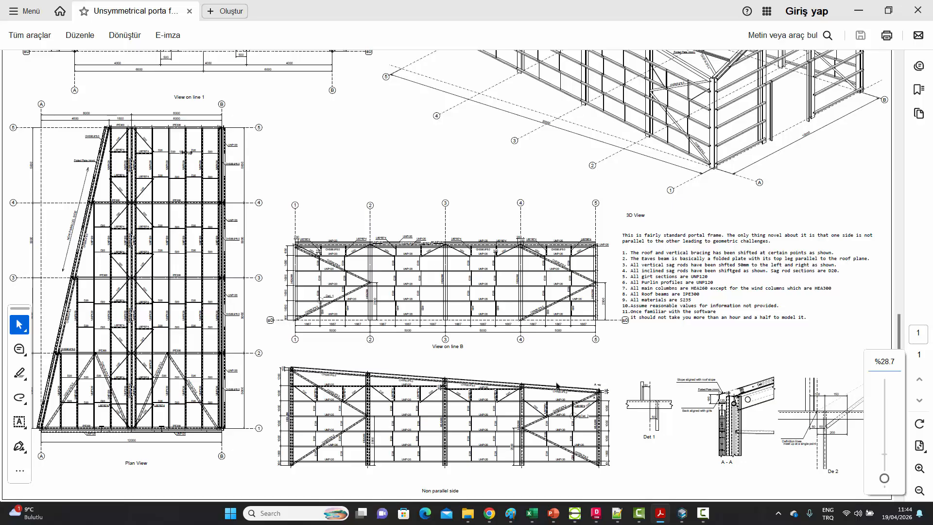
ctrl+scroll(619, 406, up, 6)
ctrl+scroll(588, 380, up, 2)
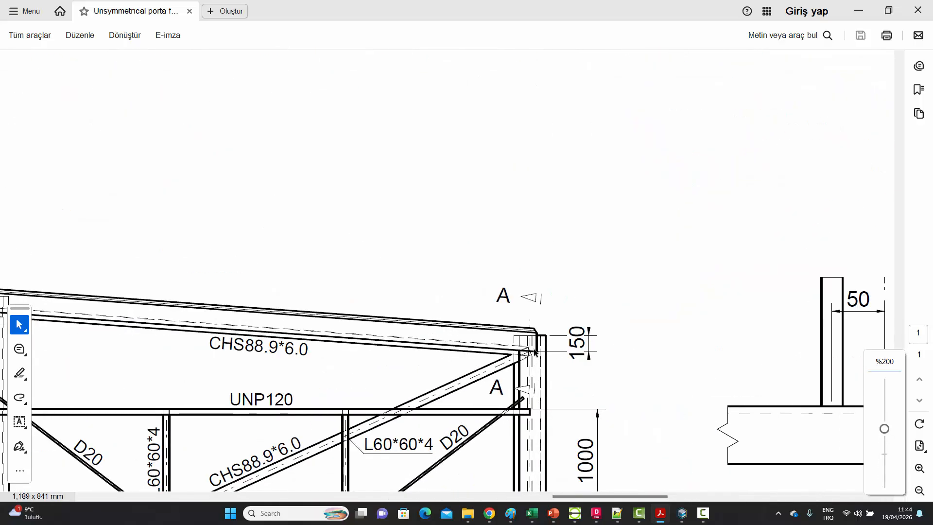
Switch back to Comosys, turn the 3D view to the line B facade and reset the work plane to the global one.
click(683, 514)
middle_drag(563, 250, 392, 124)
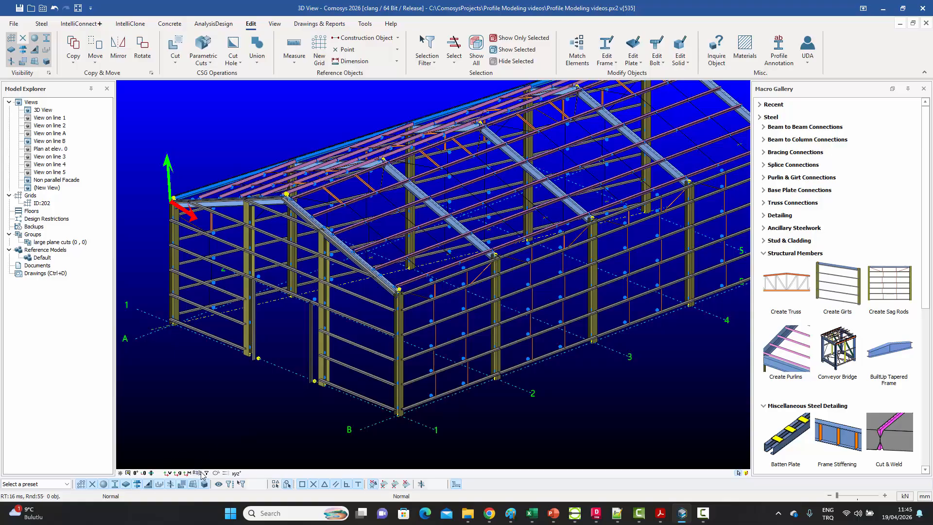
click(178, 474)
Place a vertical bracing member along the eaves between the top points of the line B columns on lines 1 and 2.
scroll(389, 278, up, 6)
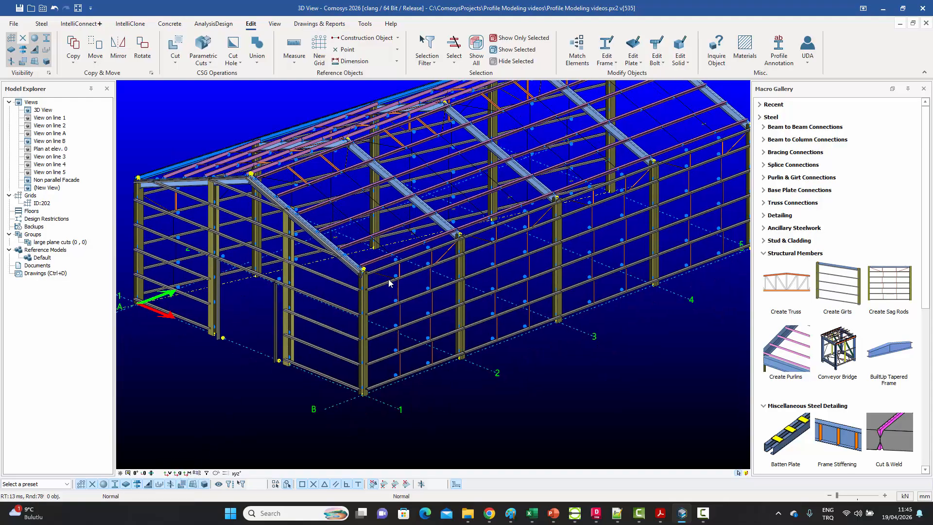
scroll(389, 279, up, 3)
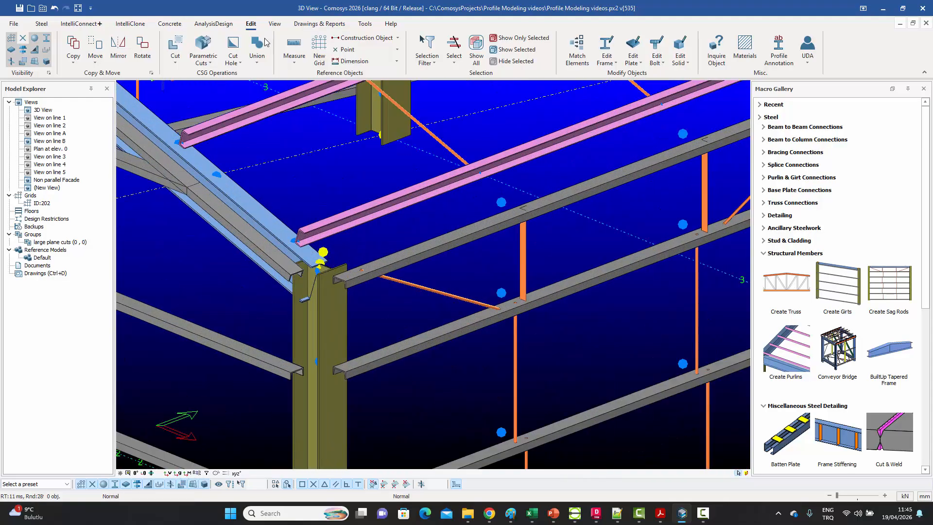
click(42, 24)
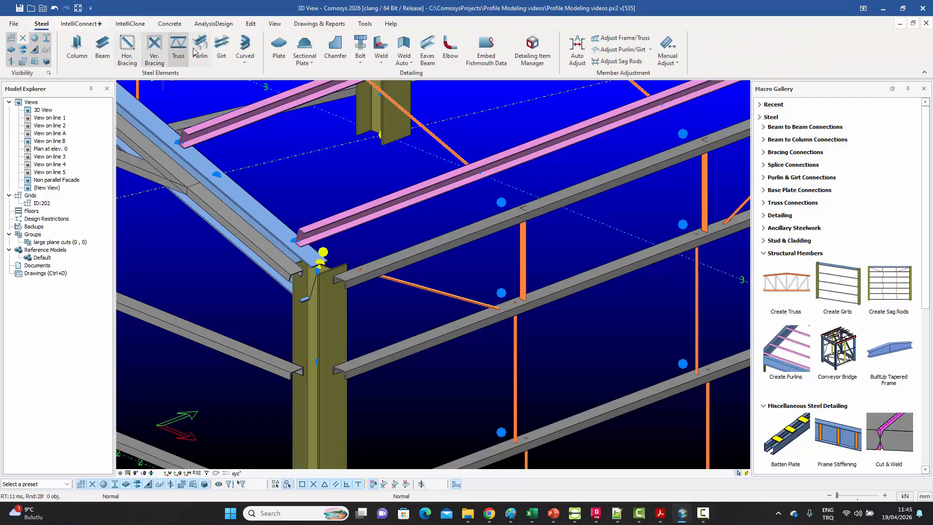
click(154, 49)
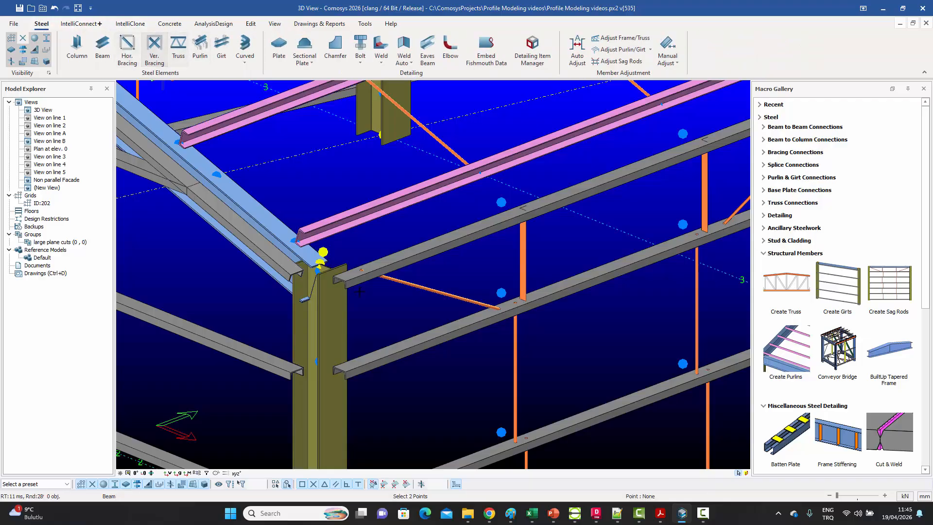
scroll(295, 243, up, 2)
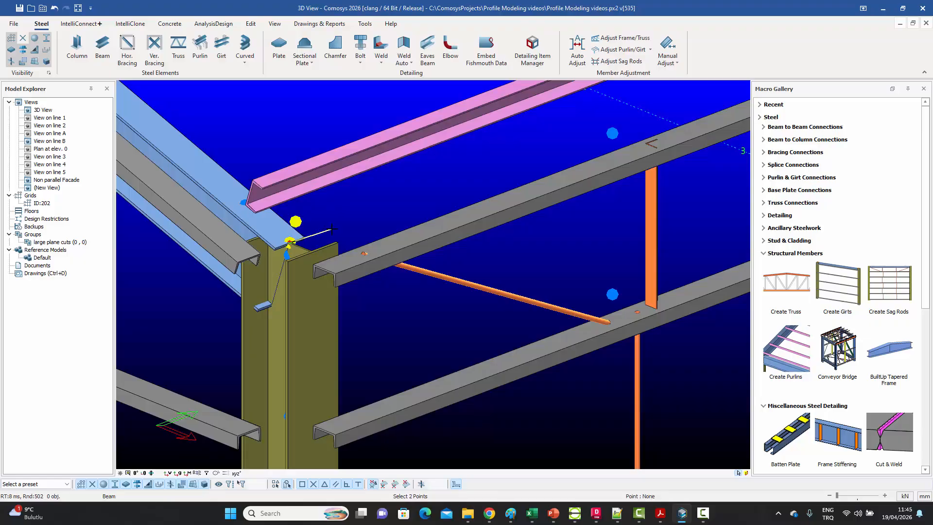
scroll(290, 241, down, 4)
scroll(317, 229, down, 2)
scroll(383, 193, up, 5)
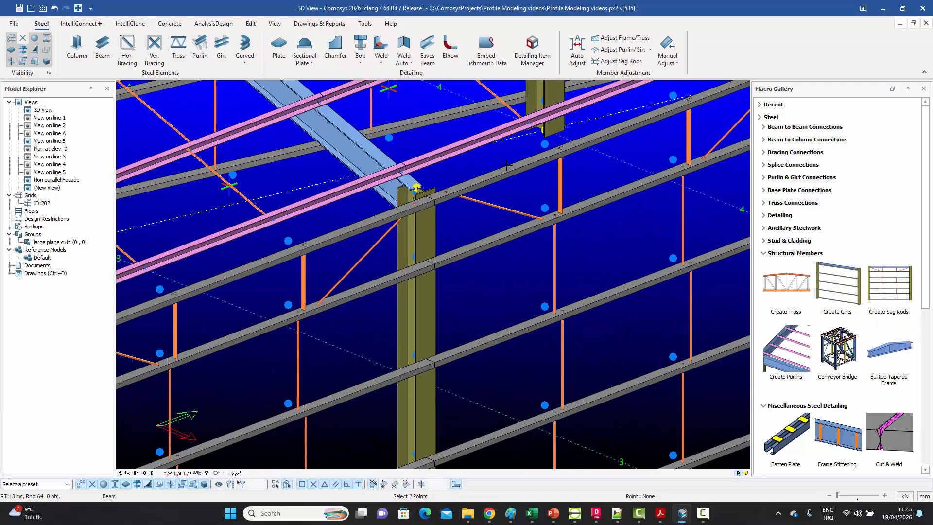
scroll(382, 193, up, 3)
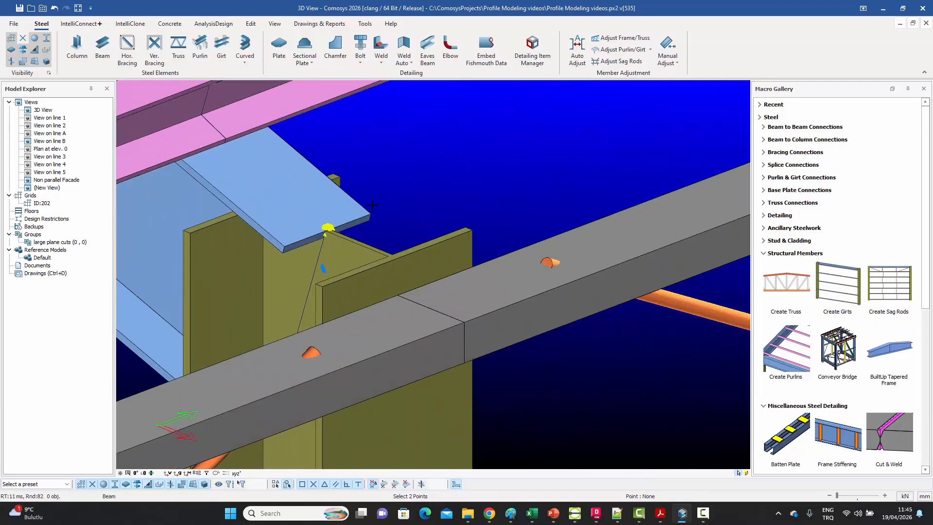
click(329, 226)
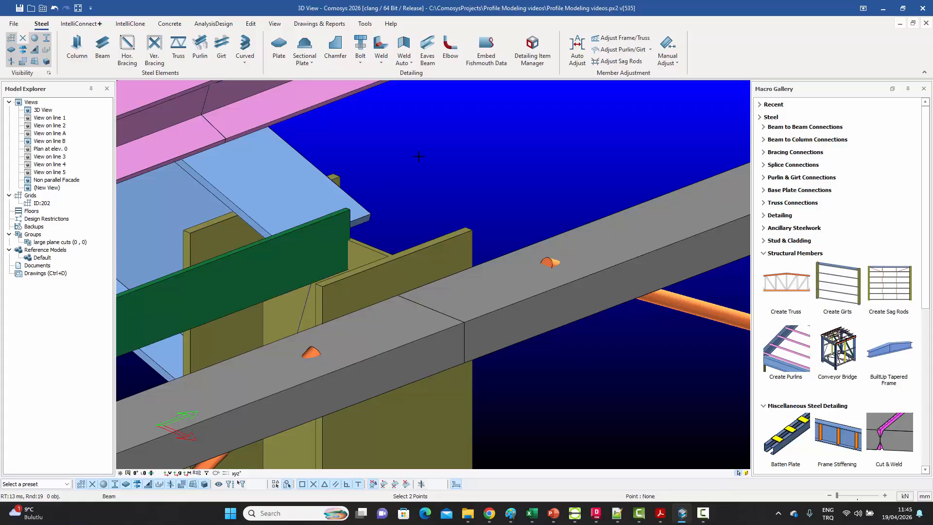
Finish placing the eaves member and review its profile properties without changing them.
right_click(419, 156)
click(433, 161)
middle_drag(434, 161, 566, 142)
middle_drag(317, 265, 408, 232)
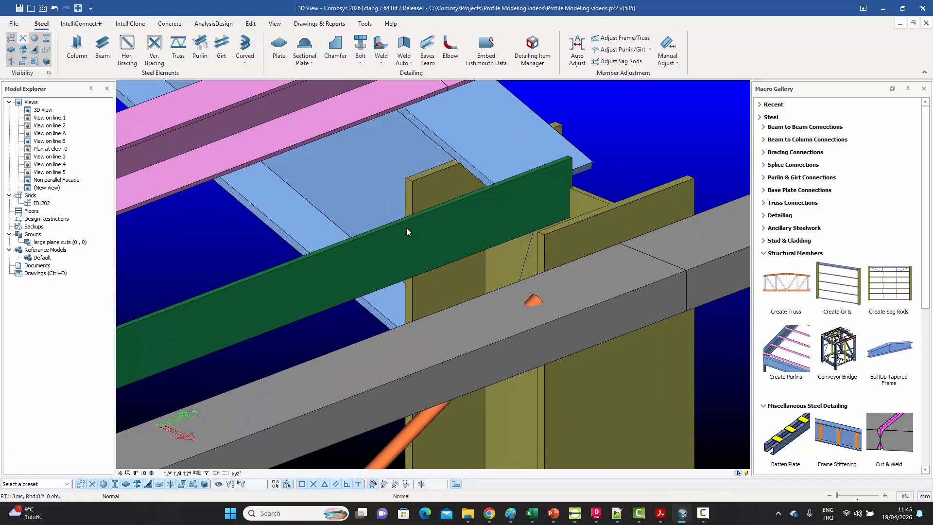
double_click(381, 236)
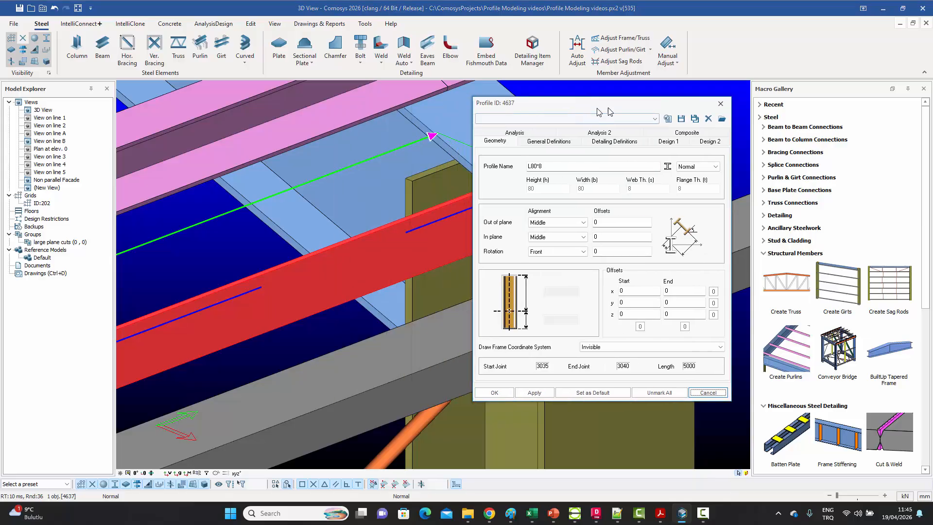
drag(598, 112, 613, 112)
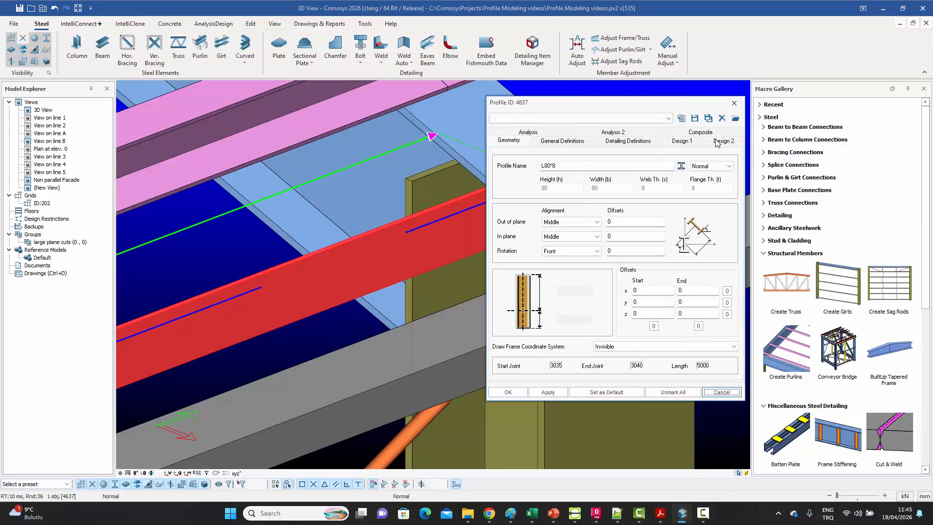
click(735, 103)
scroll(460, 250, down, 6)
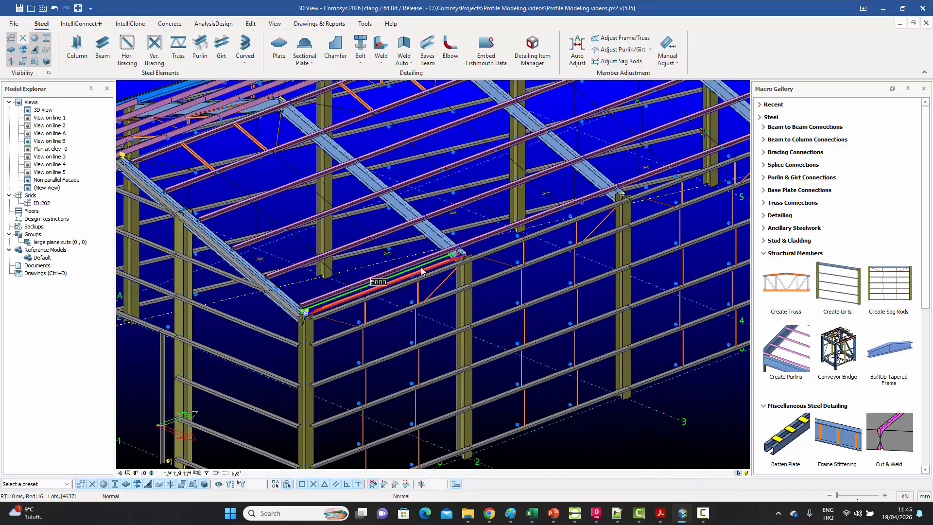
Match the new eaves member between lines 1 and 2 to the existing CHS88.9*6.0 tube under the roof purlins.
right_click(423, 271)
click(455, 379)
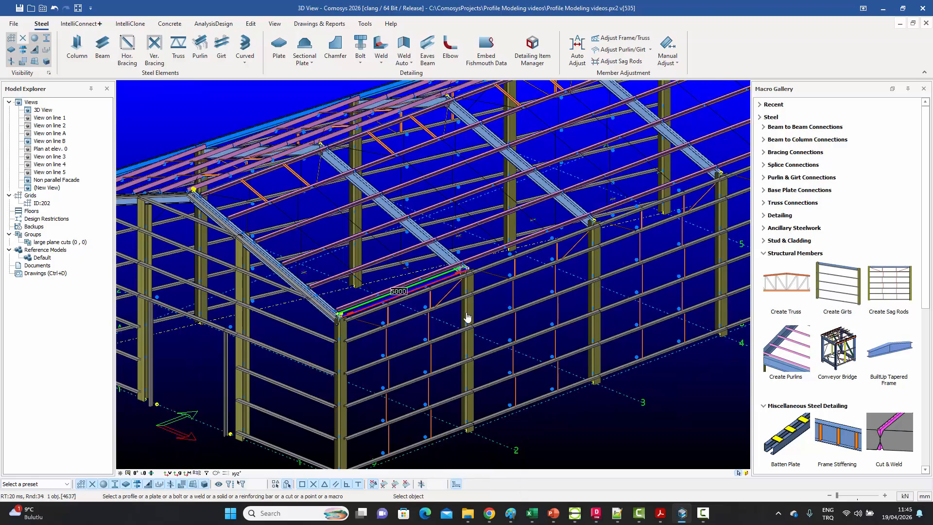
scroll(313, 267, up, 8)
scroll(321, 264, up, 2)
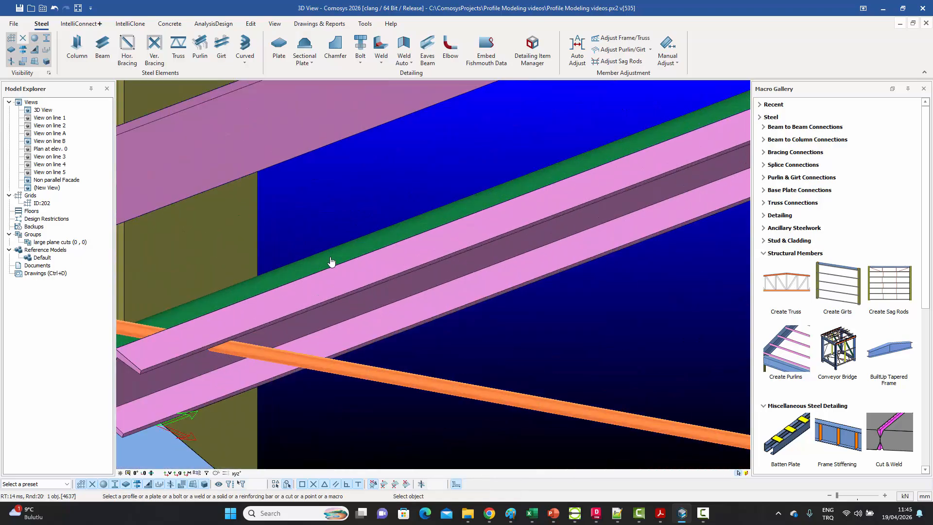
click(329, 257)
scroll(316, 212, down, 7)
scroll(325, 188, down, 2)
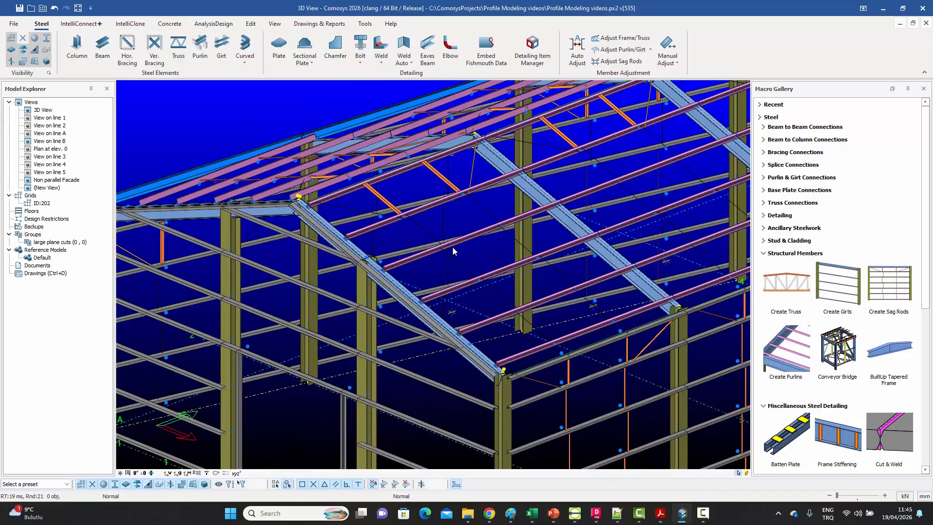
Select the top joint of the line 2 column on line B and examine how the eaves tube ends there.
scroll(543, 337, up, 8)
middle_drag(707, 231, 455, 289)
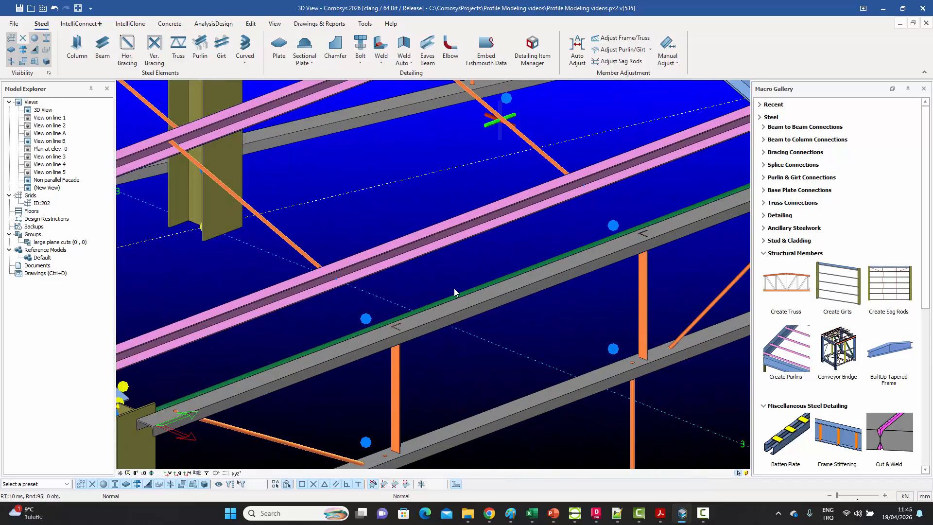
scroll(548, 242, down, 3)
scroll(705, 179, up, 3)
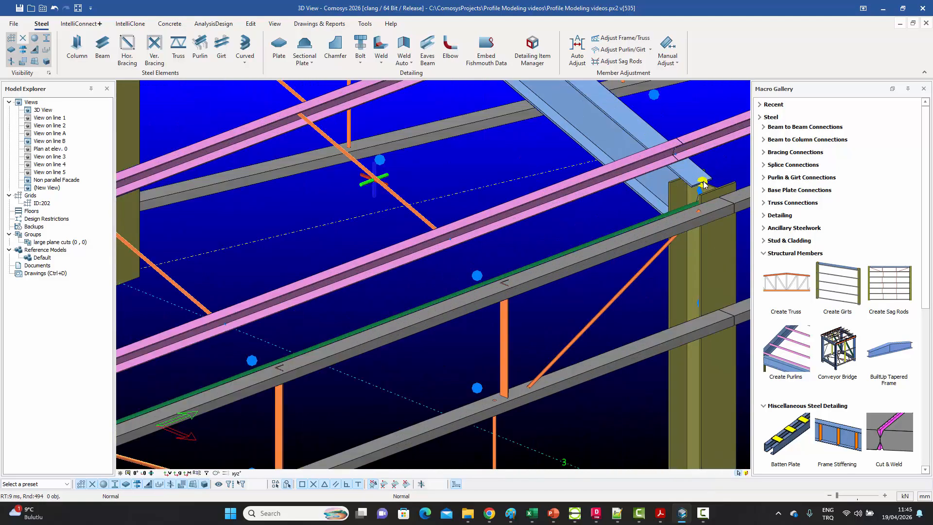
click(703, 181)
shift+middle_drag(703, 181, 668, 221)
middle_drag(668, 221, 576, 227)
middle_drag(612, 191, 559, 195)
scroll(559, 194, up, 5)
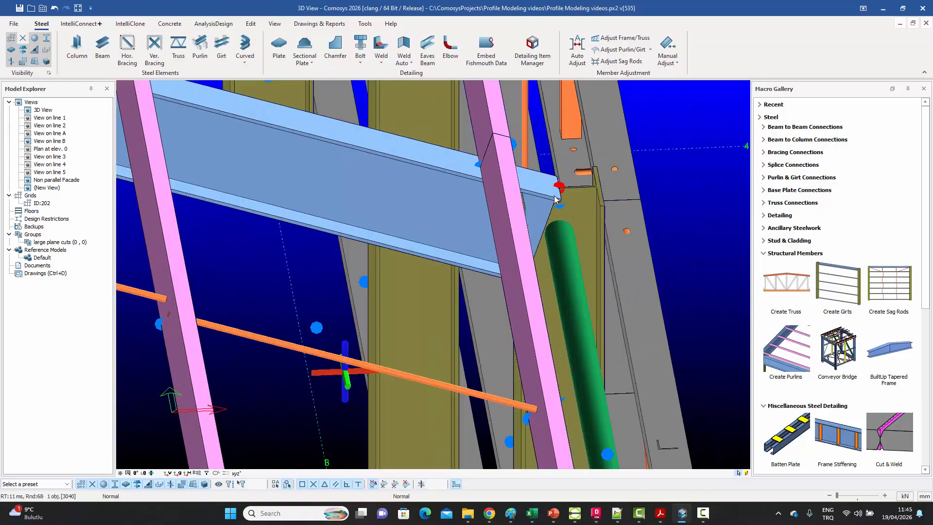
Review the eaves tube's alignment and offset properties, cancel them unchanged, and recheck its joint at the line 2 column.
click(580, 277)
double_click(581, 277)
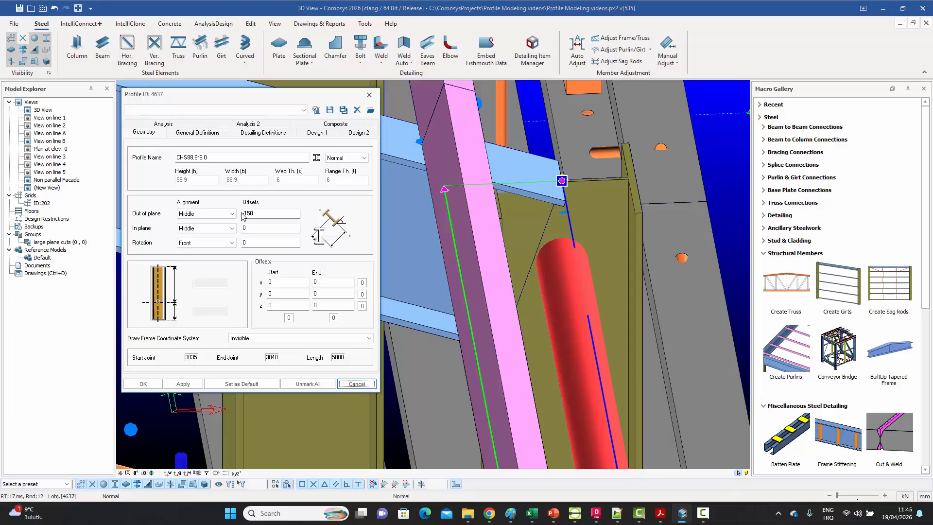
click(357, 384)
key(Escape)
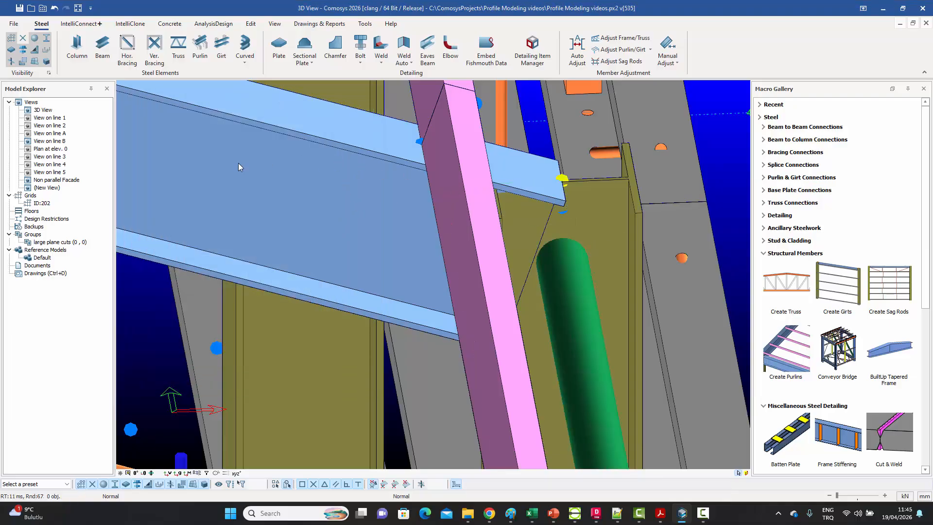
scroll(543, 239, down, 4)
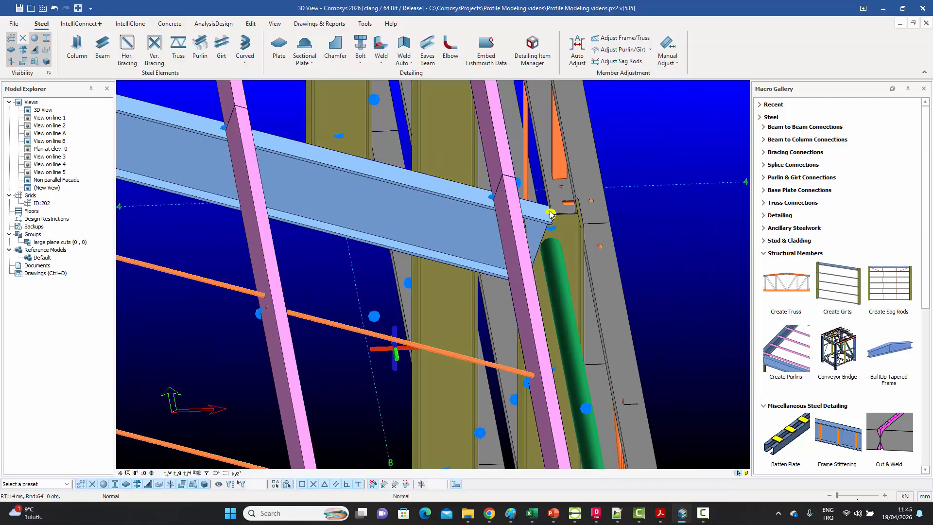
click(551, 213)
middle_drag(551, 213, 350, 247)
scroll(514, 226, down, 5)
scroll(413, 234, down, 2)
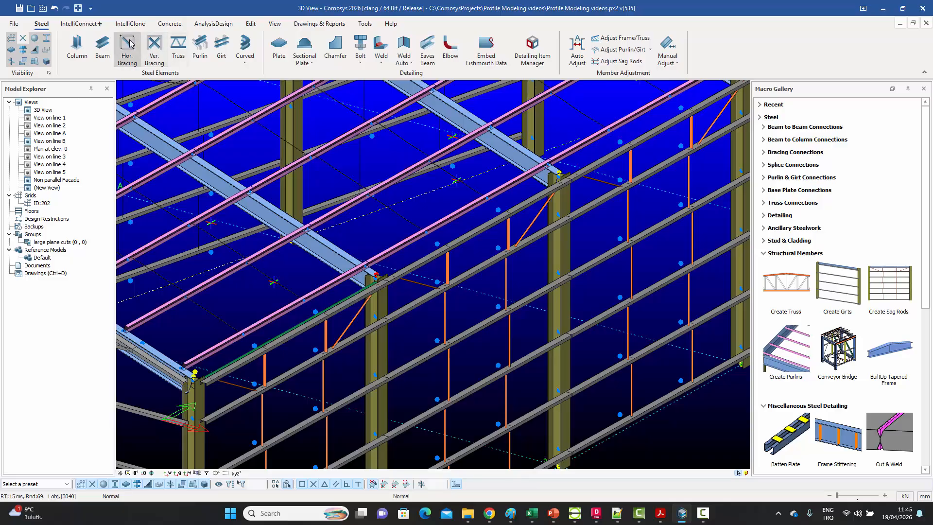
Place a vertical bracing member along the eaves between the top joints of the line B columns on lines 2 and 3.
click(155, 51)
scroll(401, 279, up, 5)
scroll(413, 311, up, 2)
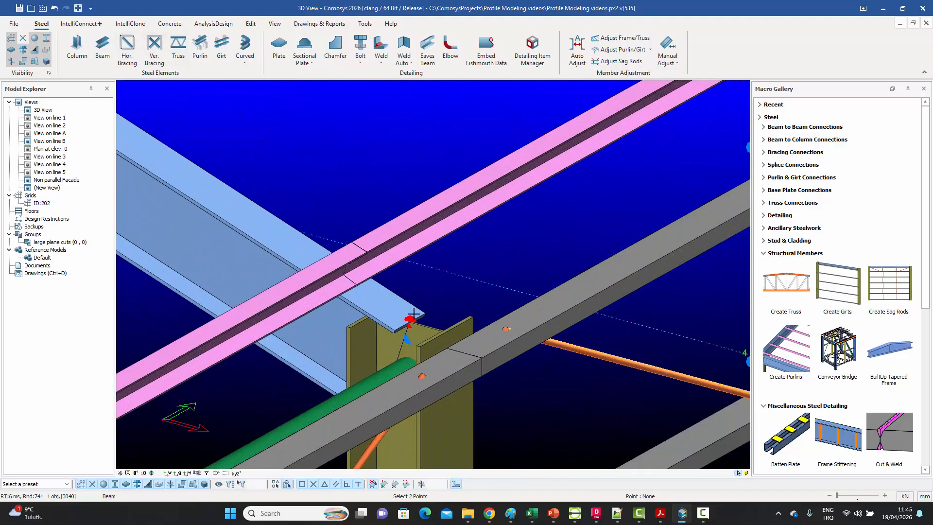
click(410, 319)
scroll(411, 319, down, 4)
scroll(528, 220, up, 5)
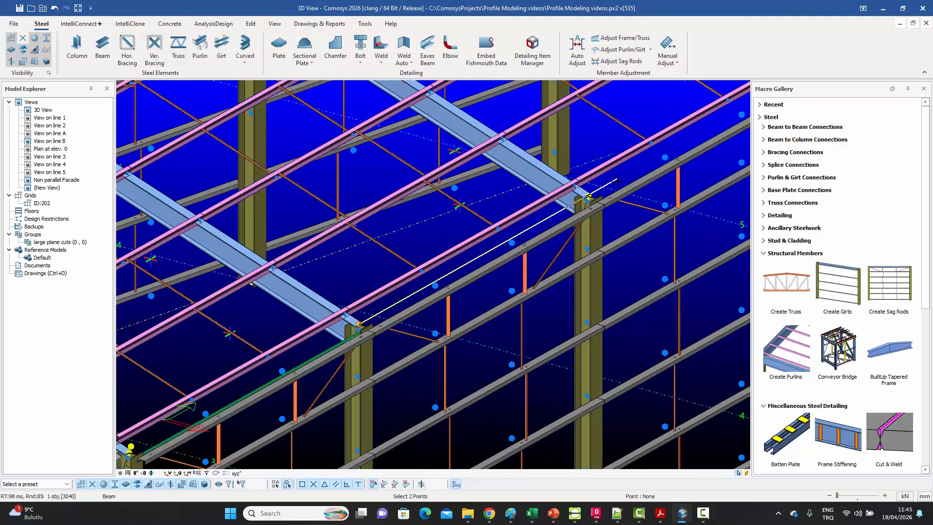
click(514, 225)
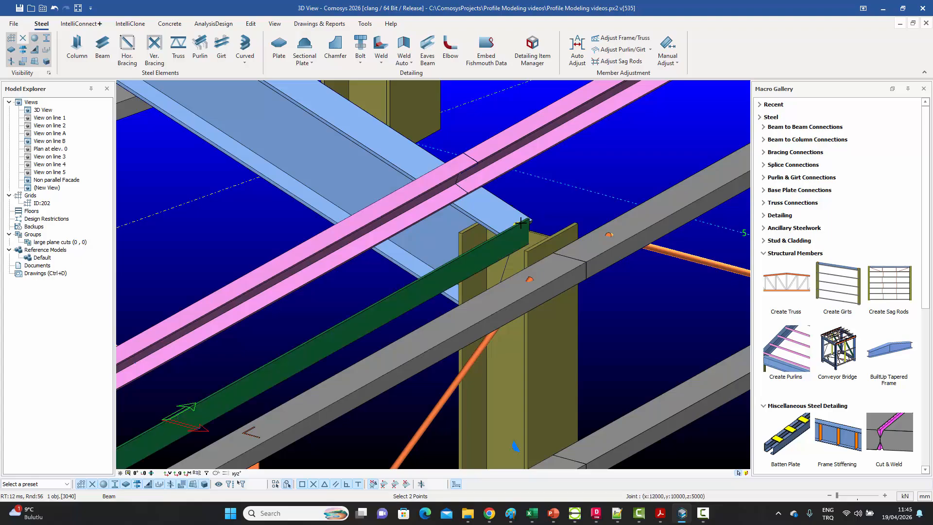
Continue the eaves bracing on line B with members between the column tops on lines 3 and 4 and lines 4 and 5.
scroll(521, 223, down, 4)
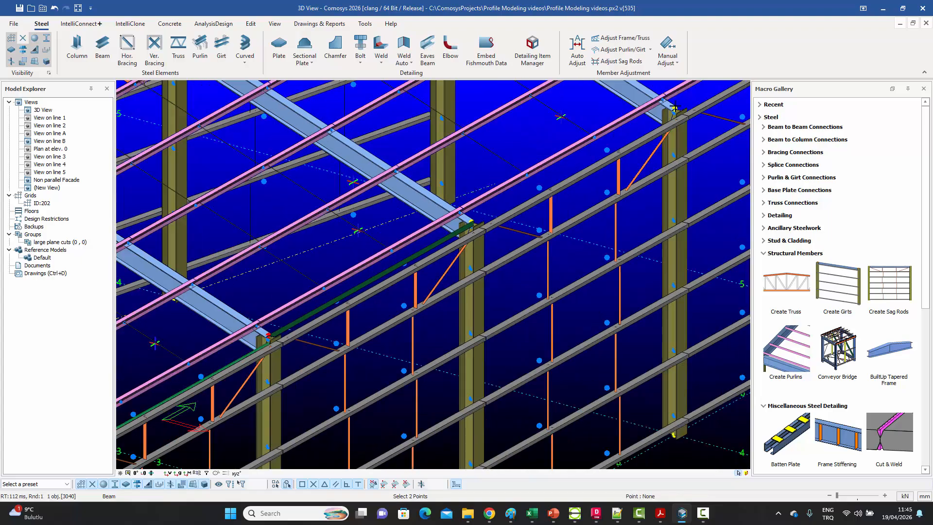
scroll(675, 107, up, 5)
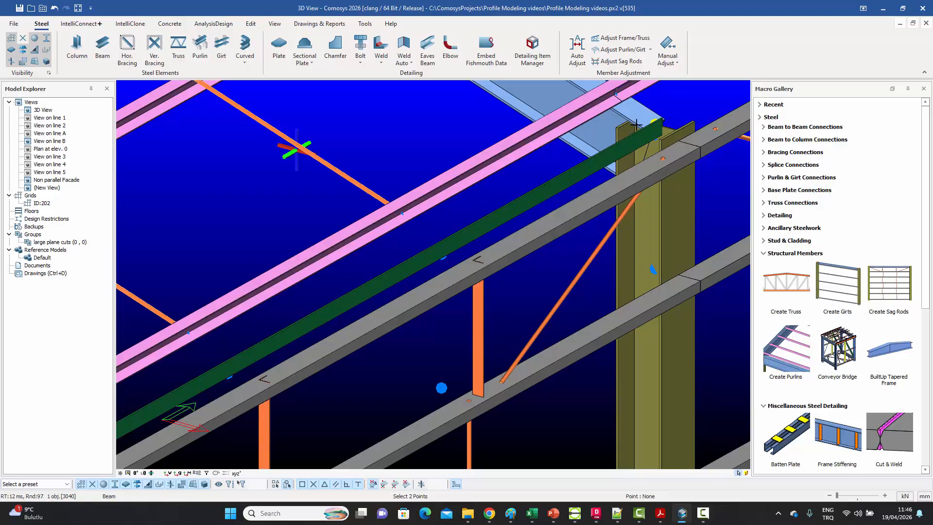
scroll(651, 120, down, 5)
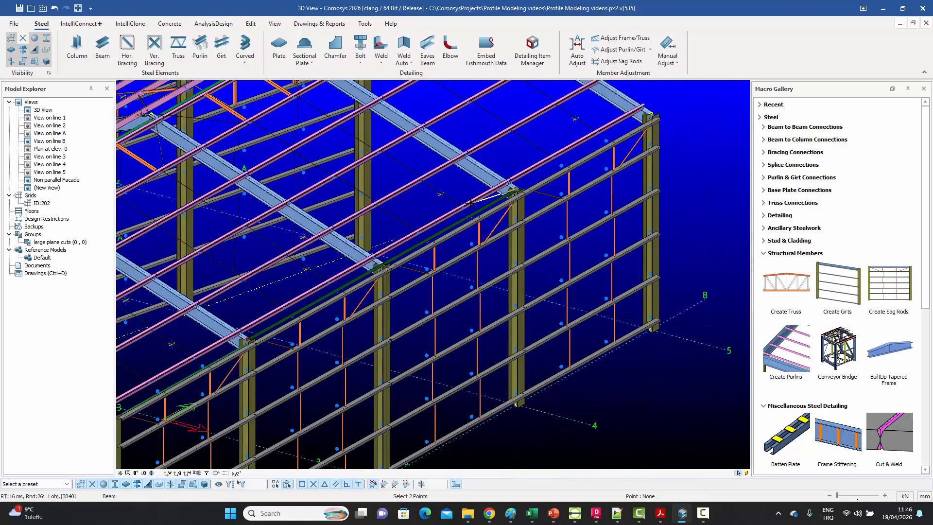
scroll(578, 150, up, 3)
scroll(577, 151, up, 2)
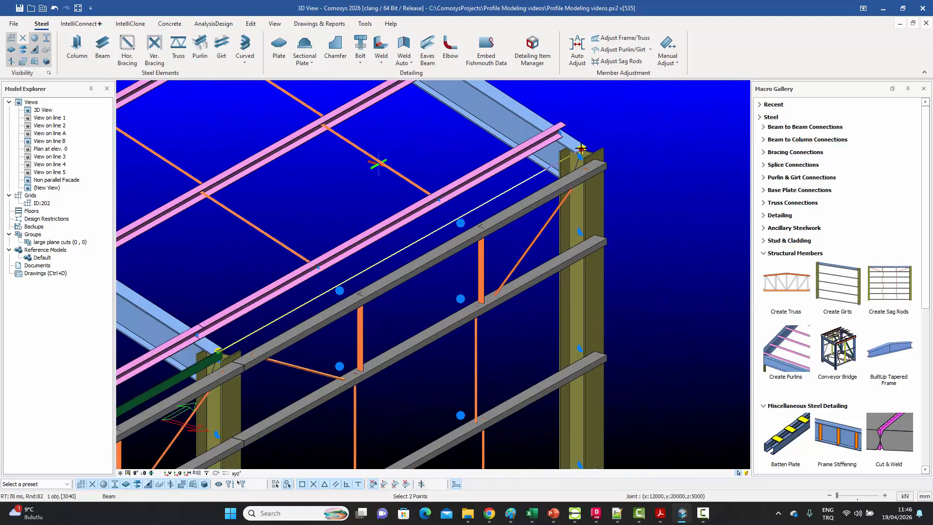
click(581, 149)
key(Escape)
scroll(574, 155, down, 2)
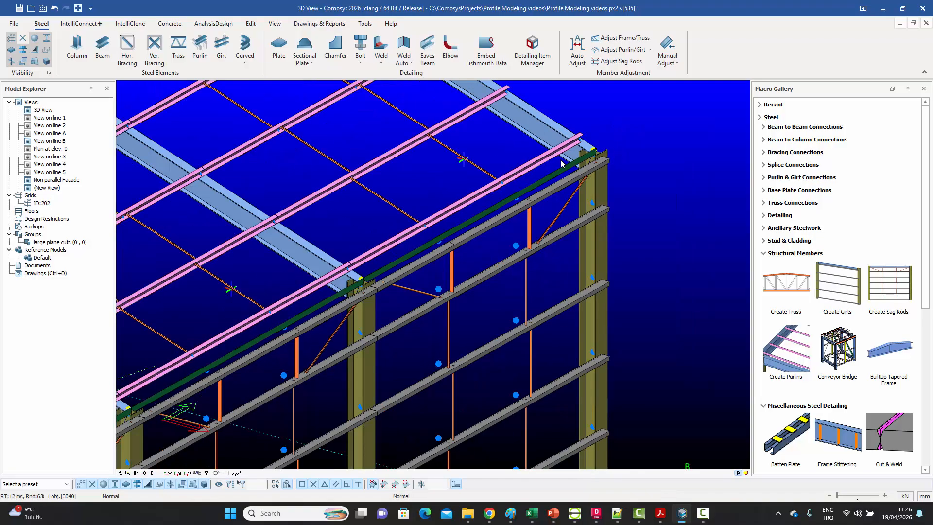
Match the three new eaves members between lines 2 and 5 to the eaves tube between lines 1 and 2.
click(562, 168)
middle_drag(378, 278, 448, 243)
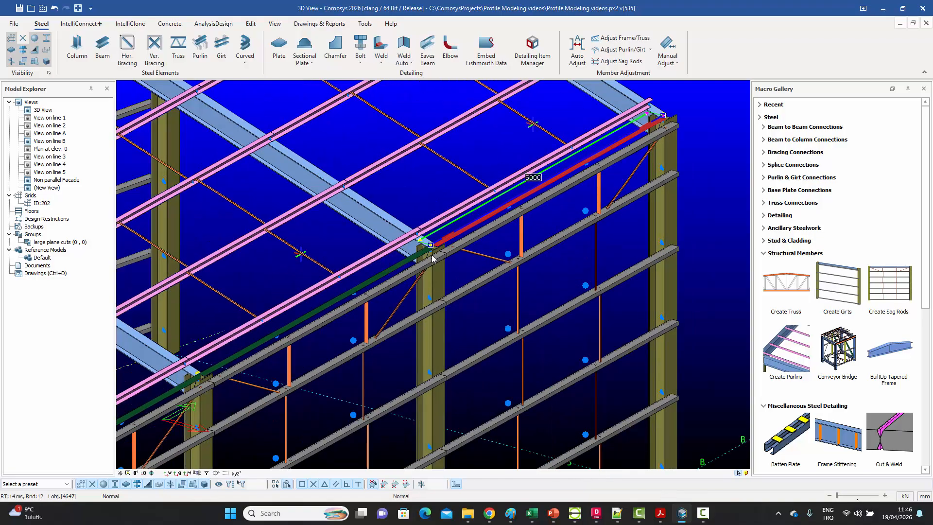
ctrl+click(405, 263)
middle_drag(383, 294, 549, 190)
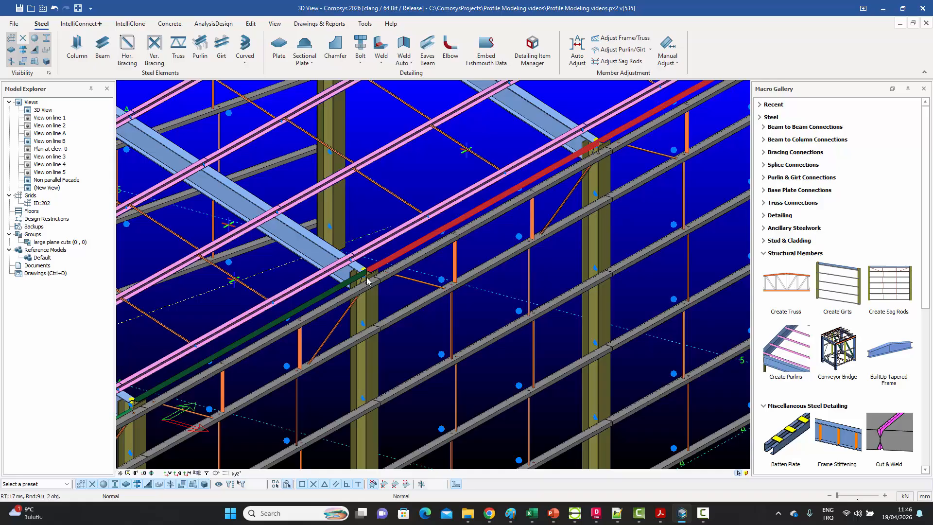
ctrl+click(331, 293)
scroll(330, 292, down, 2)
scroll(331, 292, up, 3)
right_click(332, 292)
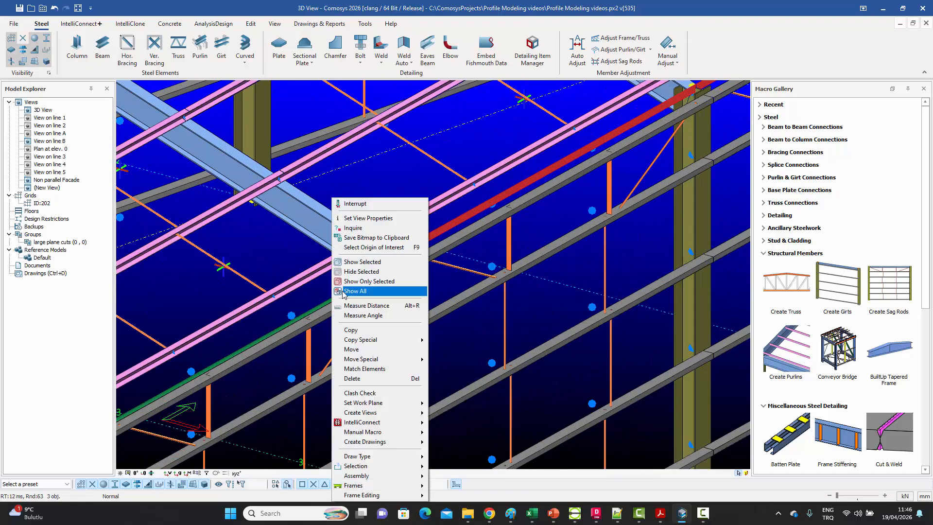
click(360, 368)
scroll(336, 299, up, 5)
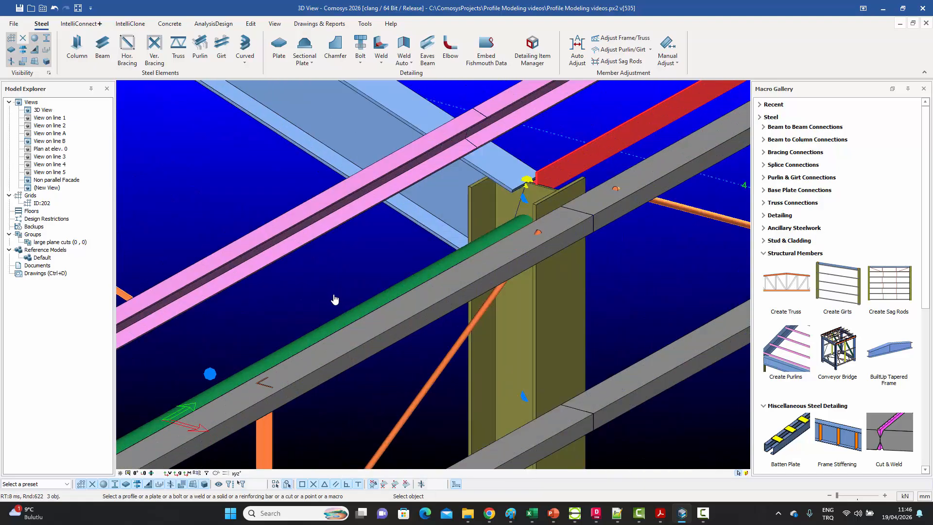
click(352, 319)
scroll(436, 197, down, 6)
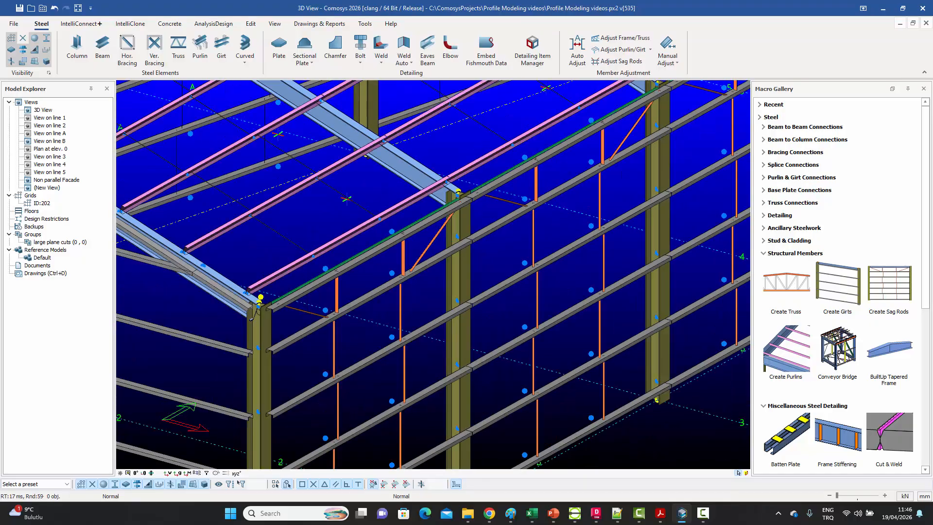
Examine the eaves tubes and their joint connections along the whole line B facade in the 3D view.
shift+middle_drag(446, 197, 436, 199)
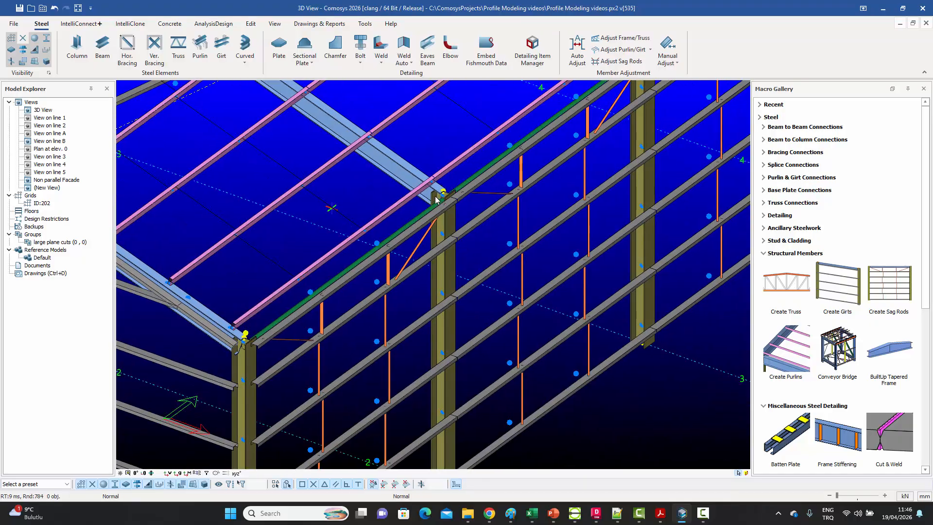
scroll(437, 198, up, 8)
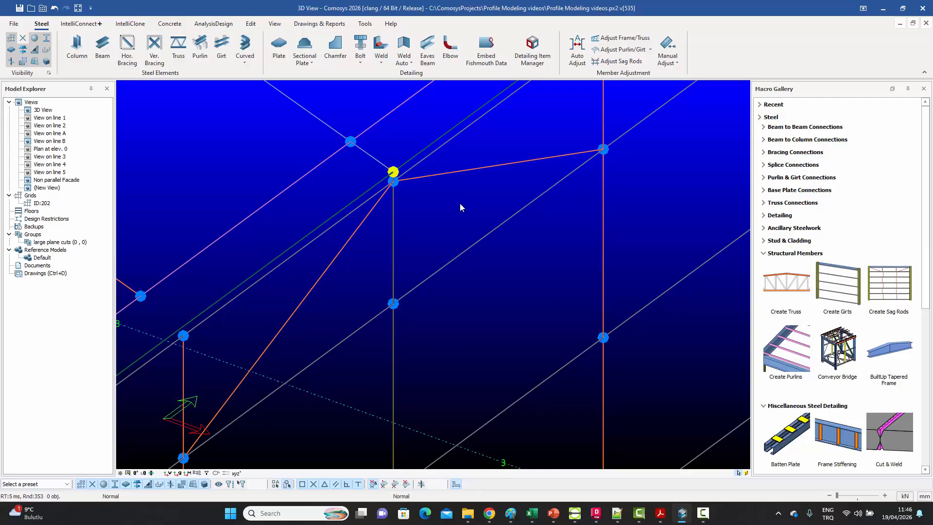
middle_drag(460, 204, 329, 346)
middle_drag(441, 251, 360, 302)
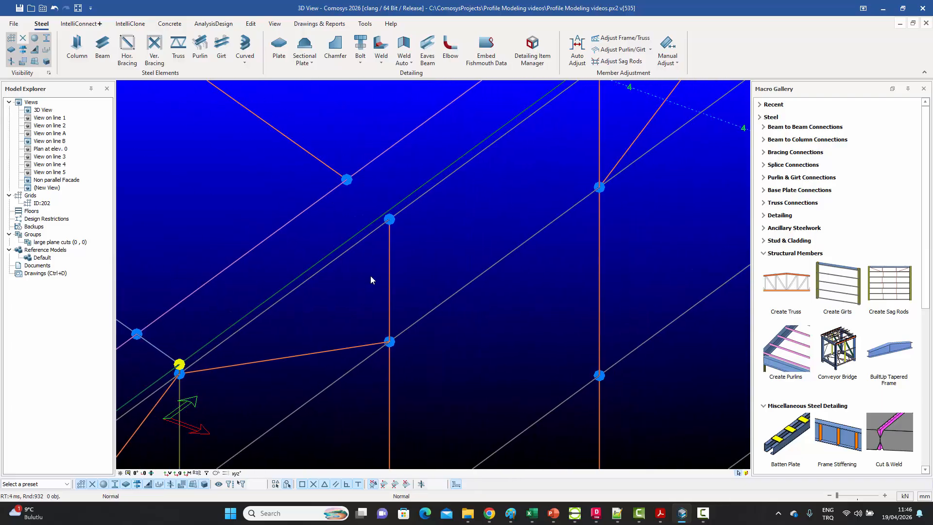
scroll(371, 276, down, 3)
middle_drag(446, 256, 344, 294)
mouse_move(413, 271)
middle_down()
mouse_move(359, 293)
mouse_move(416, 218)
mouse_move(562, 200)
mouse_move(516, 175)
middle_up()
scroll(416, 222, down, 4)
shift+middle_drag(546, 217, 429, 141)
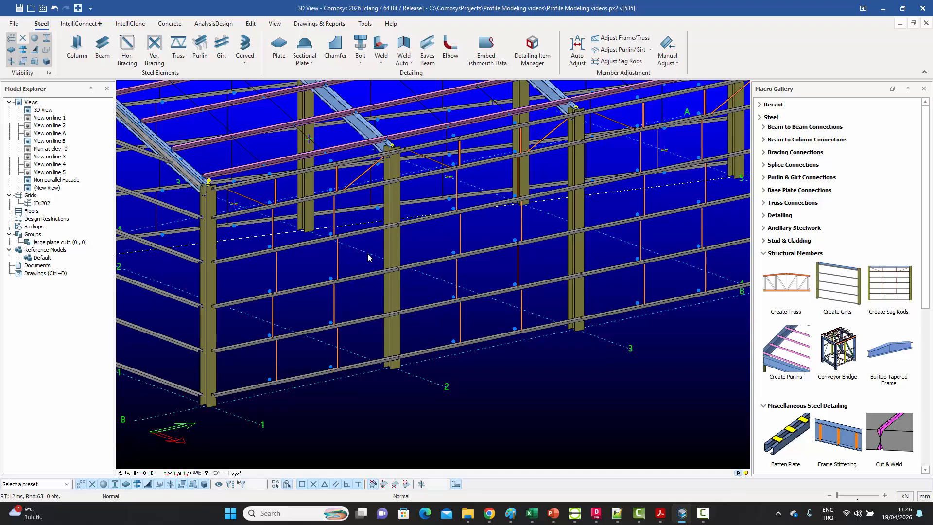
scroll(322, 293, down, 3)
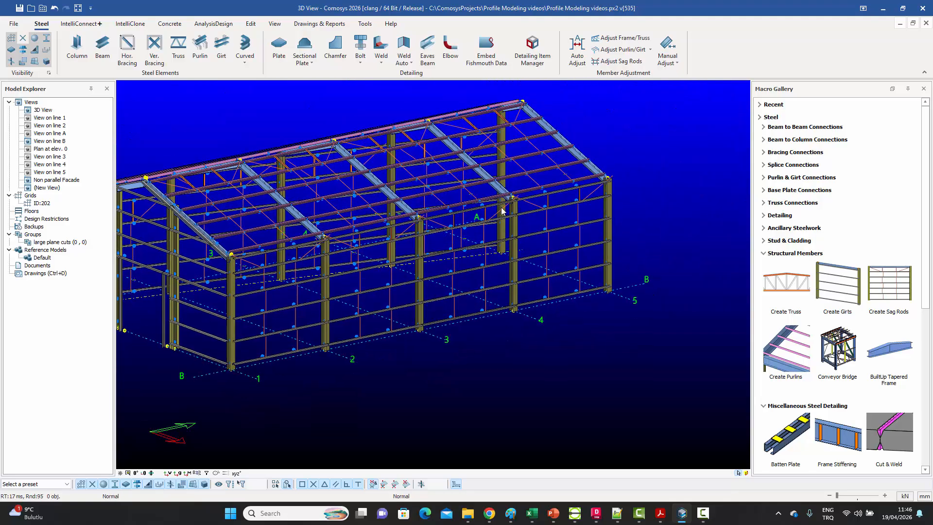
Check the diagonal bracing layout in the View on line B of the PDF drawing and return to Comosys.
click(662, 514)
ctrl+scroll(553, 281, down, 3)
ctrl+scroll(553, 282, down, 5)
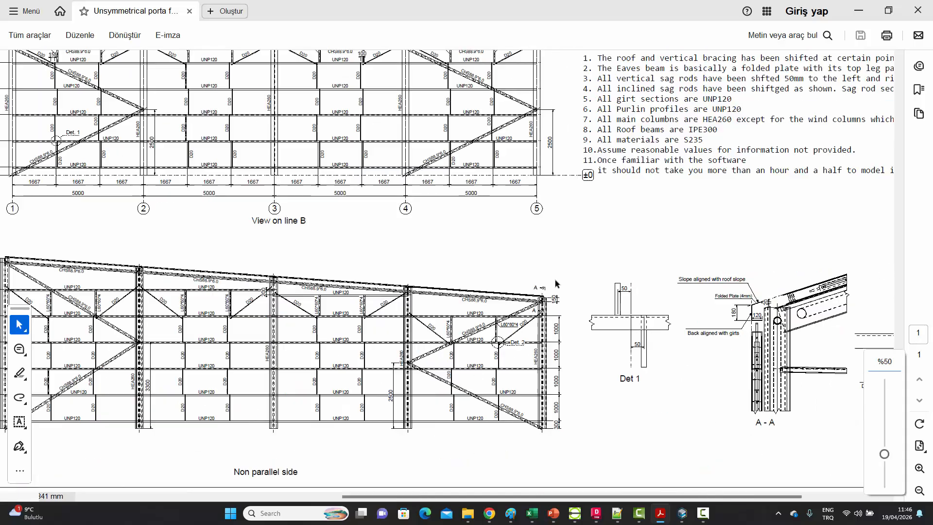
ctrl+scroll(410, 328, up, 4)
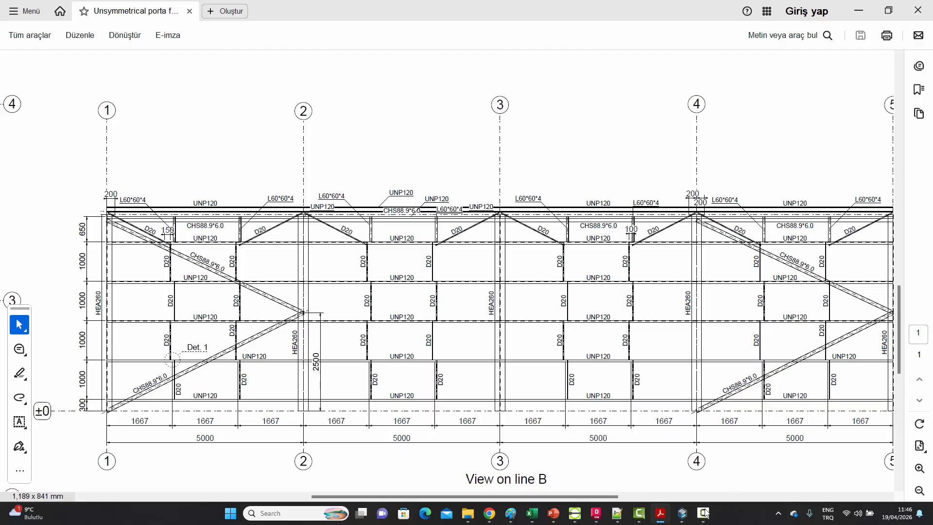
click(682, 513)
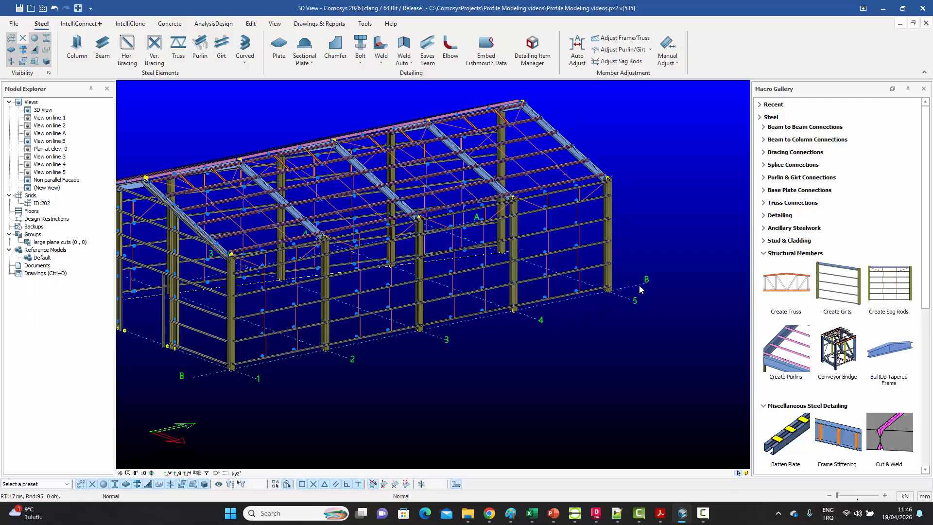
Open the View on line B and align the work plane with the facade.
double_click(54, 141)
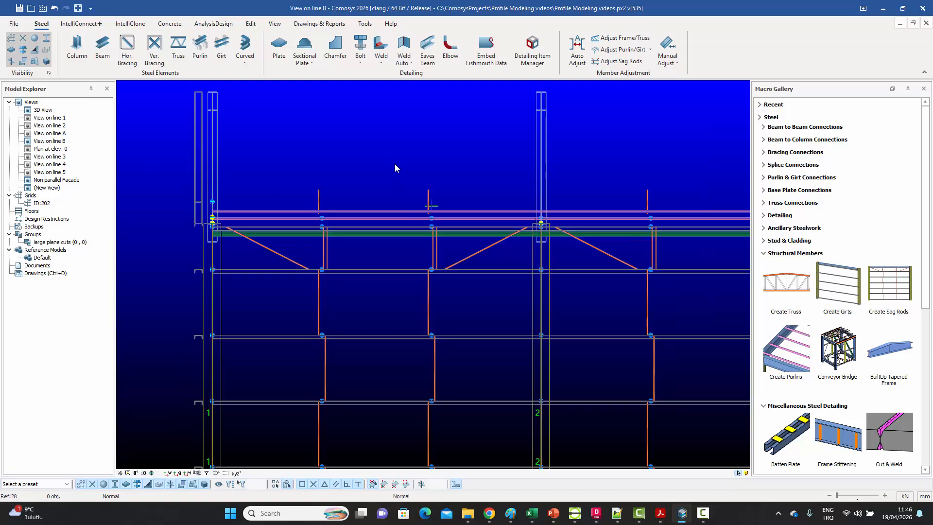
scroll(395, 164, down, 5)
middle_drag(401, 169, 353, 176)
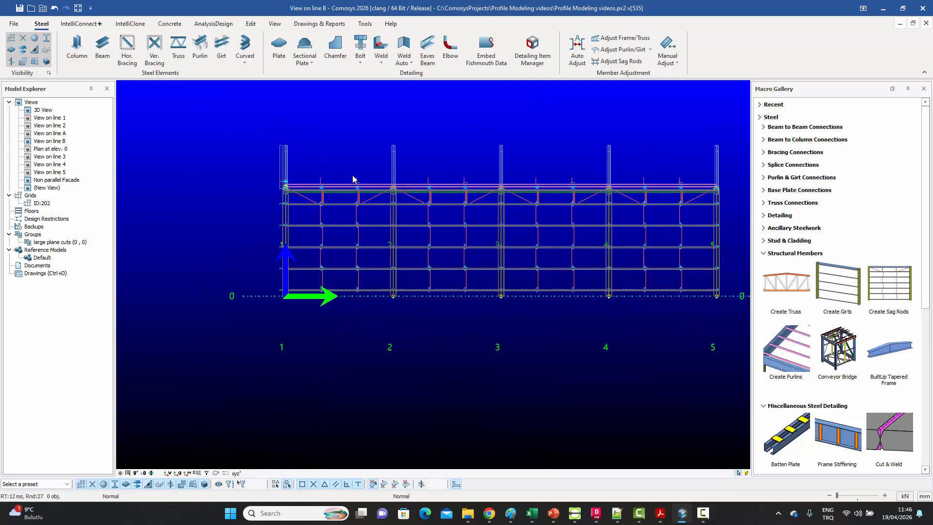
click(166, 473)
middle_drag(330, 127, 287, 119)
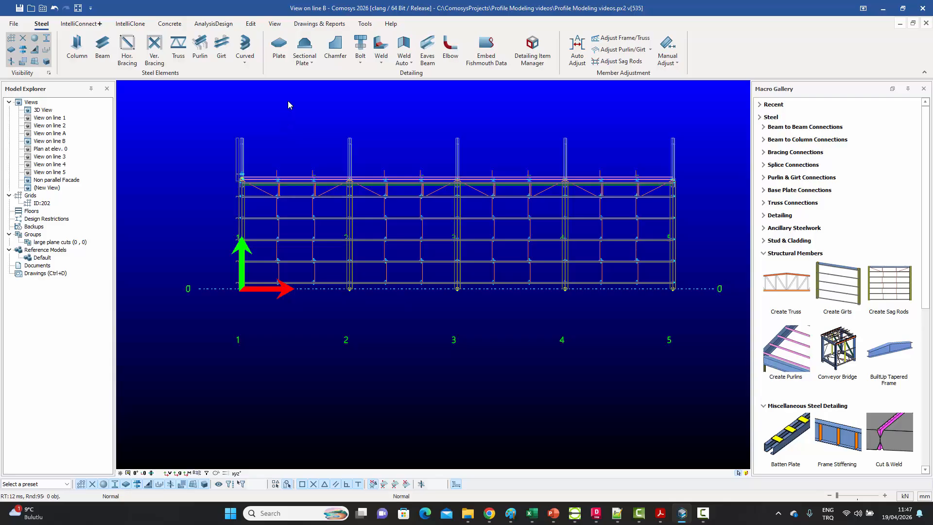
Measure the vertical distance from the column-top joint on line 1 down to the eaves tube.
click(155, 48)
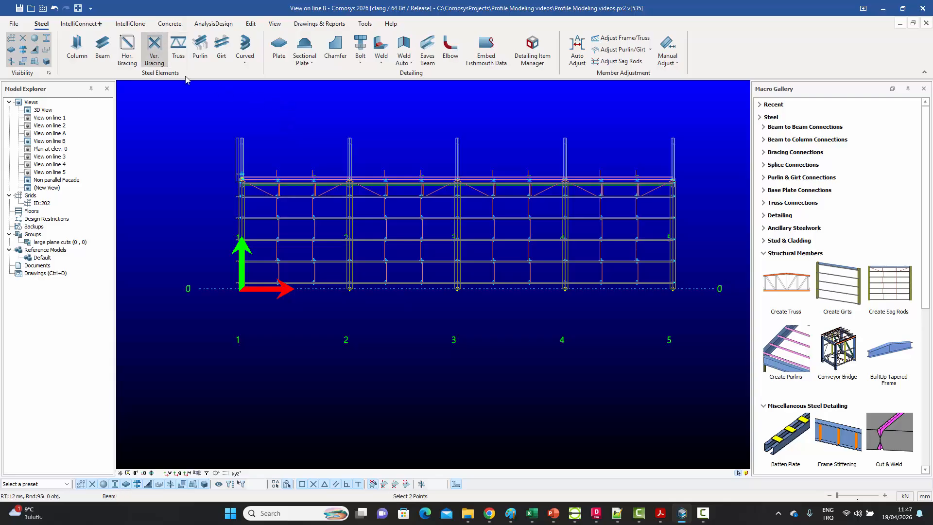
scroll(253, 180, up, 5)
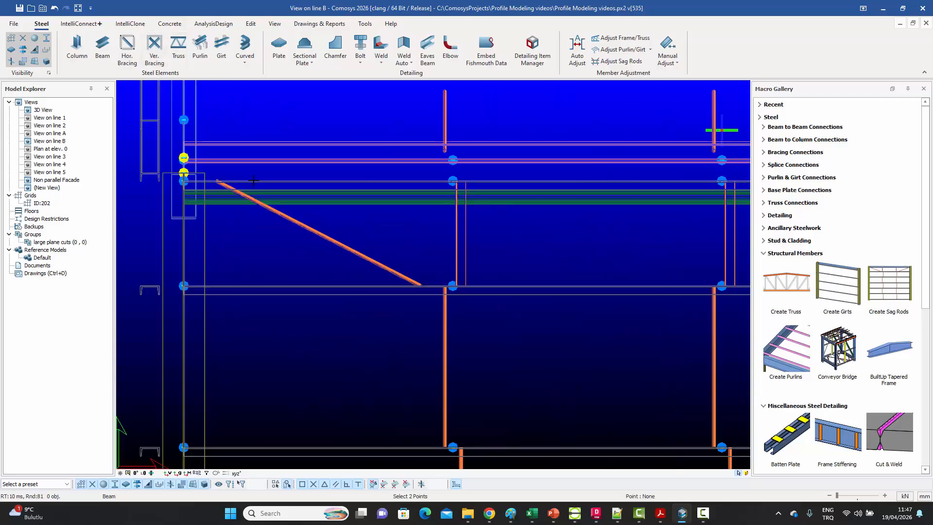
scroll(166, 168, up, 3)
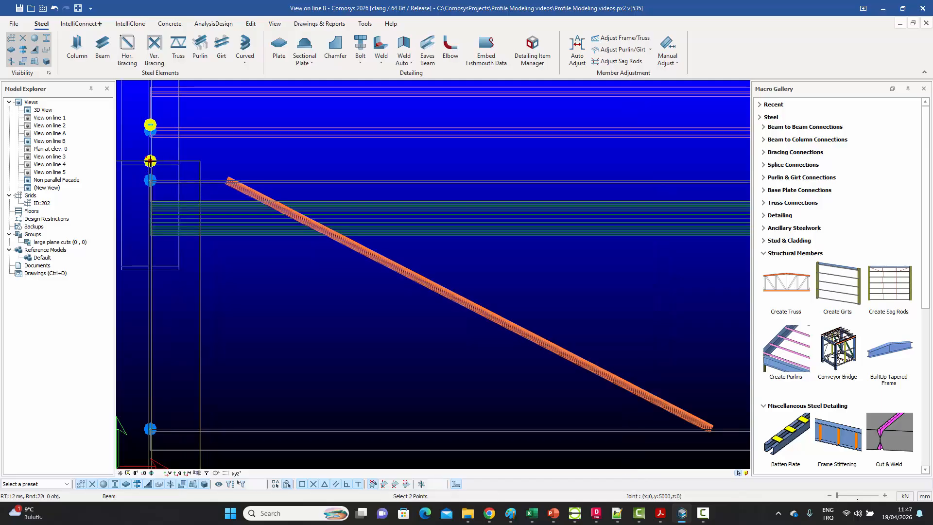
right_click(209, 149)
click(221, 153)
right_click(221, 151)
click(256, 230)
click(151, 218)
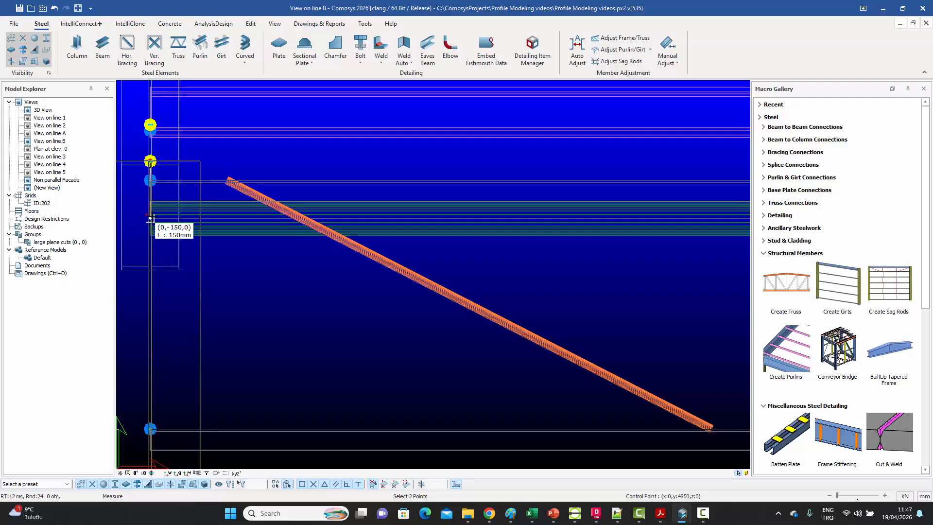
right_click(216, 146)
click(230, 152)
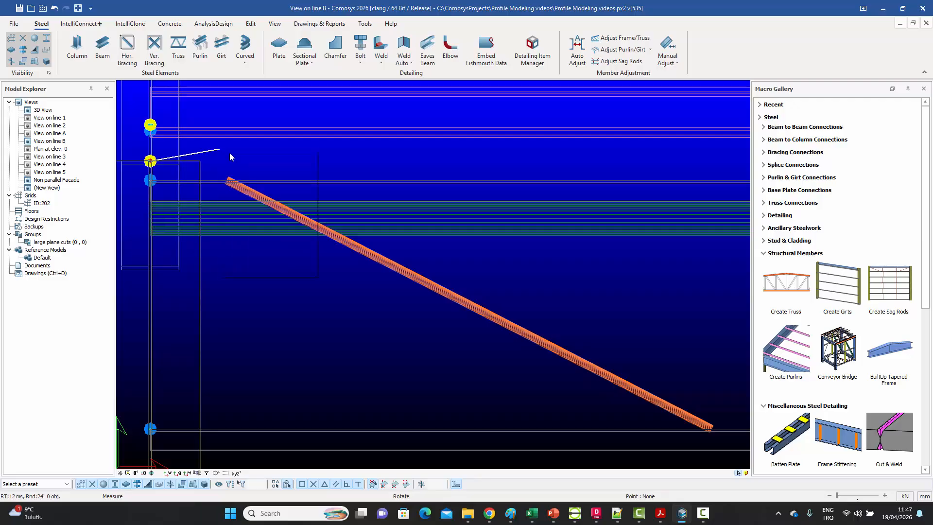
Create a vertical bracing member from the column top on line 1 to a point 2500 mm above the column base on line 2.
click(155, 48)
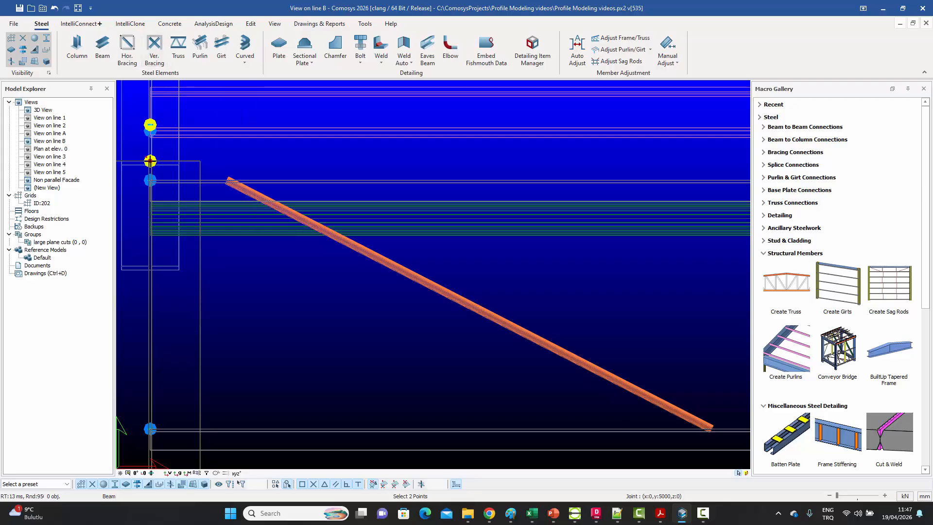
click(150, 161)
scroll(197, 141, down, 4)
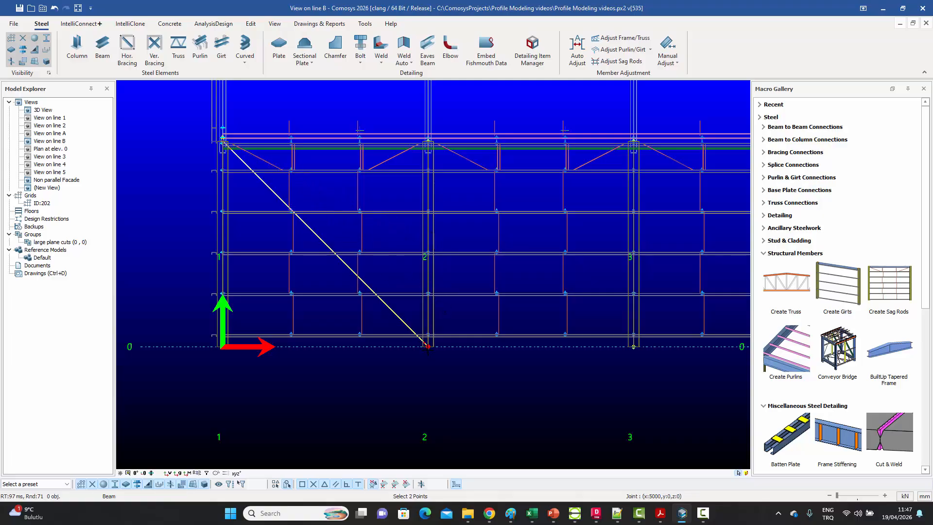
key(space)
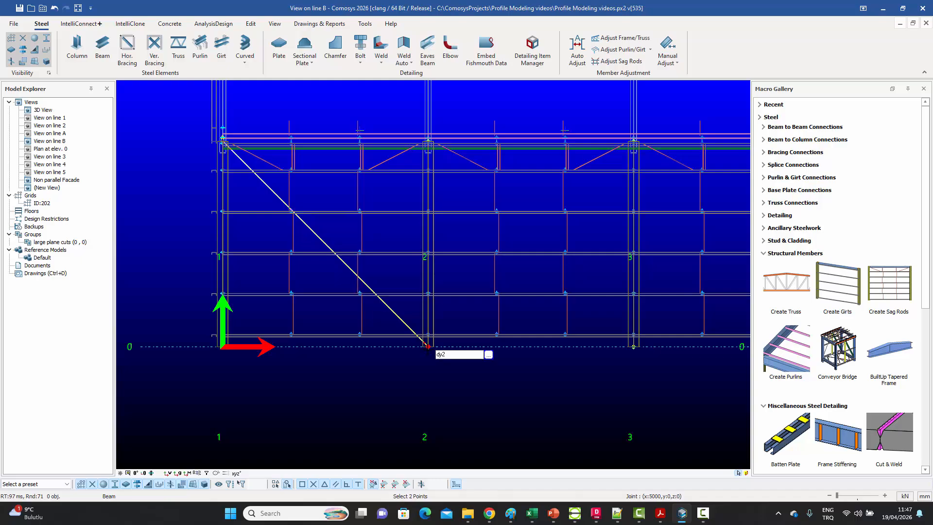
text(dy2500)
key(Return)
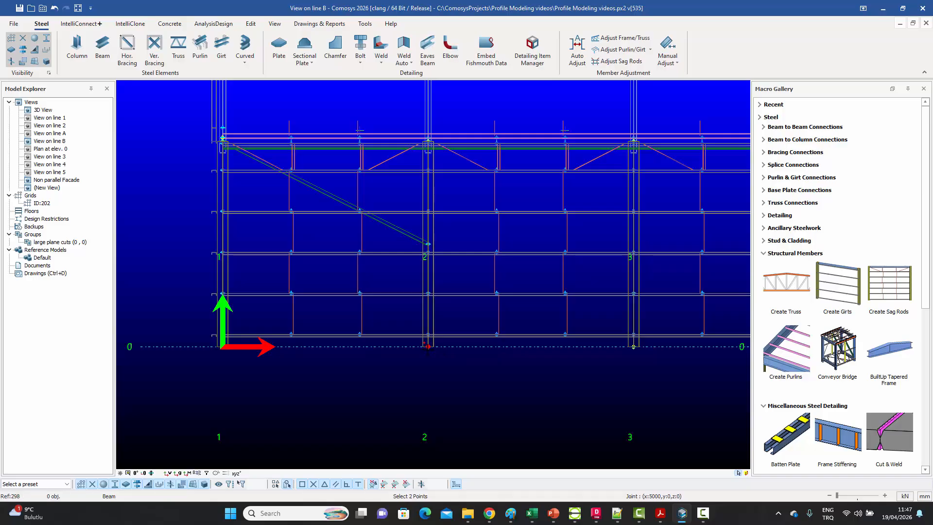
Add the lower bracing diagonal from the column base on line 1 to the upper diagonal's end on line 2, and end the bracing command.
scroll(298, 336, up, 5)
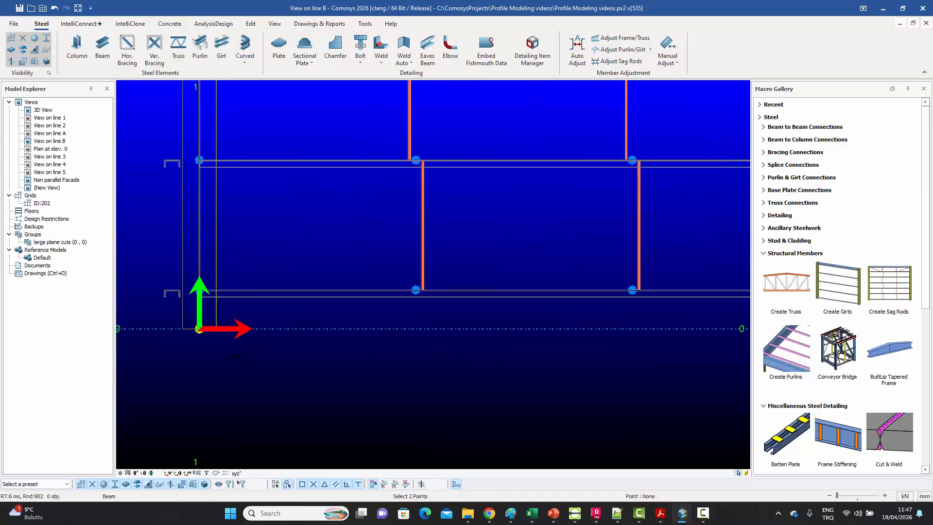
scroll(194, 331, down, 4)
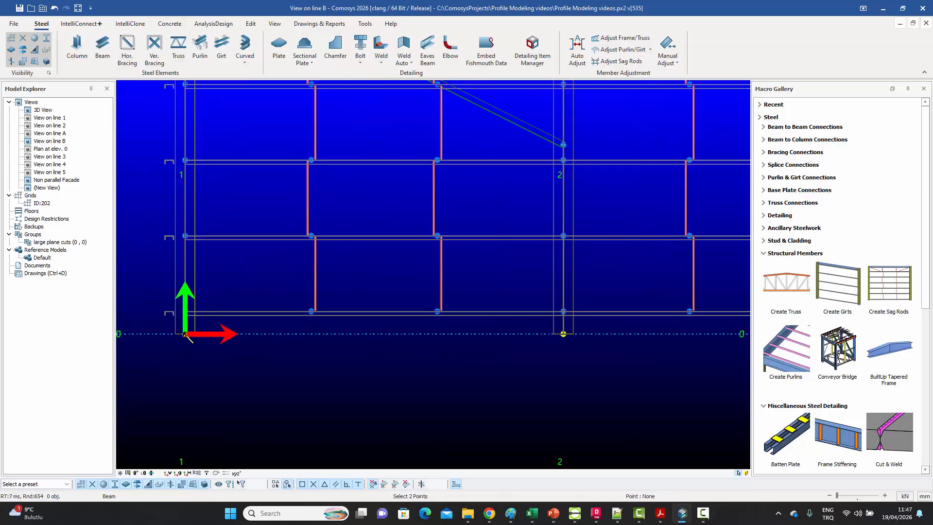
click(430, 217)
right_click(397, 191)
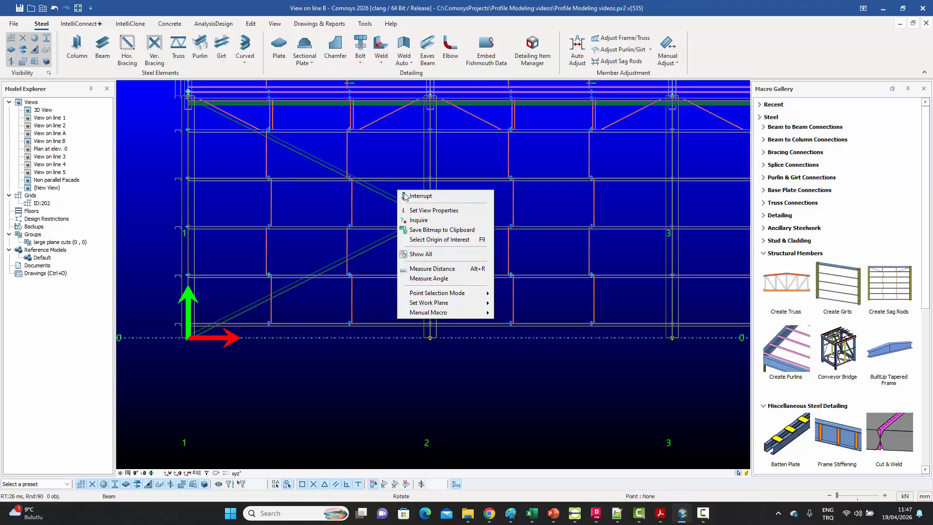
click(412, 197)
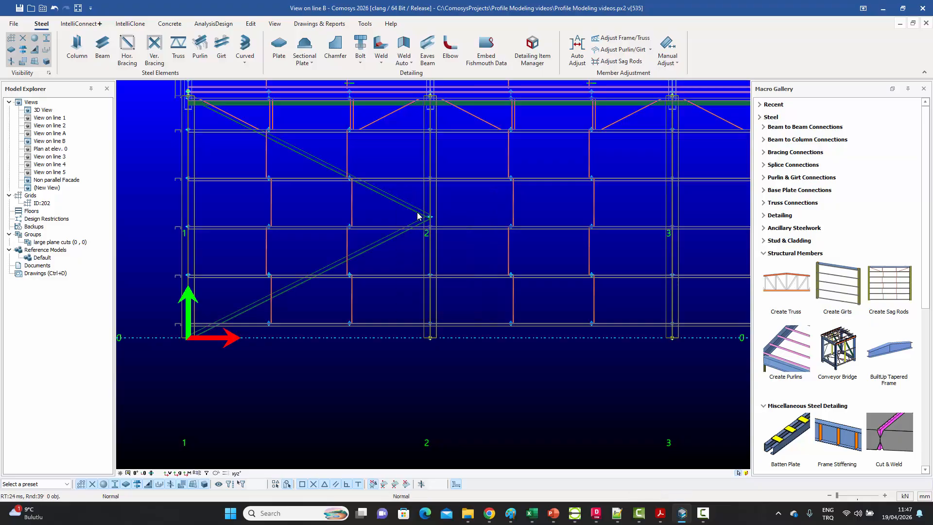
Try to match the two new diagonals between lines 1 and 2 to the eaves tube.
click(417, 212)
ctrl+click(416, 225)
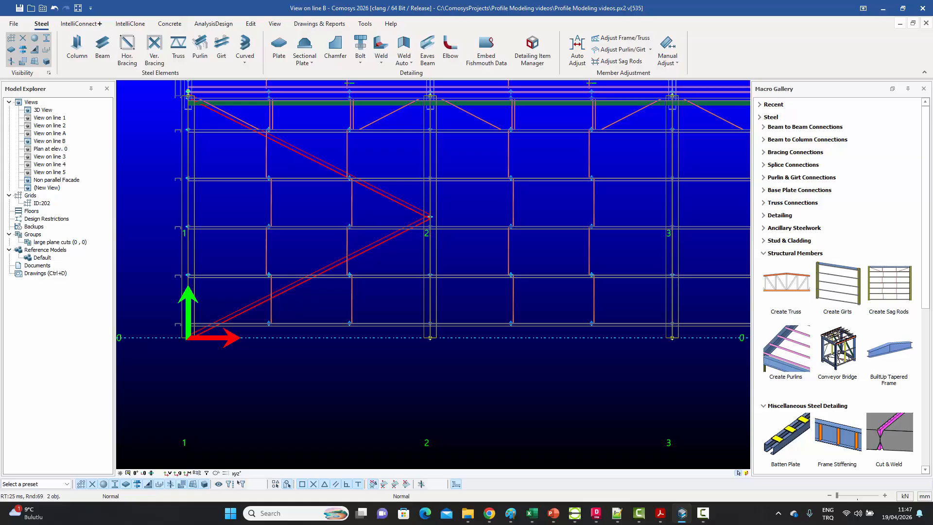
right_click(417, 224)
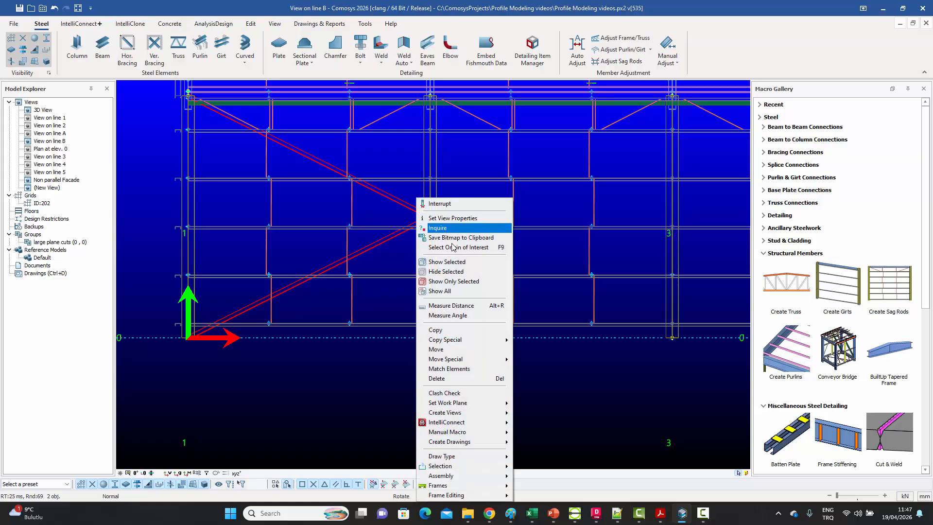
click(476, 370)
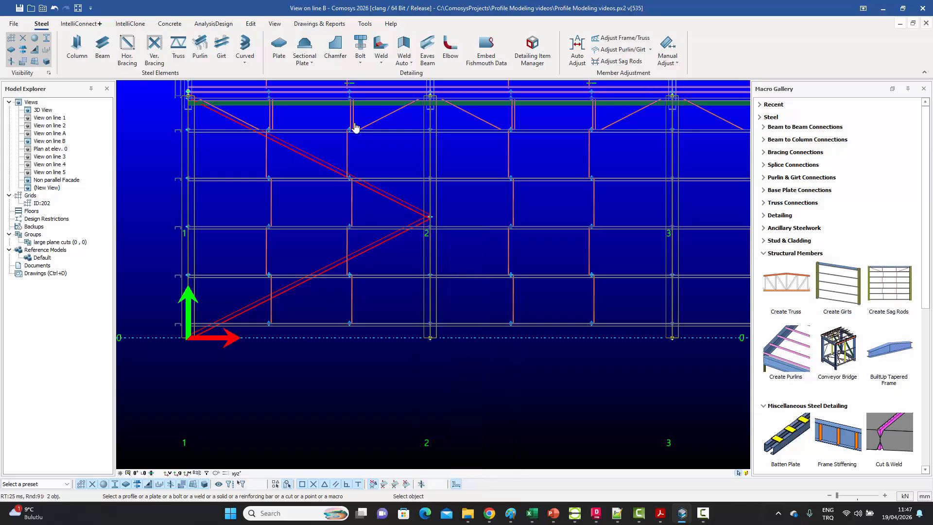
click(323, 104)
click(397, 203)
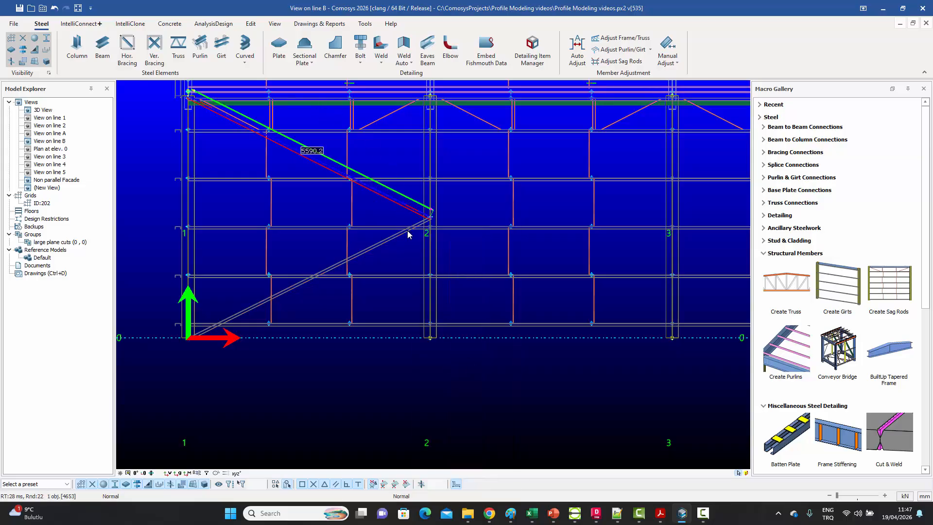
Set the out-of-plane and in-plane offsets of both diagonals to 0.
ctrl+click(418, 225)
double_click(405, 234)
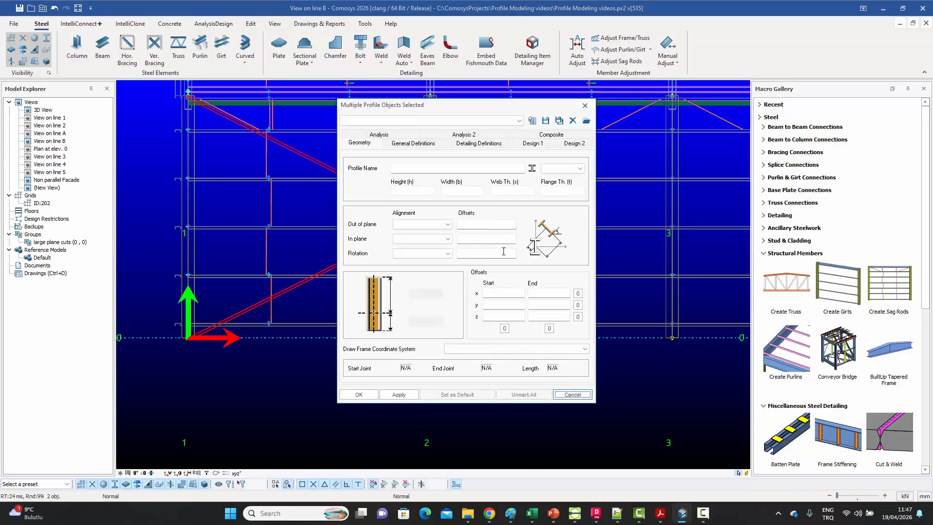
click(473, 226)
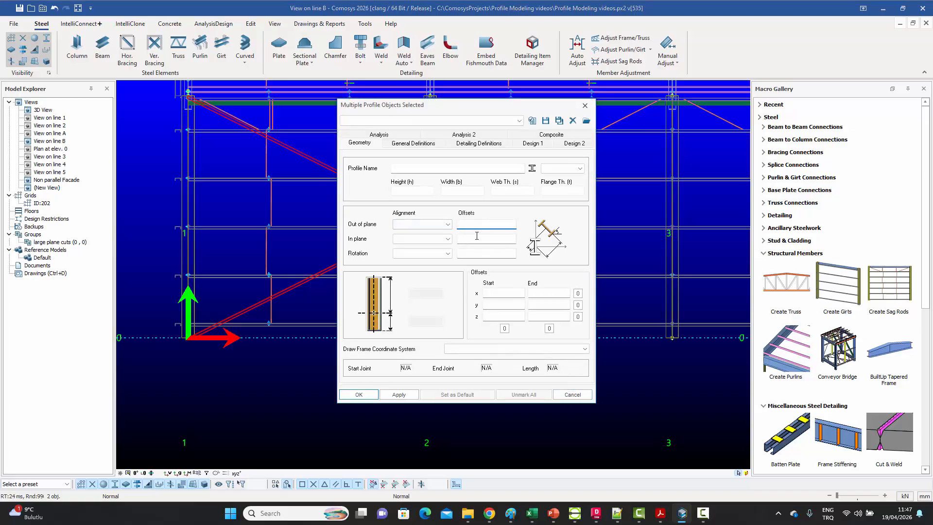
text(0)
key(Tab)
text(0)
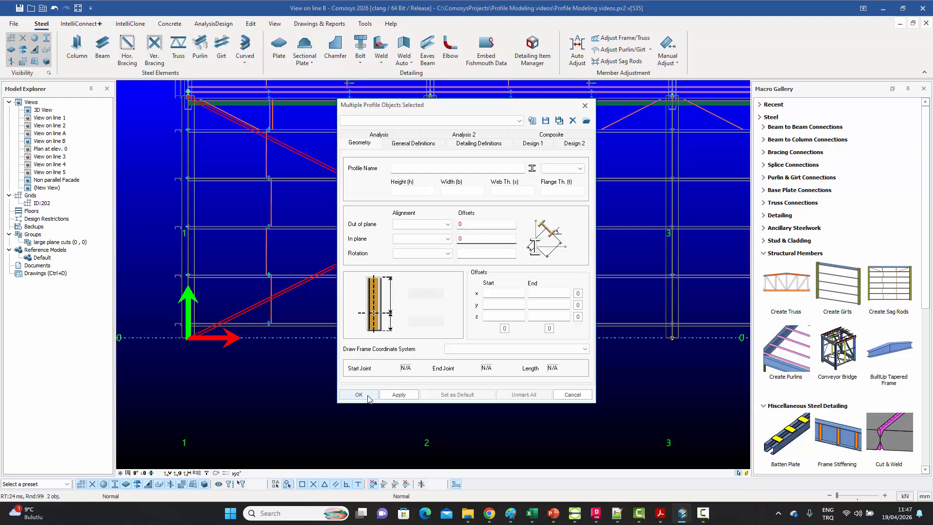
click(346, 394)
click(479, 284)
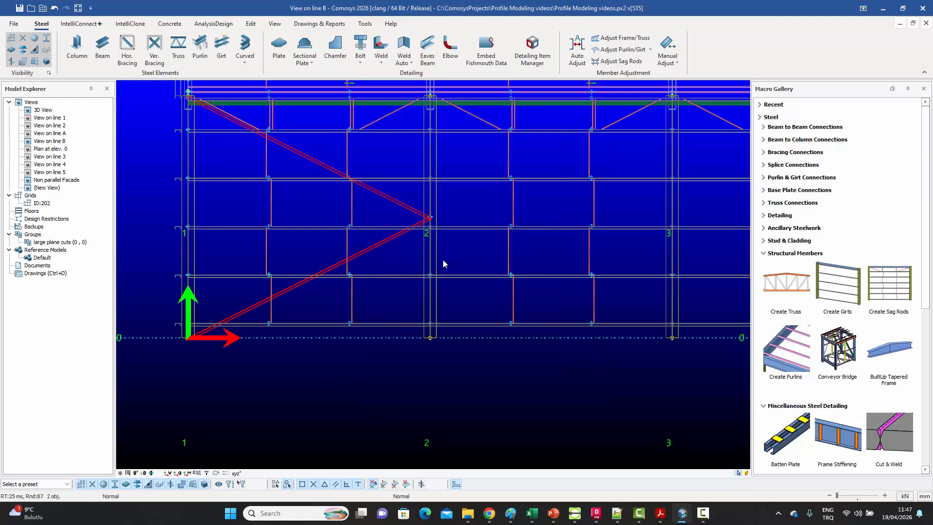
Match both diagonals between lines 1 and 2 to the green eaves tube above them.
click(380, 214)
scroll(409, 209, up, 5)
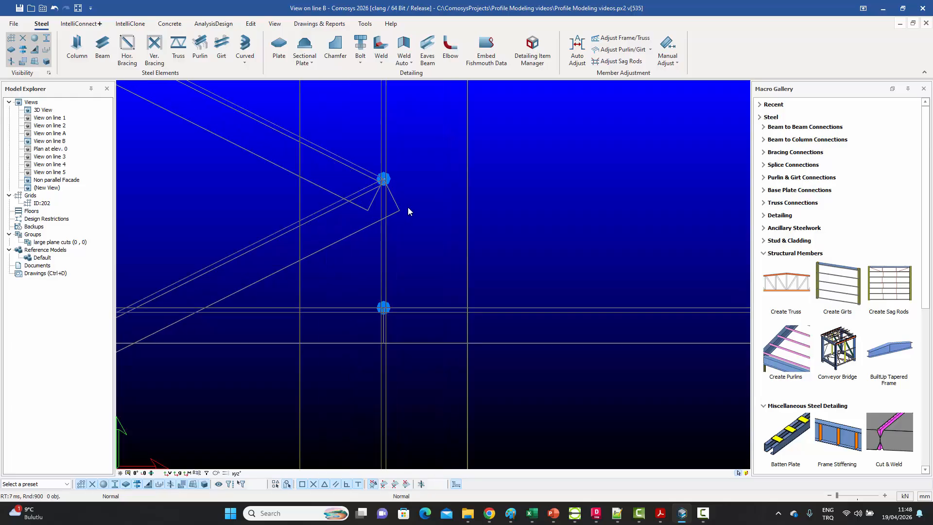
scroll(373, 214, down, 3)
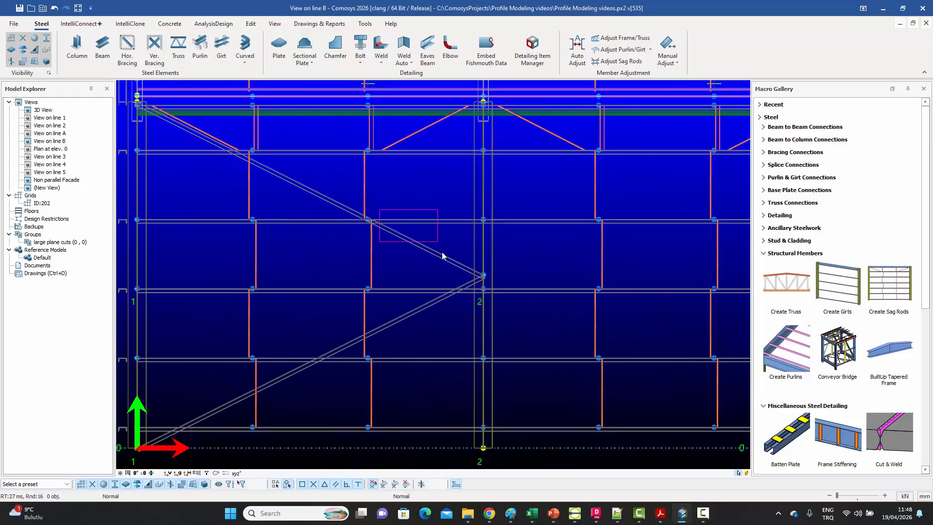
click(454, 260)
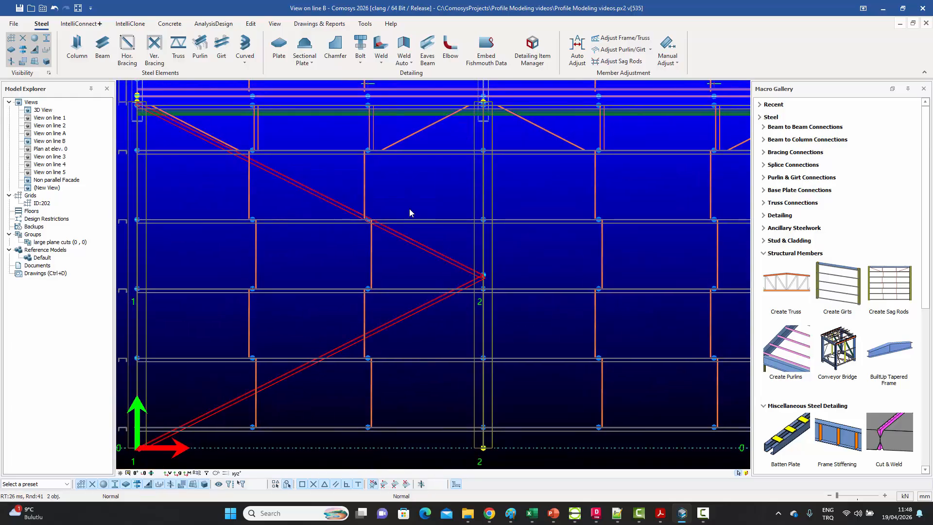
right_click(344, 124)
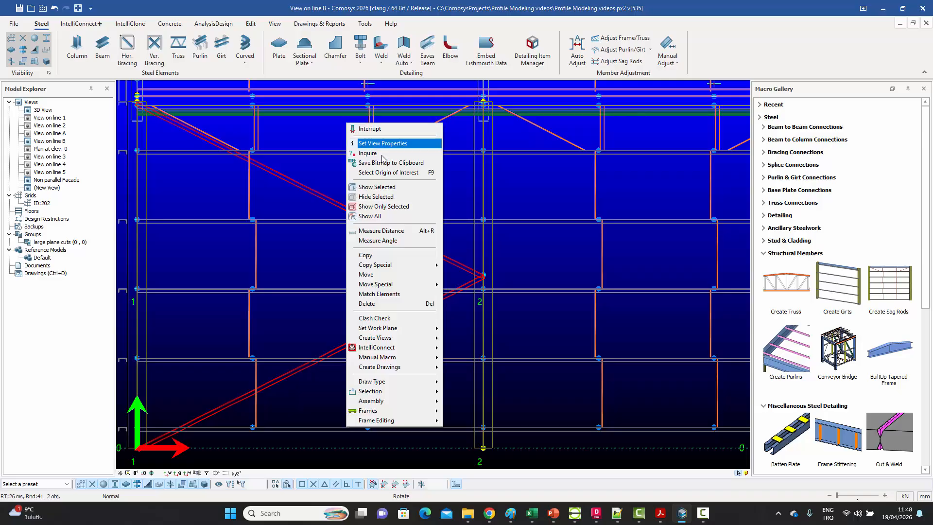
click(399, 294)
click(323, 115)
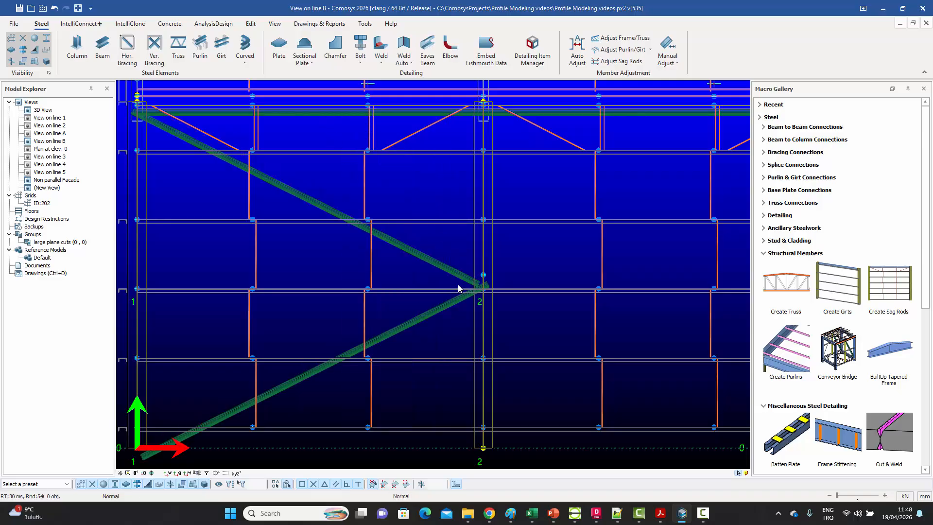
Set the start and end x, y and z offsets of both matched diagonals to 0.
click(452, 271)
click(452, 304)
double_click(463, 301)
click(578, 293)
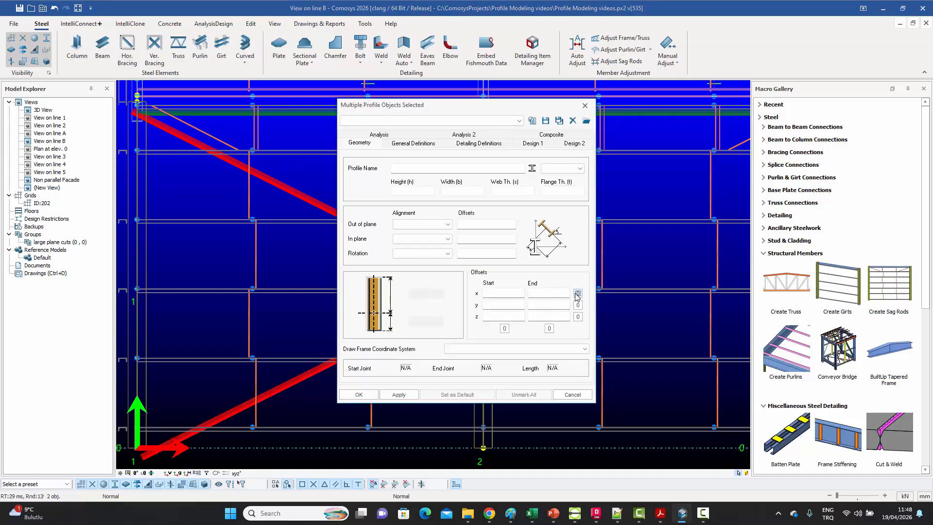
click(578, 305)
click(578, 317)
Set the diagonals' out-of-plane and in-plane alignments to Middle with 0 offsets, and apply the changes to both members.
click(496, 225)
click(422, 224)
click(413, 232)
click(435, 239)
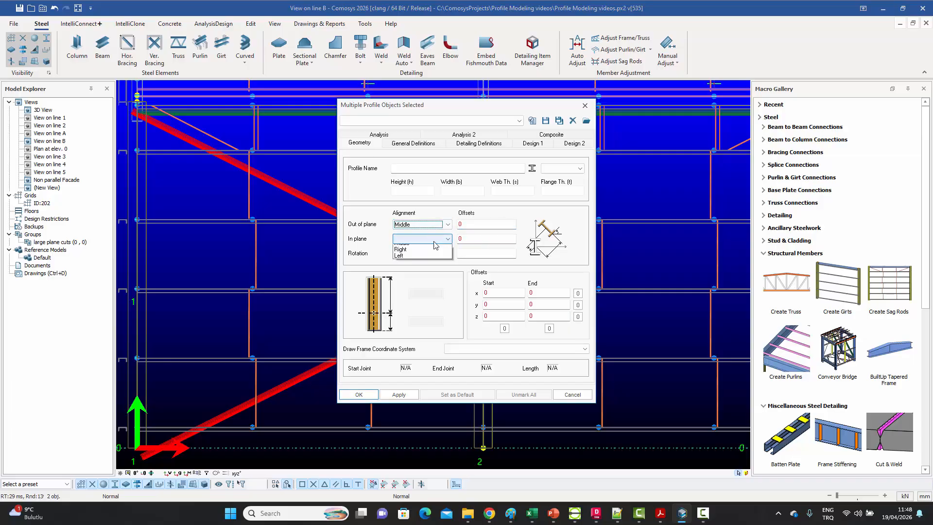
click(428, 243)
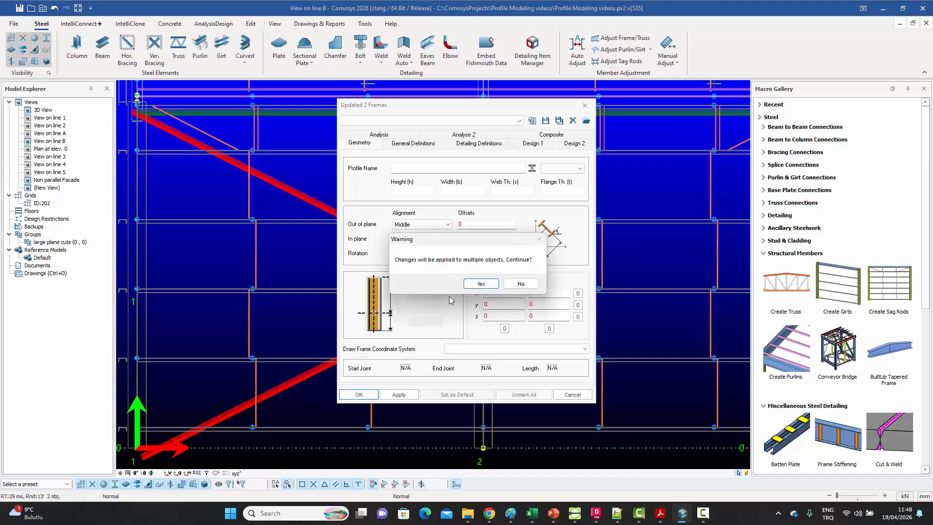
click(479, 284)
key(Escape)
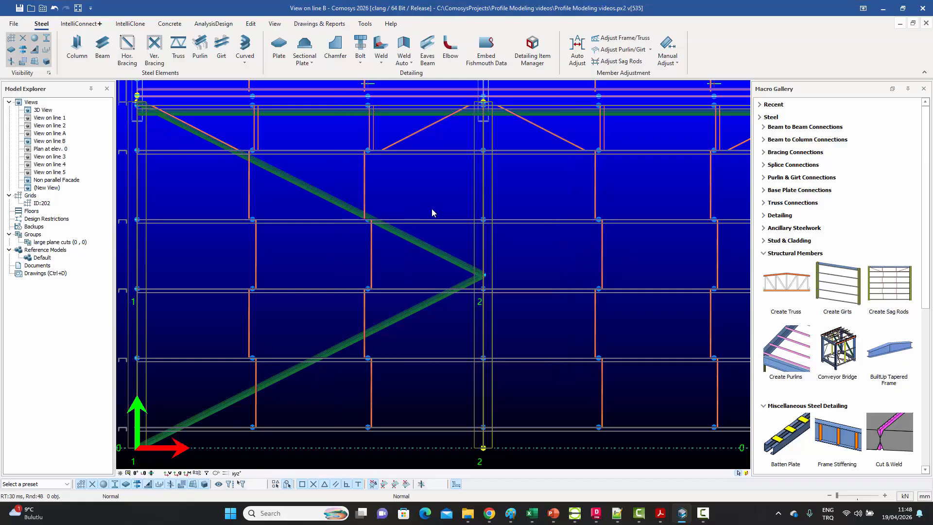
Examine where the upper diagonal meets the eaves tube and the column top on line 1.
middle_drag(432, 208, 521, 233)
scroll(300, 153, up, 5)
scroll(300, 153, up, 2)
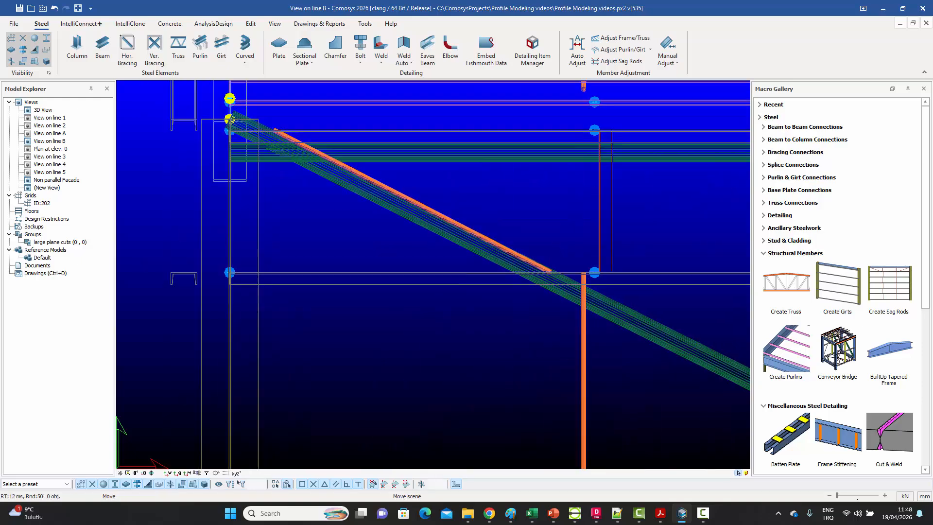
middle_drag(300, 153, 379, 194)
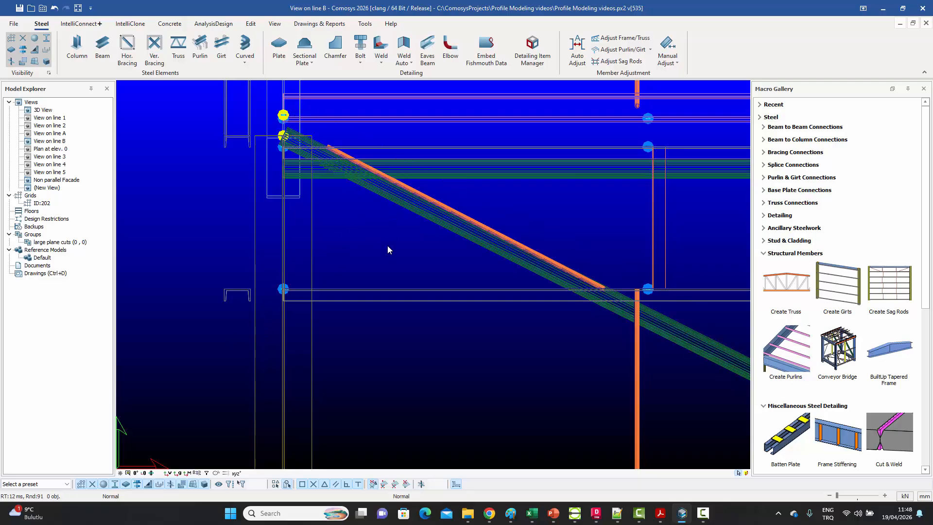
Shift the upper diagonal's end at the line 1 column top by X 0, Y -150 and Z 0, shown in shaded display.
key(ctrl+2)
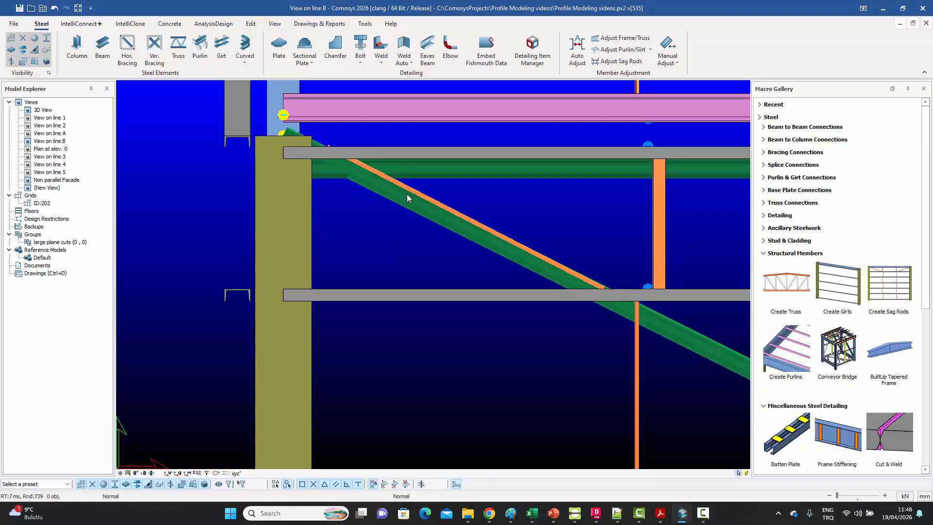
click(394, 203)
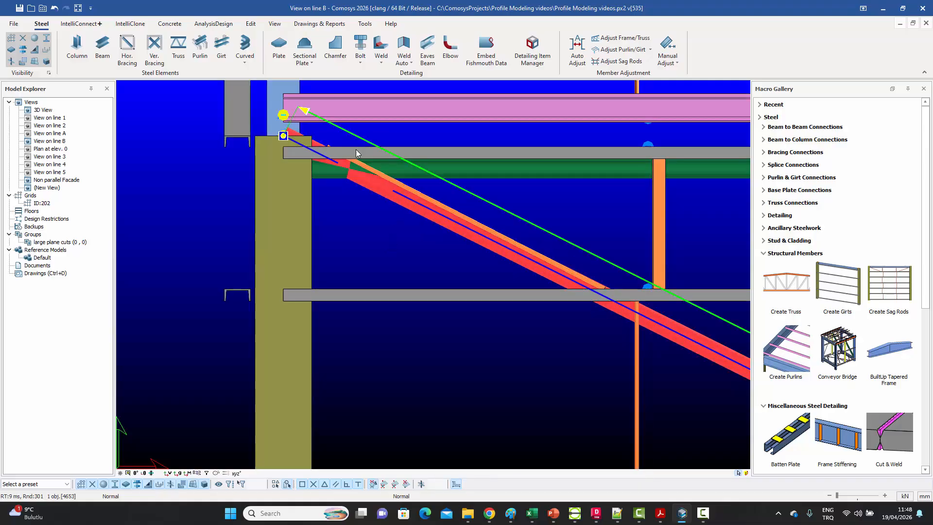
click(282, 136)
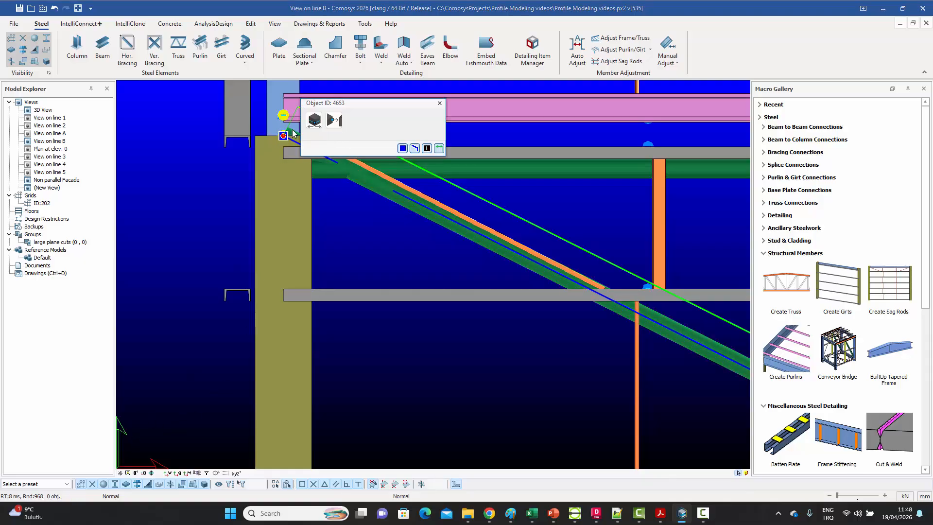
click(315, 119)
drag(337, 138, 286, 144)
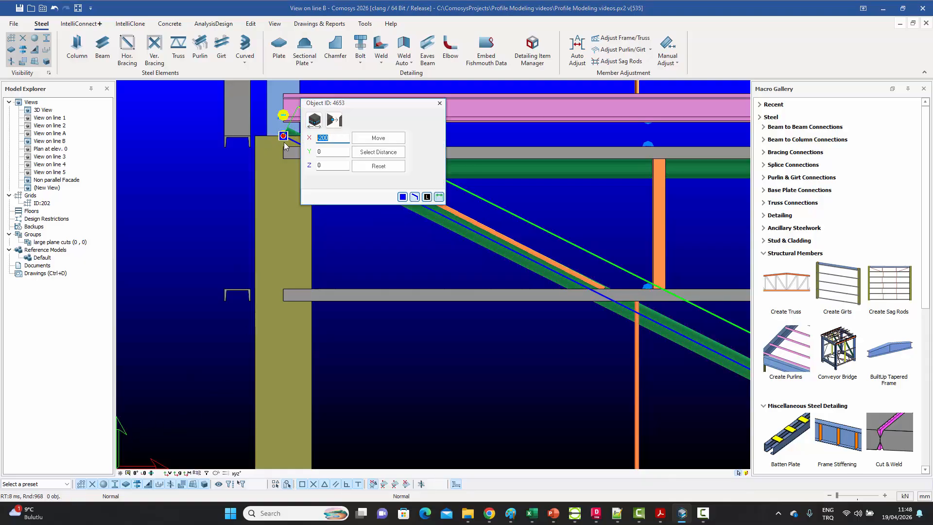
text(0)
double_click(327, 152)
text(-150)
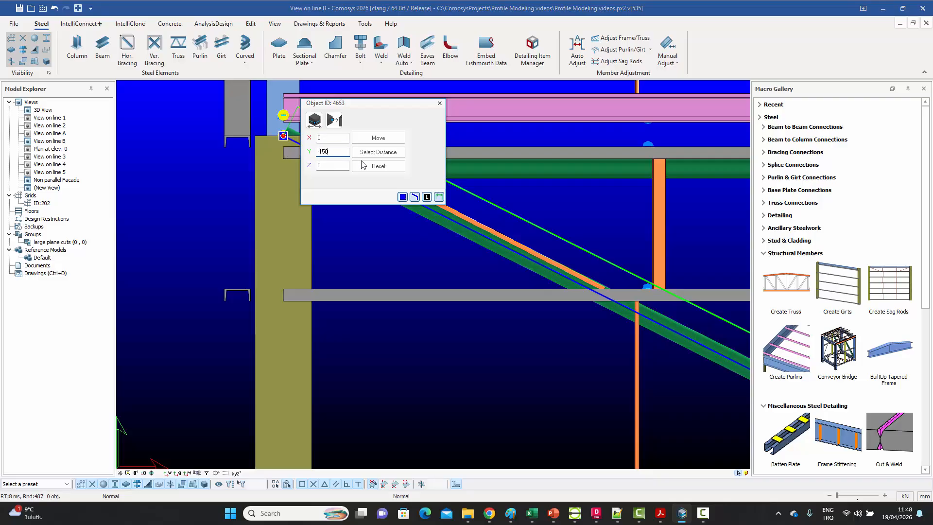
click(383, 141)
click(440, 103)
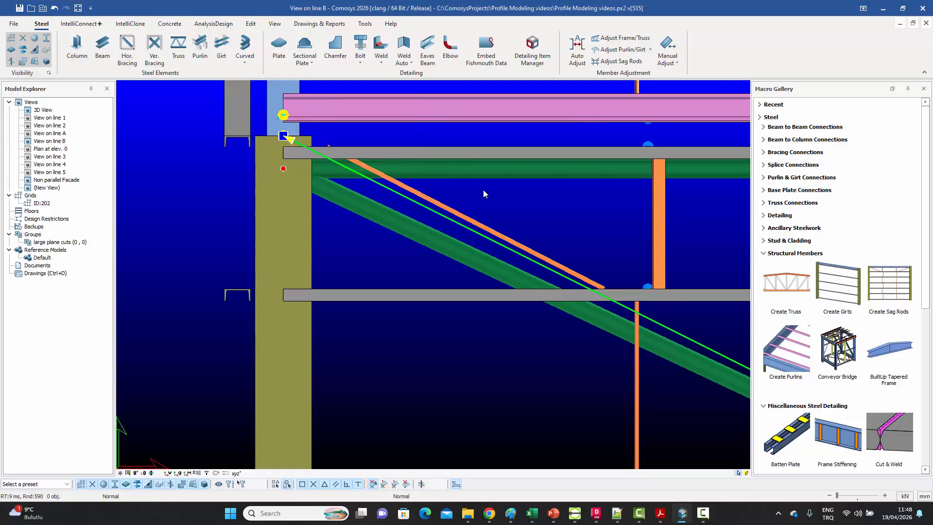
Examine the eaves tube's alignment and offset settings and both ends of the upper diagonal between lines 1 and 2.
scroll(341, 182, down, 2)
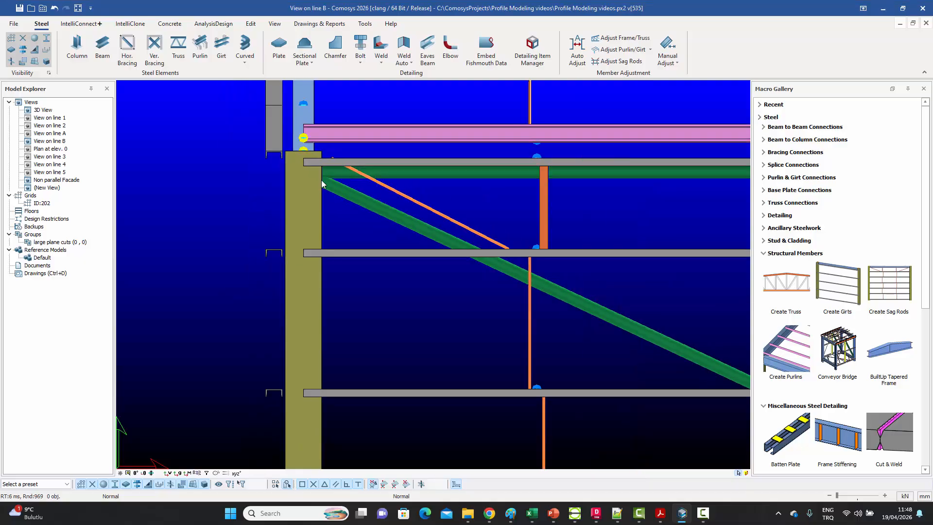
click(425, 174)
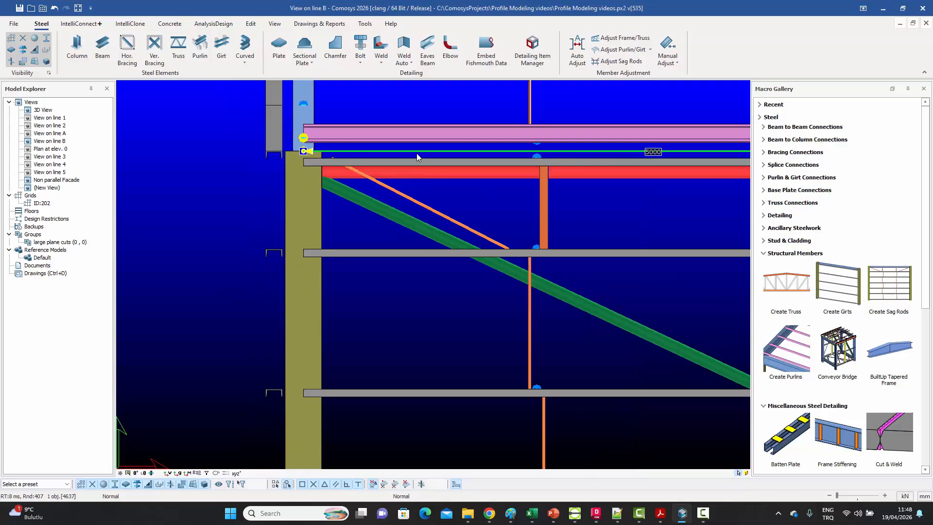
double_click(425, 177)
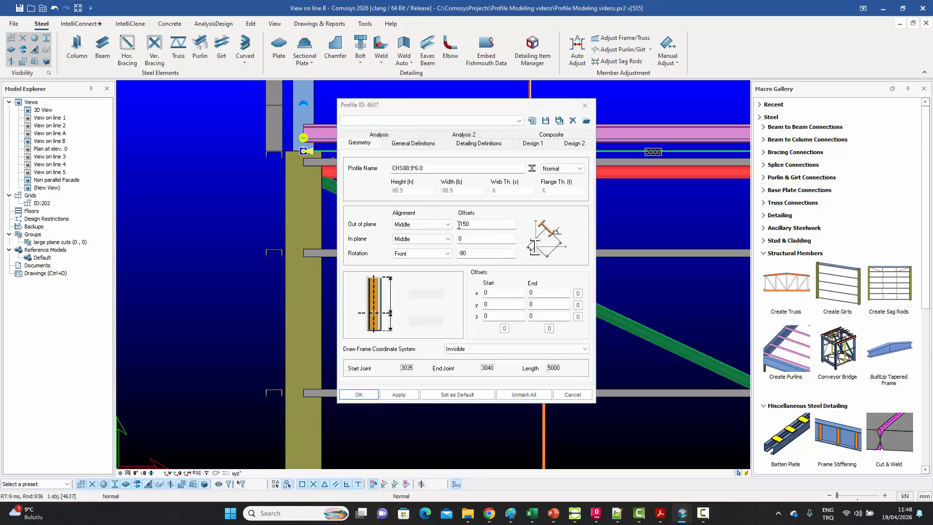
click(561, 392)
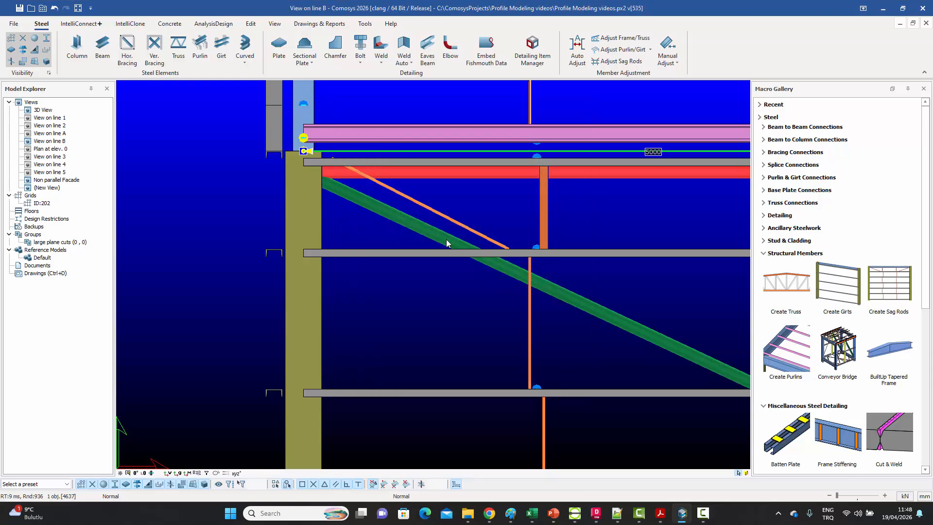
scroll(334, 240, down, 3)
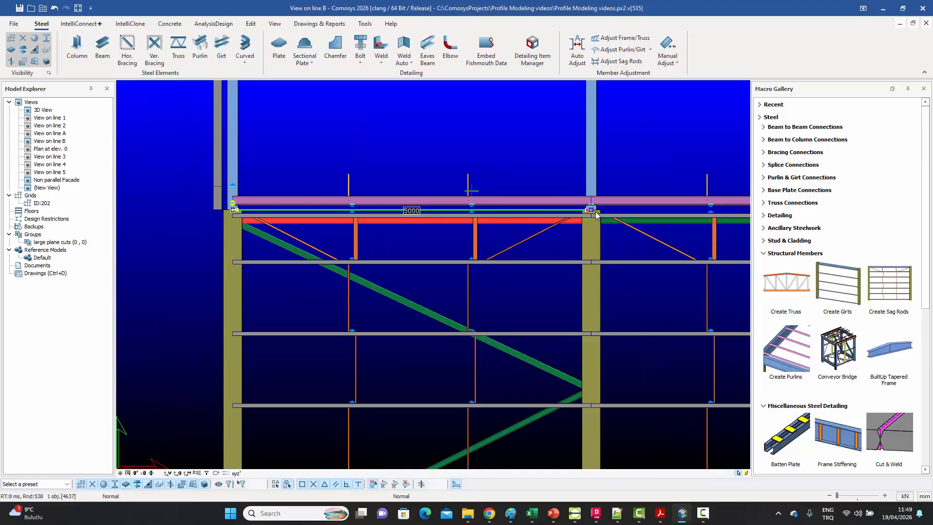
middle_drag(469, 239, 501, 207)
click(311, 216)
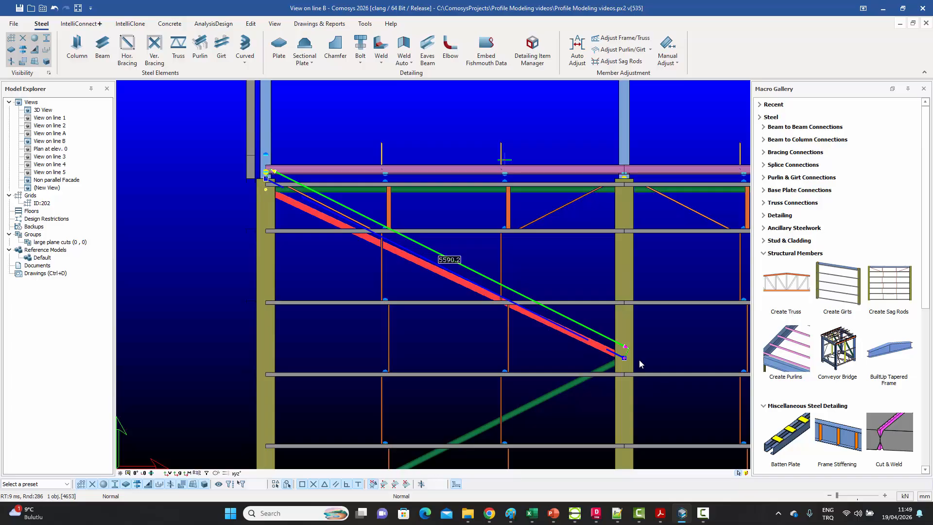
key(Escape)
scroll(637, 361, up, 4)
scroll(611, 340, down, 3)
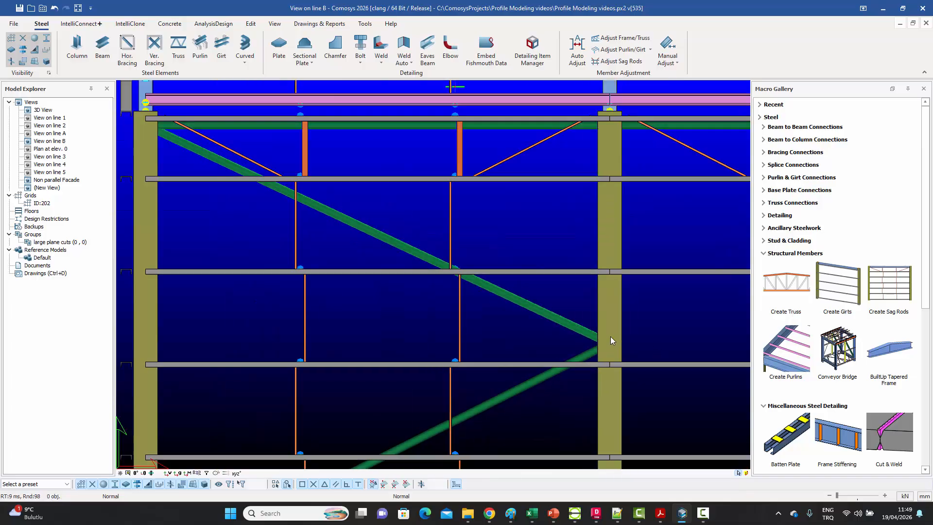
scroll(610, 337, down, 2)
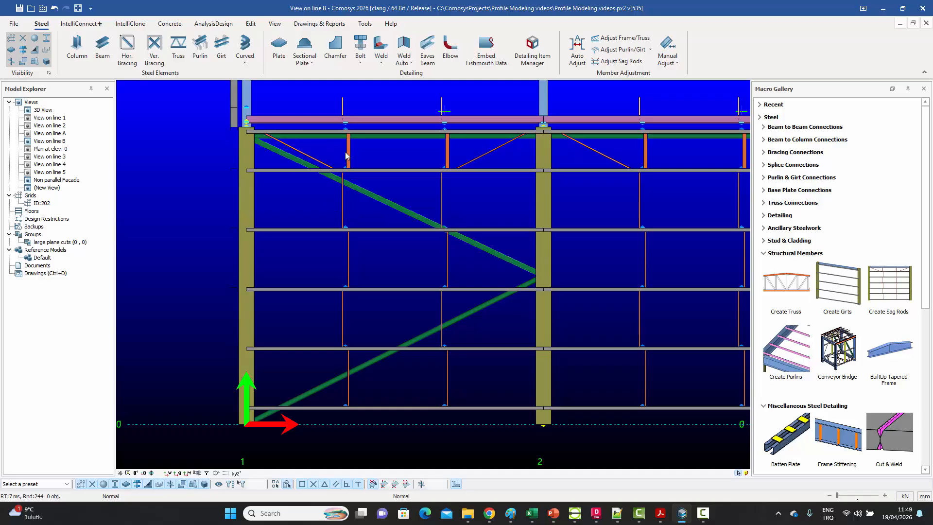
Copy both diagonals between lines 1 and 2 into the bay between lines 4 and 5, one copy at X 15000.
scroll(311, 151, down, 3)
middle_drag(315, 150, 288, 176)
click(198, 188)
ctrl+click(293, 244)
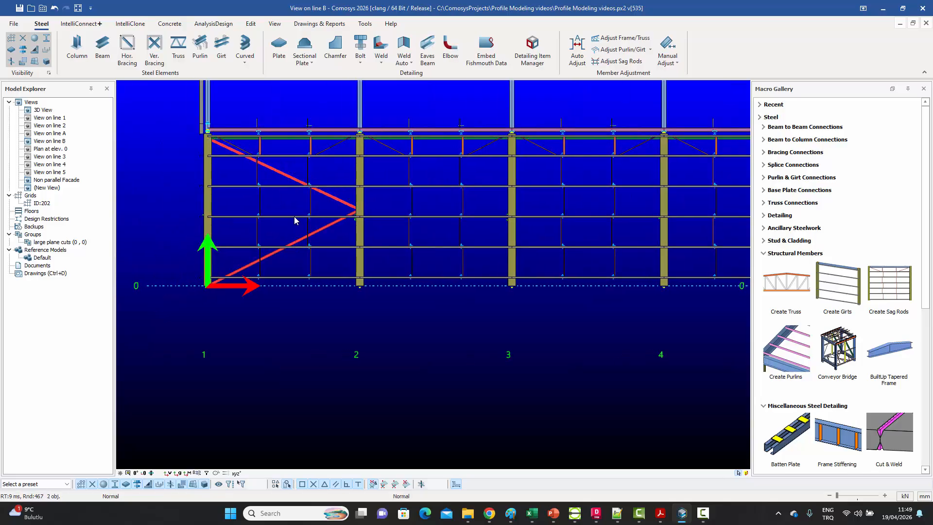
middle_drag(294, 221, 272, 228)
scroll(271, 225, down, 3)
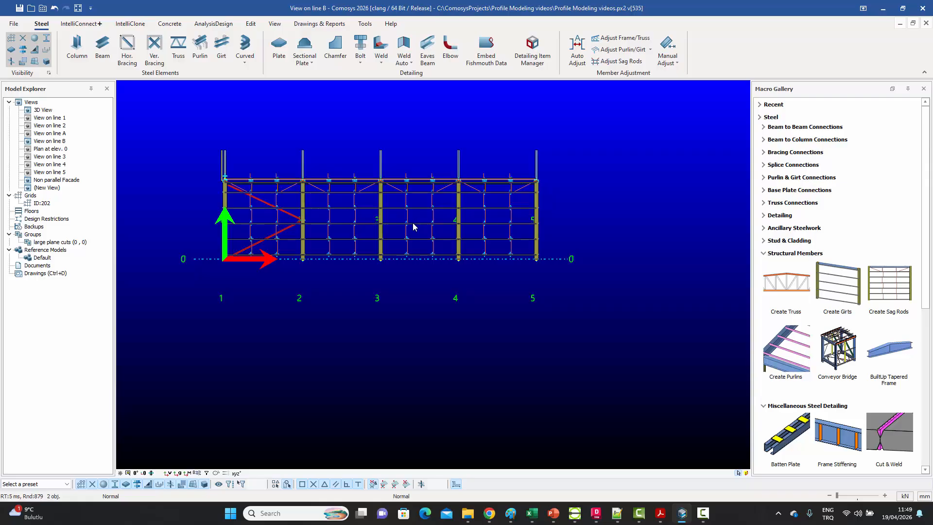
right_click(295, 266)
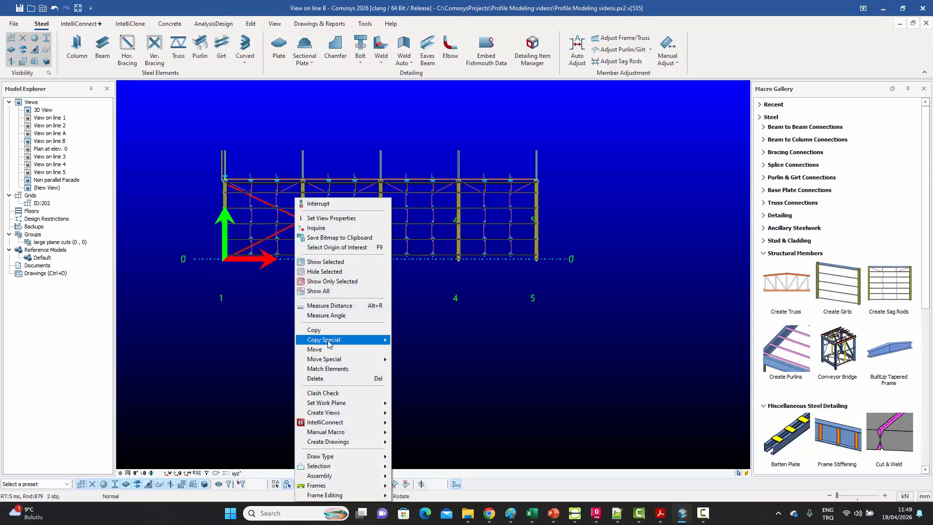
mouse_move(329, 343)
click(417, 346)
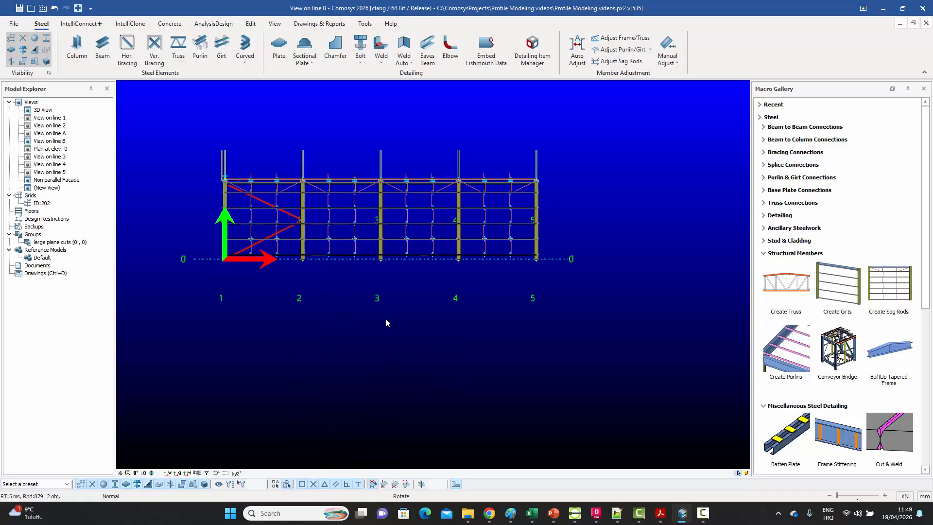
click(225, 258)
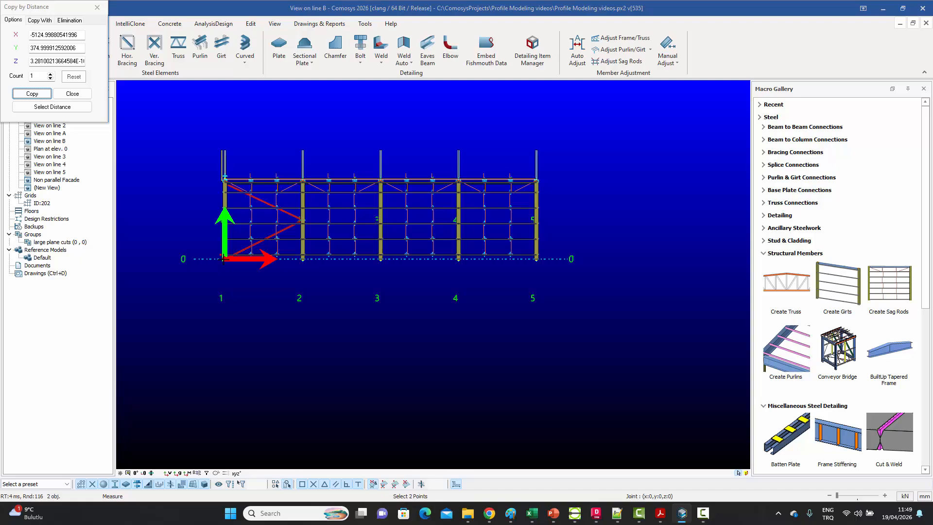
click(458, 258)
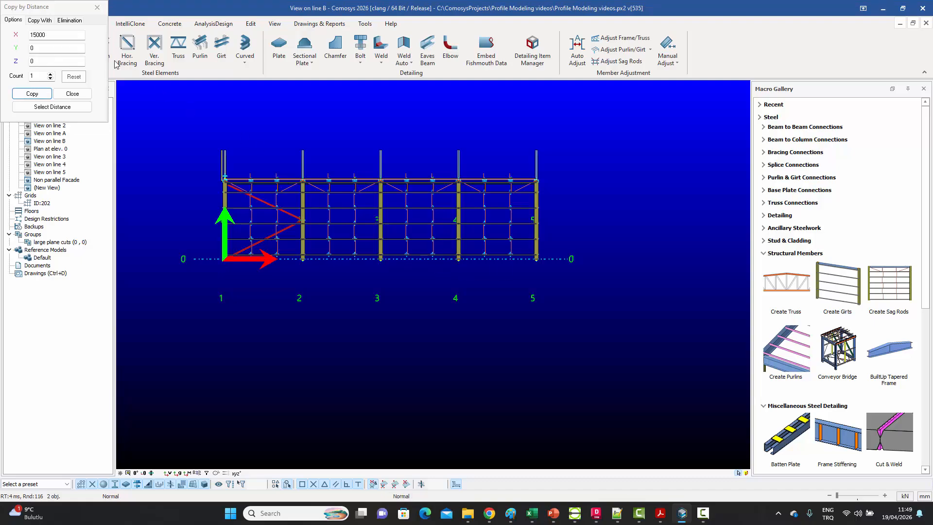
click(32, 93)
click(72, 94)
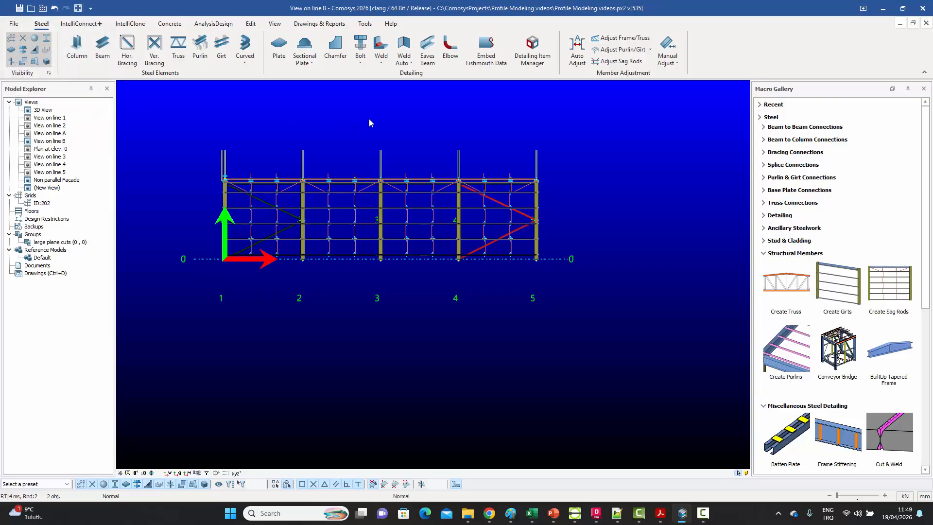
Check the copied diagonals between lines 4 and 5 and bring up the maximised 3D view.
scroll(502, 197, up, 4)
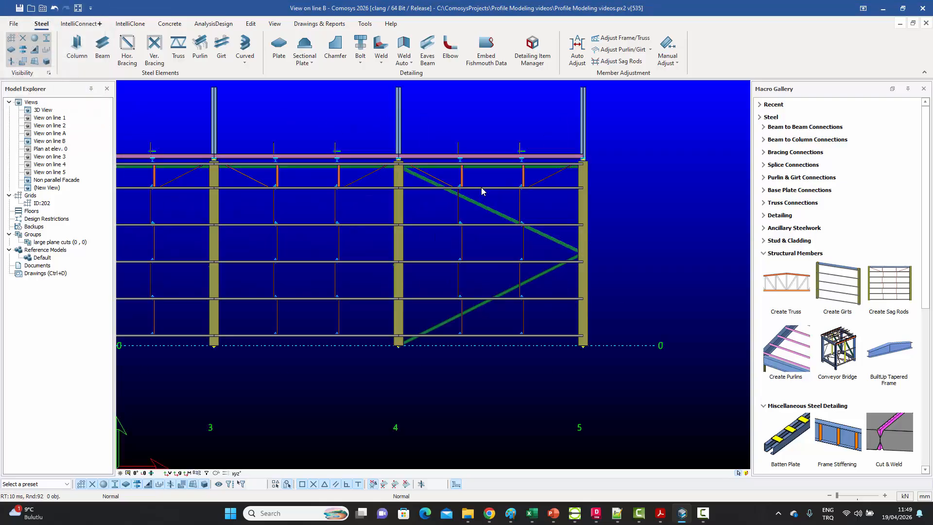
scroll(501, 194, down, 6)
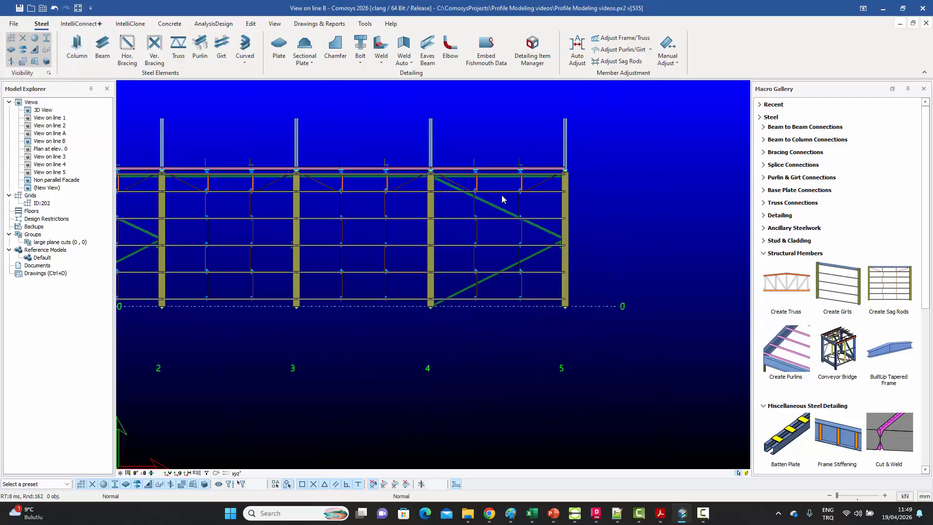
click(913, 24)
click(654, 134)
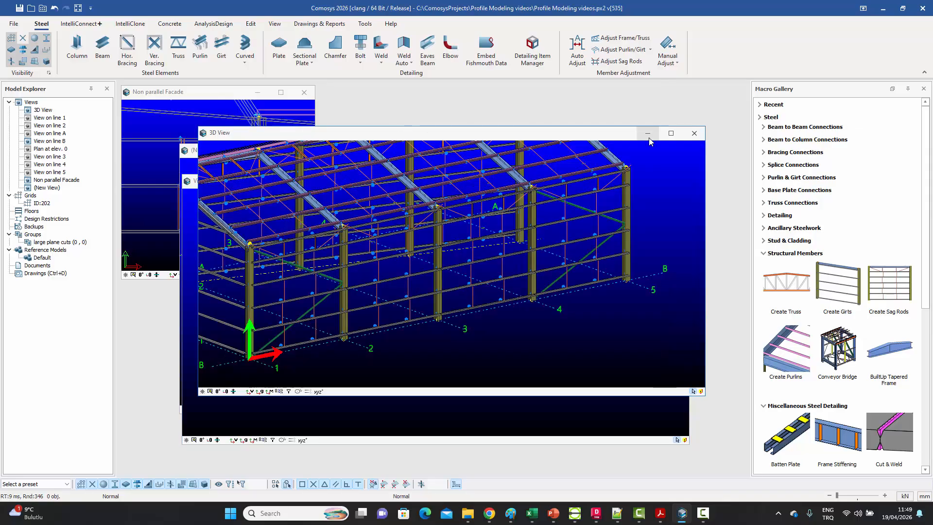
click(671, 133)
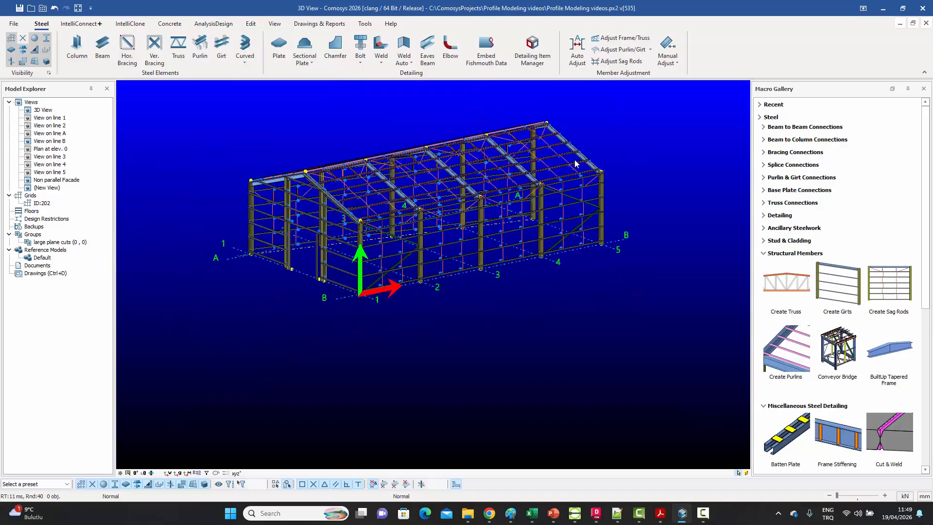
Examine the frame in 3D from line B round to the non-parallel facade on line A and the gable on line 1.
mouse_move(542, 160)
middle_down()
mouse_move(562, 162)
mouse_move(543, 159)
middle_up()
scroll(549, 192, up, 3)
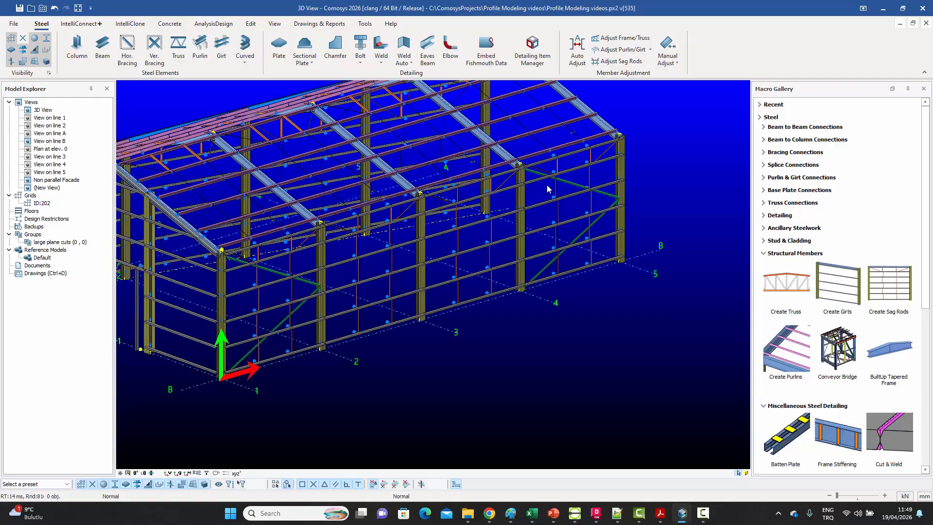
scroll(610, 207, down, 2)
scroll(445, 271, down, 2)
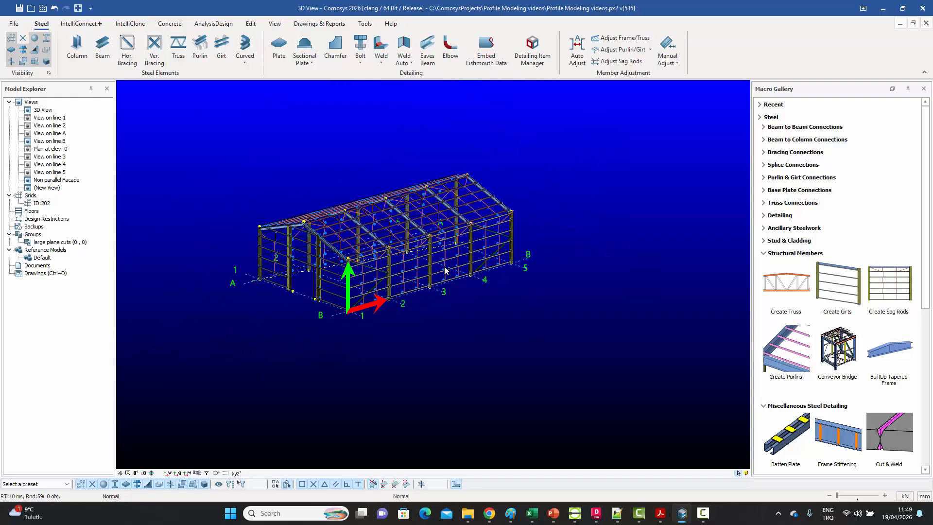
middle_drag(445, 271, 496, 271)
scroll(456, 288, up, 3)
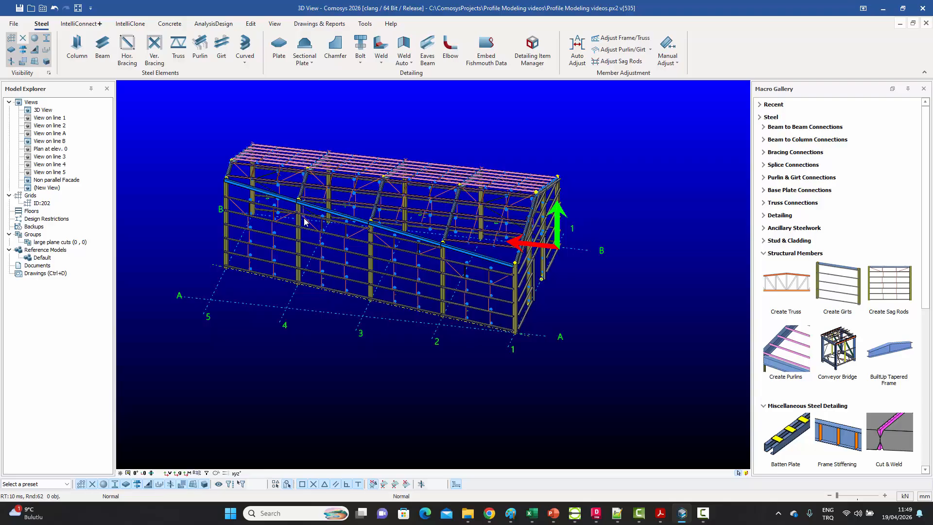
middle_drag(295, 260, 464, 238)
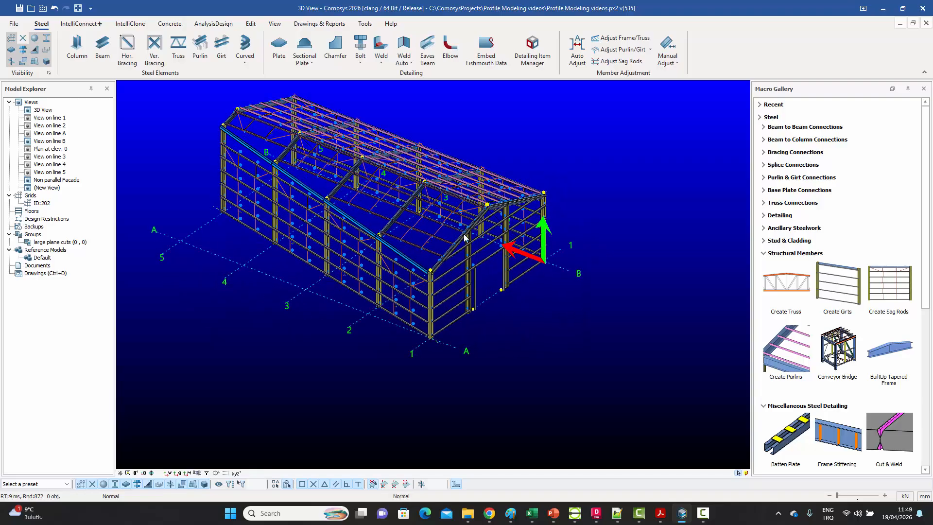
scroll(462, 235, up, 3)
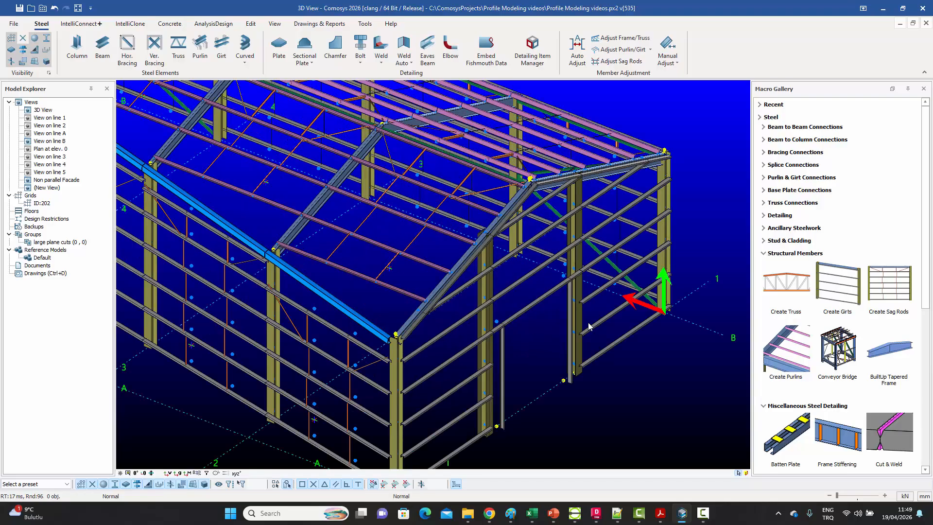
Switch to the PDF drawing and examine the bracing in its 3D view, plan and side elevations.
click(661, 514)
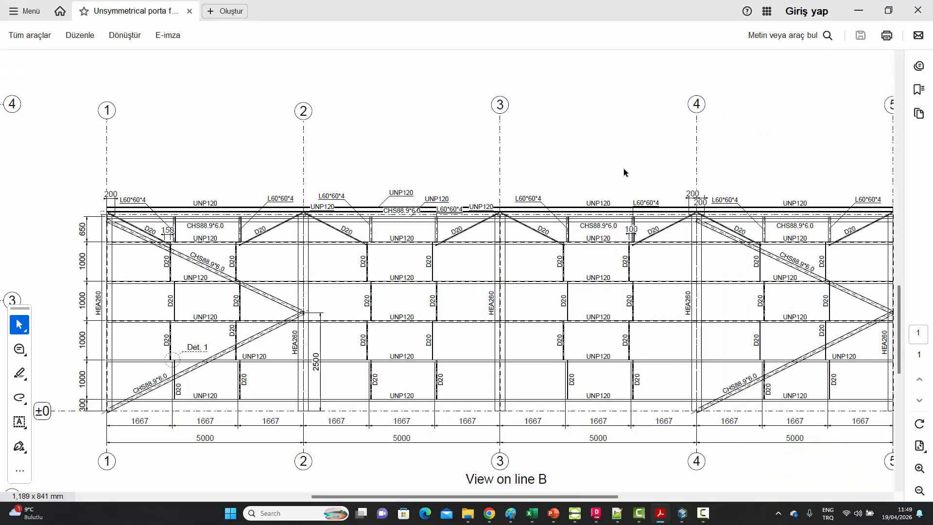
ctrl+scroll(580, 250, down, 5)
ctrl+scroll(585, 199, up, 4)
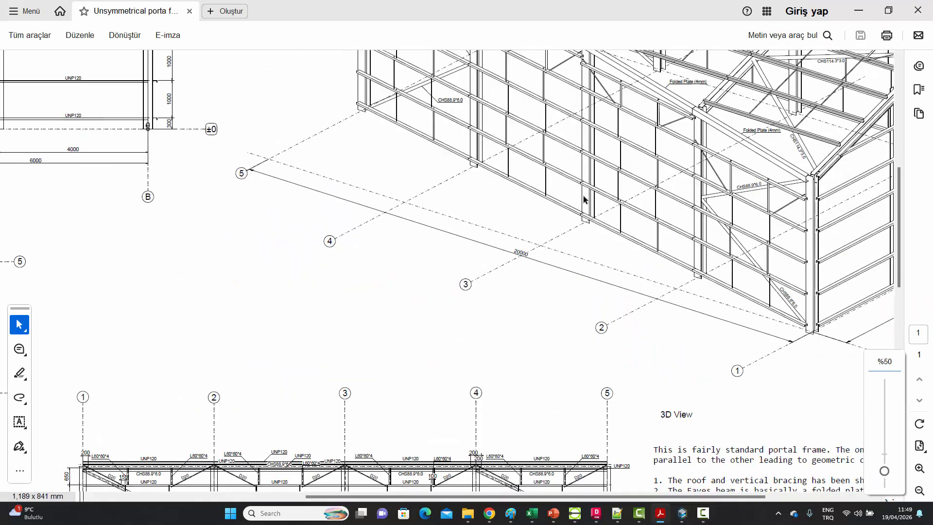
scroll(629, 208, up, 3)
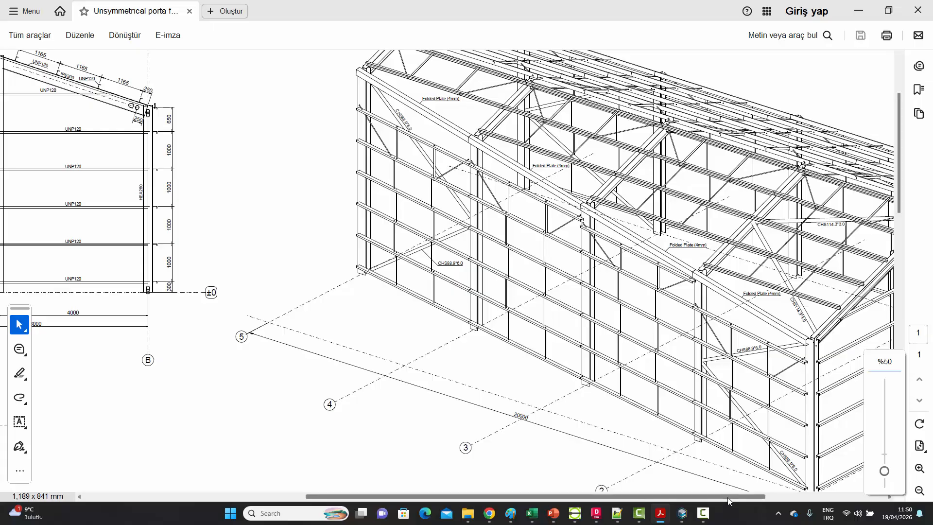
drag(728, 497, 831, 497)
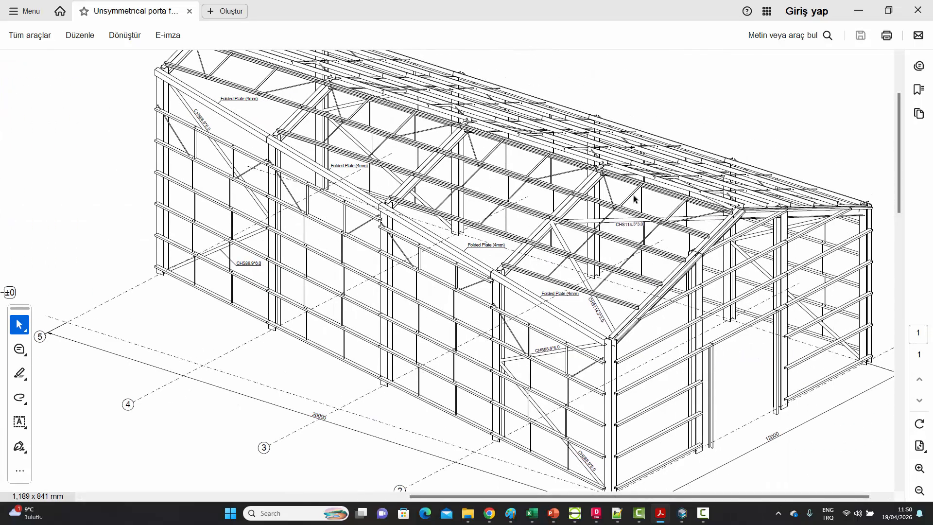
ctrl+scroll(566, 246, down, 5)
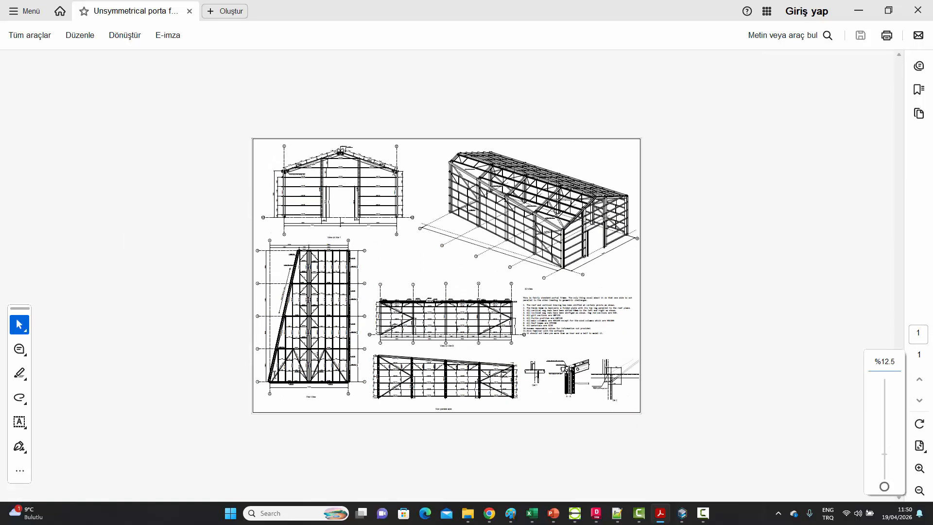
ctrl+scroll(276, 383, up, 5)
drag(310, 495, 194, 495)
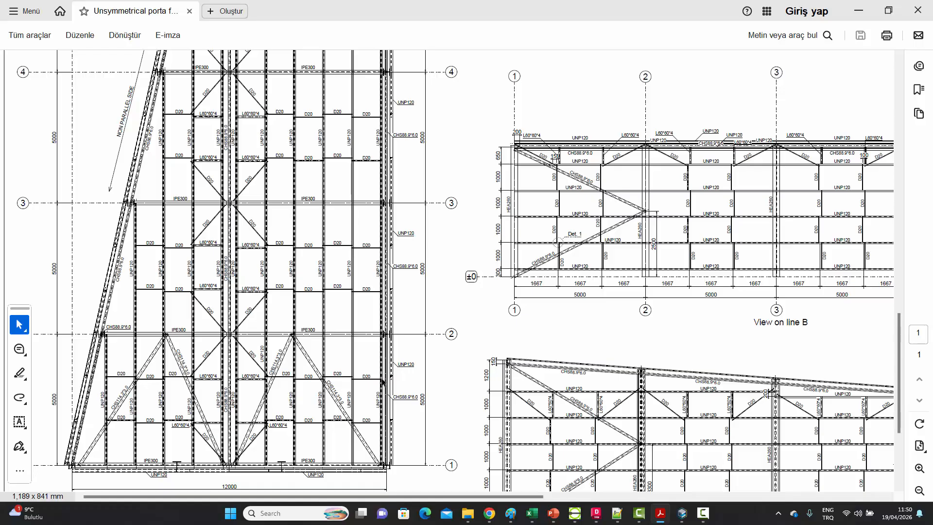
key(ctrl+0)
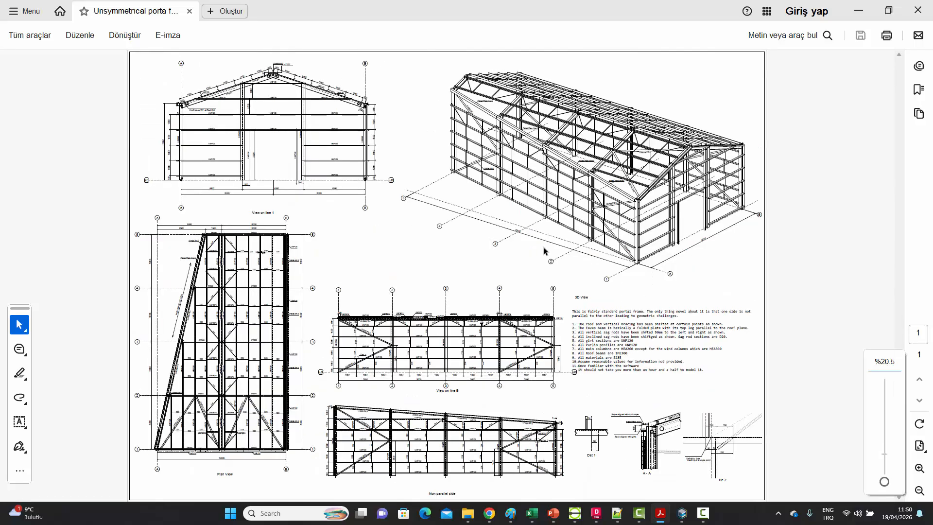